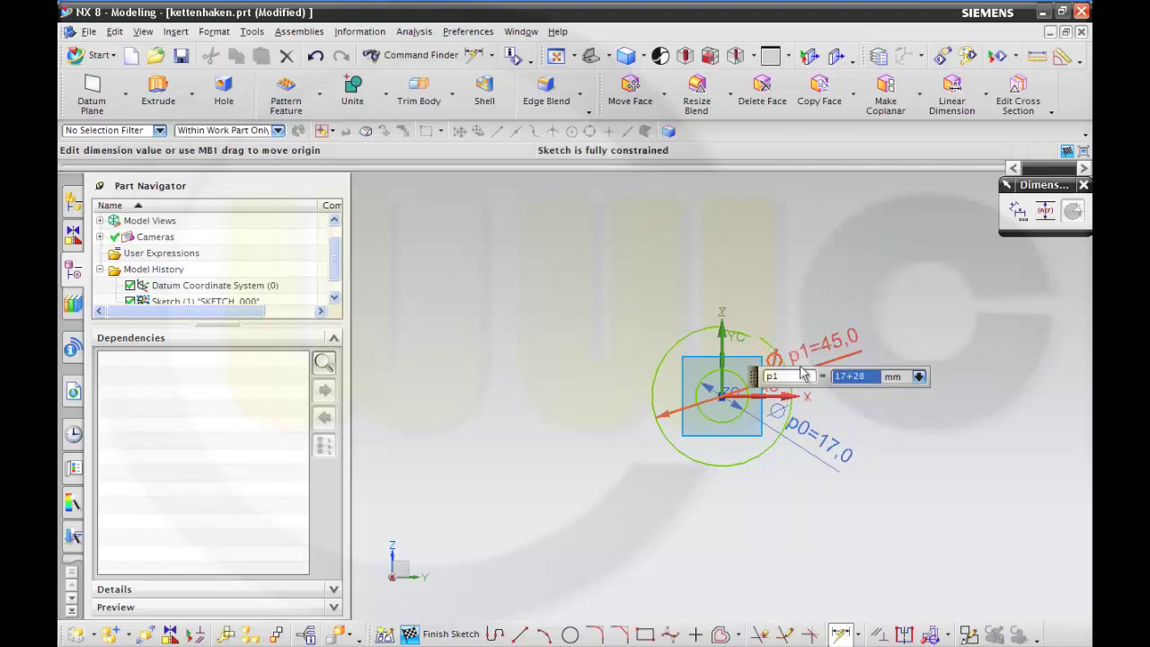
# - Sketch a circle on the negative X side of the two concentric circles and dimension its diameter to 150 mm
pyautogui.click(571, 635)
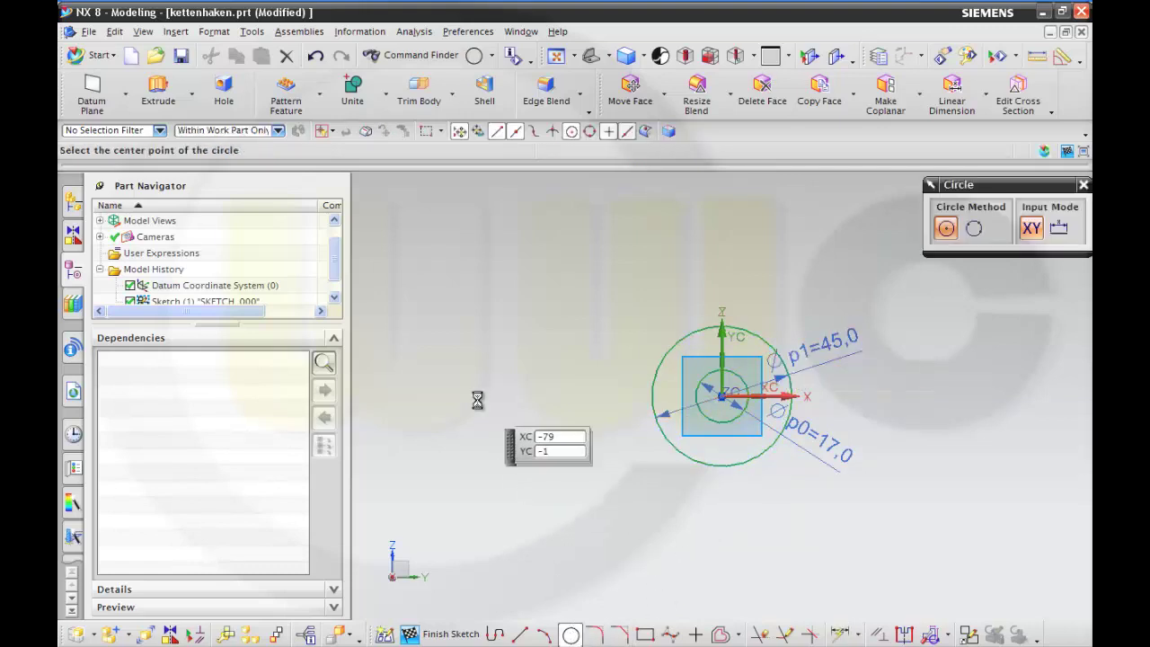
pyautogui.click(463, 371)
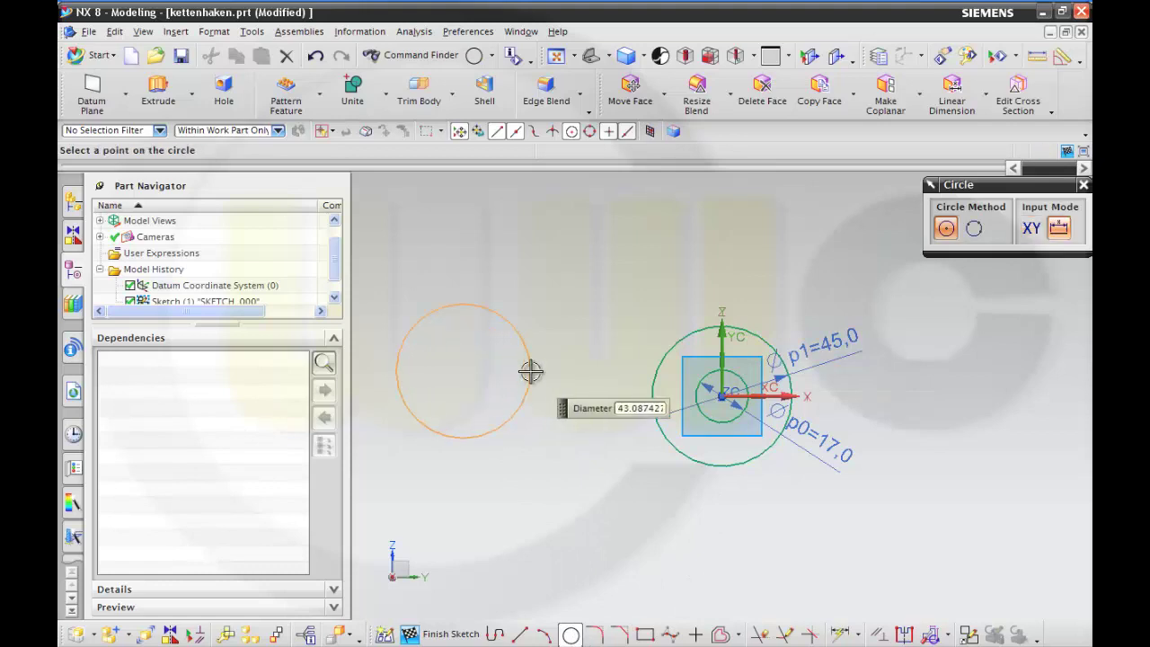
pyautogui.click(531, 372)
pyautogui.click(840, 635)
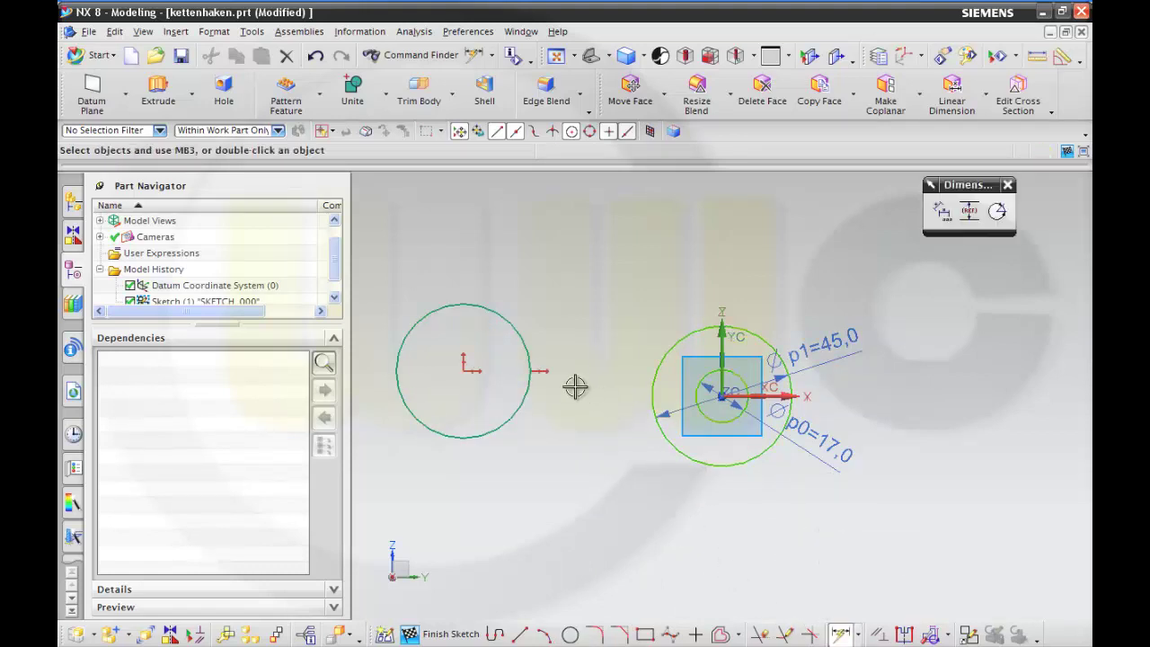
pyautogui.click(530, 342)
pyautogui.click(558, 313)
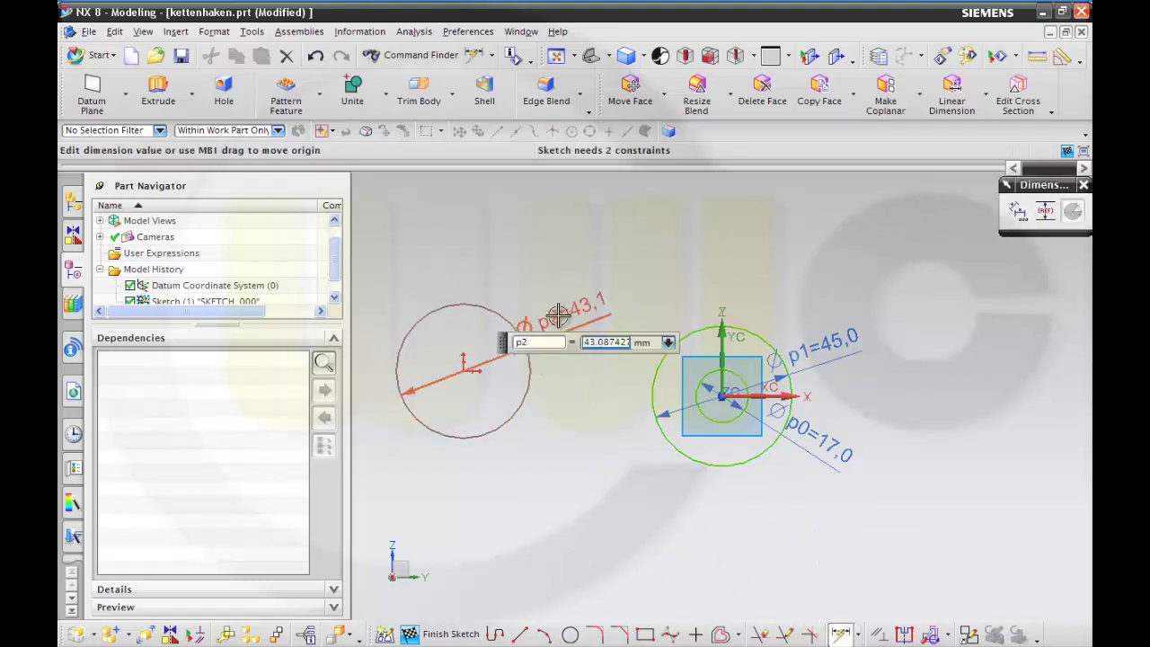
pyautogui.write('150')
pyautogui.press('Return')
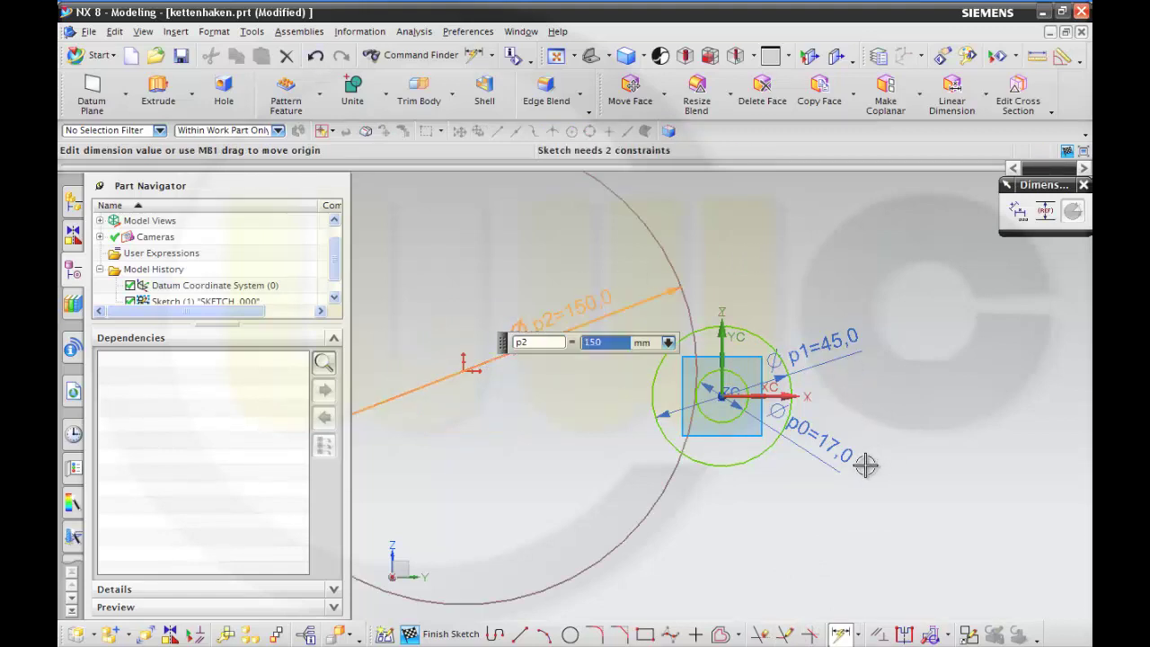
# - Constrain the 150 mm circle tangent to the 45 mm circle and place its center on the sketch's X axis
pyautogui.click(880, 636)
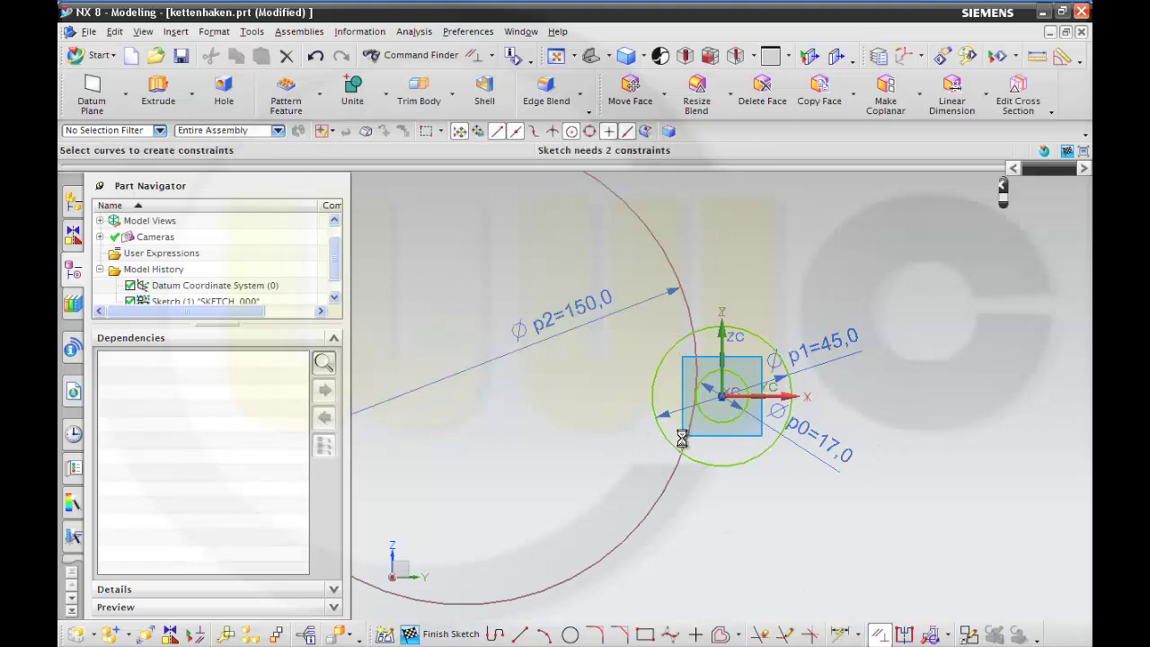
pyautogui.click(693, 385)
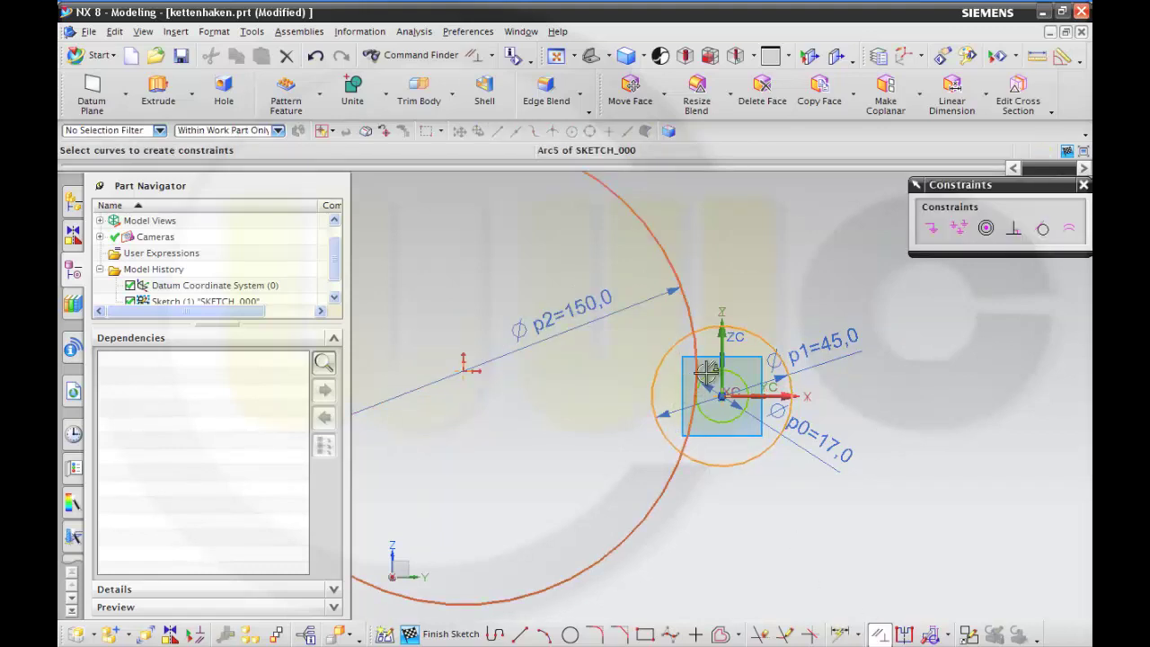
pyautogui.click(1043, 231)
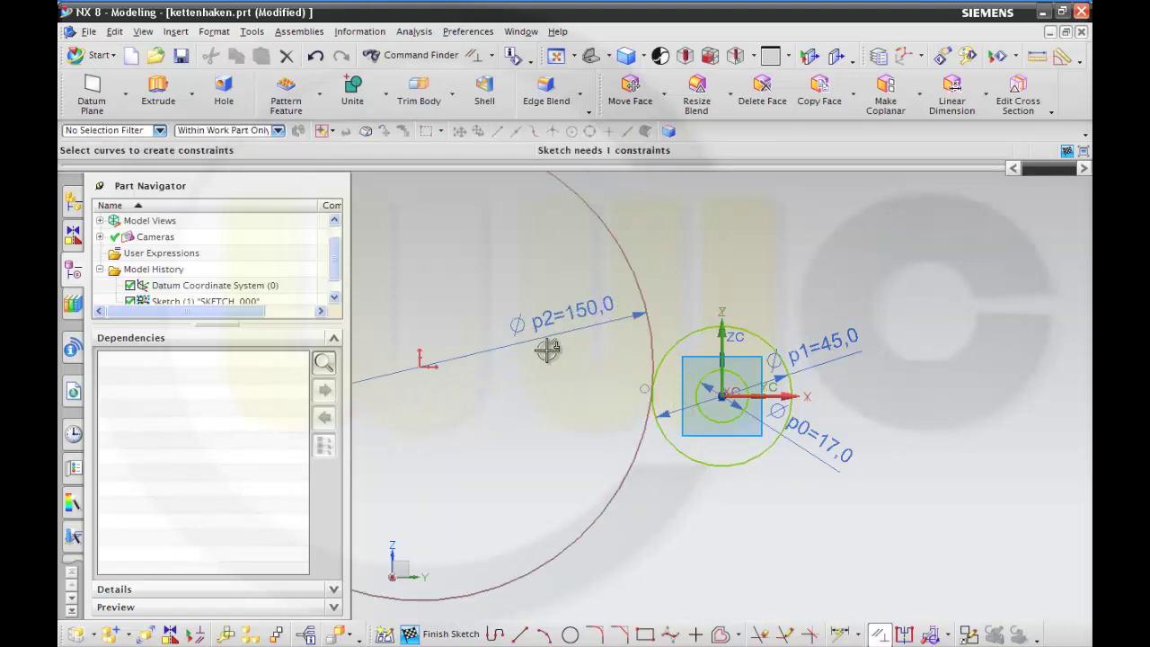
pyautogui.click(650, 373)
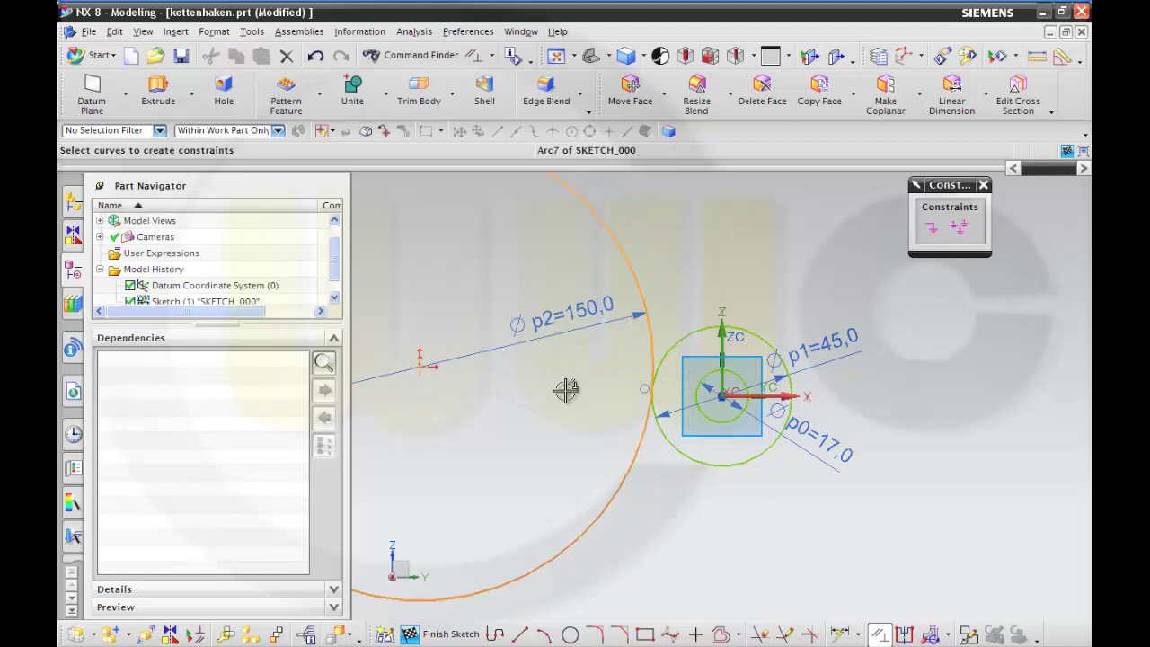
pyautogui.click(771, 395)
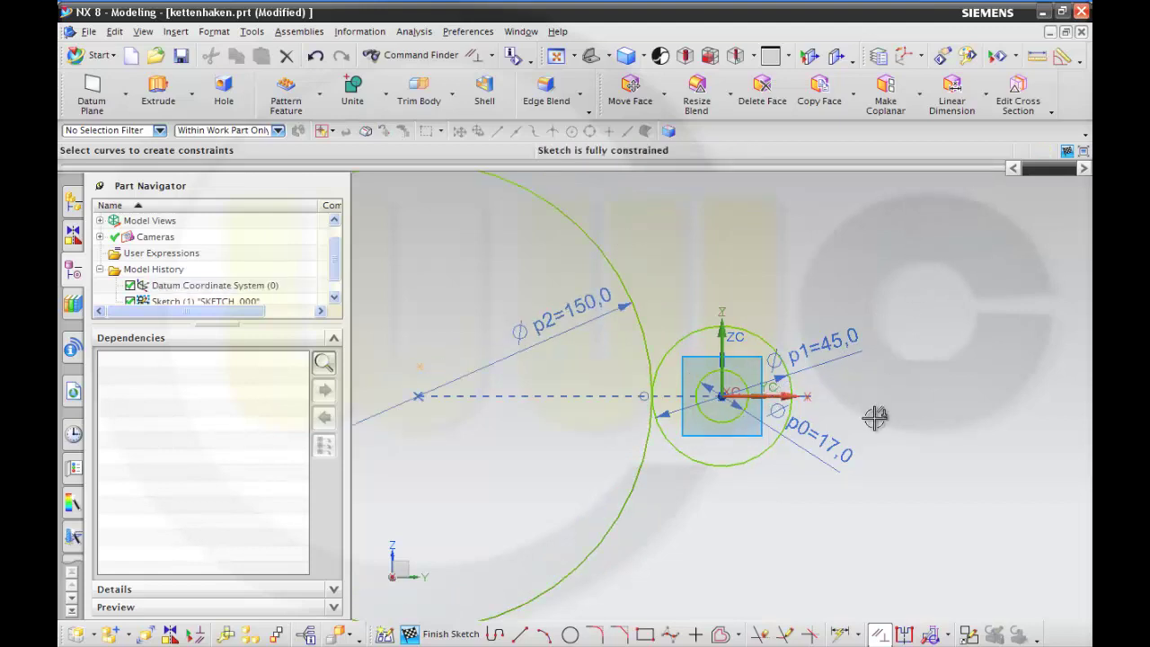
# - Sketch a small circle above the 45 mm circle, just outside the 150 mm circle, and dimension its diameter to 8 mm
pyautogui.click(571, 635)
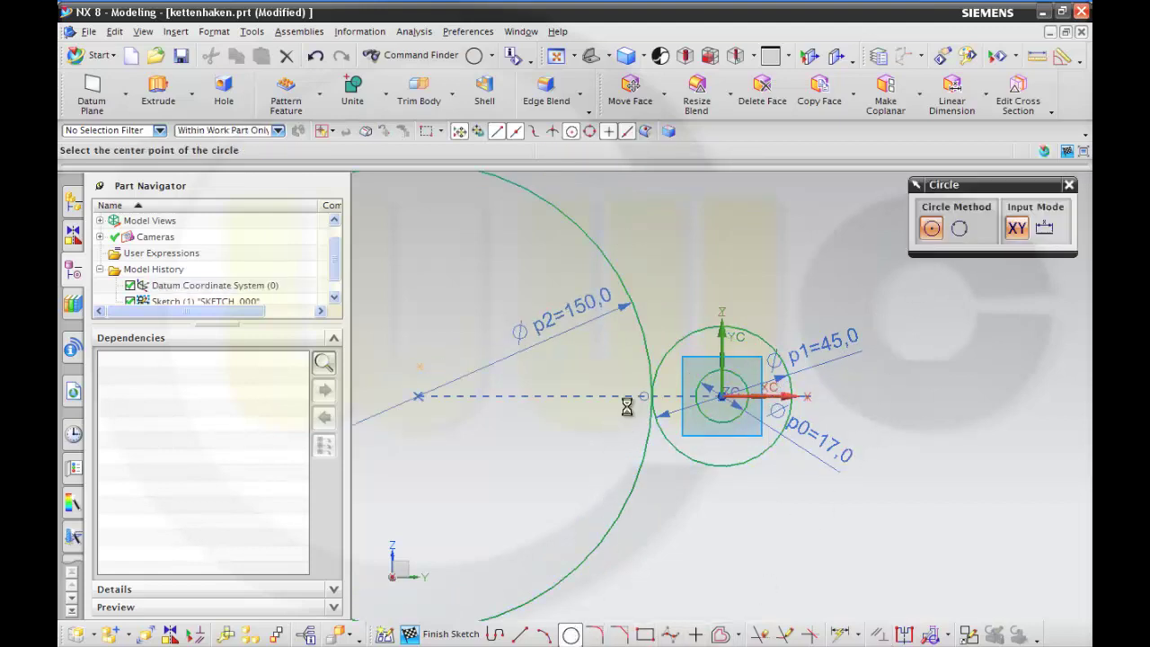
pyautogui.click(642, 249)
pyautogui.click(653, 252)
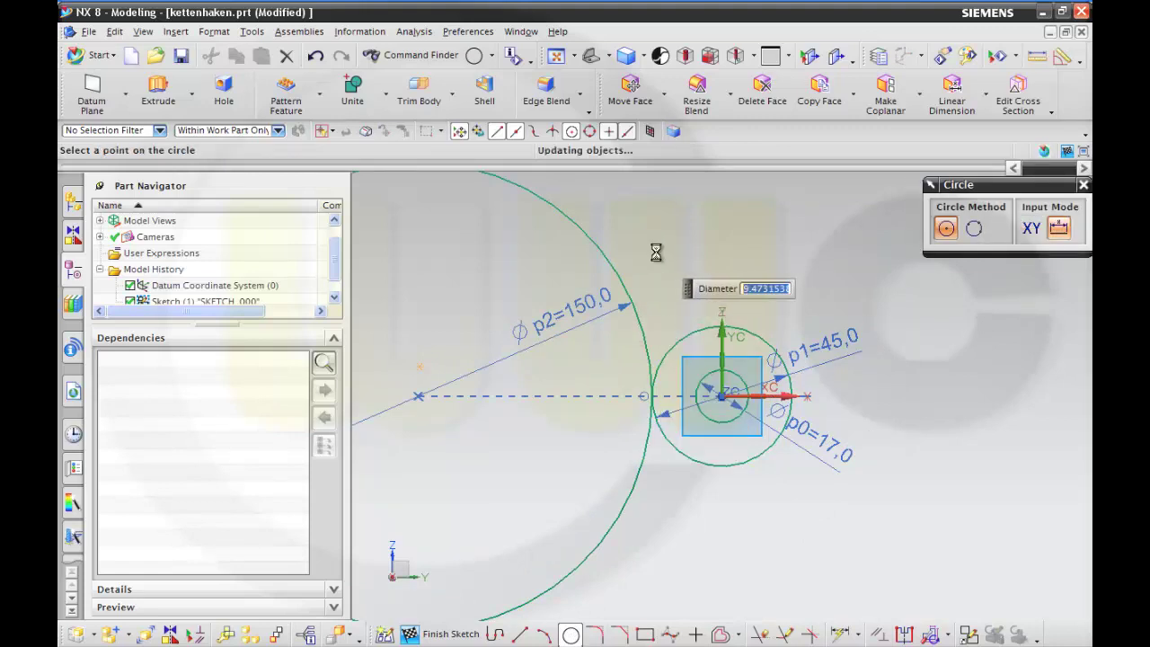
pyautogui.click(841, 631)
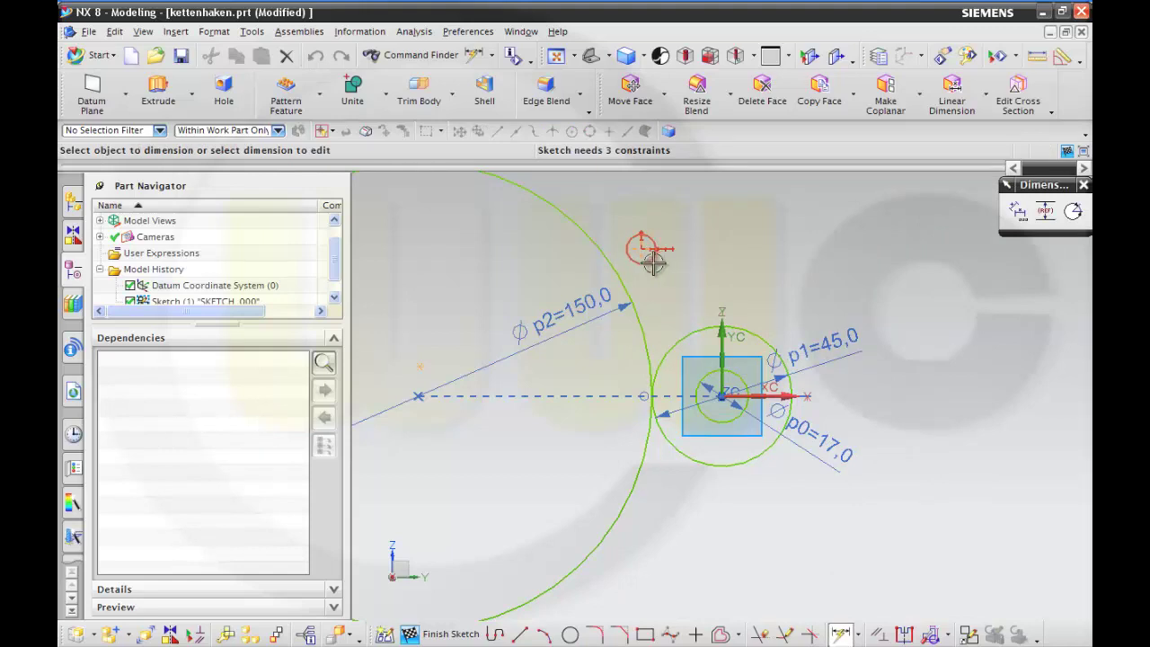
pyautogui.click(653, 262)
pyautogui.click(681, 262)
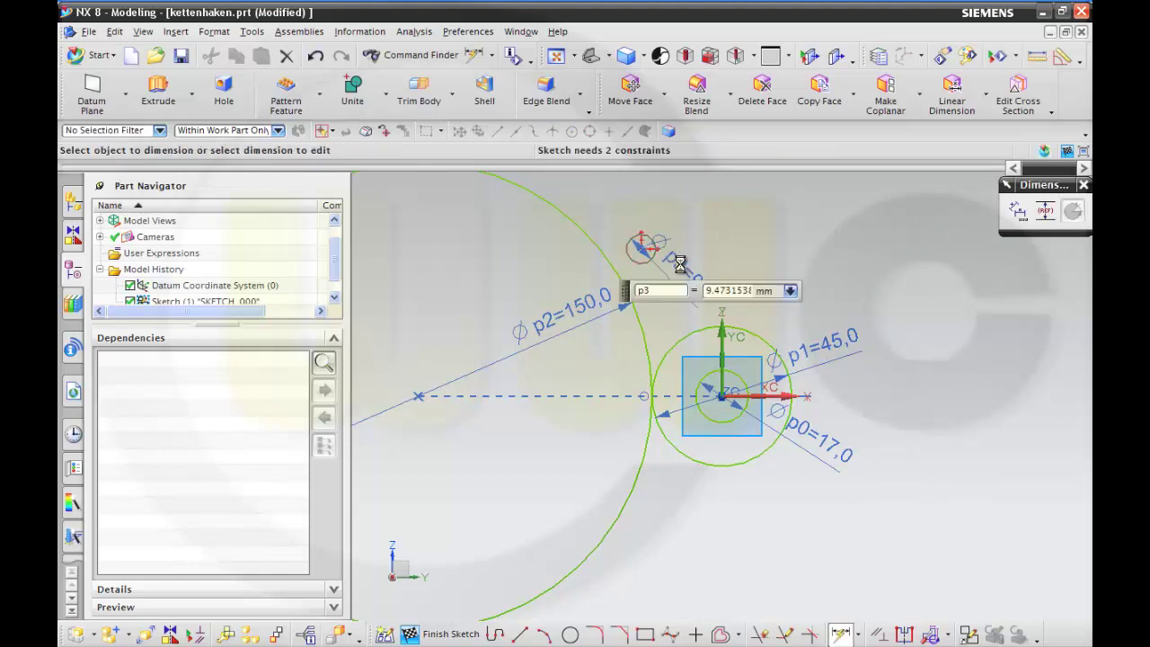
pyautogui.write('8')
pyautogui.press('Return')
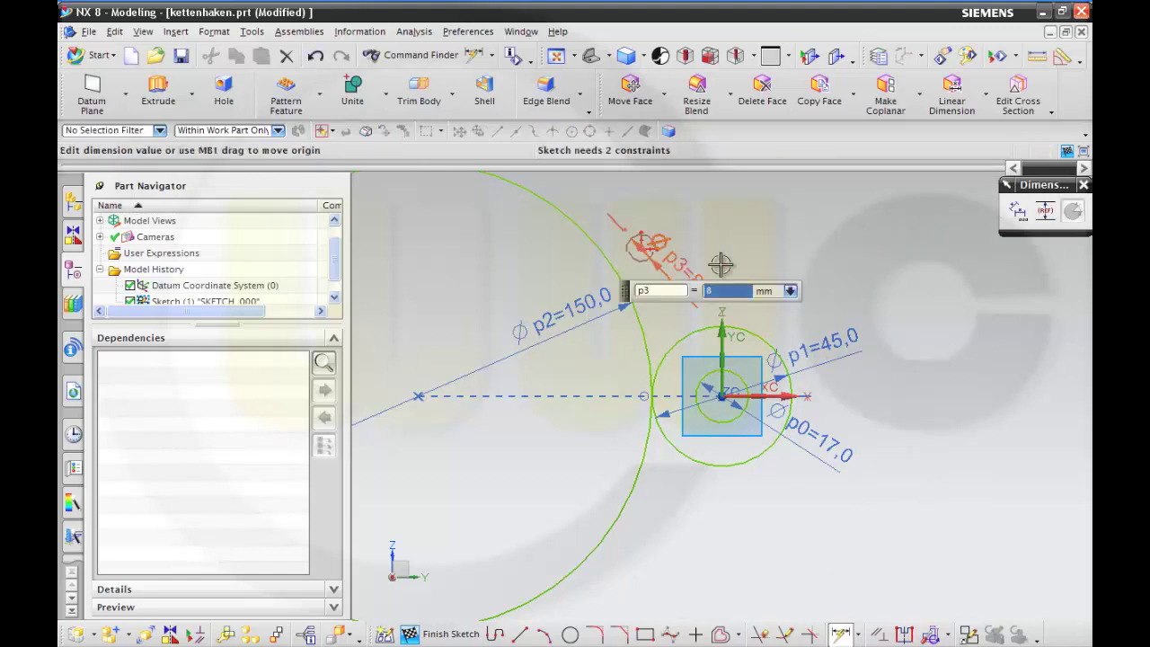
# - Make the 8 mm circle tangent to the 150 mm circle
pyautogui.click(878, 634)
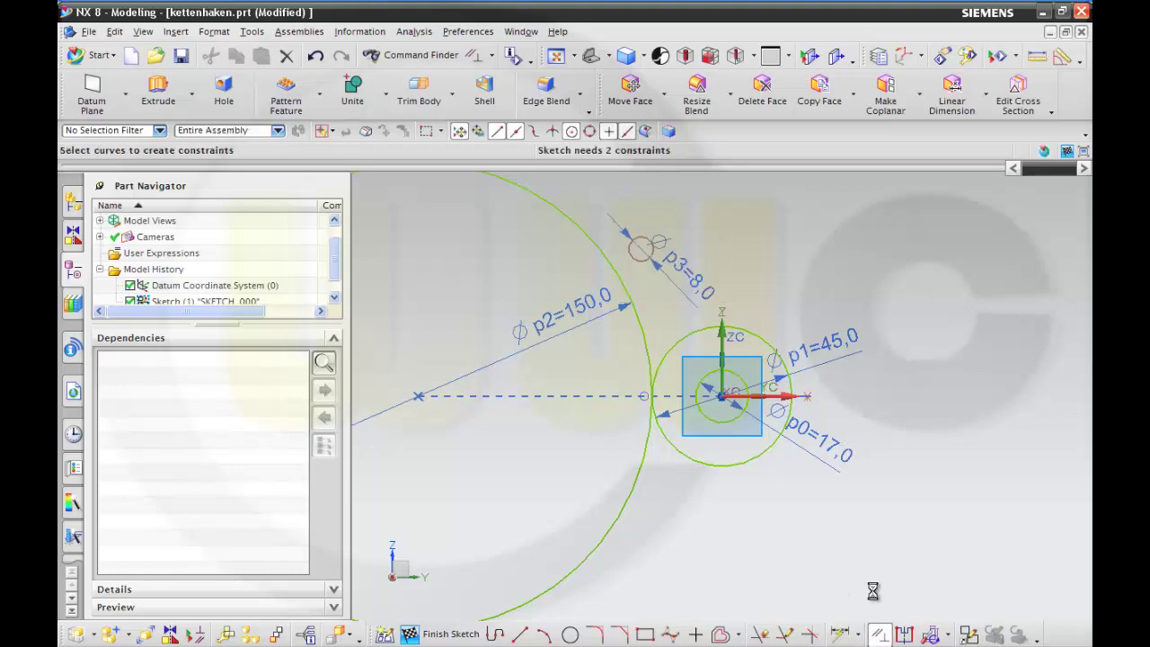
pyautogui.click(617, 268)
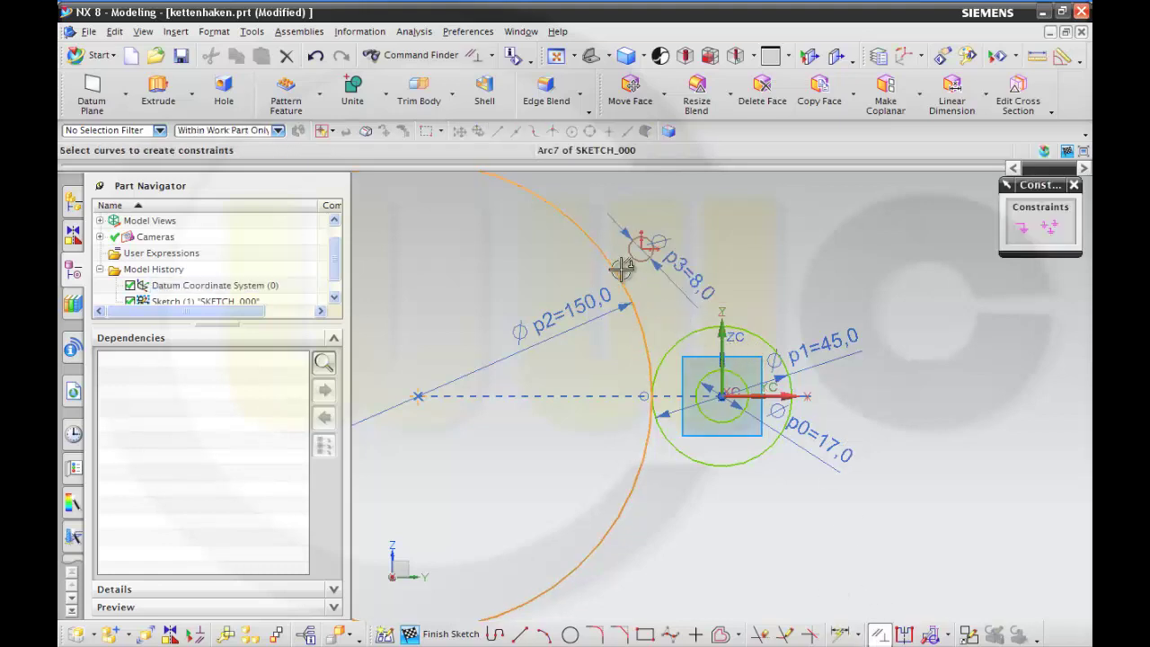
pyautogui.click(634, 252)
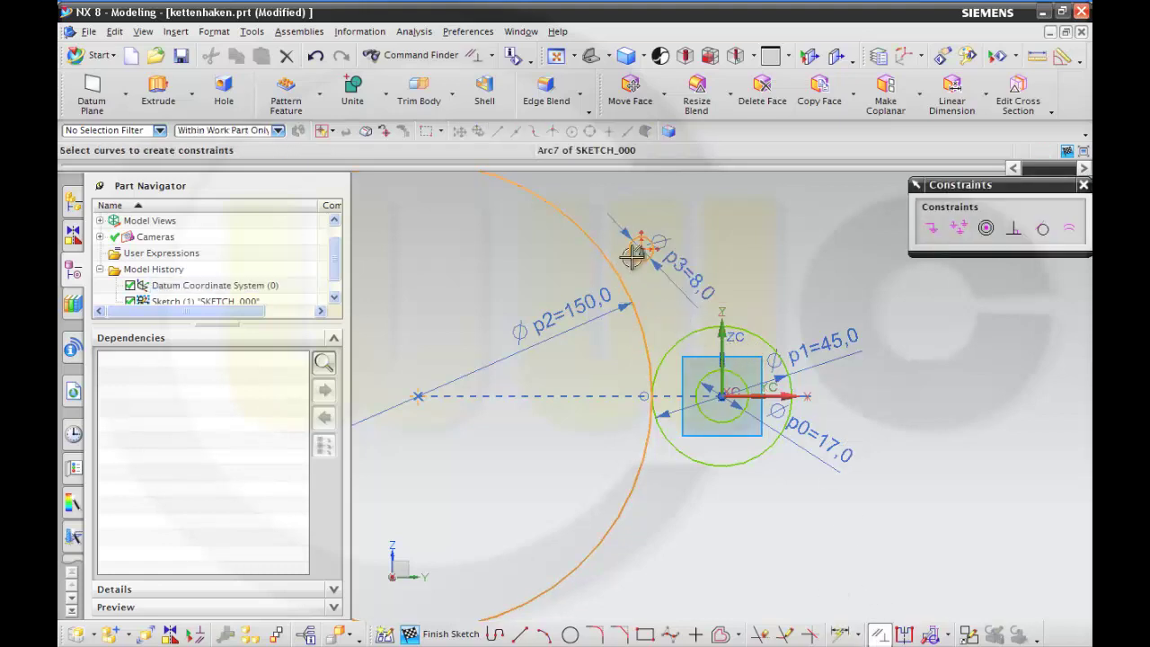
pyautogui.click(1043, 230)
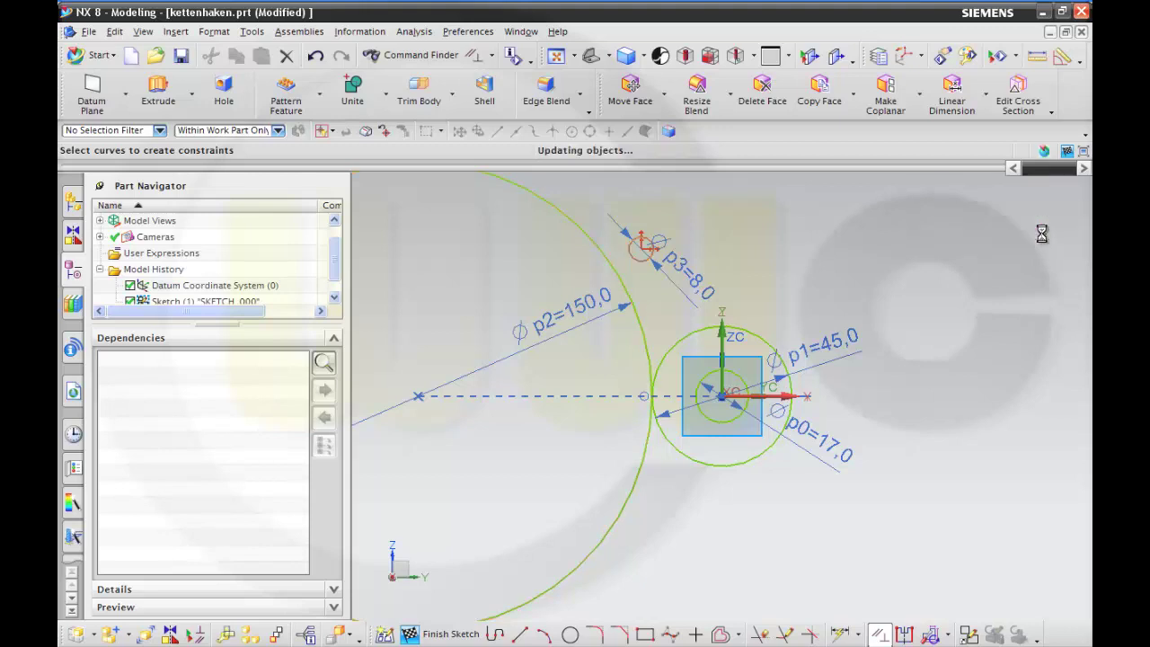
# - Dimension the 8 mm circle's center perpendicular to the X axis and set the distance to 40 mm
pyautogui.click(840, 635)
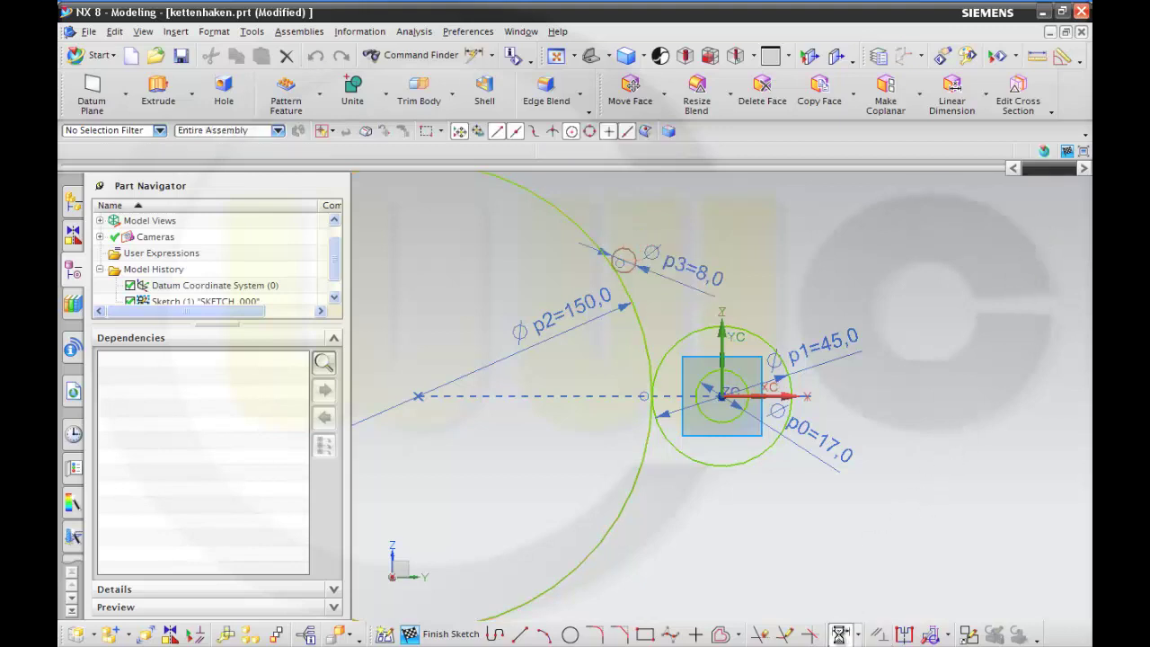
pyautogui.click(778, 398)
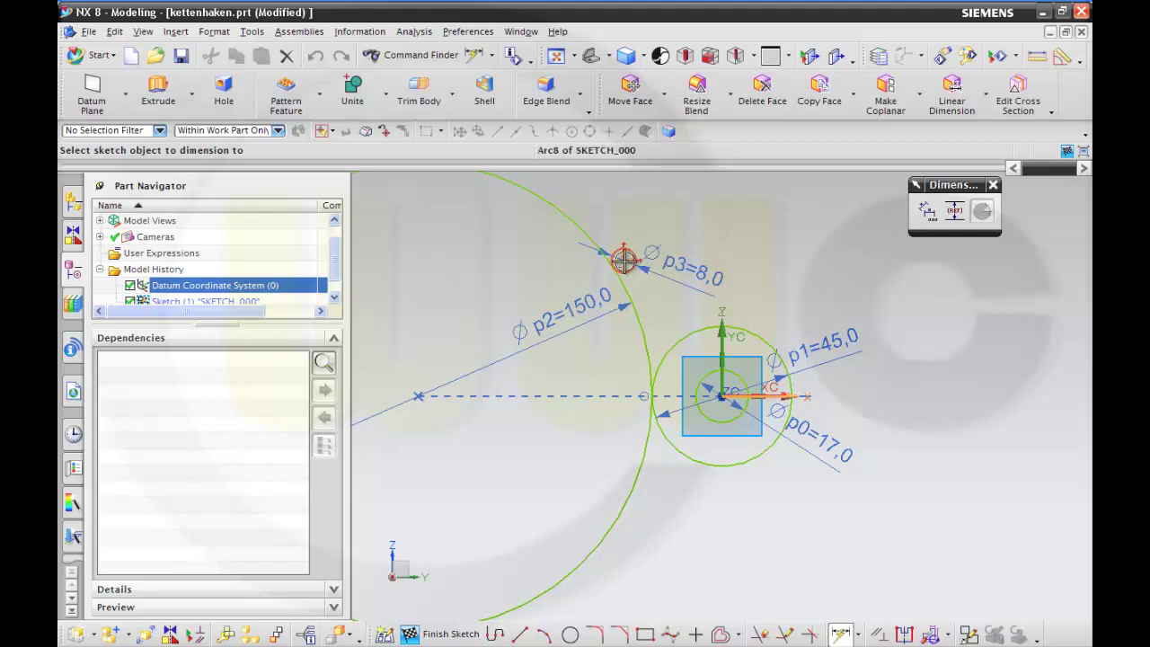
pyautogui.click(624, 260)
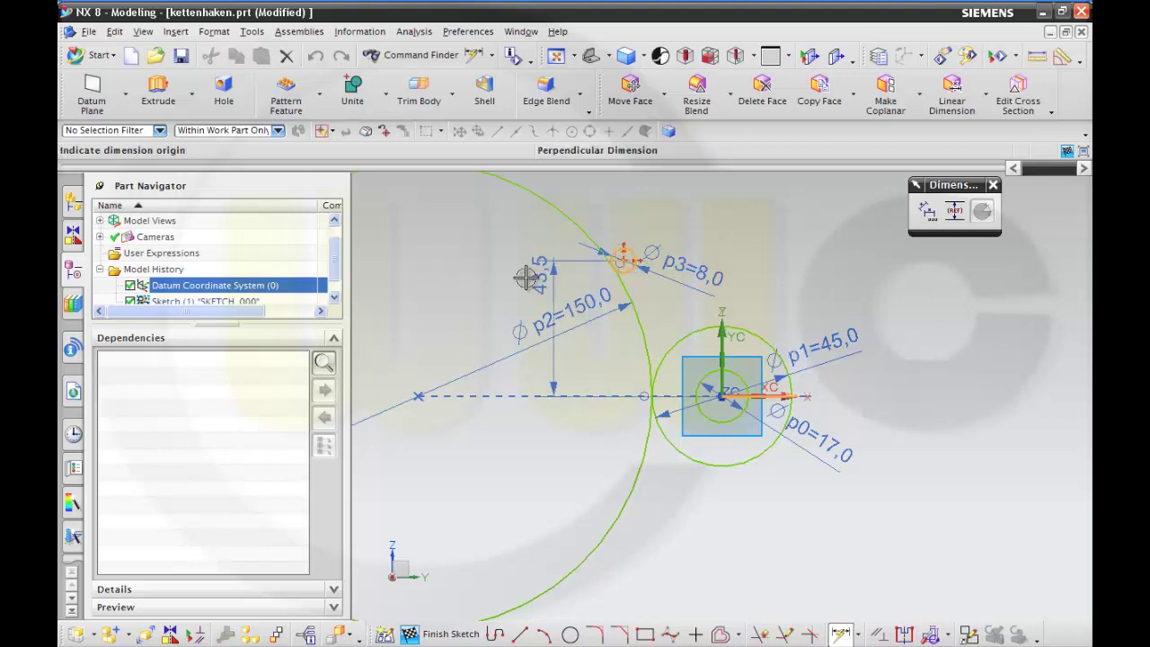
pyautogui.click(460, 310)
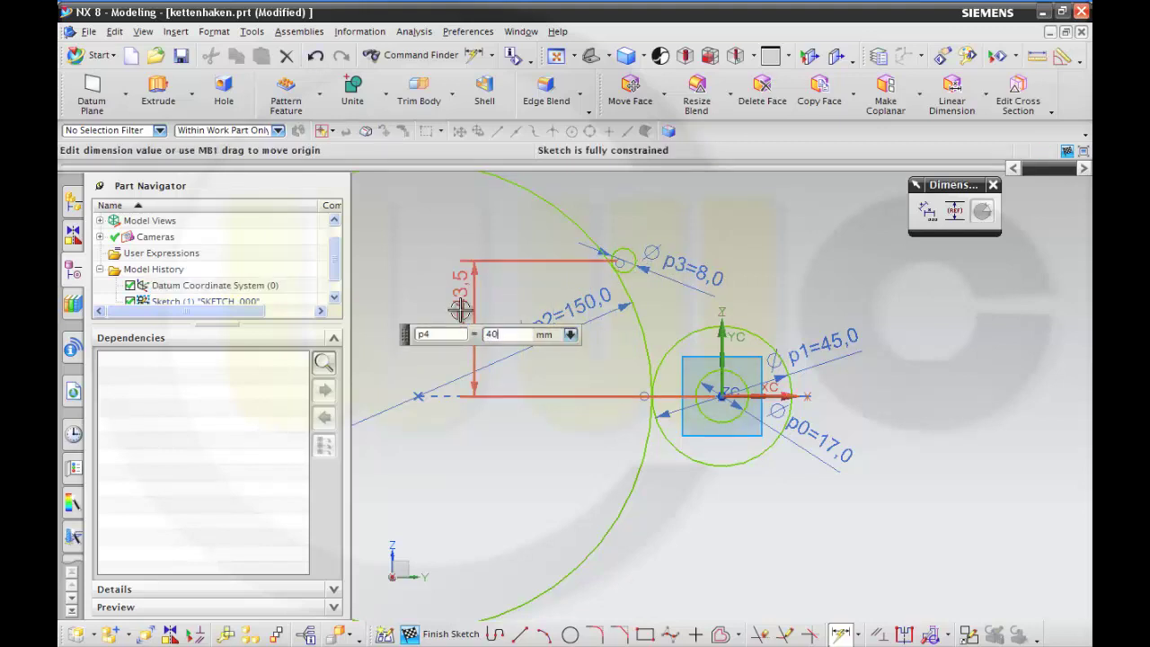
pyautogui.press('Return')
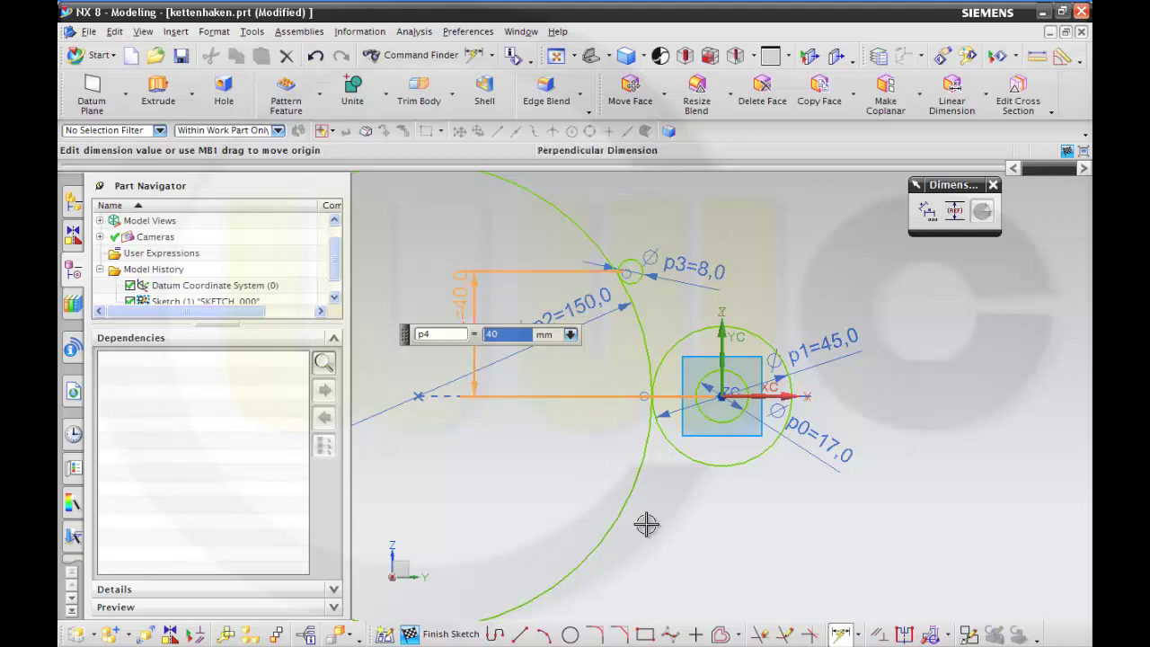
pyautogui.middleClick(679, 527)
pyautogui.scroll(-2, 687, 518)
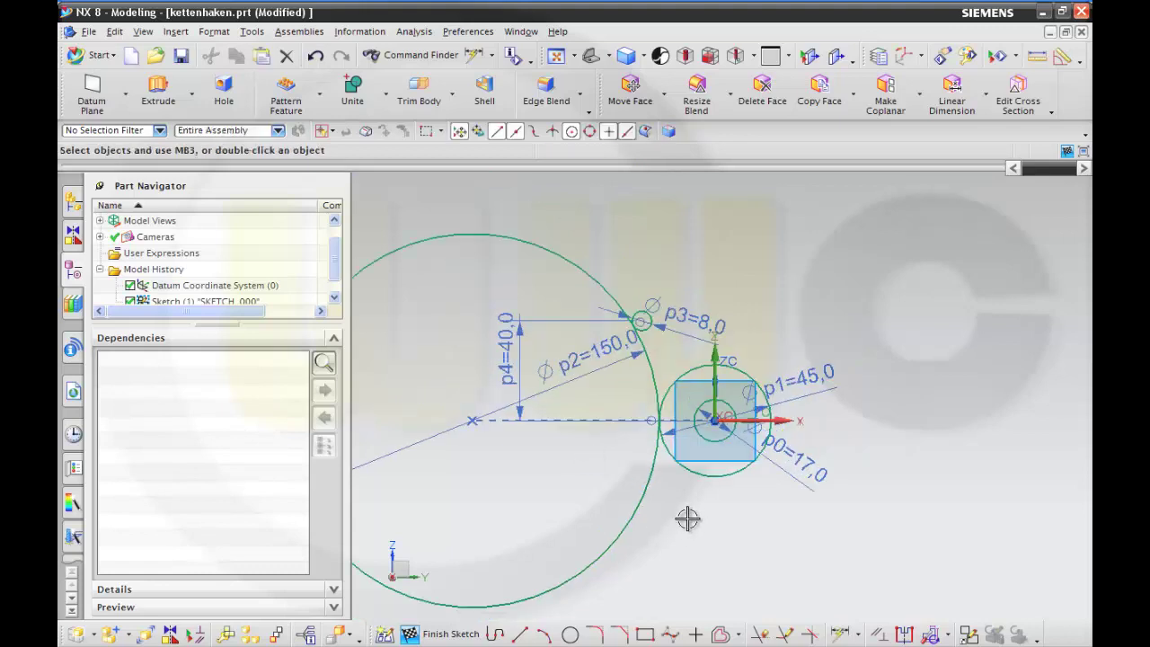
# - Sketch another large circle centered just above the 150 mm circle's center, reaching slightly past the edge of the 45 mm circle
pyautogui.click(570, 635)
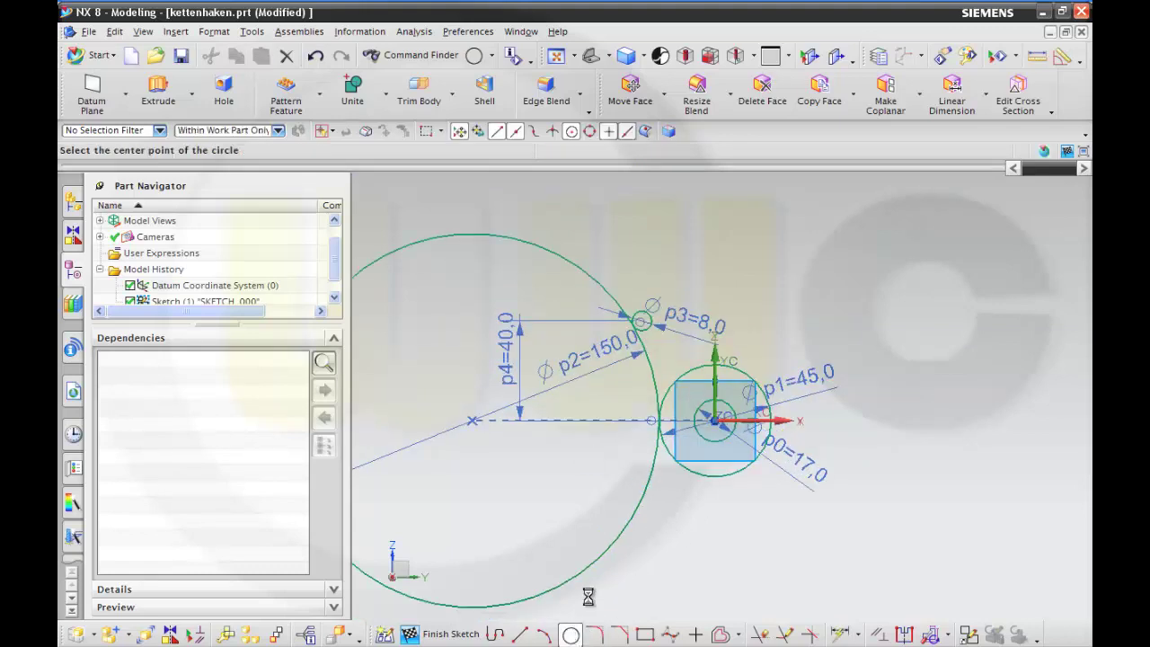
pyautogui.click(470, 379)
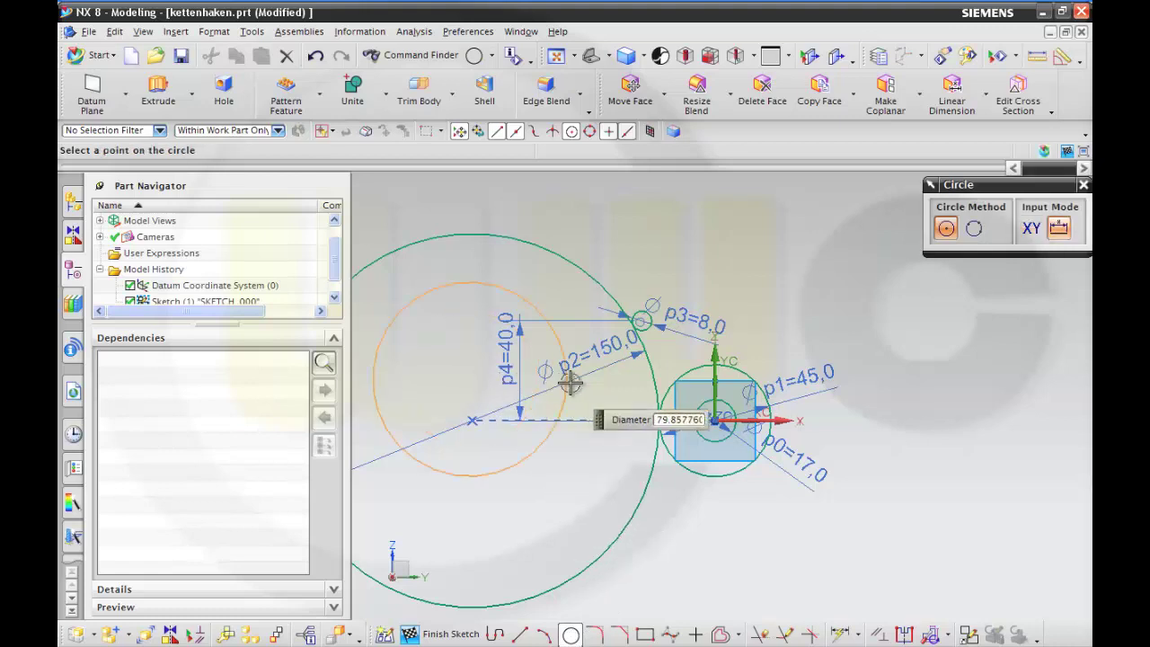
pyautogui.click(665, 394)
pyautogui.press('Escape')
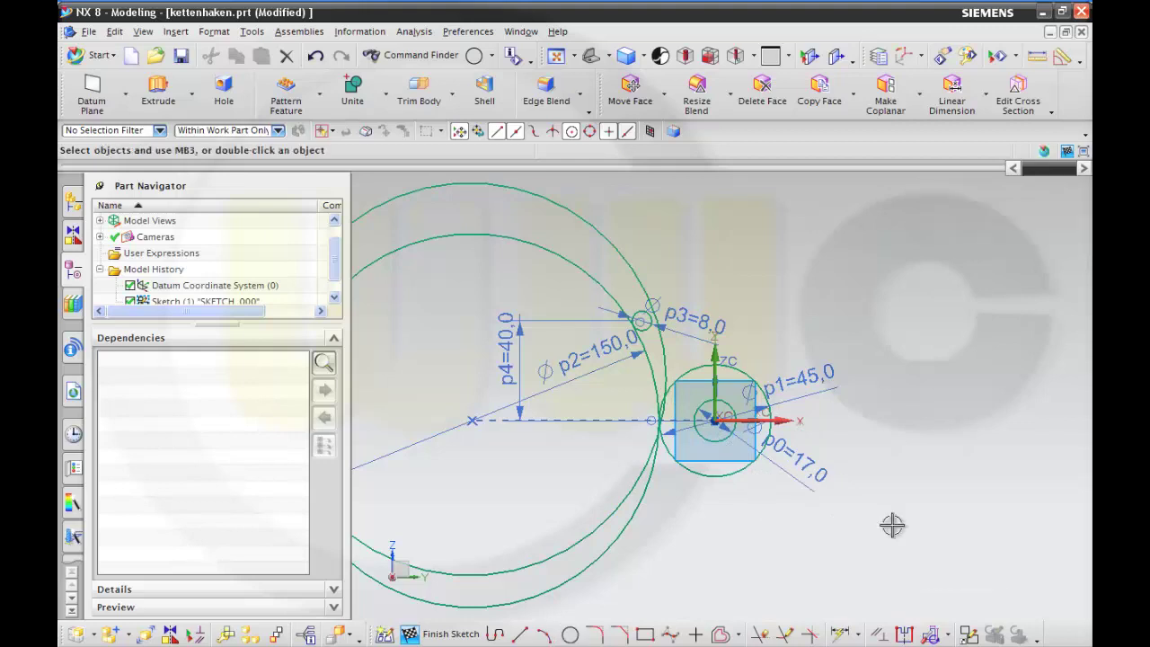
# - Make the newly drawn large circle tangent to both the 8 mm circle and the 17 mm circle
pyautogui.click(879, 635)
pyautogui.click(645, 305)
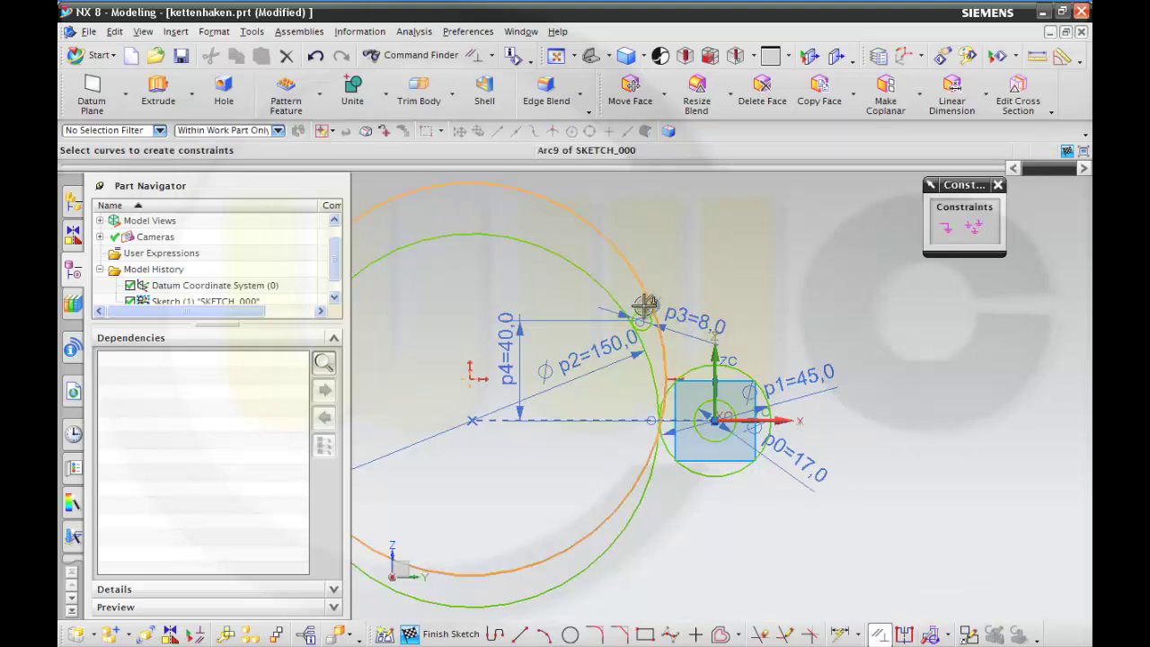
pyautogui.click(641, 310)
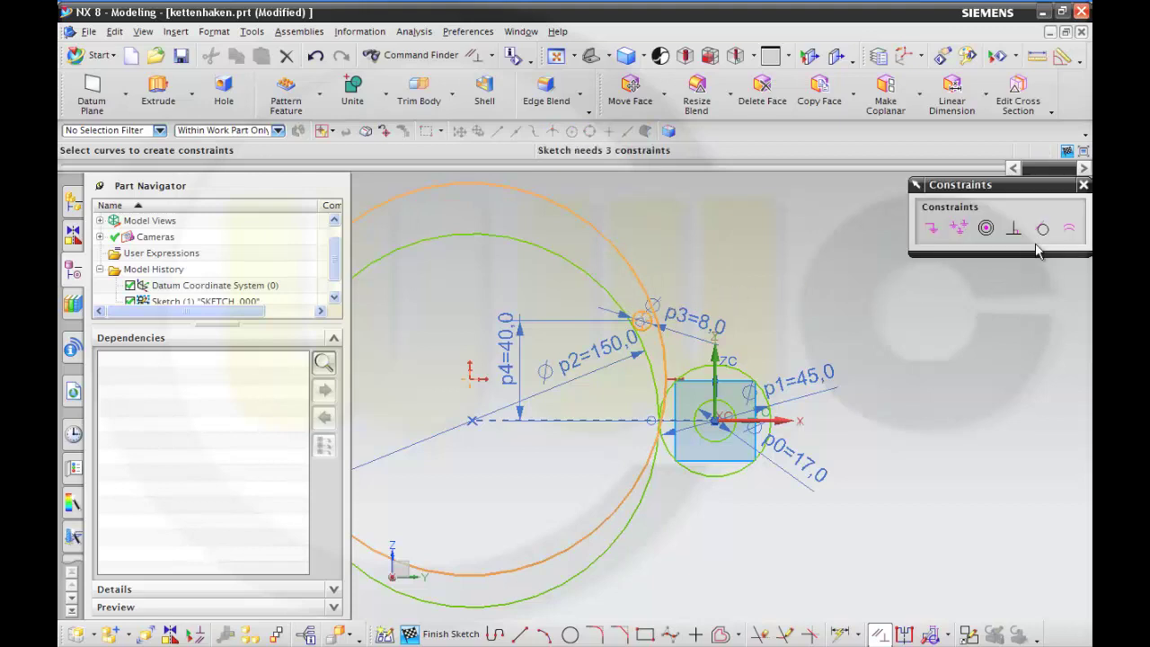
pyautogui.click(1042, 229)
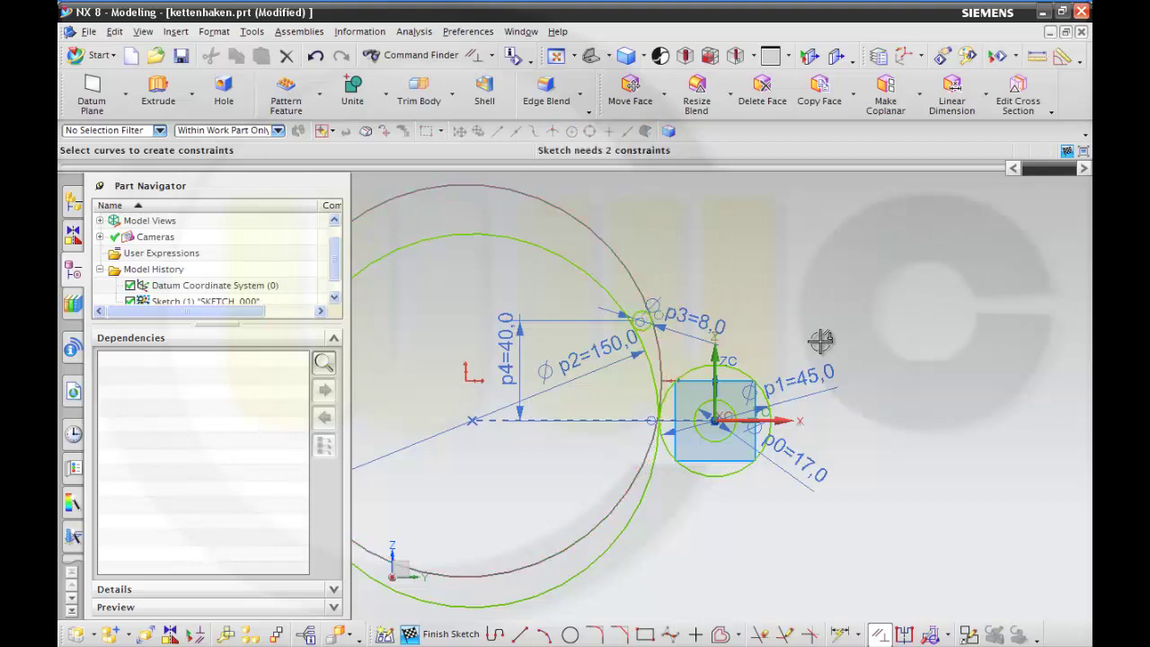
pyautogui.click(674, 395)
pyautogui.click(690, 411)
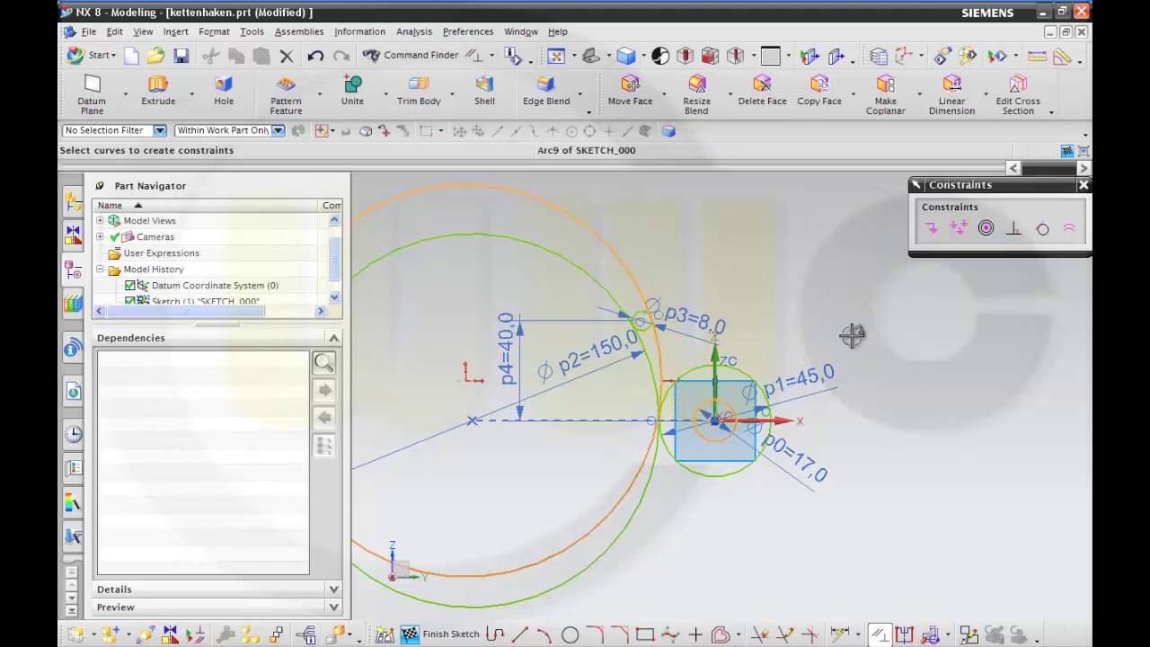
pyautogui.click(1042, 229)
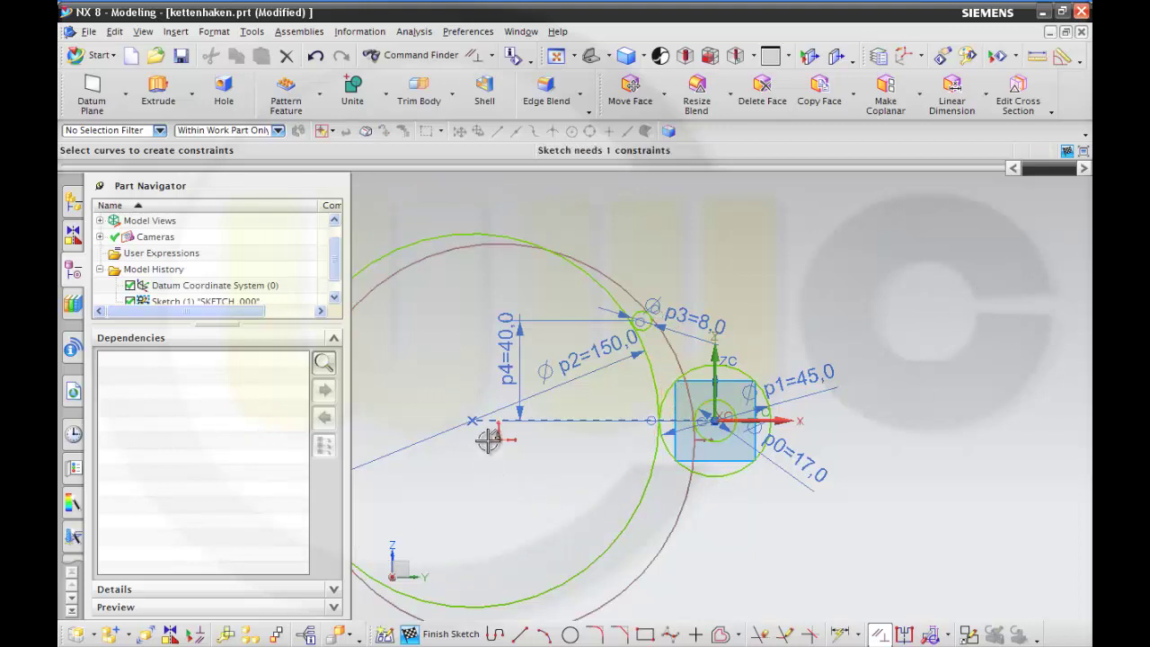
# - Constrain the center of the newly drawn large circle to lie on the horizontal datum axis
pyautogui.click(681, 499)
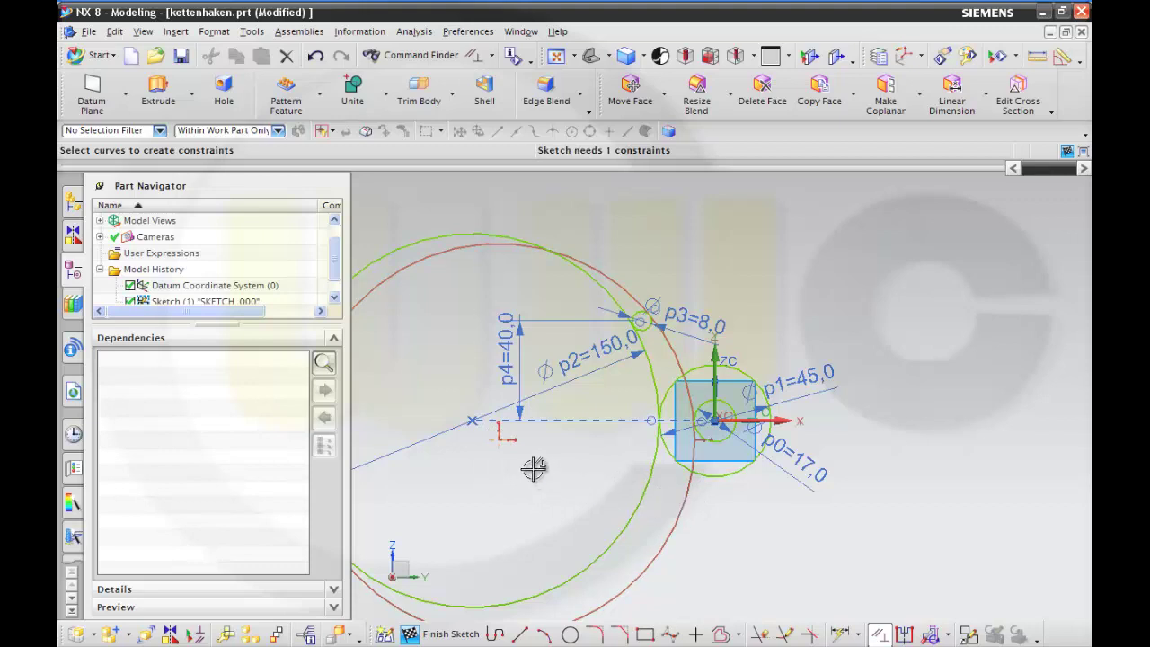
pyautogui.click(498, 439)
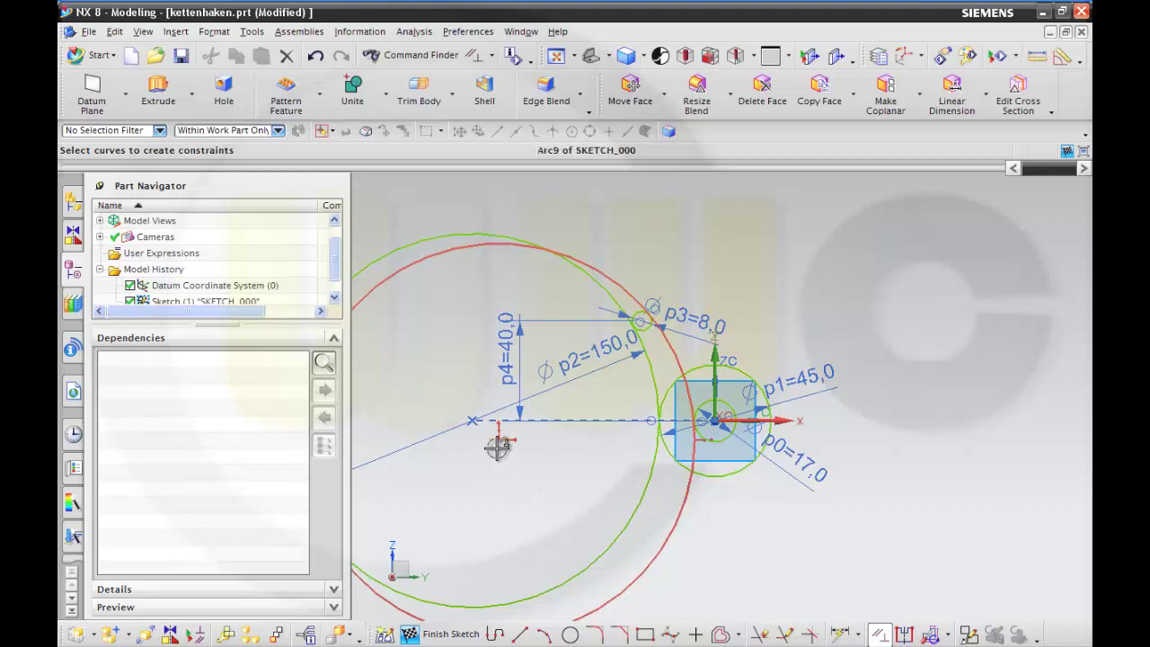
pyautogui.click(786, 420)
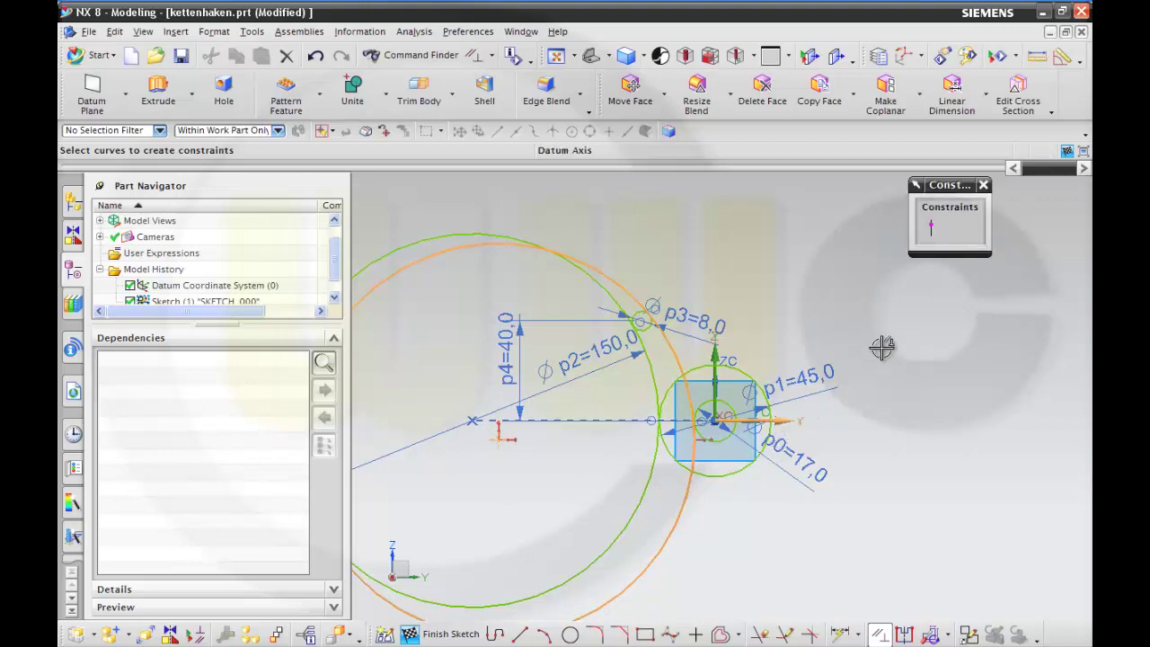
pyautogui.click(932, 231)
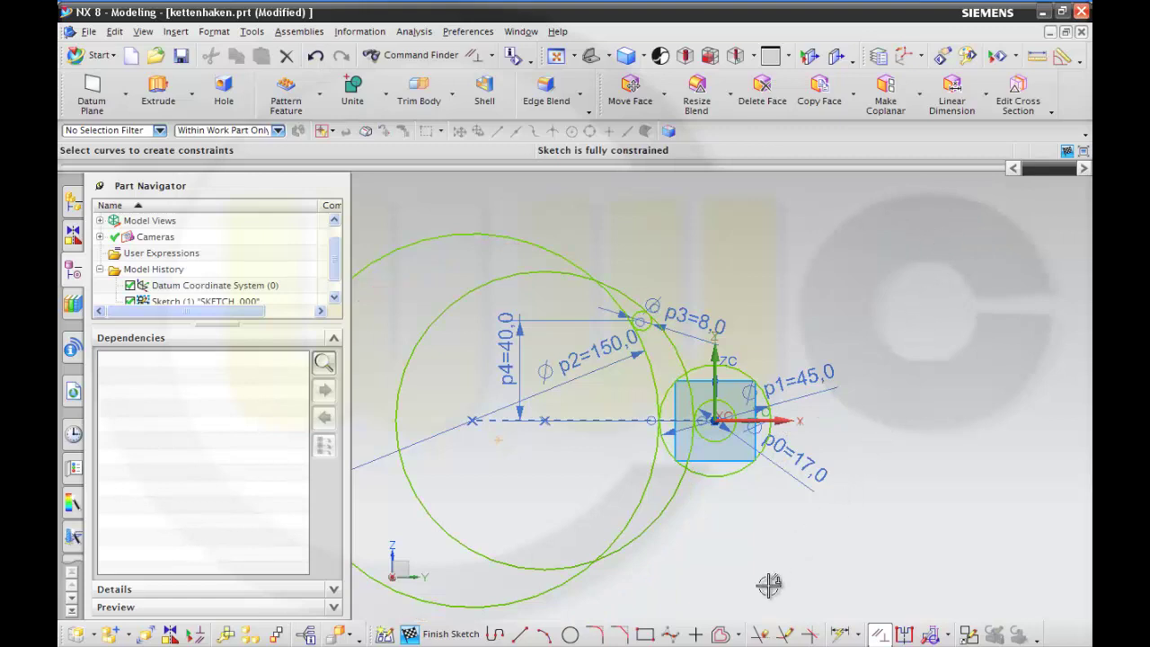
# - Sketch three connected lines from the 45 mm circle's outer axis point upward, across, and down to the 17 mm circle on the axis
pyautogui.scroll(1, 714, 550)
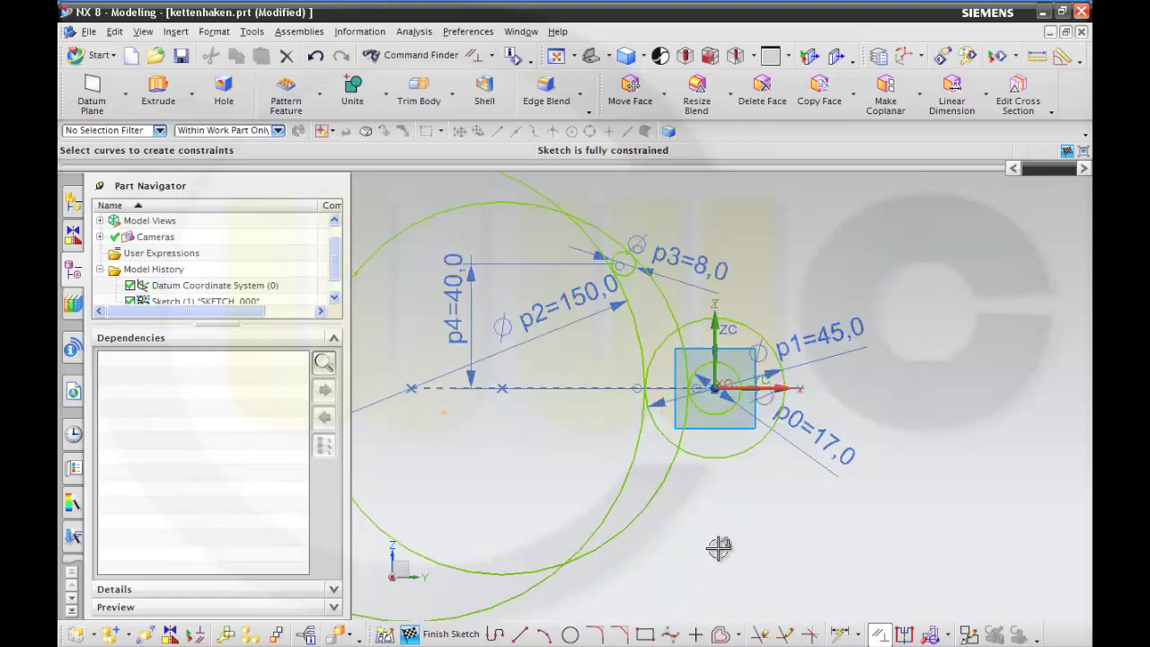
pyautogui.scroll(1, 737, 498)
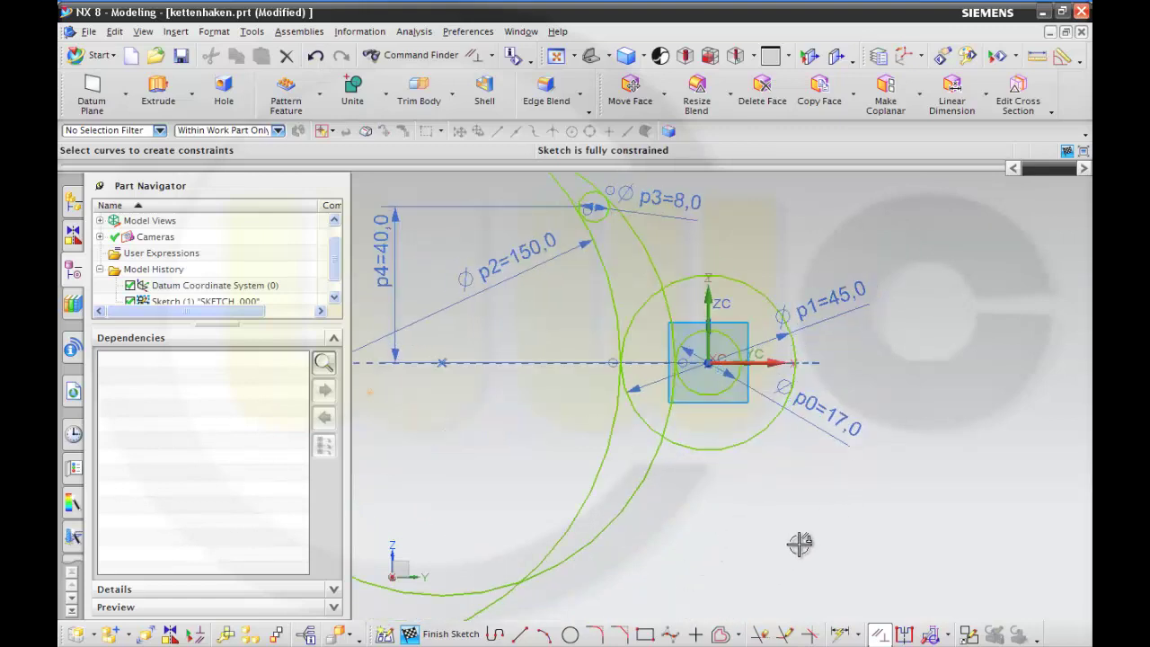
pyautogui.click(500, 635)
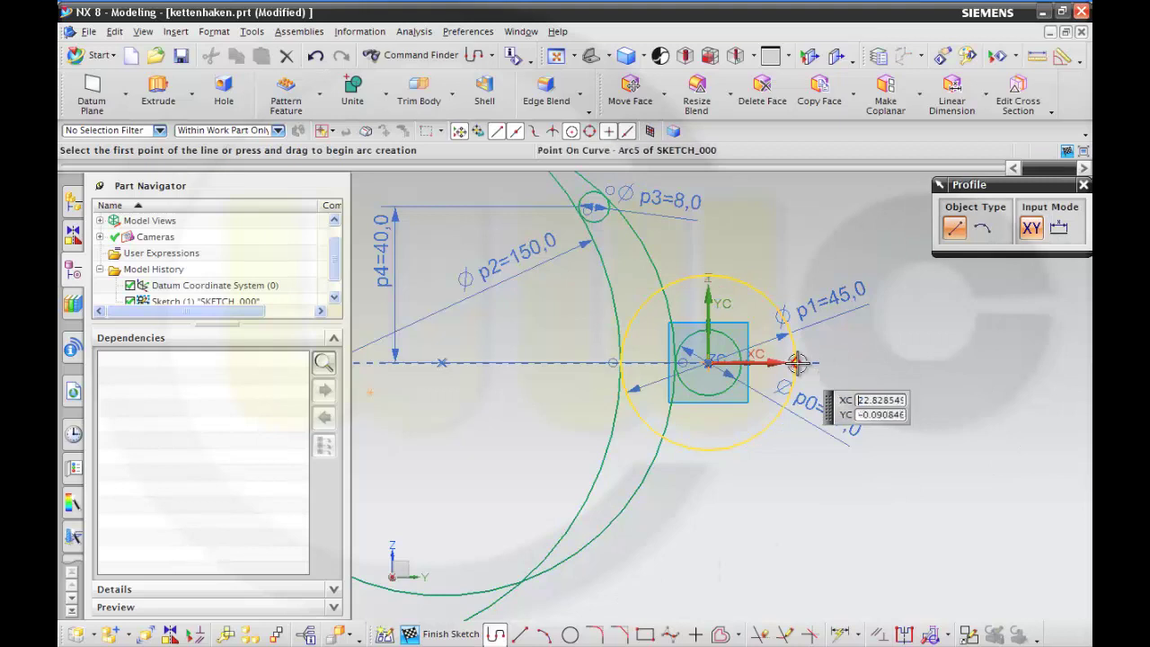
pyautogui.click(796, 363)
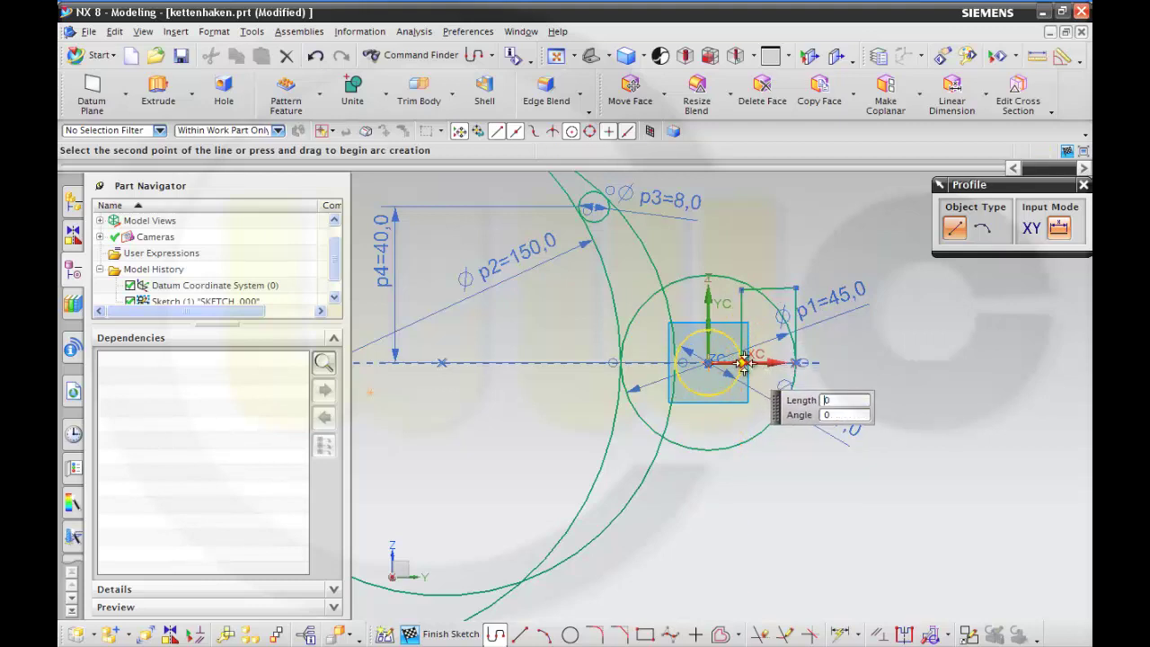
pyautogui.press('Escape')
pyautogui.press('Escape')
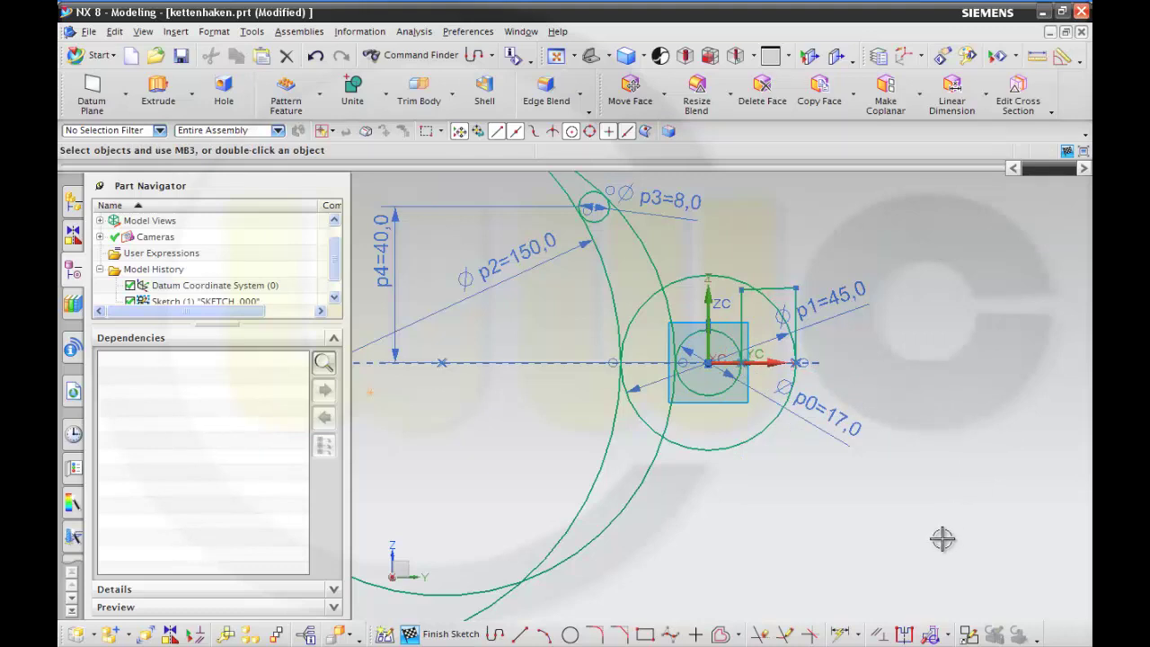
# - Make the connecting top line perpendicular to the inner vertical line and dimension it 10 mm from the horizontal axis
pyautogui.click(879, 635)
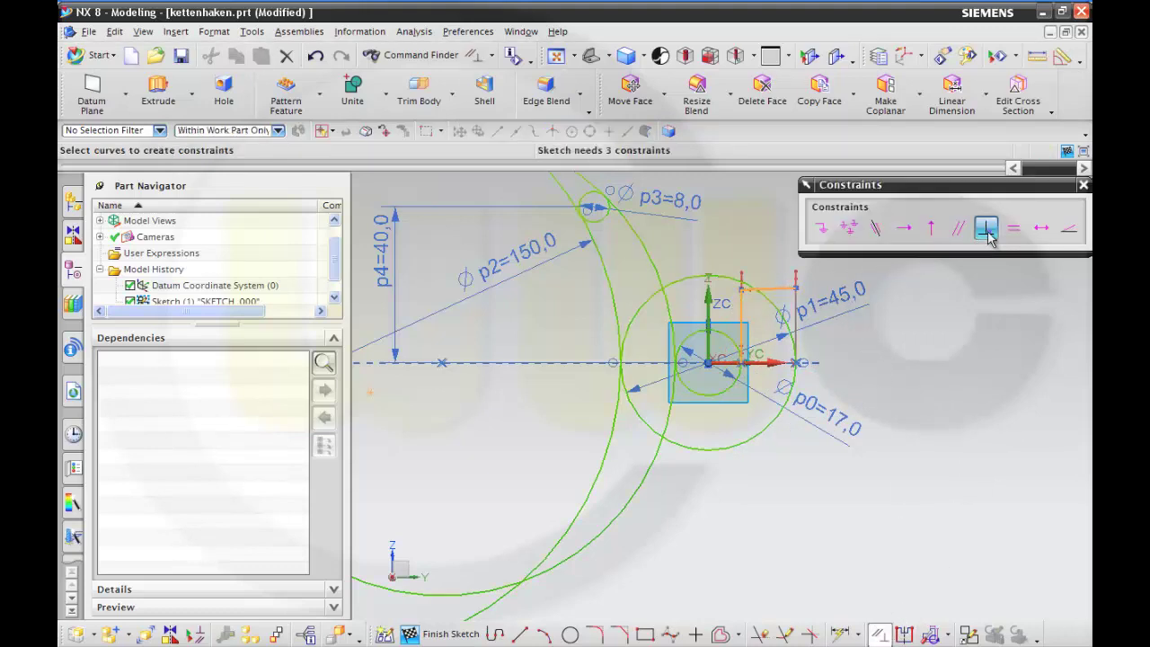
pyautogui.click(986, 228)
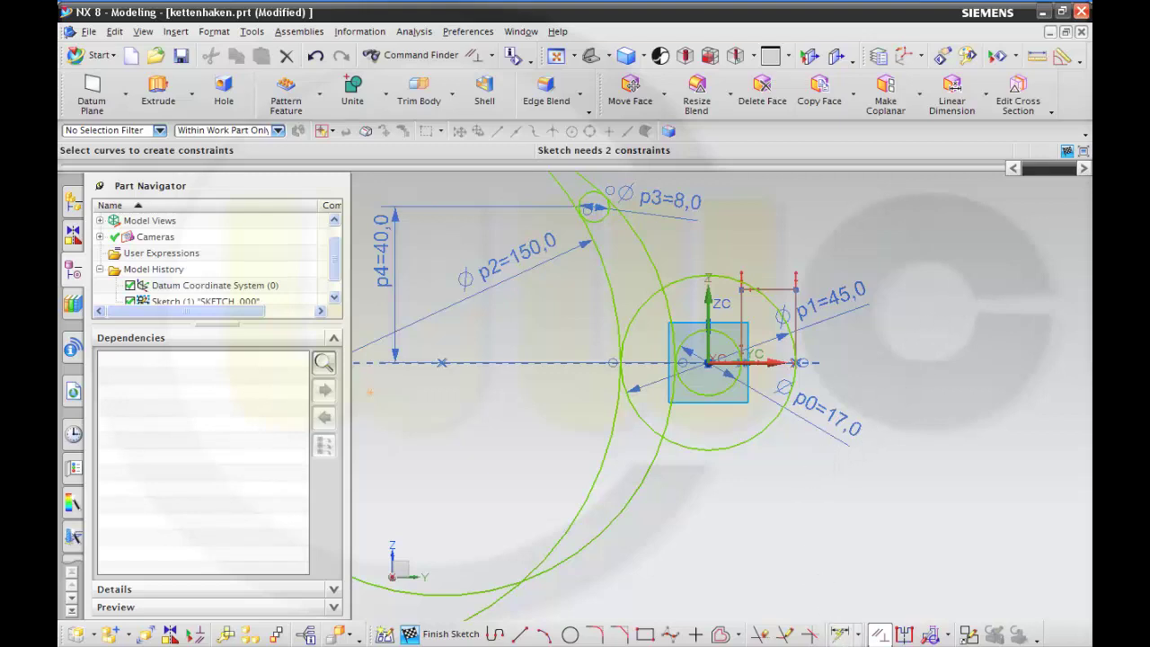
pyautogui.click(839, 634)
pyautogui.click(783, 289)
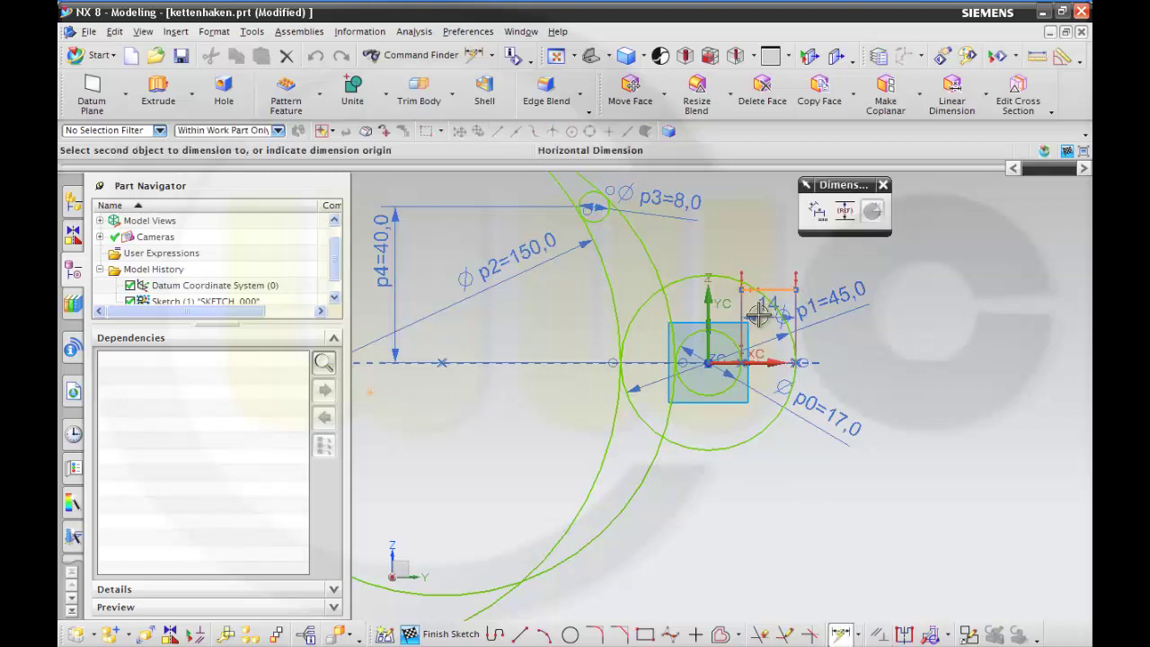
pyautogui.click(756, 360)
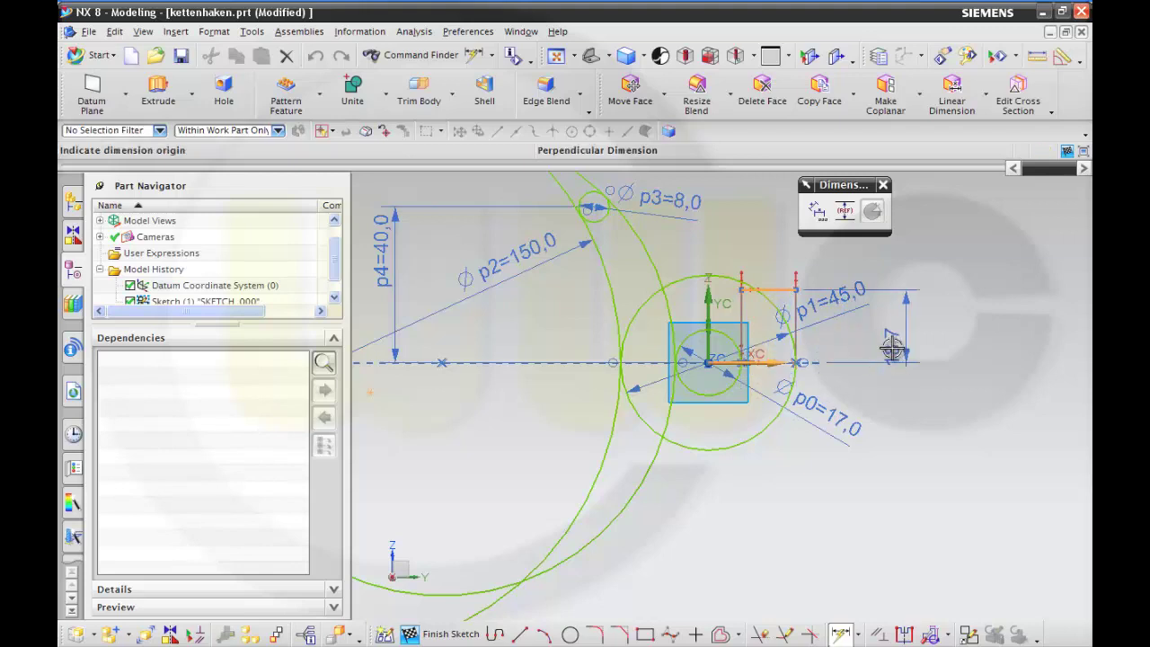
pyautogui.click(952, 384)
pyautogui.write('1')
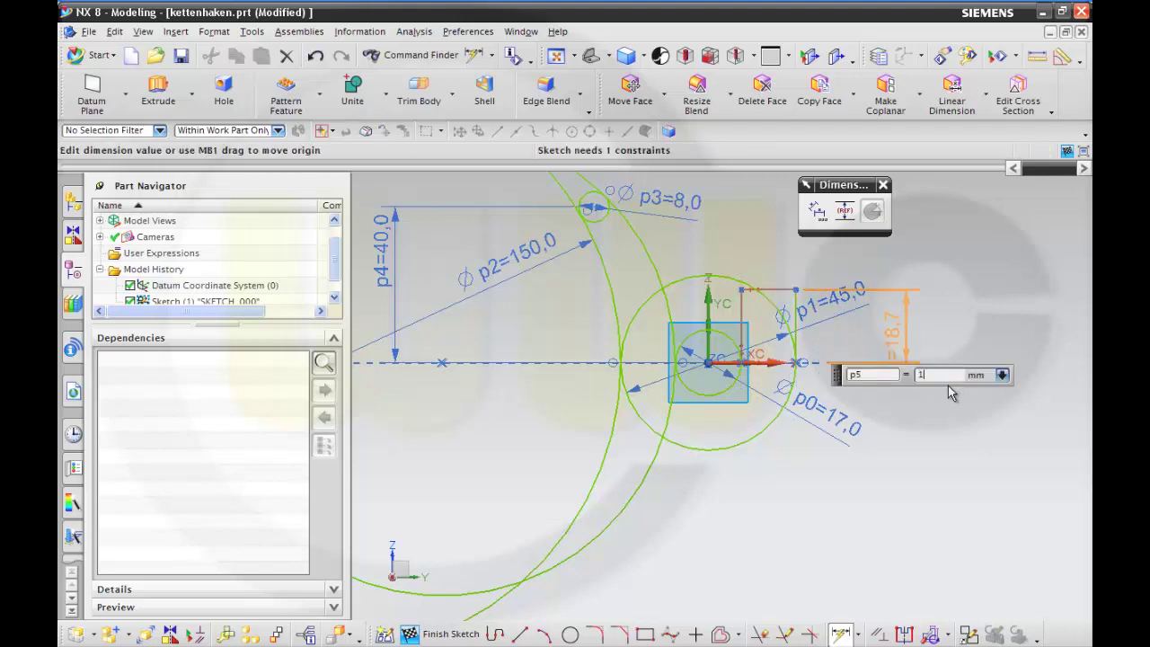
pyautogui.write('0')
pyautogui.press('Return')
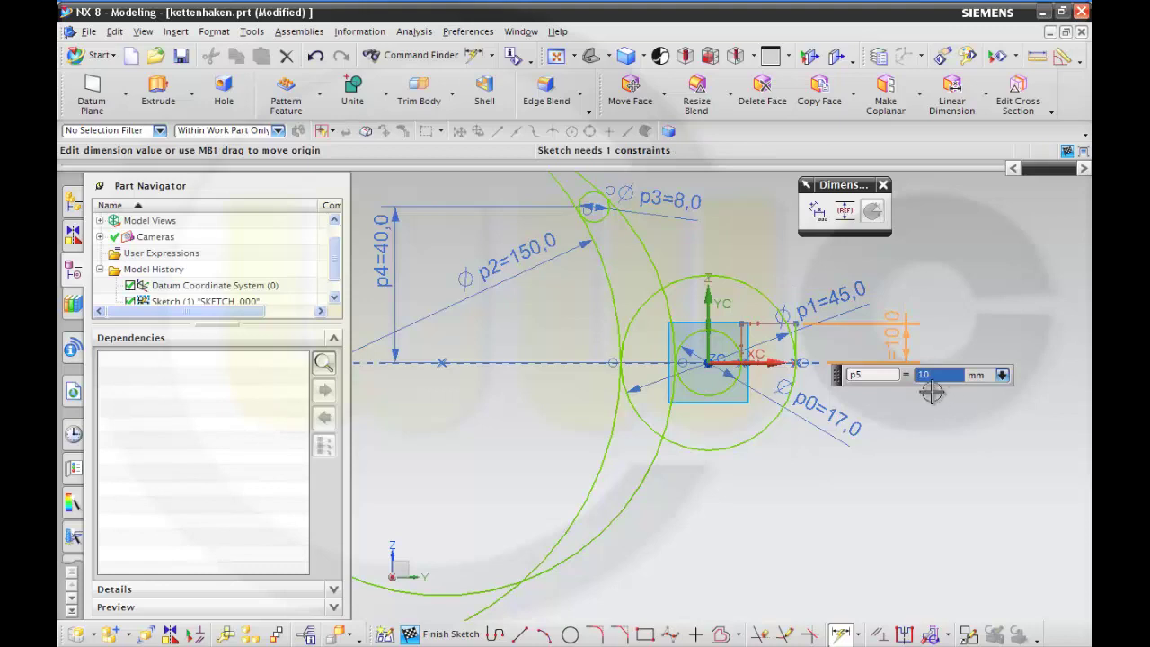
pyautogui.click(847, 478)
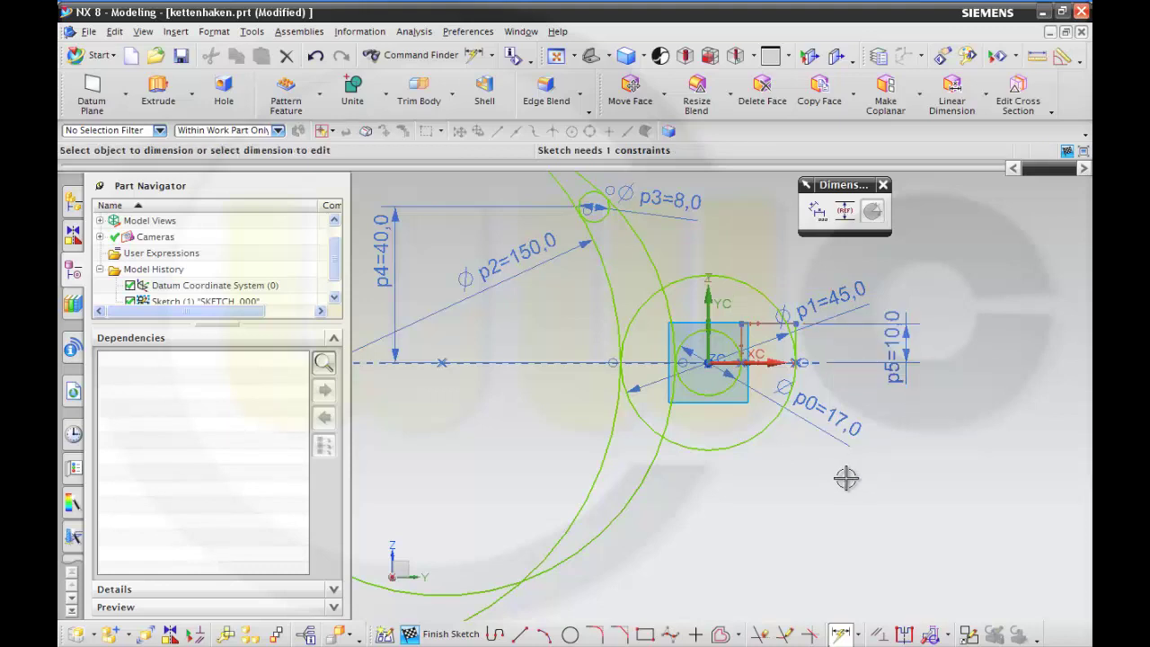
pyautogui.press('Escape')
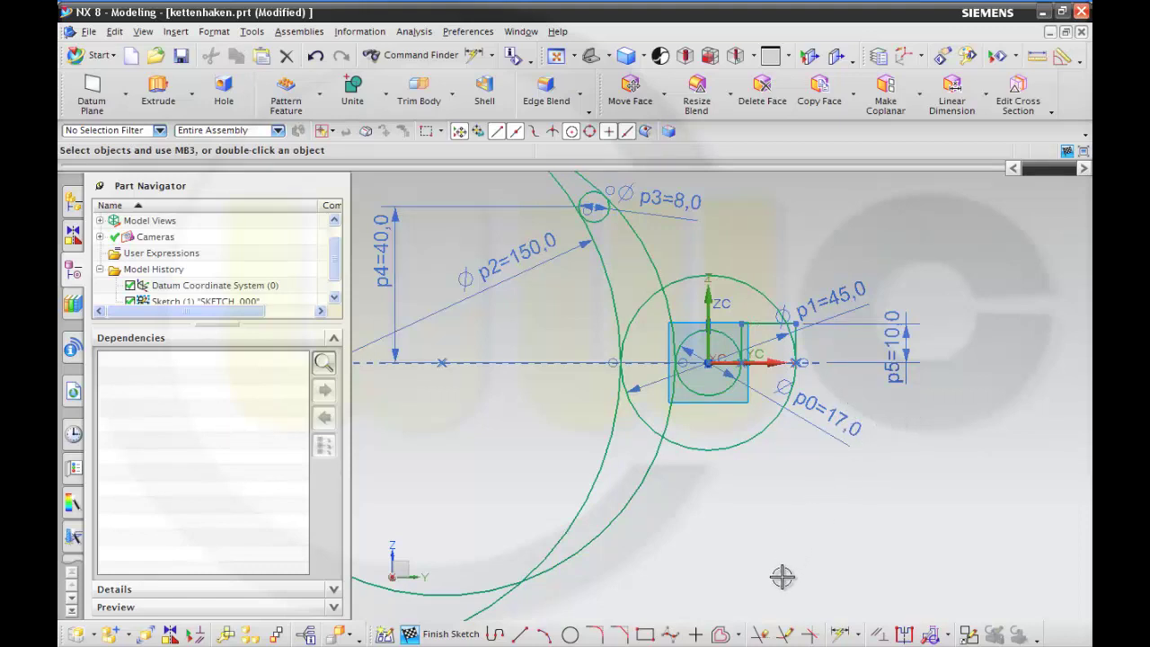
# - Trim both large circles to the arcs running from the 8 mm circle to the 45 mm and 17 mm circles at the horizontal axis
pyautogui.click(761, 636)
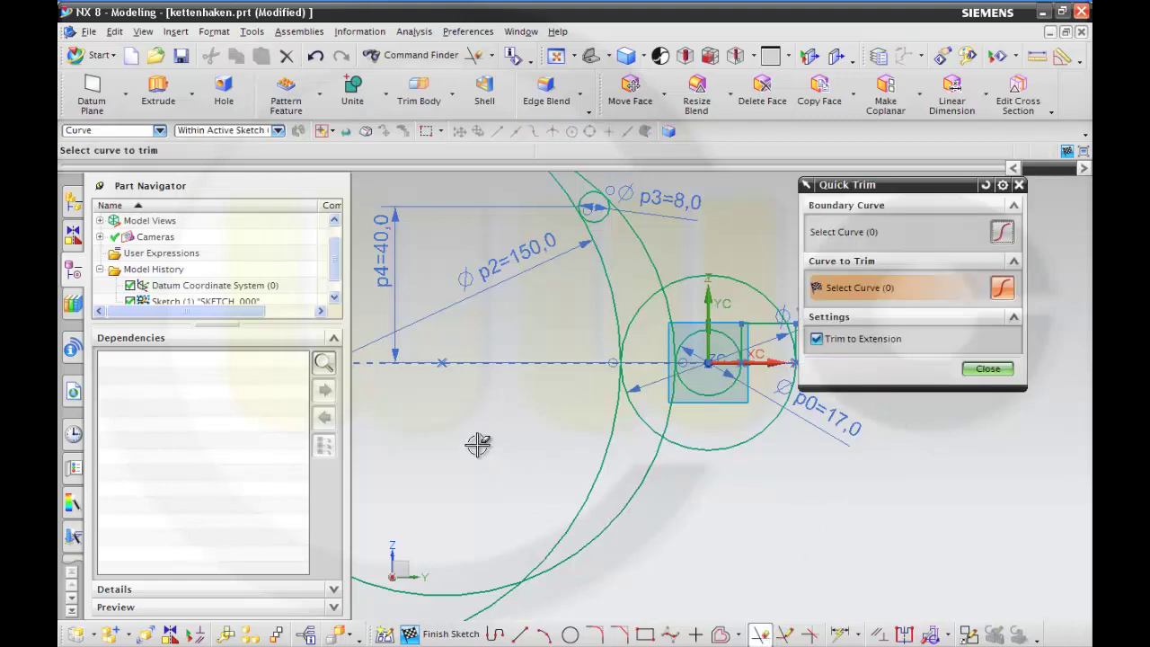
pyautogui.click(596, 476)
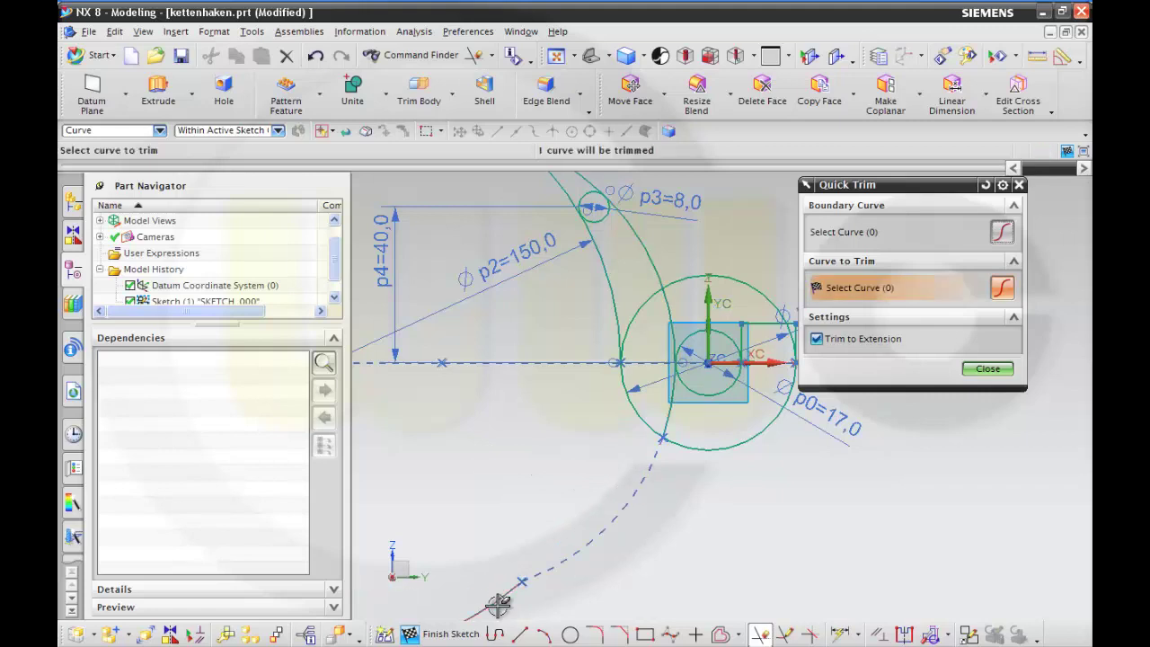
pyautogui.scroll(4, 542, 270)
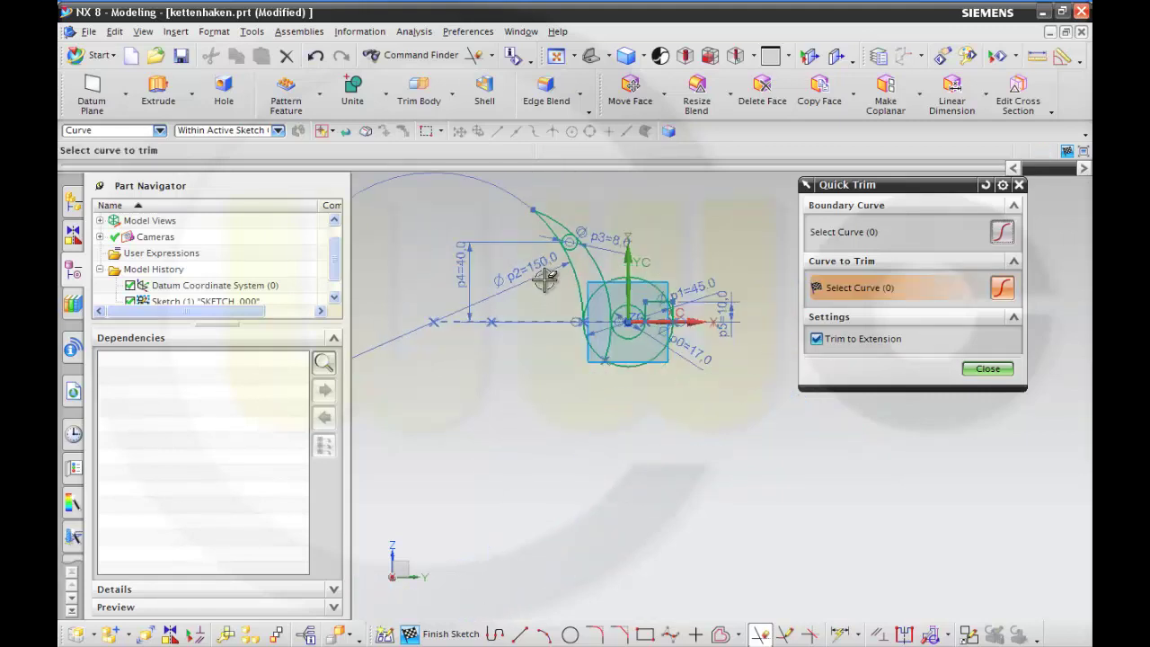
pyautogui.moveTo(439, 254)
pyautogui.keyDown('shift'); pyautogui.mouseDown(button='middle')
pyautogui.moveTo(629, 300)
pyautogui.moveTo(527, 321)
pyautogui.moveTo(615, 247)
pyautogui.mouseUp(button='middle'); pyautogui.keyUp('shift')
pyautogui.scroll(-2, 662, 224)
pyautogui.scroll(-3, 665, 226)
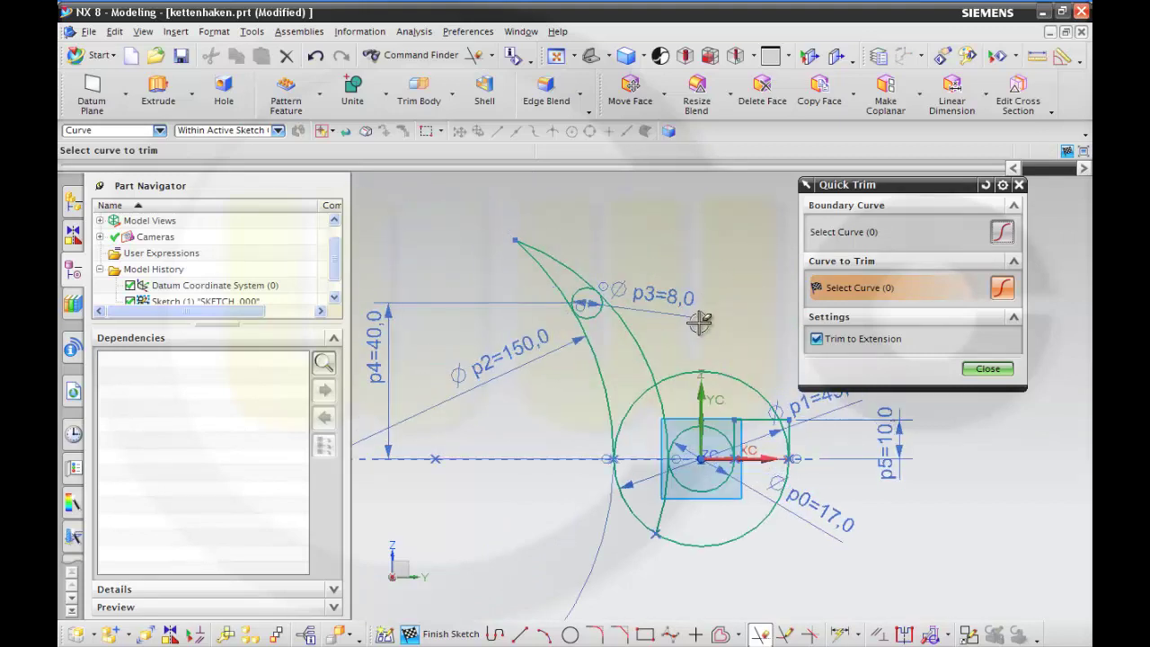
pyautogui.click(543, 259)
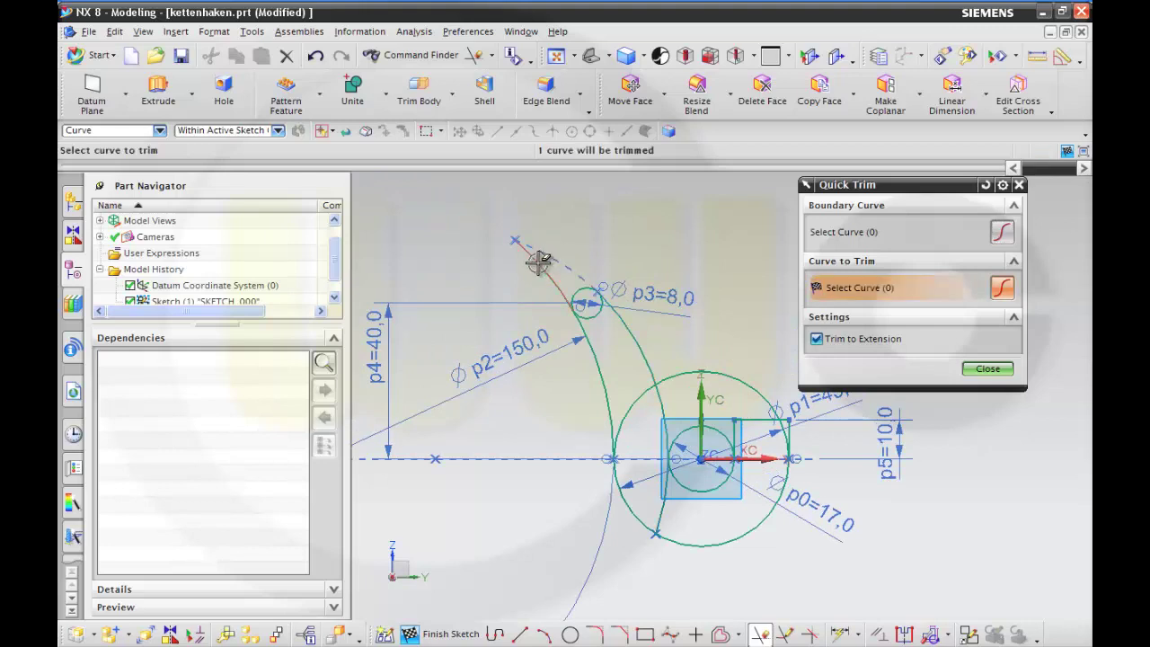
pyautogui.click(532, 257)
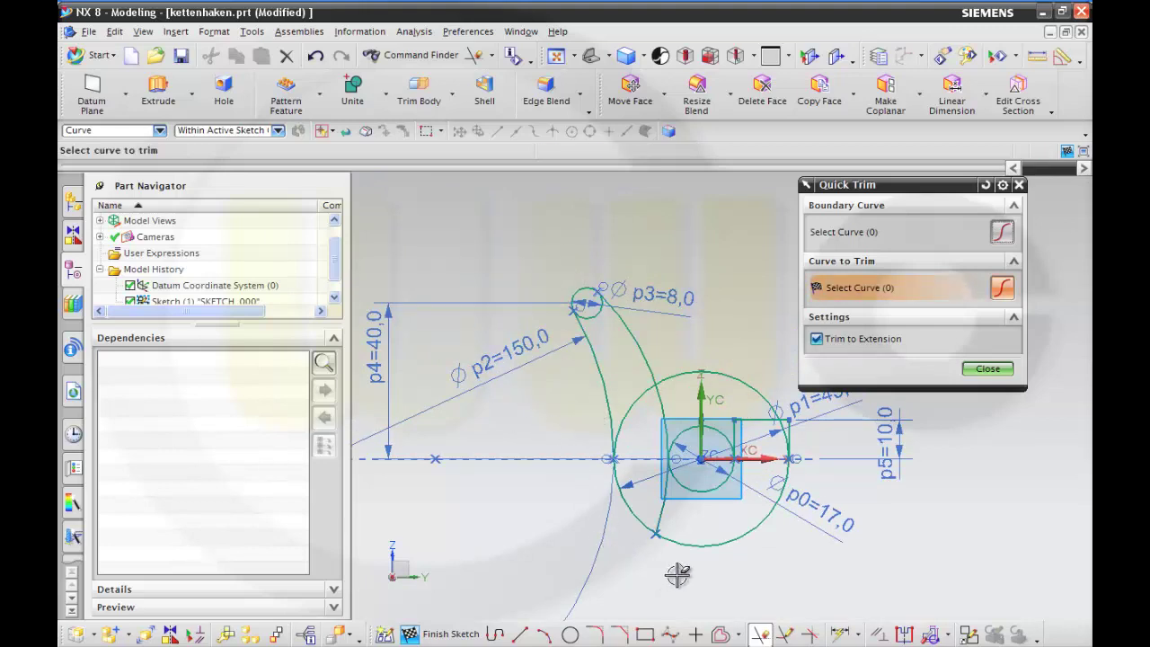
pyautogui.click(658, 508)
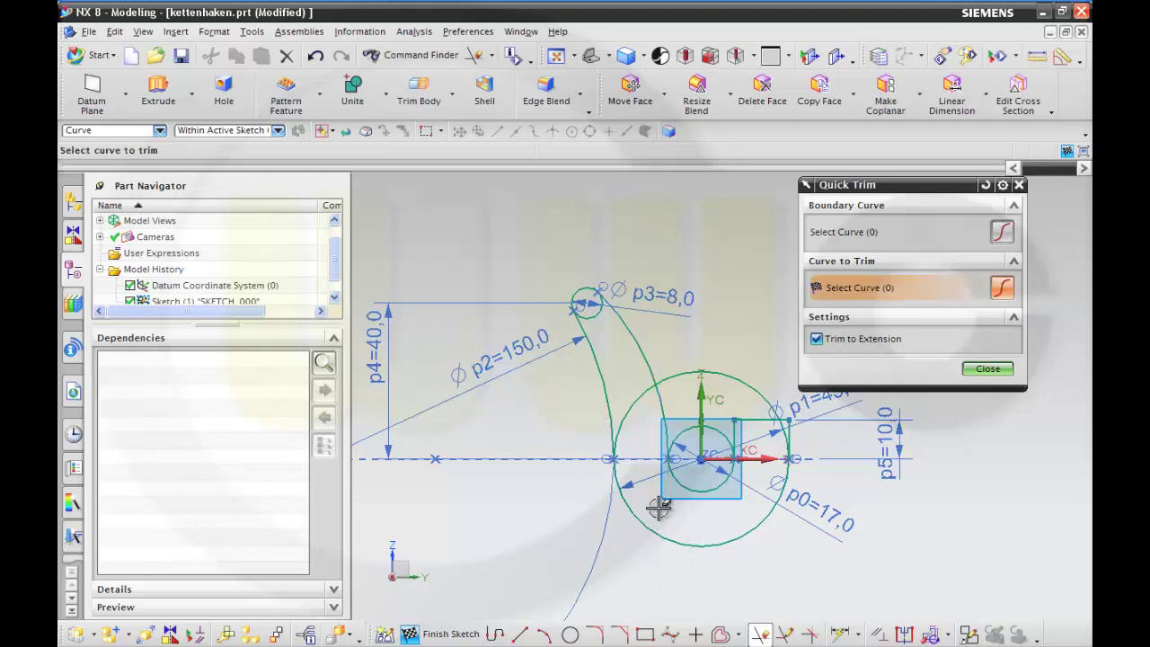
# - Trim the surplus arcs of the 8 mm, 45 mm and 17 mm circles, leaving one closed hook outline
pyautogui.click(624, 421)
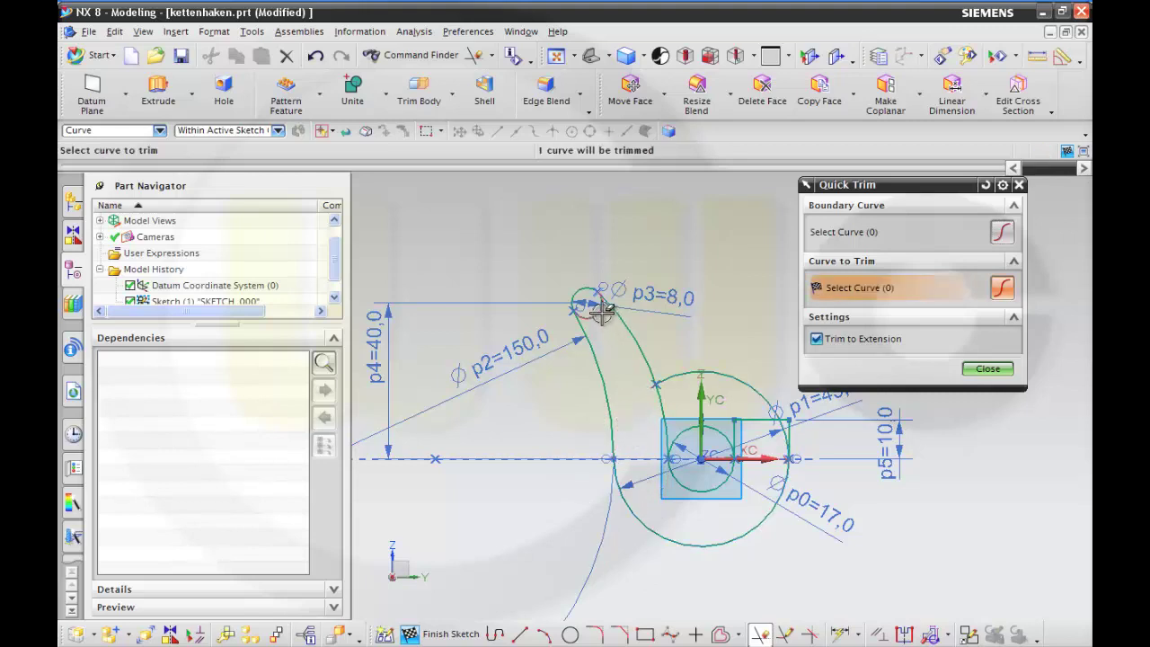
pyautogui.click(674, 372)
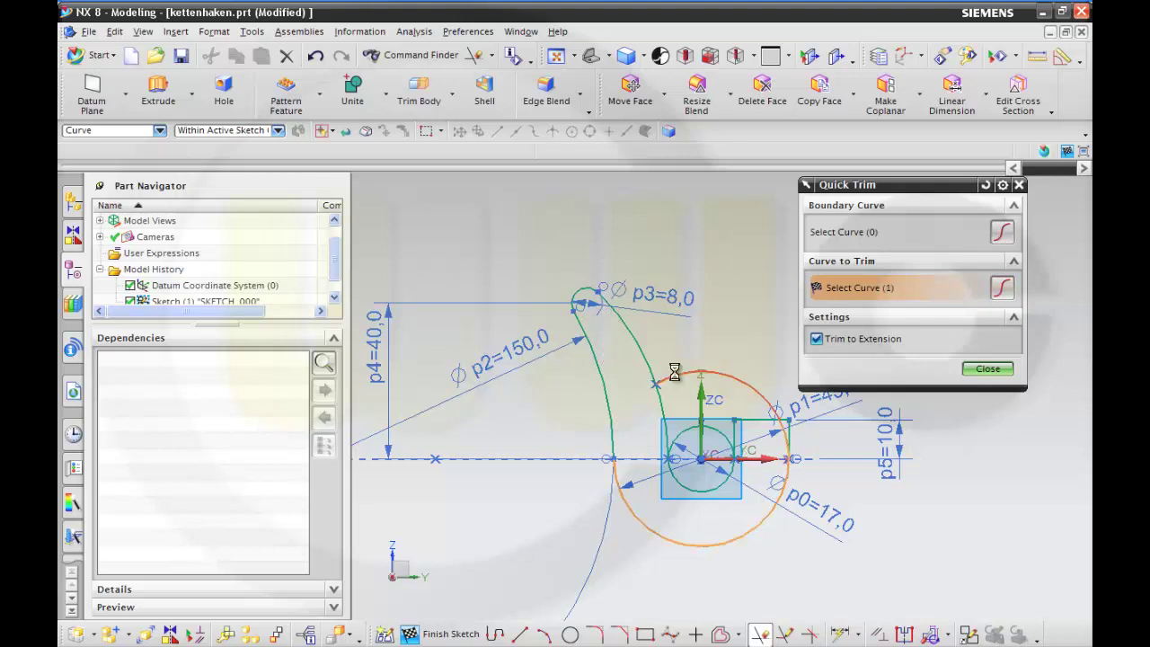
pyautogui.scroll(2, 796, 470)
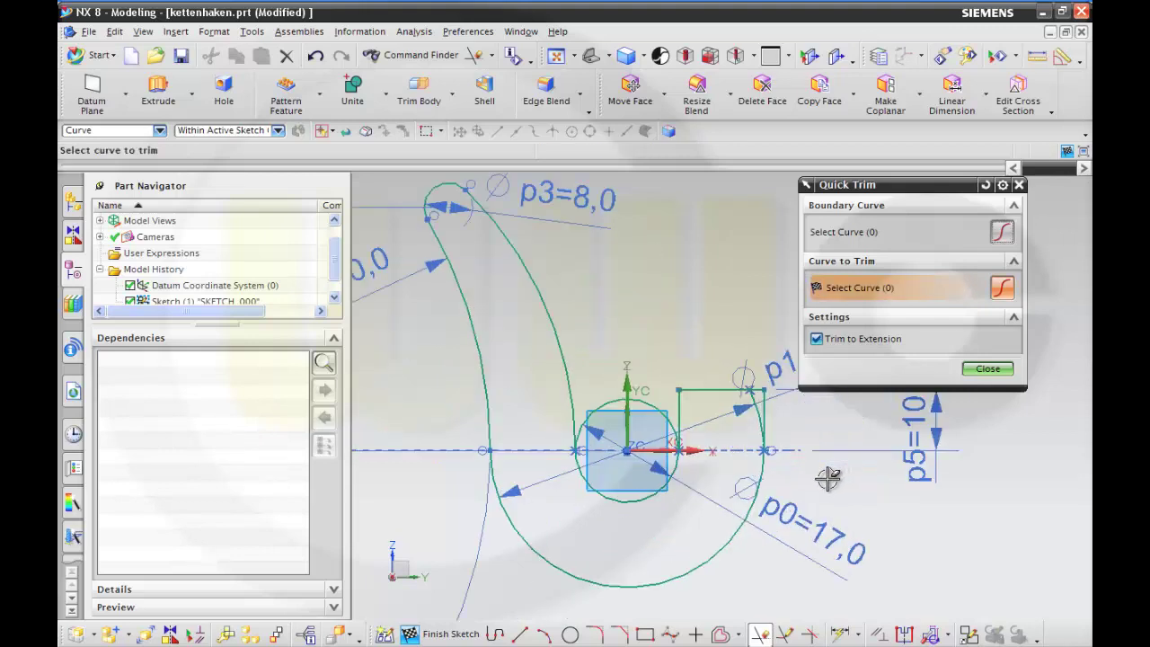
pyautogui.click(767, 419)
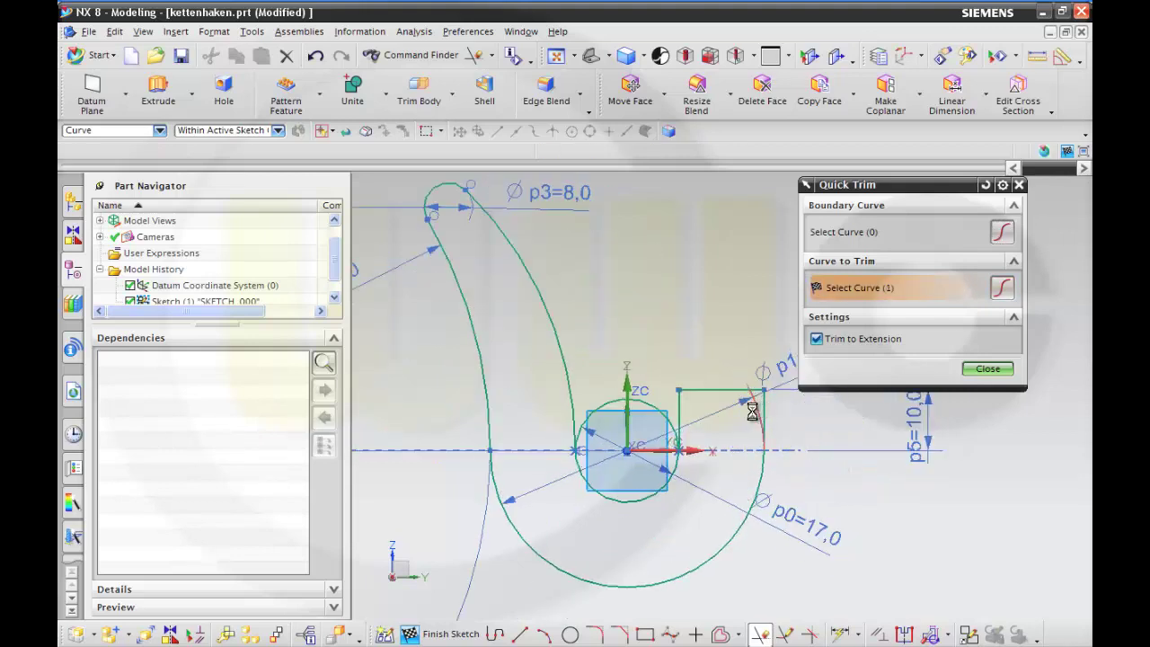
pyautogui.click(656, 405)
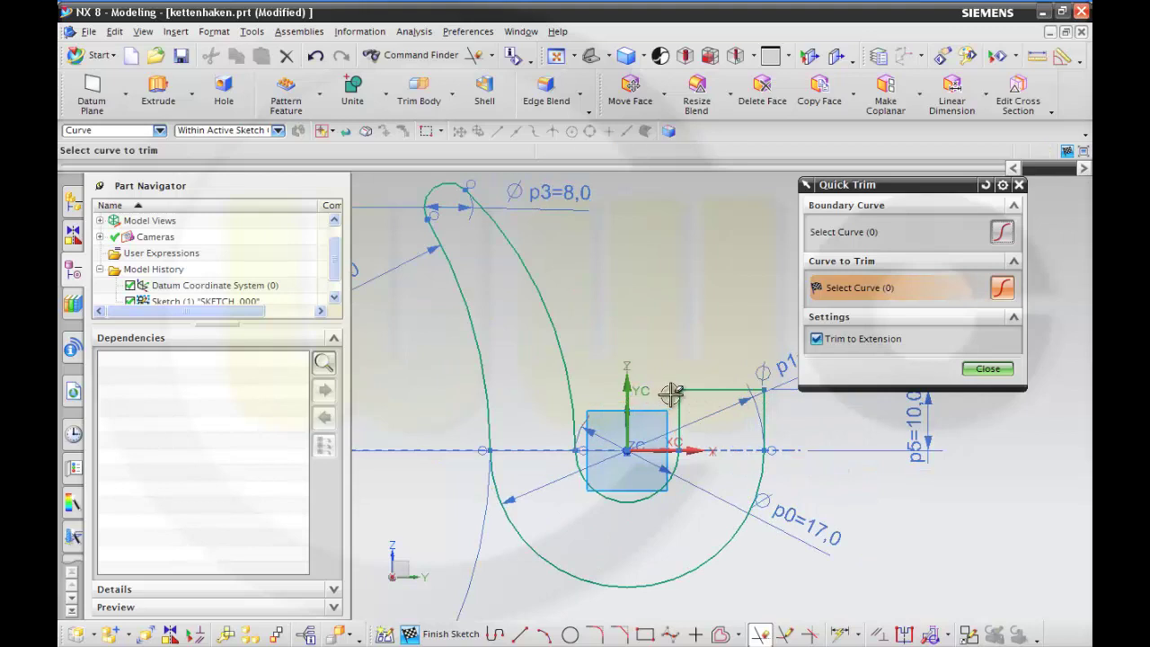
pyautogui.click(988, 369)
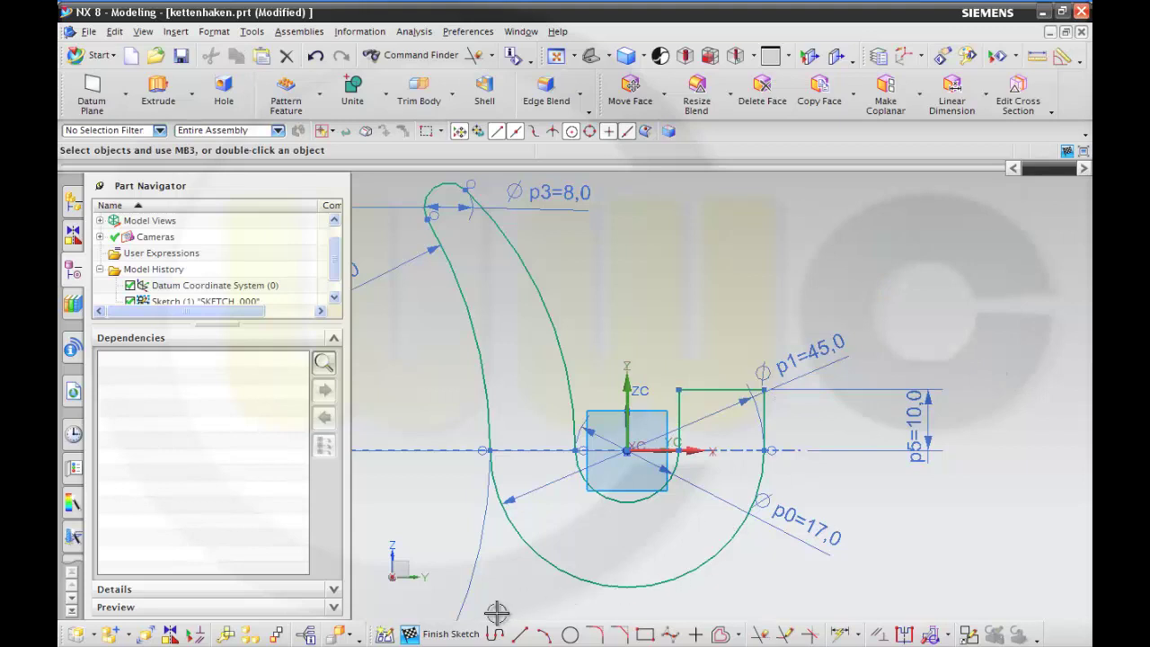
# - Finish the hook profile sketch and return to the 3D model
pyautogui.click(440, 633)
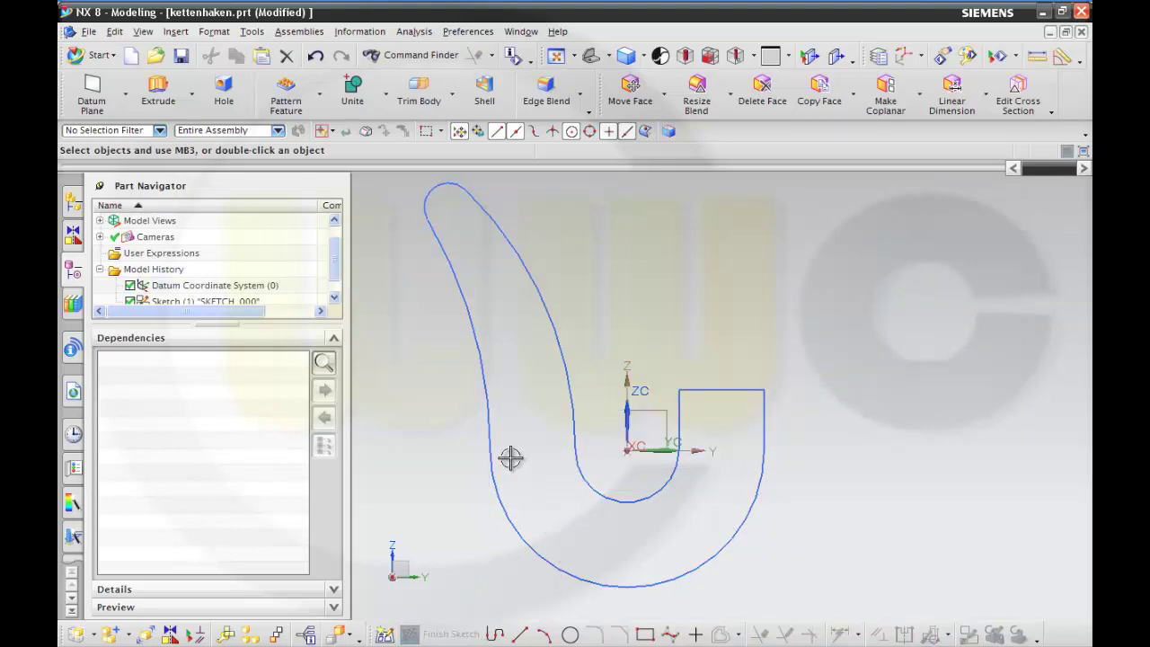
pyautogui.moveTo(514, 443)
pyautogui.mouseDown(button='middle')
pyautogui.moveTo(506, 452)
pyautogui.moveTo(577, 454)
pyautogui.moveTo(649, 440)
pyautogui.mouseUp(button='middle')
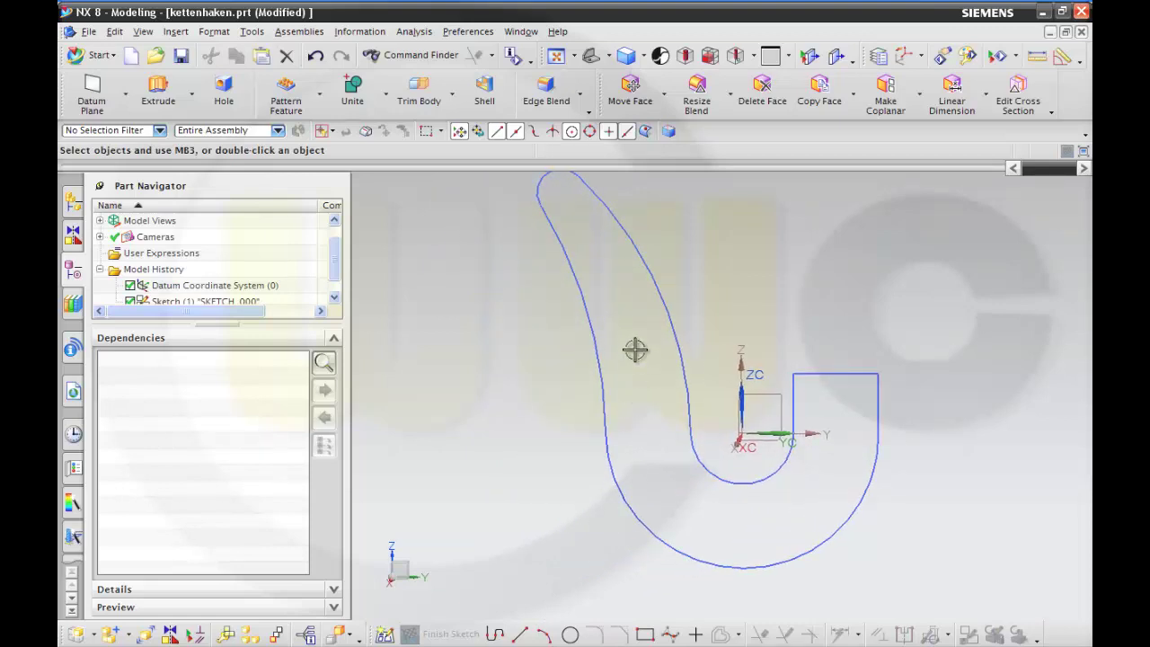
pyautogui.keyDown('shift'); pyautogui.moveTo(634, 340); pyautogui.dragTo(649, 411, button='middle'); pyautogui.keyUp('shift')
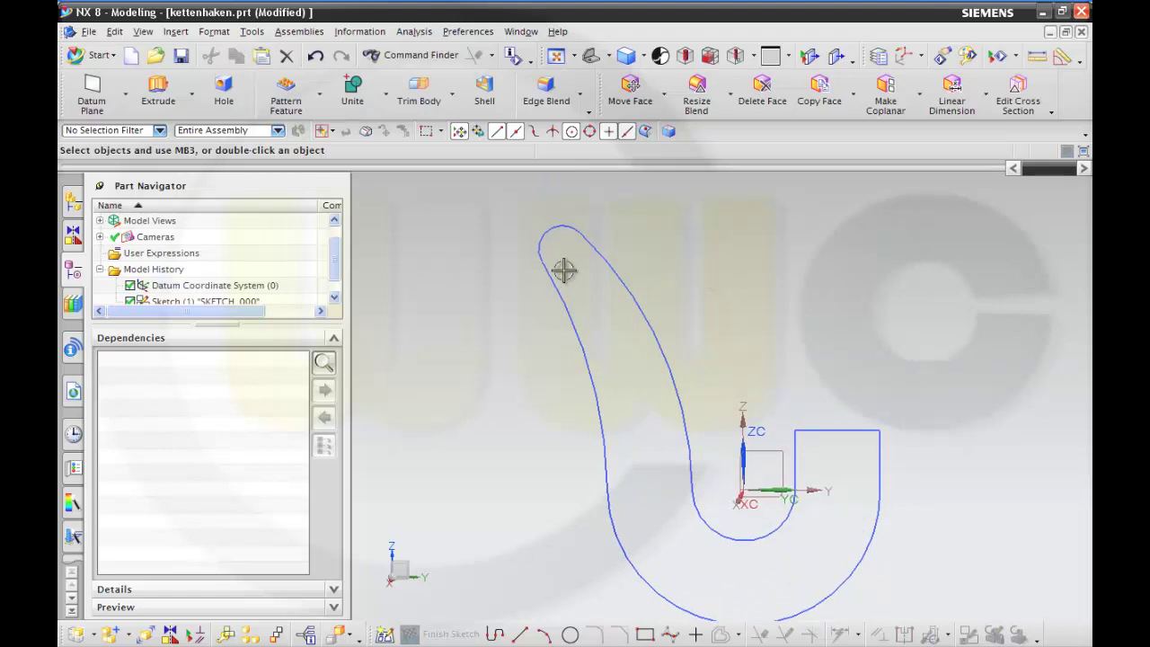
pyautogui.moveTo(339, 268); pyautogui.dragTo(338, 282)
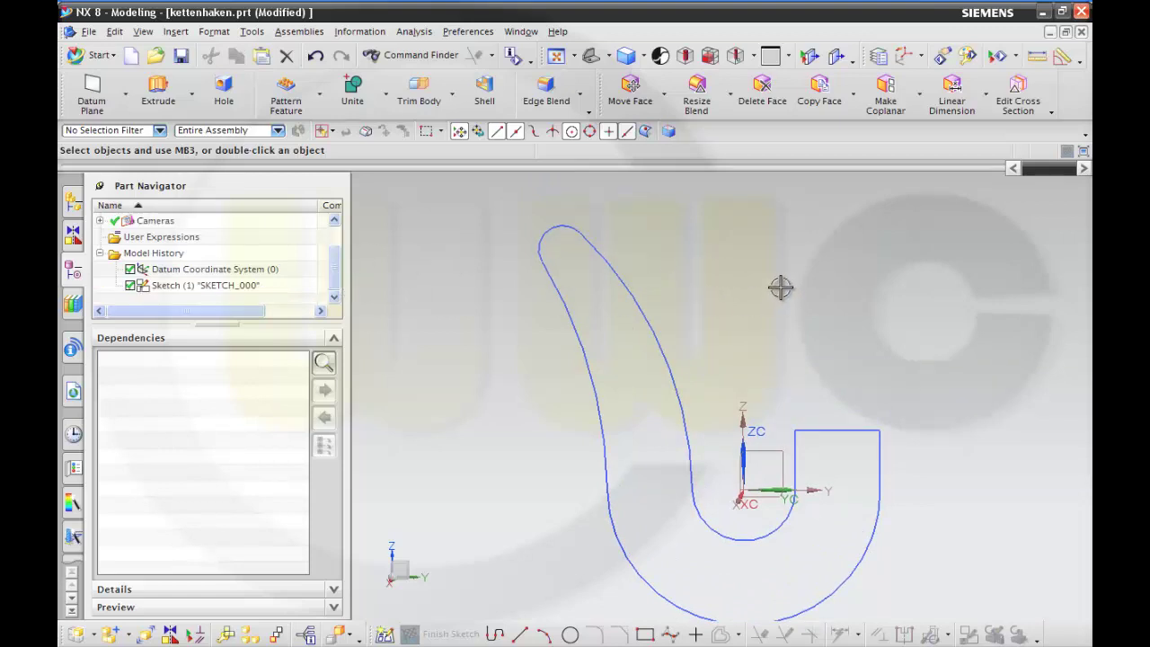
# - Copy the two long shank arcs as separate Mirror instance geometries about the XC plane
pyautogui.click(320, 94)
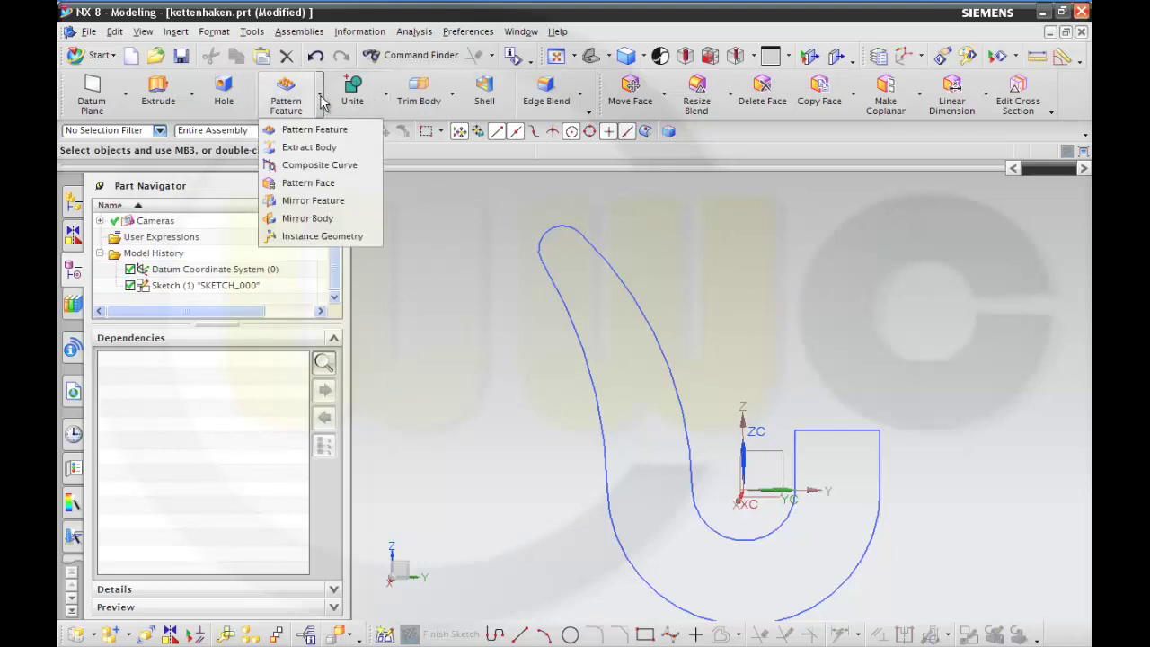
pyautogui.click(355, 237)
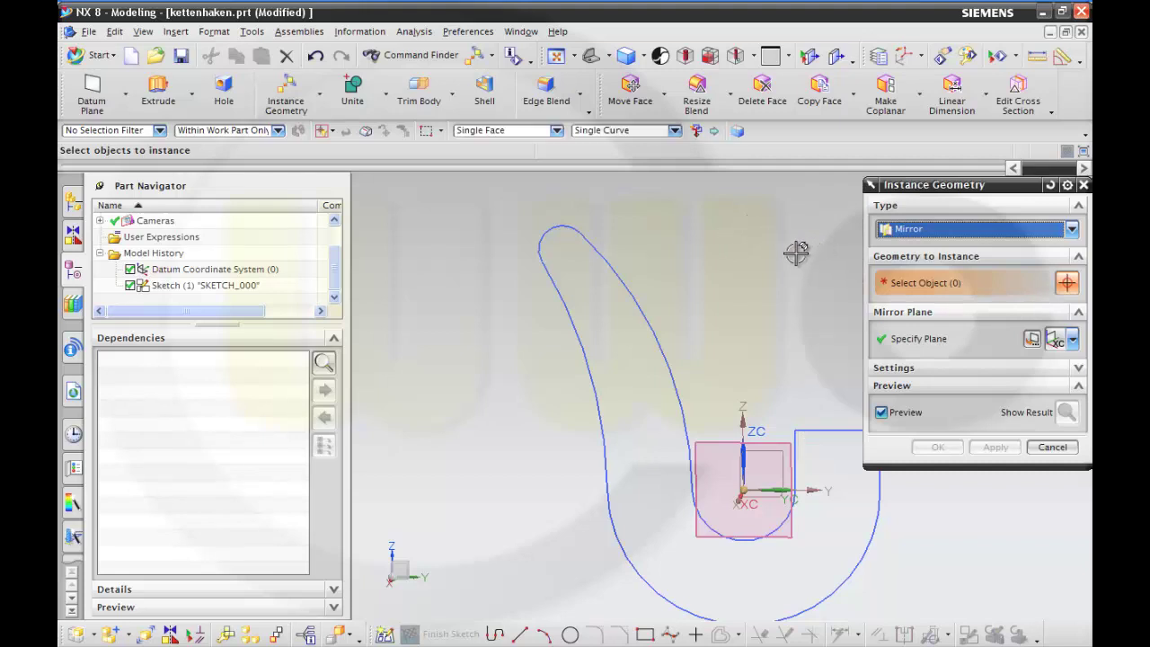
pyautogui.click(651, 316)
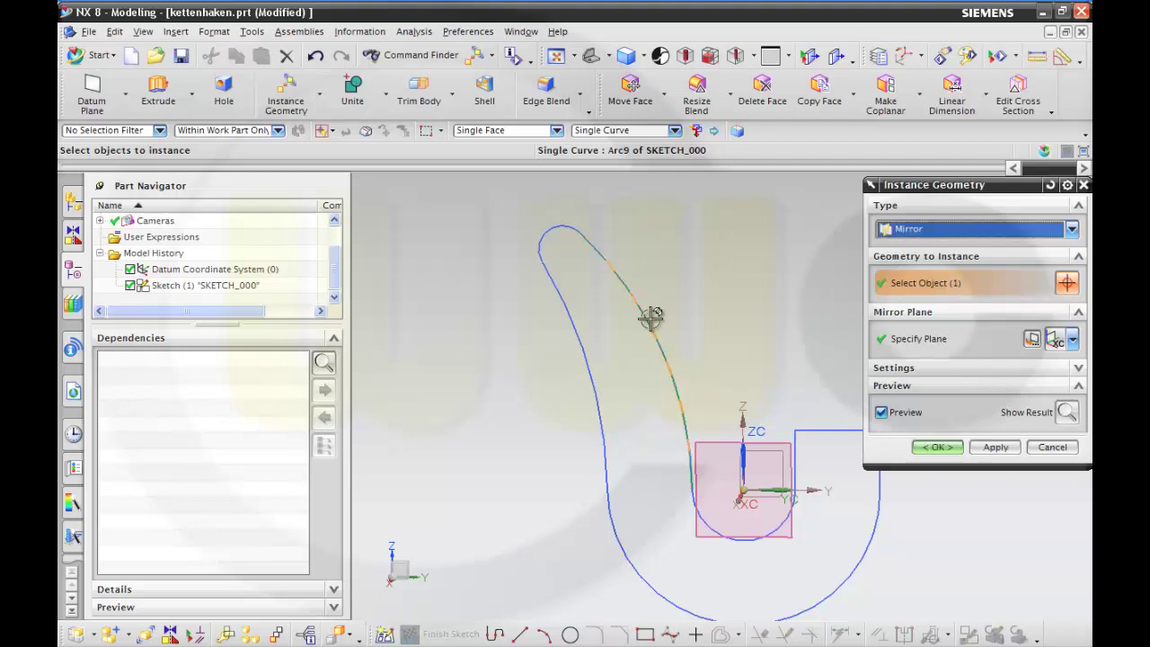
pyautogui.click(986, 447)
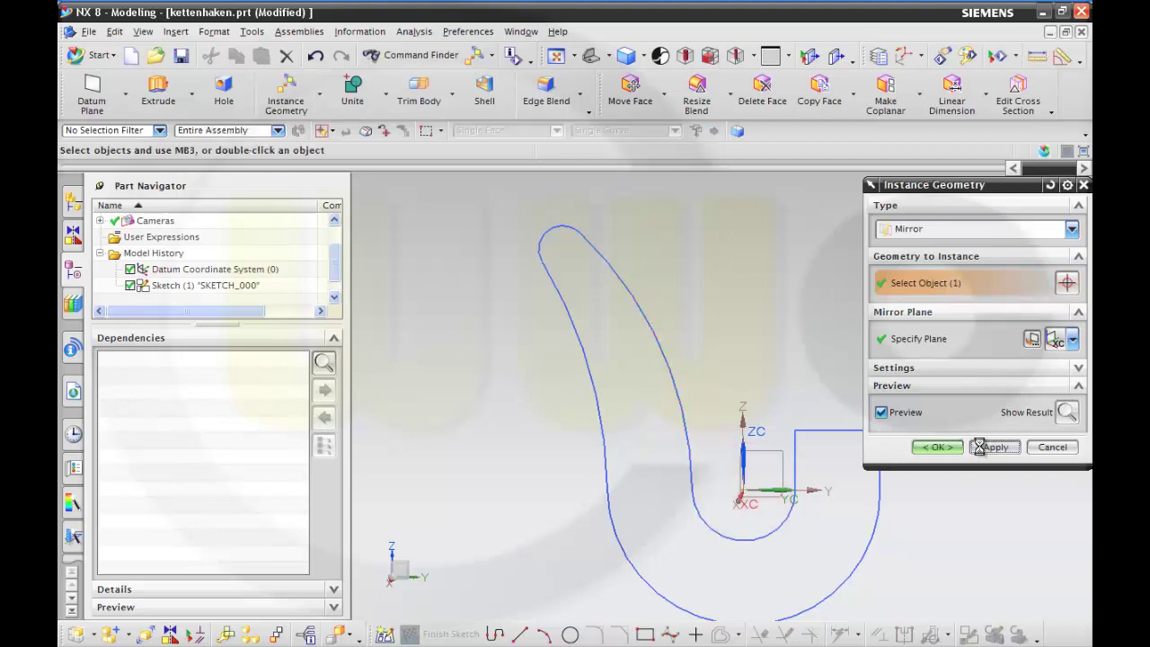
pyautogui.click(582, 335)
pyautogui.click(983, 448)
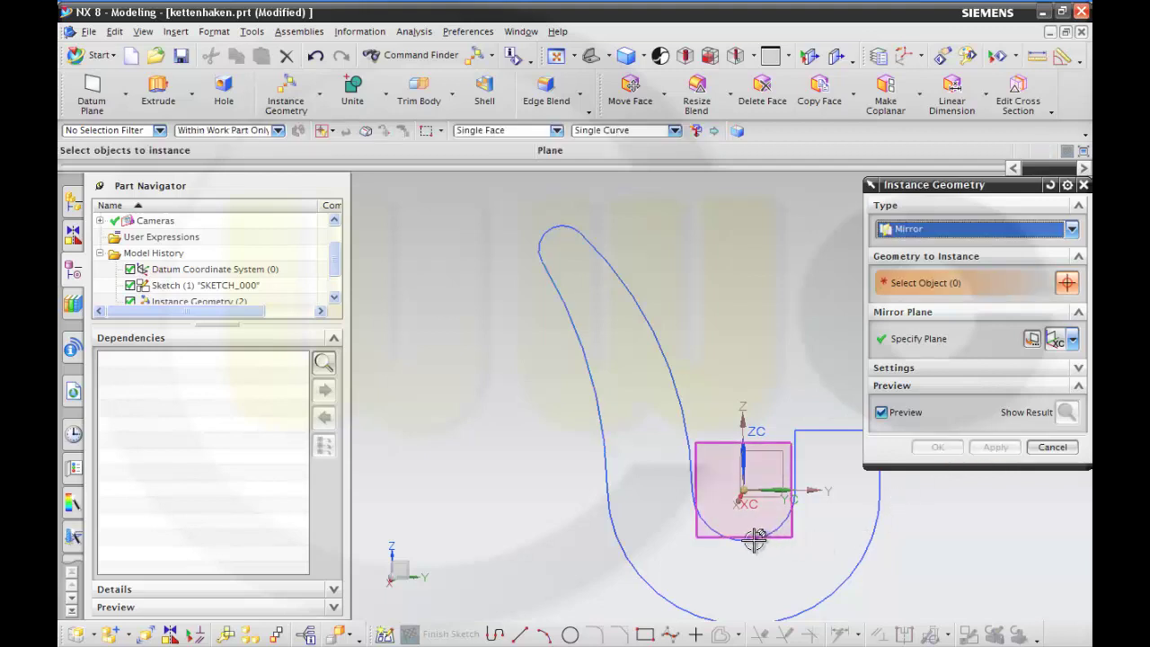
# - Copy the inner and outer lower hook arcs as separate Mirror instance geometries about the XC plane
pyautogui.scroll(2, 755, 539)
pyautogui.scroll(2, 748, 536)
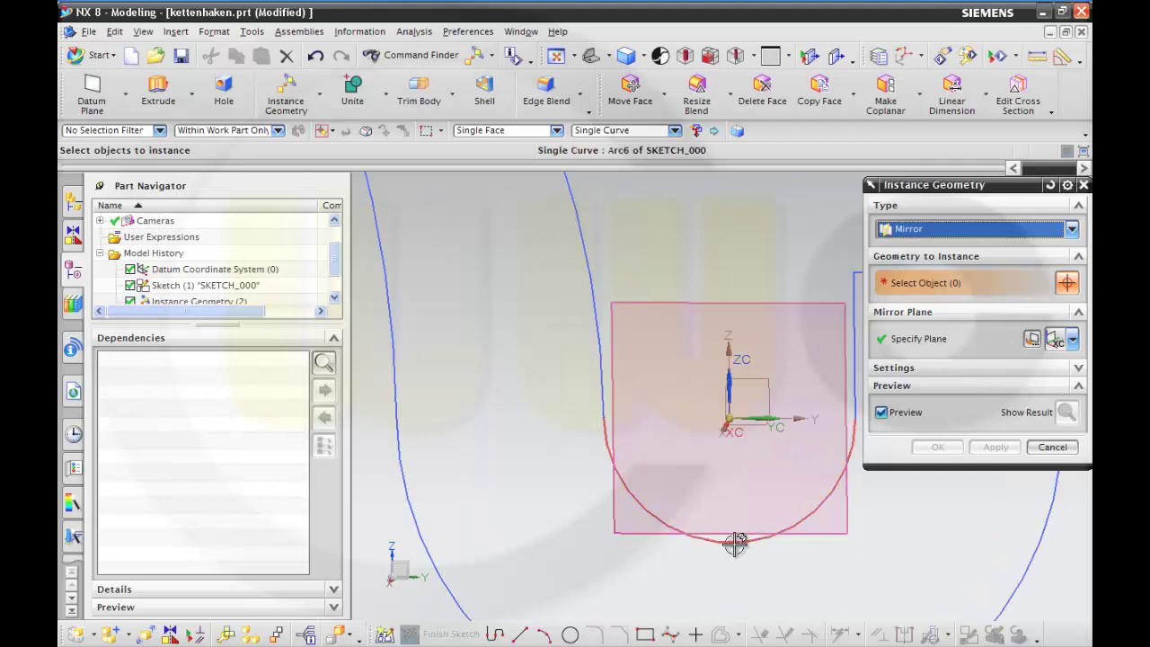
pyautogui.click(737, 540)
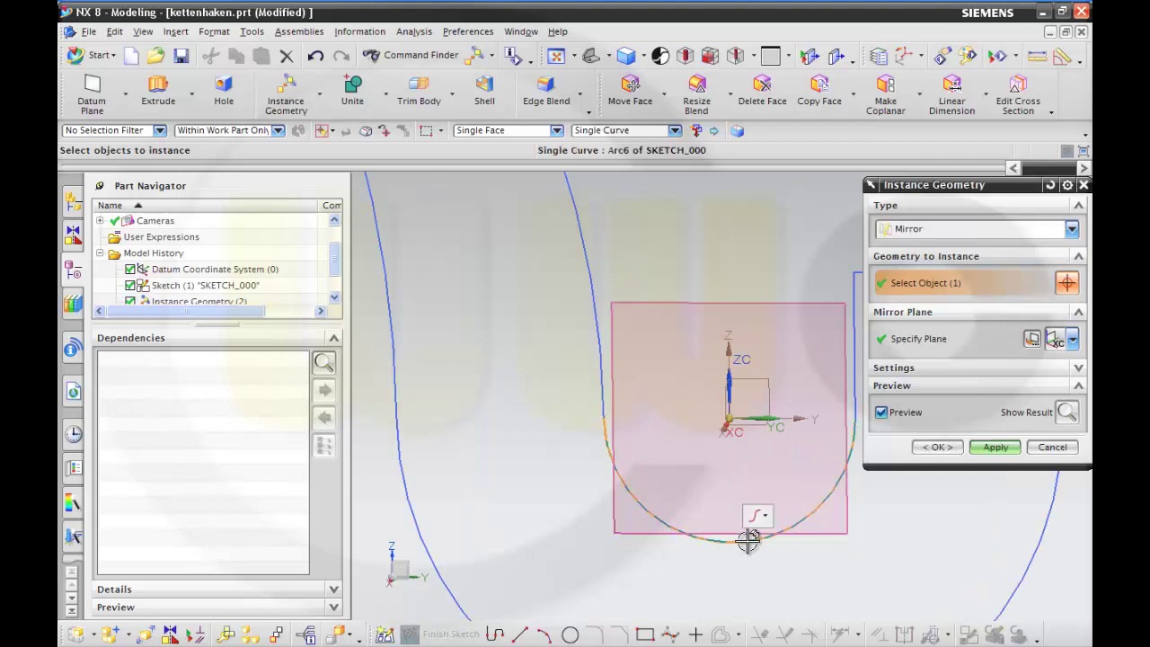
pyautogui.click(992, 447)
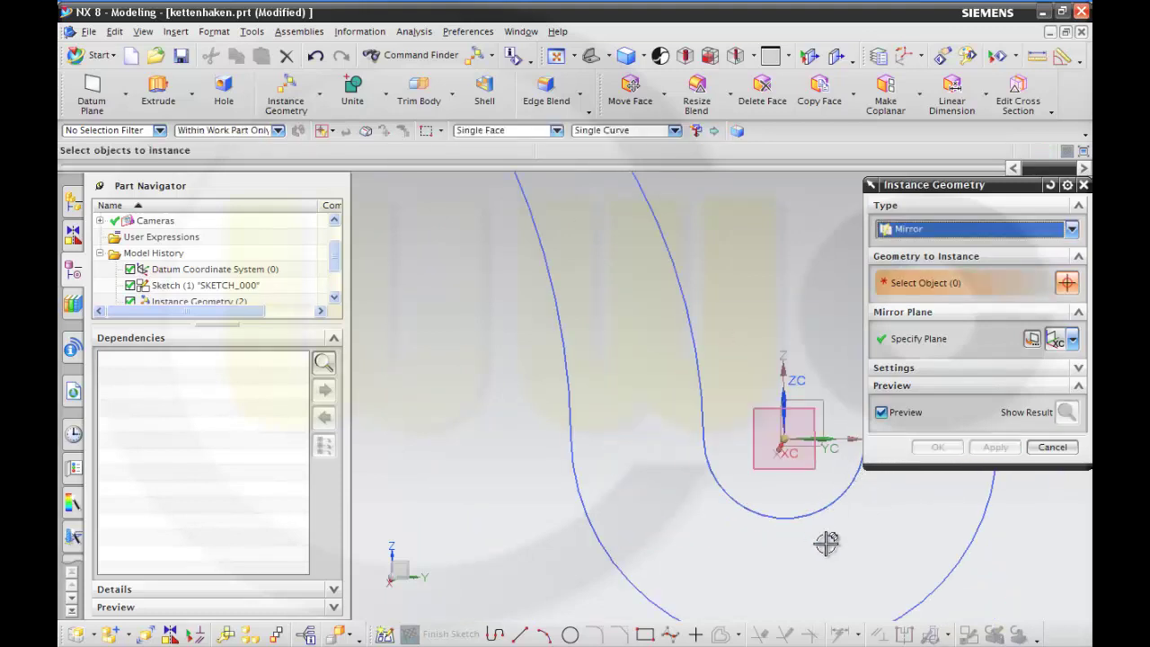
pyautogui.click(940, 582)
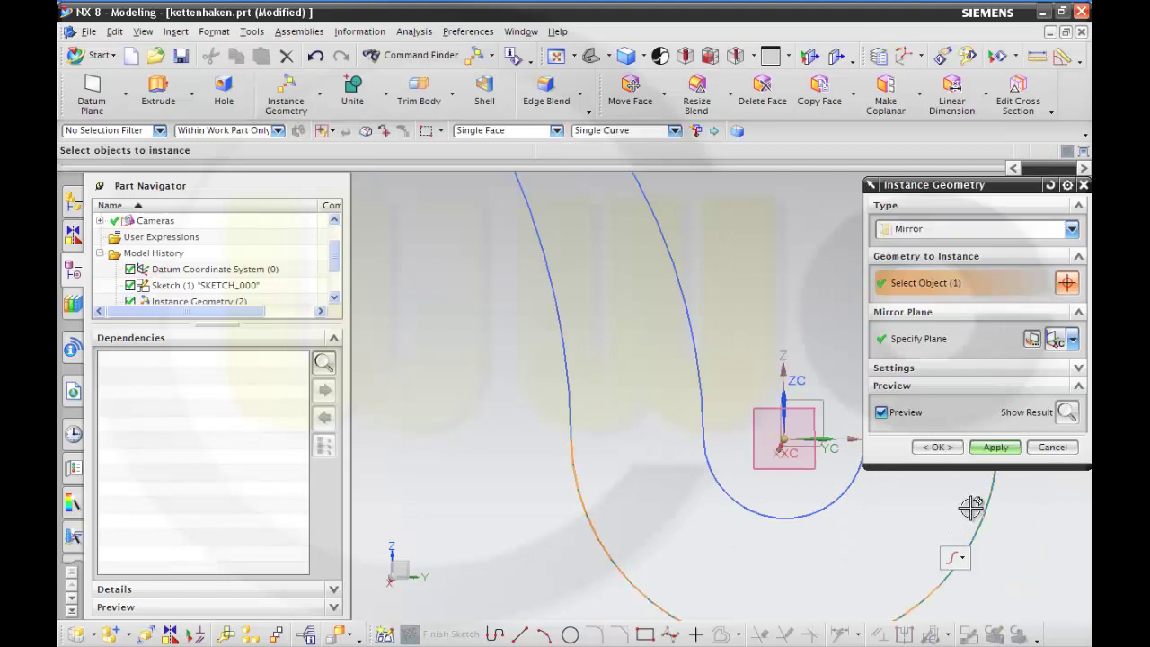
pyautogui.click(994, 449)
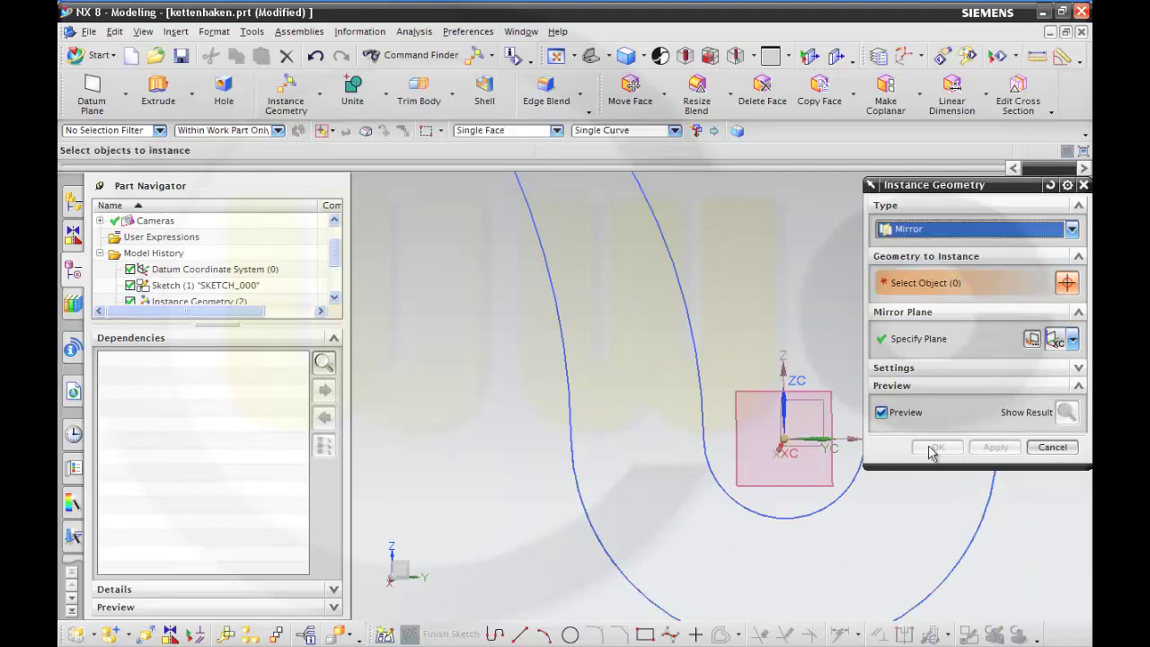
pyautogui.click(1051, 446)
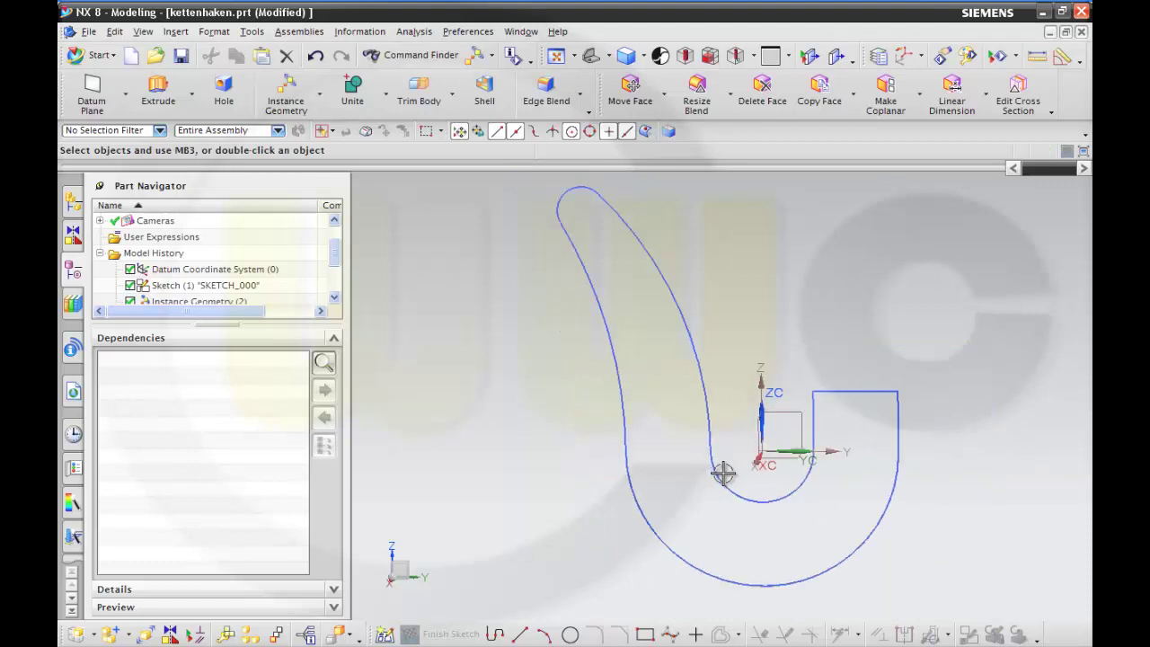
# - Hide the hook profile sketch so only the instanced curves remain displayed
pyautogui.moveTo(328, 255); pyautogui.dragTo(333, 287)
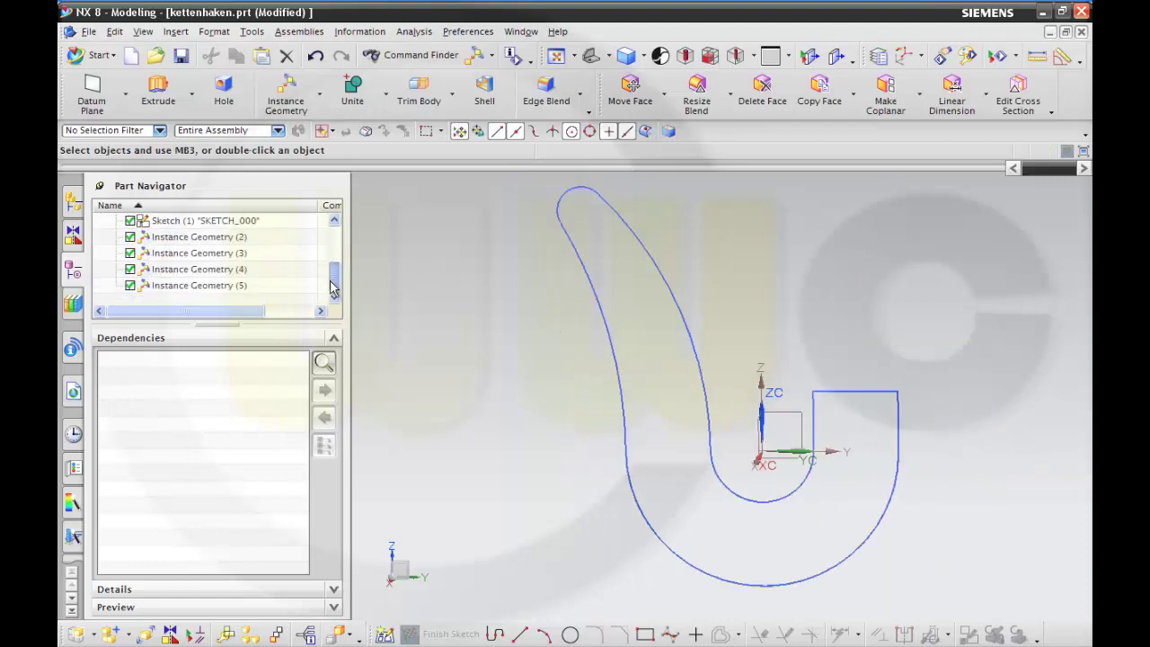
pyautogui.scroll(-1, 526, 346)
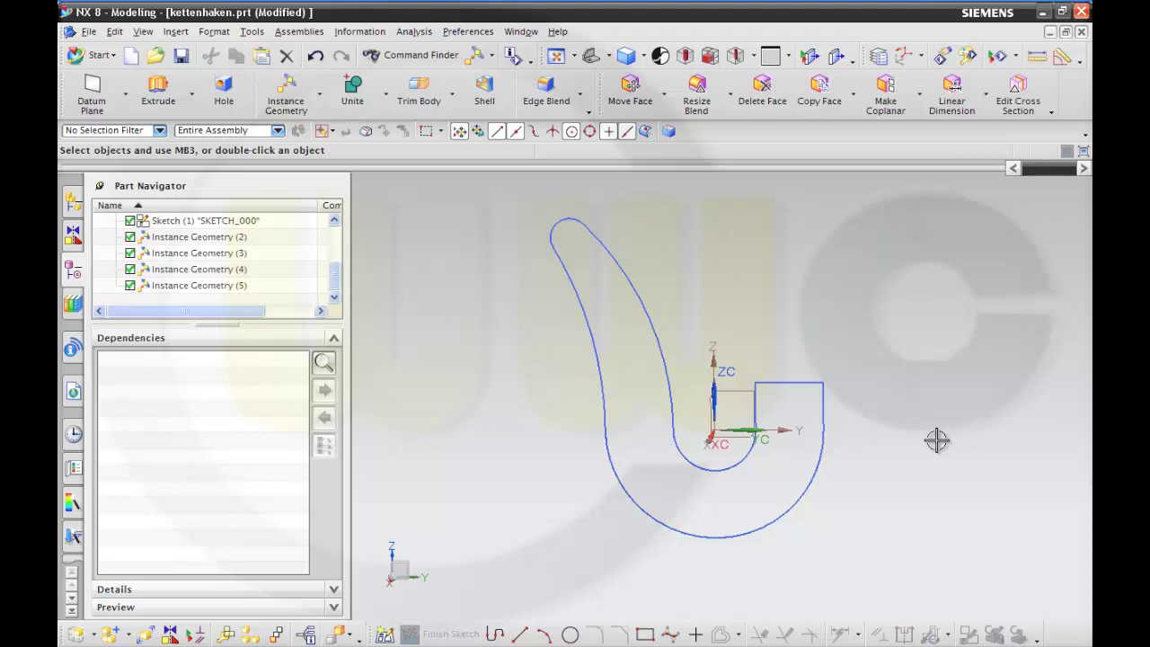
pyautogui.click(242, 223)
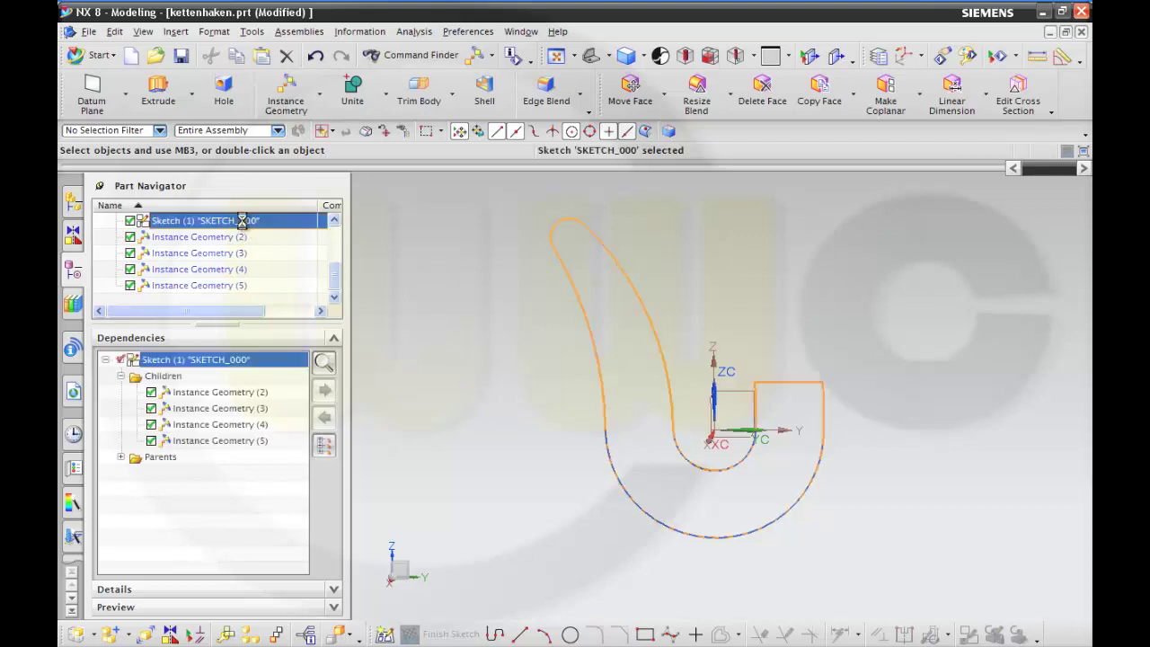
pyautogui.rightClick(242, 222)
pyautogui.click(261, 230)
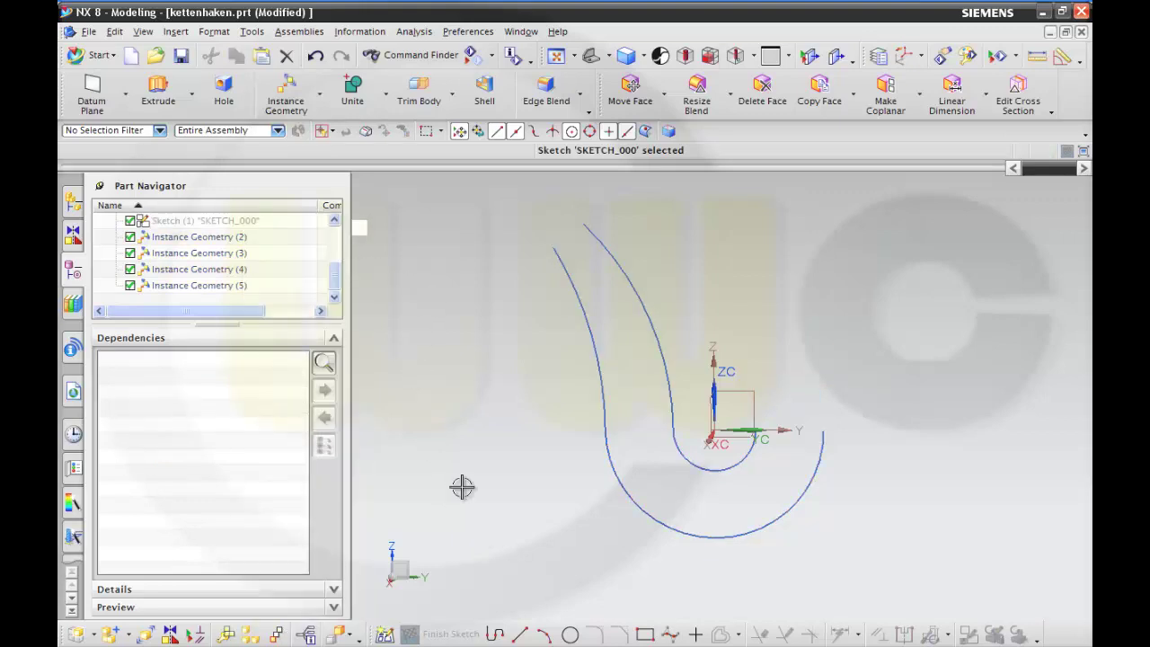
# - Draw an associative line connecting the upper end points of the two long shank arcs
pyautogui.click(178, 35)
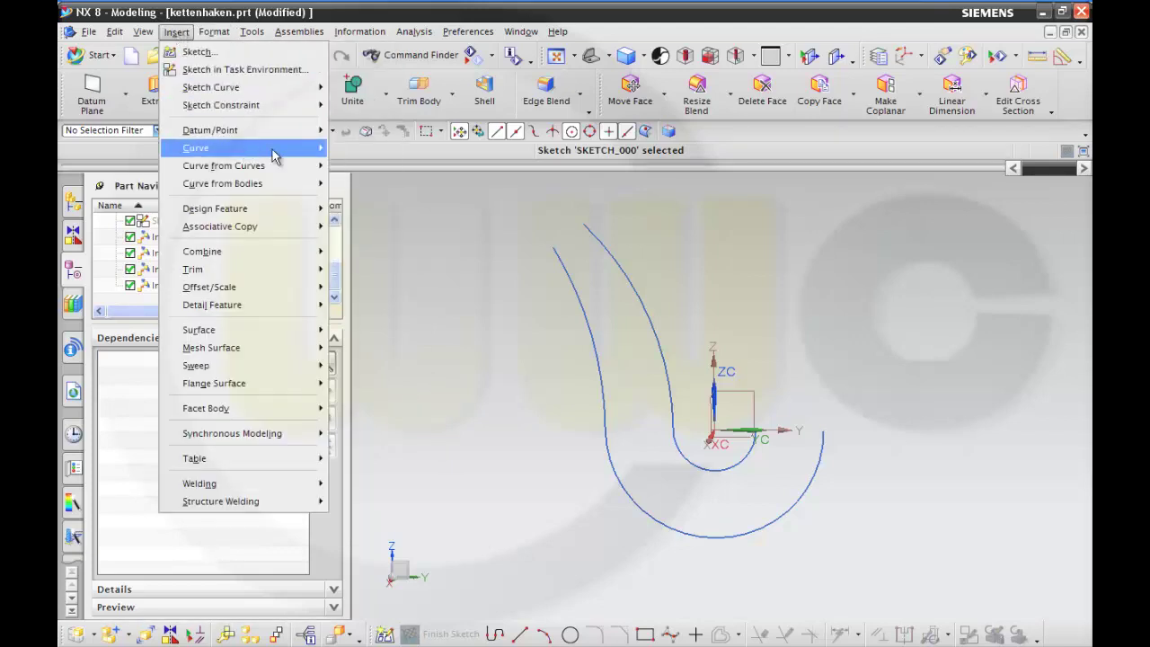
pyautogui.moveTo(288, 151)
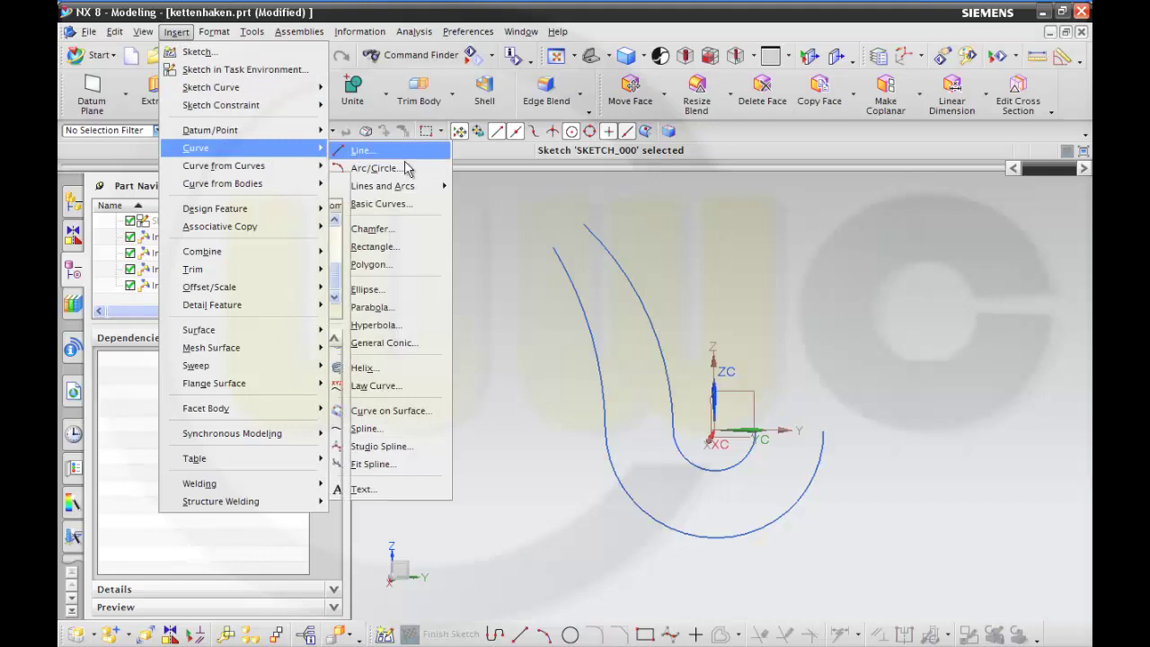
pyautogui.click(360, 153)
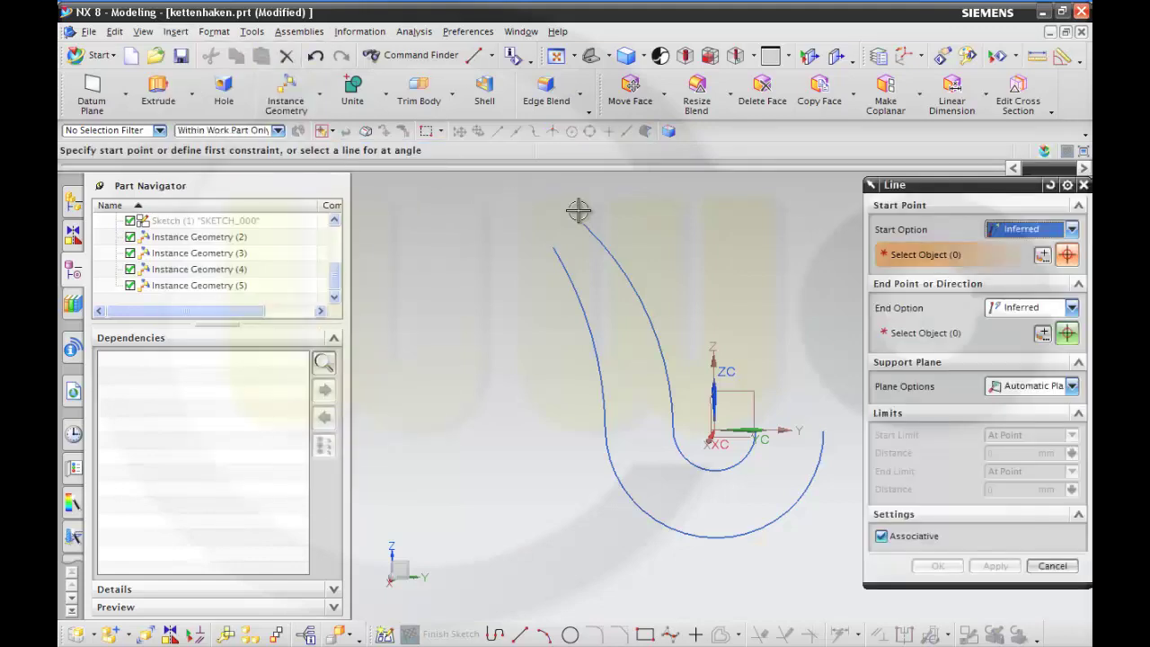
pyautogui.click(584, 224)
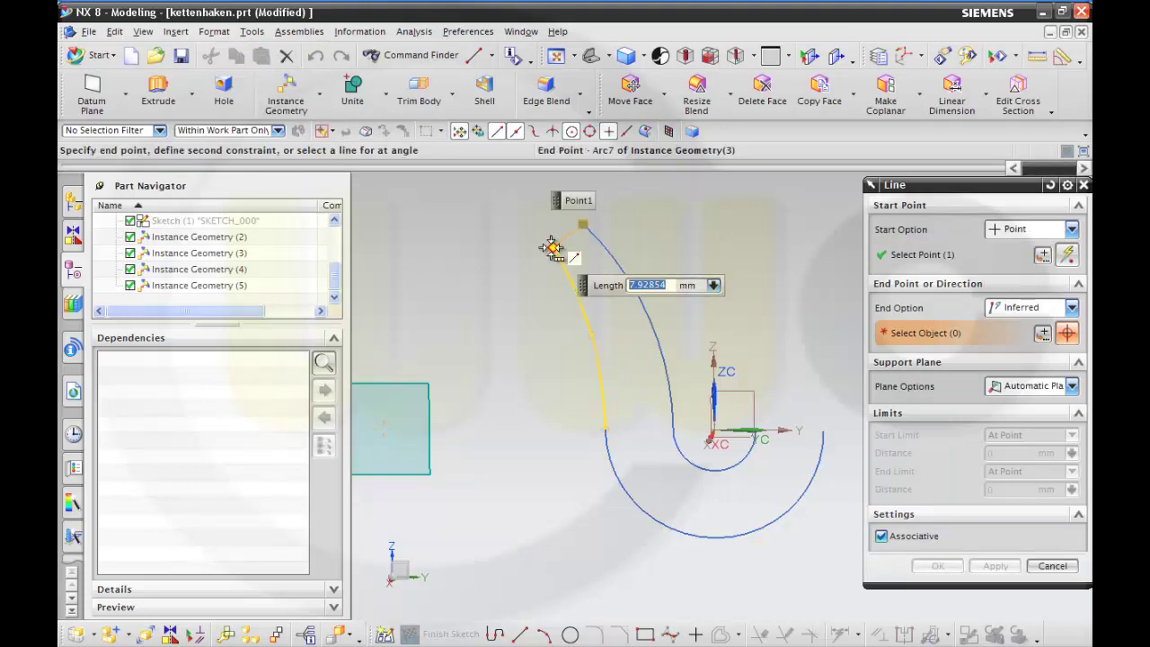
pyautogui.click(551, 247)
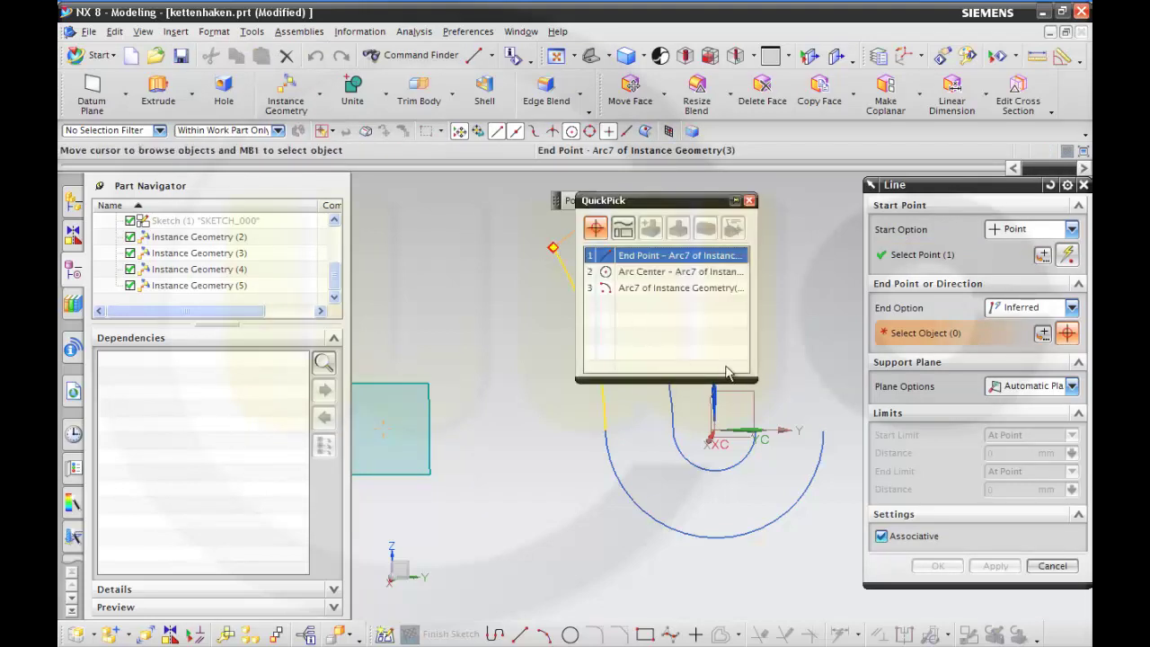
pyautogui.click(674, 256)
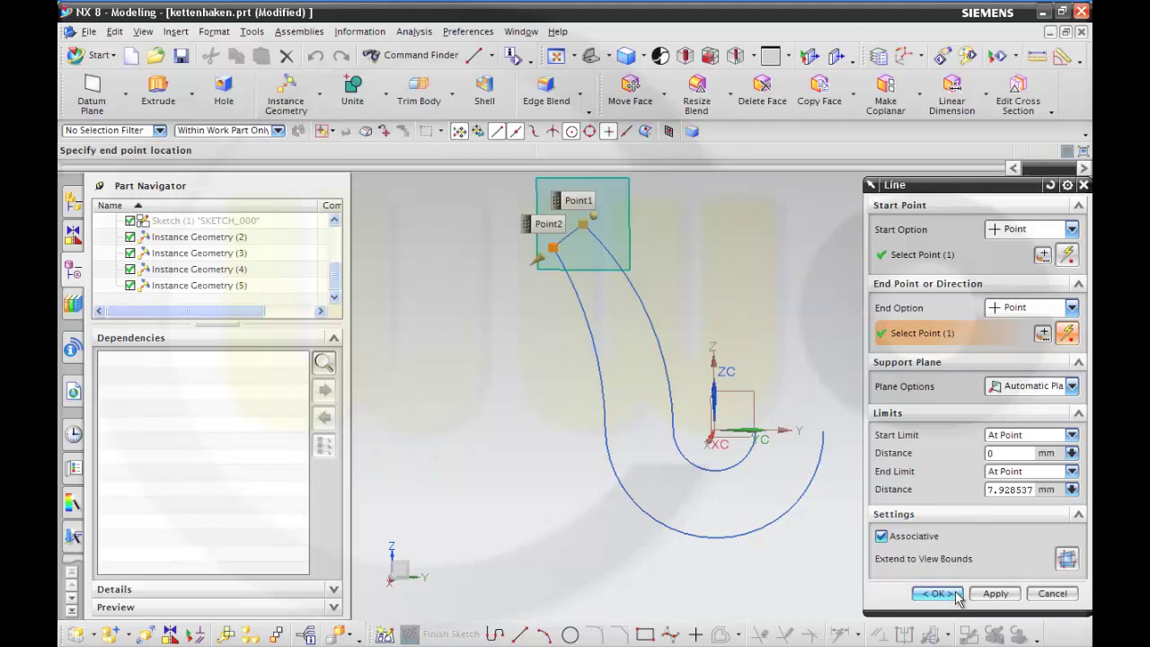
pyautogui.click(994, 595)
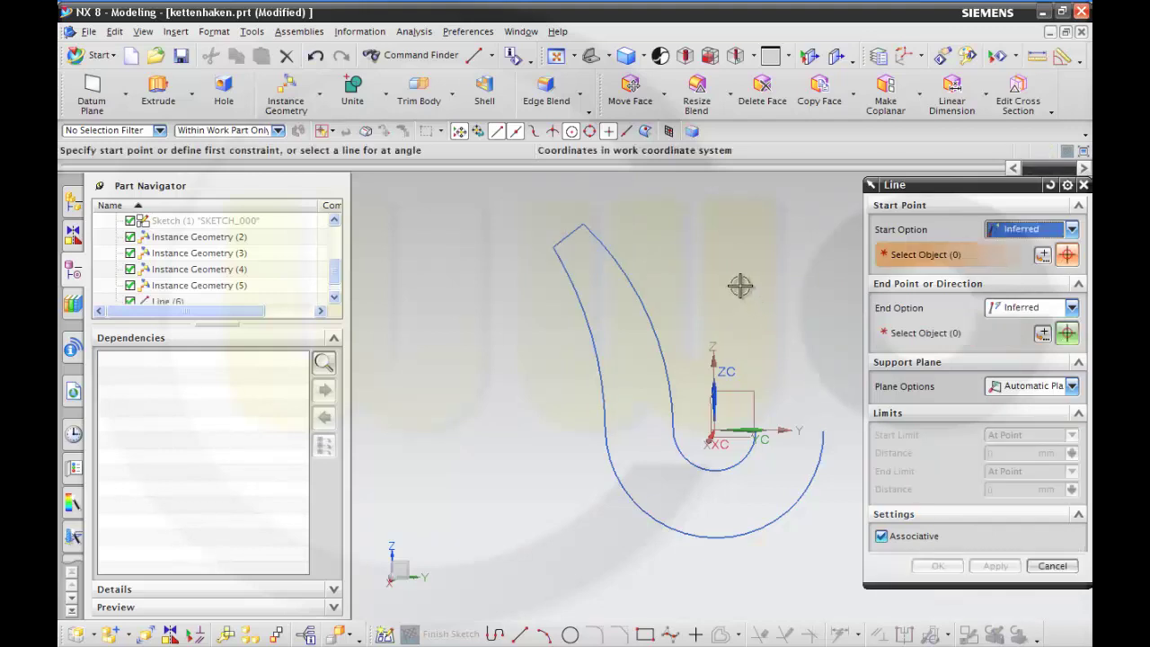
# - Draw a line about 27 mm long from the inner shank arc's upper end point, normal to the YZ plane
pyautogui.click(584, 225)
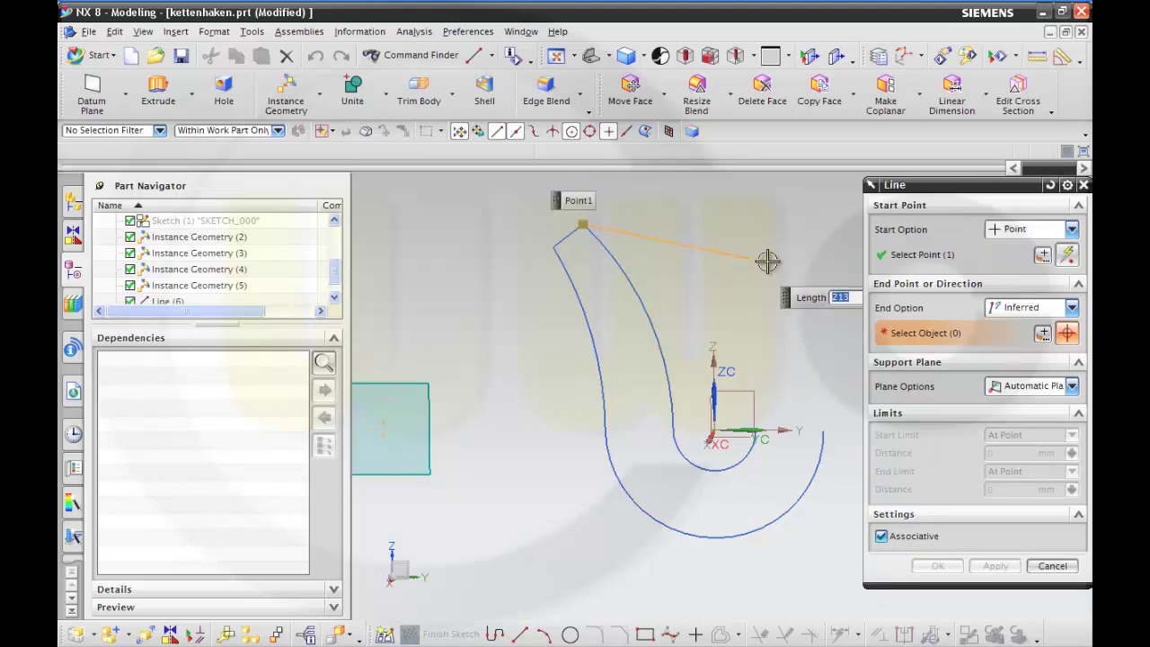
pyautogui.click(1072, 307)
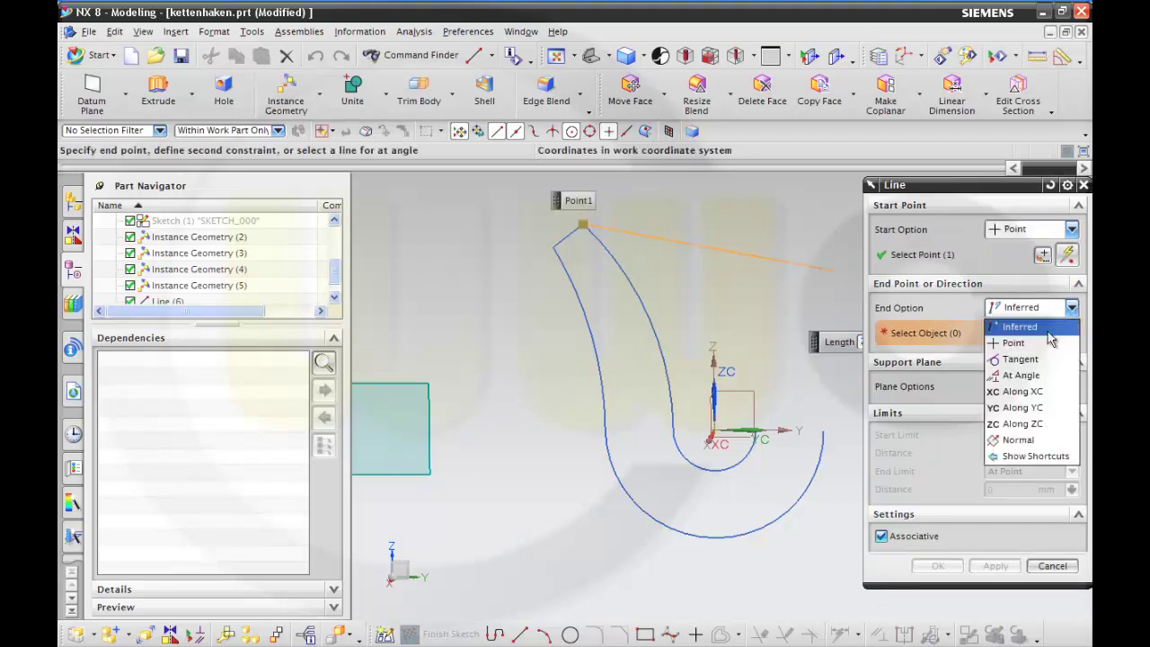
pyautogui.click(1021, 439)
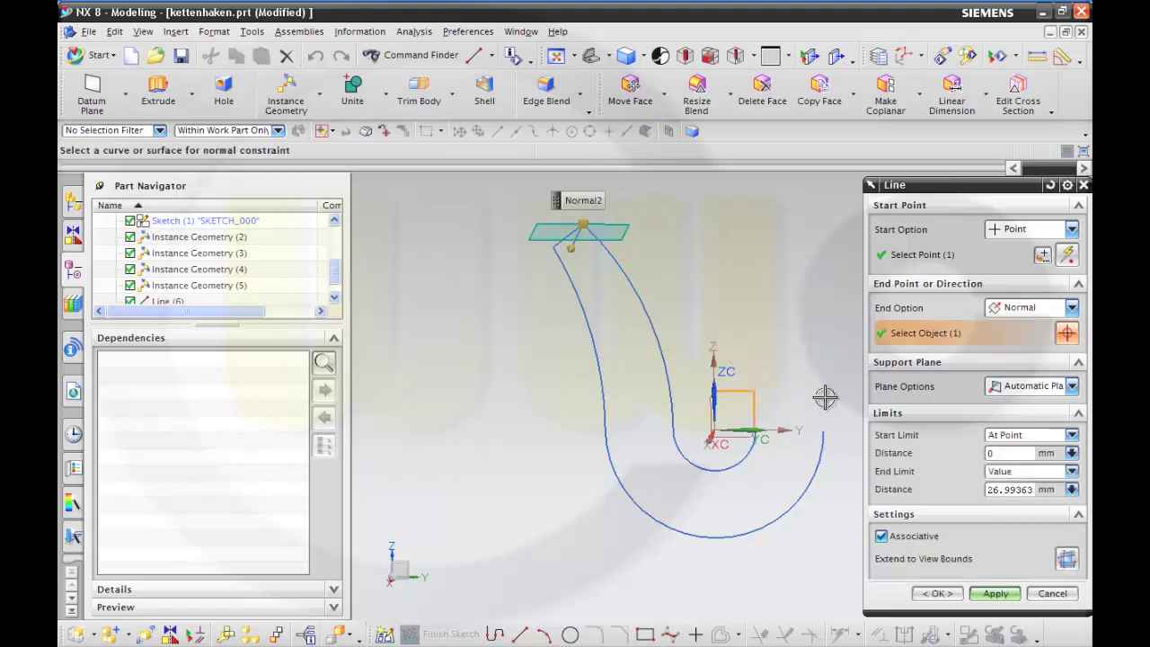
pyautogui.moveTo(795, 366)
pyautogui.mouseDown(button='middle')
pyautogui.moveTo(765, 352)
pyautogui.moveTo(776, 362)
pyautogui.mouseUp(button='middle')
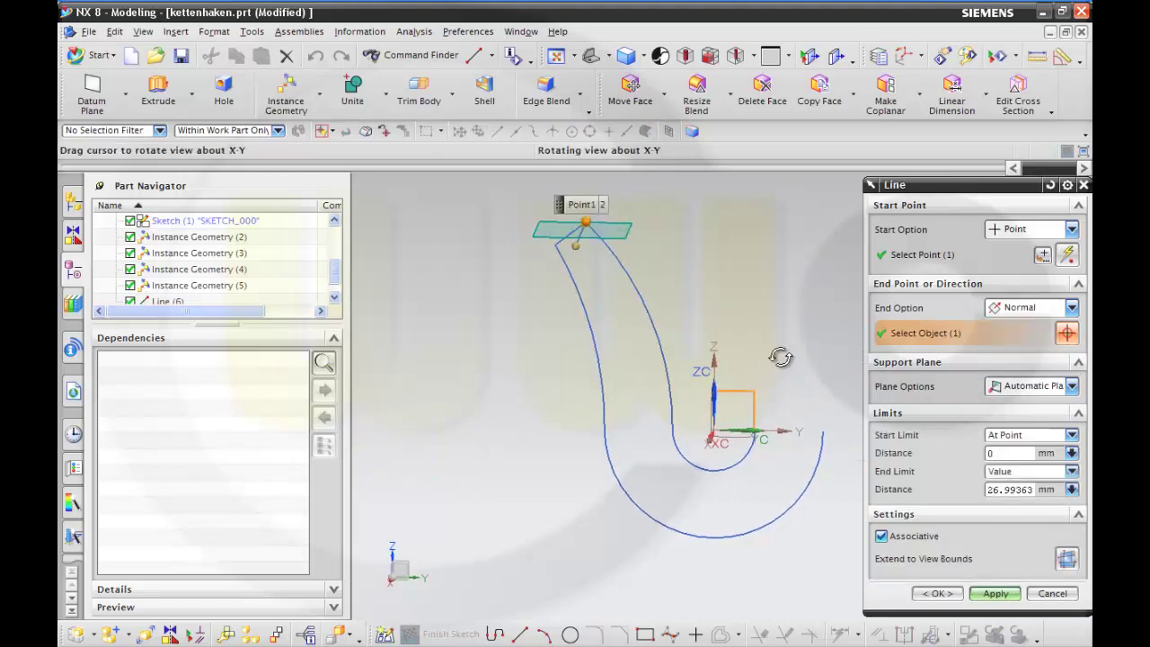
pyautogui.click(935, 593)
pyautogui.moveTo(535, 334); pyautogui.dragTo(537, 329, button='middle')
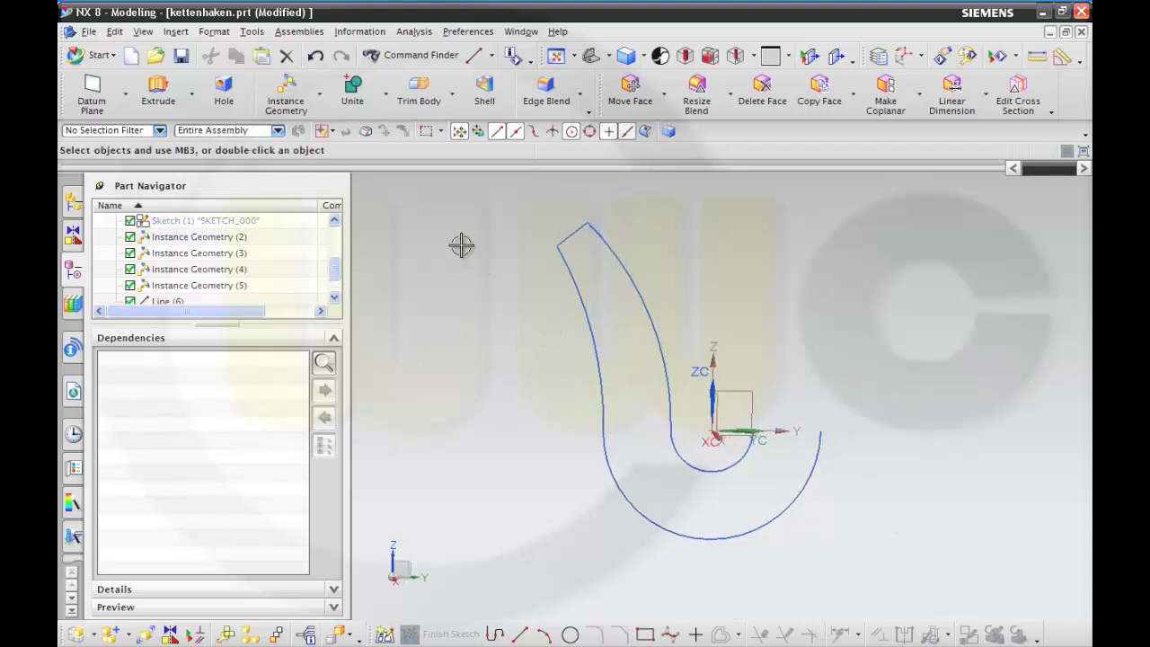
# - Create an associative Two Lines datum plane through the normal line and the connecting line at the shank's upper end
pyautogui.click(106, 97)
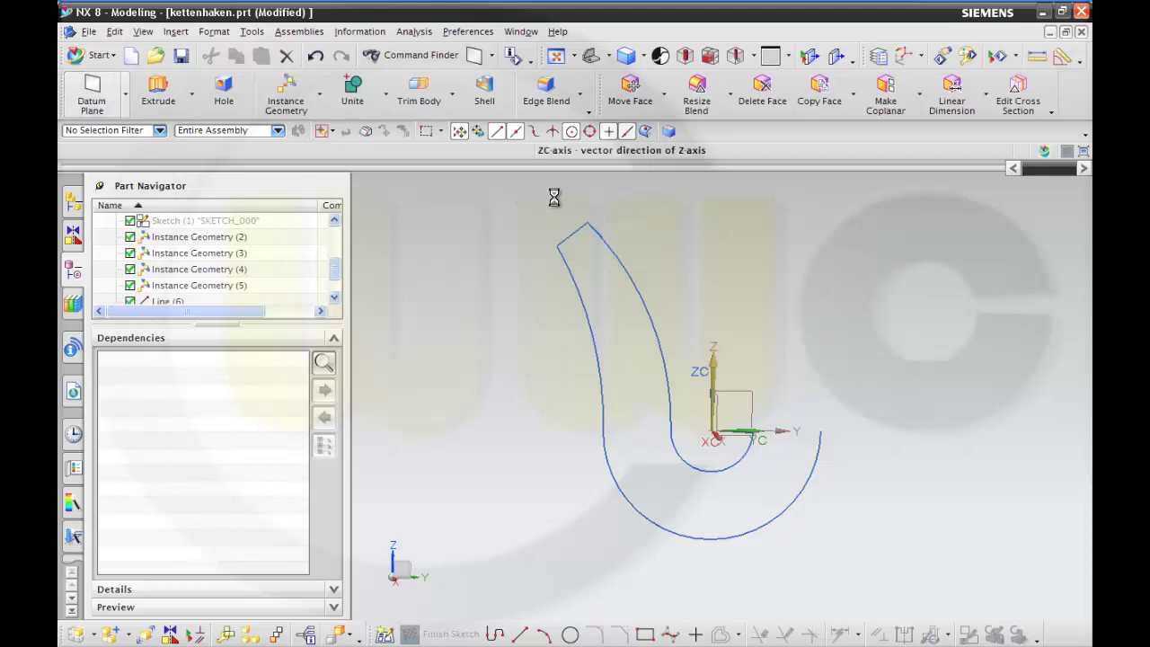
pyautogui.moveTo(747, 265); pyautogui.dragTo(732, 278, button='middle')
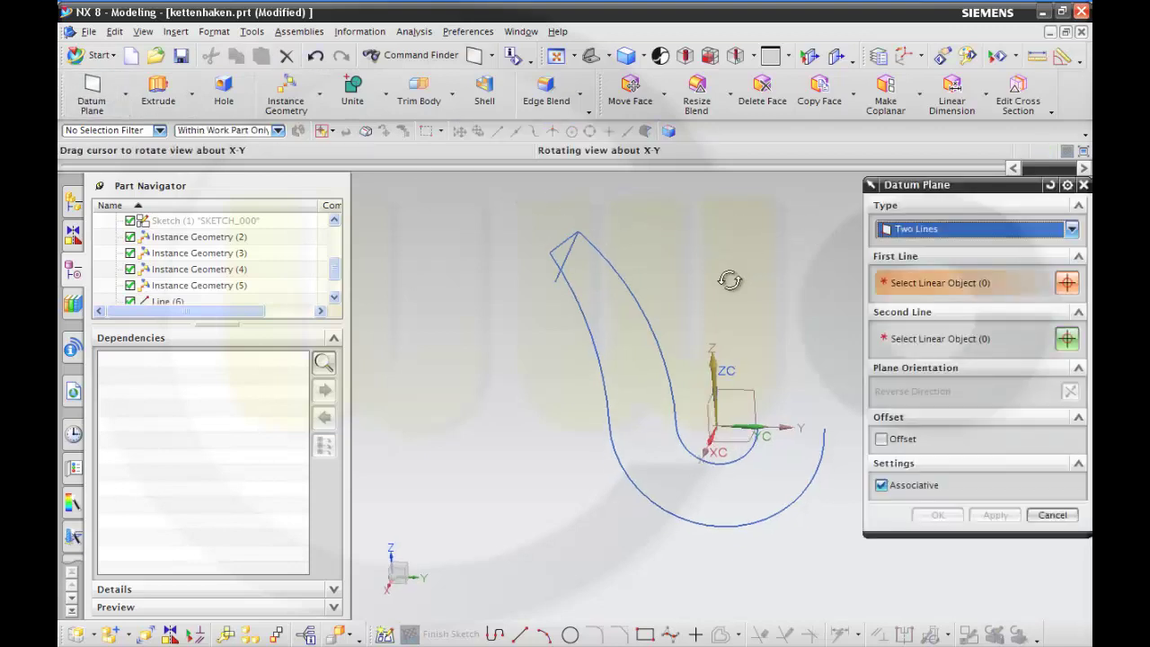
pyautogui.click(568, 260)
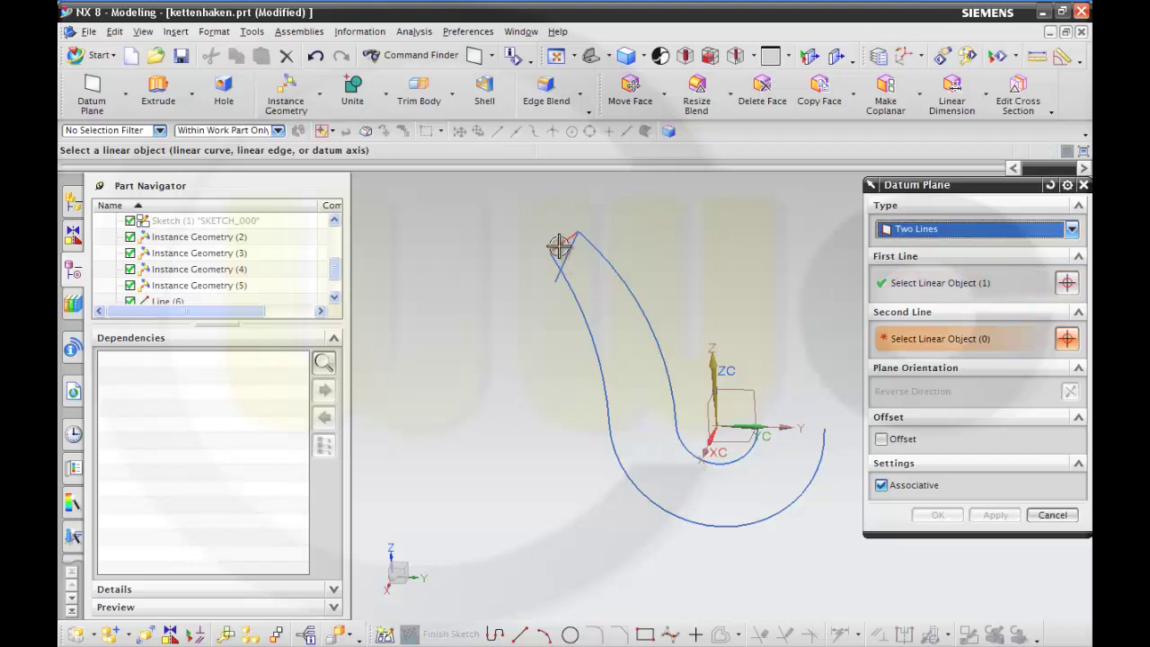
pyautogui.click(557, 245)
pyautogui.click(939, 542)
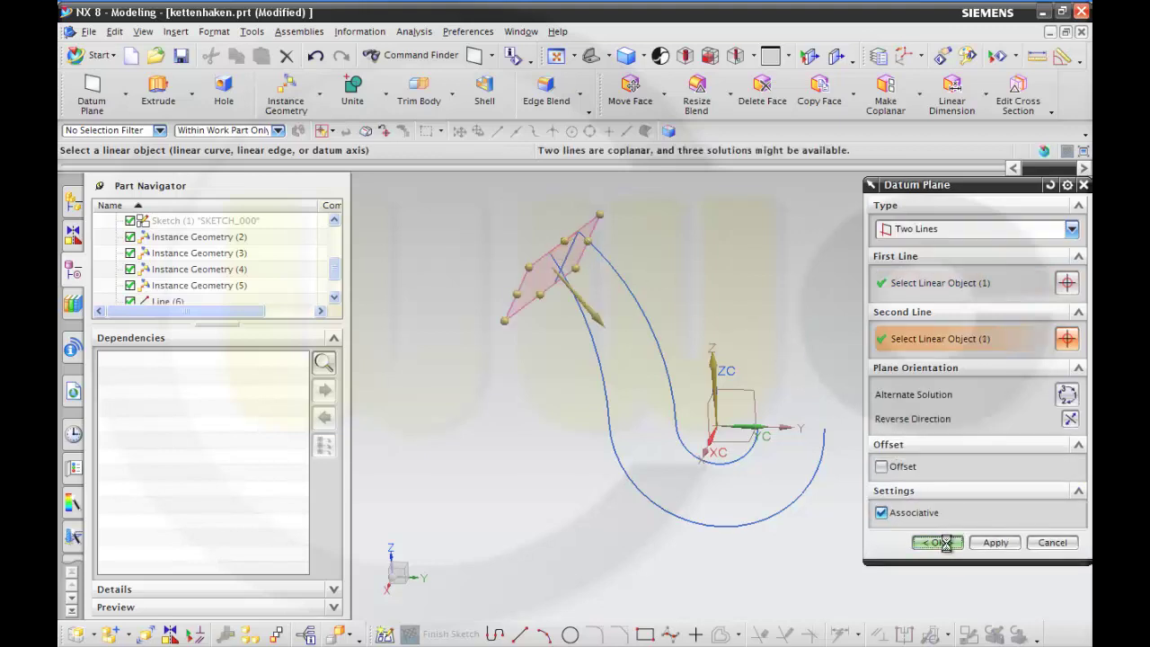
pyautogui.moveTo(776, 347)
pyautogui.mouseDown(button='middle')
pyautogui.moveTo(724, 365)
pyautogui.moveTo(732, 281)
pyautogui.moveTo(767, 279)
pyautogui.moveTo(721, 288)
pyautogui.mouseUp(button='middle')
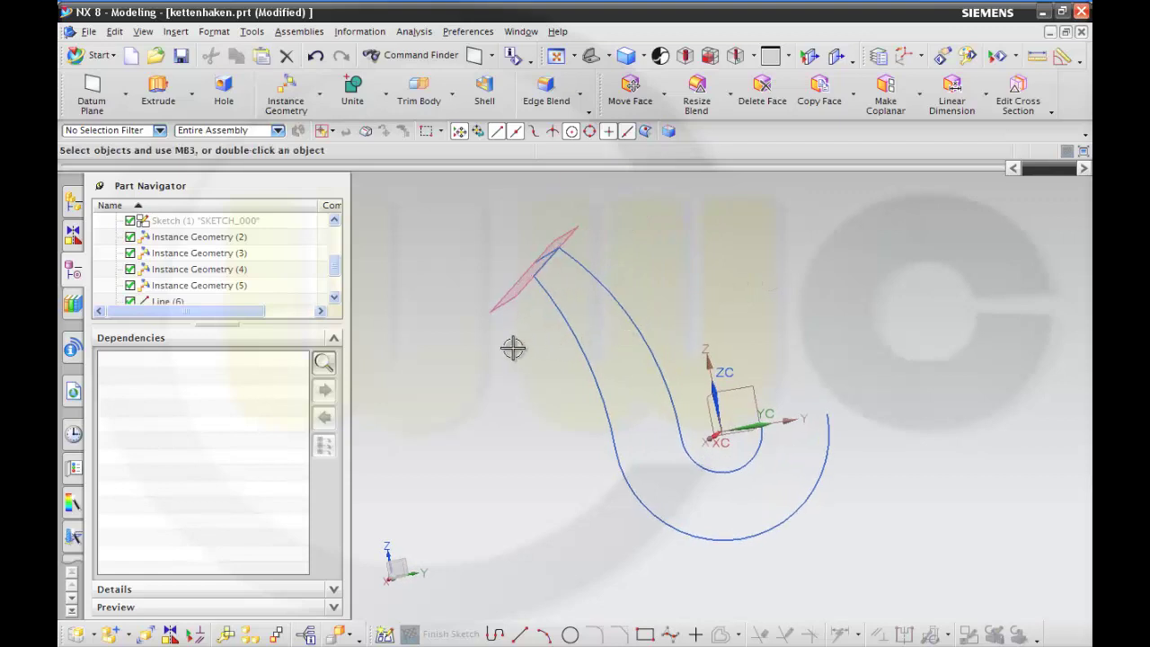
# - Hide the connecting line and the normal line at the shank's upper end
pyautogui.scroll(-1, 513, 347)
pyautogui.scroll(-1, 337, 273)
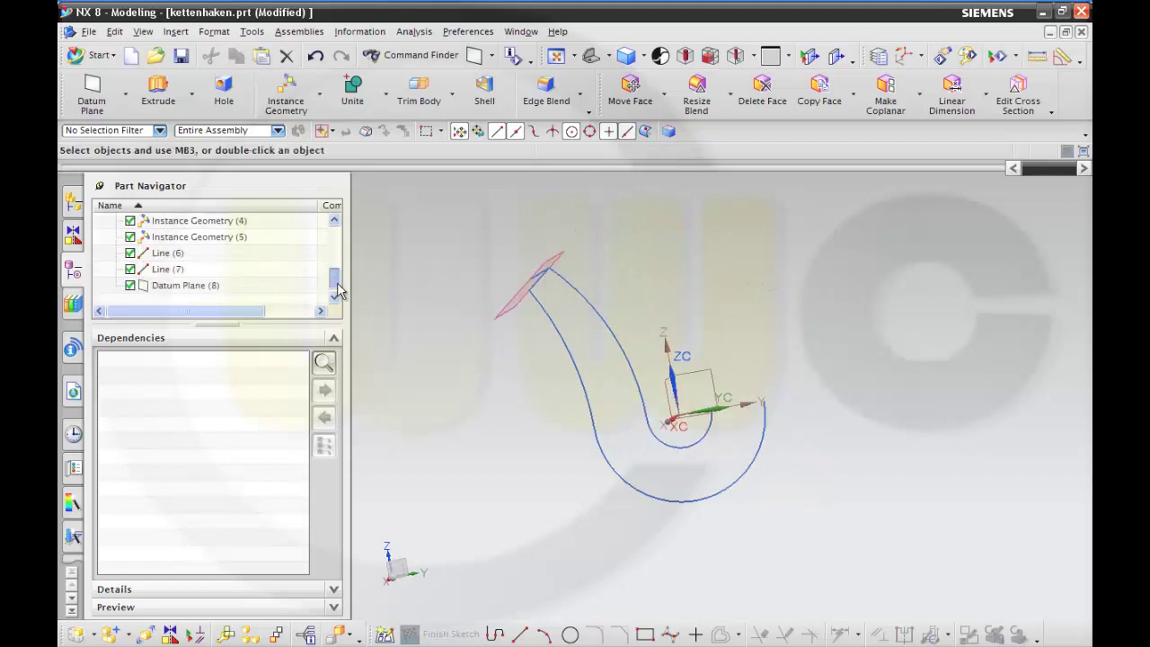
pyautogui.moveTo(165, 259); pyautogui.dragTo(166, 268)
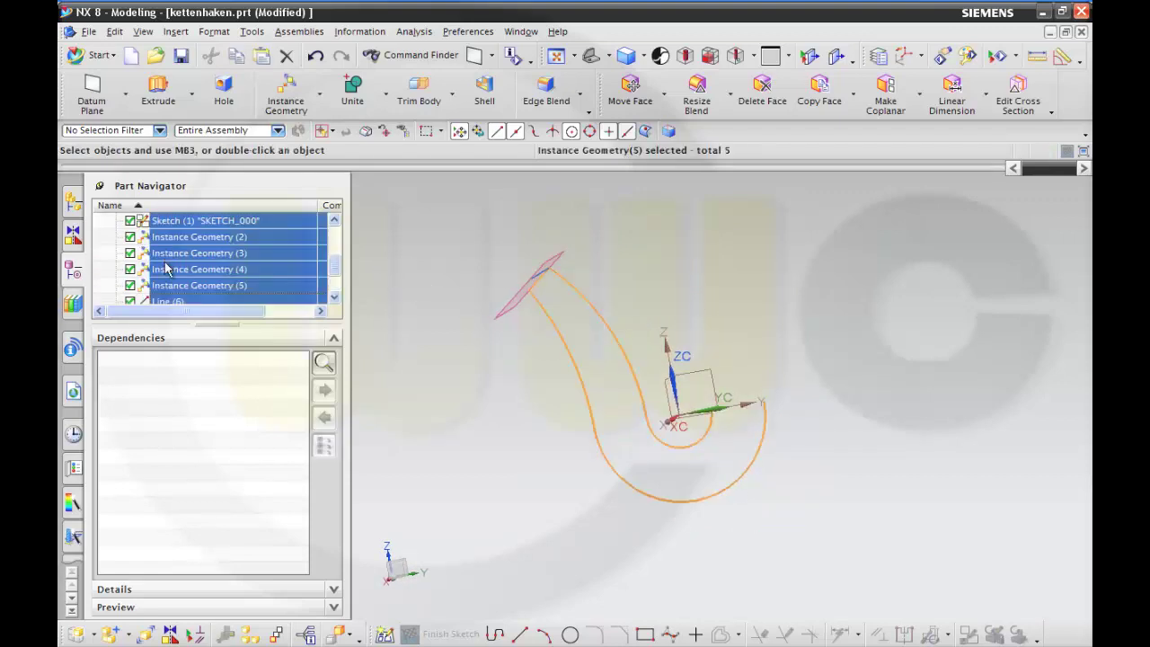
pyautogui.doubleClick(184, 270)
pyautogui.scroll(-1, 189, 293)
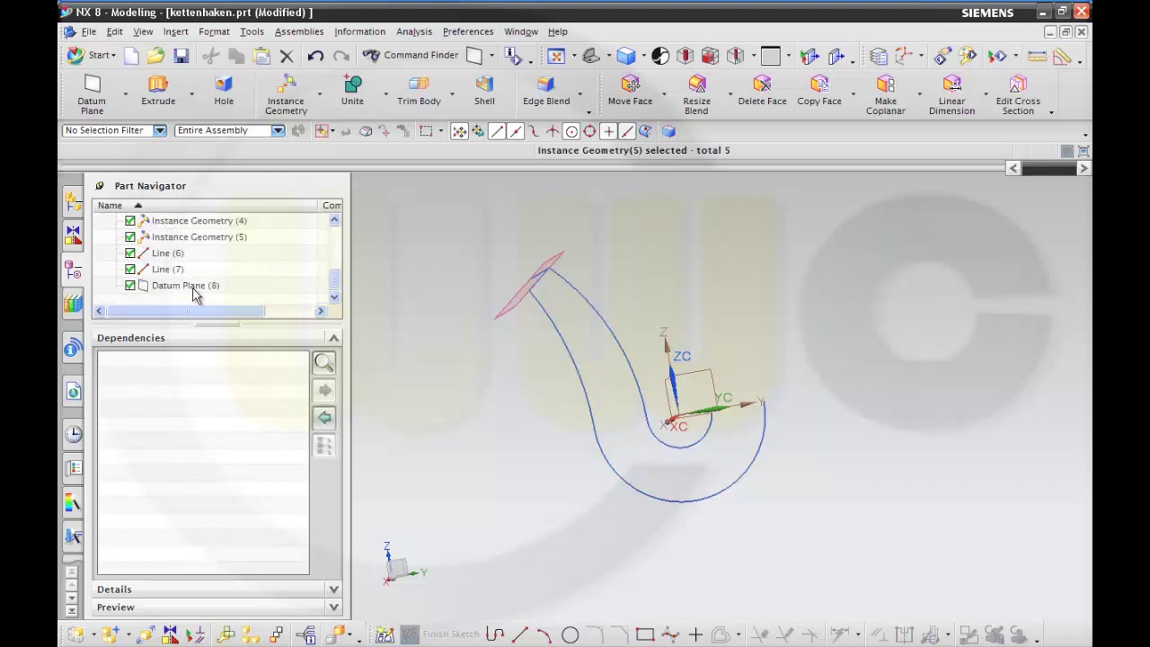
pyautogui.moveTo(176, 254); pyautogui.dragTo(176, 274)
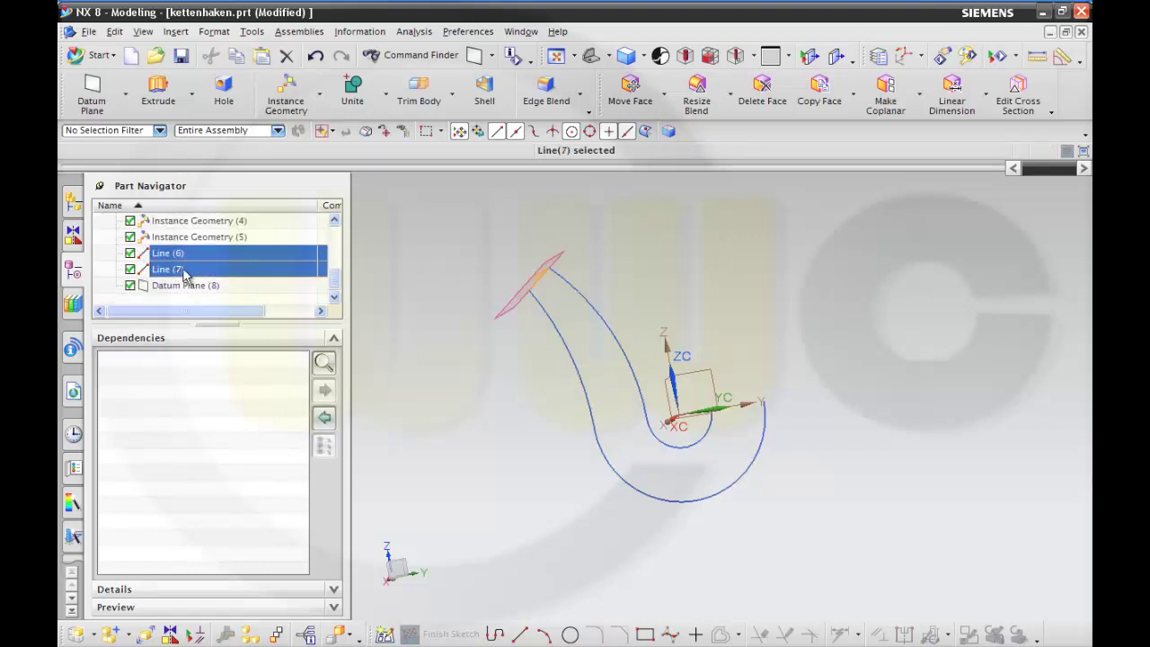
pyautogui.rightClick(184, 274)
pyautogui.click(216, 277)
pyautogui.moveTo(398, 282); pyautogui.dragTo(477, 274, button='middle')
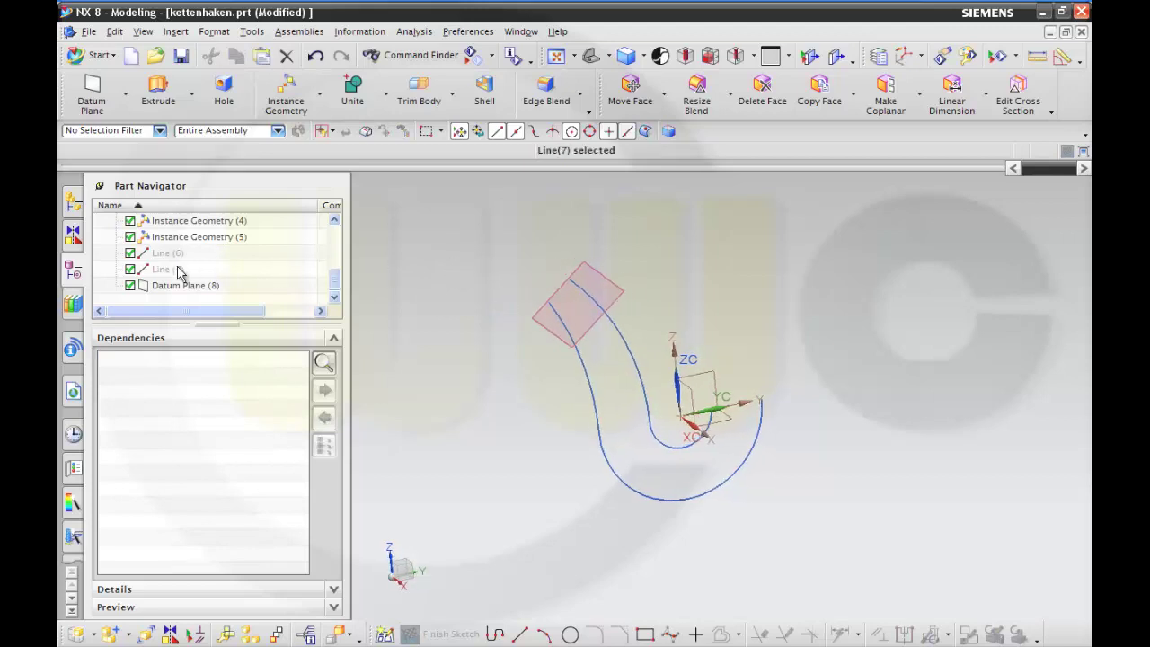
# - Show the line connecting the two shank arcs again, leaving the normal line hidden
pyautogui.click(179, 270)
pyautogui.click(170, 253)
pyautogui.rightClick(185, 254)
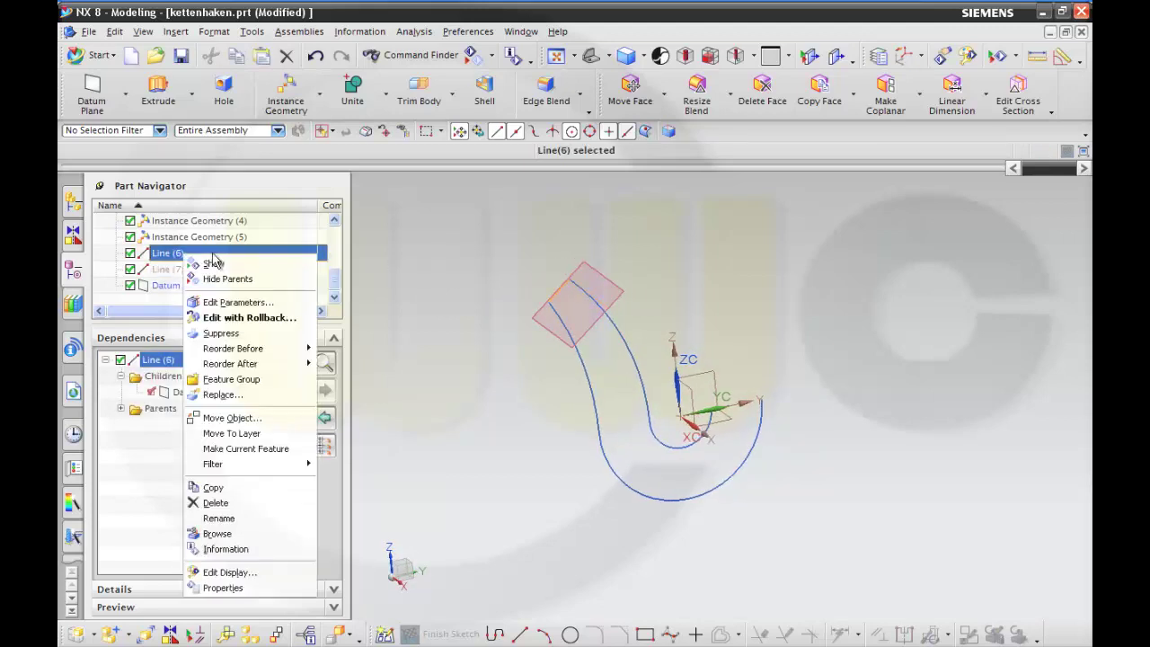
pyautogui.click(216, 263)
pyautogui.moveTo(454, 274); pyautogui.dragTo(466, 251, button='middle')
# - Create a sketch on the datum plane at the shank's upper end and orient the view to it
pyautogui.click(385, 635)
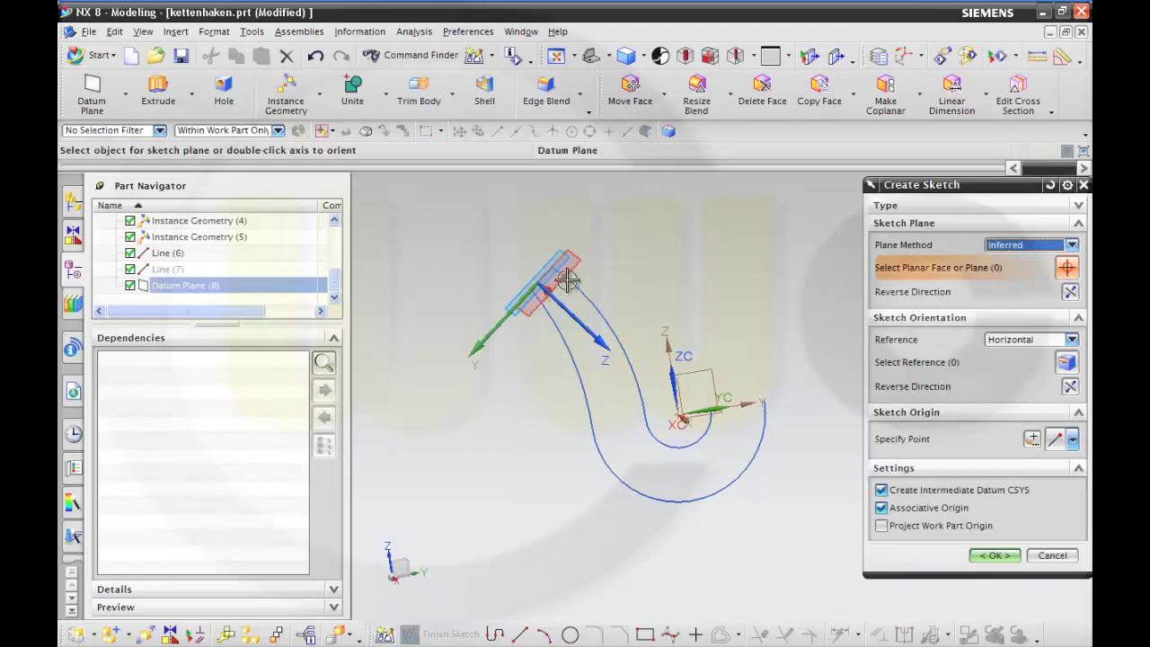
pyautogui.click(567, 279)
pyautogui.click(994, 556)
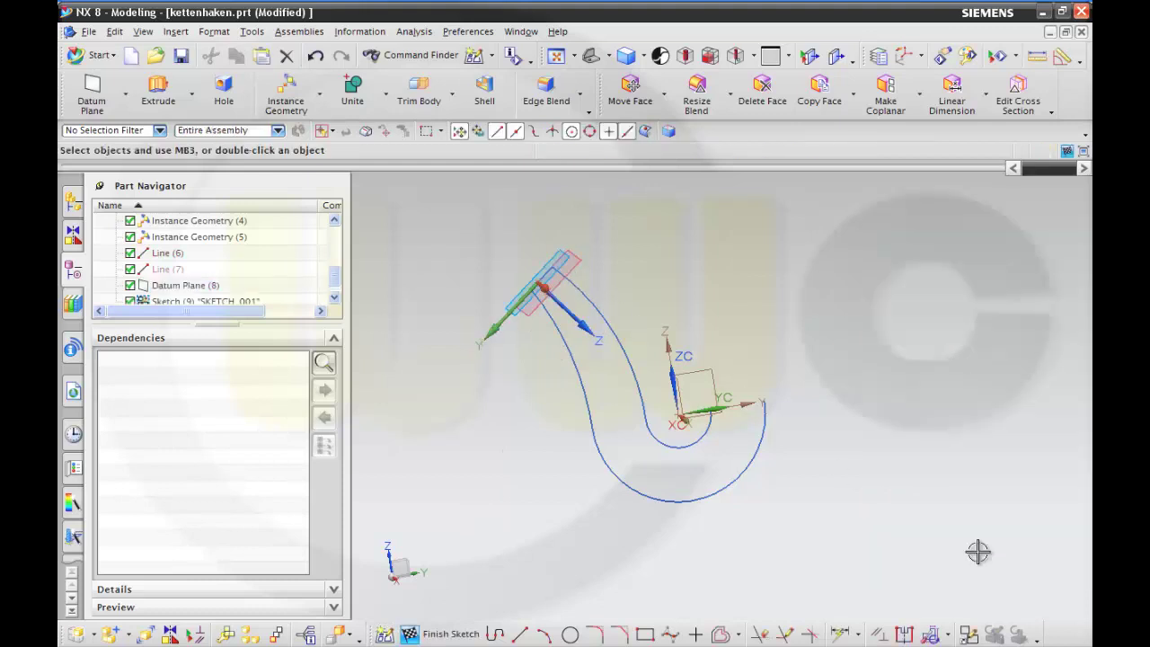
pyautogui.moveTo(540, 482)
pyautogui.mouseDown(button='middle')
pyautogui.moveTo(573, 495)
pyautogui.moveTo(555, 497)
pyautogui.mouseUp(button='middle')
pyautogui.rightClick(556, 497)
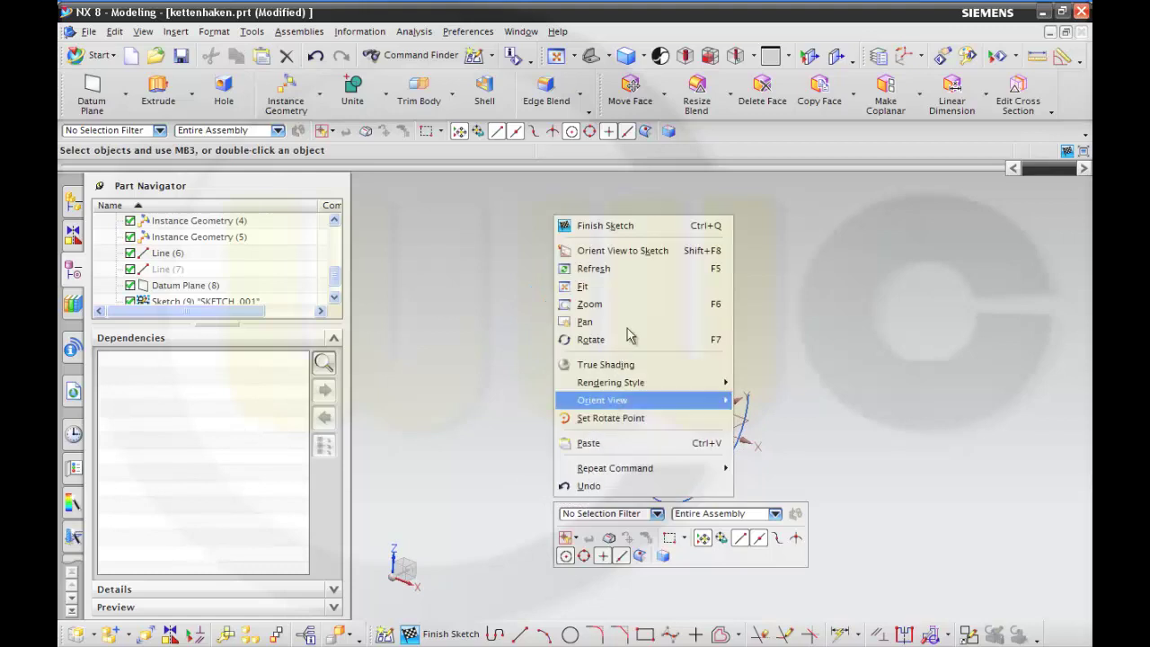
pyautogui.click(629, 259)
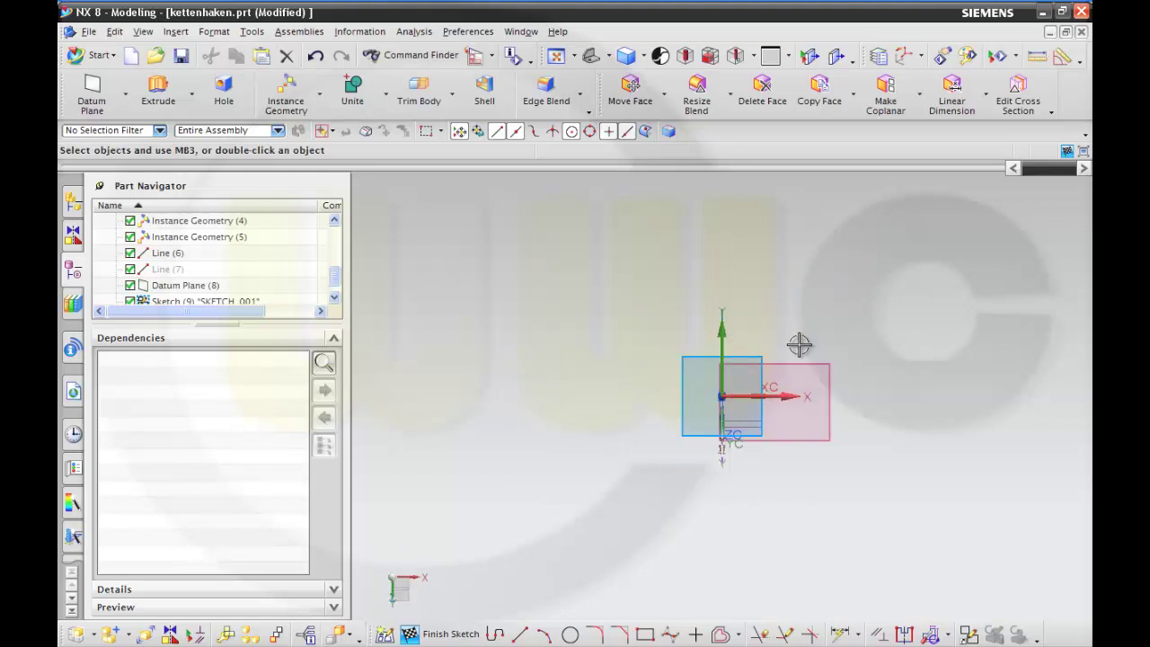
pyautogui.moveTo(745, 521); pyautogui.dragTo(722, 526, button='middle')
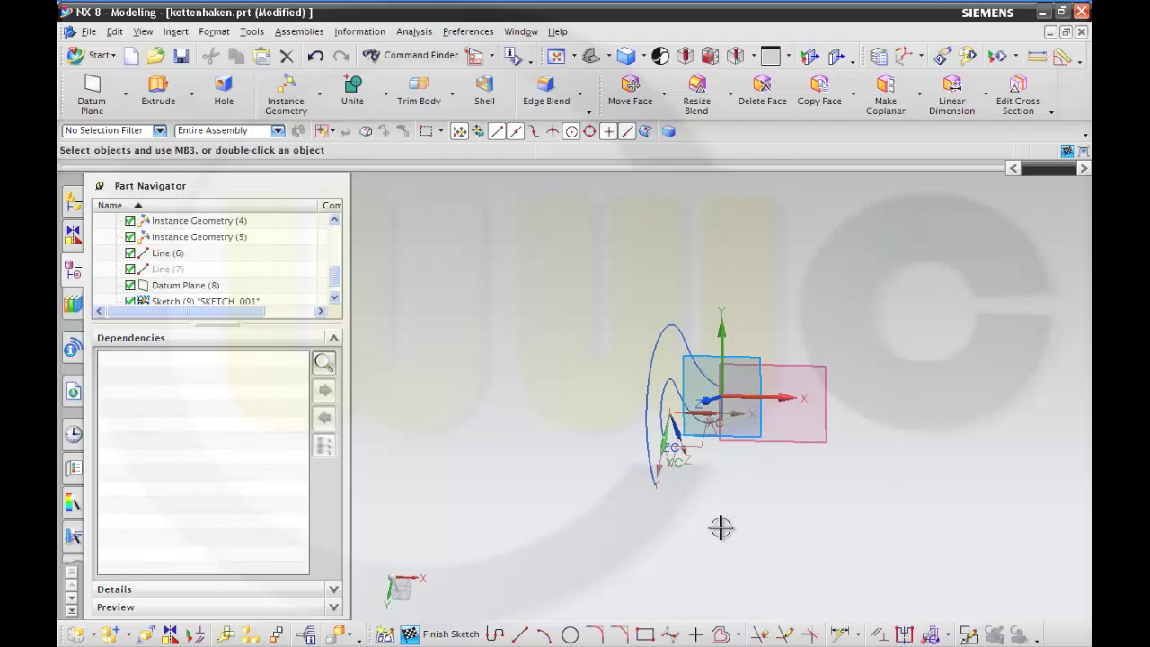
# - Sketch a circle about 8.7 mm in diameter beside the datum plane at the shank's upper end
pyautogui.click(571, 634)
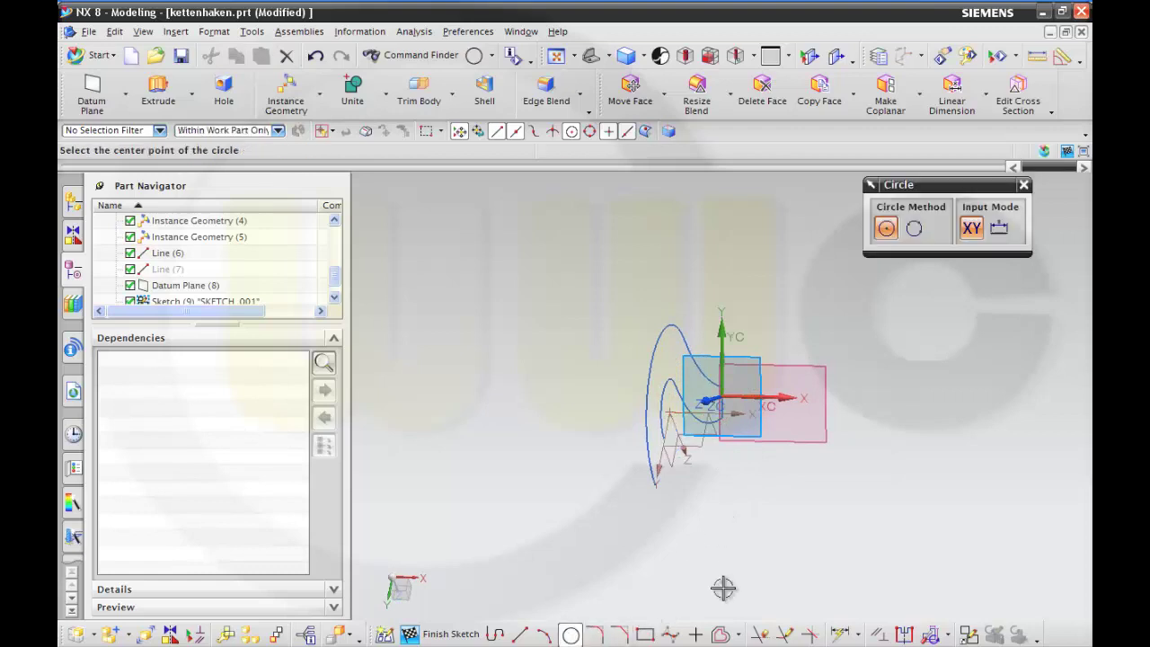
pyautogui.click(865, 419)
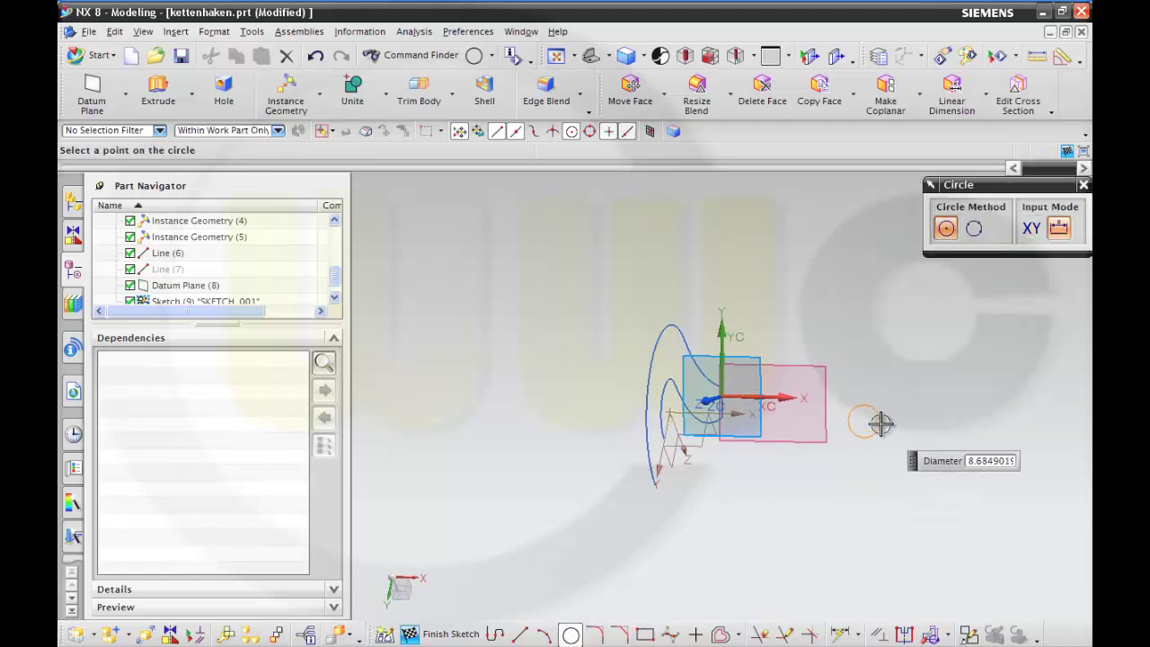
pyautogui.click(880, 423)
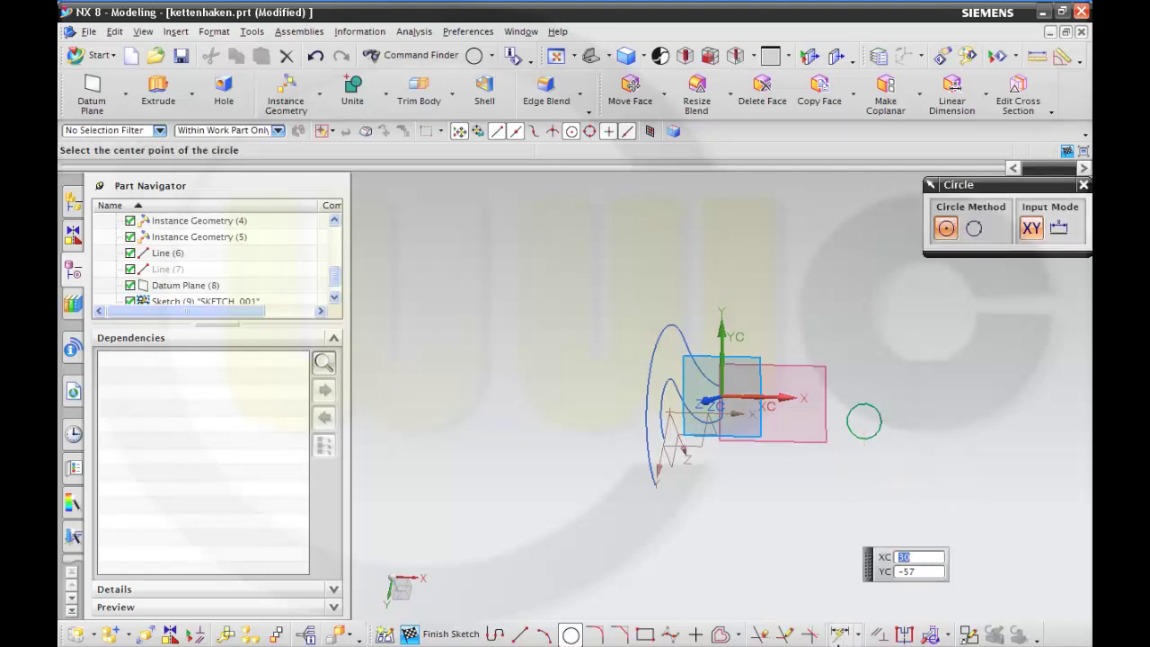
# - Constrain the circle to pass through the connecting line's end point on the inner hook curve
pyautogui.click(879, 635)
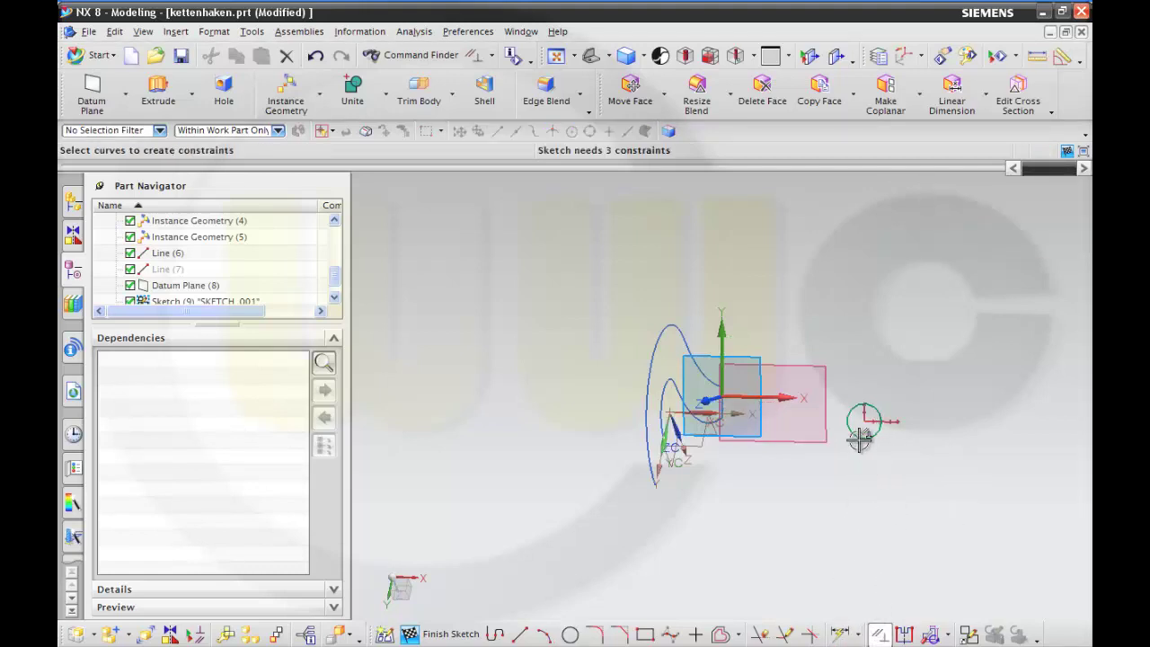
pyautogui.click(859, 407)
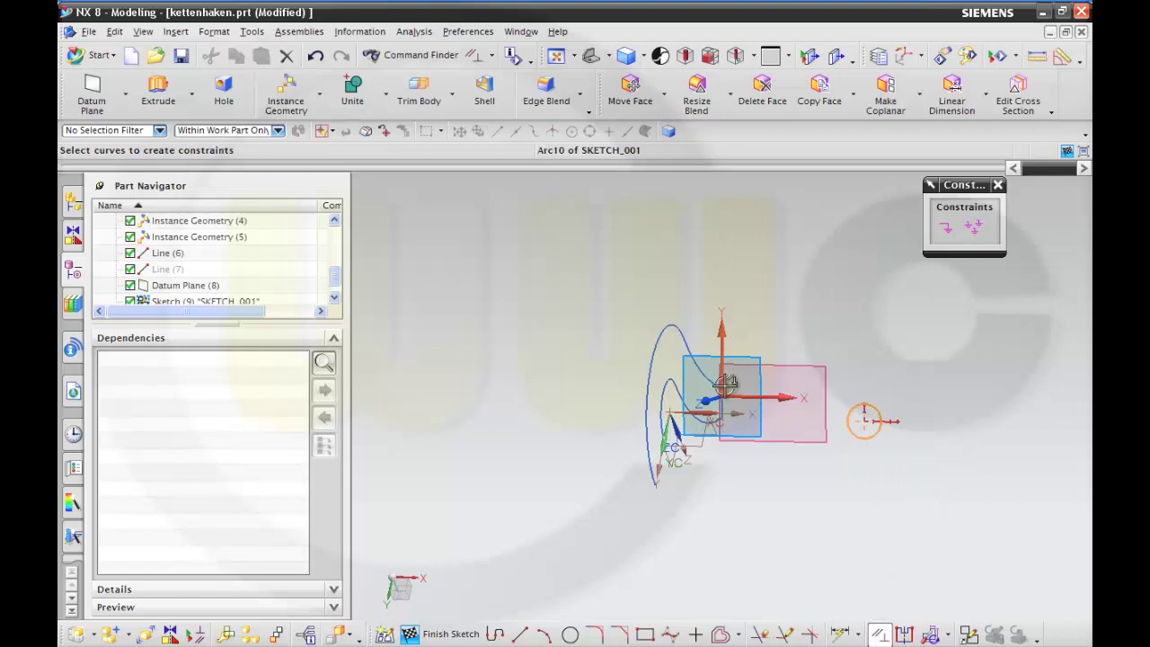
pyautogui.moveTo(756, 394); pyautogui.dragTo(723, 422, button='middle')
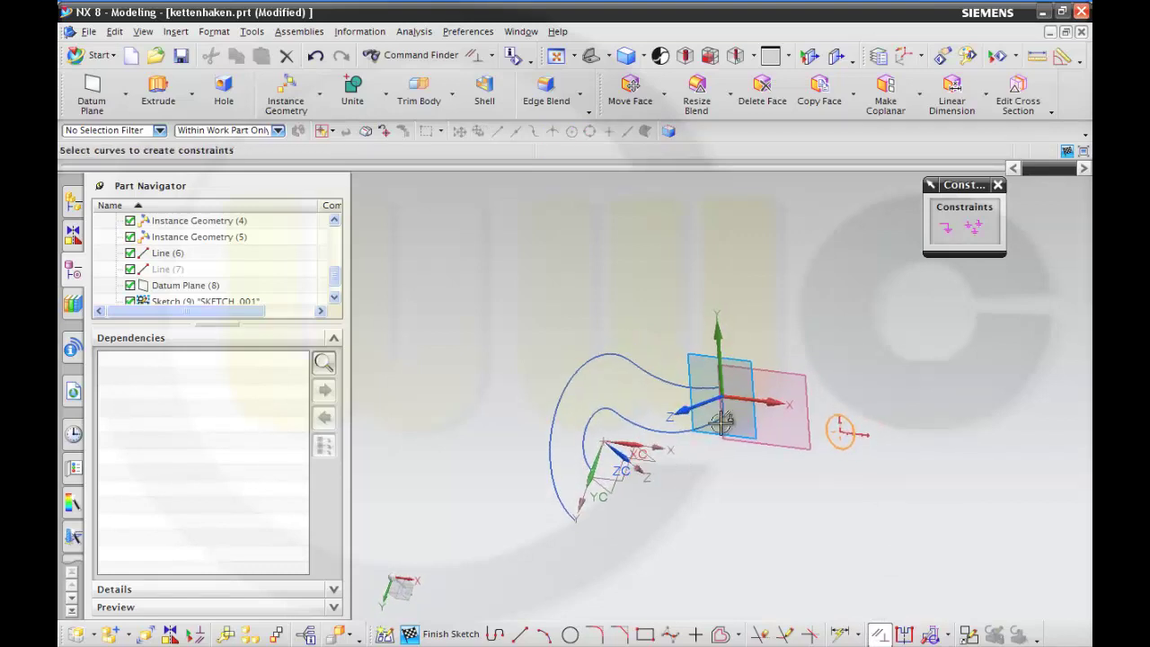
pyautogui.scroll(3, 723, 422)
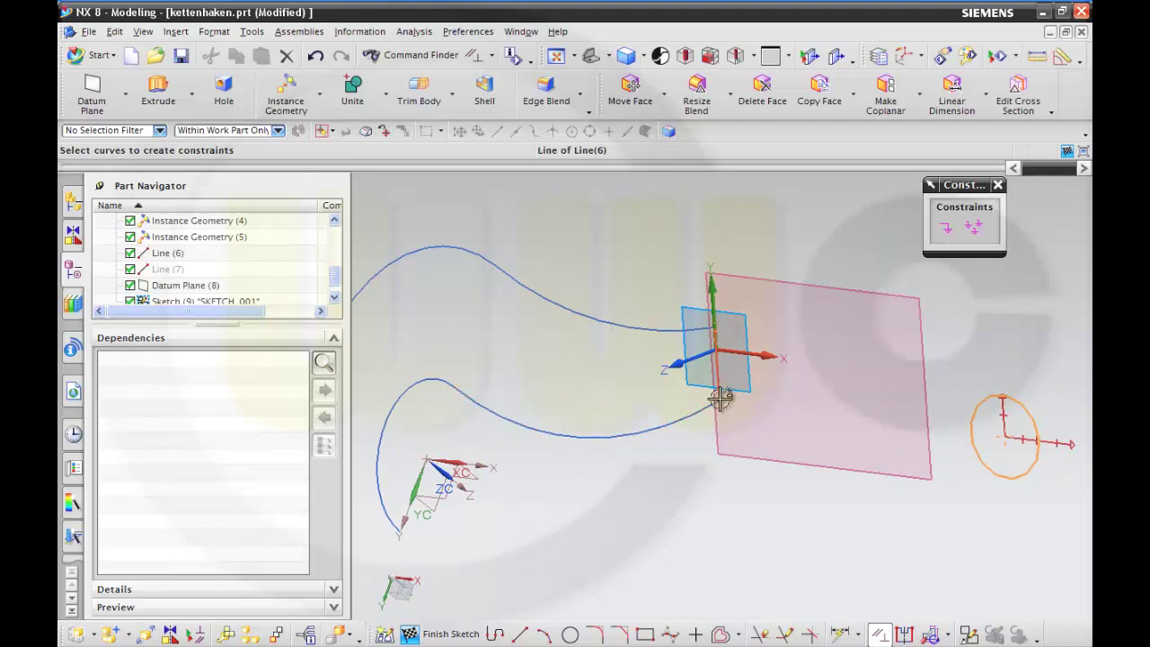
pyautogui.click(720, 400)
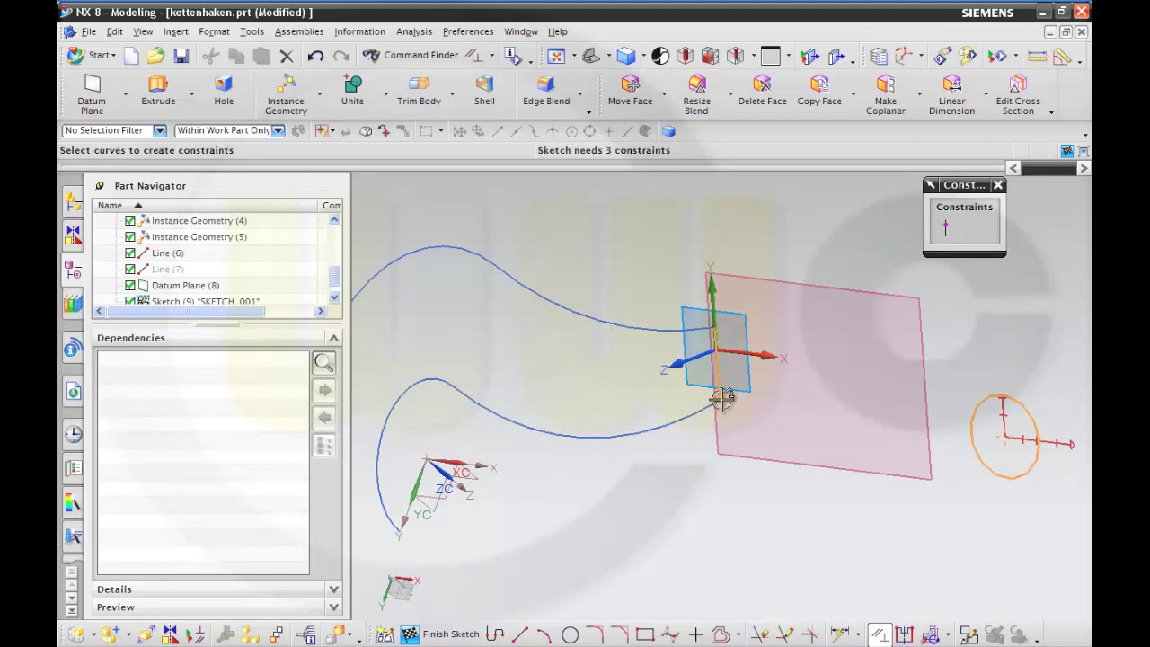
pyautogui.click(945, 228)
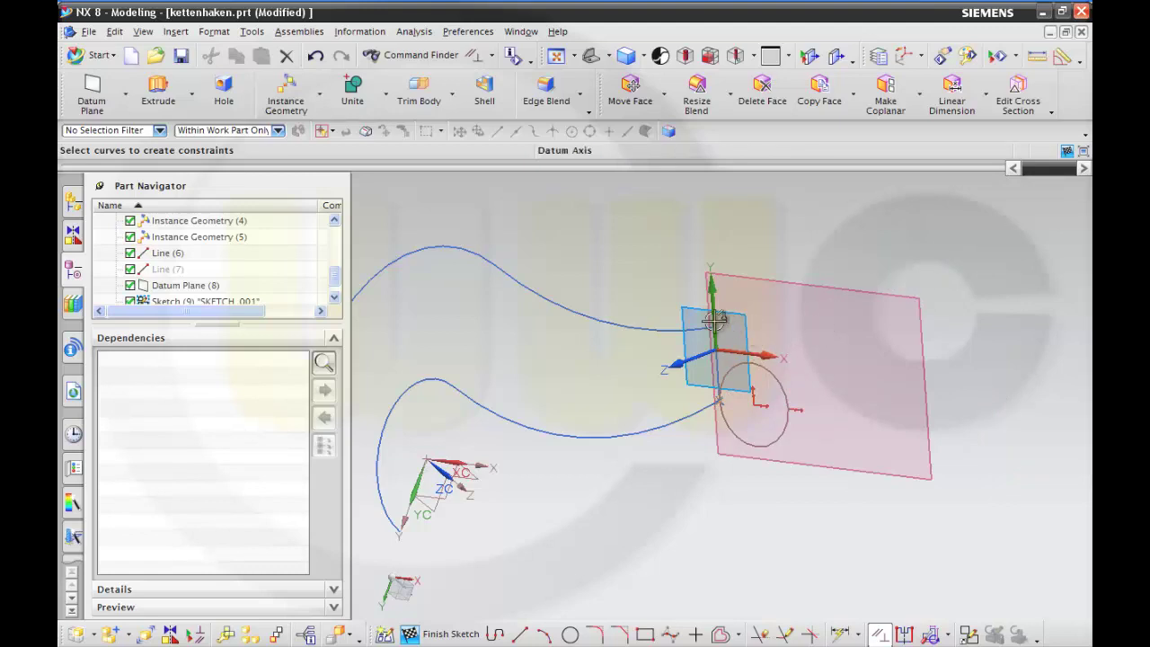
# - Constrain the circle to pass through the upper end point of the outer hook curve as well
pyautogui.scroll(5, 711, 326)
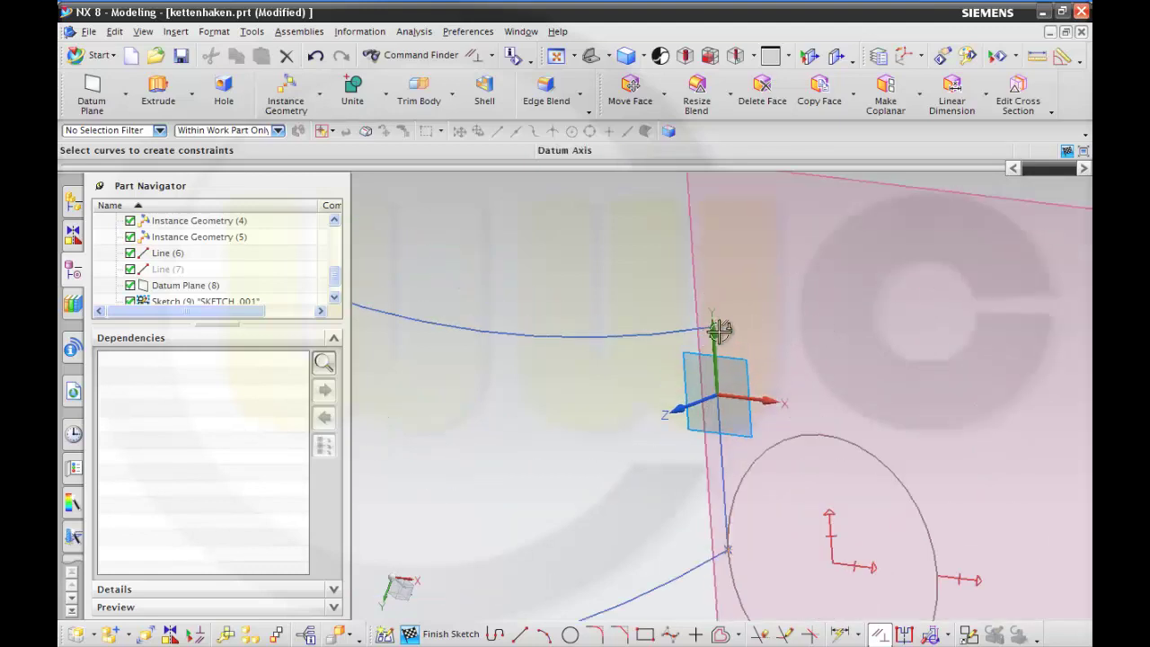
pyautogui.click(711, 323)
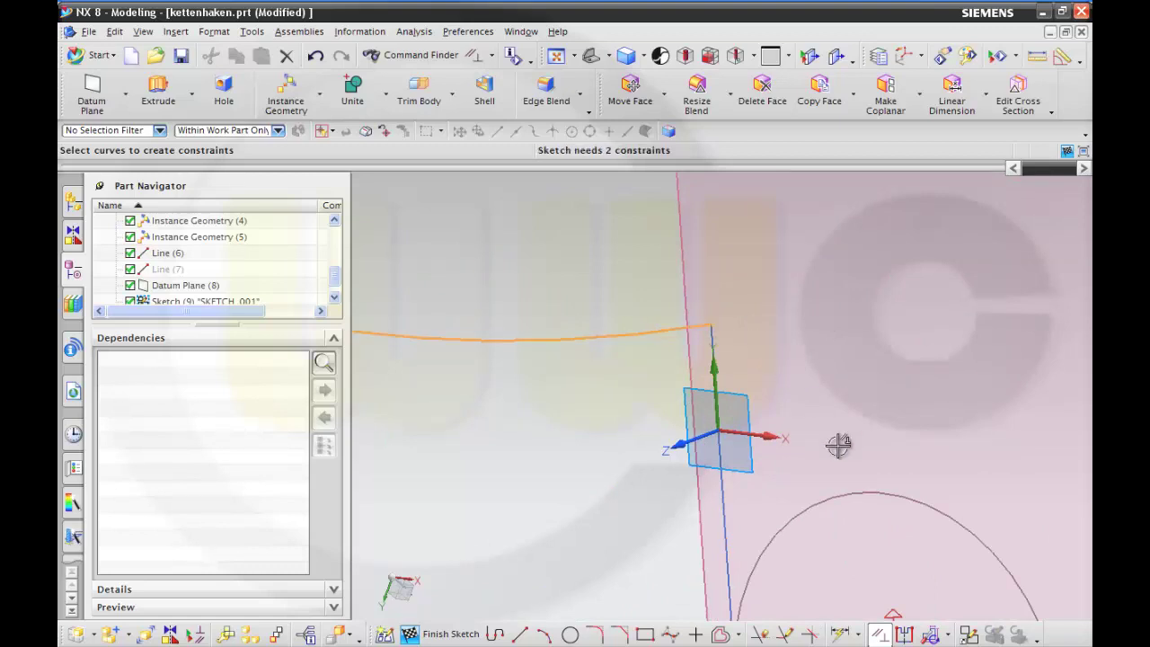
pyautogui.click(846, 491)
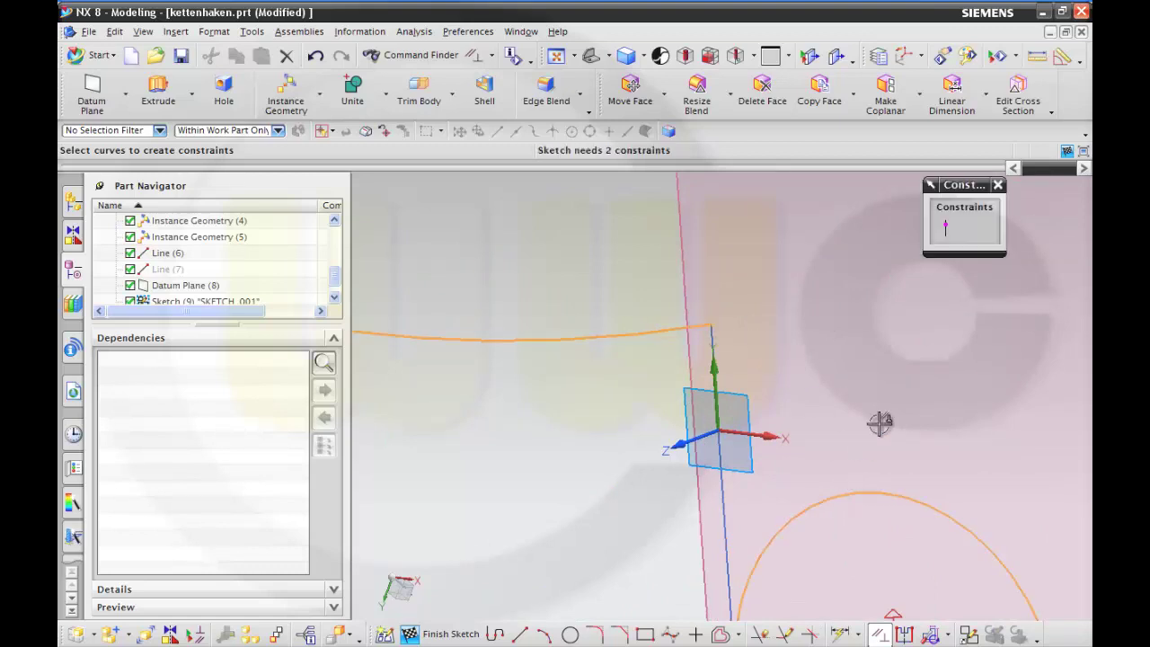
pyautogui.click(943, 232)
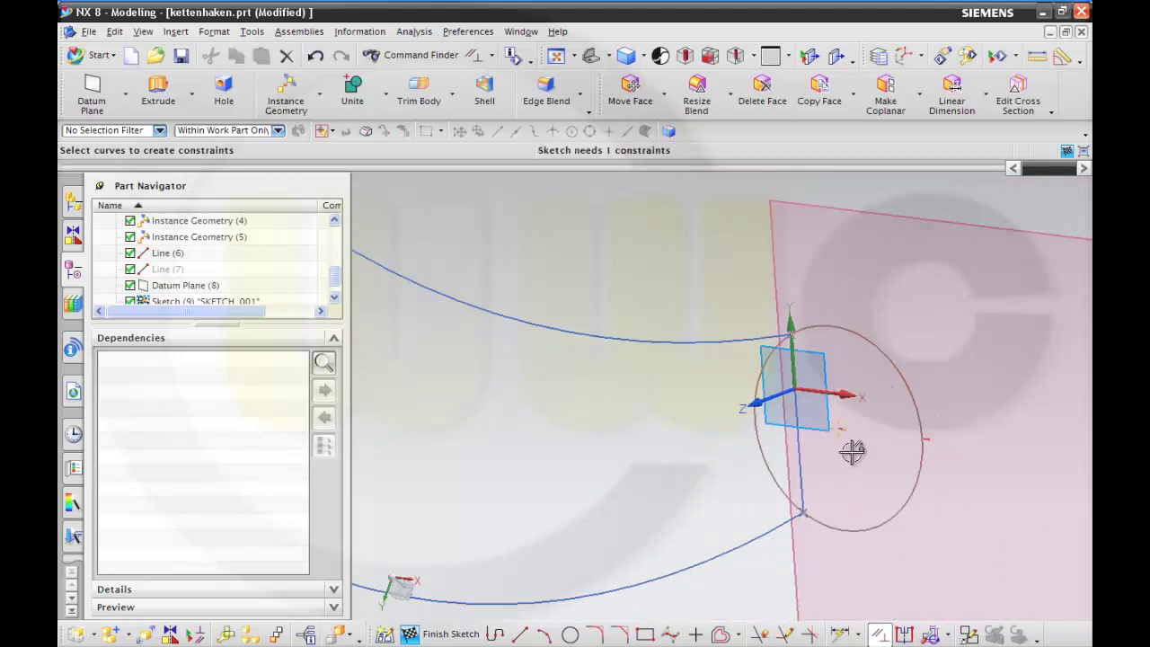
# - Constrain the circle's centre onto the connecting line with a Point on Curve constraint
pyautogui.click(801, 438)
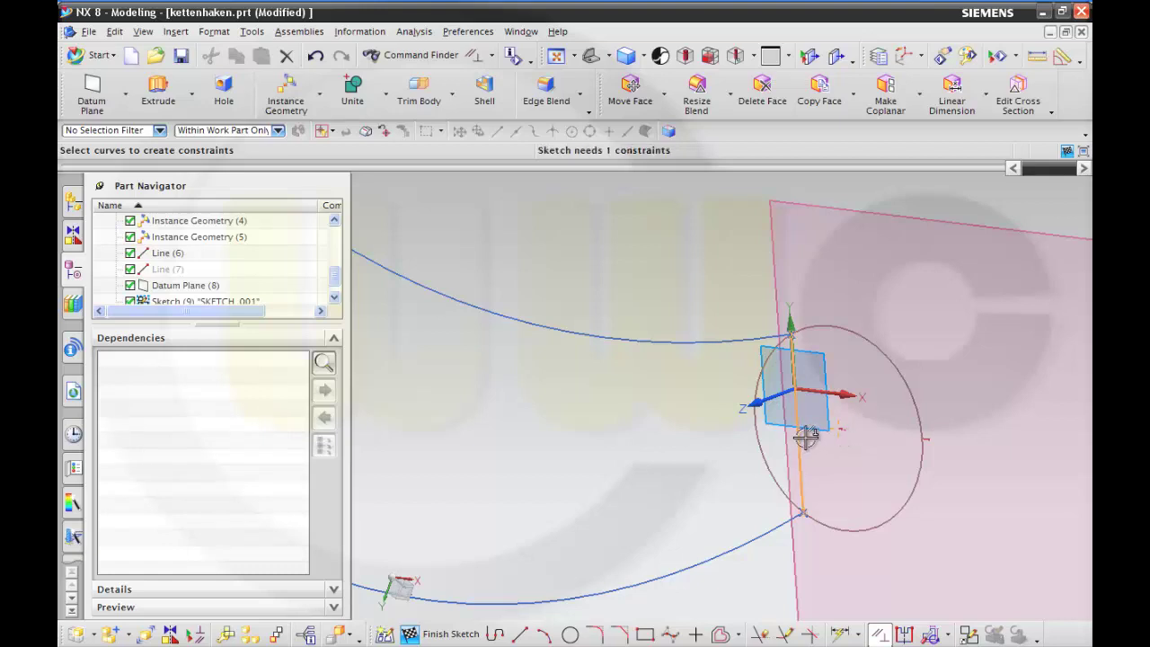
pyautogui.click(839, 430)
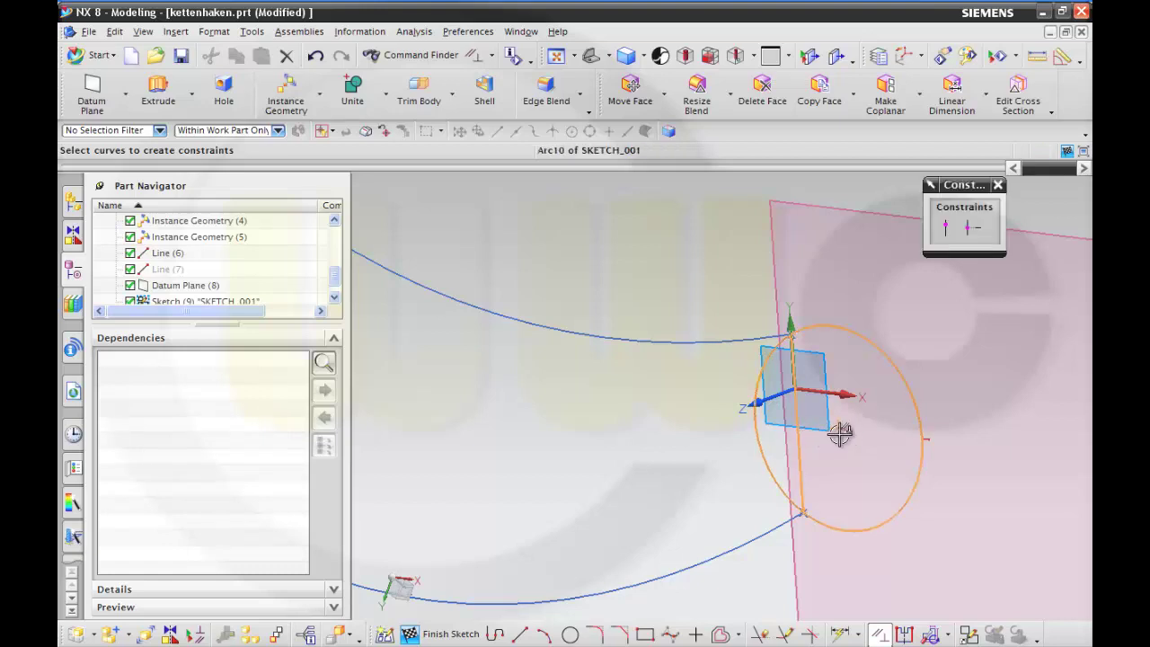
pyautogui.click(948, 232)
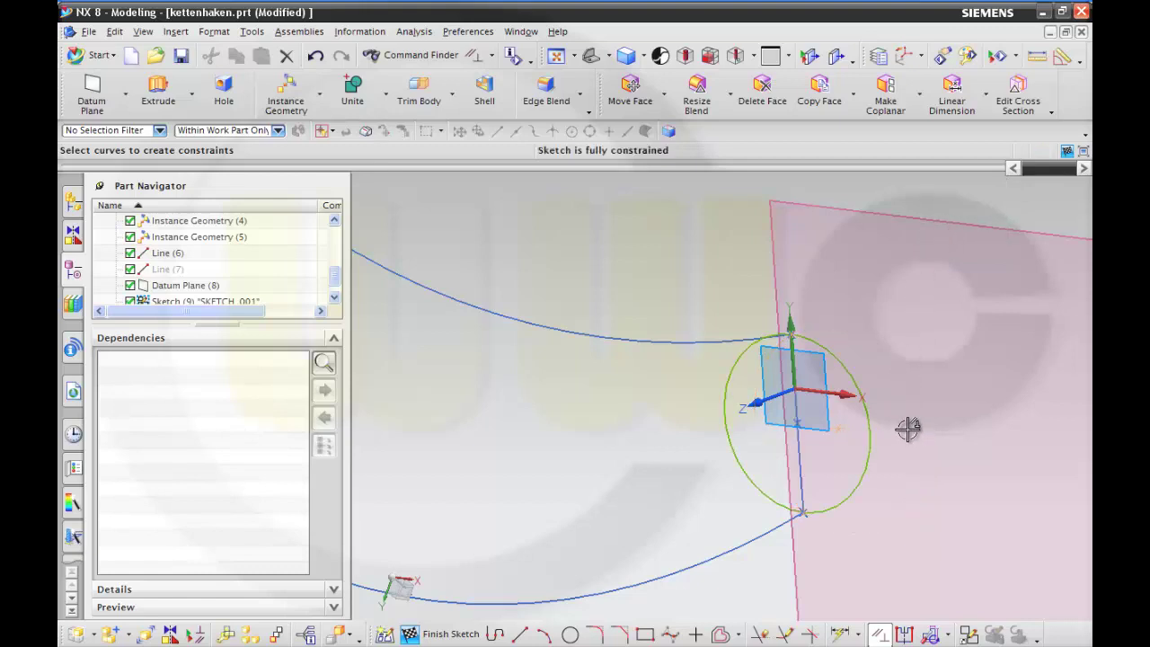
pyautogui.moveTo(911, 428)
pyautogui.mouseDown(button='middle')
pyautogui.moveTo(901, 390)
pyautogui.moveTo(919, 402)
pyautogui.moveTo(878, 464)
pyautogui.mouseUp(button='middle')
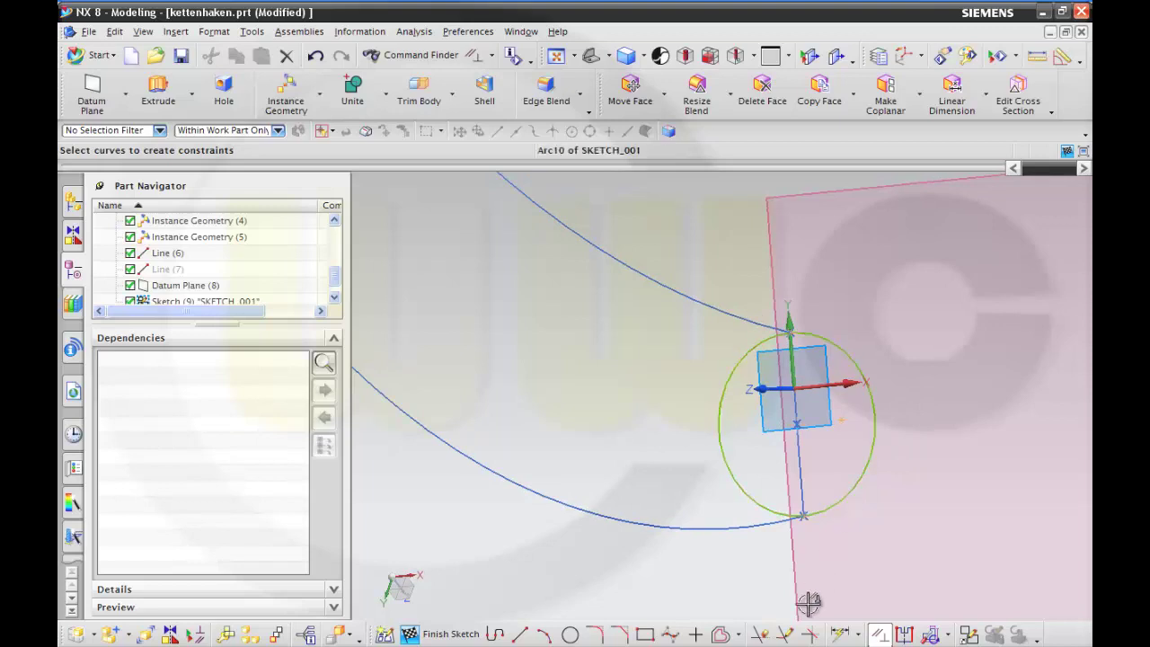
# - Project the connecting line into the sketch and convert the projected line to reference
pyautogui.click(741, 636)
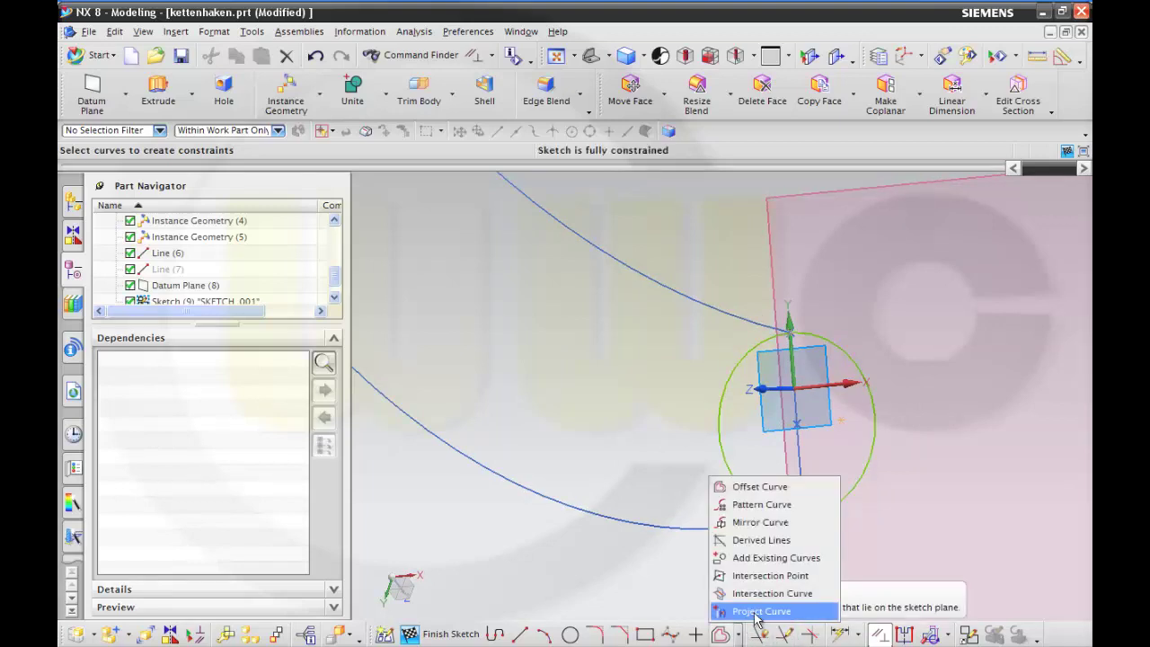
pyautogui.click(760, 611)
pyautogui.click(800, 476)
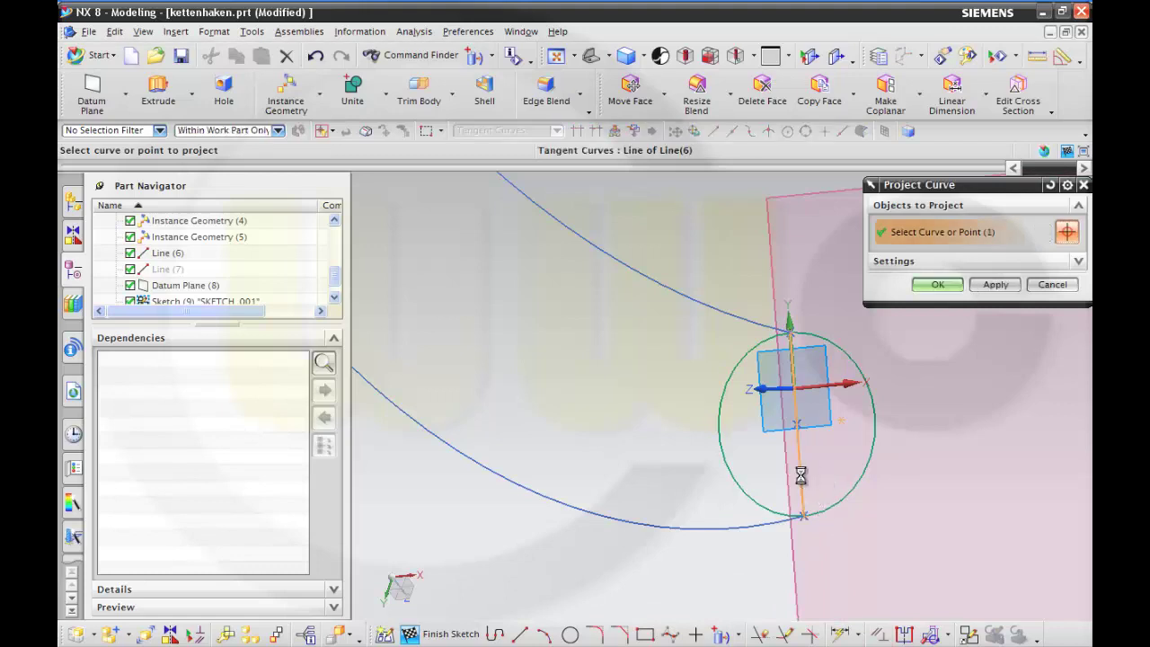
pyautogui.click(947, 286)
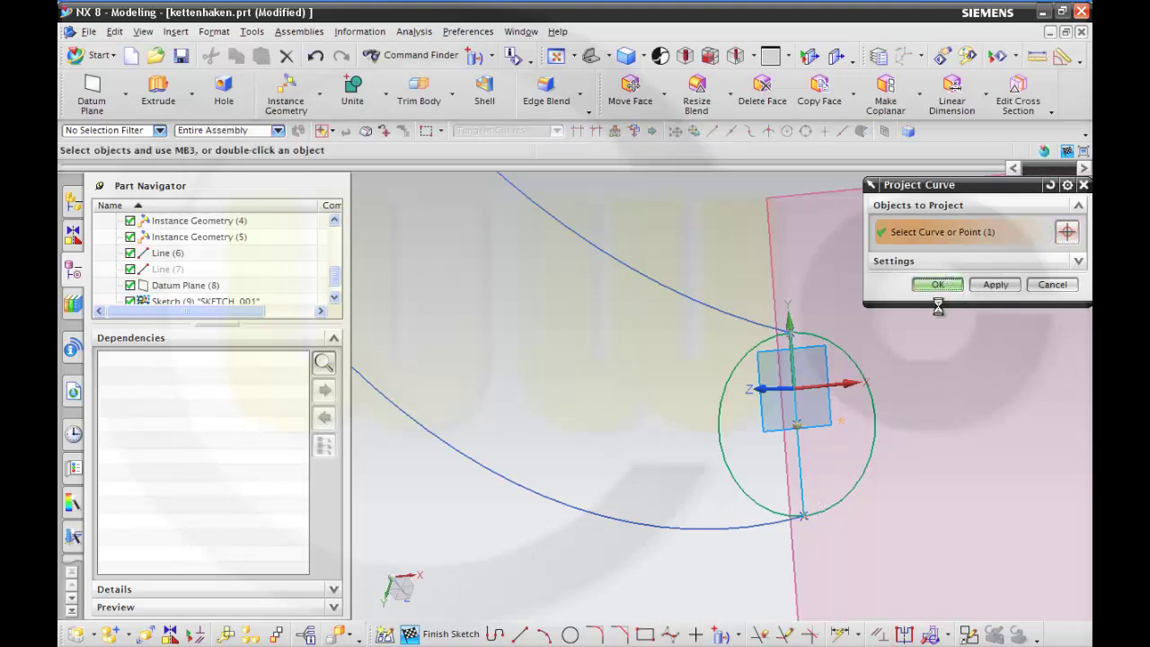
pyautogui.rightClick(801, 463)
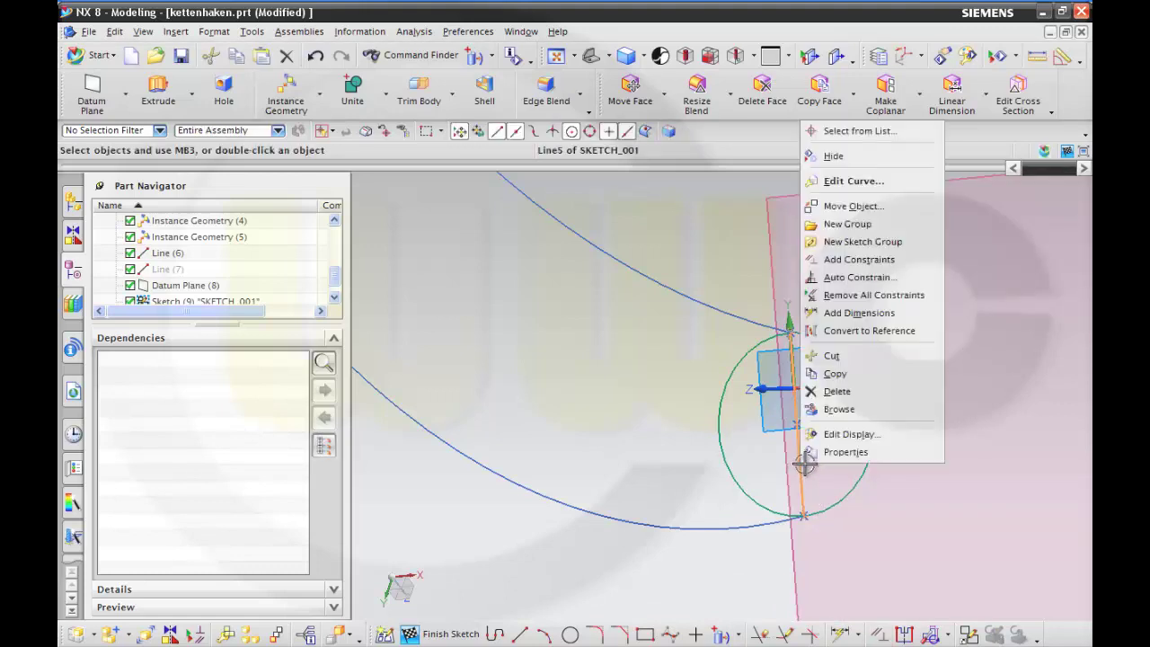
pyautogui.click(869, 332)
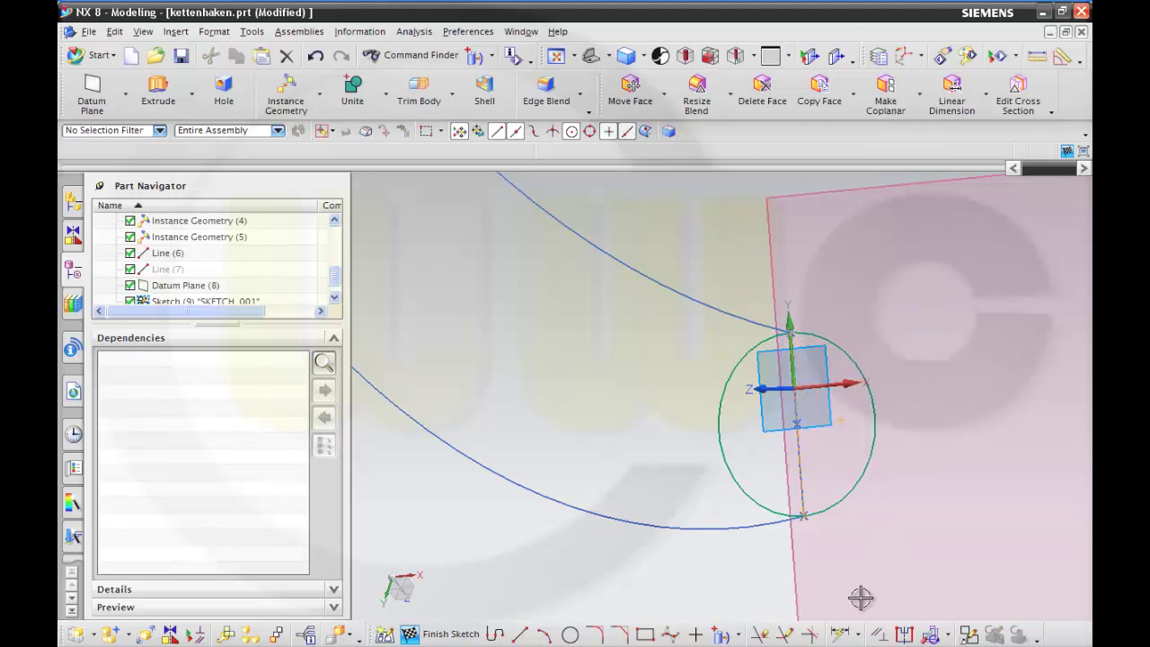
# - Trim away the half of the circle lying outside the datum plane, keeping the semicircle between the two hook curve end points
pyautogui.click(760, 636)
pyautogui.moveTo(847, 541); pyautogui.dragTo(814, 510, button='middle')
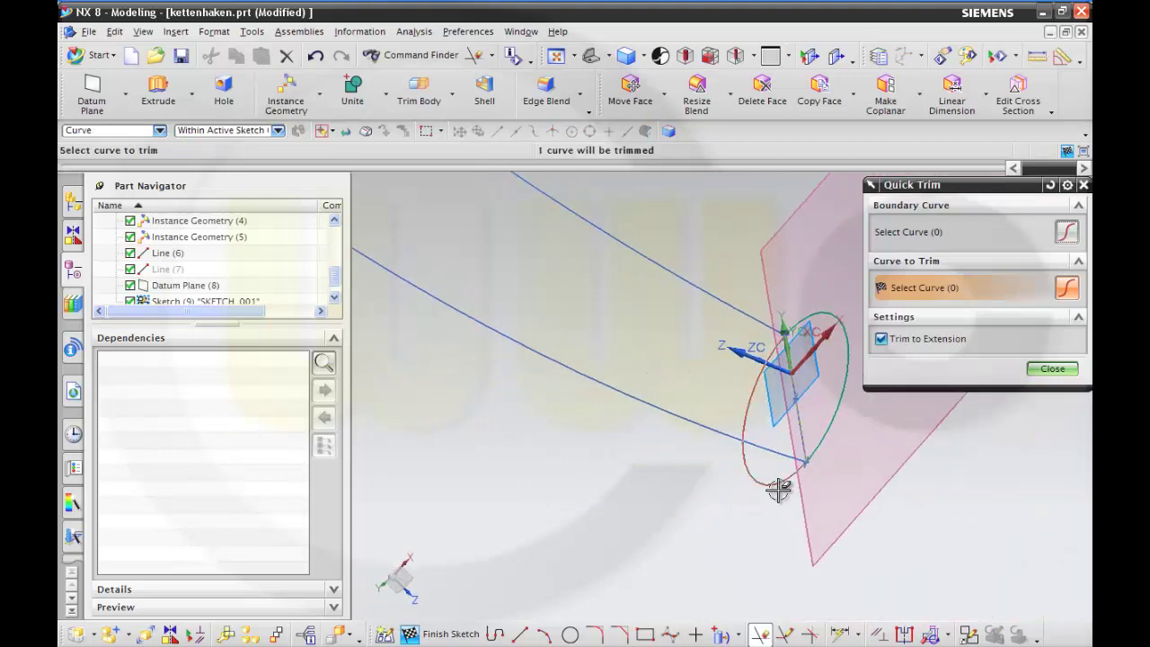
pyautogui.click(778, 487)
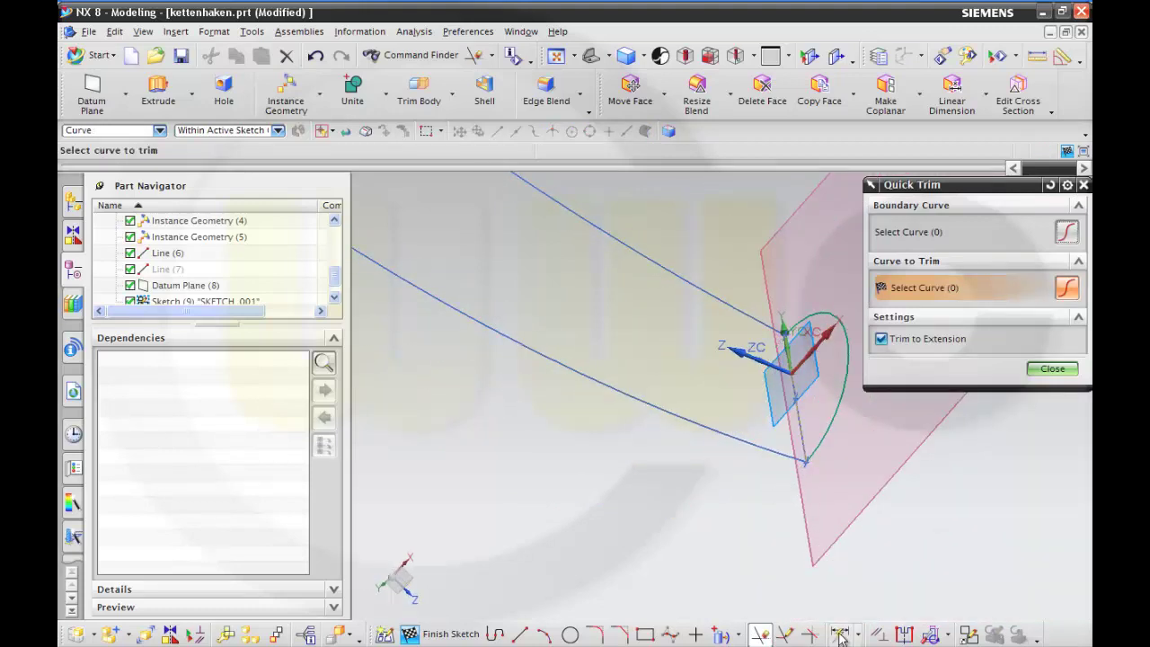
# - Finish the semicircle section sketch on the shank's datum plane
pyautogui.click(1051, 369)
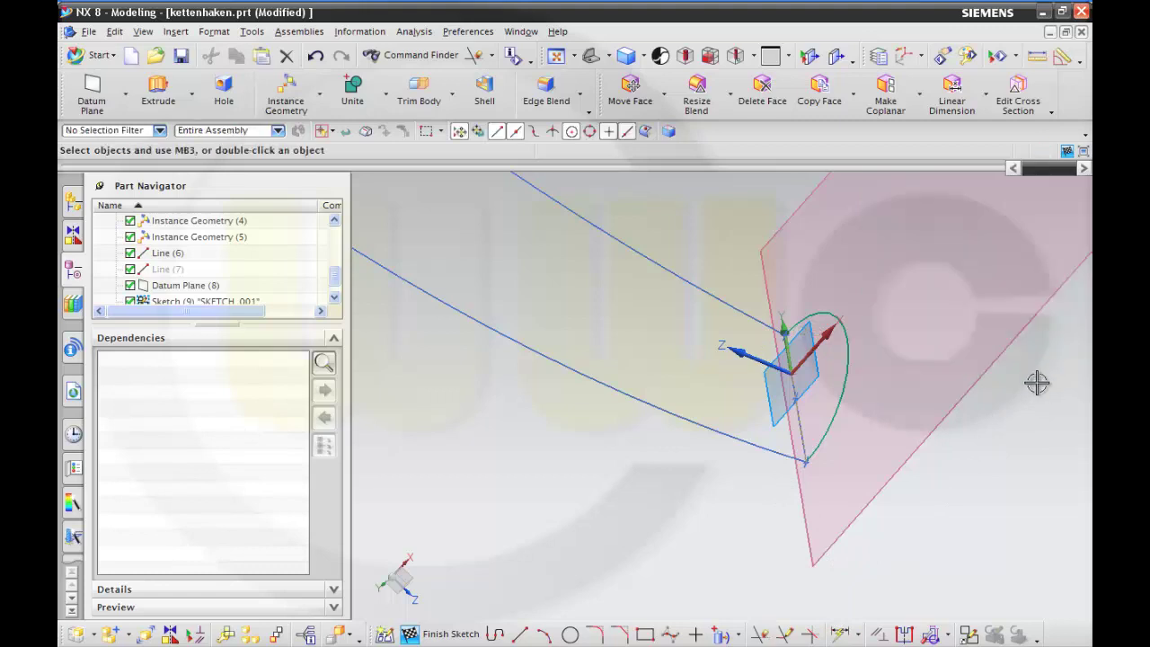
pyautogui.moveTo(1037, 380); pyautogui.dragTo(753, 416, button='middle')
pyautogui.moveTo(770, 440); pyautogui.dragTo(768, 431, button='middle')
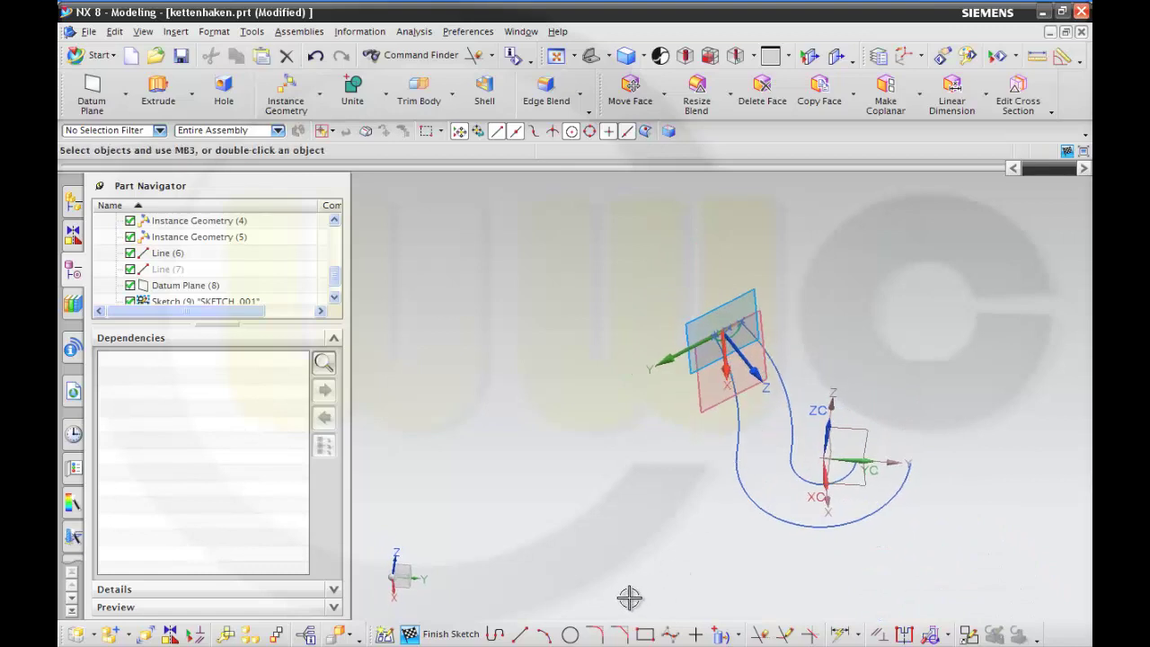
pyautogui.click(463, 635)
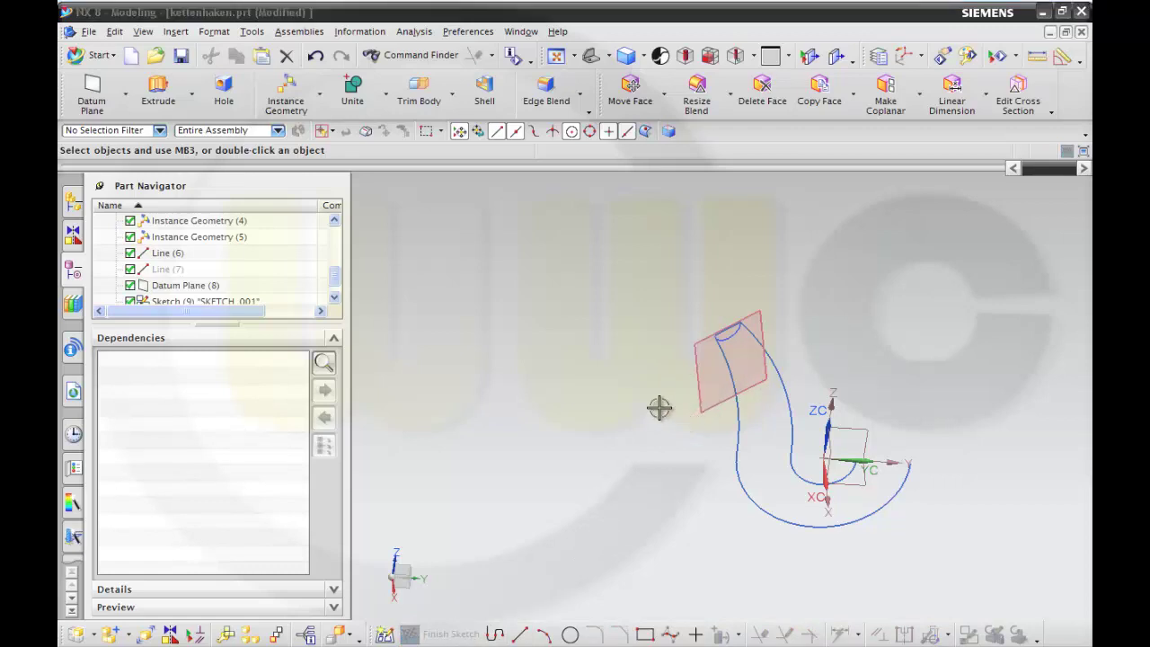
# - Create a new sketch on the inferred XY plane of the coordinate system and orient the view to it
pyautogui.click(385, 635)
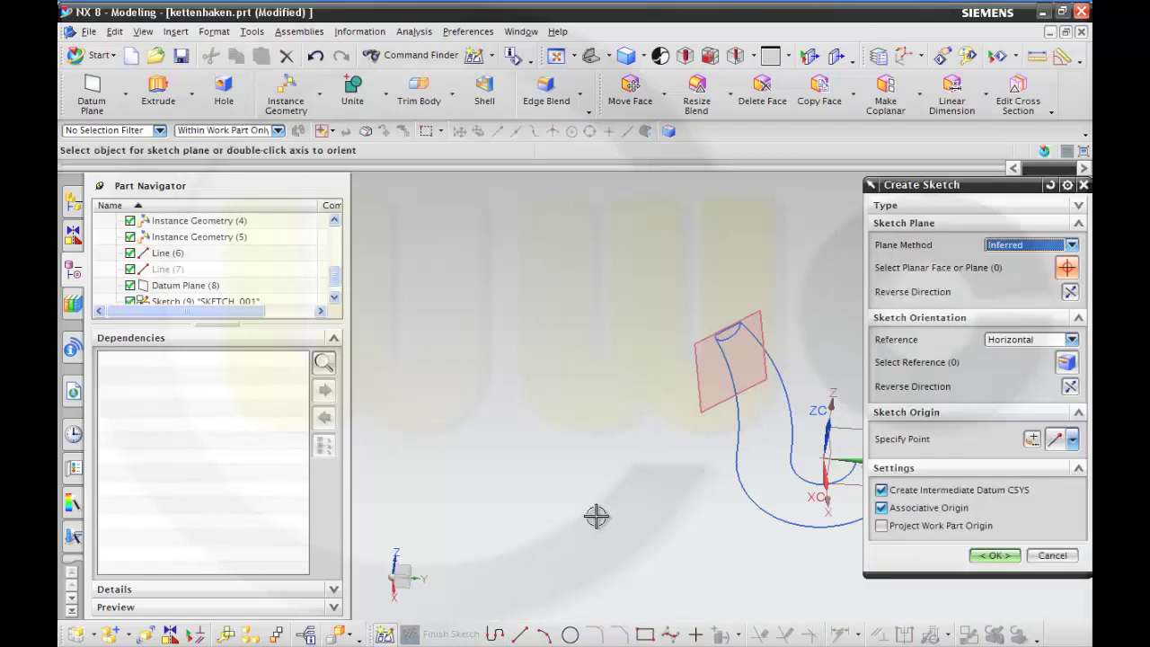
pyautogui.moveTo(596, 513)
pyautogui.mouseDown(button='middle')
pyautogui.moveTo(587, 542)
pyautogui.moveTo(564, 551)
pyautogui.moveTo(562, 539)
pyautogui.mouseUp(button='middle')
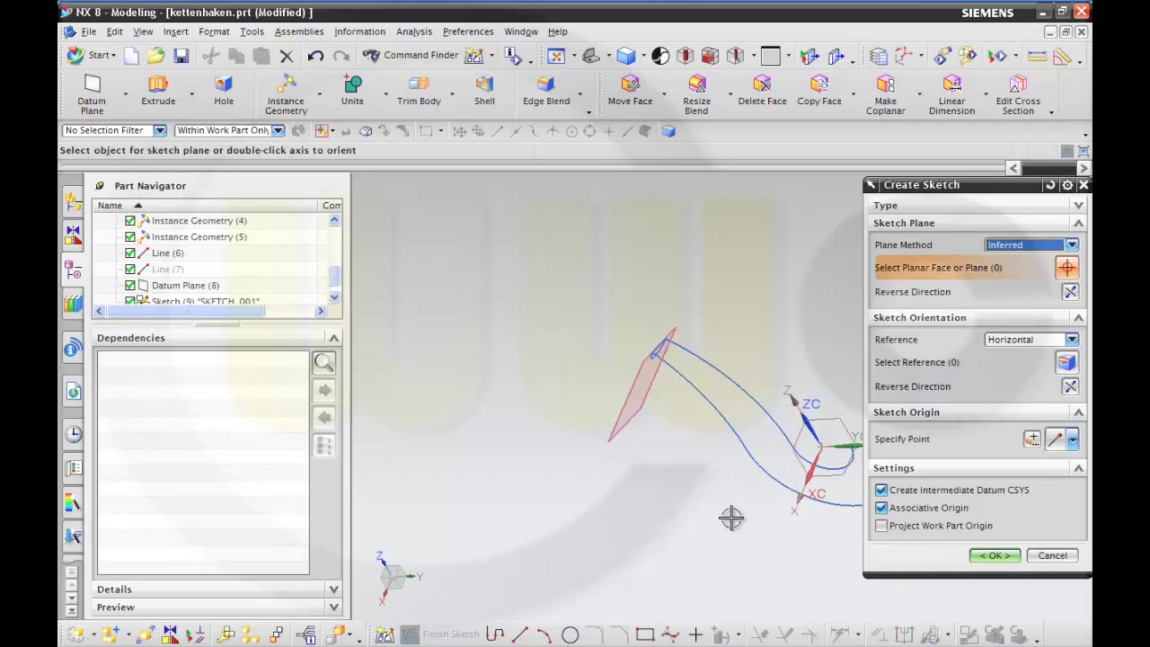
pyautogui.click(992, 555)
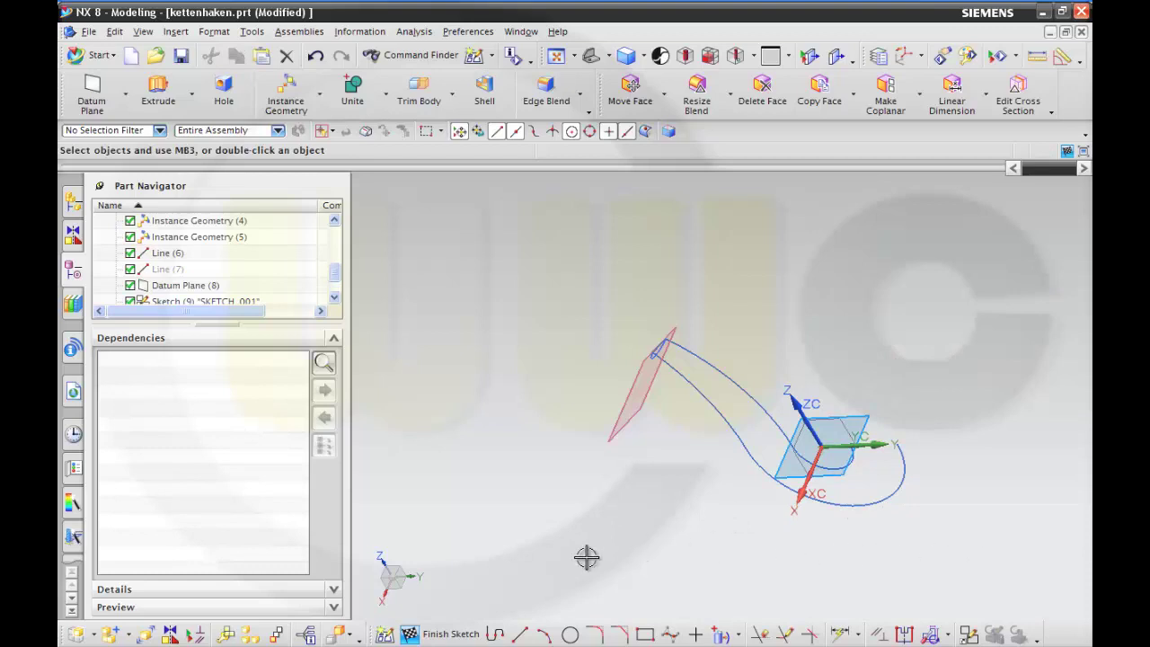
pyautogui.rightClick(534, 522)
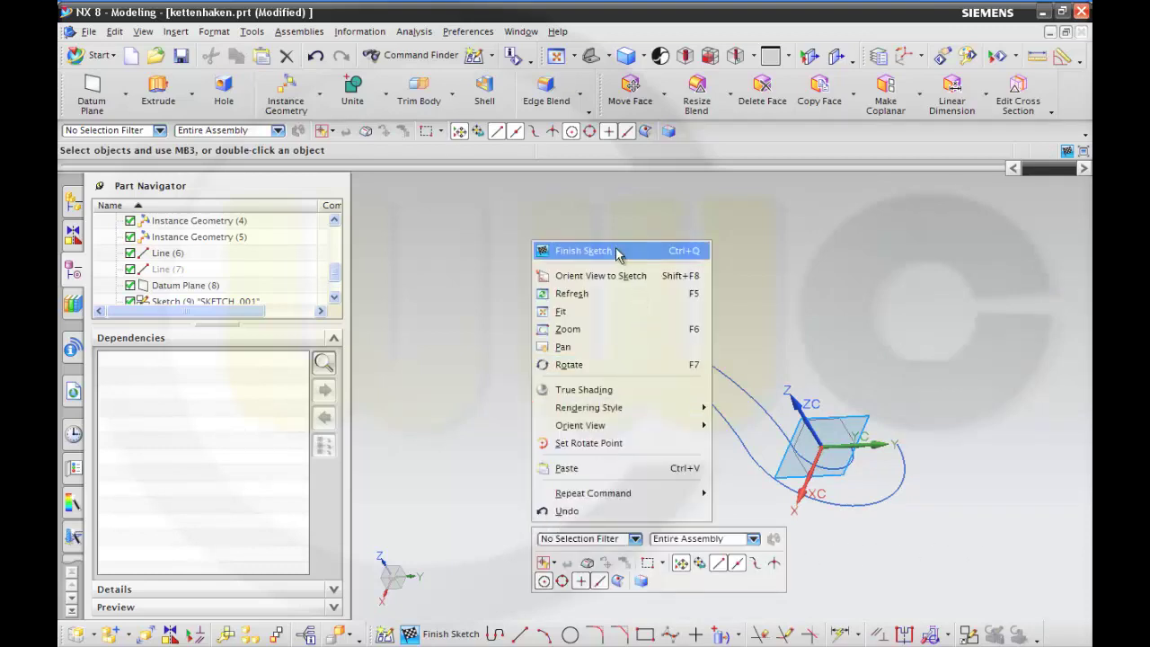
pyautogui.click(612, 275)
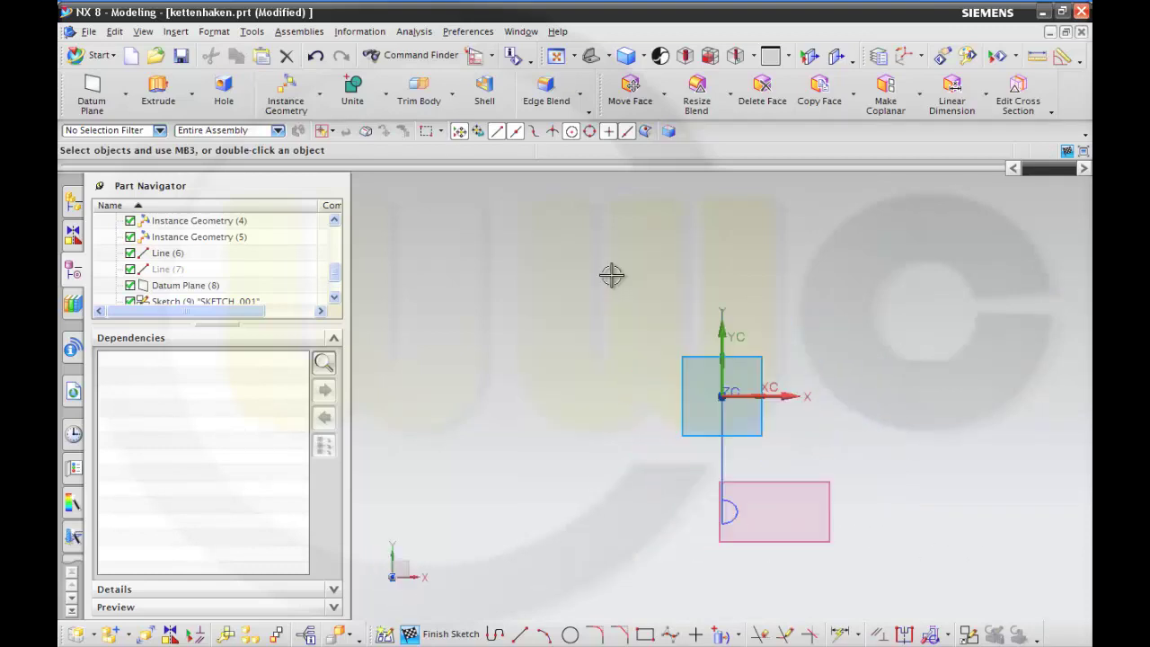
# - Draw a circle about 15 mm in diameter on the positive X side of the hook curves
pyautogui.moveTo(807, 449); pyautogui.dragTo(794, 451, button='middle')
pyautogui.click(572, 635)
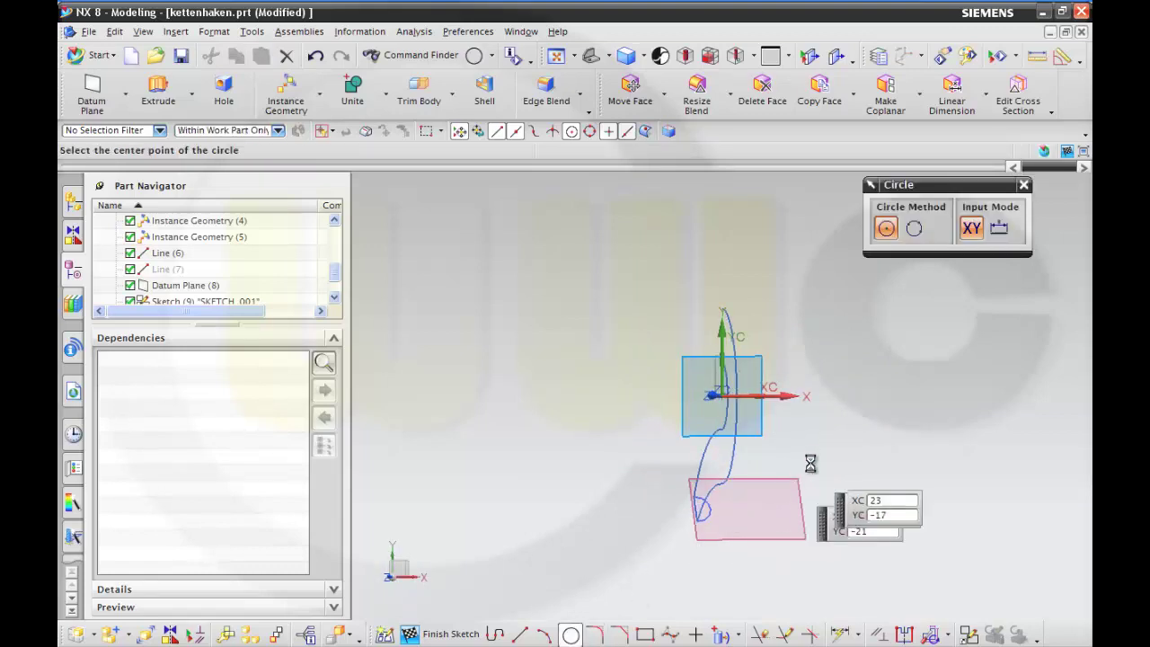
pyautogui.click(821, 431)
pyautogui.click(849, 434)
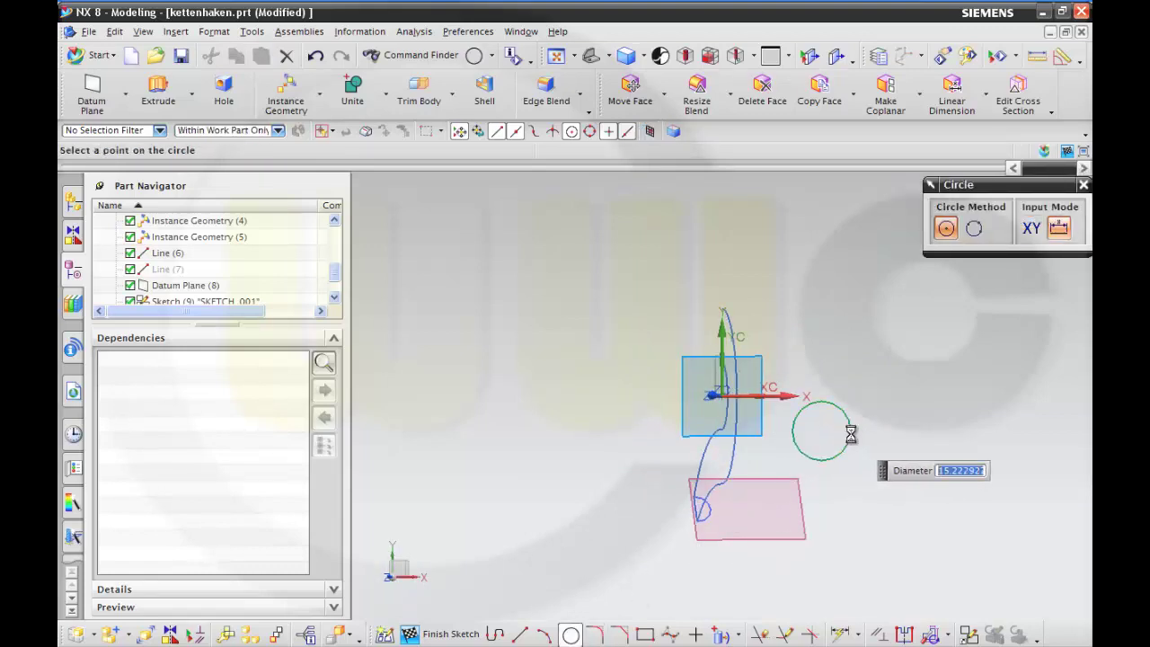
# - Constrain the circle to pass through the inner hook curve's arc end point on the sketch plane
pyautogui.click(879, 635)
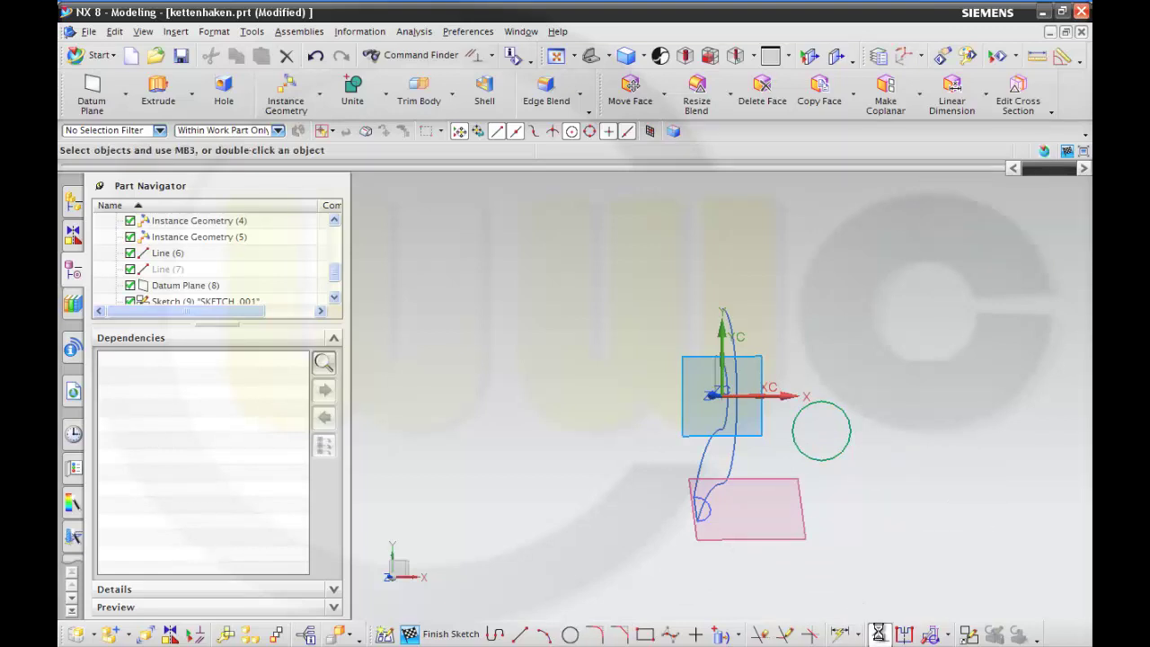
pyautogui.click(724, 430)
pyautogui.click(818, 399)
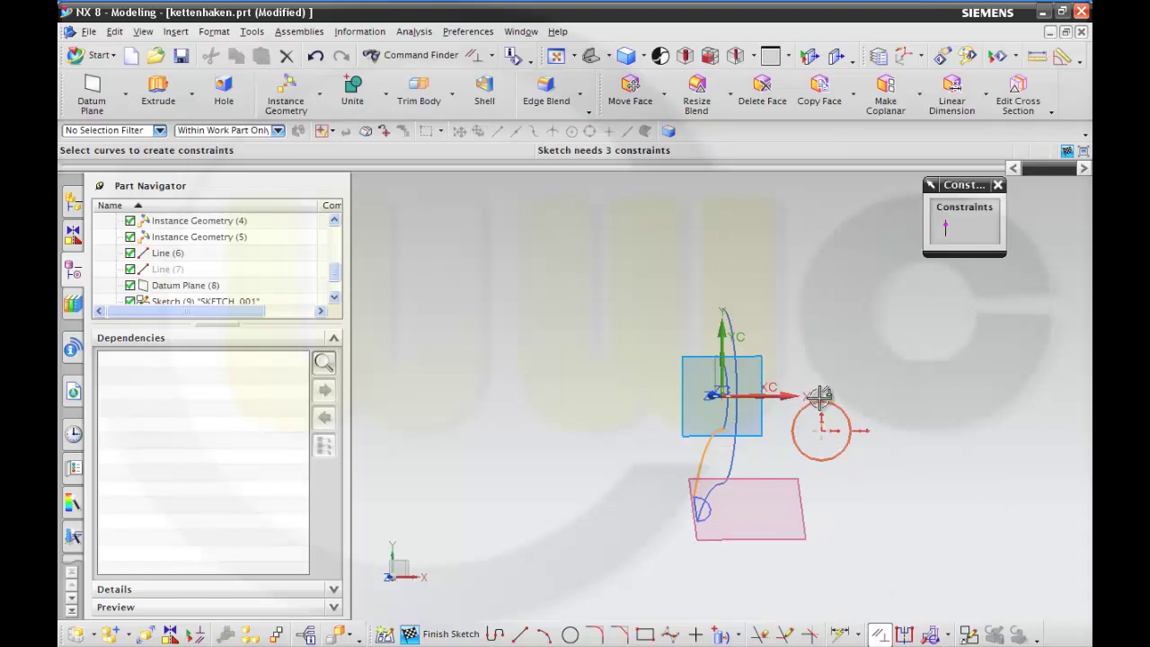
pyautogui.click(945, 229)
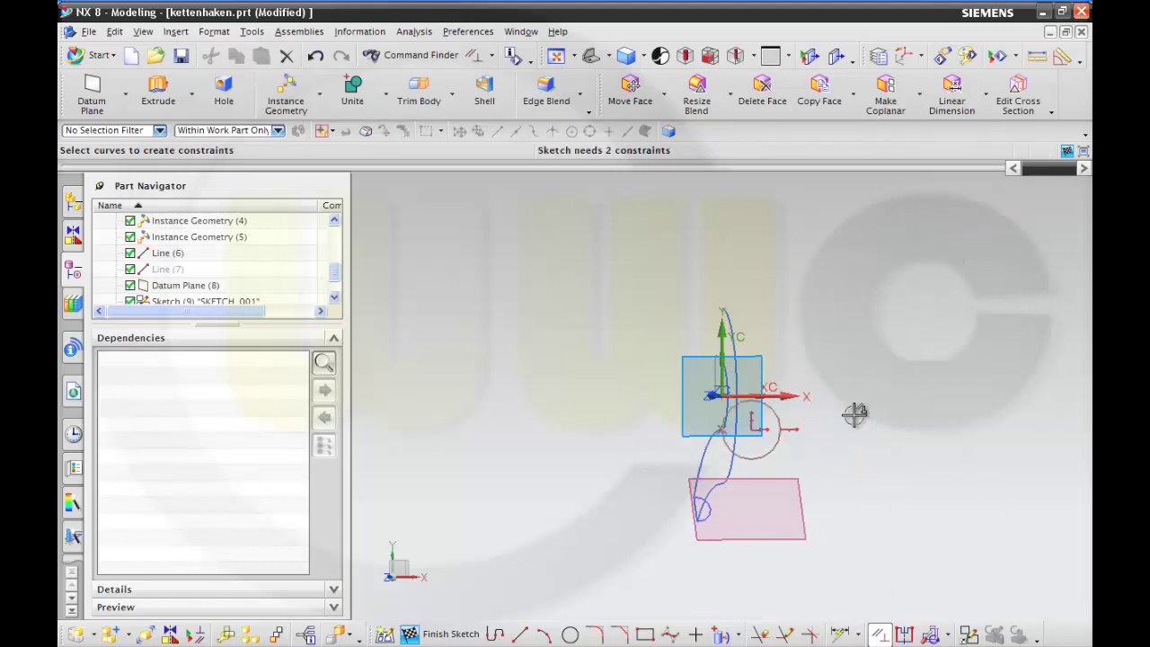
# - Constrain the circle to pass through the outer hook curve's arc end point on the sketch plane as well
pyautogui.click(753, 458)
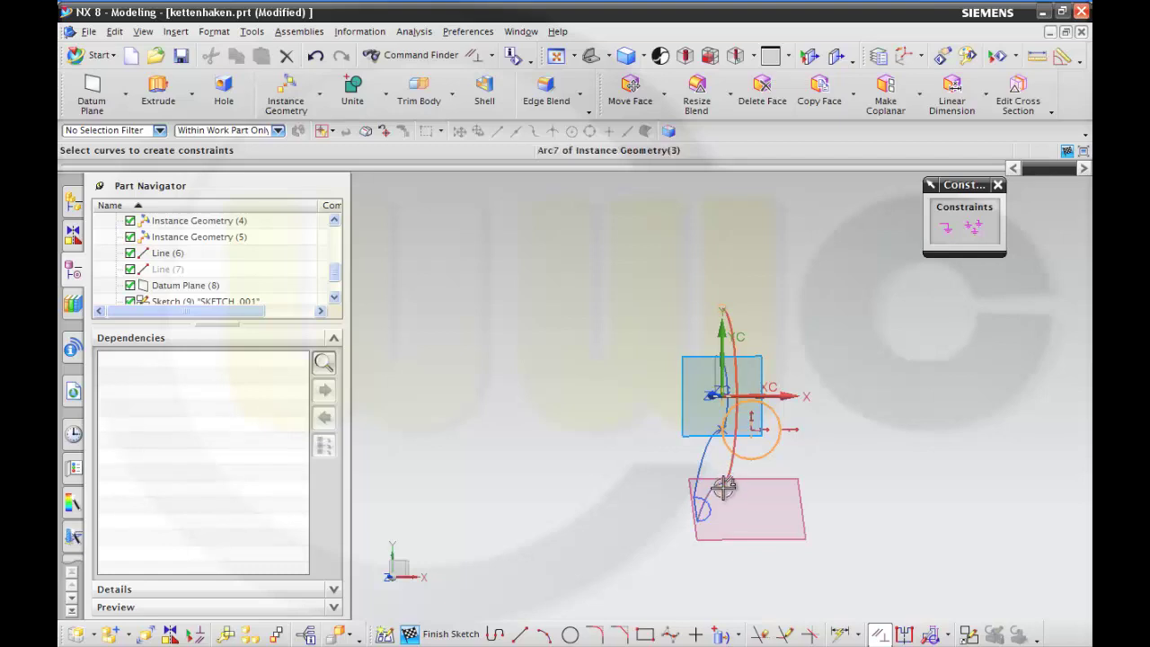
pyautogui.click(726, 488)
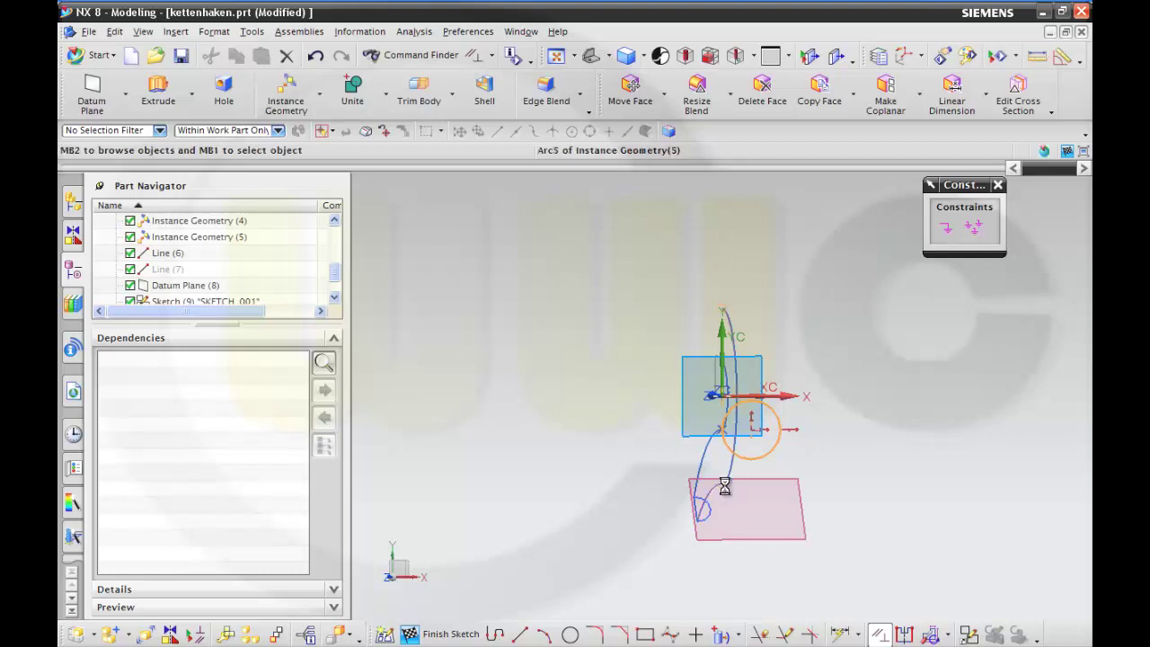
pyautogui.click(802, 492)
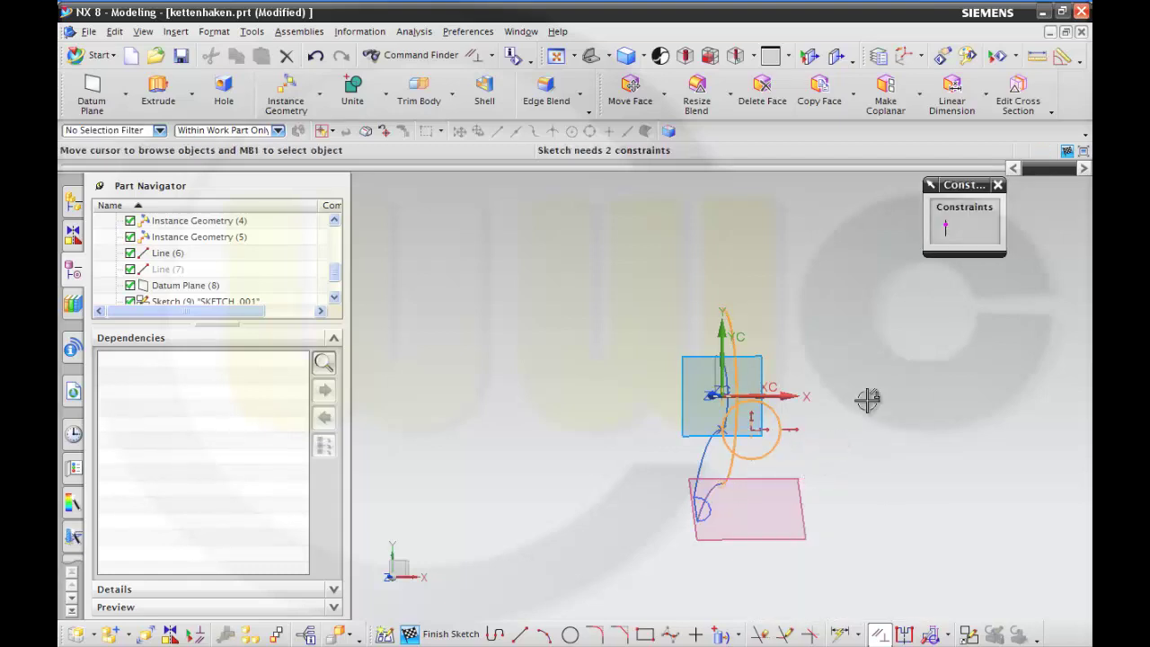
pyautogui.click(947, 230)
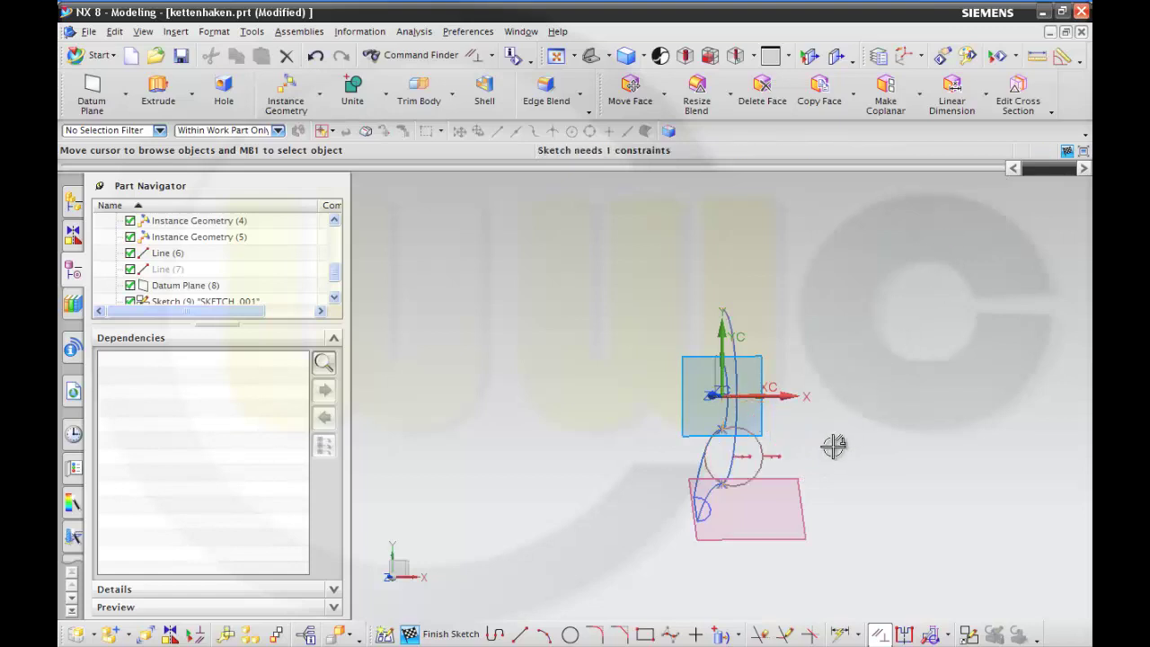
# - Constrain the circle's centre onto the sketch's Y axis with a Point on Curve constraint
pyautogui.moveTo(819, 446); pyautogui.dragTo(803, 449, button='middle')
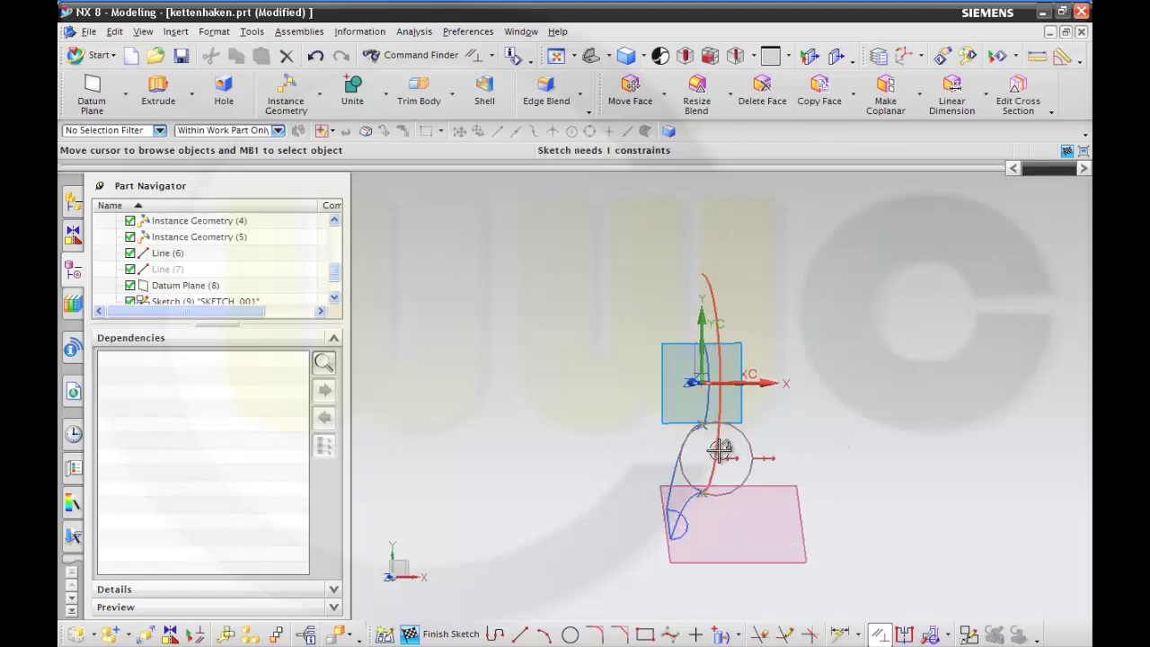
pyautogui.click(722, 460)
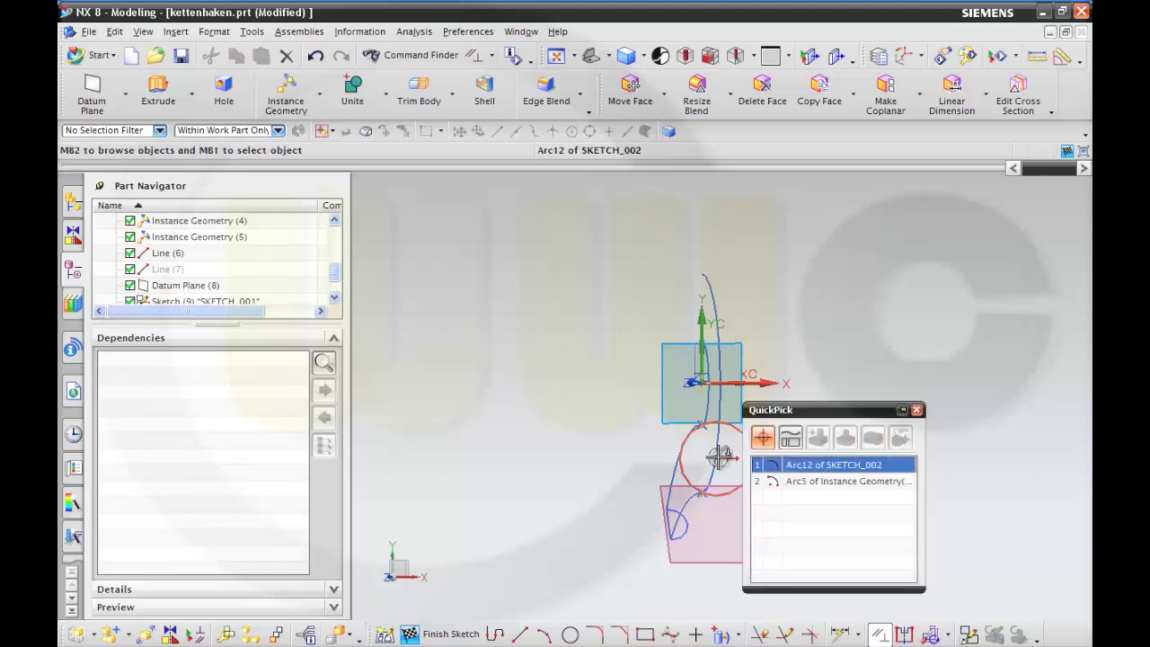
pyautogui.click(803, 466)
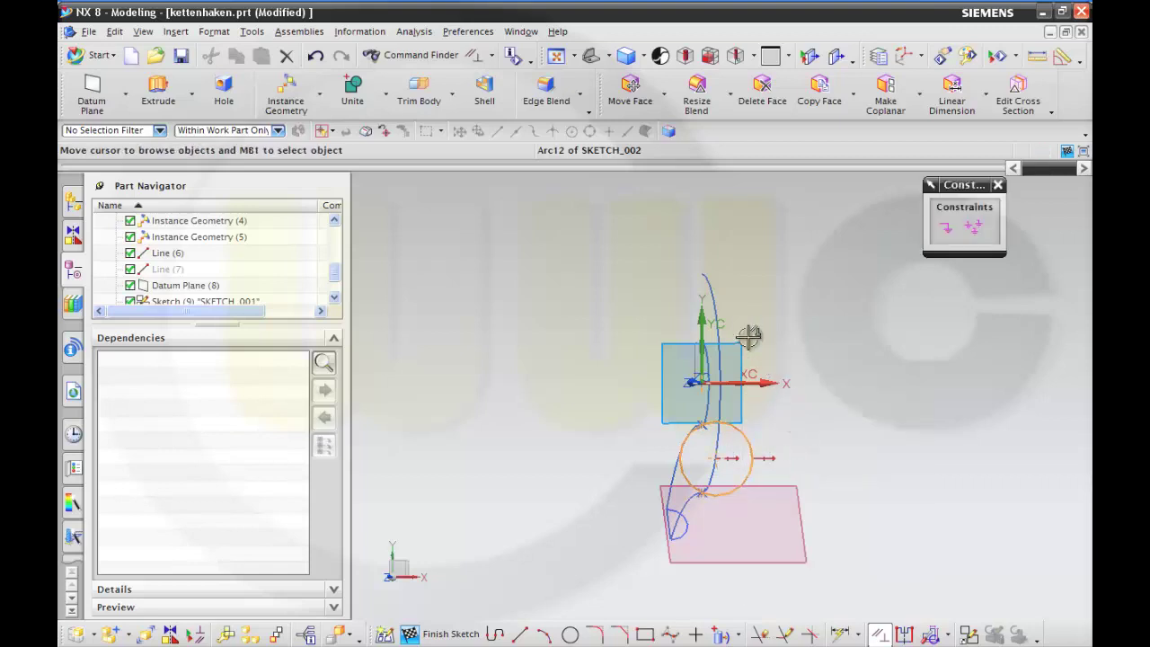
pyautogui.click(704, 316)
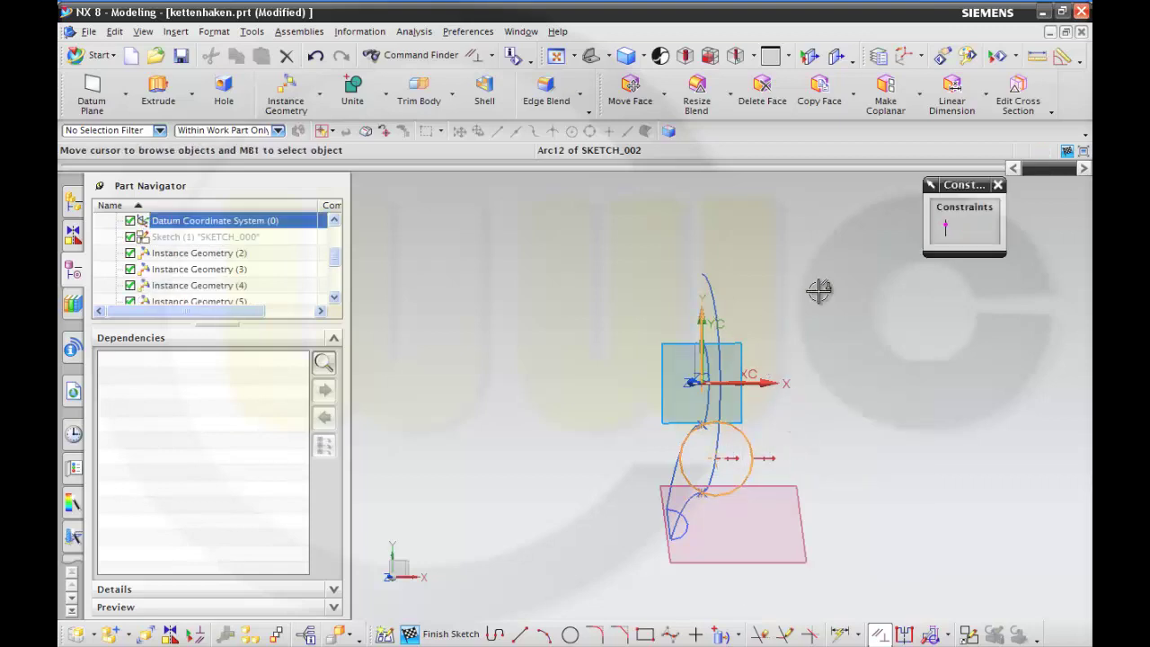
pyautogui.click(946, 227)
# - Draw horizontal, 321° and downward vertical lines from the circle's centre past its edge, and extend the vertical line to the circle's opposite side
pyautogui.moveTo(825, 416)
pyautogui.mouseDown(button='middle')
pyautogui.moveTo(832, 395)
pyautogui.moveTo(761, 427)
pyautogui.moveTo(778, 415)
pyautogui.mouseUp(button='middle')
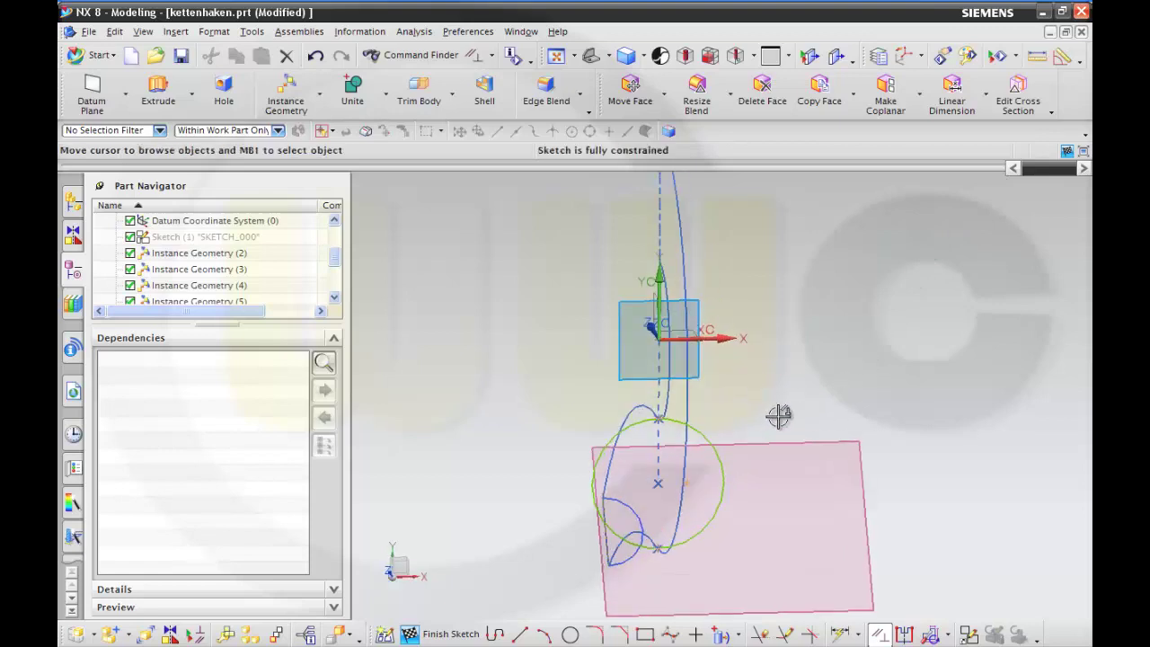
pyautogui.click(520, 635)
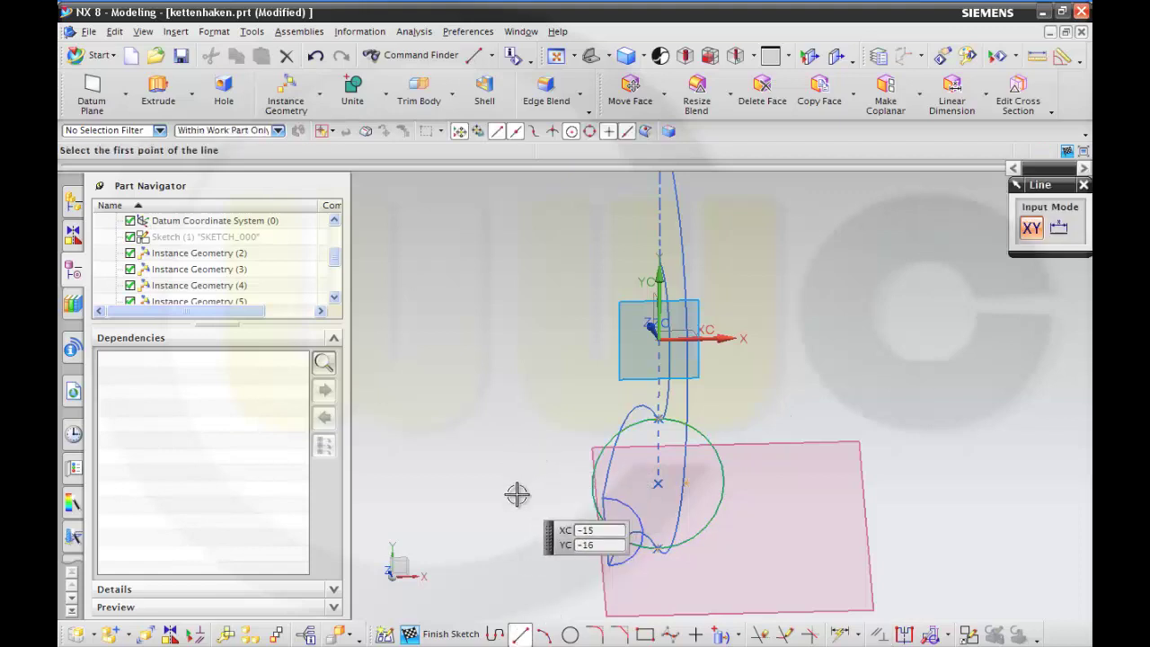
pyautogui.click(657, 484)
pyautogui.click(762, 483)
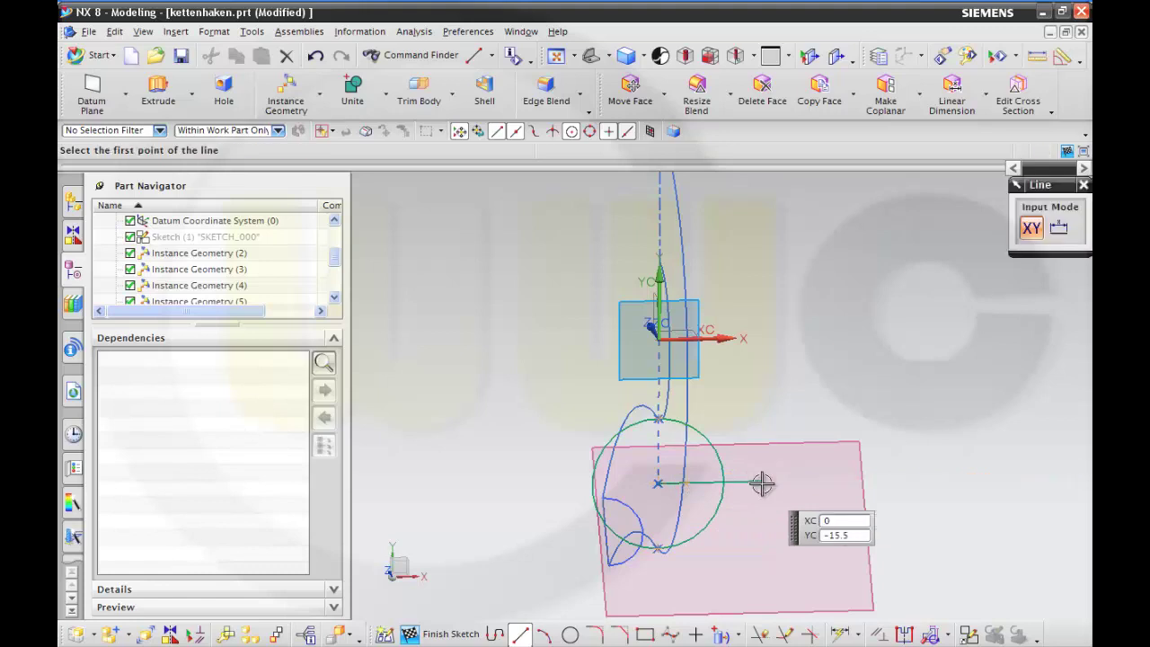
pyautogui.click(658, 483)
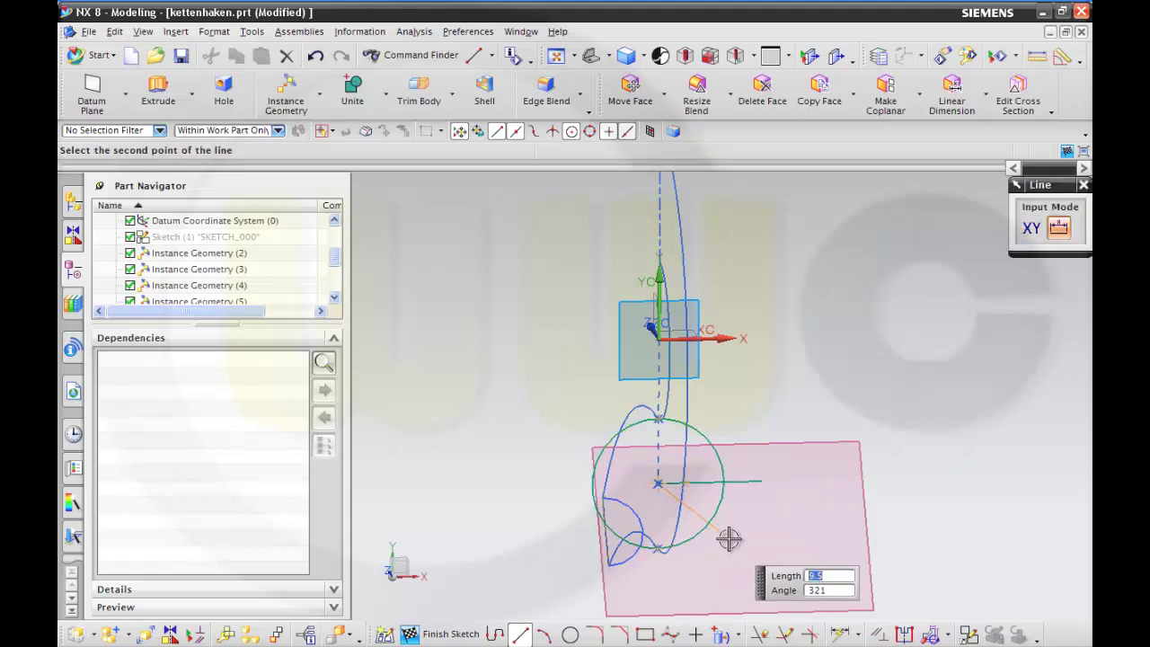
pyautogui.press('Escape')
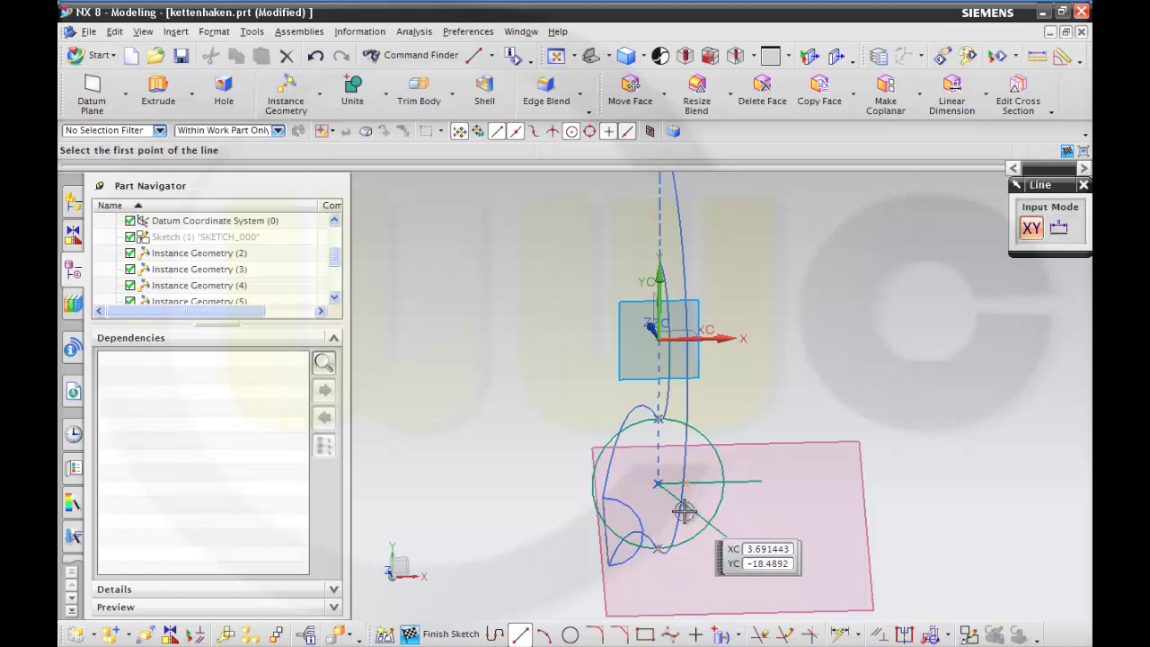
pyautogui.click(657, 484)
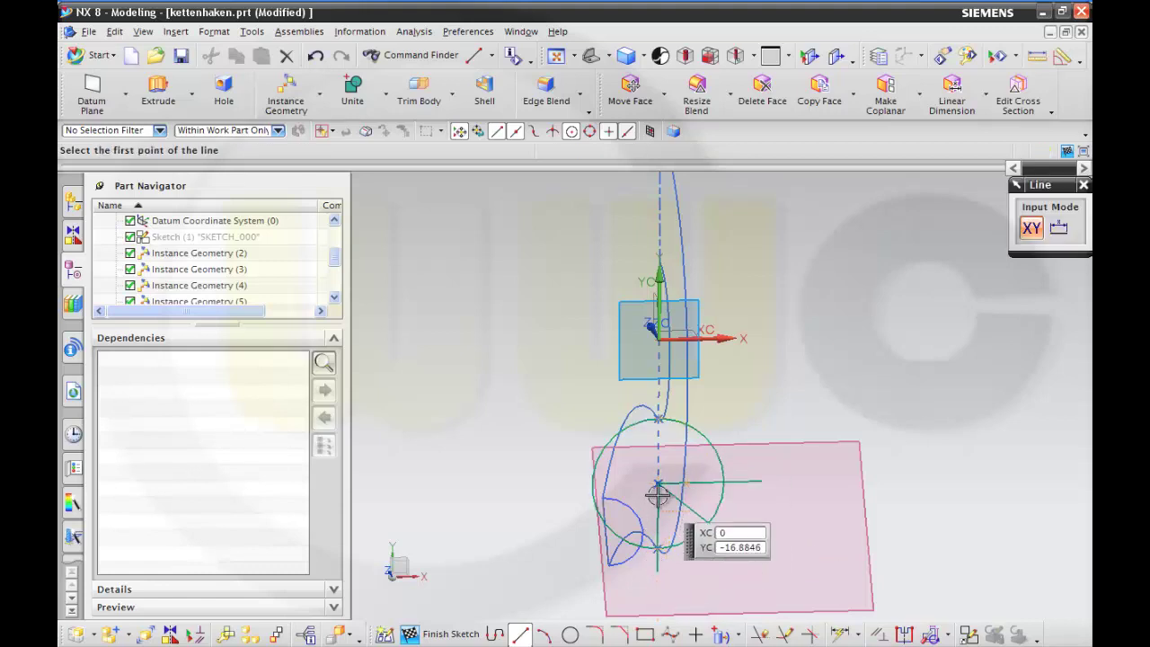
pyautogui.click(785, 635)
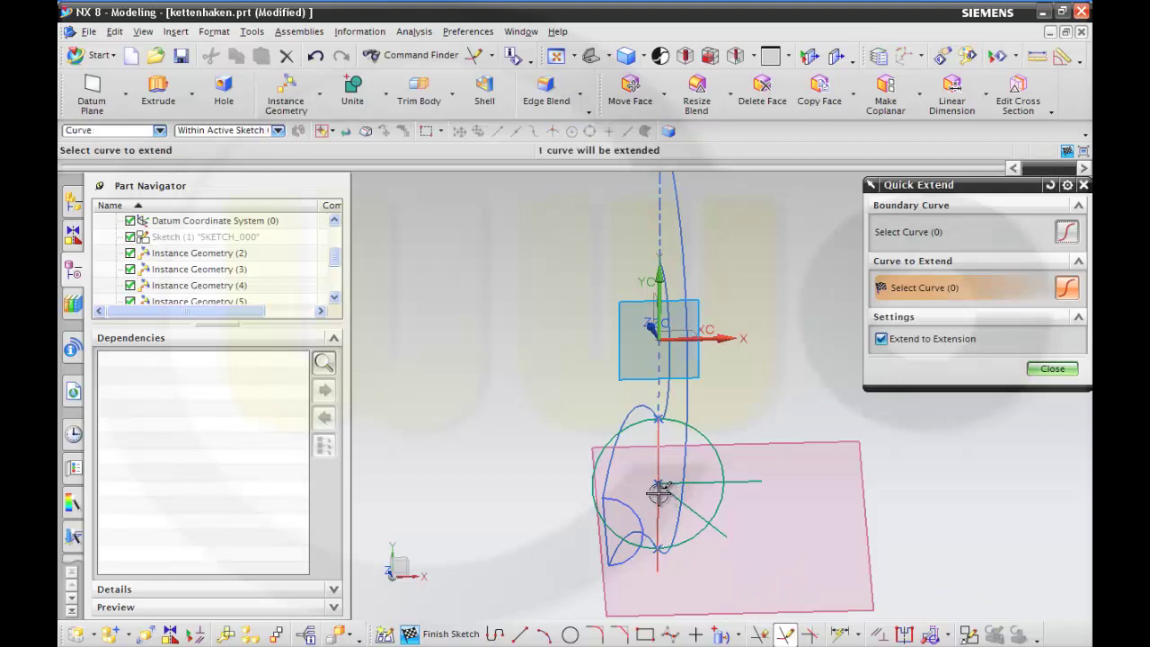
pyautogui.click(1048, 370)
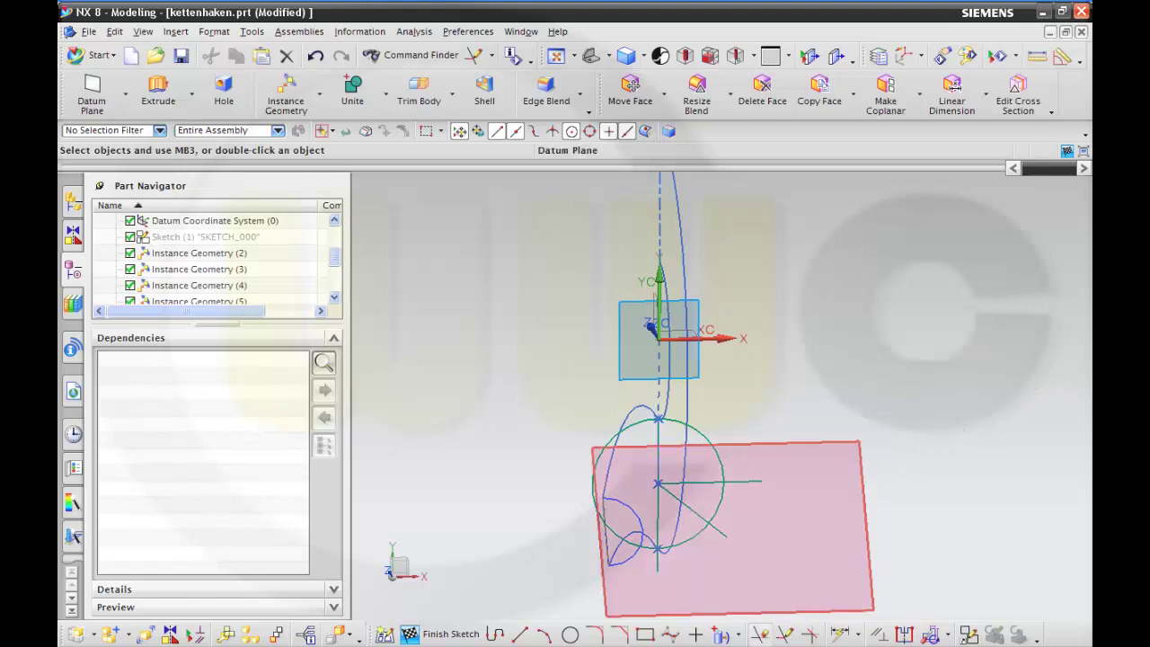
# - Trim away the circle's half on the negative X side and the ends of all three lines protruding beyond the arc
pyautogui.click(761, 635)
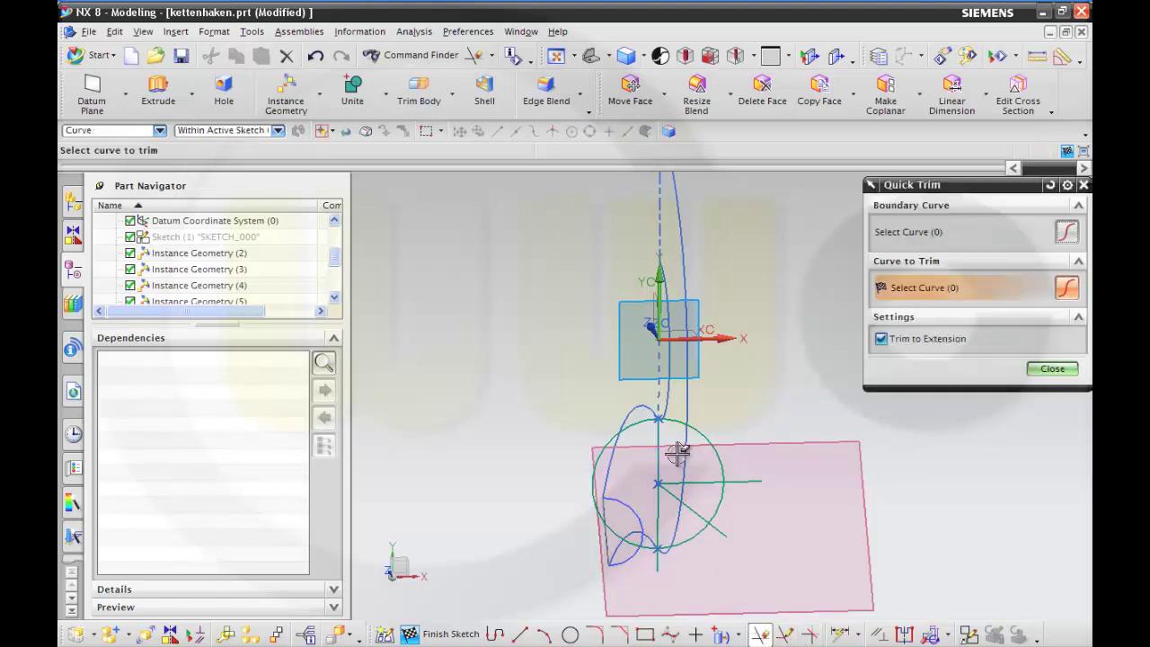
pyautogui.click(642, 424)
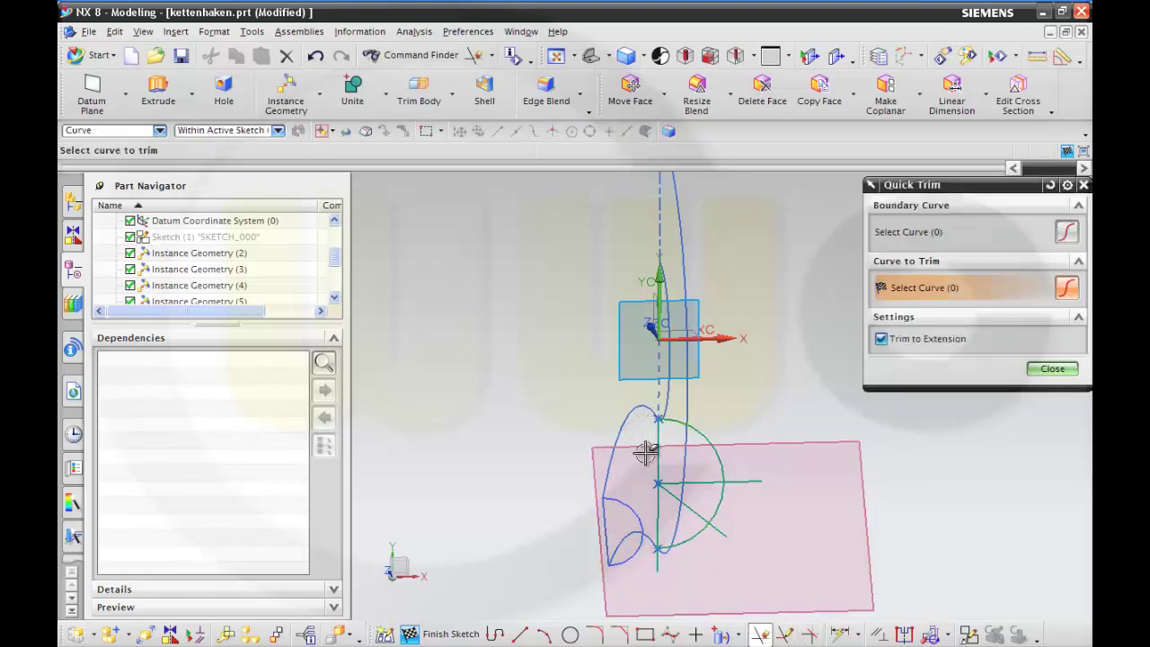
pyautogui.click(656, 562)
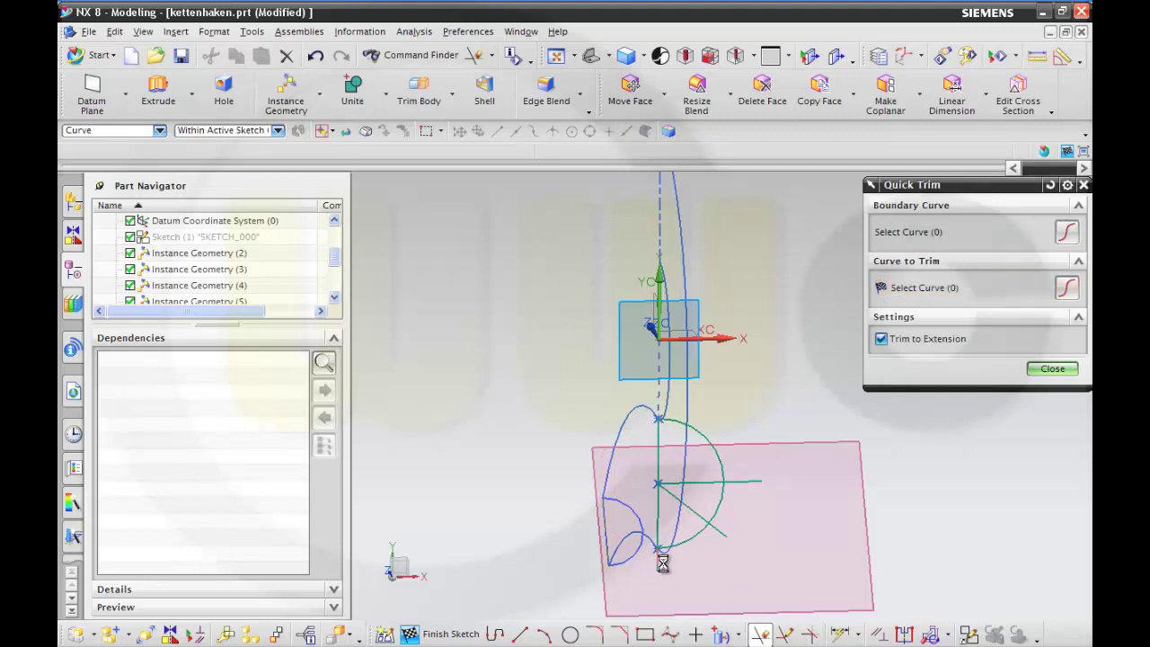
pyautogui.click(724, 537)
pyautogui.click(755, 481)
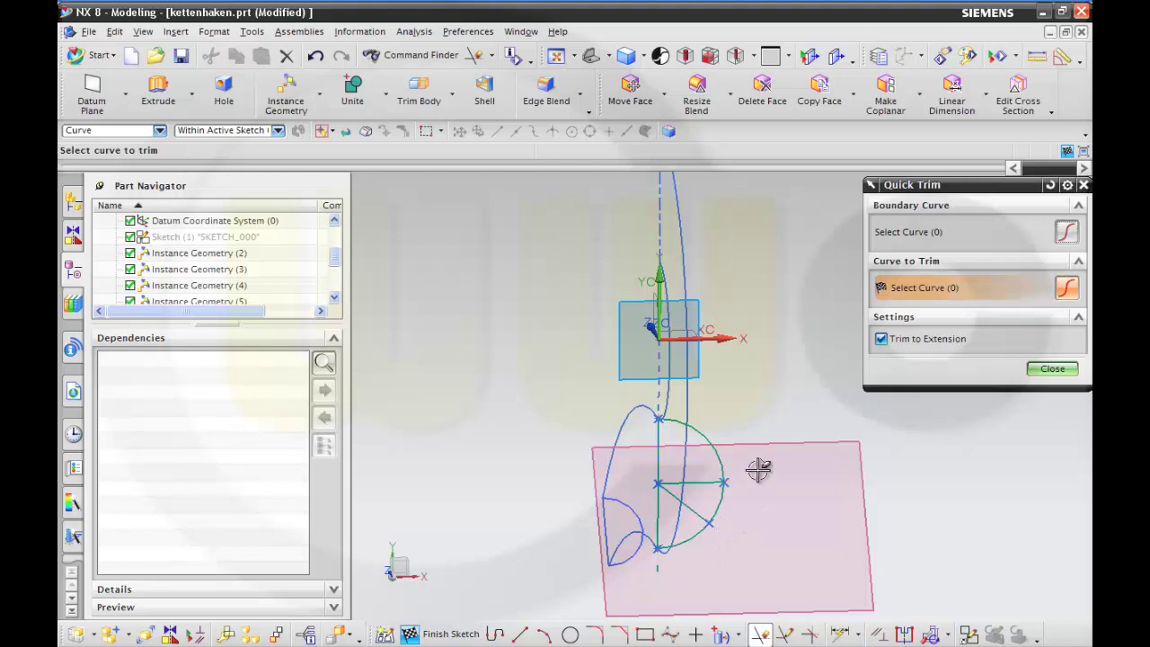
pyautogui.click(1052, 369)
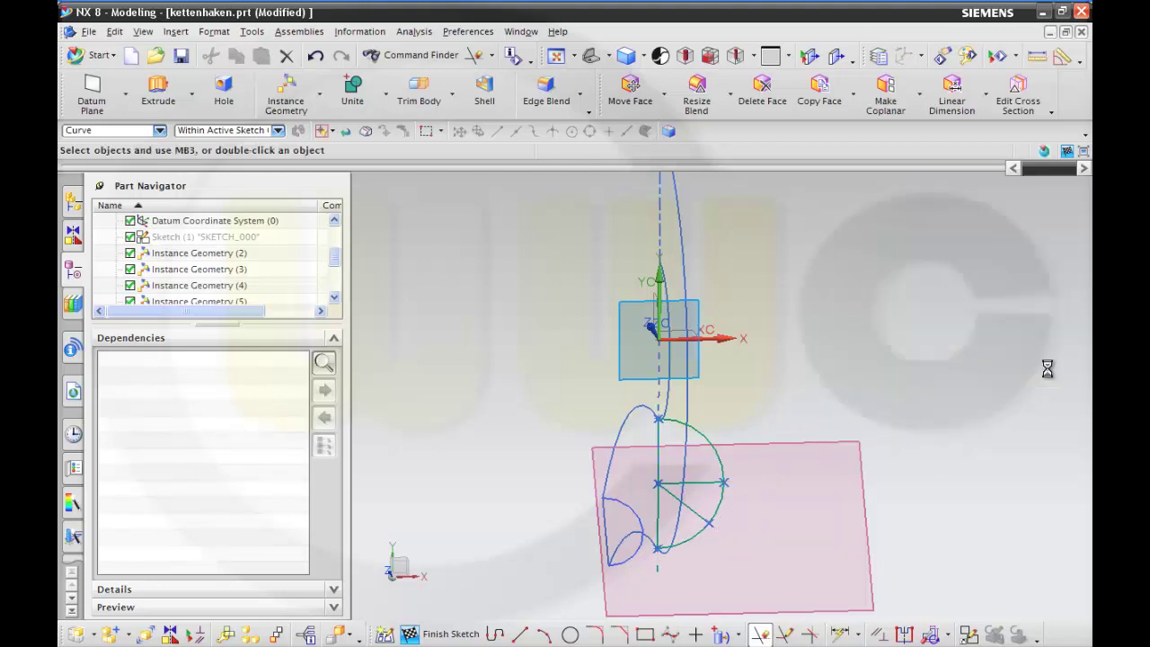
# - Convert the horizontal, angled and vertical lines inside the hook bend semicircle to reference lines
pyautogui.moveTo(917, 454)
pyautogui.mouseDown(button='middle')
pyautogui.moveTo(901, 434)
pyautogui.moveTo(905, 452)
pyautogui.mouseUp(button='middle')
pyautogui.rightClick(694, 483)
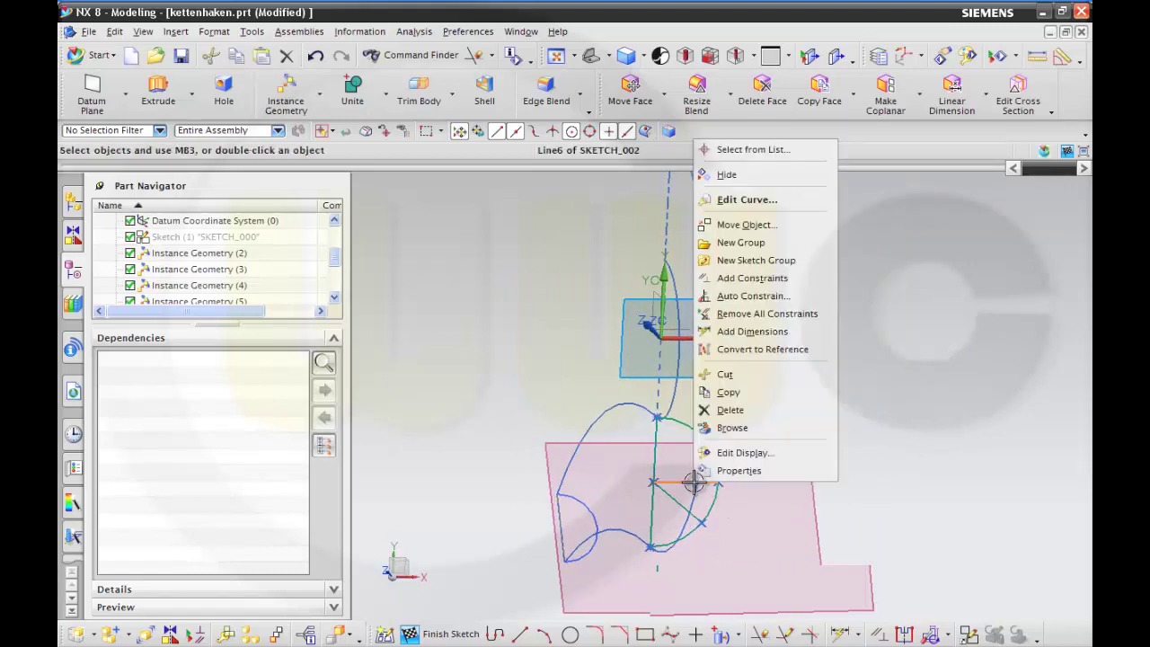
pyautogui.click(755, 350)
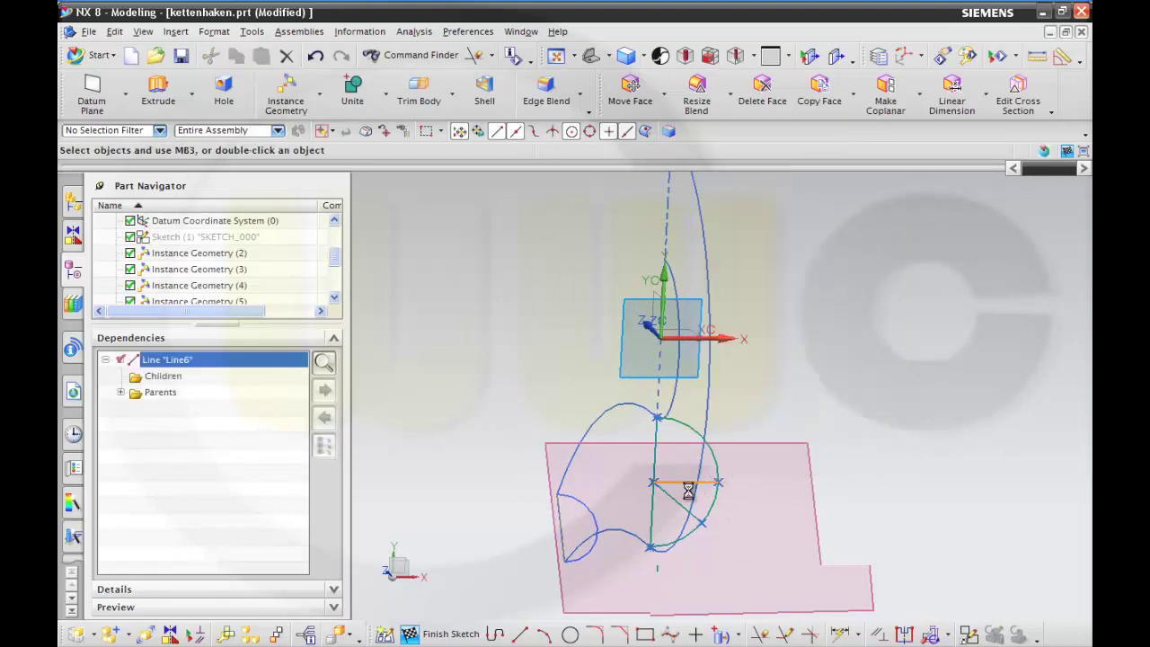
pyautogui.rightClick(678, 506)
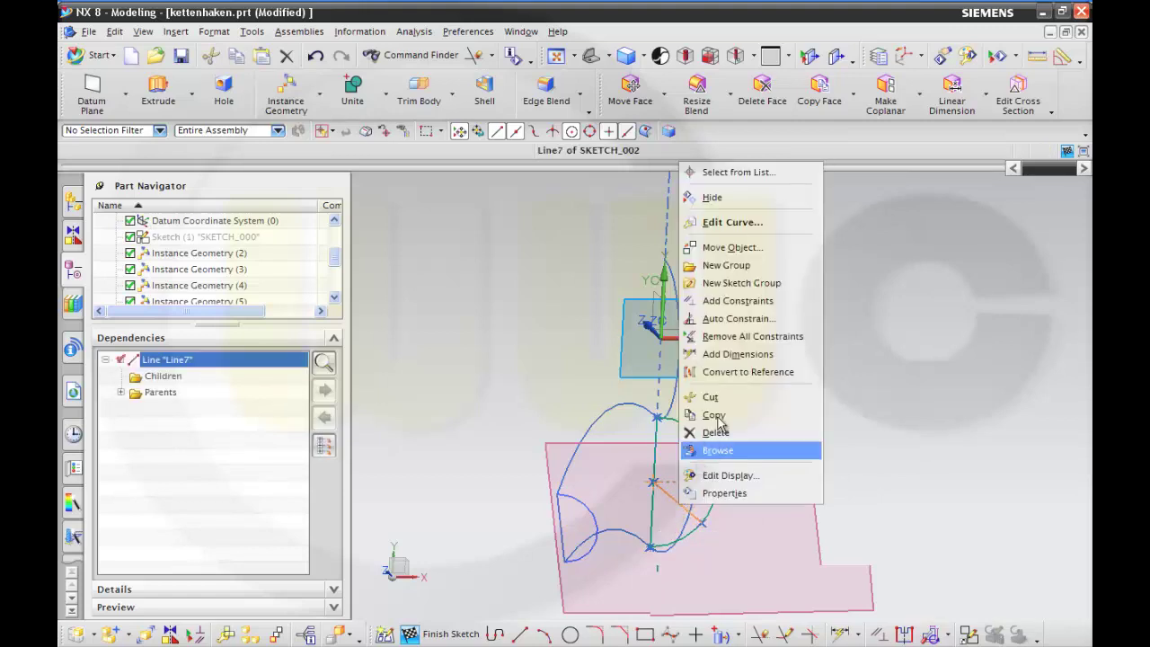
pyautogui.click(737, 372)
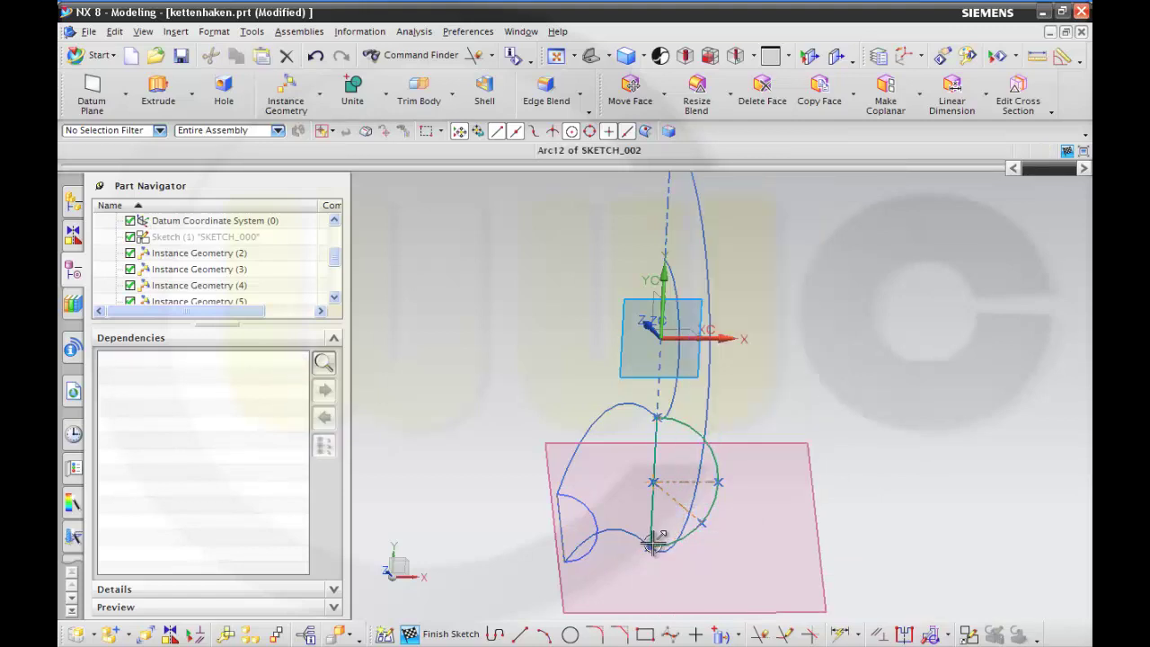
pyautogui.rightClick(661, 526)
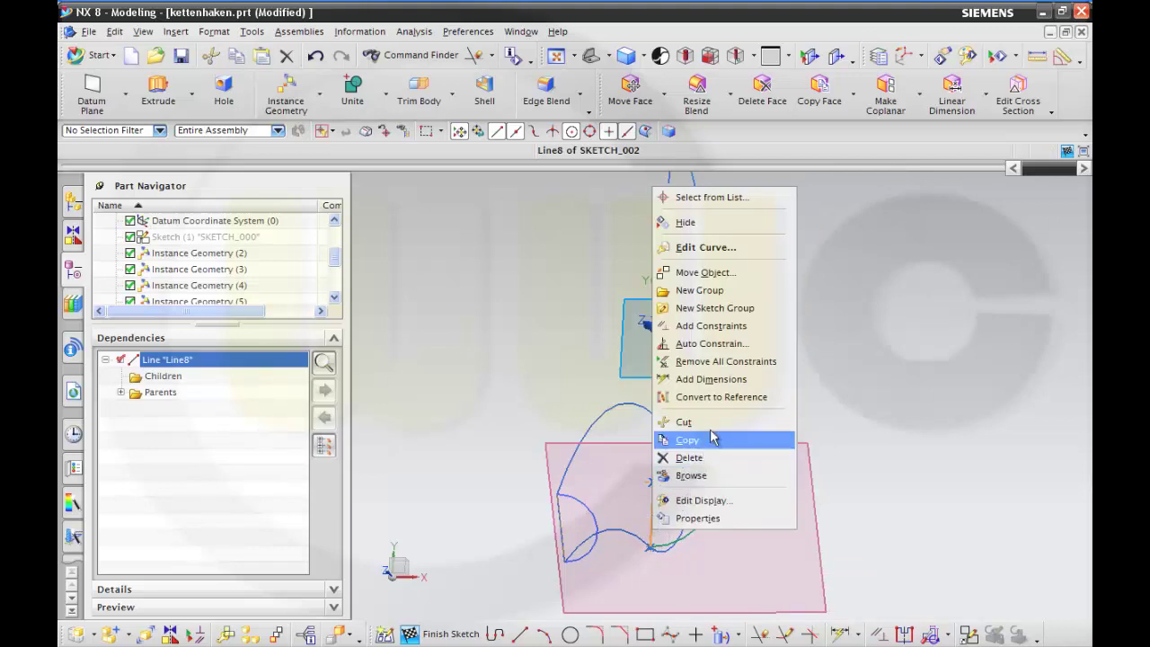
pyautogui.click(722, 397)
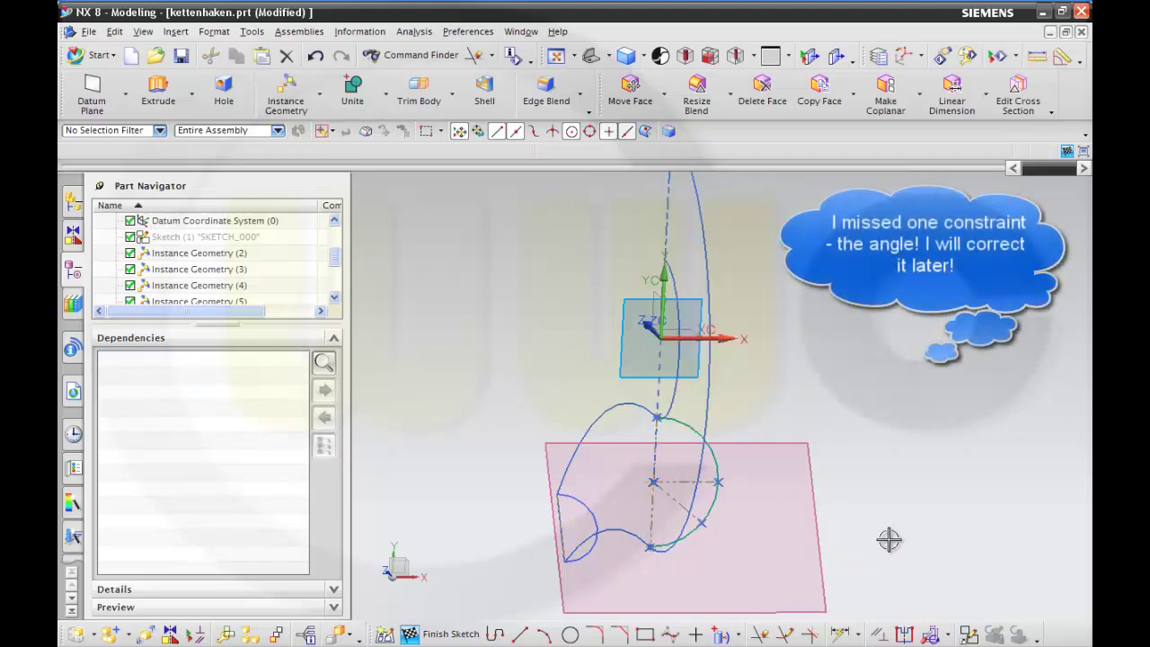
# - Draw a centre-based arc, radius 7 and sweep 51°, from the semicircle's lower end to the angled reference line's end point
pyautogui.moveTo(888, 536)
pyautogui.mouseDown(button='middle')
pyautogui.moveTo(839, 547)
pyautogui.moveTo(844, 526)
pyautogui.moveTo(836, 544)
pyautogui.mouseUp(button='middle')
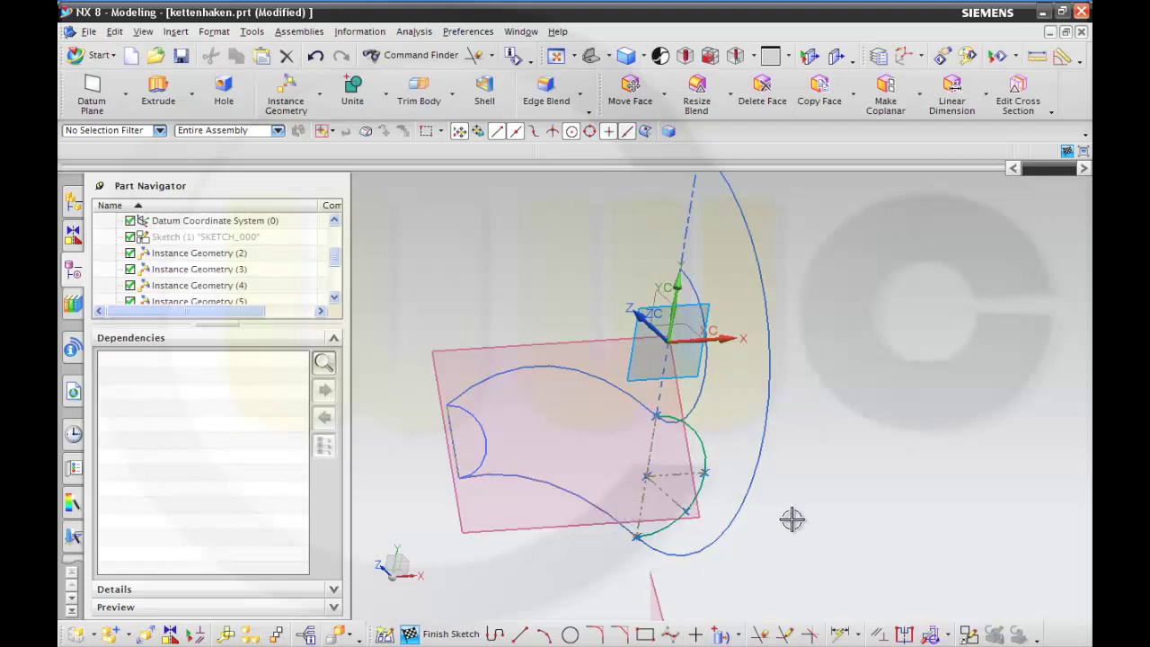
pyautogui.click(545, 636)
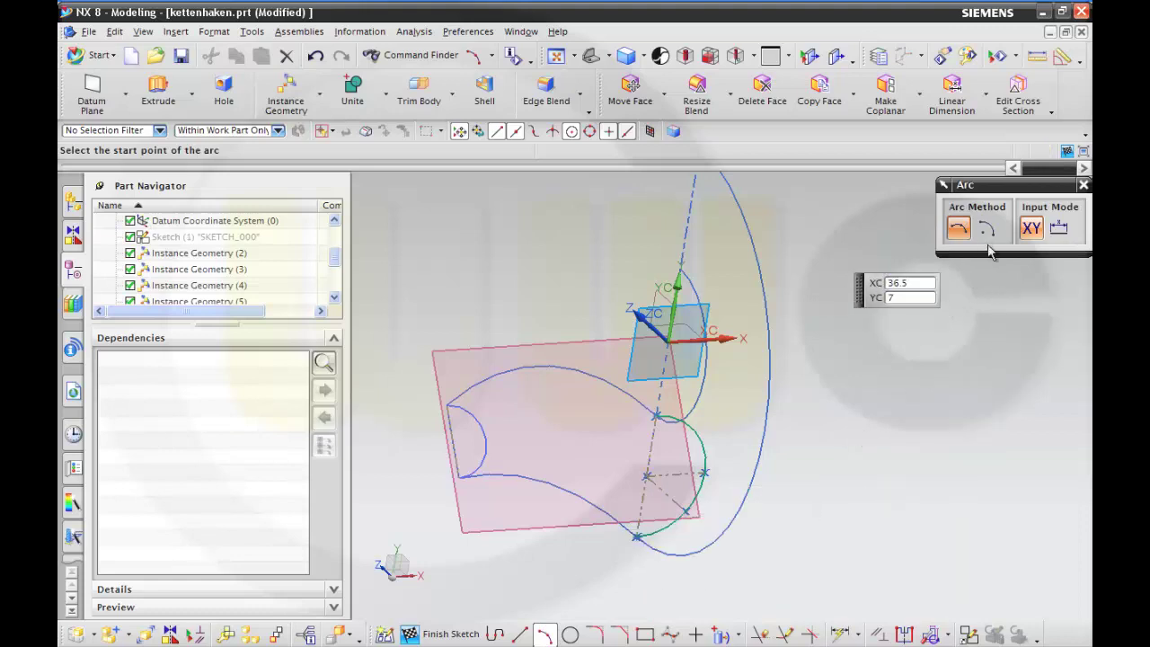
pyautogui.click(988, 235)
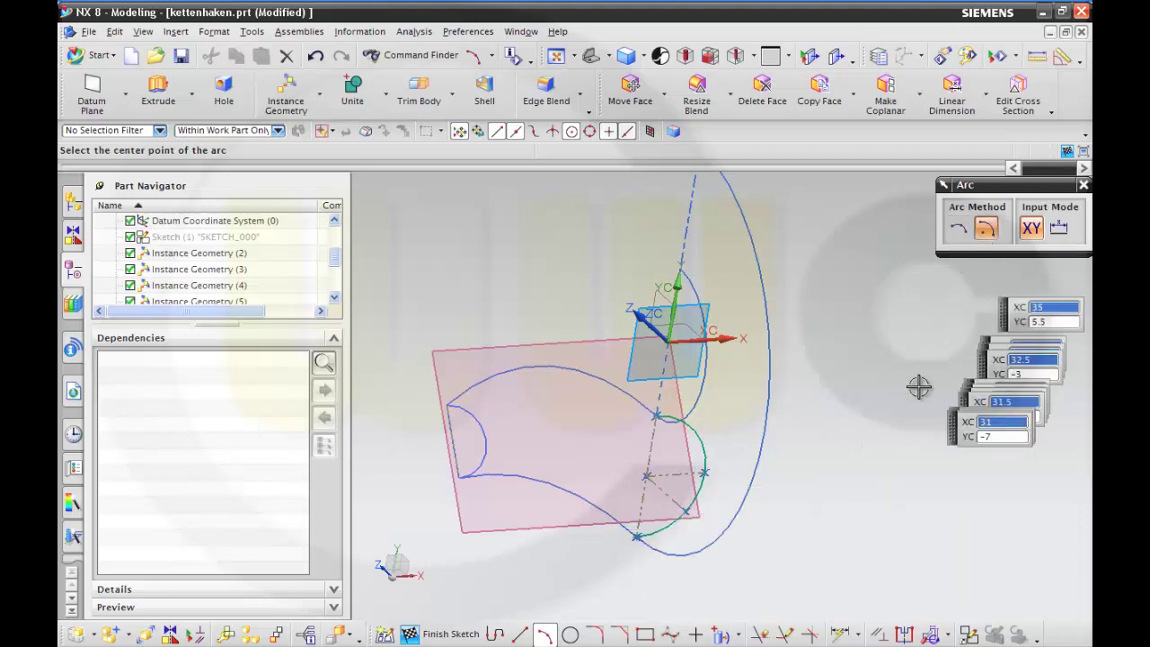
pyautogui.click(646, 476)
pyautogui.click(690, 484)
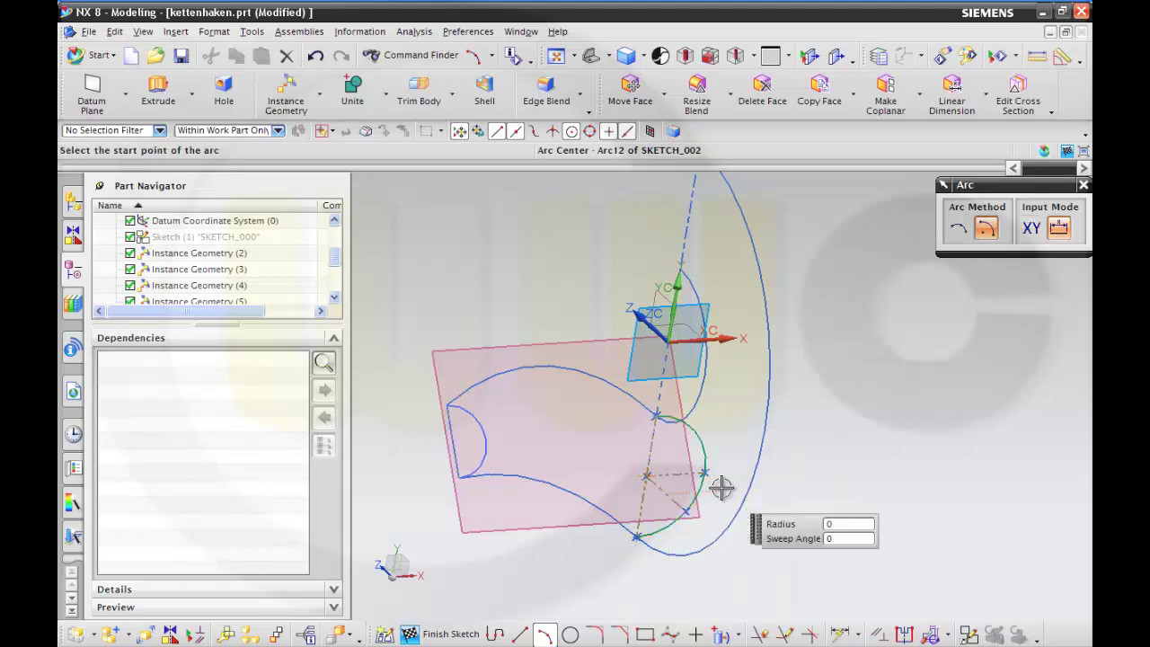
pyautogui.click(635, 537)
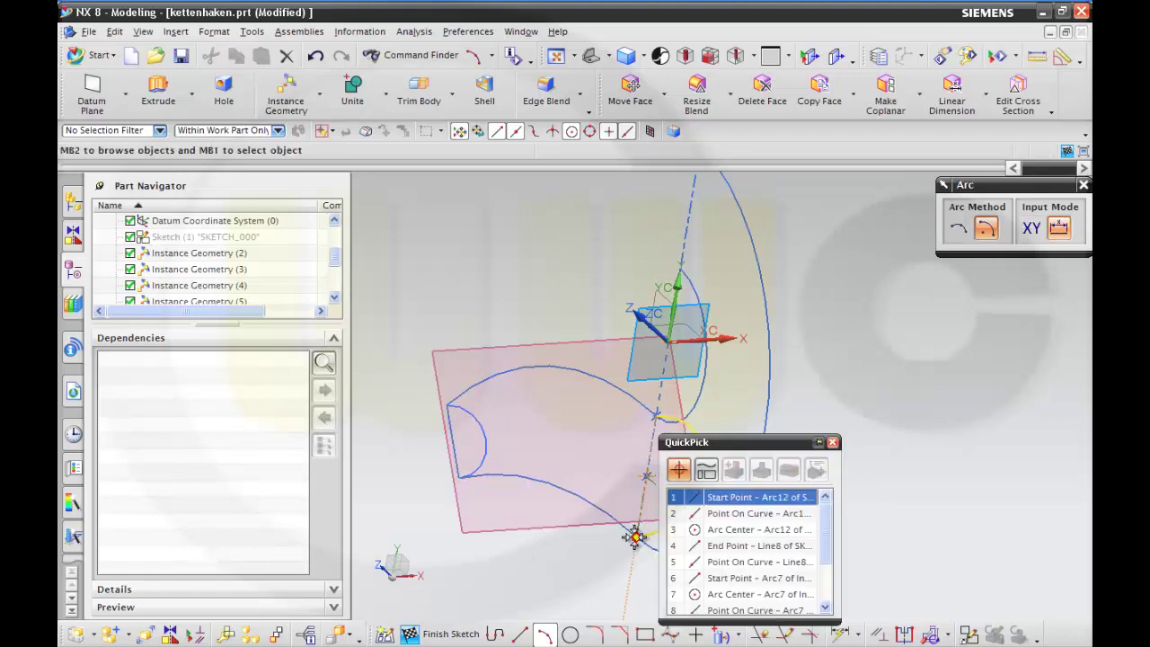
pyautogui.click(724, 498)
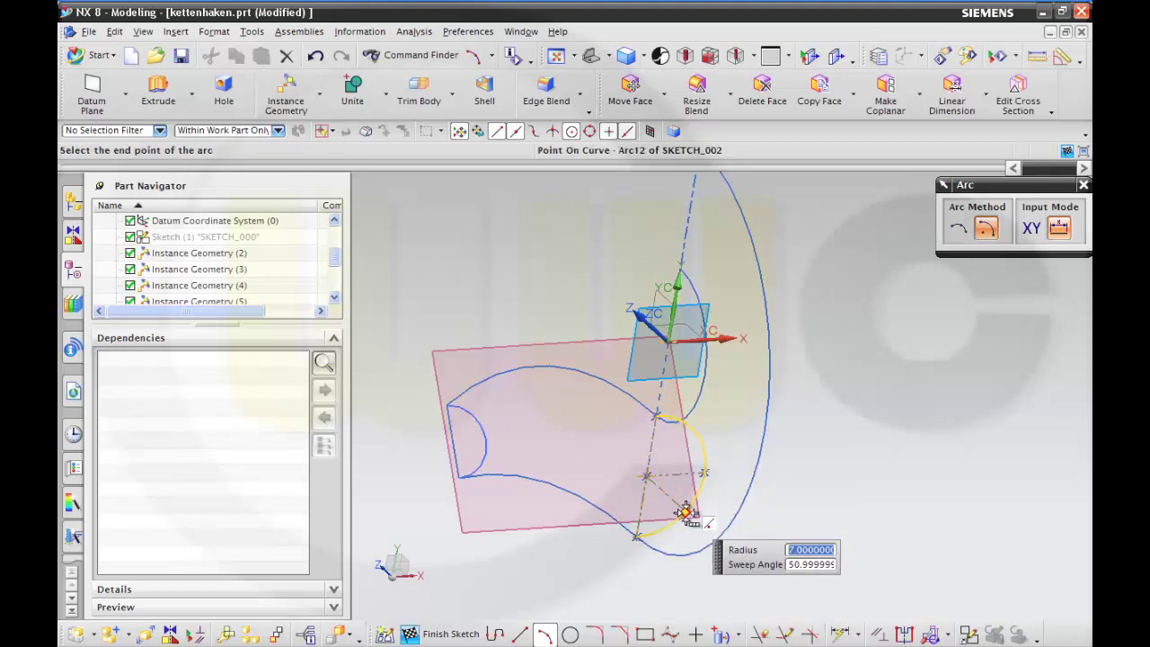
pyautogui.click(686, 513)
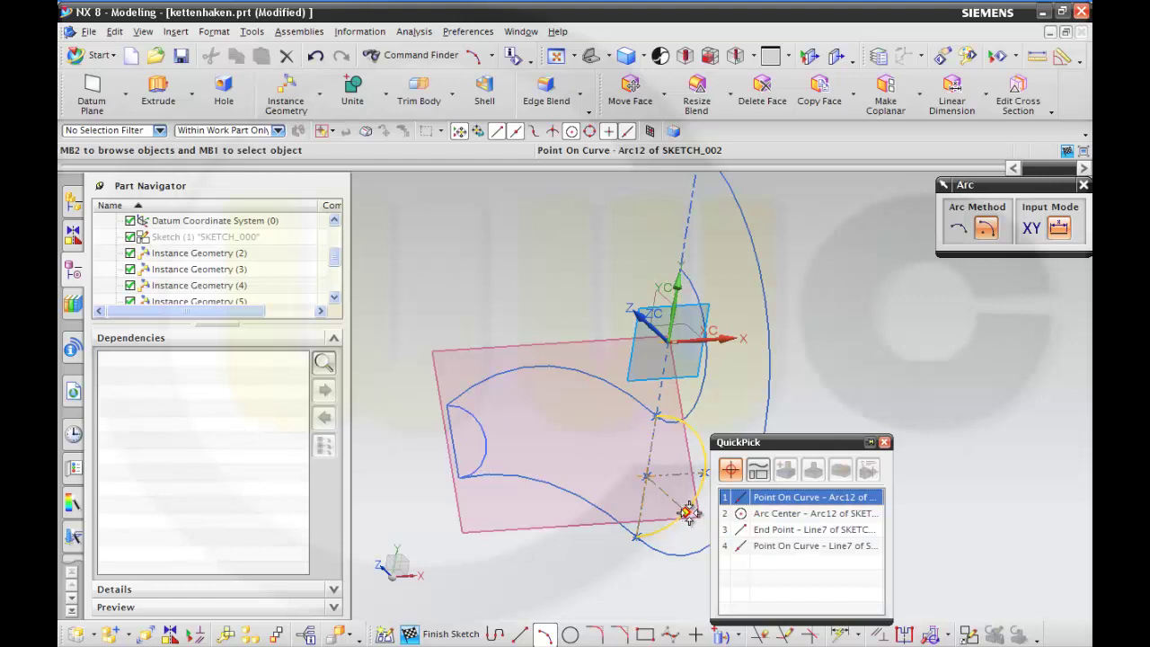
pyautogui.click(774, 531)
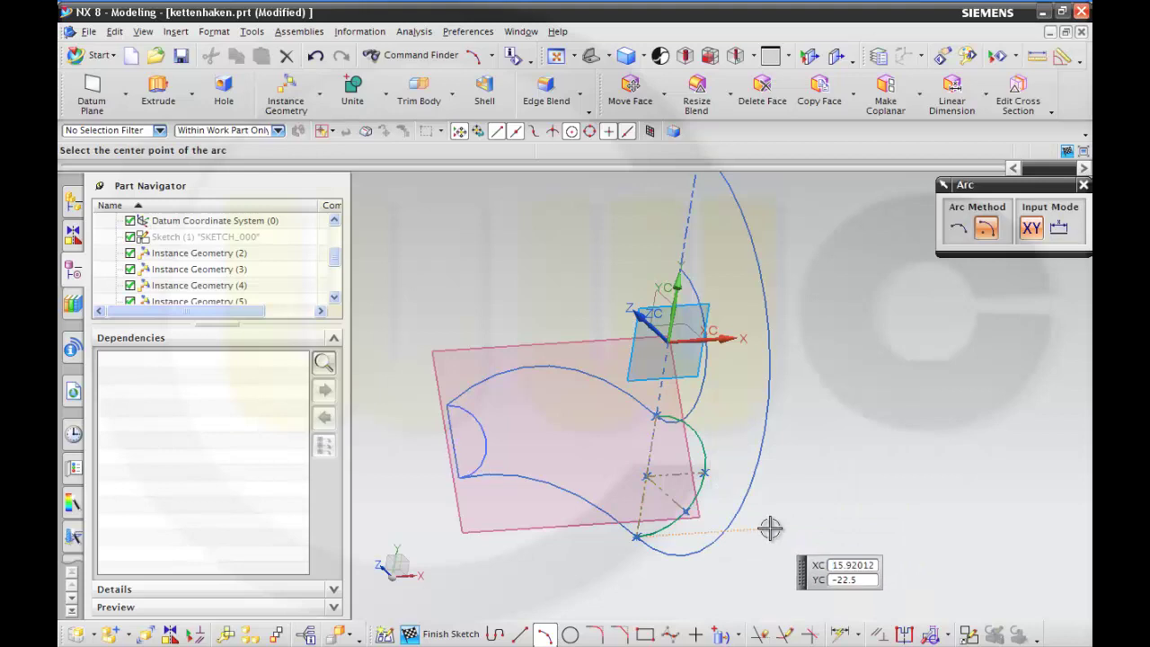
# - Draw a second arc, radius 7 and sweep 39°, about the same centre from the angled line's end to the horizontal line's end
pyautogui.click(648, 477)
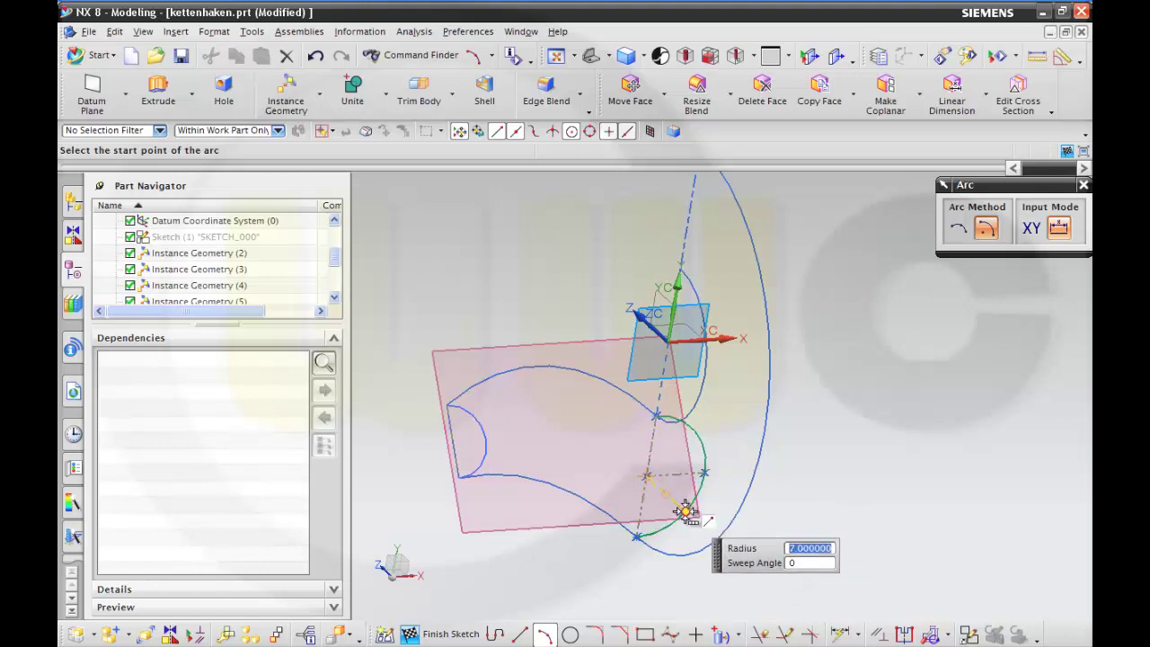
pyautogui.click(685, 512)
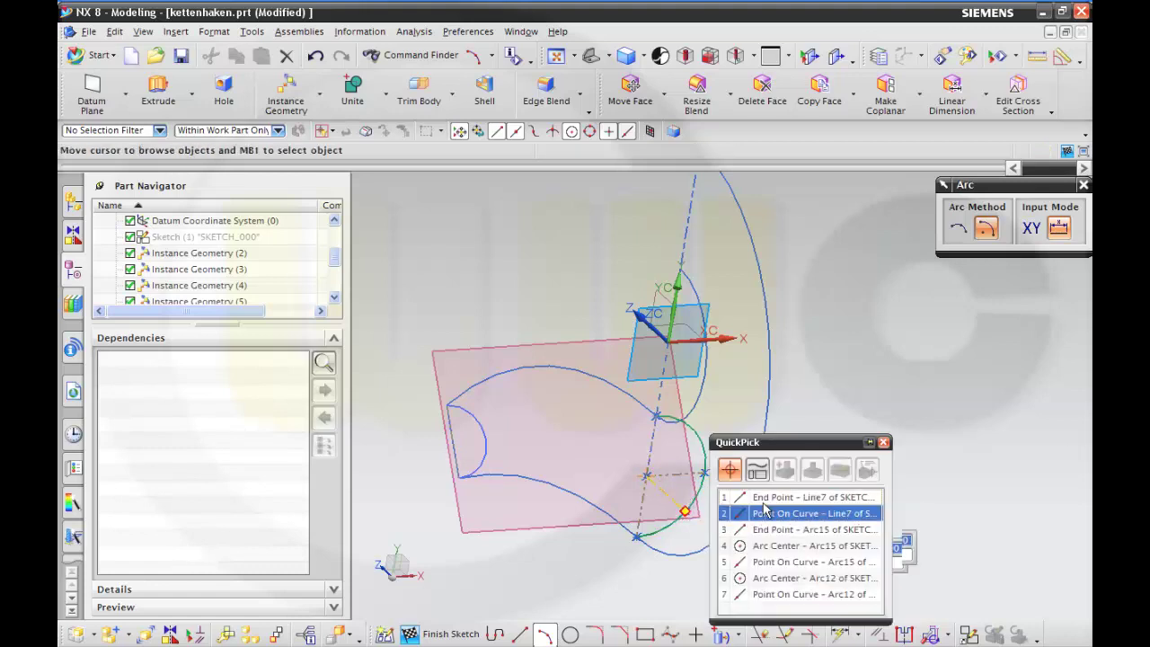
pyautogui.click(772, 497)
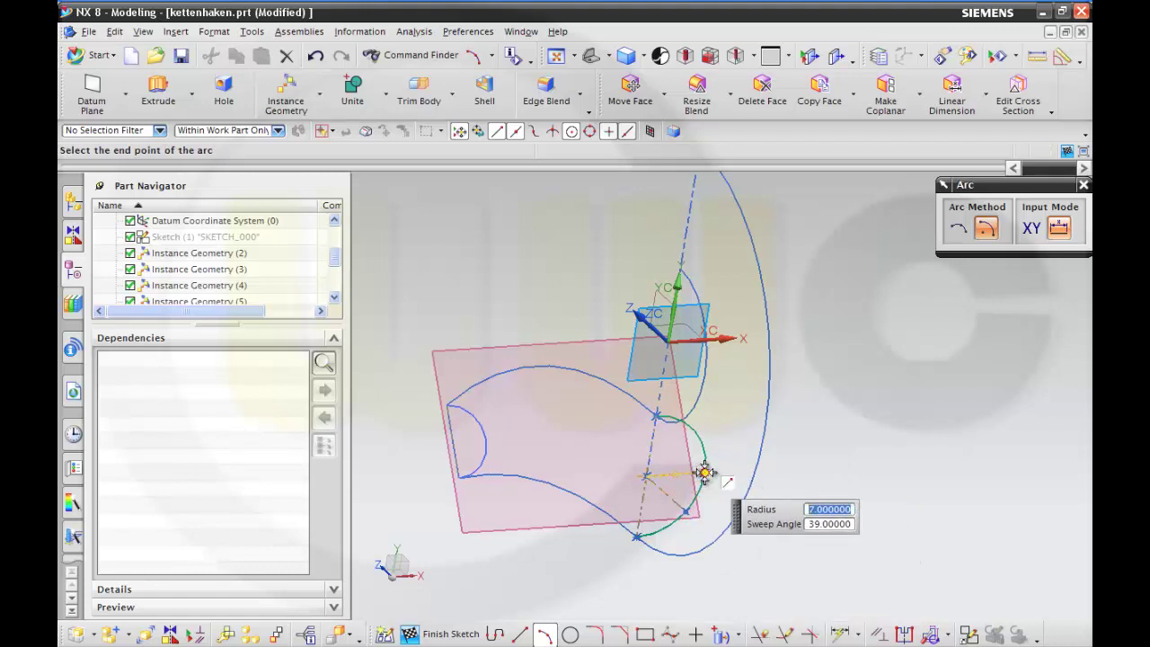
pyautogui.click(705, 474)
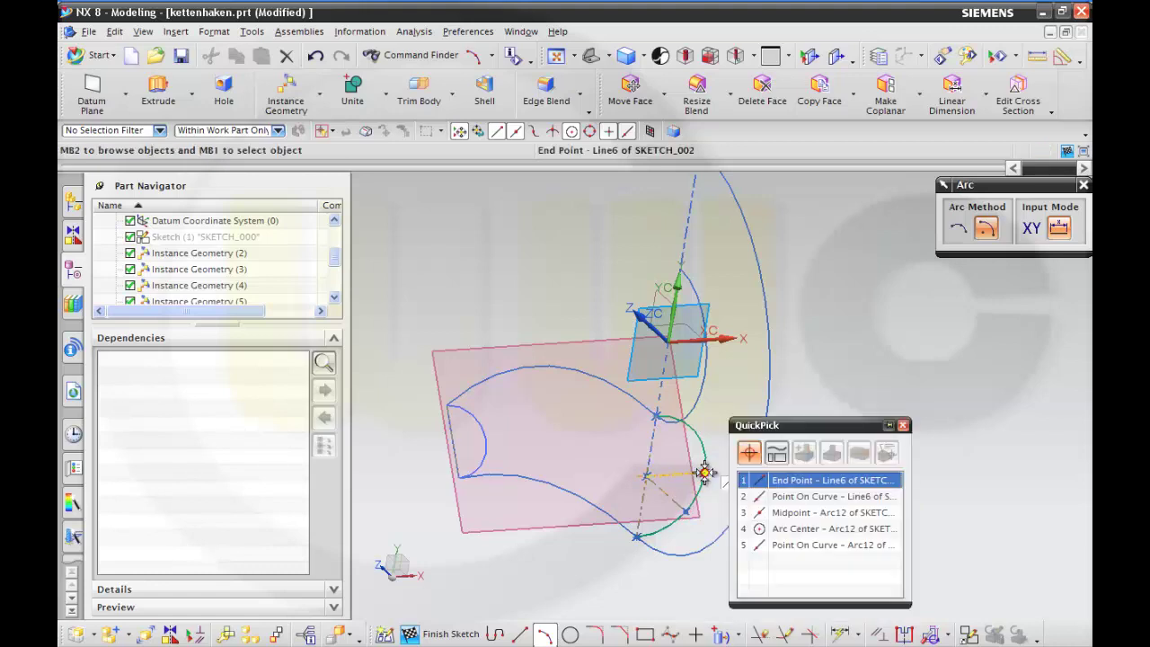
pyautogui.click(772, 477)
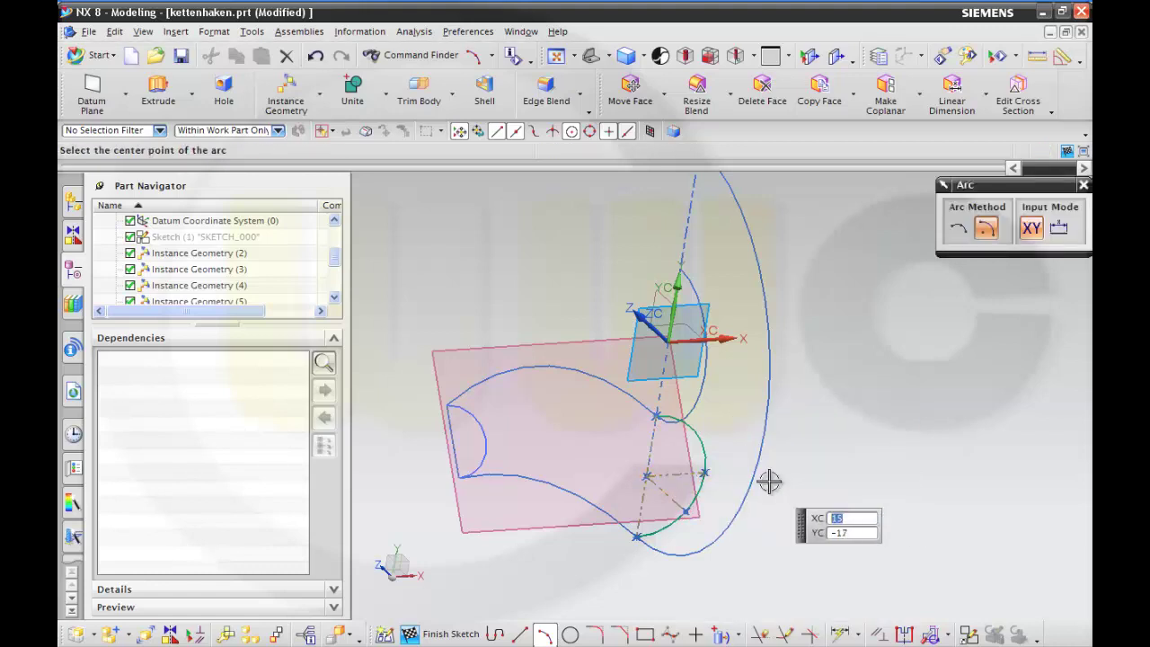
# - Draw a third radius 7 arc about the centre from the horizontal line's end to the semicircle's upper end, and finish the sketch
pyautogui.click(648, 475)
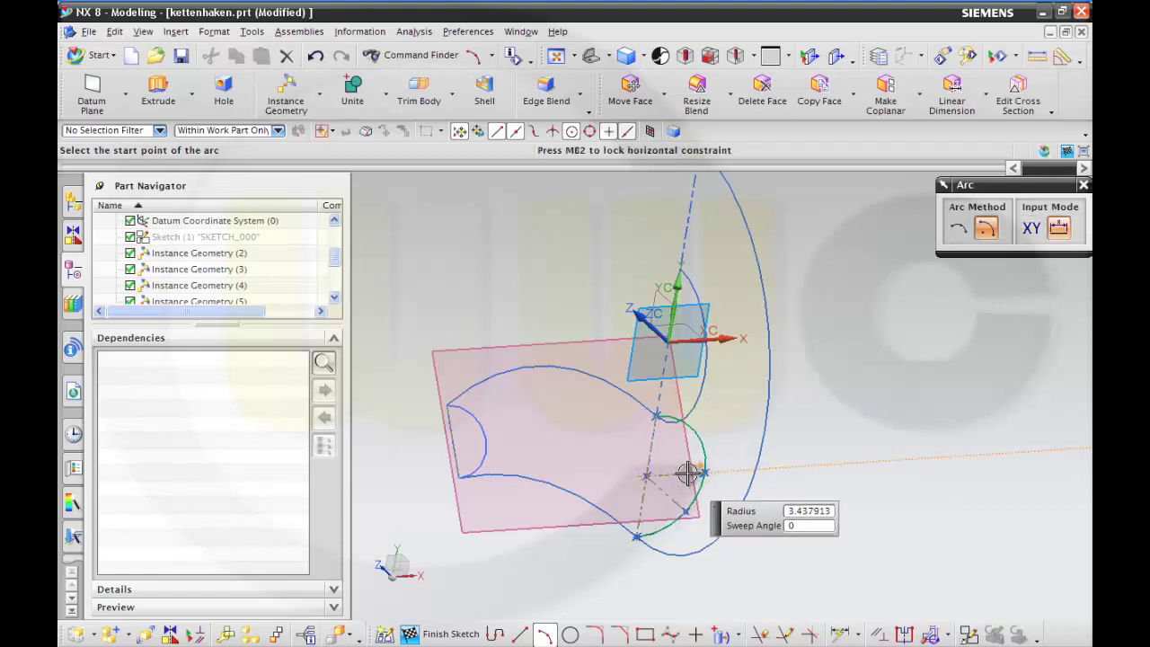
pyautogui.click(706, 474)
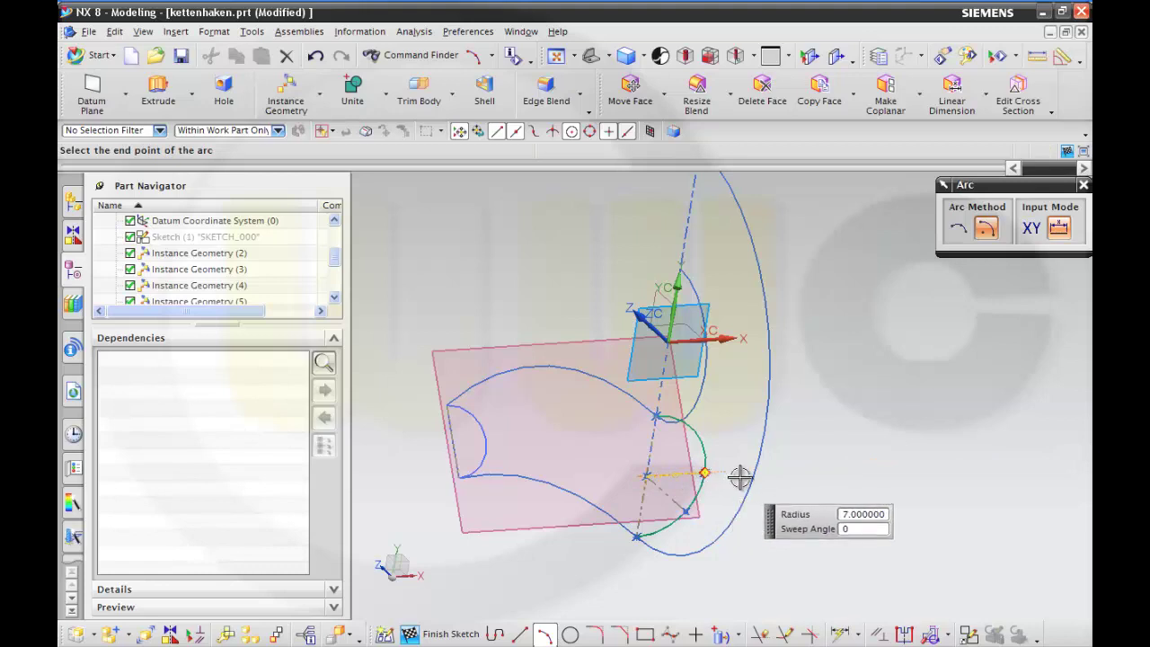
pyautogui.click(657, 415)
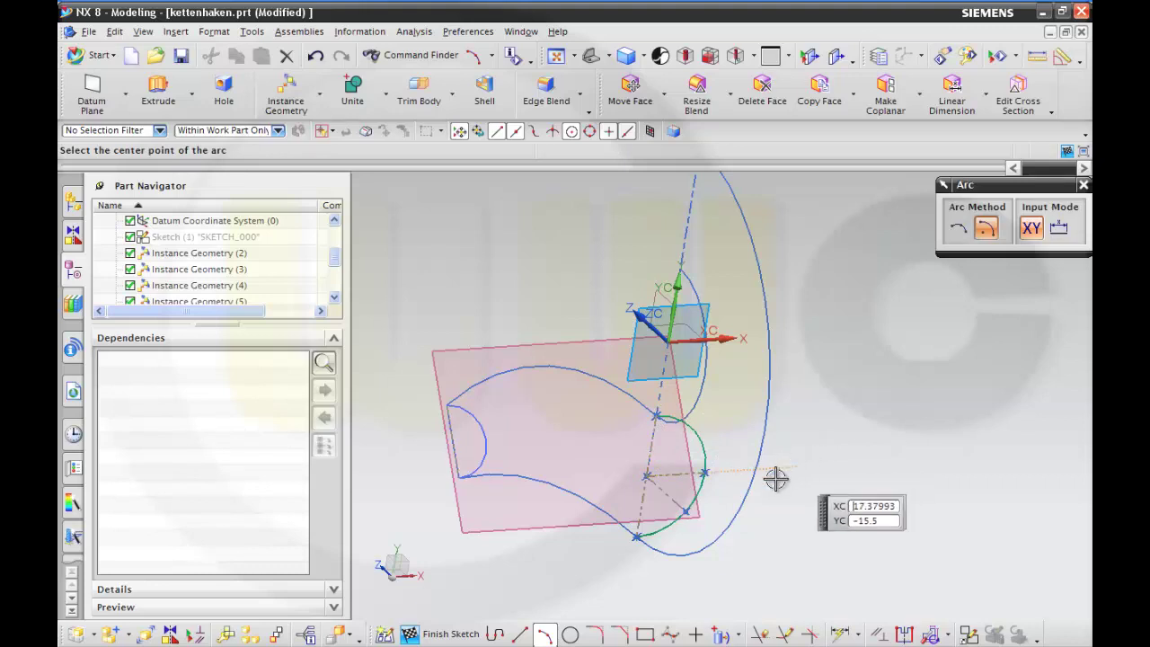
pyautogui.click(452, 635)
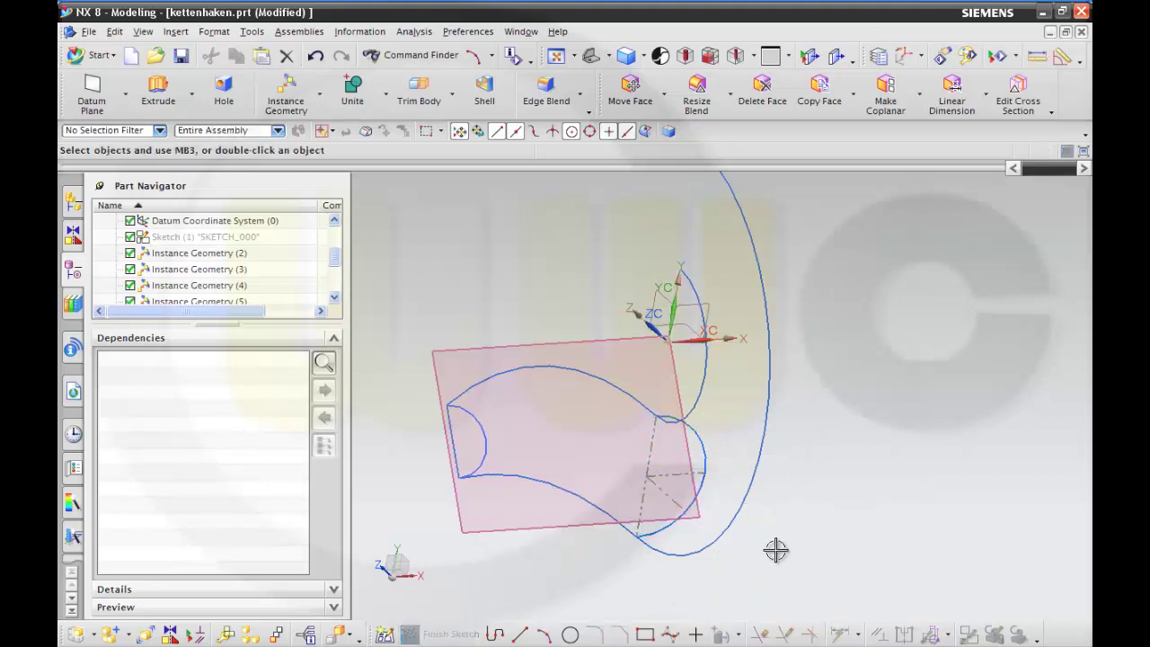
# - Mirror the full semicircle of the hook bend section across the YC-ZC plane with Instance Geometry
pyautogui.moveTo(775, 549)
pyautogui.mouseDown(button='middle')
pyautogui.moveTo(745, 531)
pyautogui.moveTo(761, 545)
pyautogui.mouseUp(button='middle')
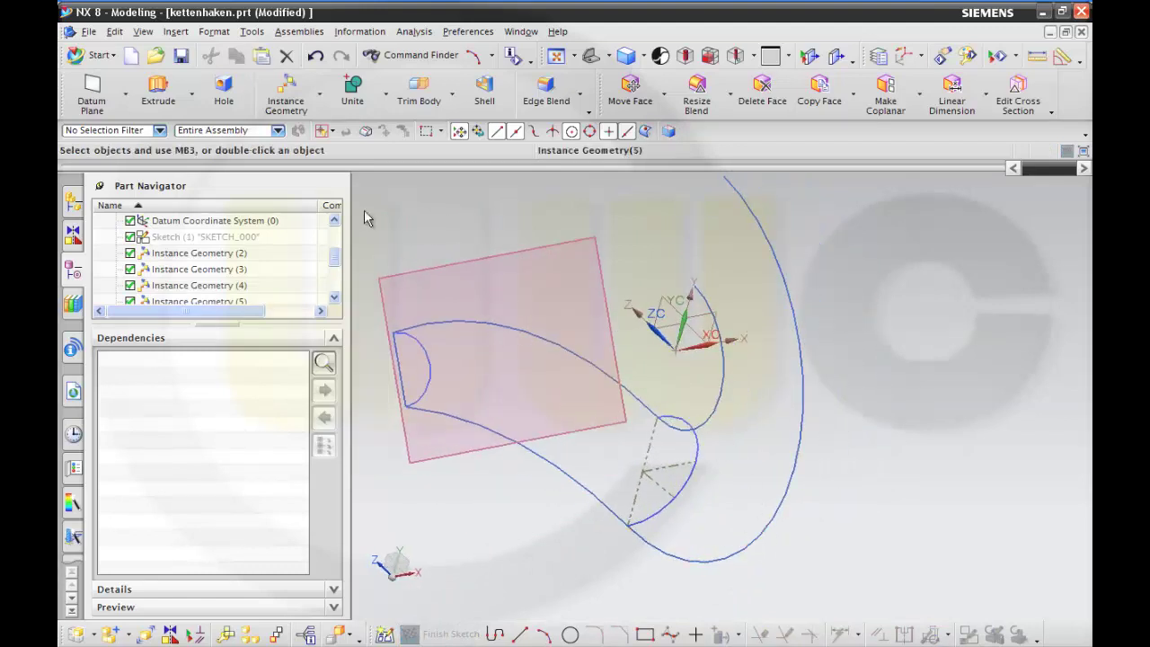
pyautogui.click(286, 90)
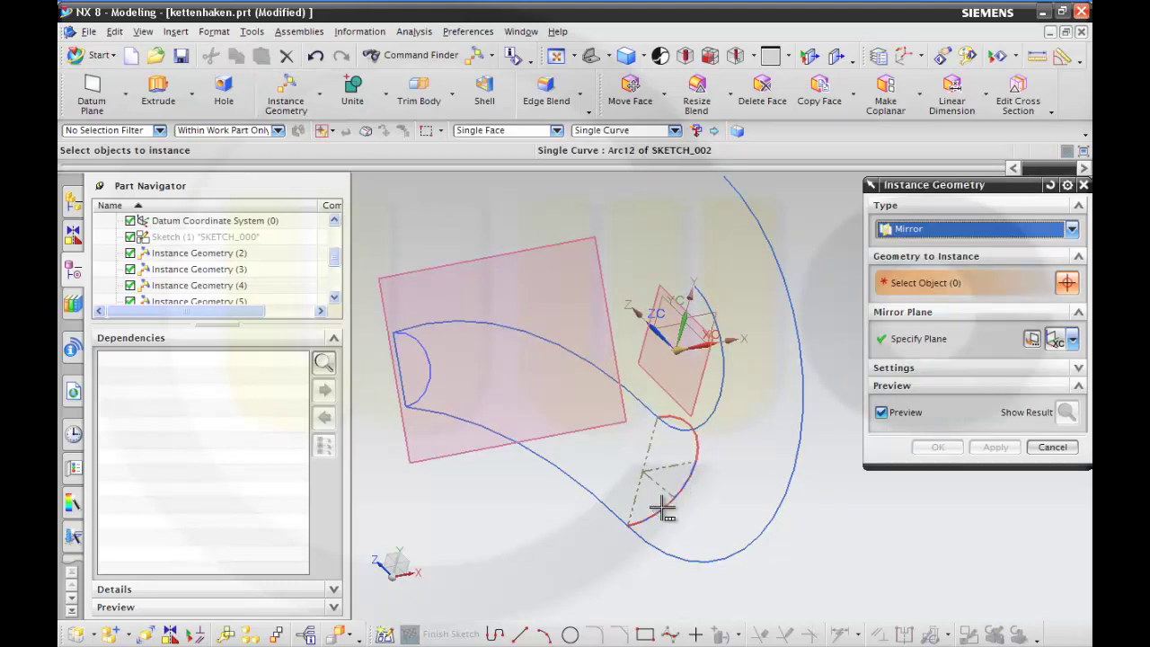
pyautogui.moveTo(663, 509)
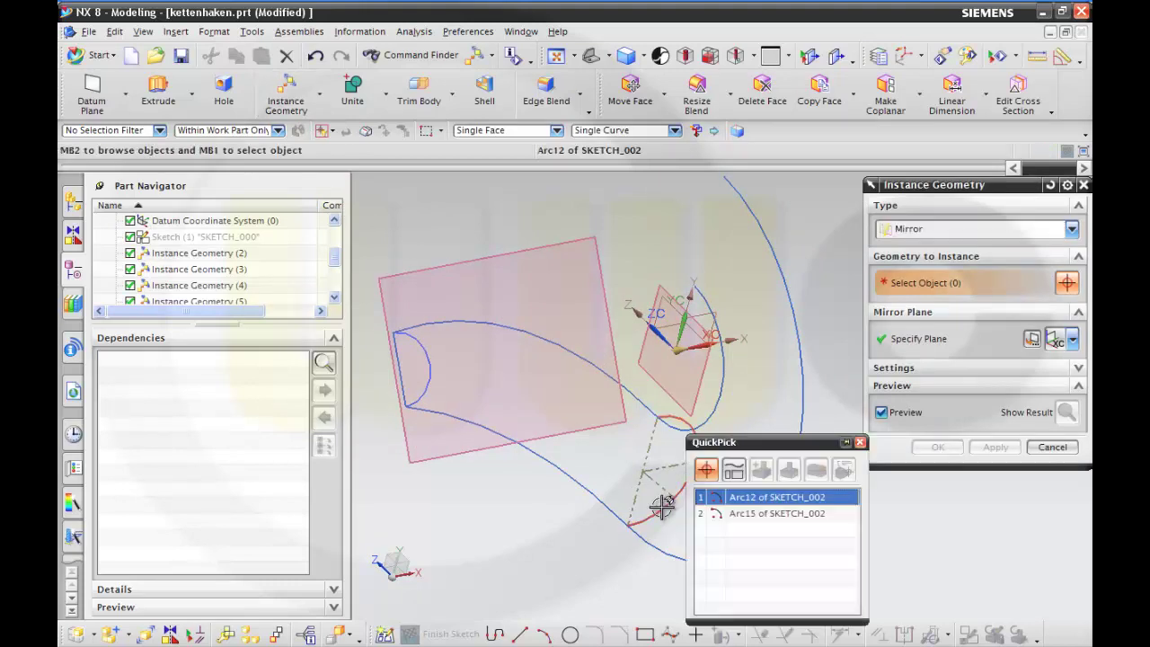
pyautogui.click(751, 501)
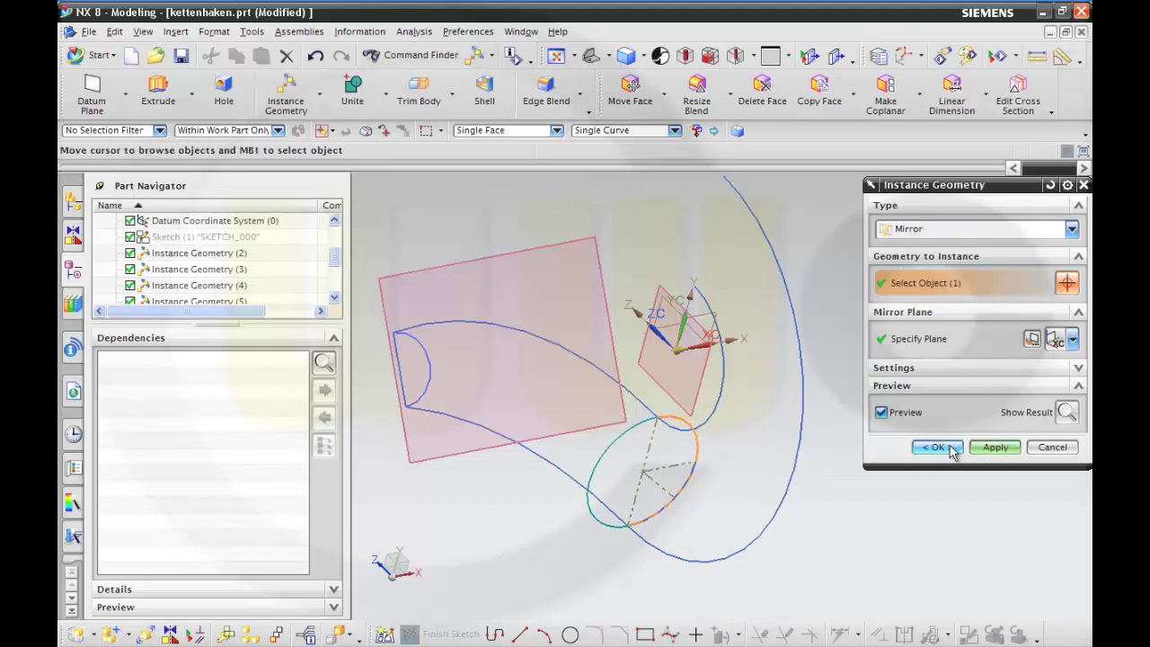
pyautogui.click(993, 448)
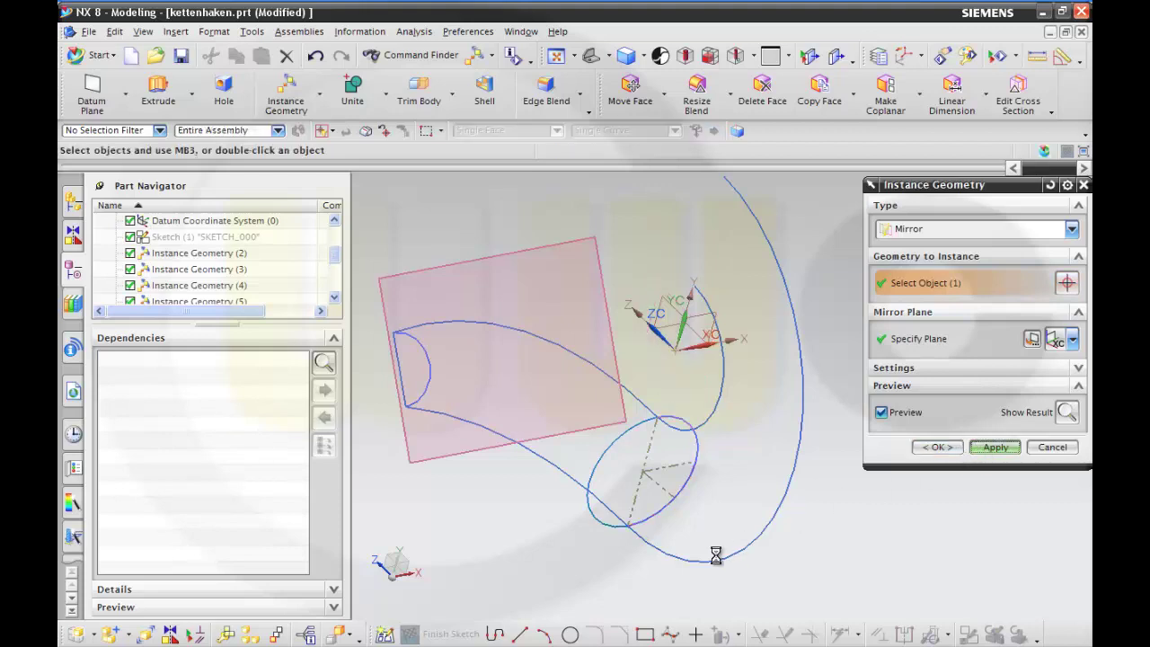
# - Mirror the section's lower and middle partial arcs separately across the YC-ZC plane
pyautogui.click(660, 513)
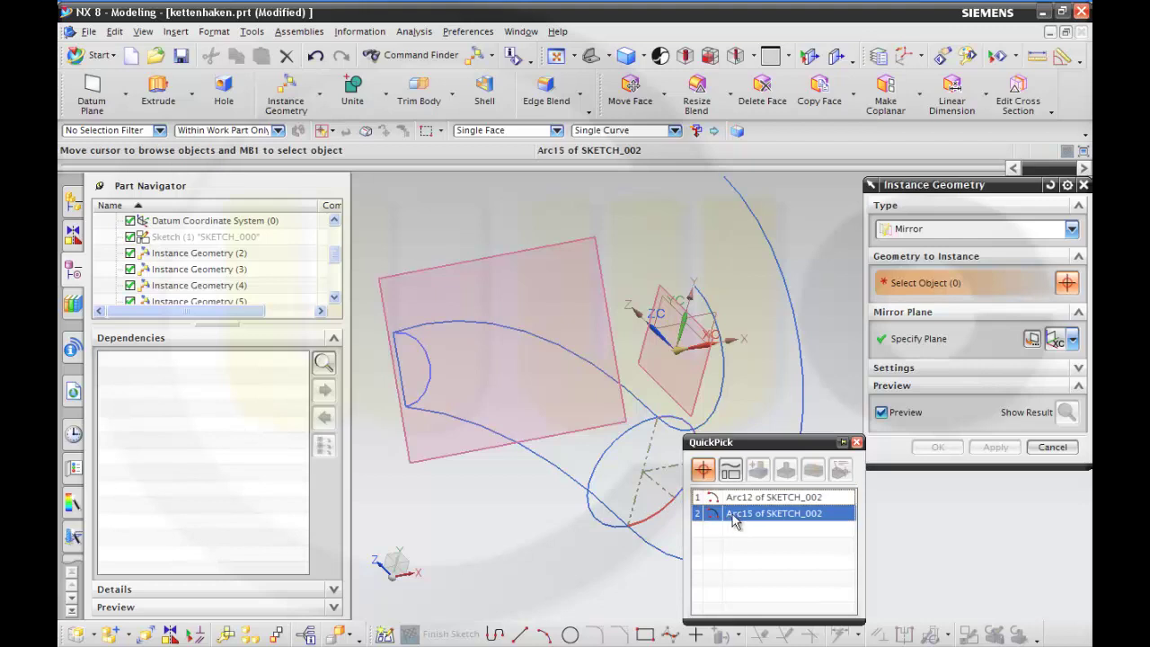
pyautogui.click(734, 512)
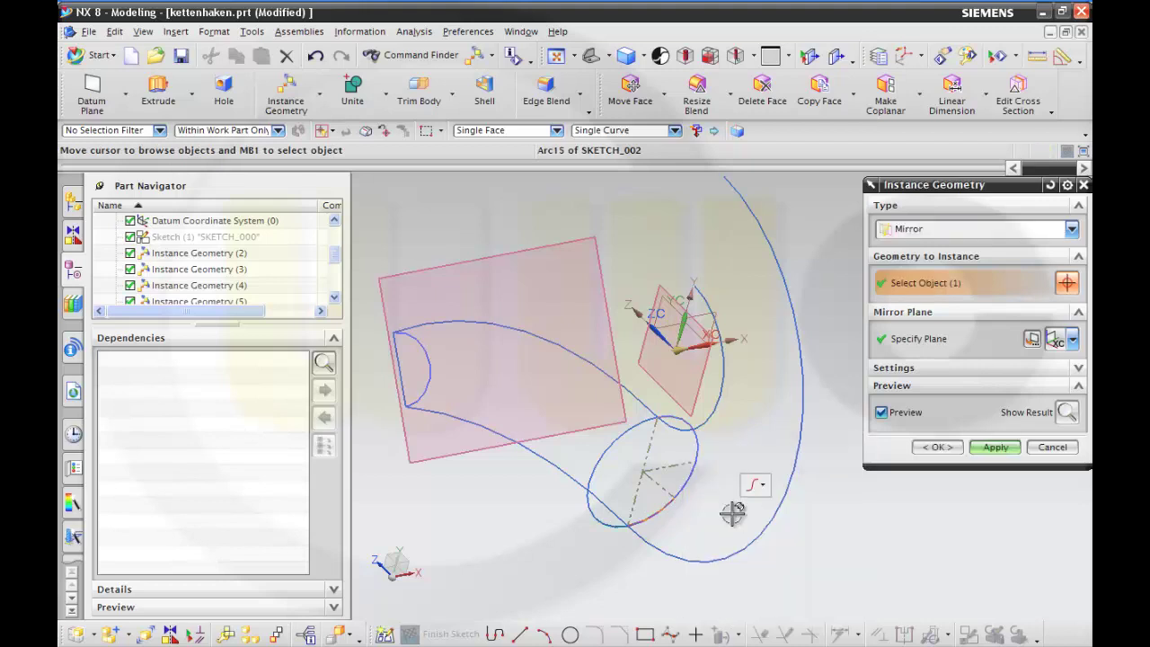
pyautogui.click(993, 448)
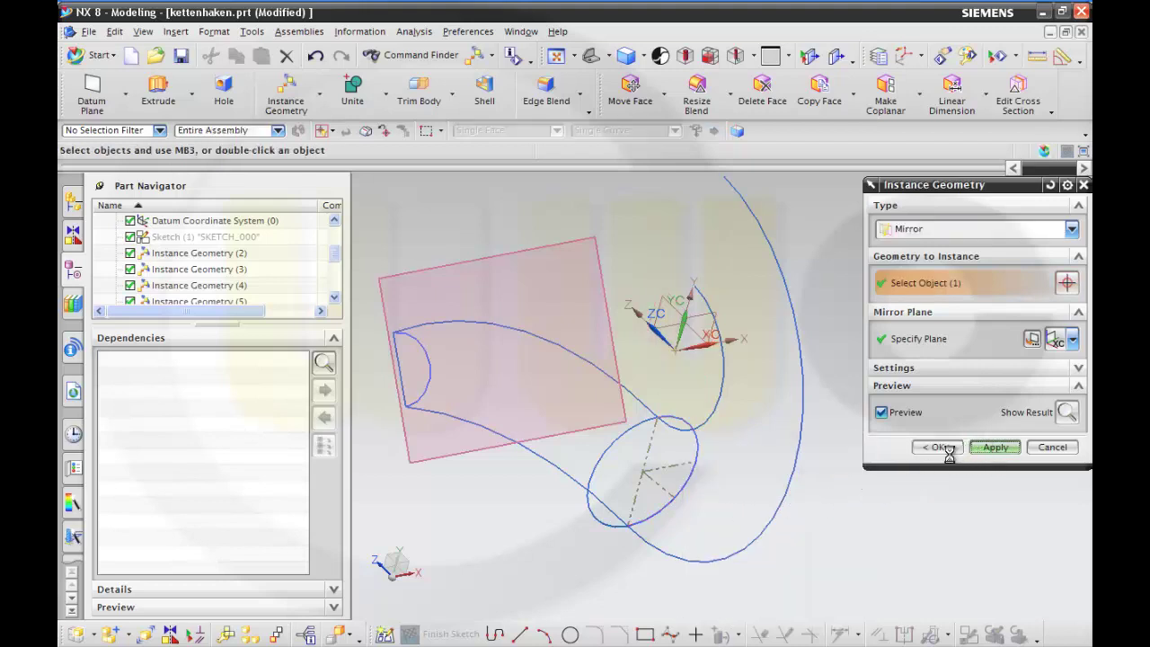
pyautogui.click(689, 483)
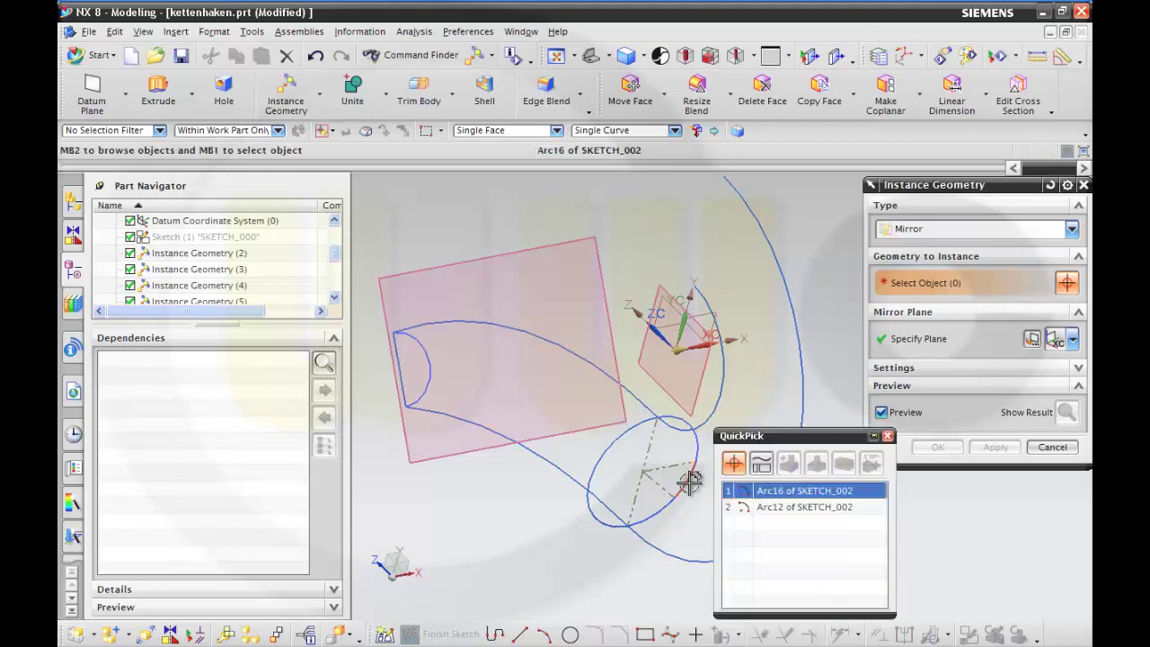
pyautogui.click(770, 491)
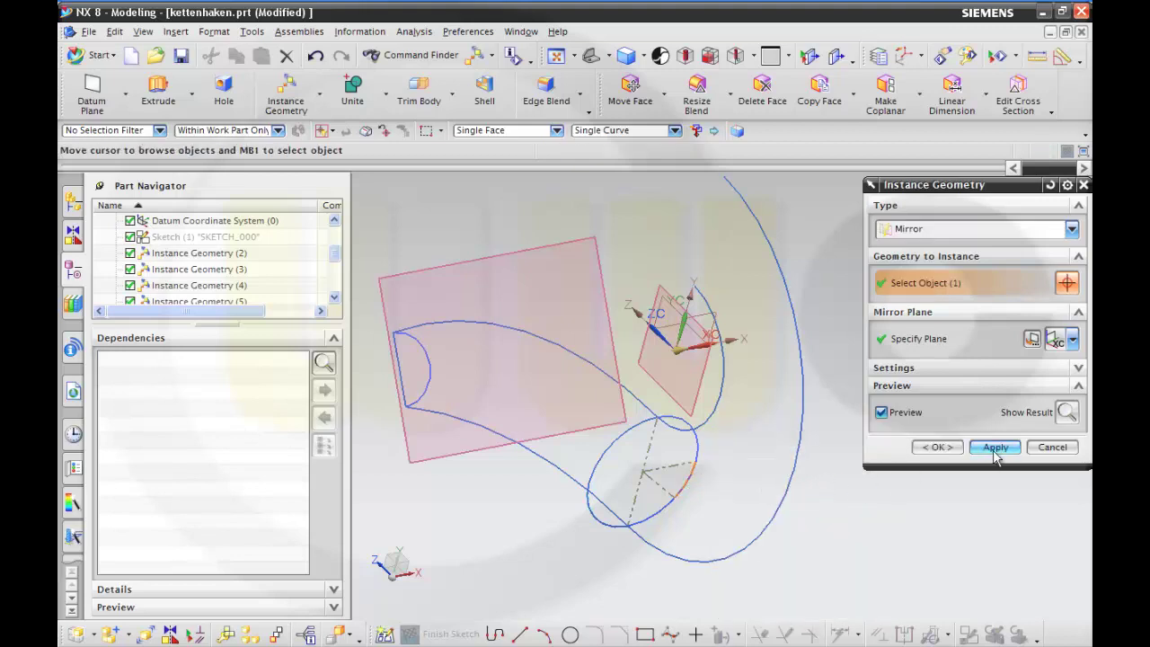
pyautogui.click(955, 447)
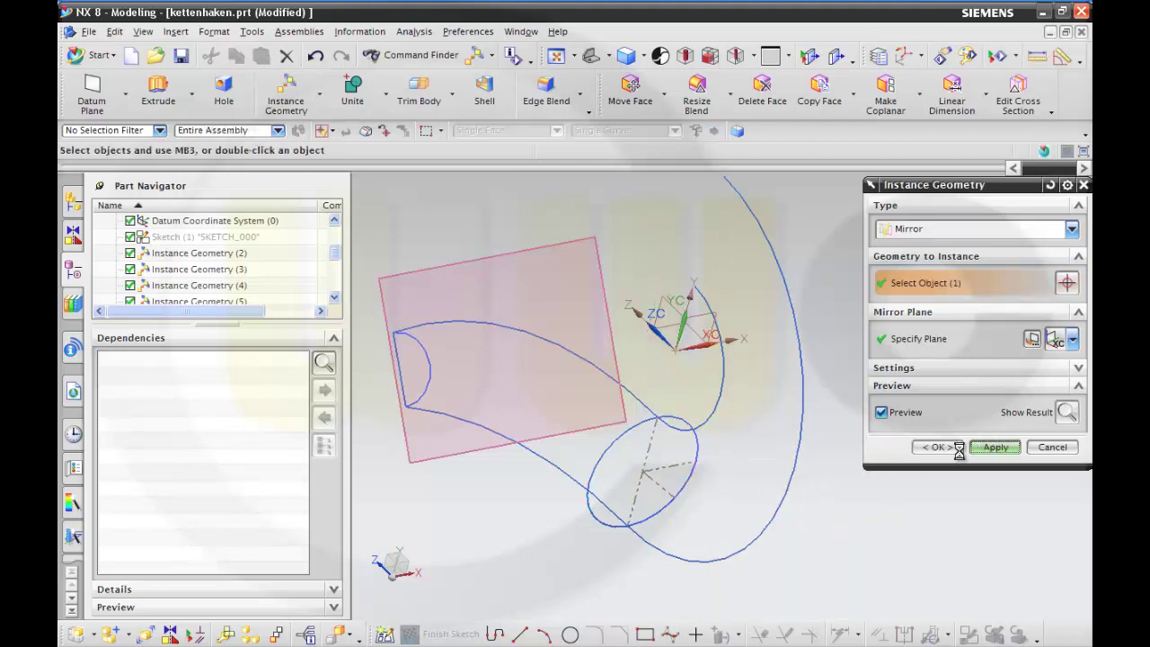
# - Mirror the hook bend section's upper partial arc across the YC-ZC plane and finish the Instance Geometry command
pyautogui.click(700, 442)
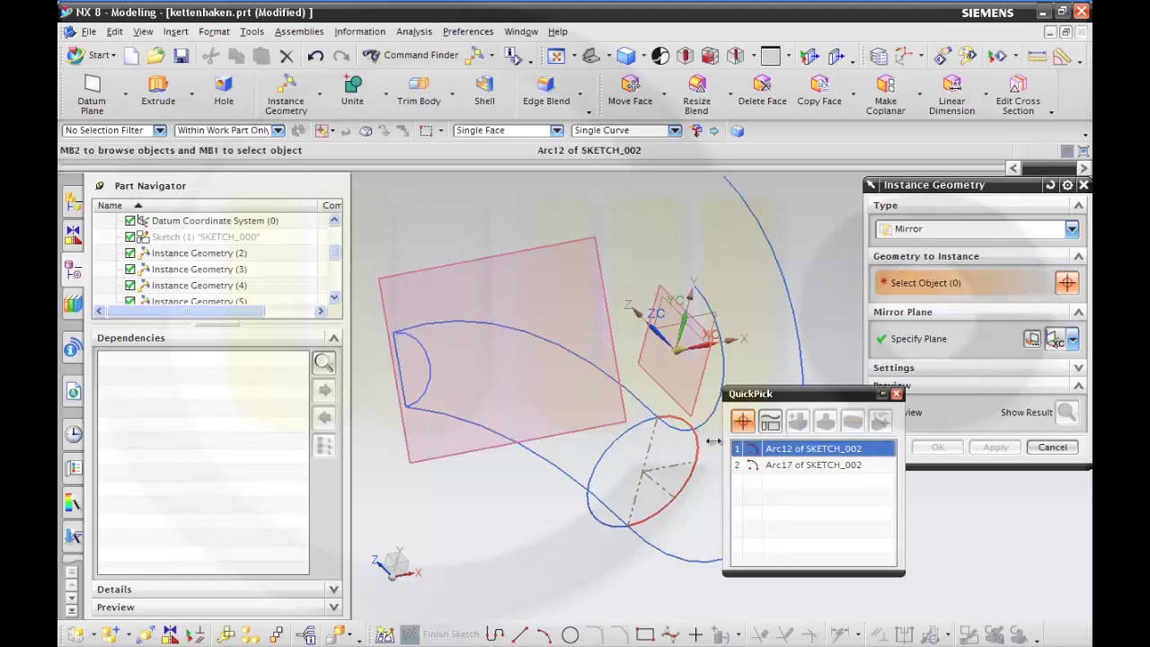
pyautogui.click(778, 467)
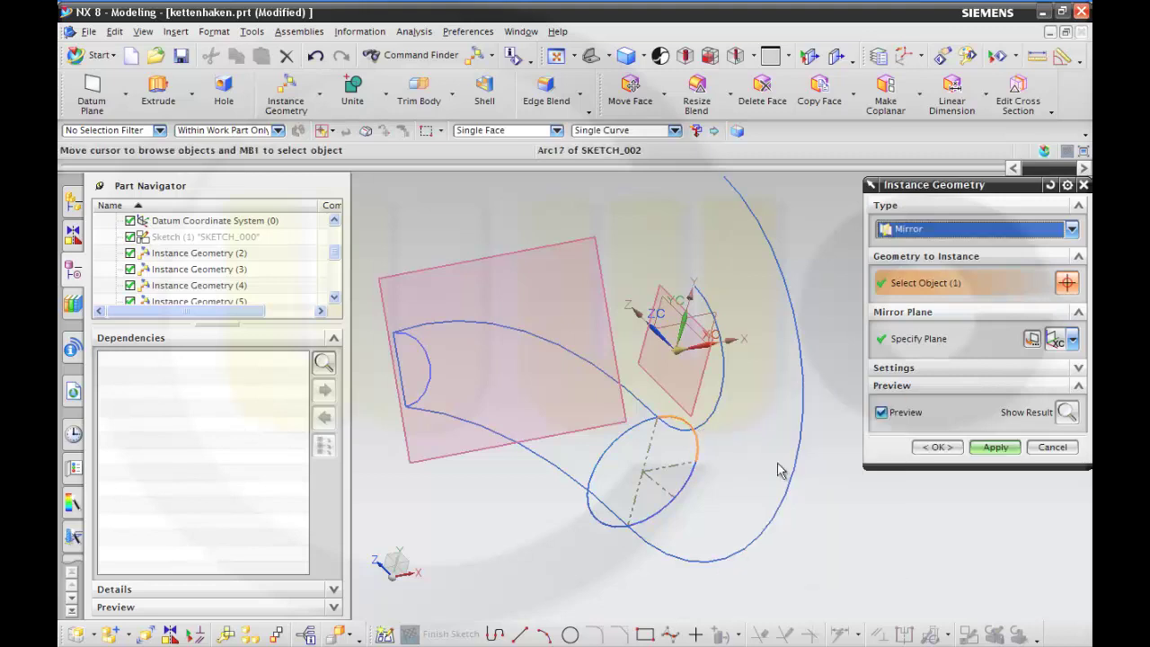
pyautogui.click(988, 447)
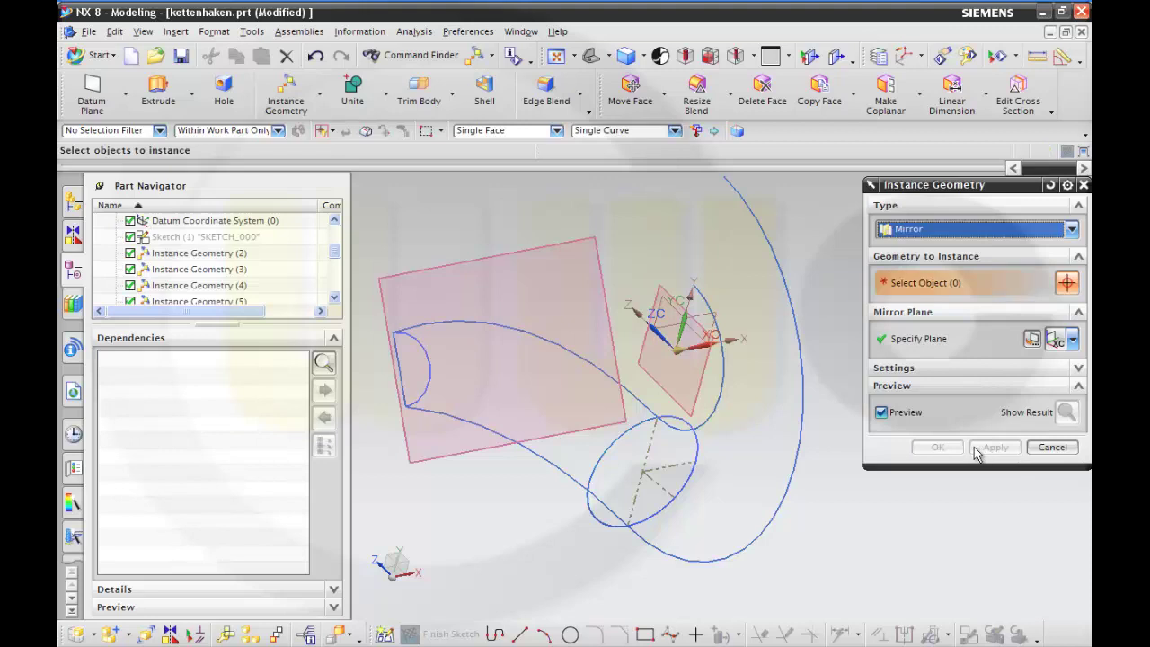
pyautogui.click(1051, 447)
# - Hide the hook bend section sketch SKETCH_002 so only its mirrored curves are displayed
pyautogui.moveTo(831, 508); pyautogui.dragTo(782, 497, button='middle')
pyautogui.moveTo(334, 257); pyautogui.dragTo(333, 286)
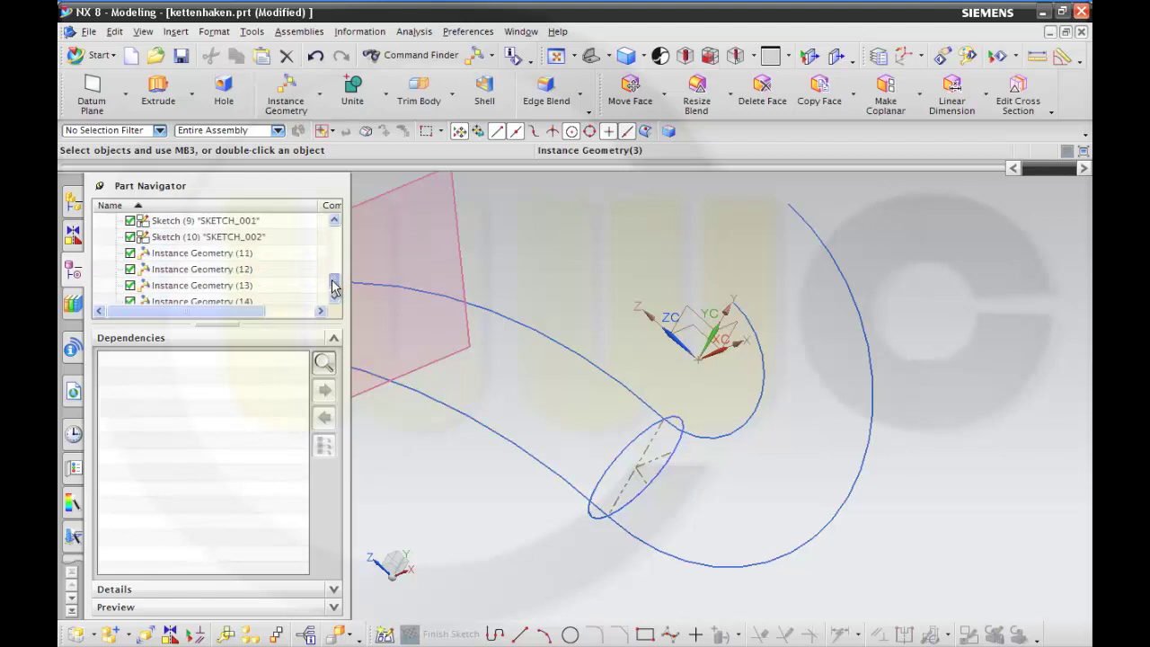
pyautogui.click(263, 238)
pyautogui.rightClick(263, 237)
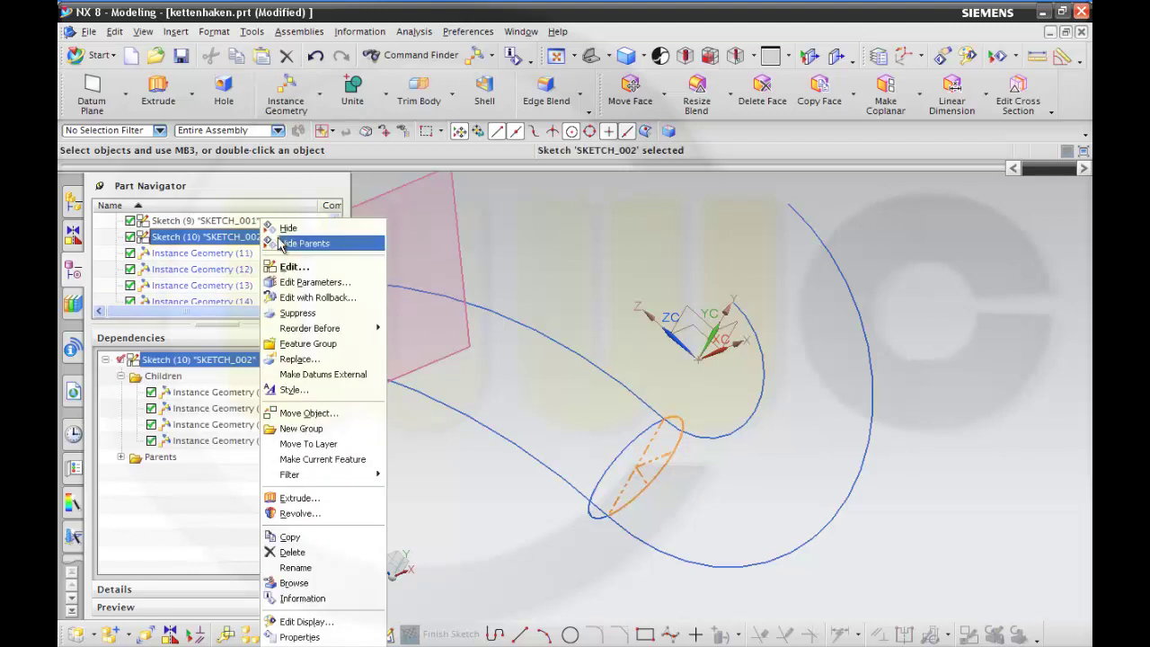
pyautogui.click(287, 228)
pyautogui.scroll(-1, 422, 355)
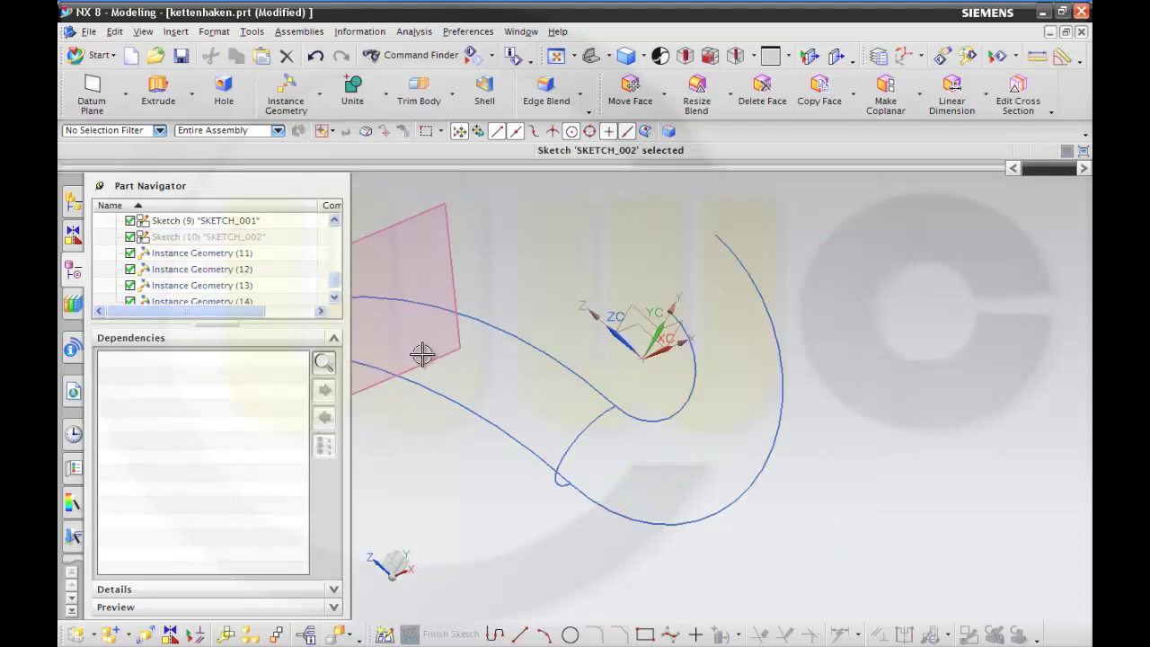
pyautogui.moveTo(422, 355); pyautogui.dragTo(492, 401, button='middle')
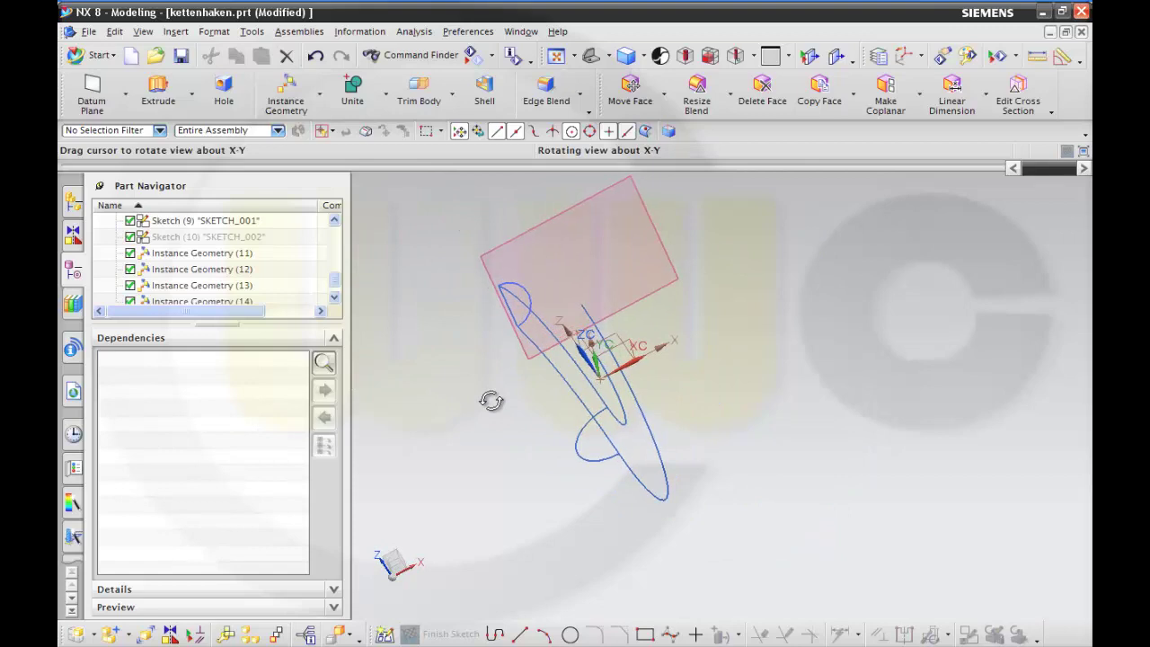
# - Change the mirror plane of the full semicircle's instance, Instance Geometry (11), to the XC-YC plane
pyautogui.click(334, 289)
pyautogui.doubleClick(211, 239)
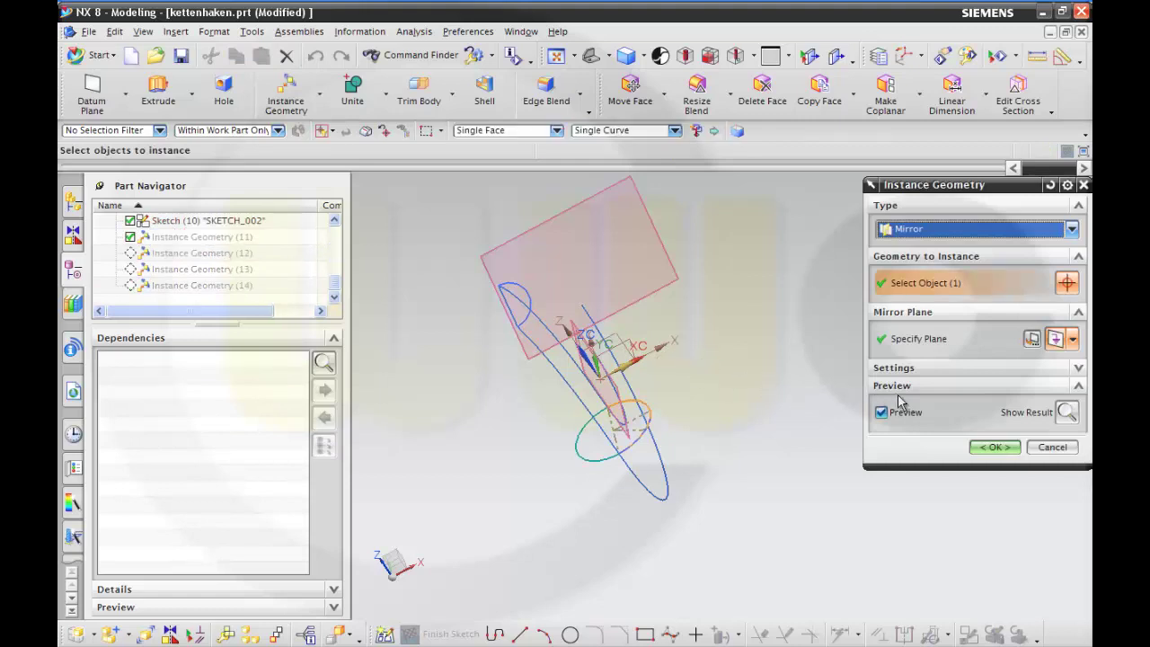
pyautogui.click(1073, 339)
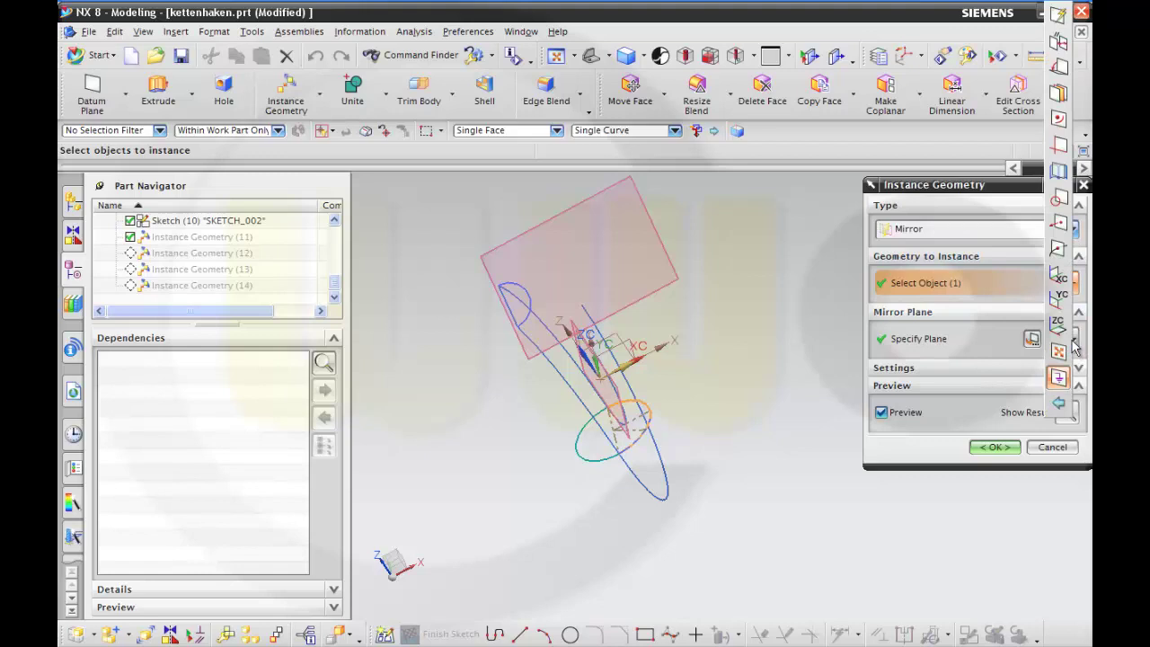
pyautogui.click(1059, 324)
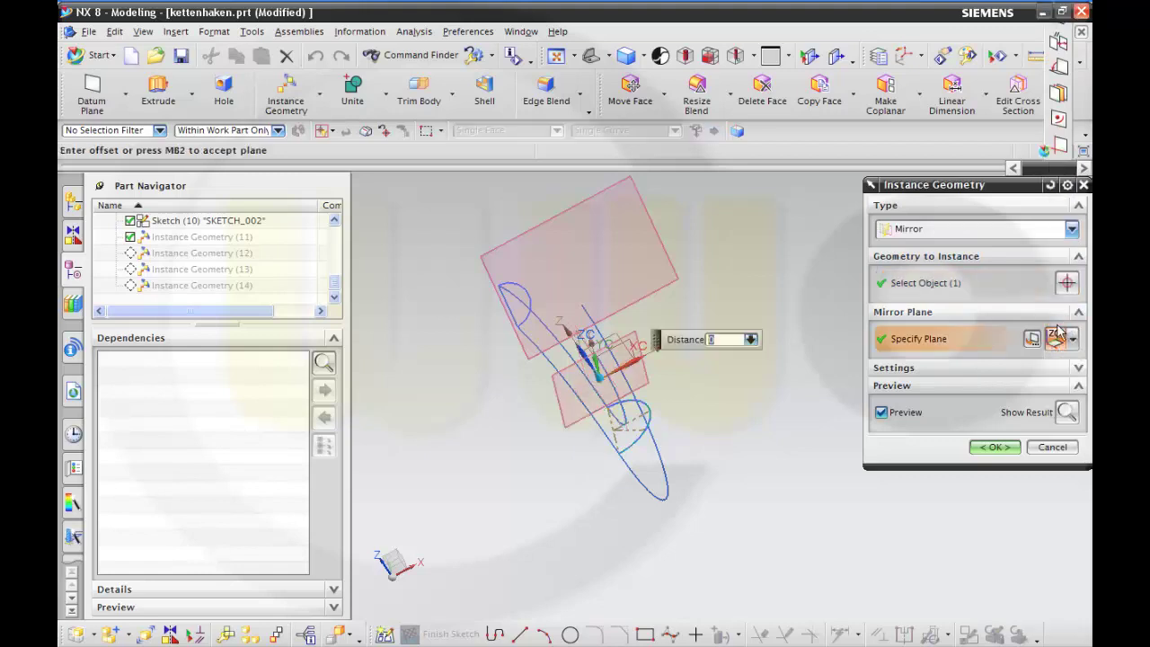
pyautogui.click(995, 447)
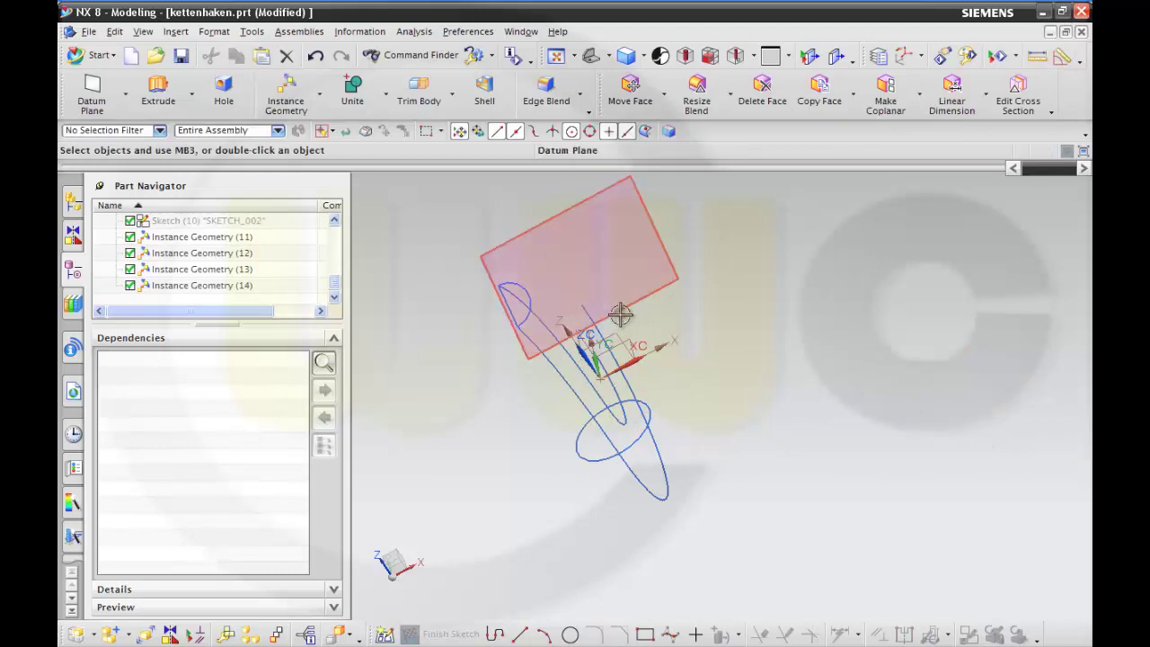
# - Change the mirror plane of the lower partial arc's instance, Instance Geometry (12), to the XC-YC plane
pyautogui.doubleClick(236, 260)
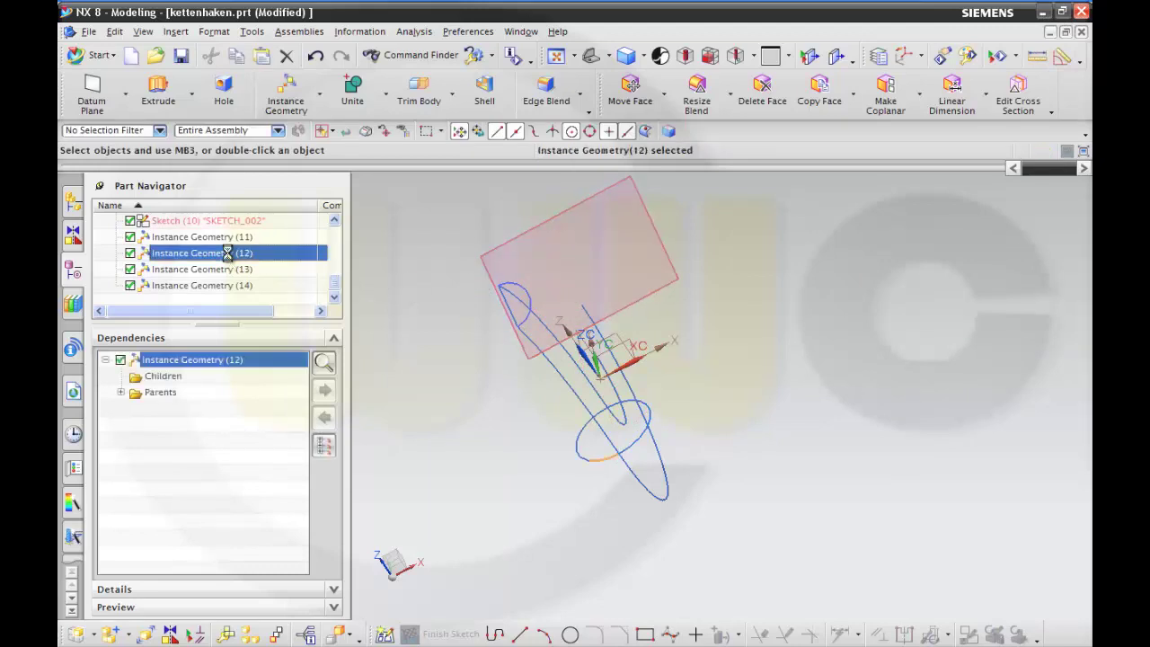
pyautogui.click(1071, 342)
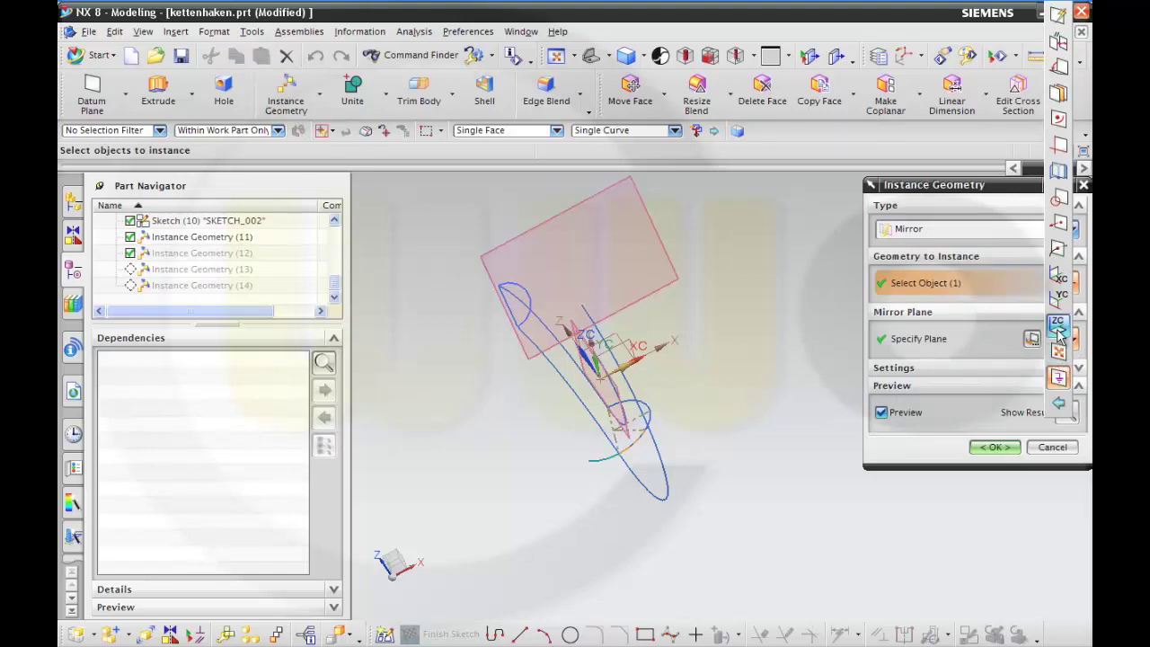
pyautogui.click(1058, 328)
pyautogui.click(993, 446)
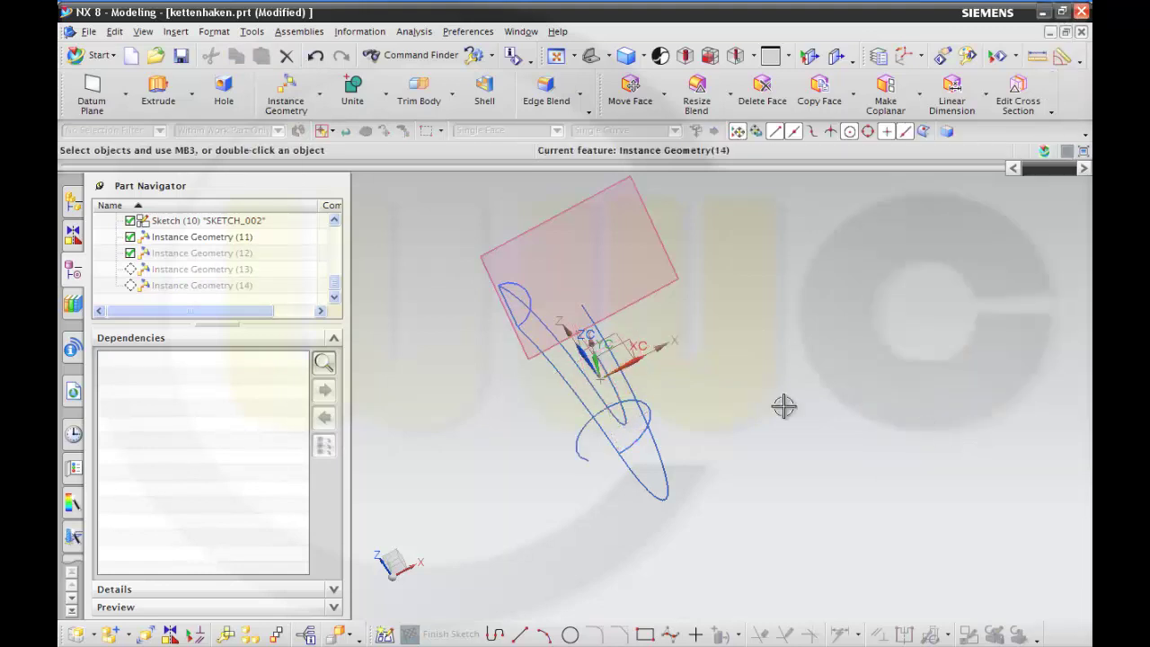
# - Redefine the mirror plane of the middle partial arc's instance, Instance Geometry (13), as the XC-YC plane
pyautogui.doubleClick(231, 269)
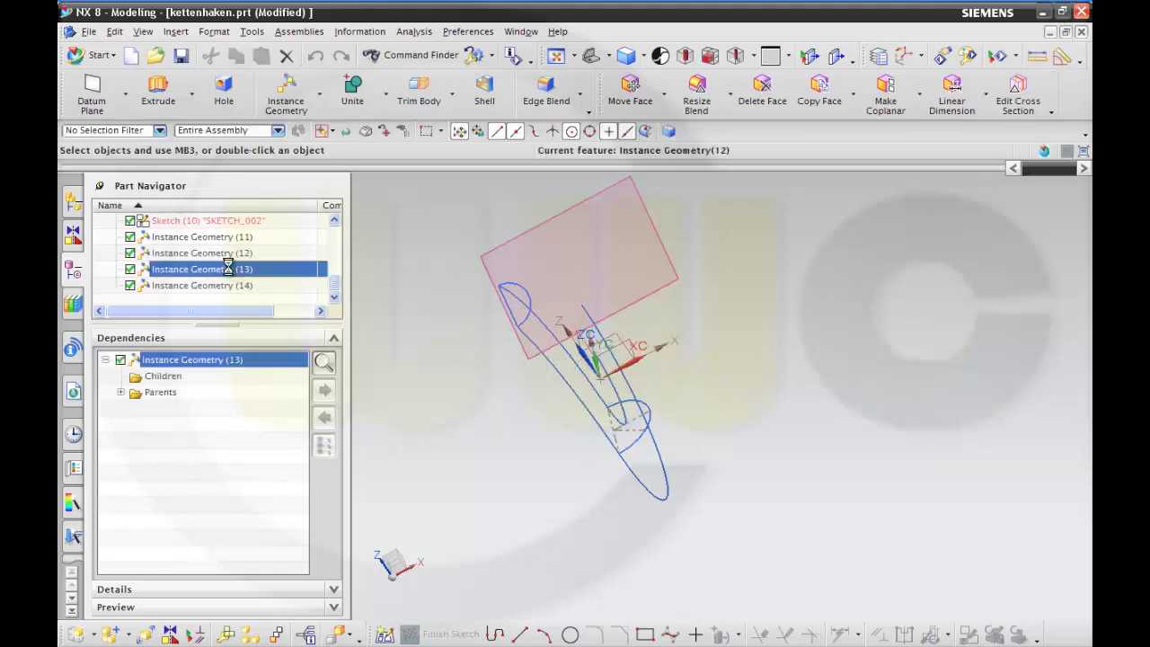
pyautogui.click(1073, 344)
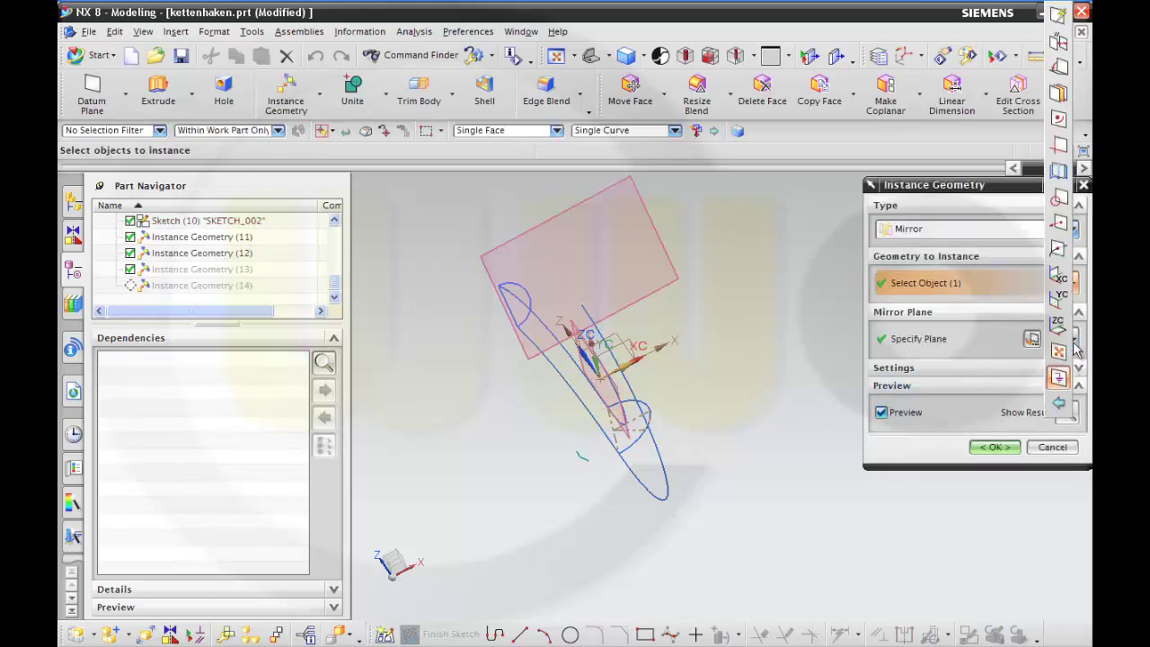
pyautogui.click(1062, 351)
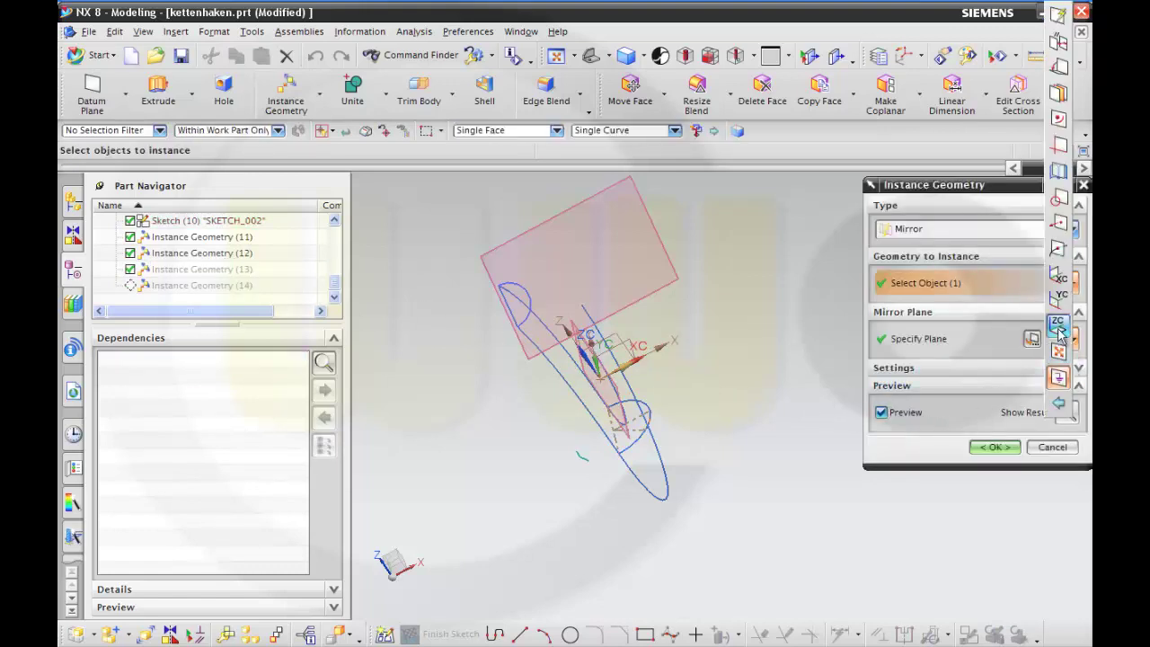
pyautogui.click(994, 446)
# - Redefine the mirror plane of the upper partial arc's instance, Instance Geometry (14), as the XC-YC plane
pyautogui.doubleClick(223, 285)
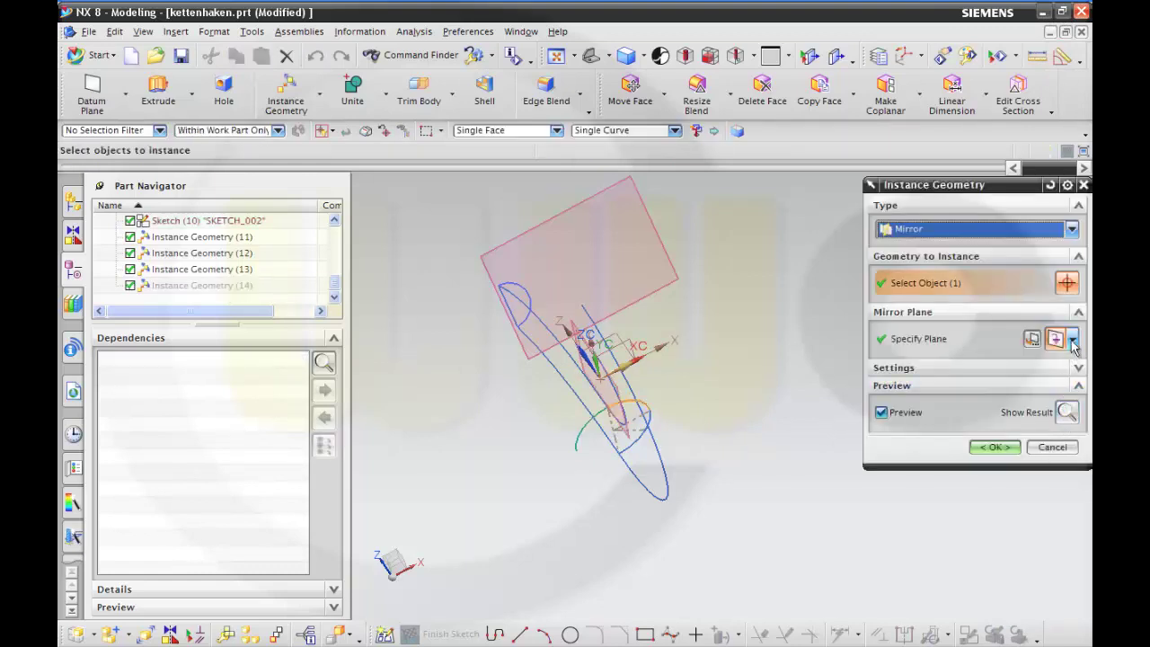
pyautogui.click(1073, 342)
pyautogui.click(1073, 342)
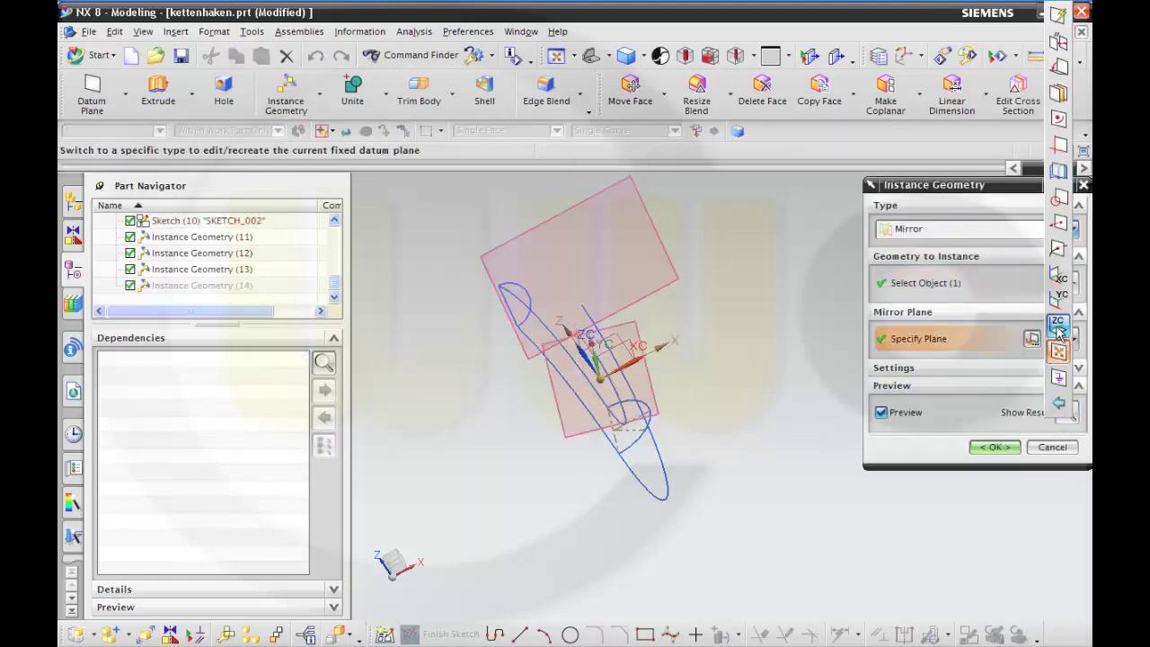
pyautogui.click(1058, 326)
pyautogui.click(992, 447)
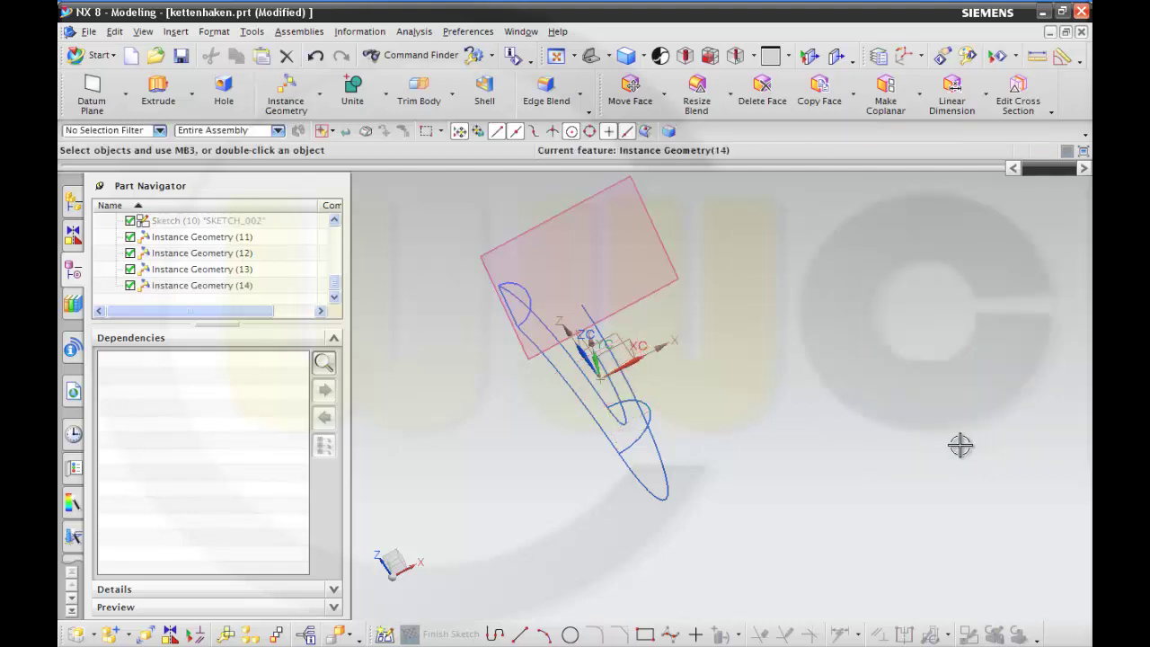
# - Examine which hook bend section arcs belong to Instance Geometry (11) through (14) by highlighting each one in the model
pyautogui.moveTo(837, 452); pyautogui.dragTo(764, 454, button='middle')
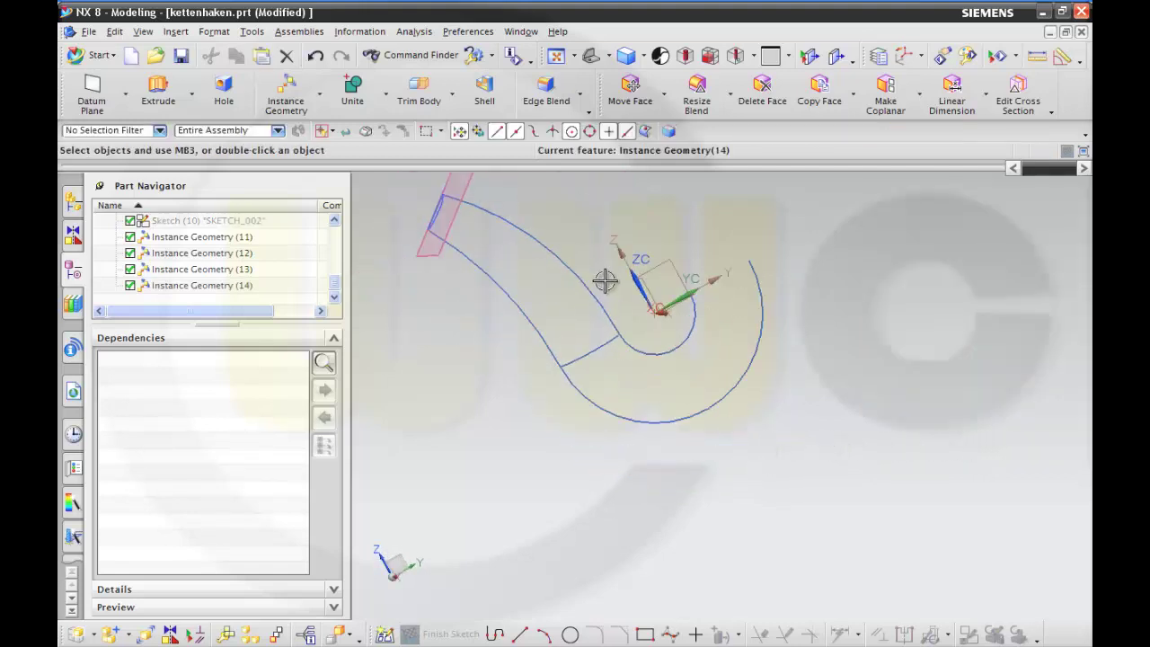
pyautogui.moveTo(620, 288)
pyautogui.mouseDown(button='middle')
pyautogui.moveTo(619, 368)
pyautogui.moveTo(642, 377)
pyautogui.mouseUp(button='middle')
pyautogui.scroll(3, 680, 224)
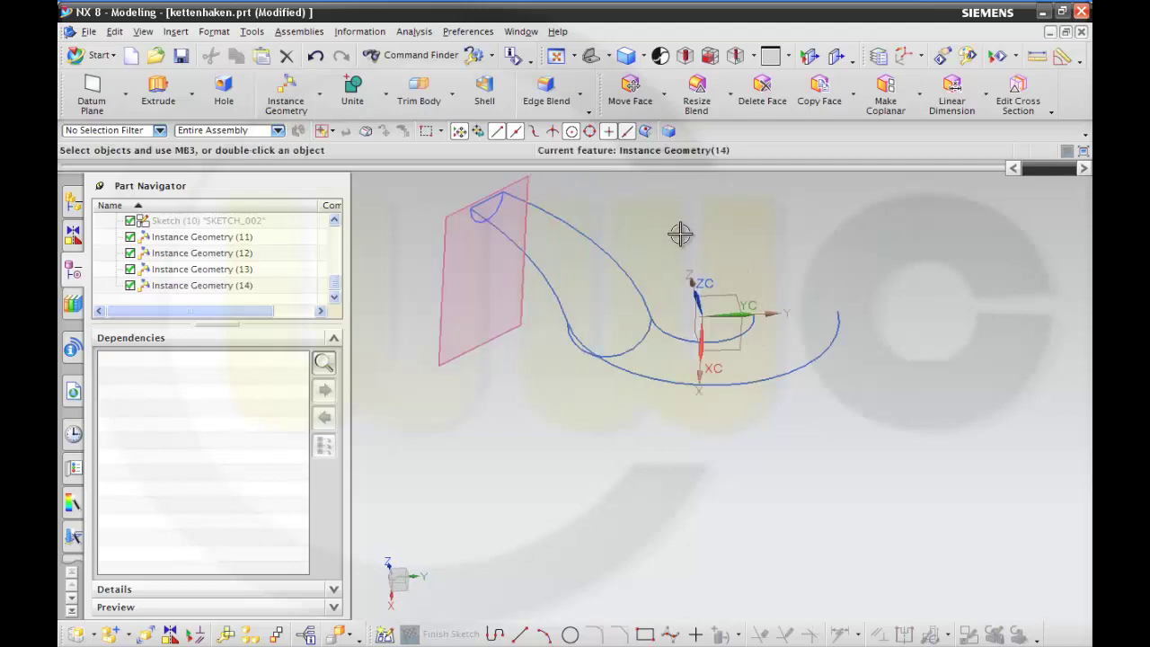
pyautogui.scroll(2, 676, 250)
pyautogui.moveTo(670, 267); pyautogui.dragTo(674, 270, button='middle')
pyautogui.moveTo(661, 403); pyautogui.dragTo(620, 396, button='middle')
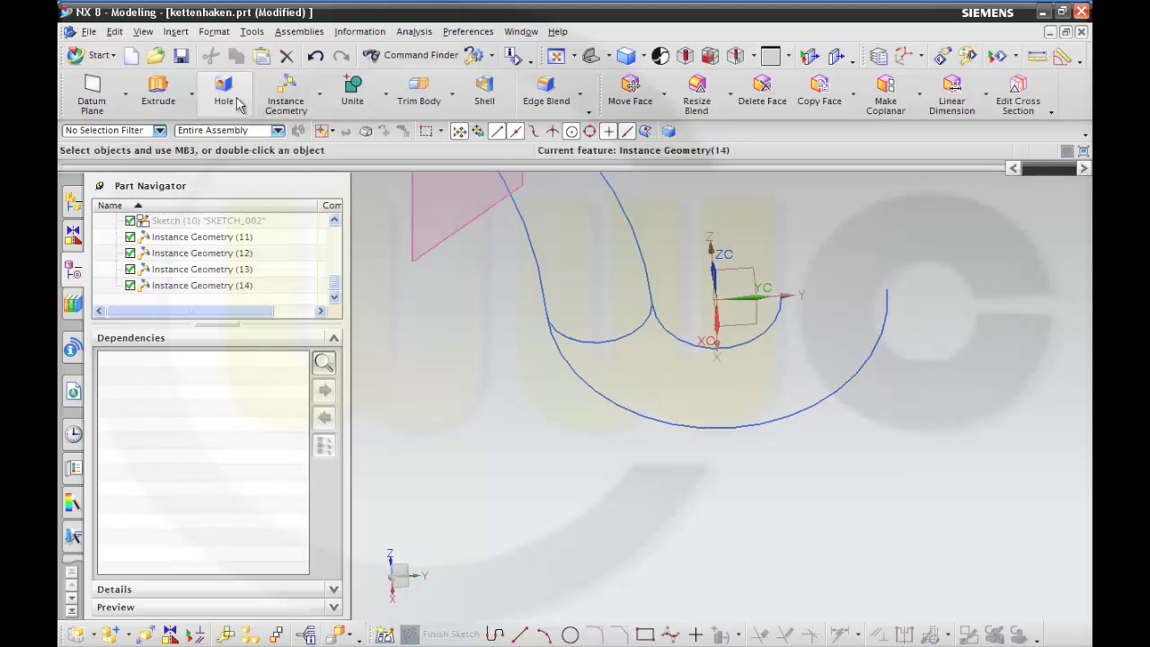
pyautogui.click(236, 237)
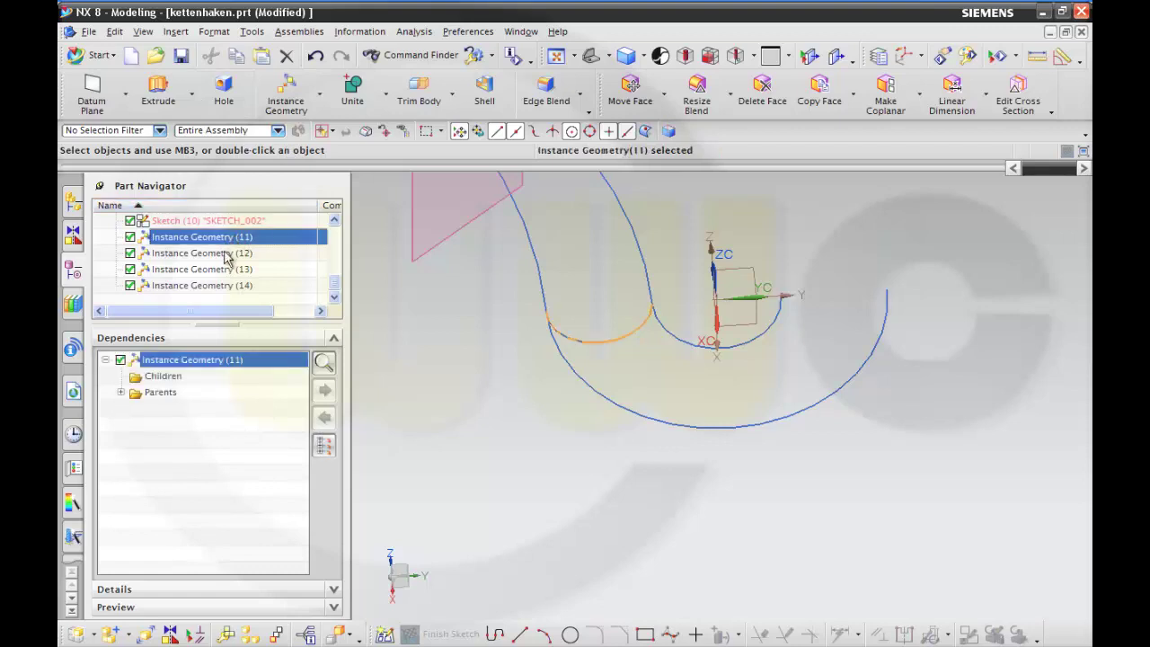
pyautogui.click(229, 254)
pyautogui.click(229, 270)
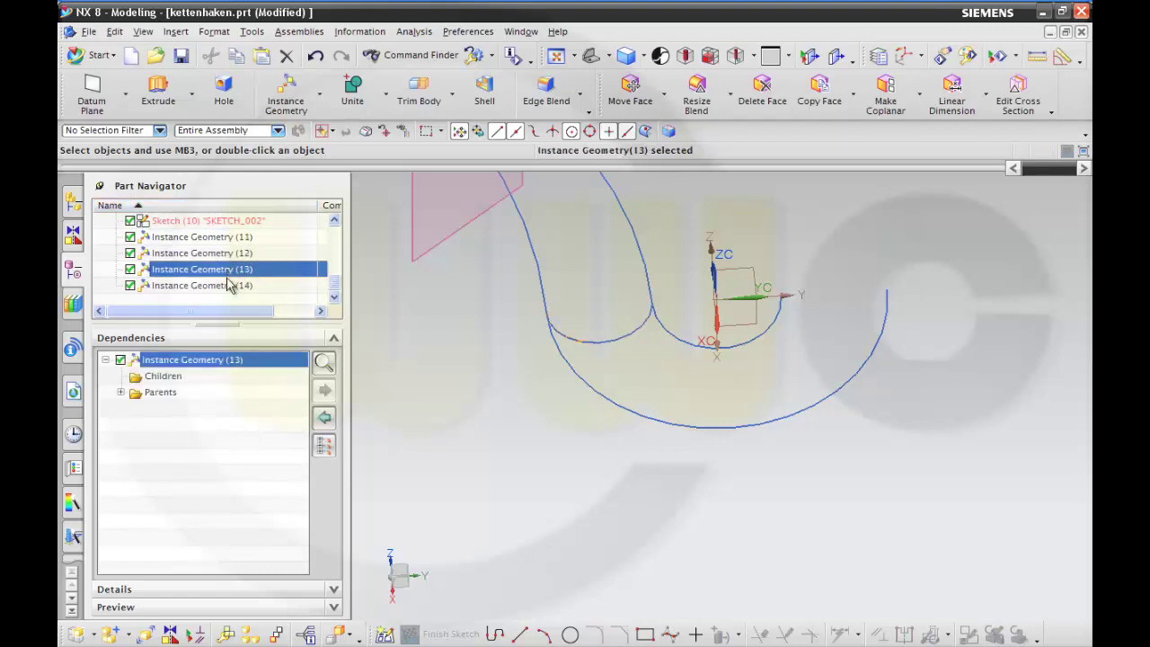
pyautogui.click(229, 287)
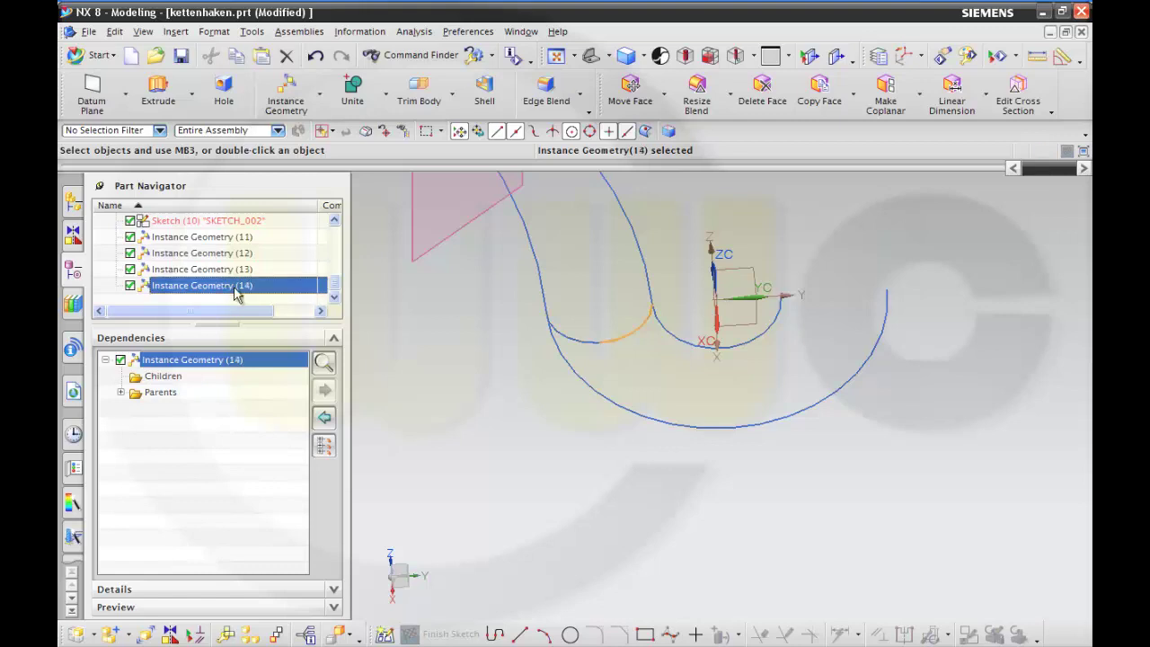
pyautogui.click(233, 239)
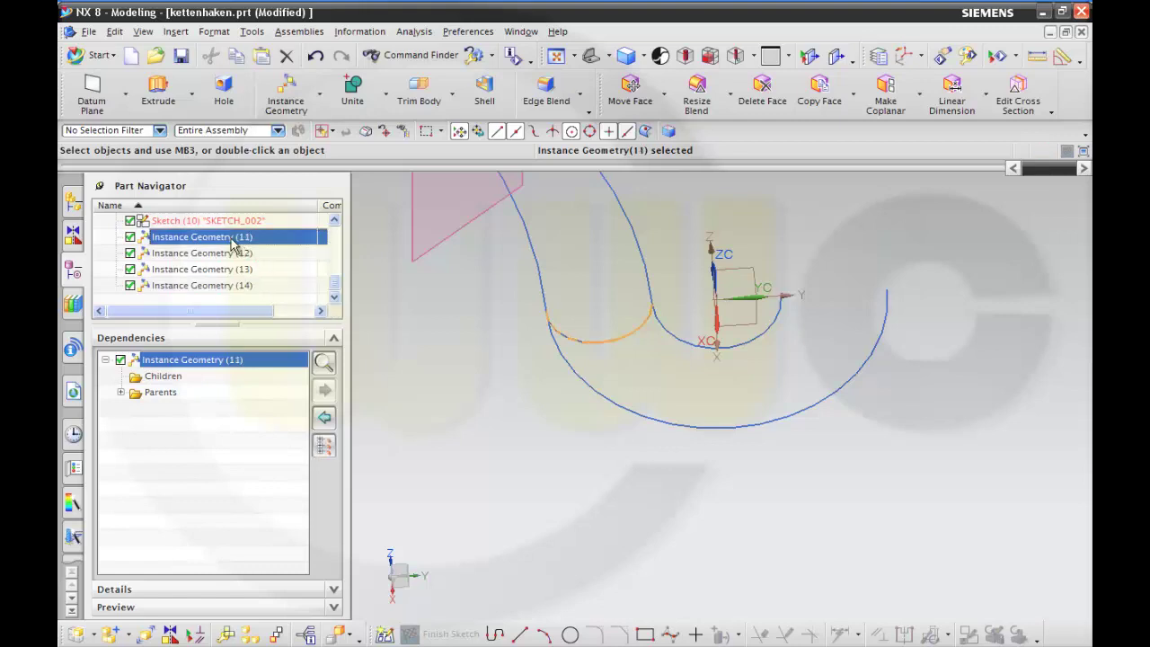
# - Mirror the full semicircle from Instance Geometry (11) across the XC-ZC plane to the opposite side of the hook bend
pyautogui.click(316, 110)
pyautogui.click(319, 100)
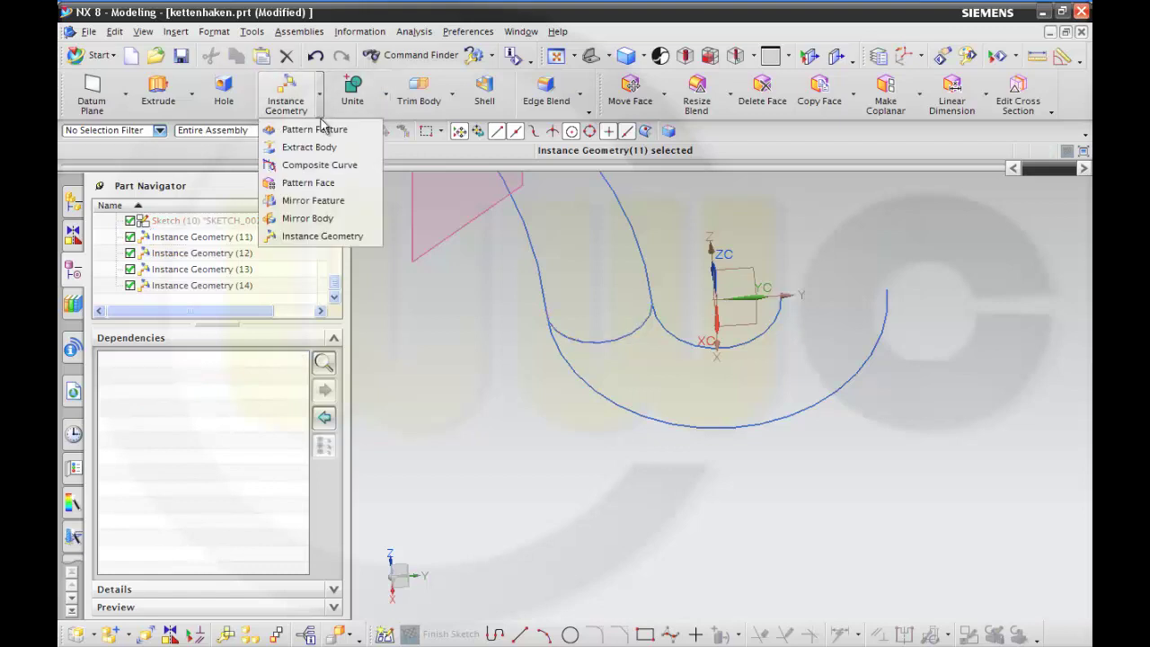
pyautogui.click(319, 236)
pyautogui.moveTo(686, 428)
pyautogui.mouseDown(button='middle')
pyautogui.moveTo(657, 423)
pyautogui.moveTo(670, 424)
pyautogui.mouseUp(button='middle')
pyautogui.click(1073, 340)
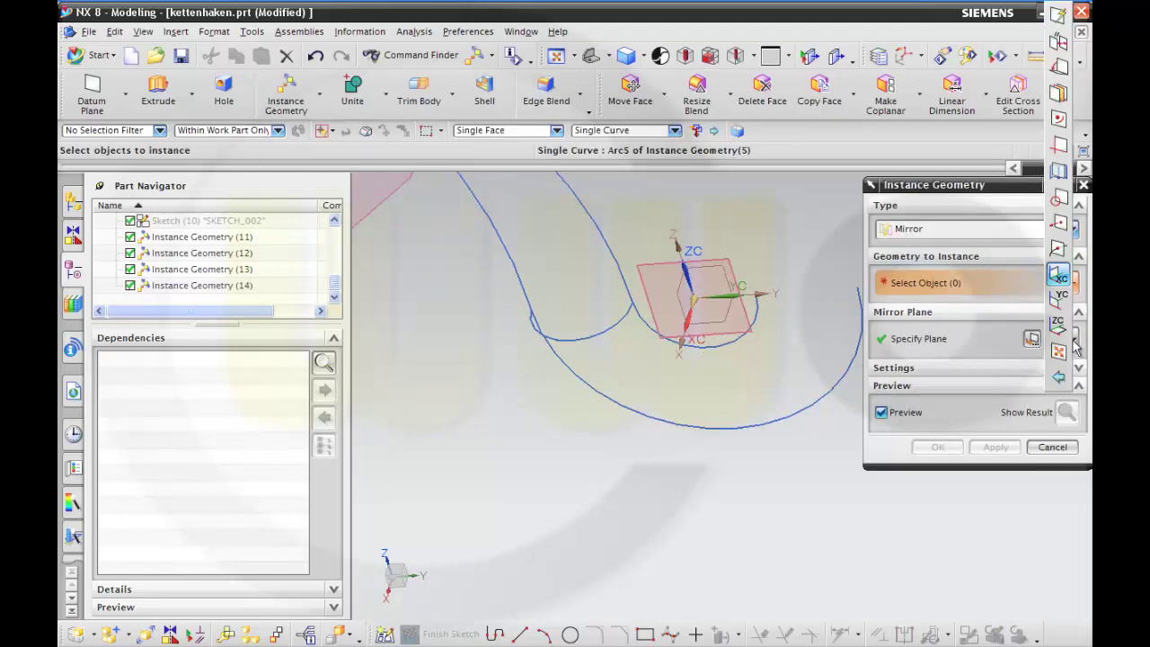
pyautogui.click(1059, 301)
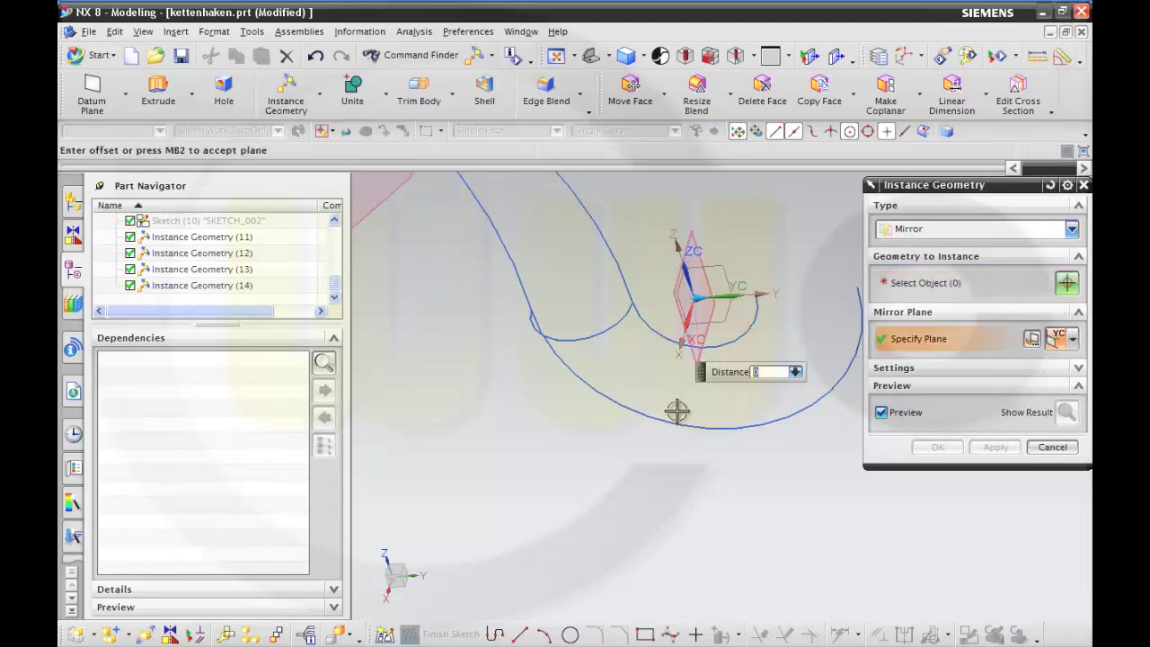
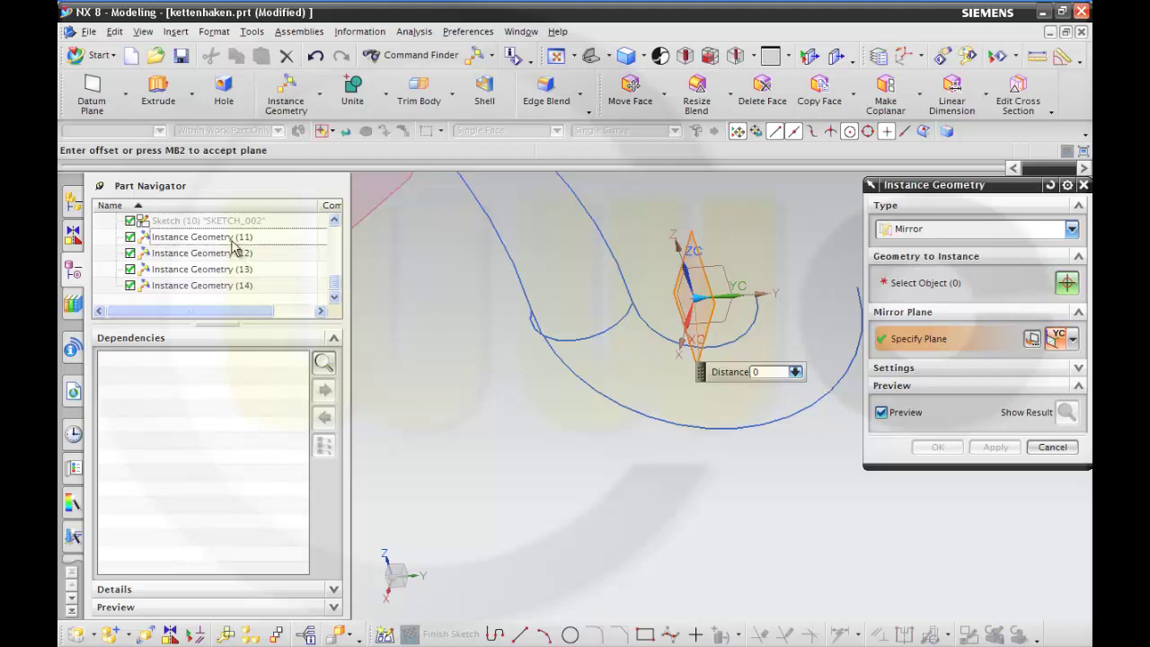
pyautogui.middleClick(733, 275)
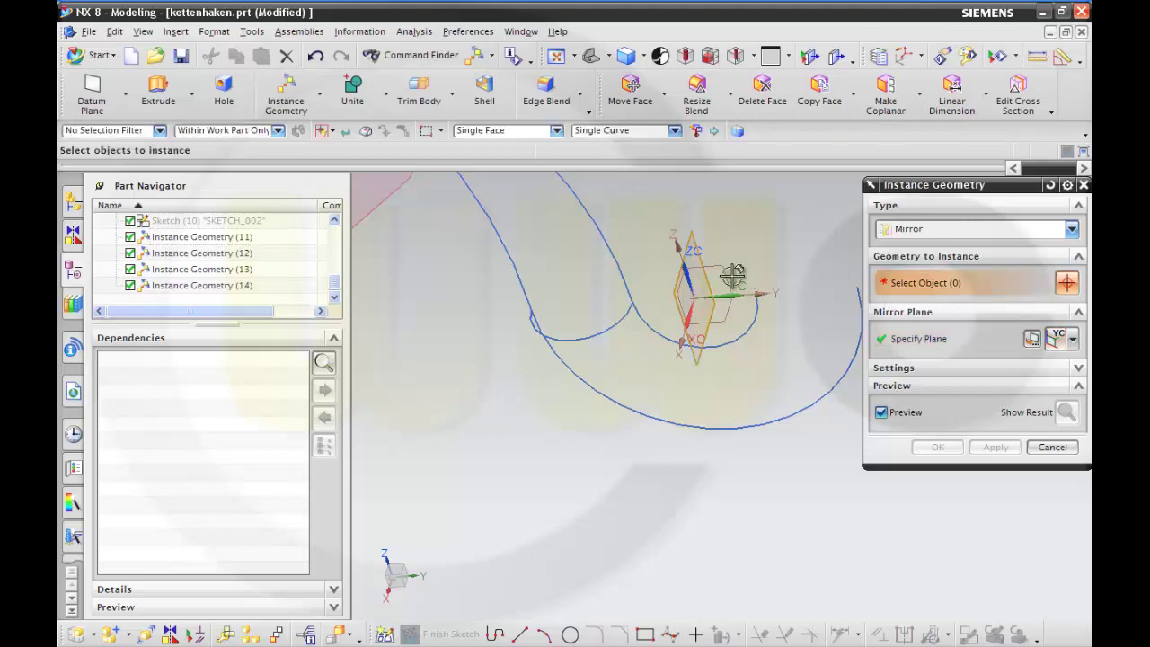
pyautogui.click(229, 237)
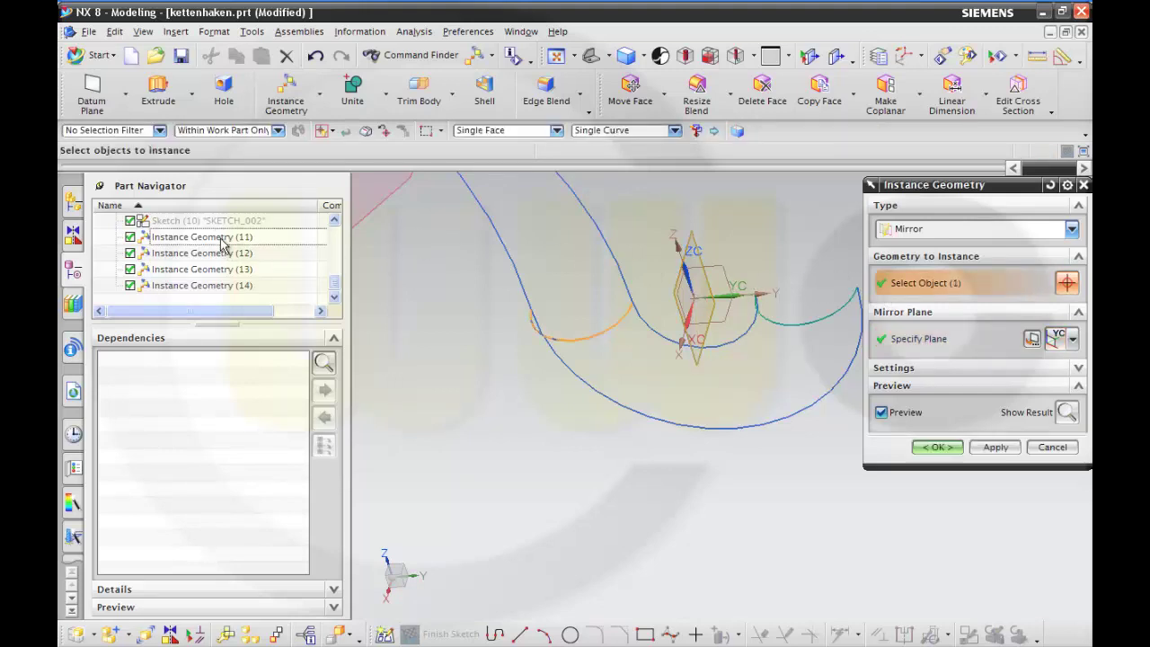
pyautogui.click(983, 447)
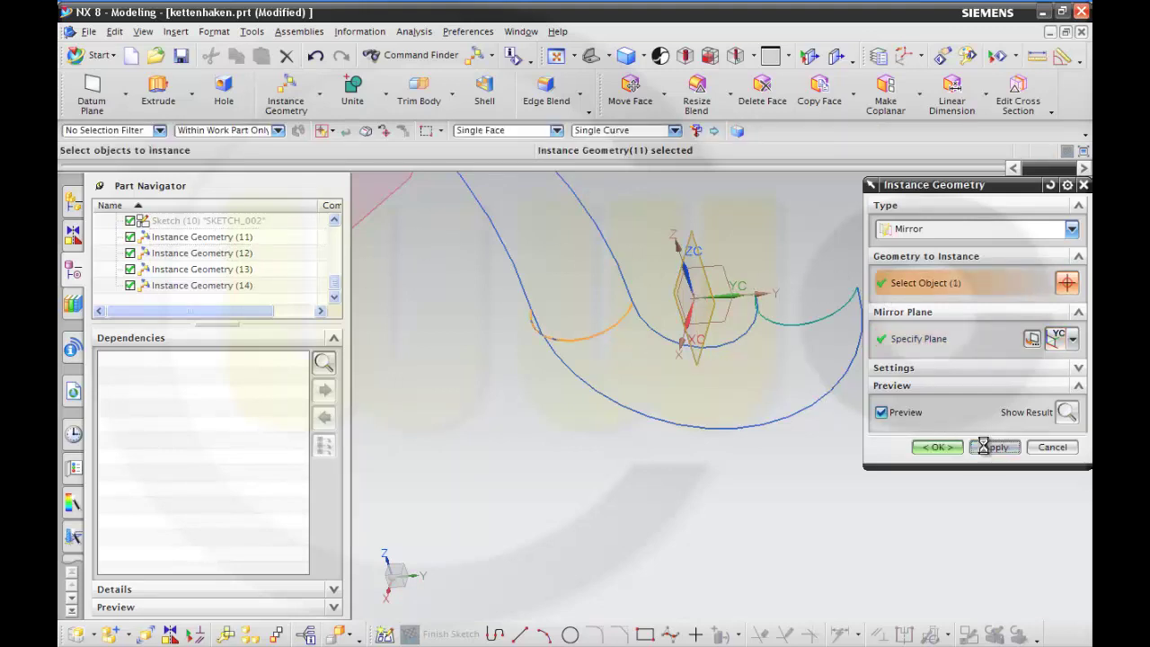
# - Mirror the partial arcs of Instance Geometry (12), (13) and (14) across the XC-ZC plane, each as a separate instance
pyautogui.click(240, 255)
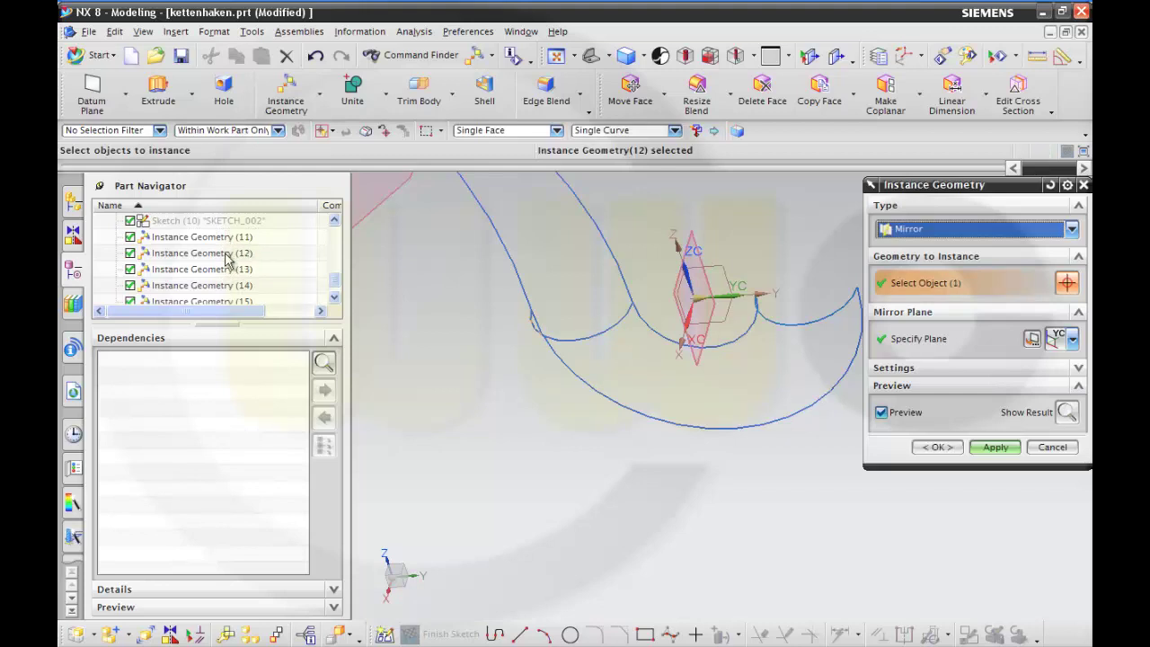
pyautogui.click(992, 448)
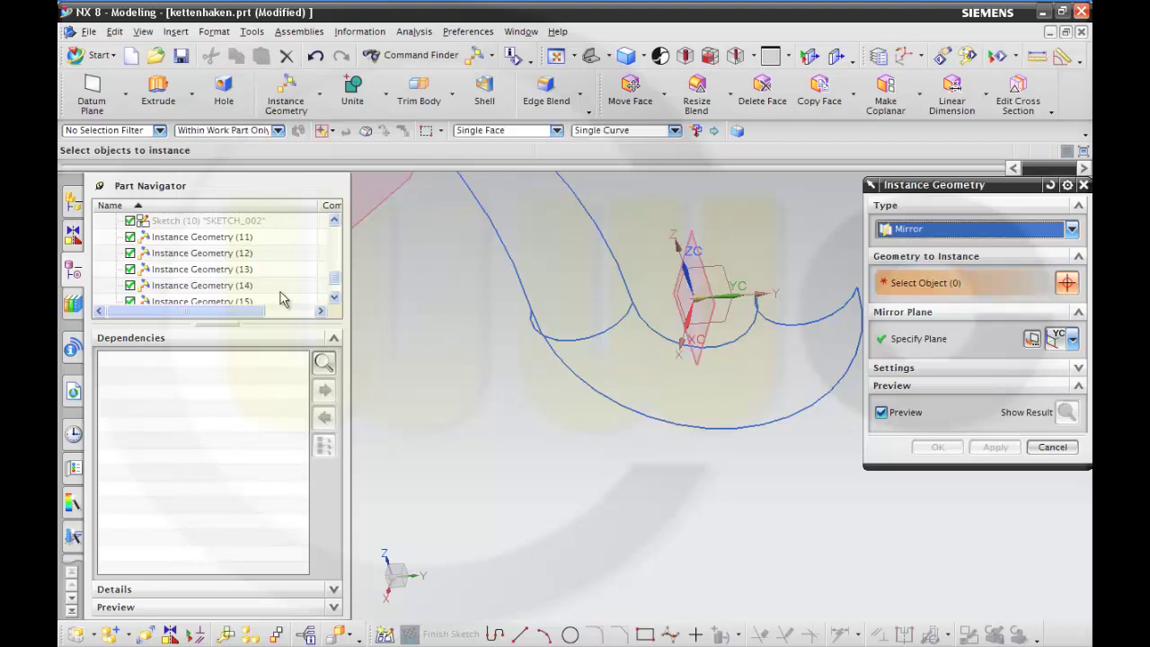
pyautogui.click(226, 271)
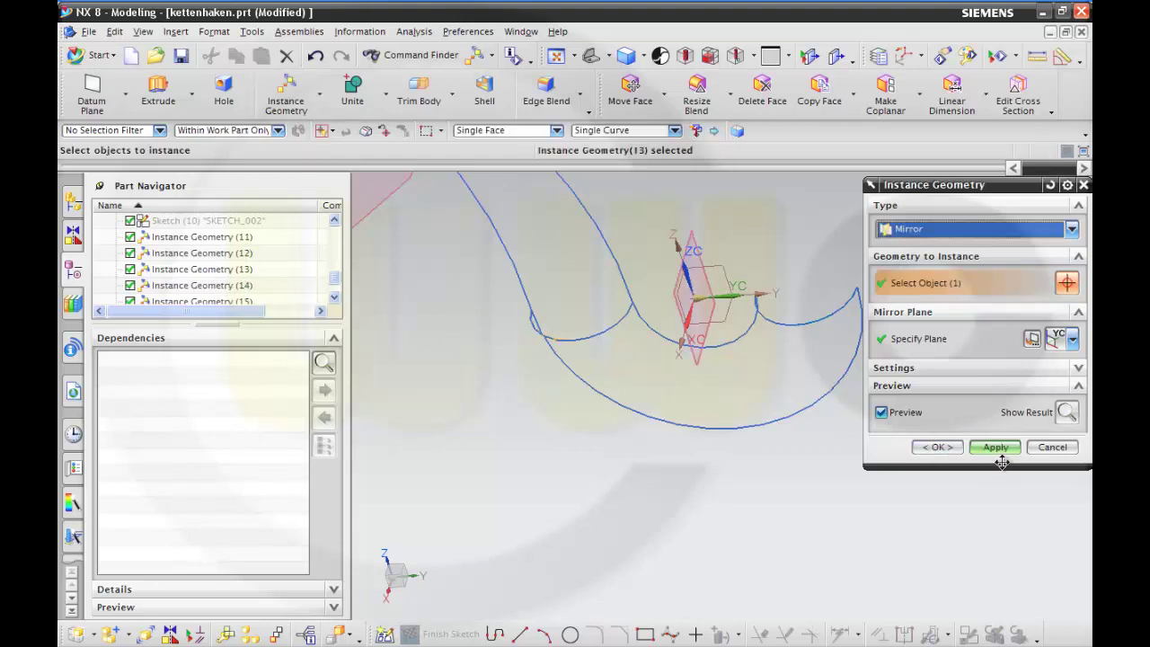
pyautogui.click(995, 449)
pyautogui.click(226, 286)
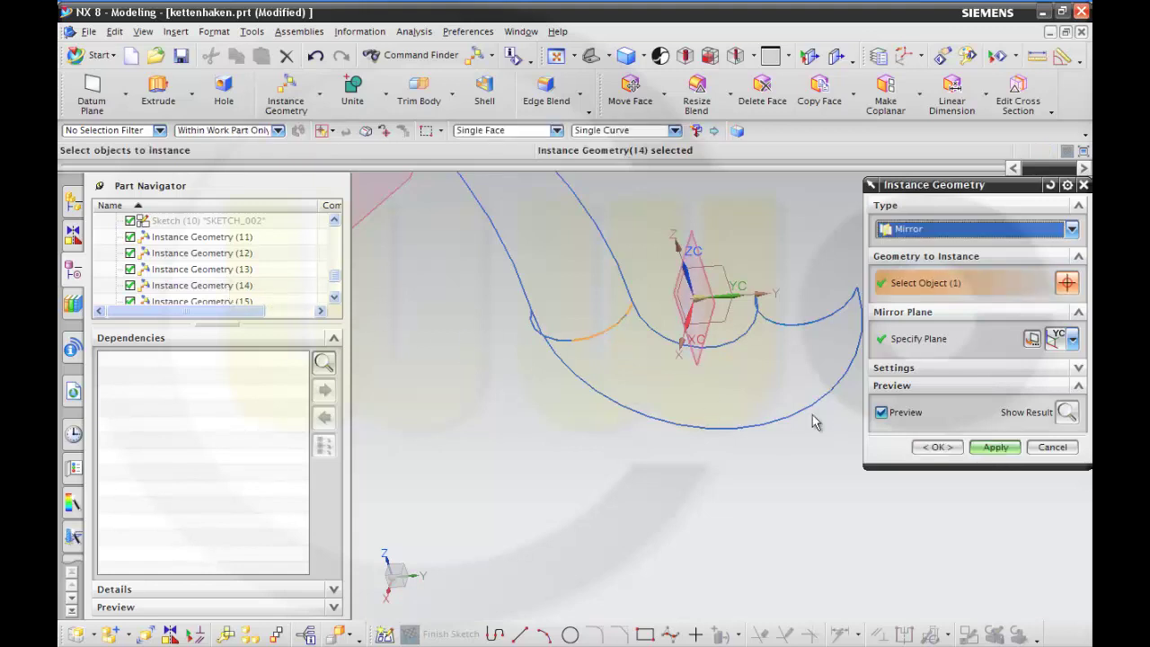
pyautogui.click(995, 447)
pyautogui.click(1053, 447)
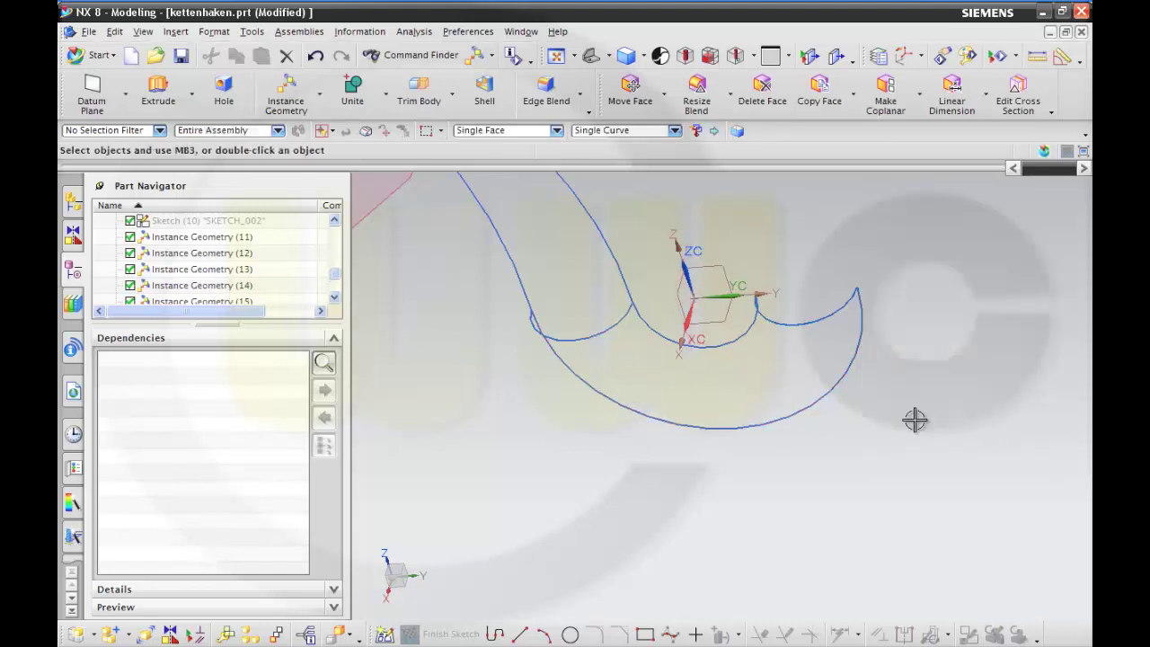
# - Examine which mirrored section arcs belong to Instance Geometry (15) through (18) by highlighting them in the model
pyautogui.moveTo(729, 403); pyautogui.dragTo(743, 390, button='middle')
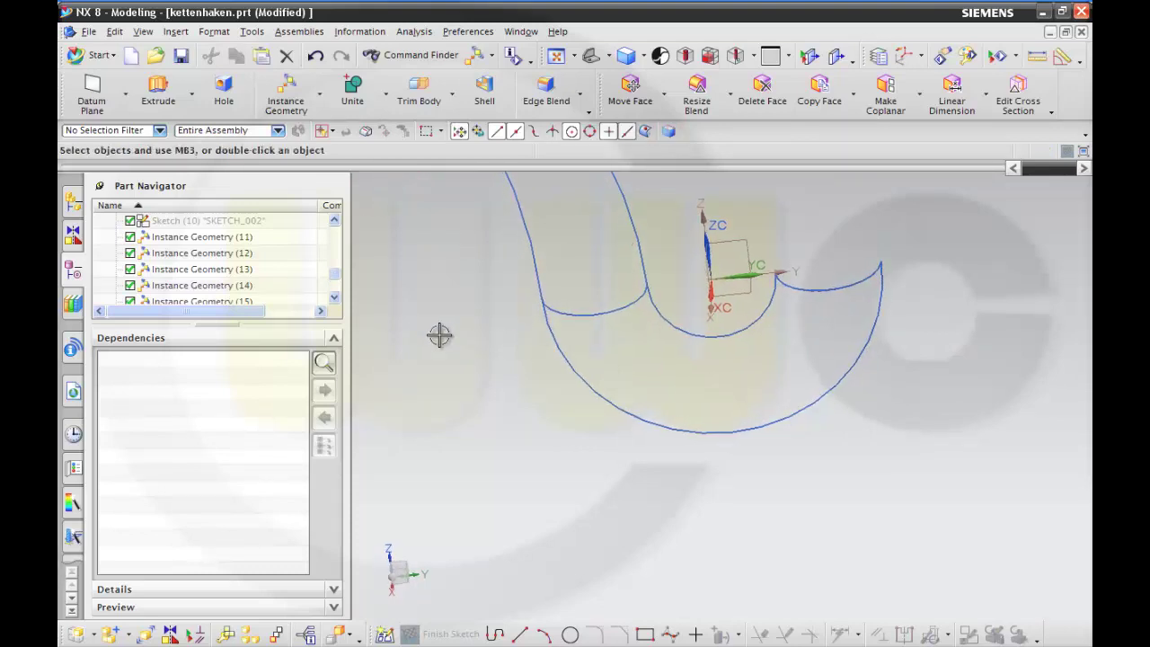
pyautogui.click(334, 298)
pyautogui.click(333, 297)
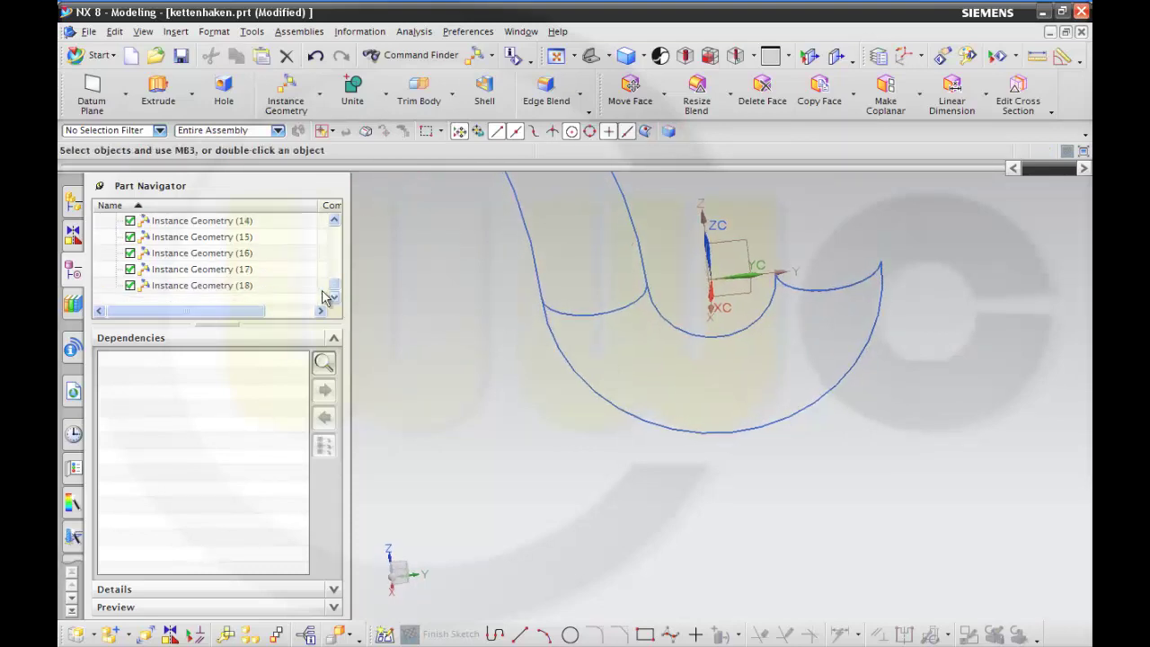
pyautogui.click(241, 286)
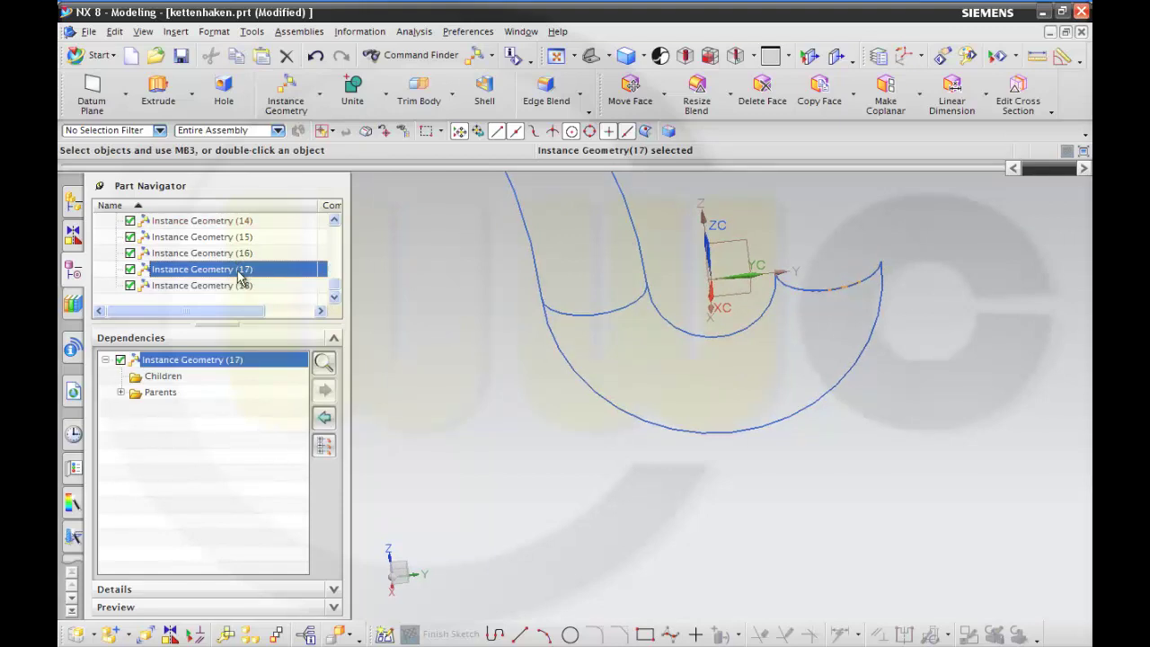
pyautogui.click(239, 254)
pyautogui.click(236, 238)
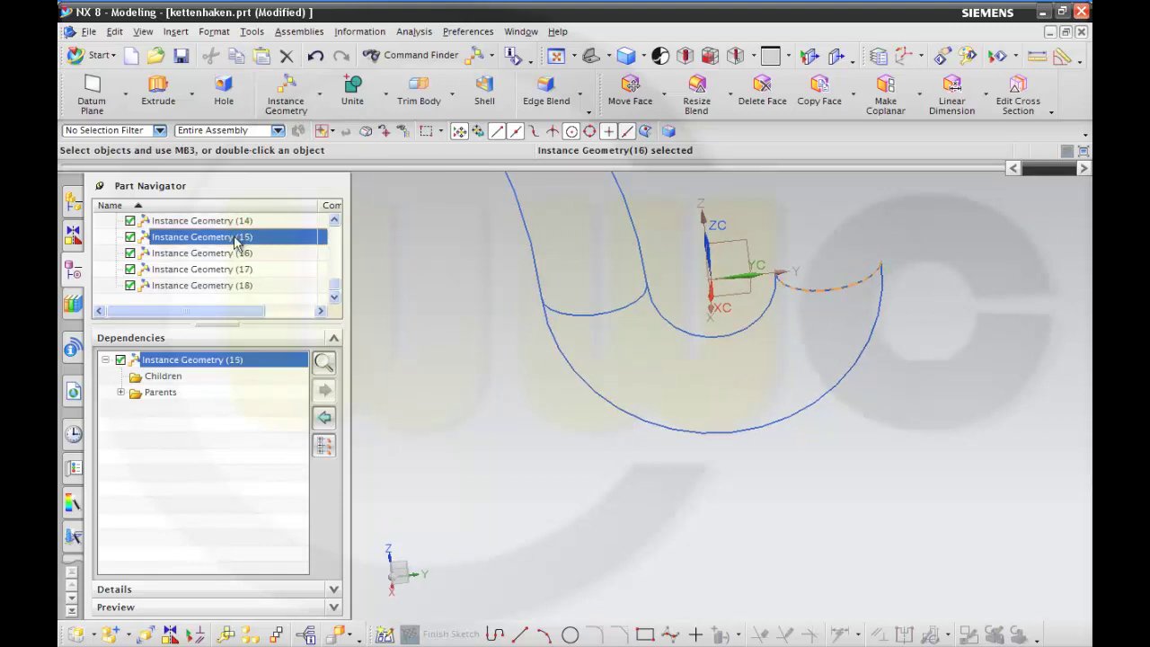
pyautogui.click(430, 334)
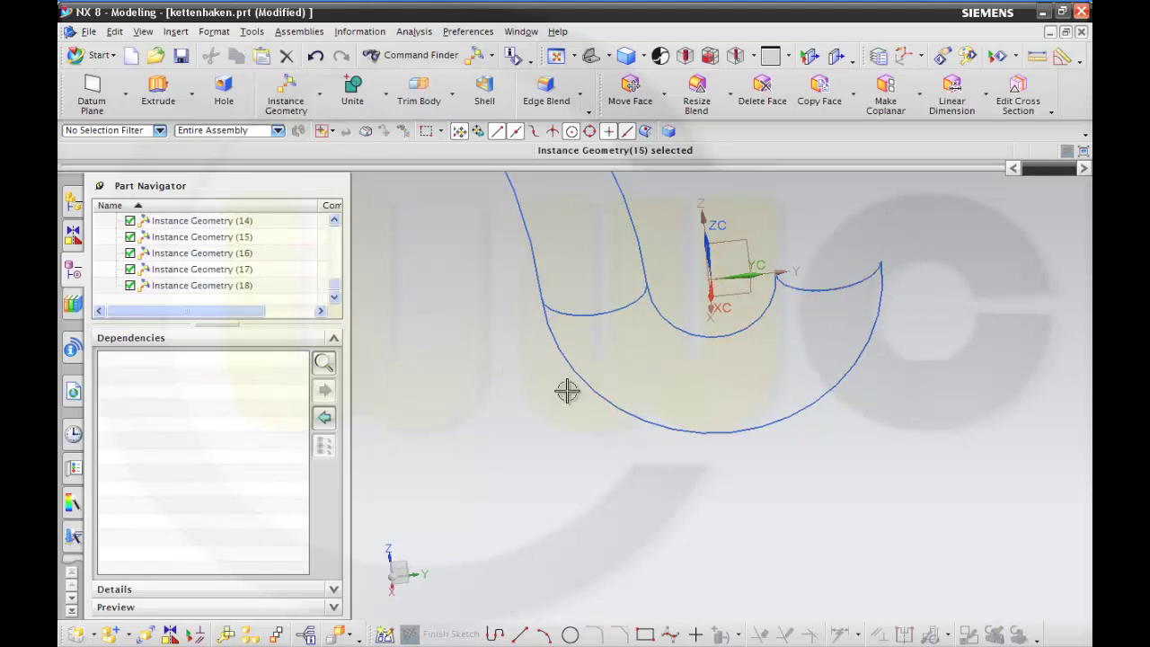
# - Create a new sketch on the XC-ZC plane of the datum coordinate system and orient the view to it
pyautogui.moveTo(568, 390); pyautogui.dragTo(688, 438, button='middle')
pyautogui.scroll(-2, 624, 300)
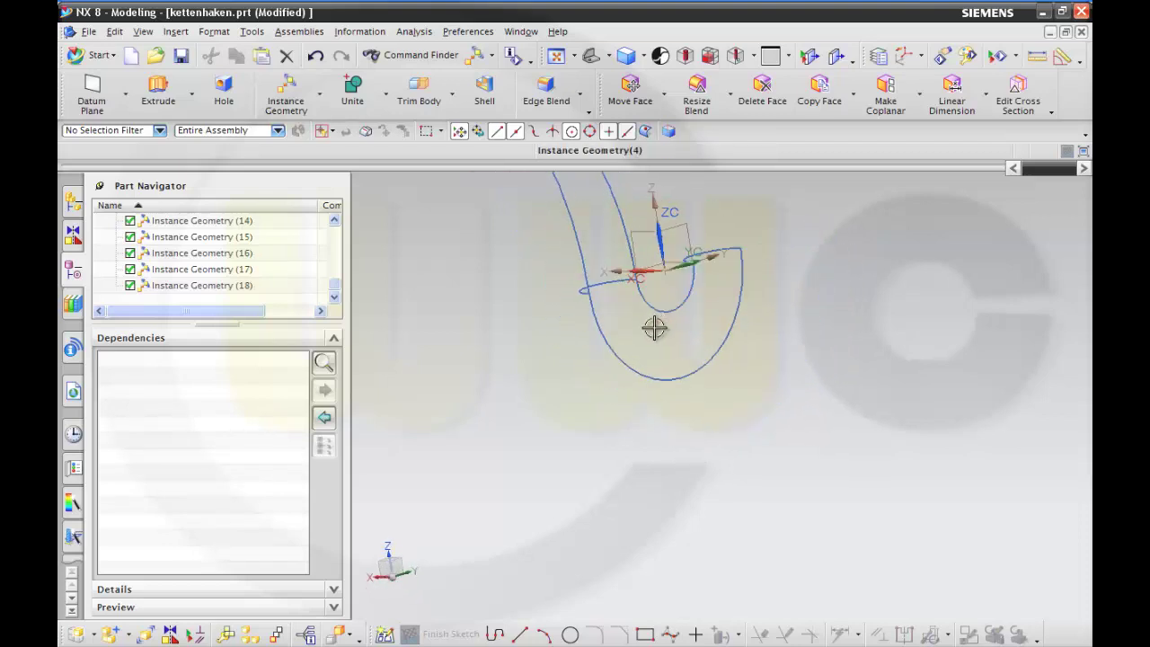
pyautogui.moveTo(665, 346)
pyautogui.mouseDown(button='middle')
pyautogui.moveTo(689, 437)
pyautogui.moveTo(680, 333)
pyautogui.mouseUp(button='middle')
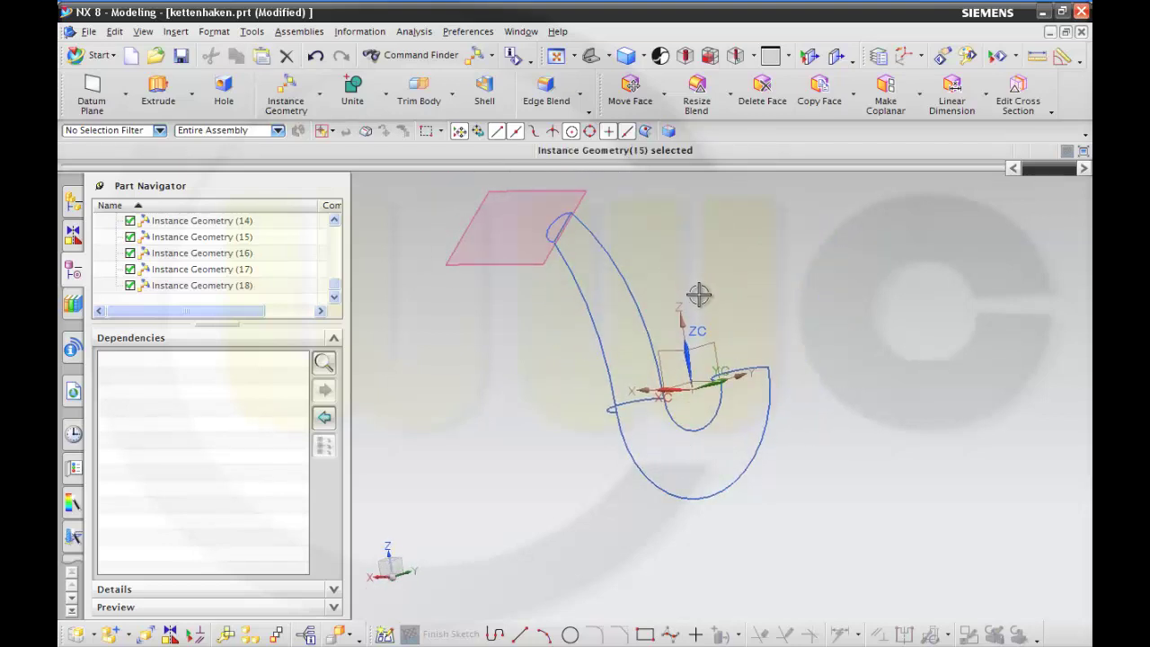
pyautogui.moveTo(699, 296); pyautogui.dragTo(689, 321, button='middle')
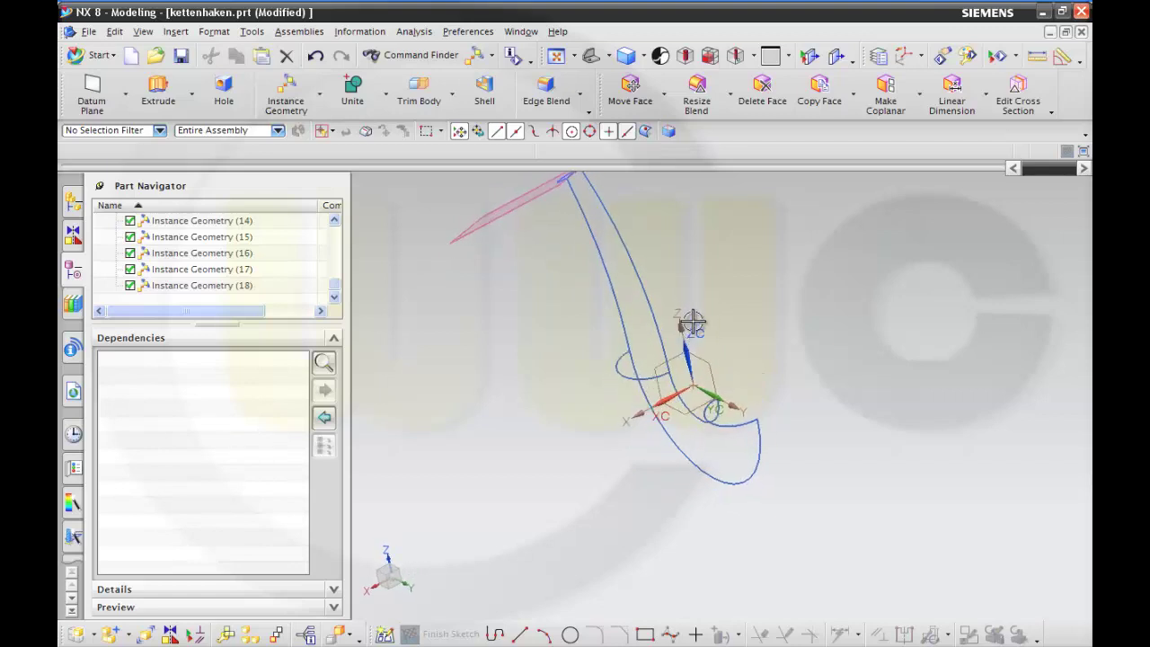
pyautogui.click(386, 635)
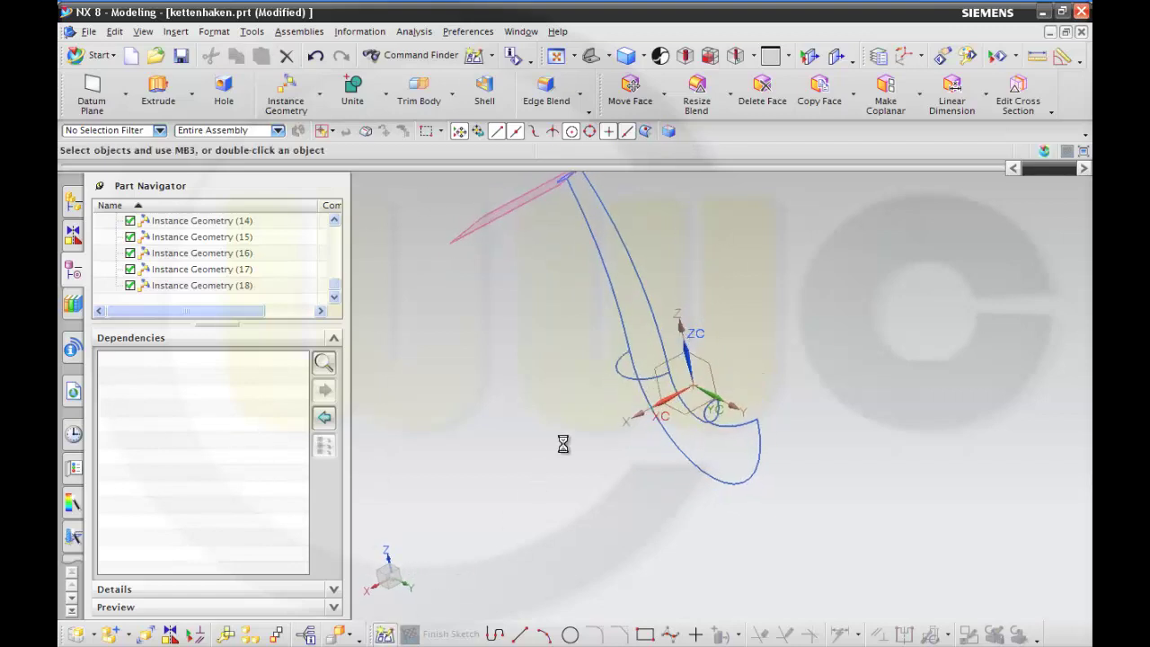
pyautogui.click(678, 369)
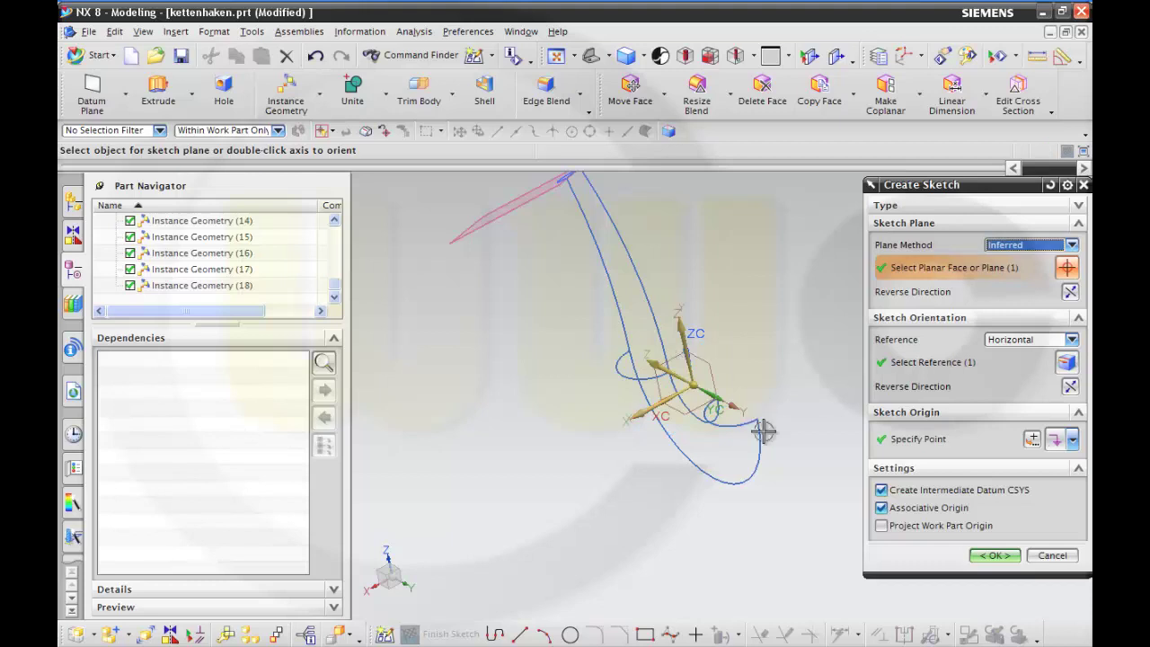
pyautogui.click(994, 556)
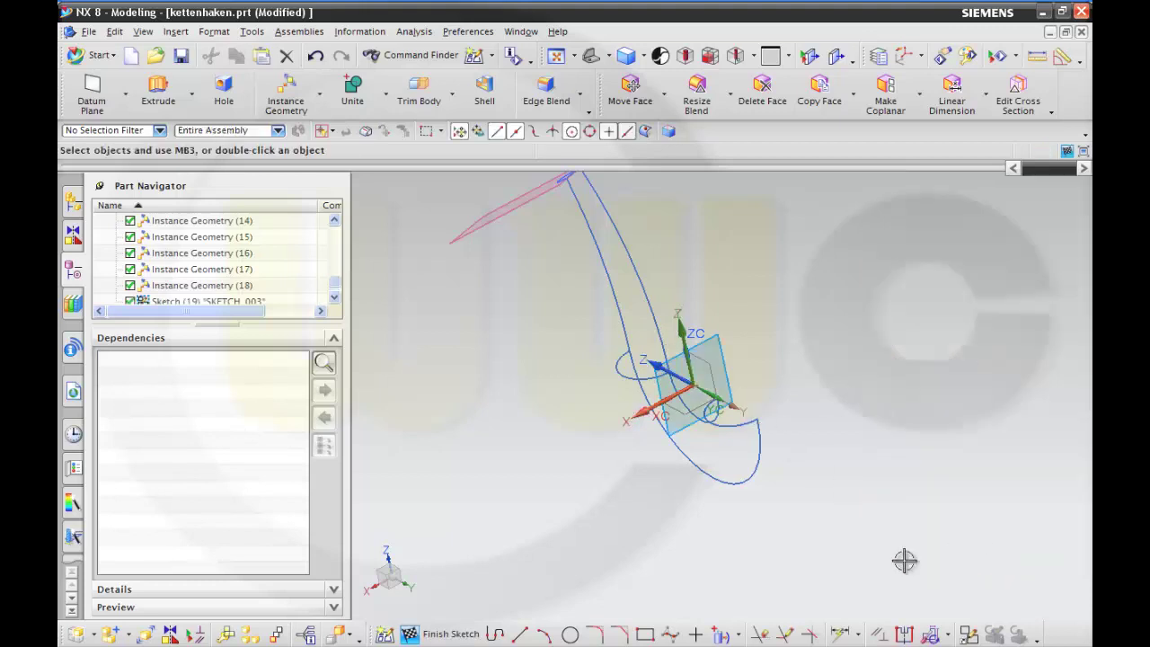
pyautogui.rightClick(682, 527)
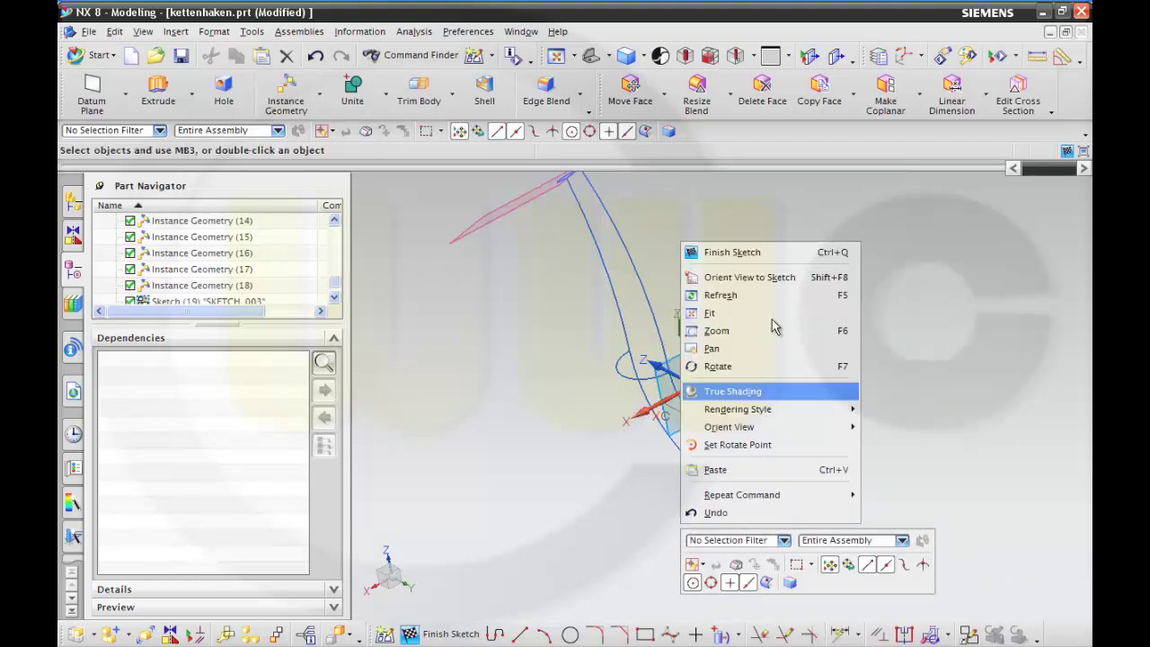
pyautogui.click(755, 278)
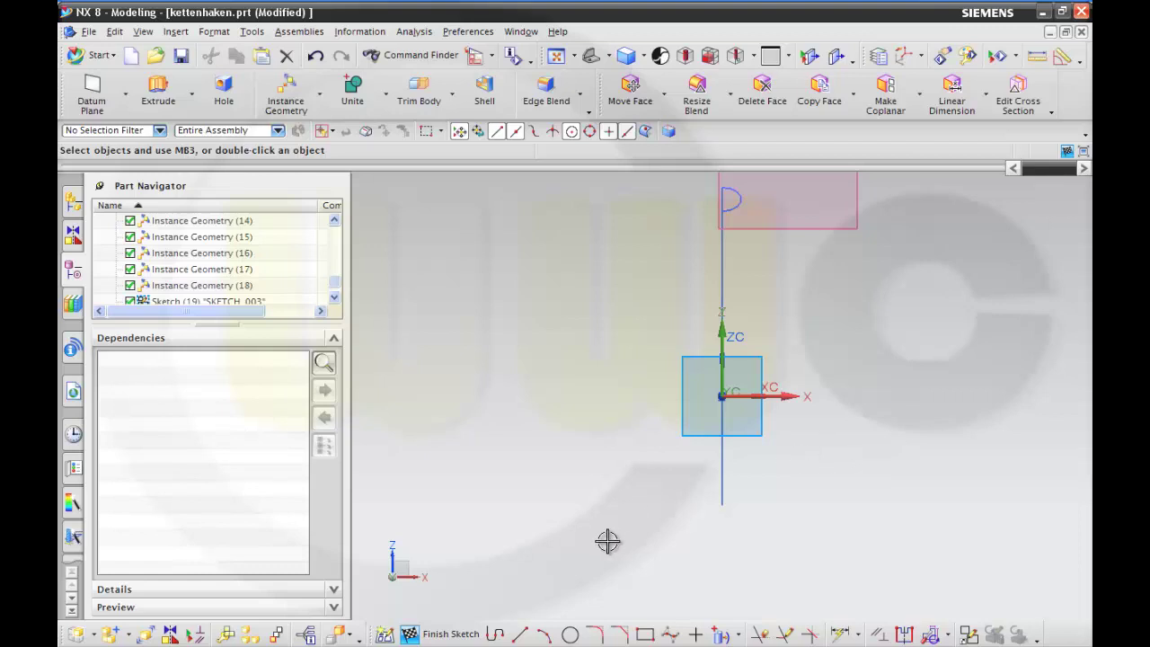
# - Sketch a circle about 20 mm in diameter beside the datum and two horizontal lines about 32 mm long below the X axis
pyautogui.click(857, 383)
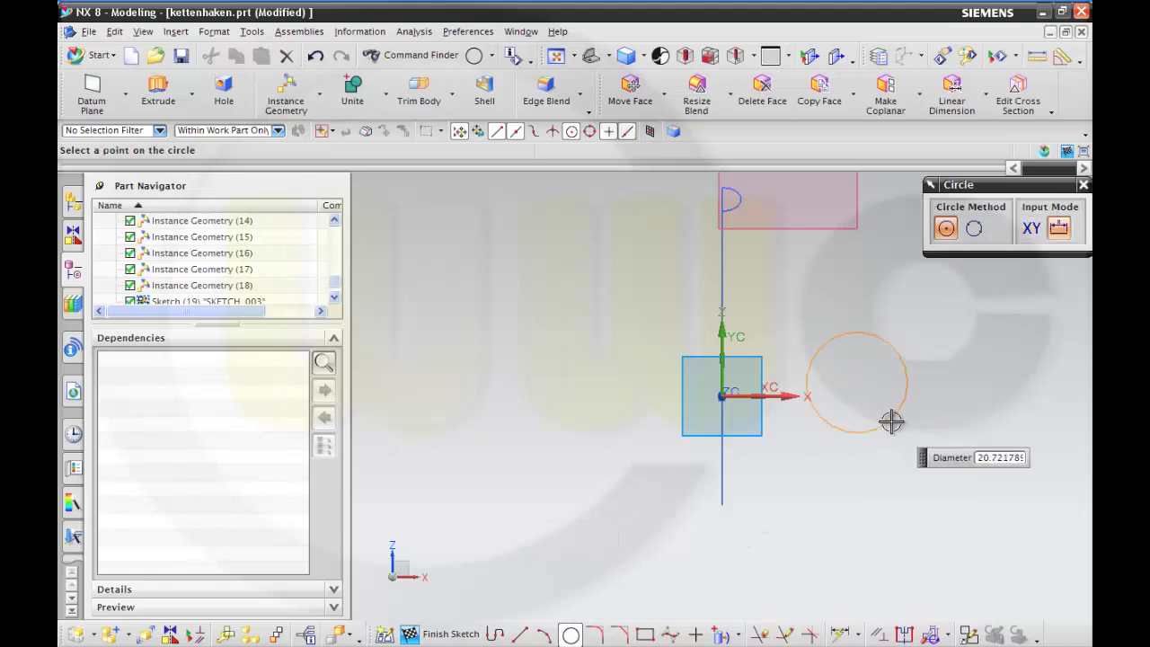
pyautogui.click(890, 418)
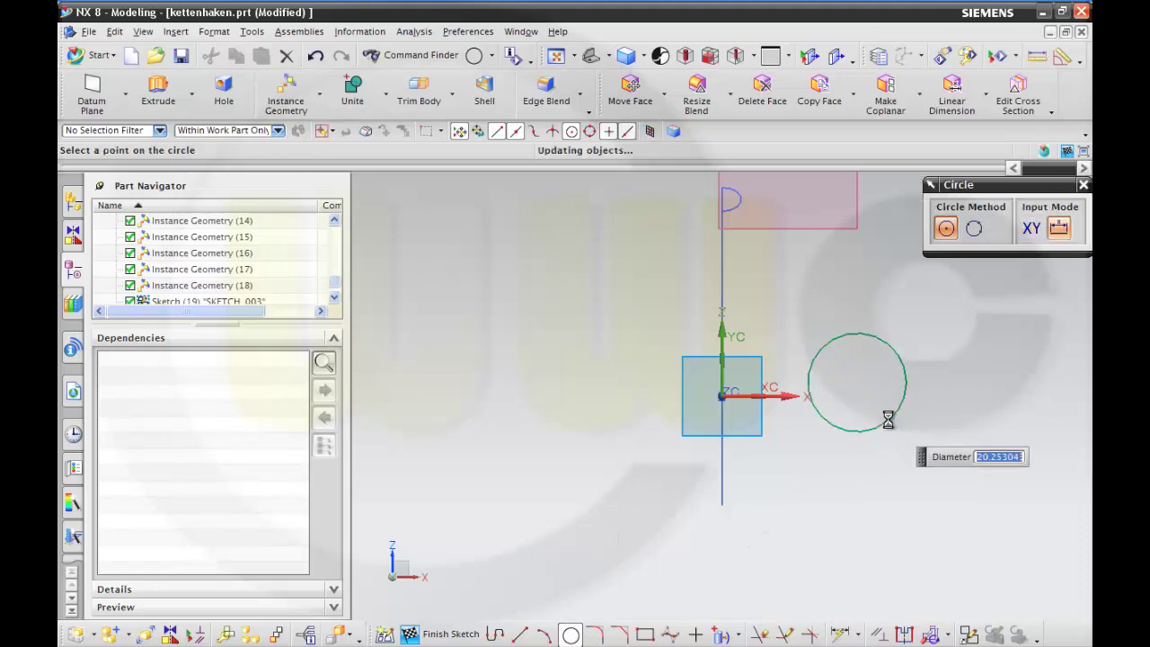
pyautogui.click(522, 635)
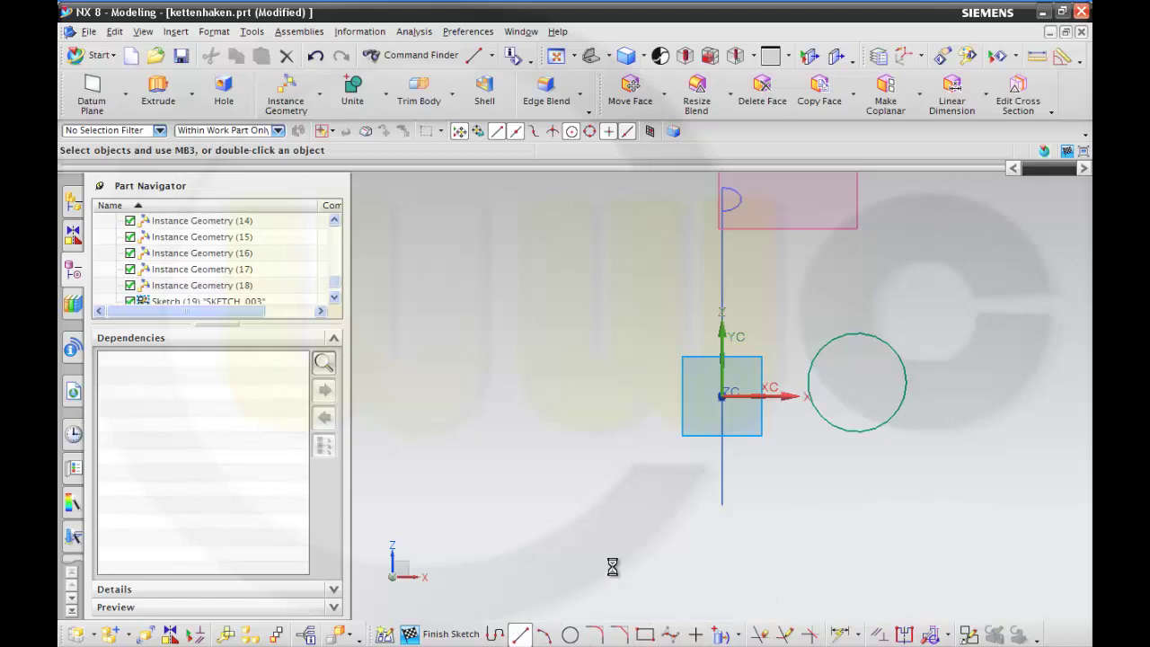
pyautogui.click(644, 407)
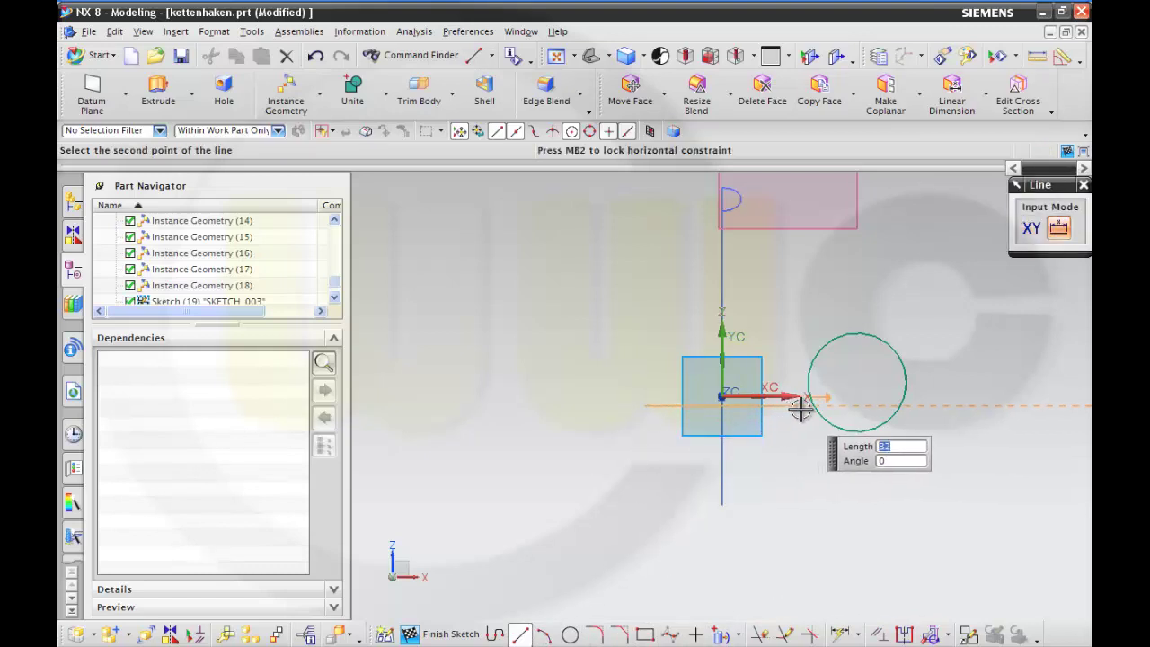
pyautogui.click(801, 407)
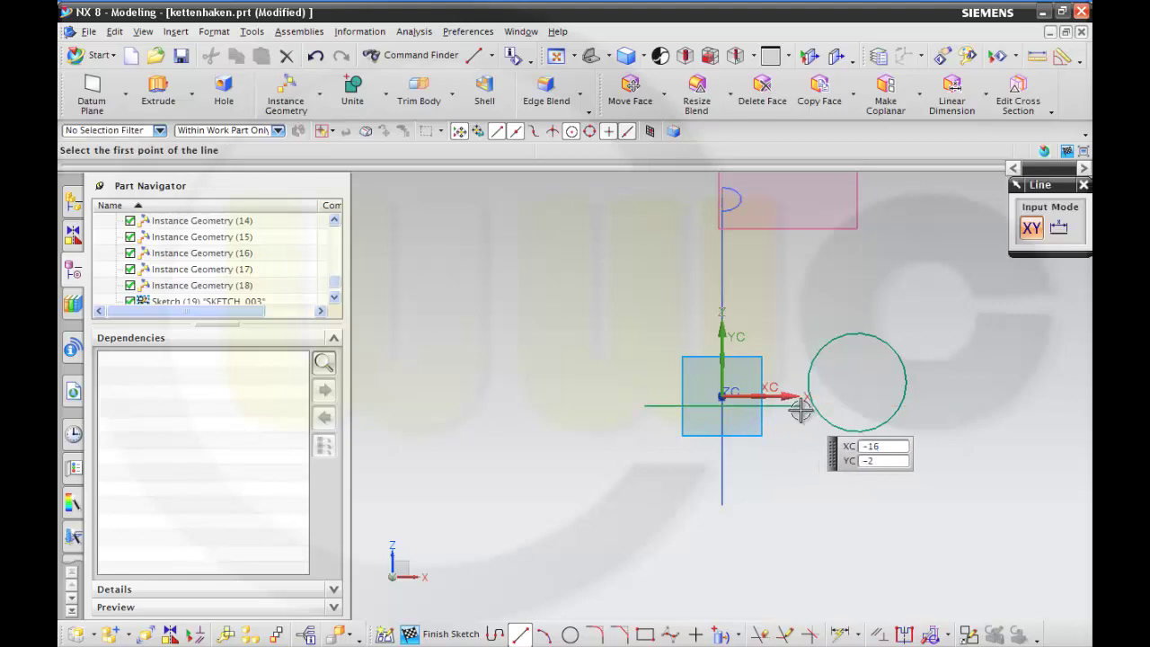
pyautogui.click(645, 471)
pyautogui.click(798, 471)
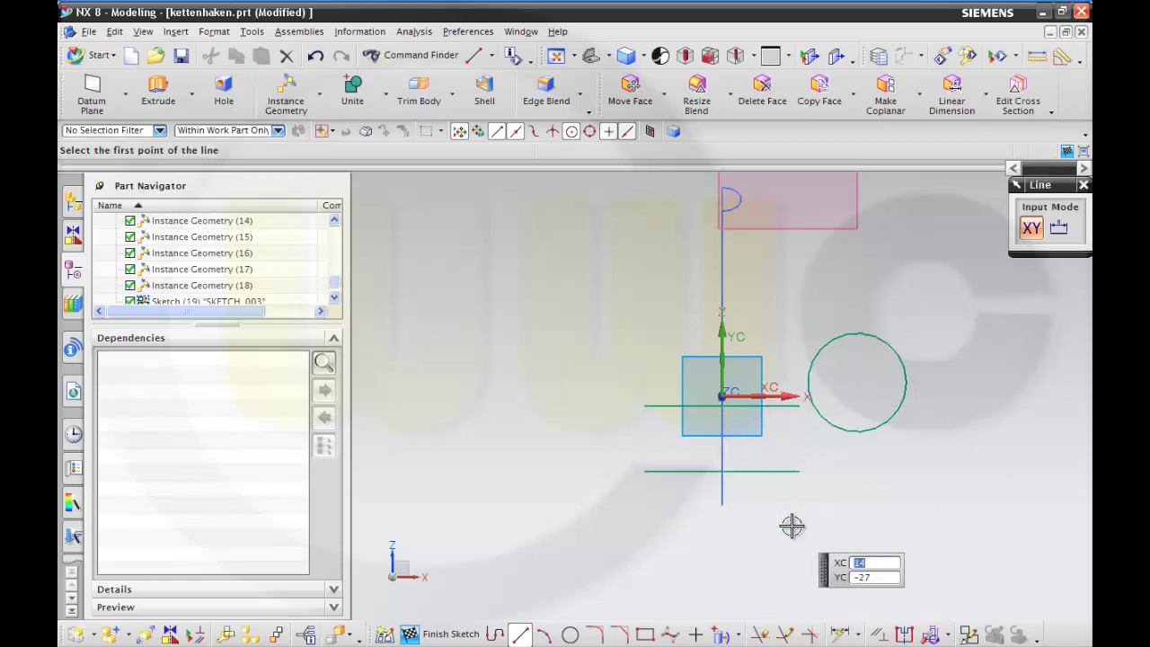
pyautogui.press('Escape')
# - Dimension the upper horizontal line's perpendicular distance from the X axis and set it to 8.5 mm
pyautogui.click(842, 637)
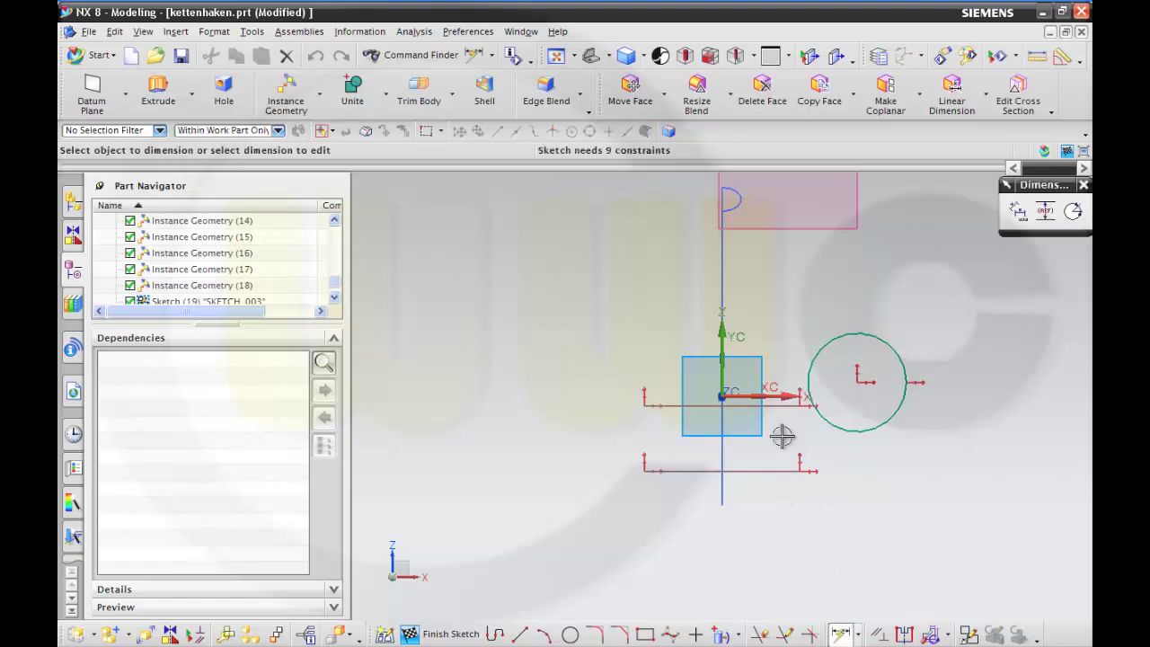
pyautogui.click(774, 407)
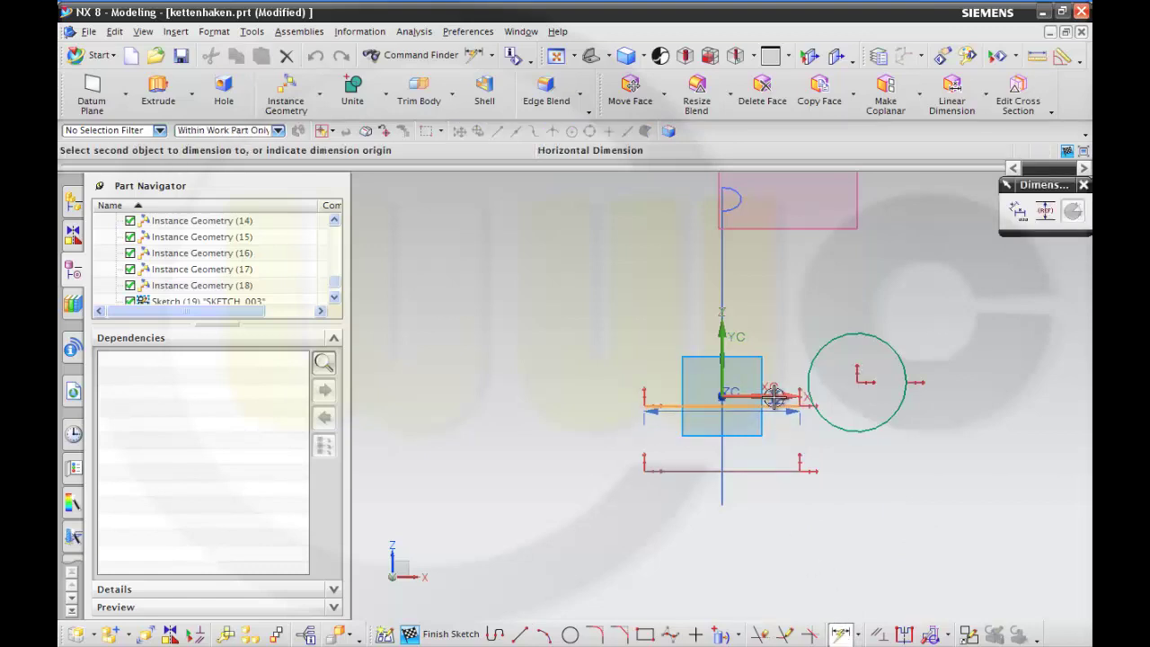
pyautogui.click(775, 397)
pyautogui.click(562, 403)
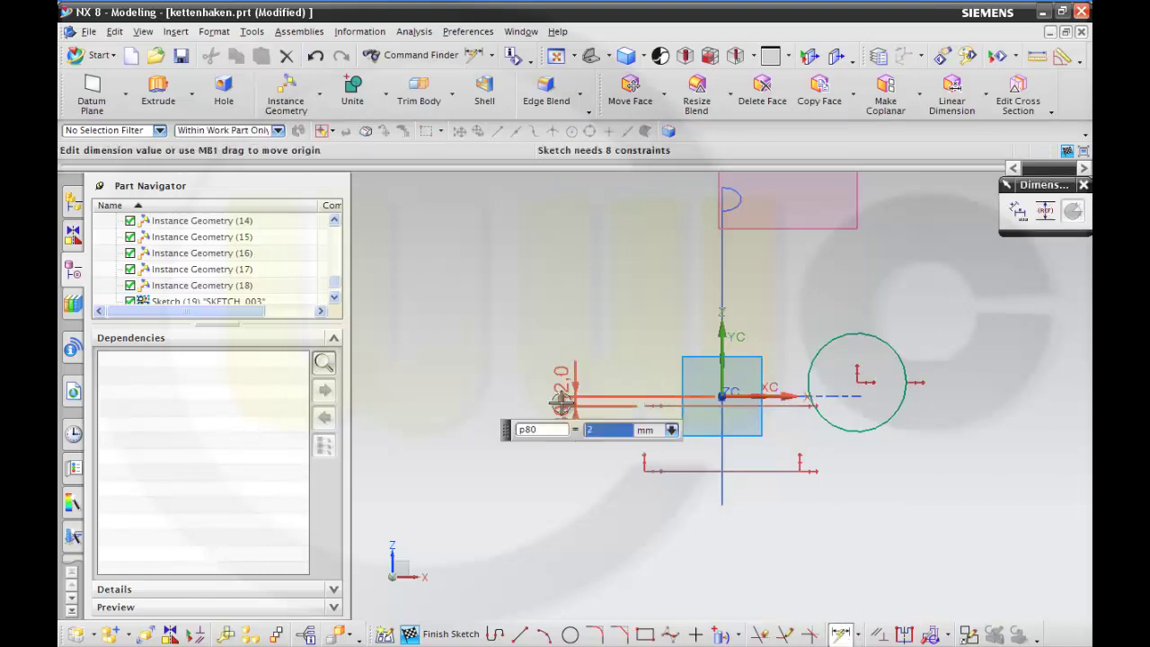
pyautogui.press('Return')
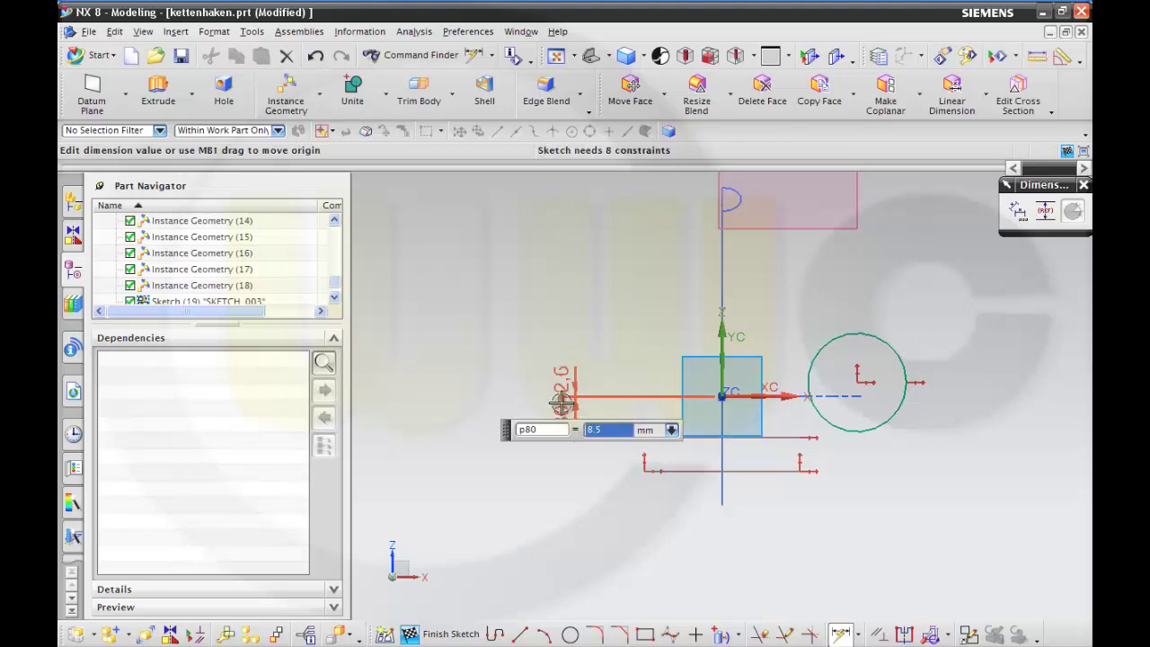
# - Dimension the lower horizontal line's perpendicular distance from the X axis and set it to 8.5+14 mm
pyautogui.click(688, 470)
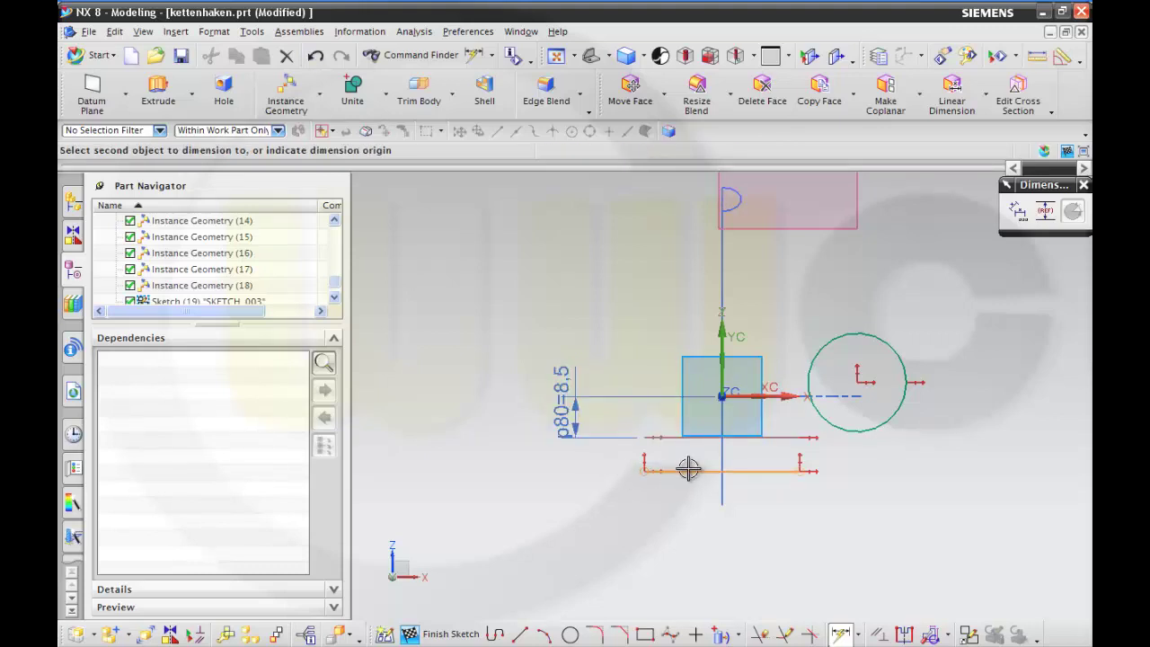
pyautogui.click(759, 395)
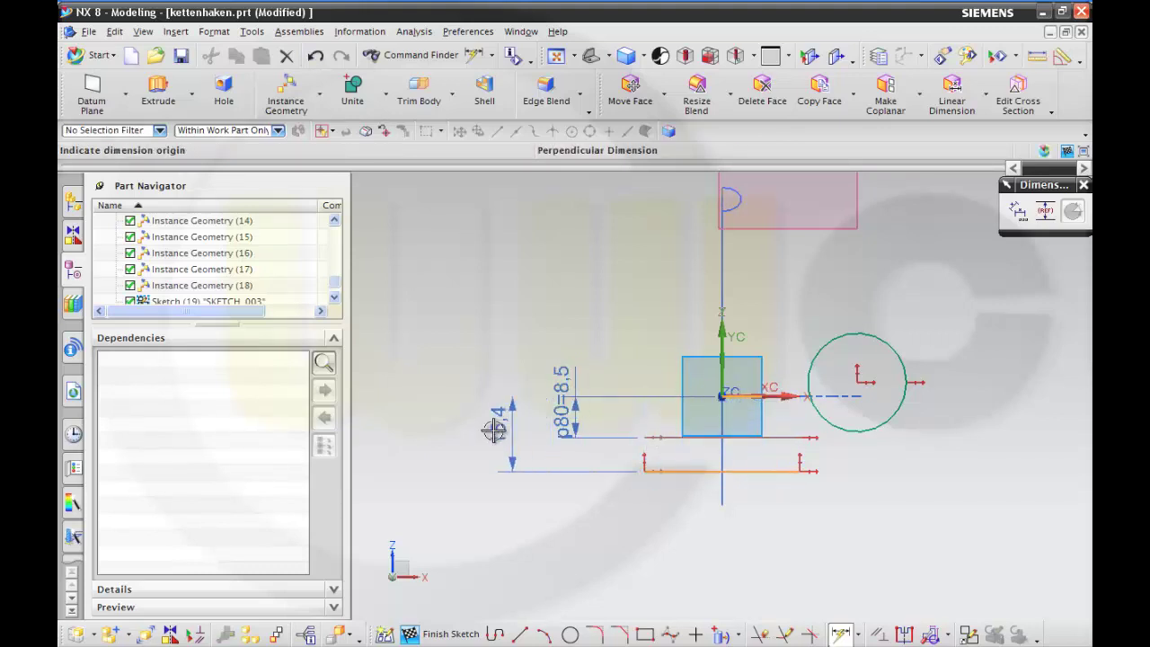
pyautogui.click(482, 429)
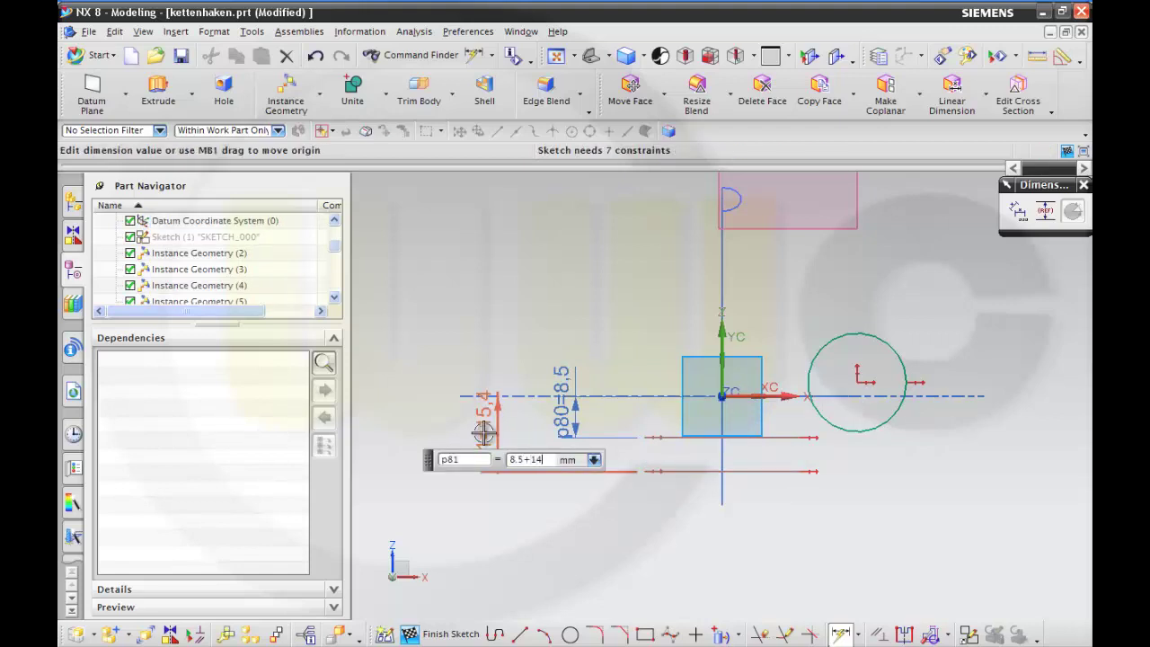
pyautogui.press('Return')
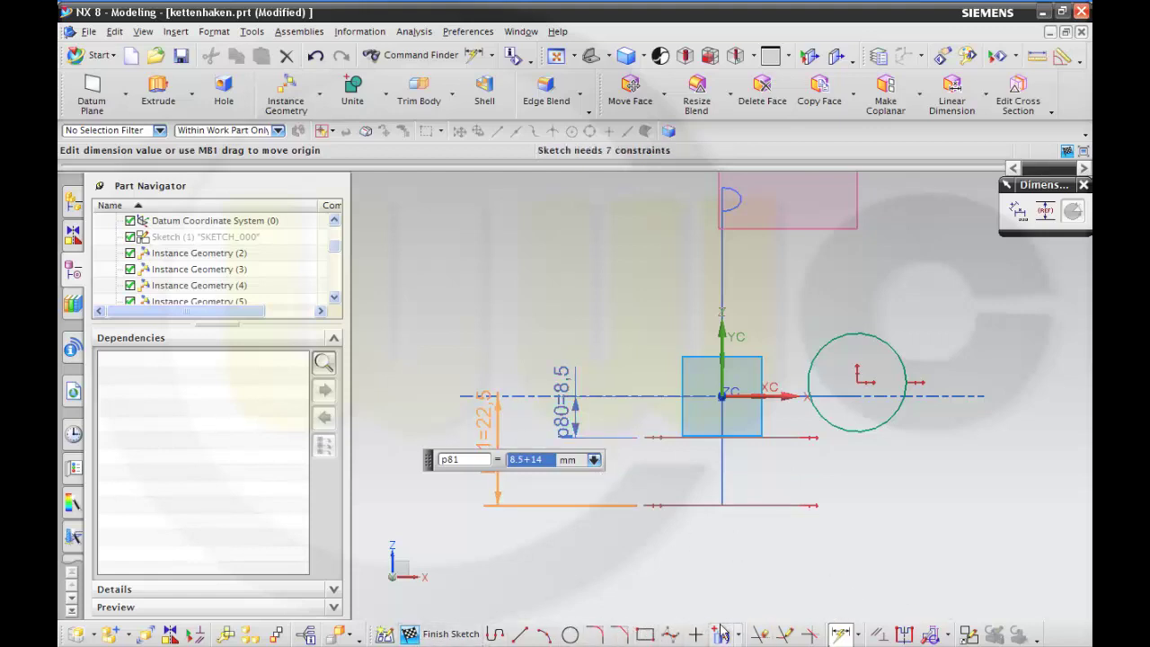
# - Move the circle down so it crosses the two horizontal lines and dimension its diameter as 40 mm
pyautogui.press('Escape')
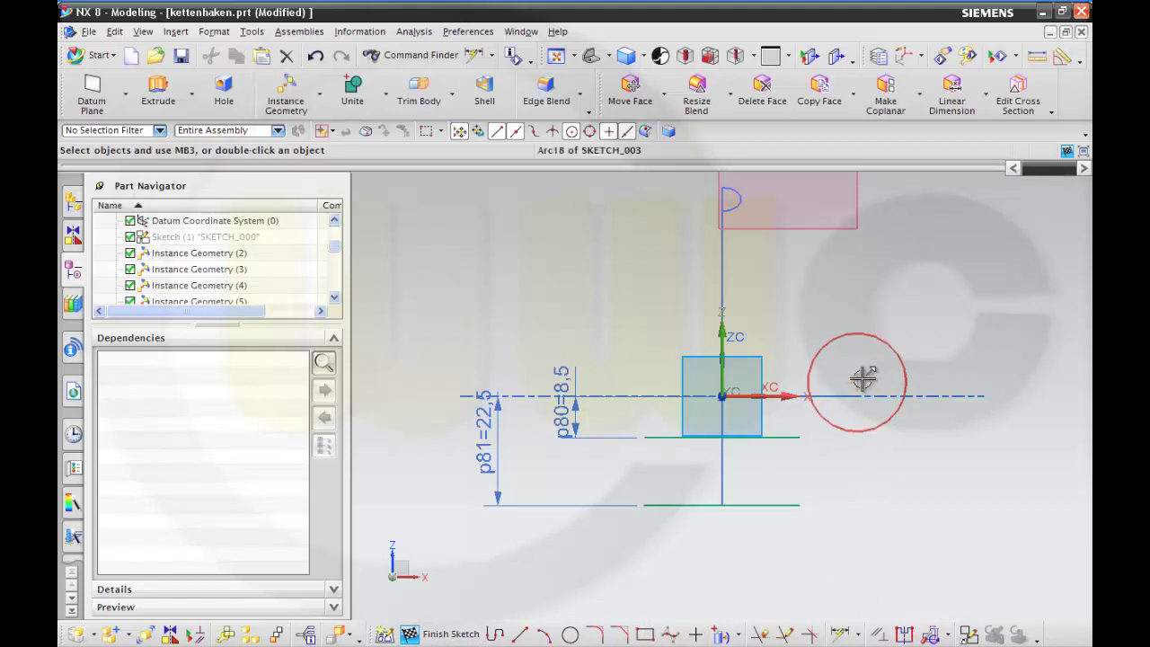
pyautogui.moveTo(863, 377); pyautogui.dragTo(818, 472)
pyautogui.click(842, 634)
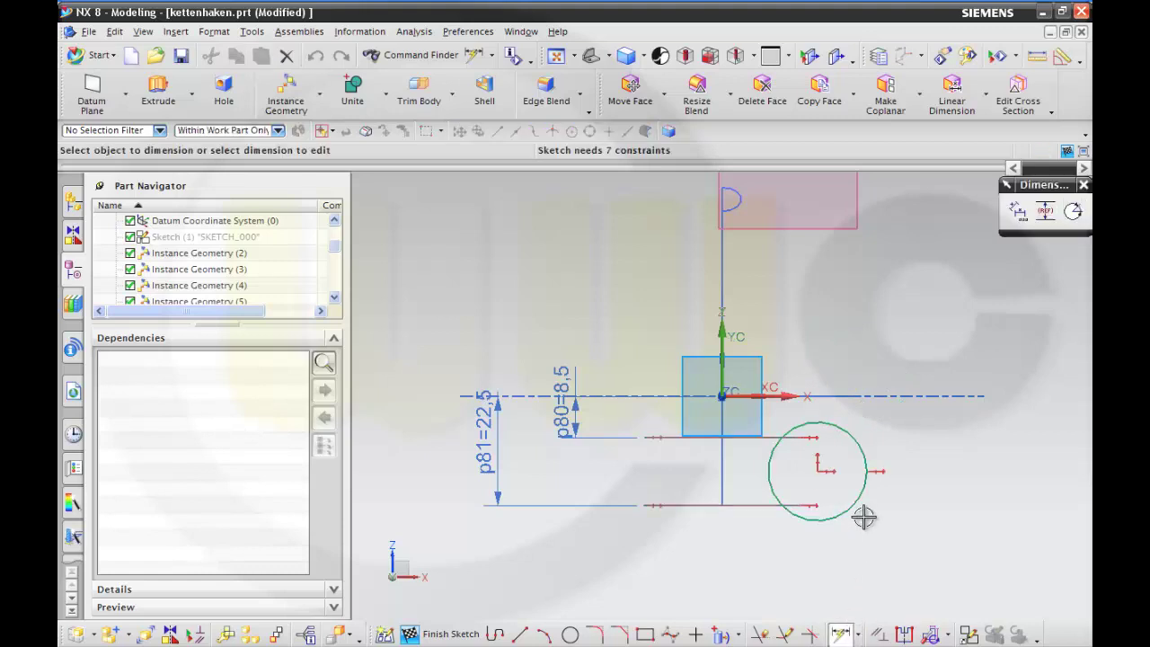
pyautogui.click(860, 509)
pyautogui.click(899, 521)
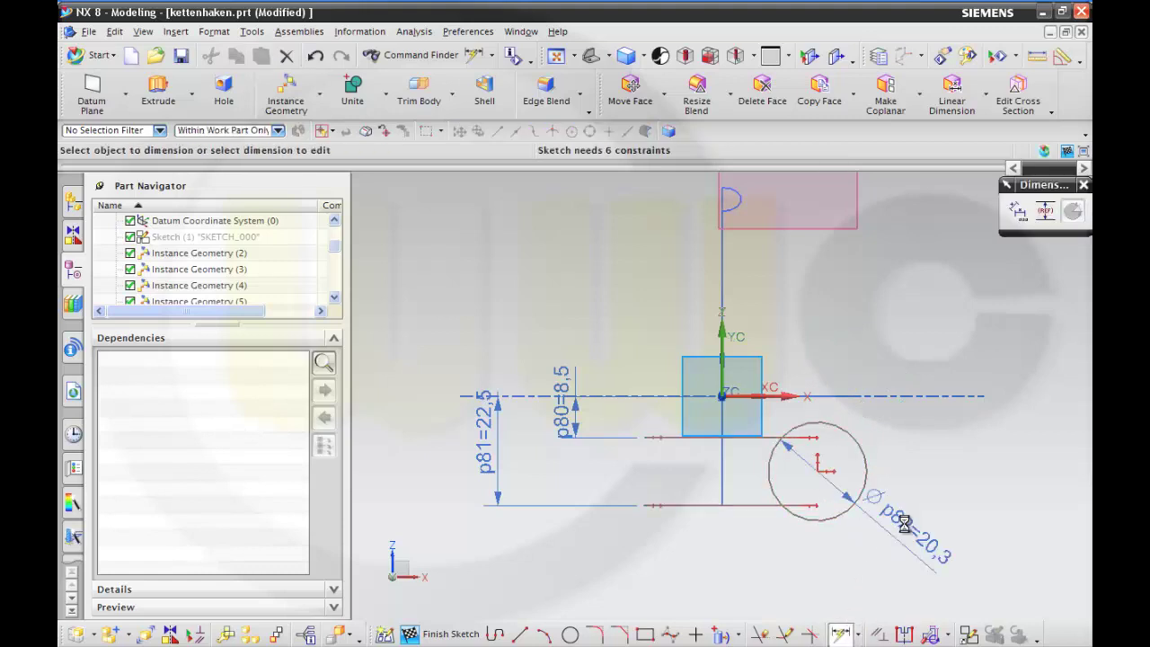
pyautogui.press('Return')
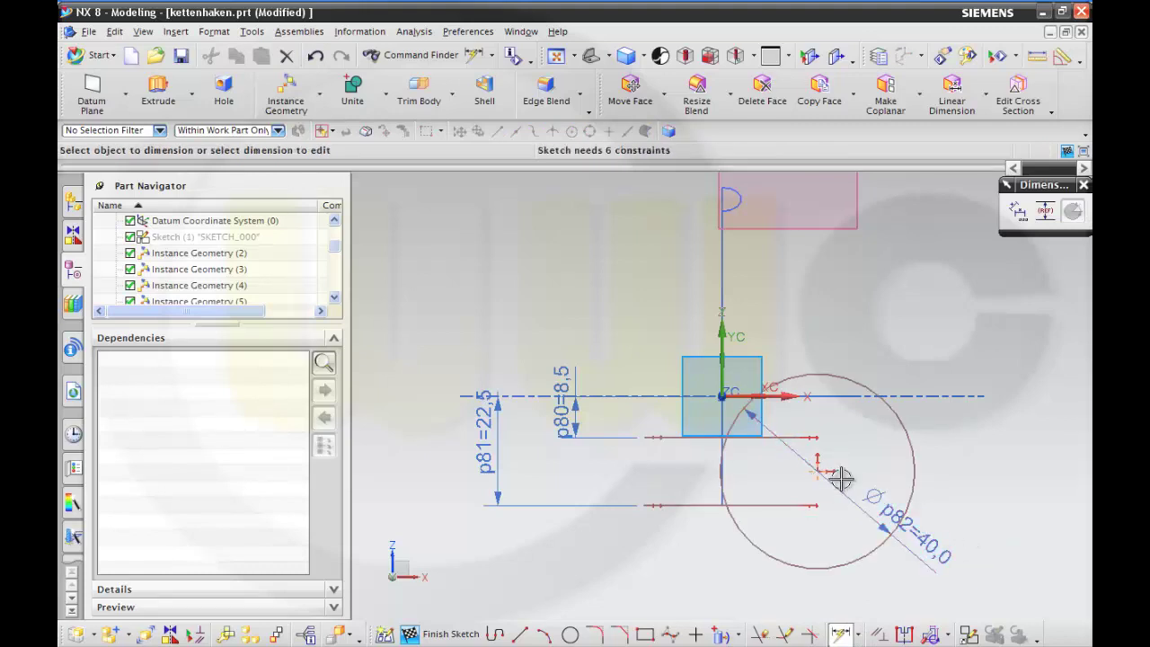
pyautogui.press('Escape')
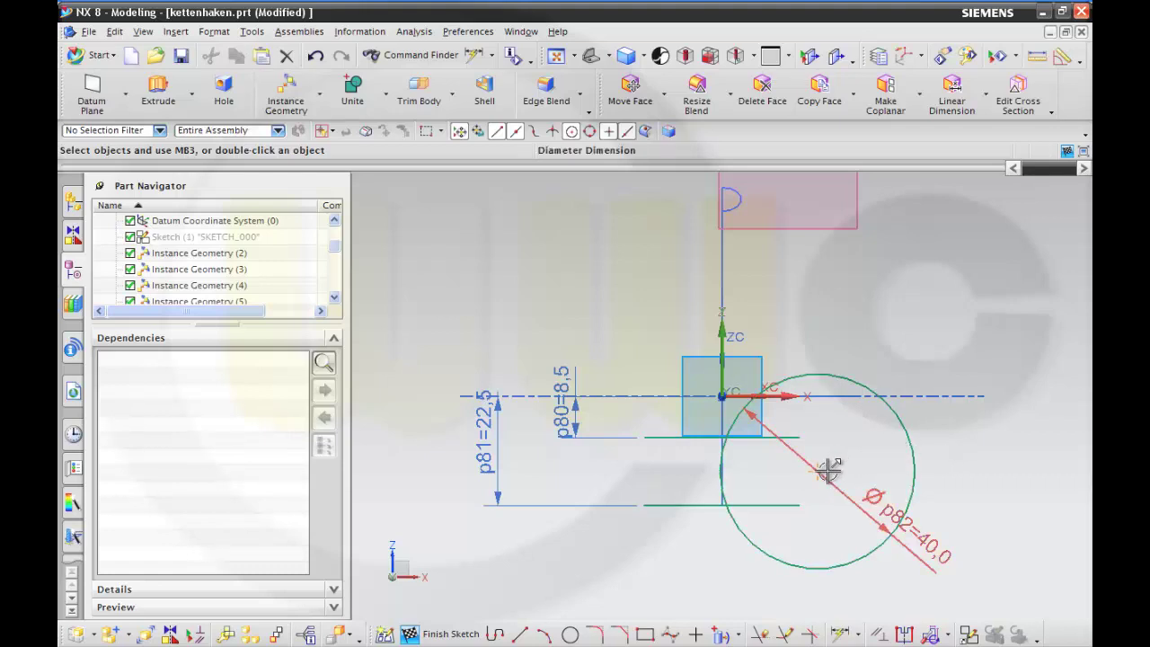
# - Delete the circle's diameter dimension
pyautogui.moveTo(827, 469); pyautogui.dragTo(869, 469)
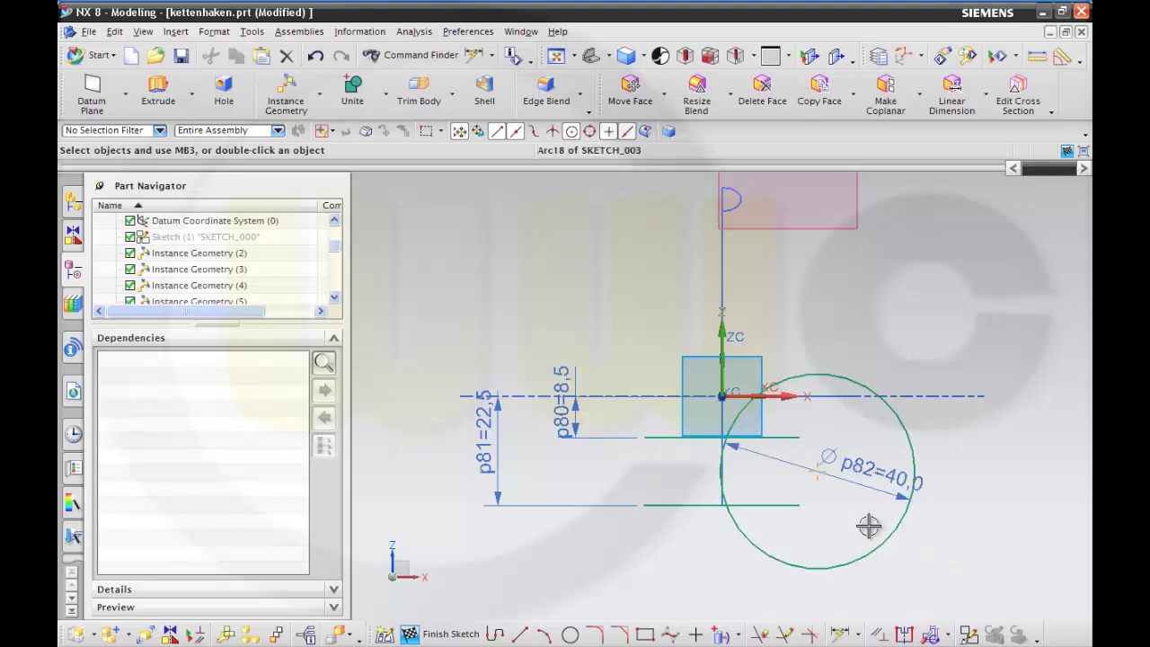
pyautogui.click(864, 471)
pyautogui.press('Delete')
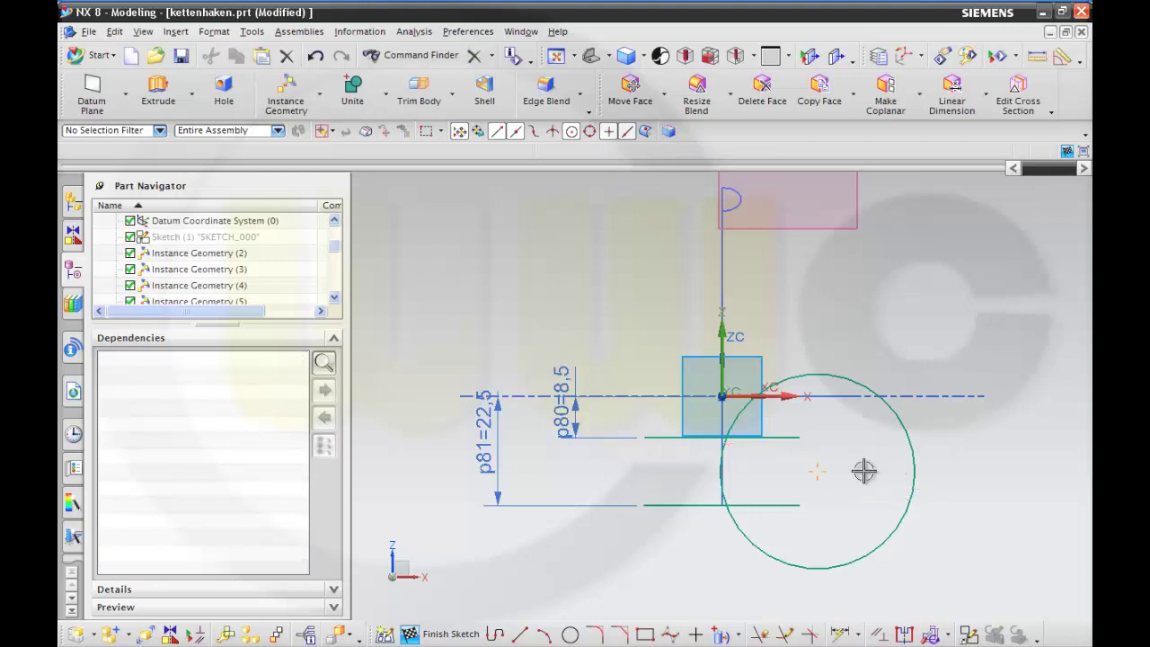
# - Shift the circle slightly farther from the vertical axis and dimension its diameter as 40 mm
pyautogui.moveTo(915, 471)
pyautogui.mouseDown()
pyautogui.moveTo(948, 470)
pyautogui.moveTo(904, 470)
pyautogui.mouseUp()
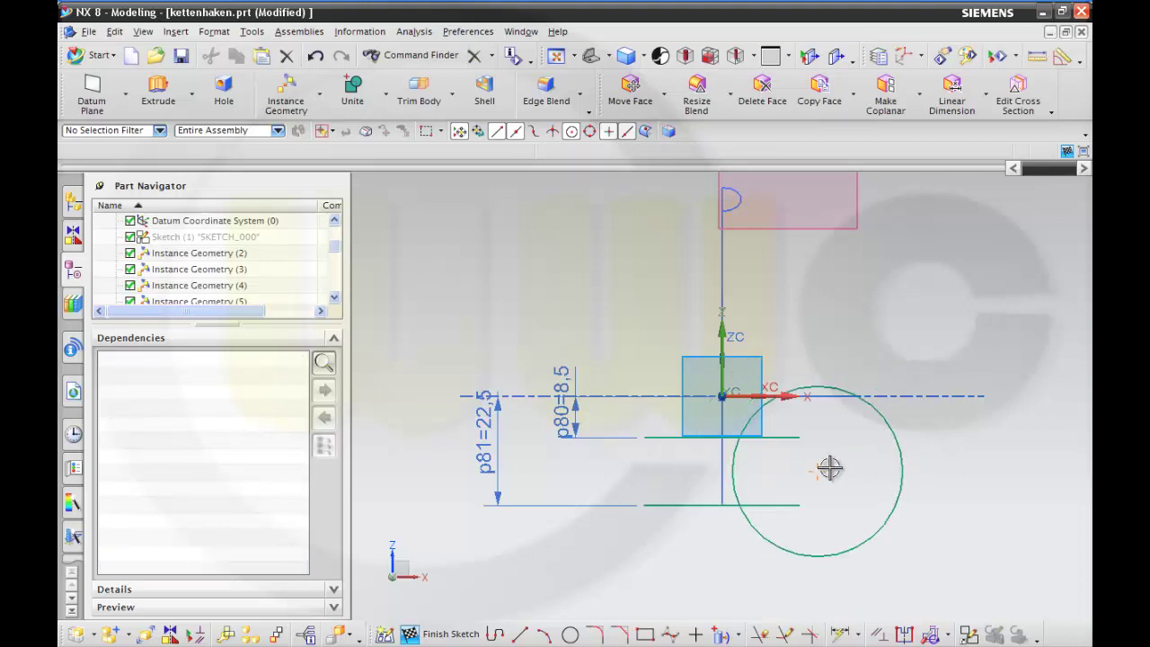
pyautogui.moveTo(825, 472); pyautogui.dragTo(849, 479)
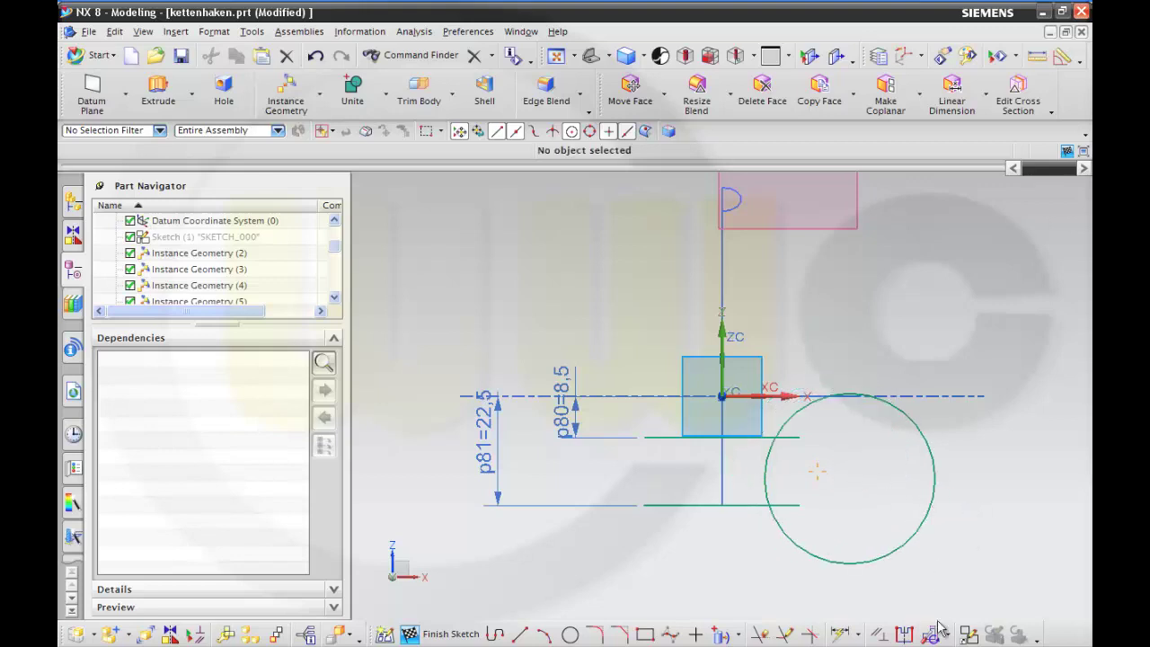
pyautogui.click(836, 637)
pyautogui.click(896, 548)
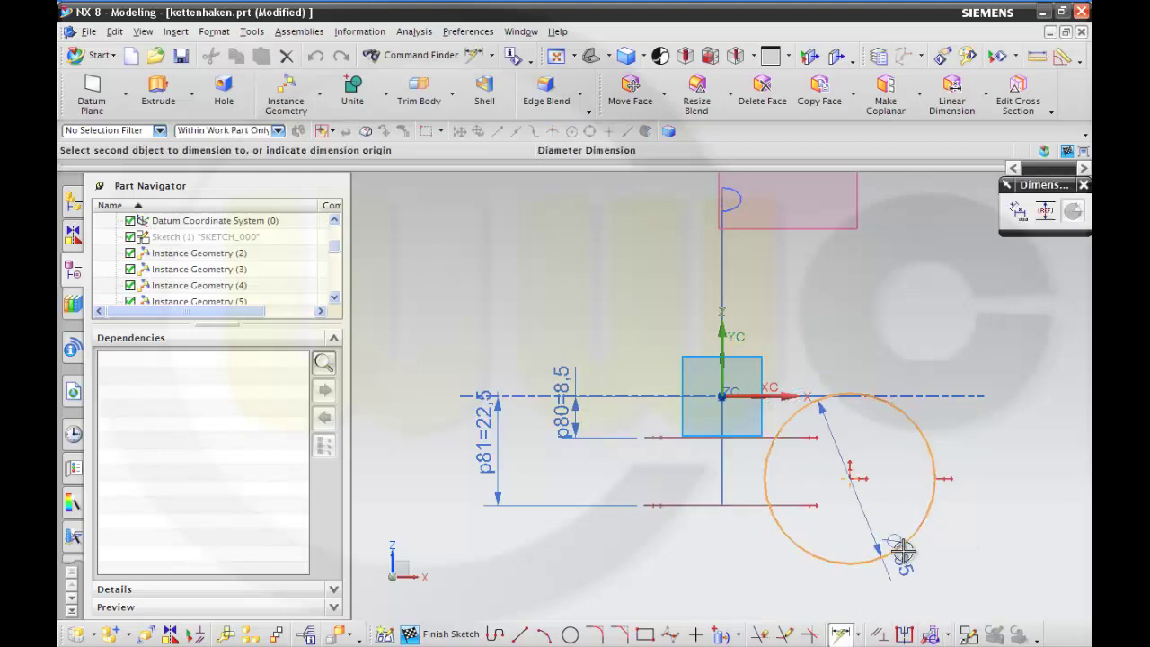
pyautogui.click(931, 554)
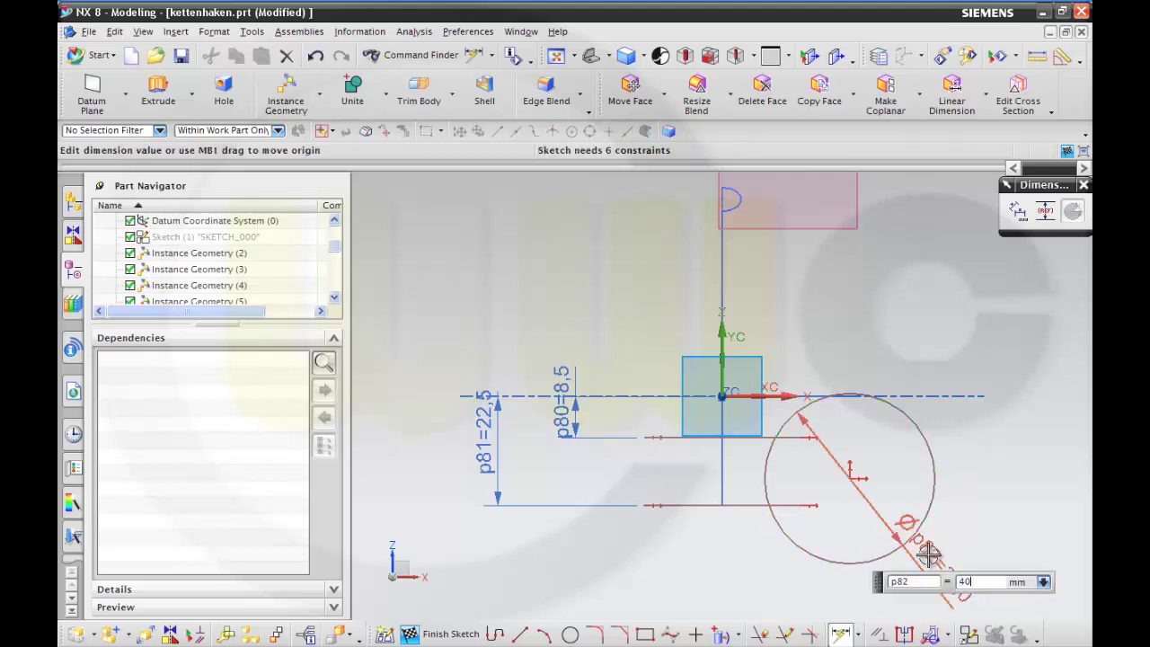
pyautogui.write('40')
pyautogui.press('Return')
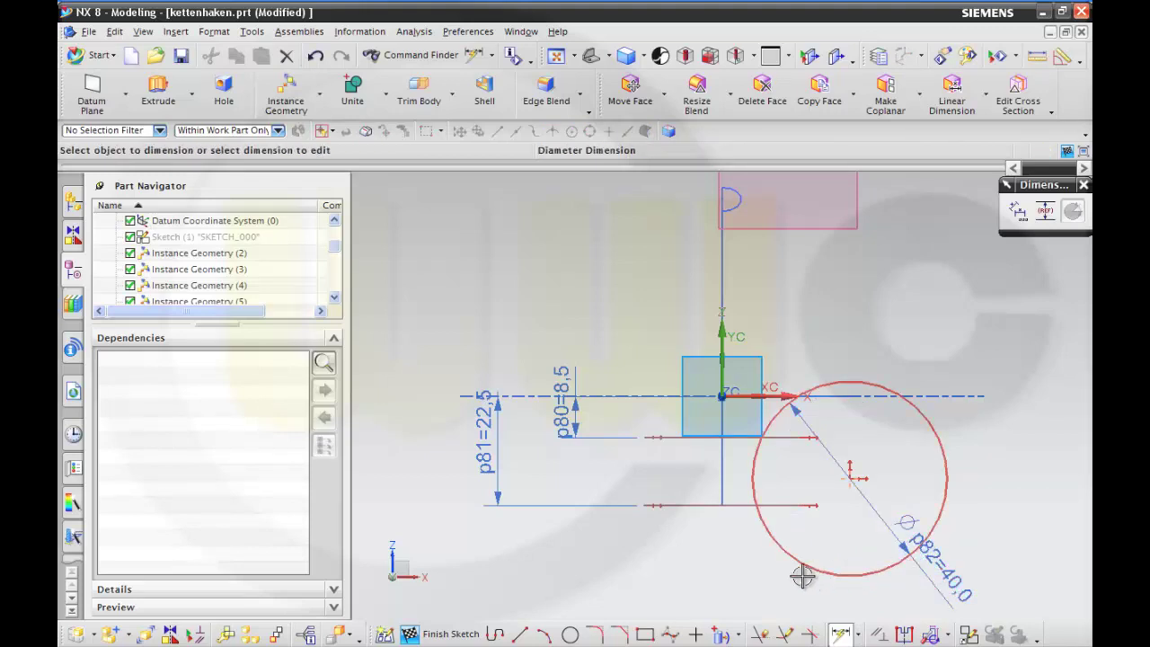
# - Trim the circle to the arc between the two horizontal lines and cut off the line ends beyond the arc
pyautogui.scroll(-3, 804, 360)
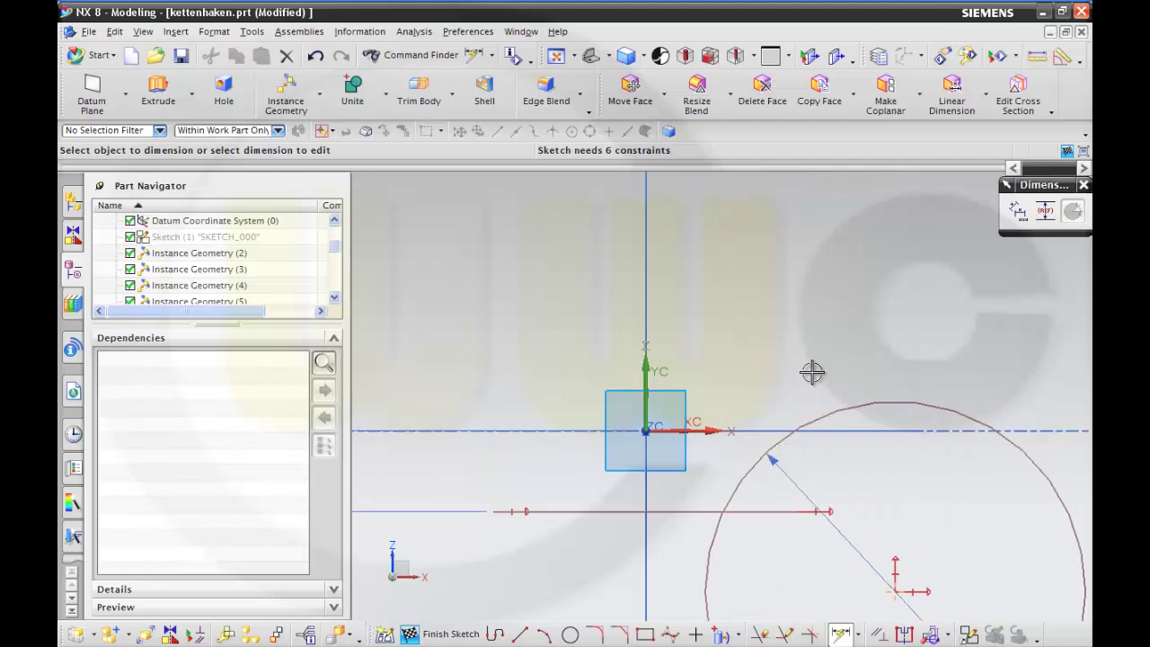
pyautogui.scroll(1, 815, 369)
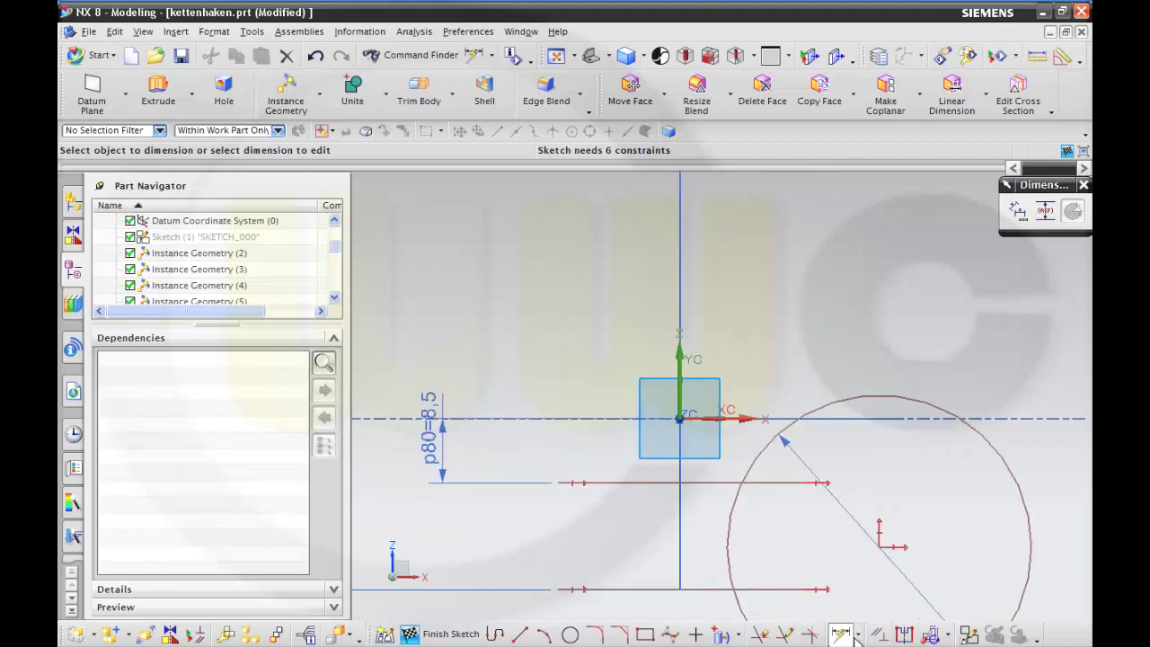
pyautogui.click(759, 635)
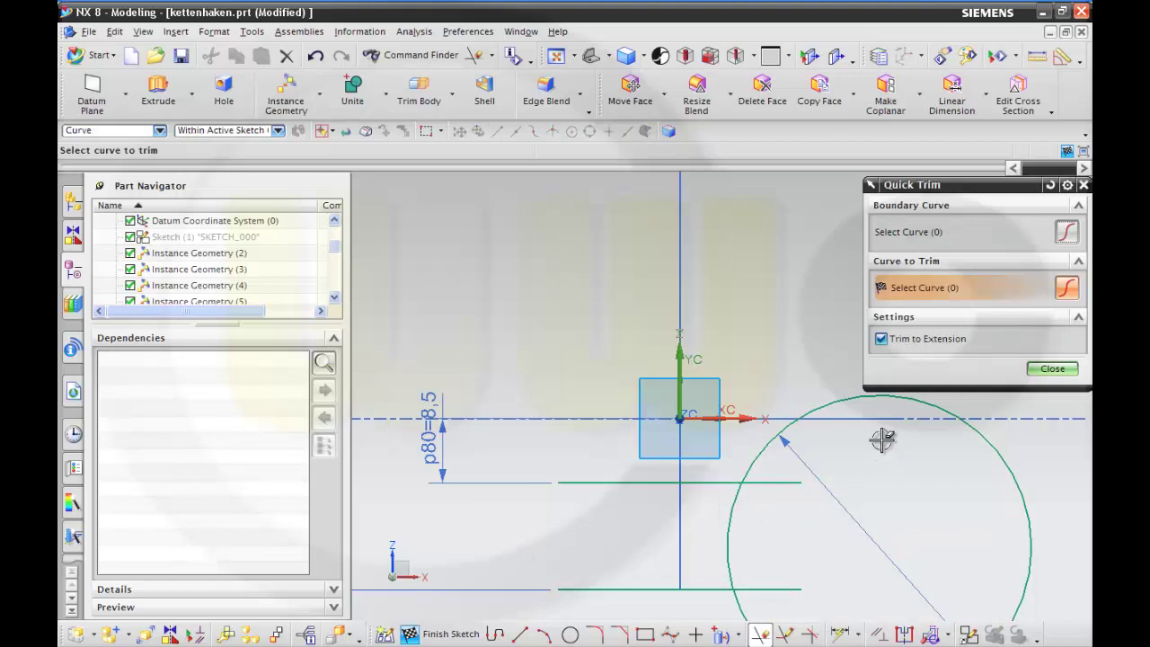
pyautogui.click(842, 399)
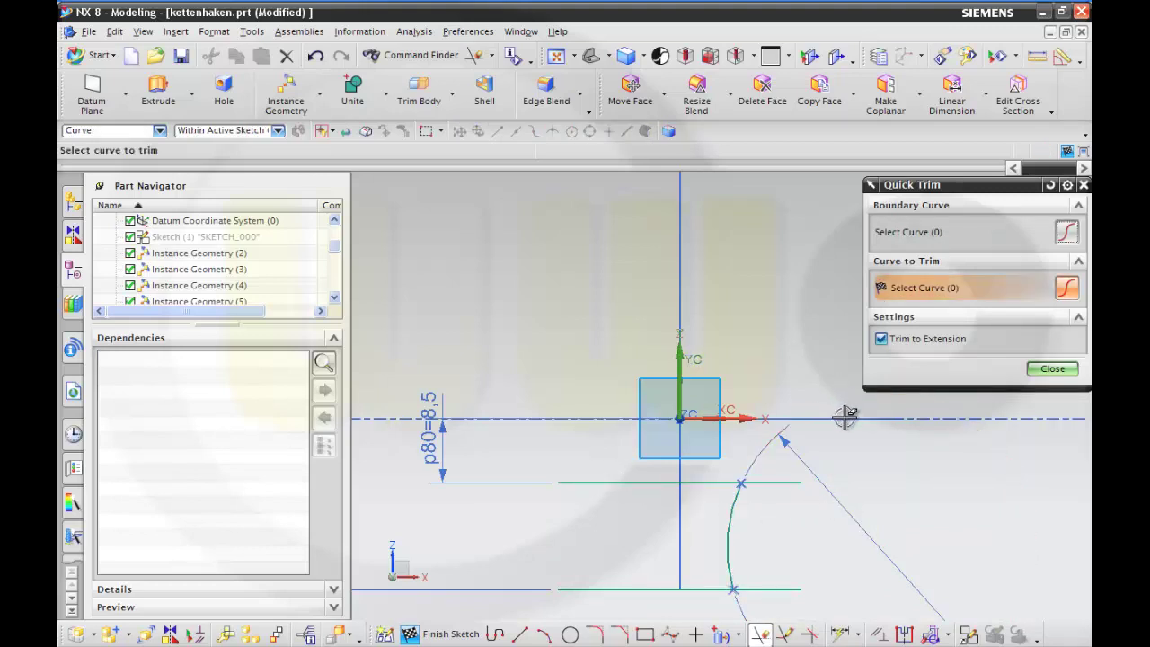
pyautogui.click(787, 482)
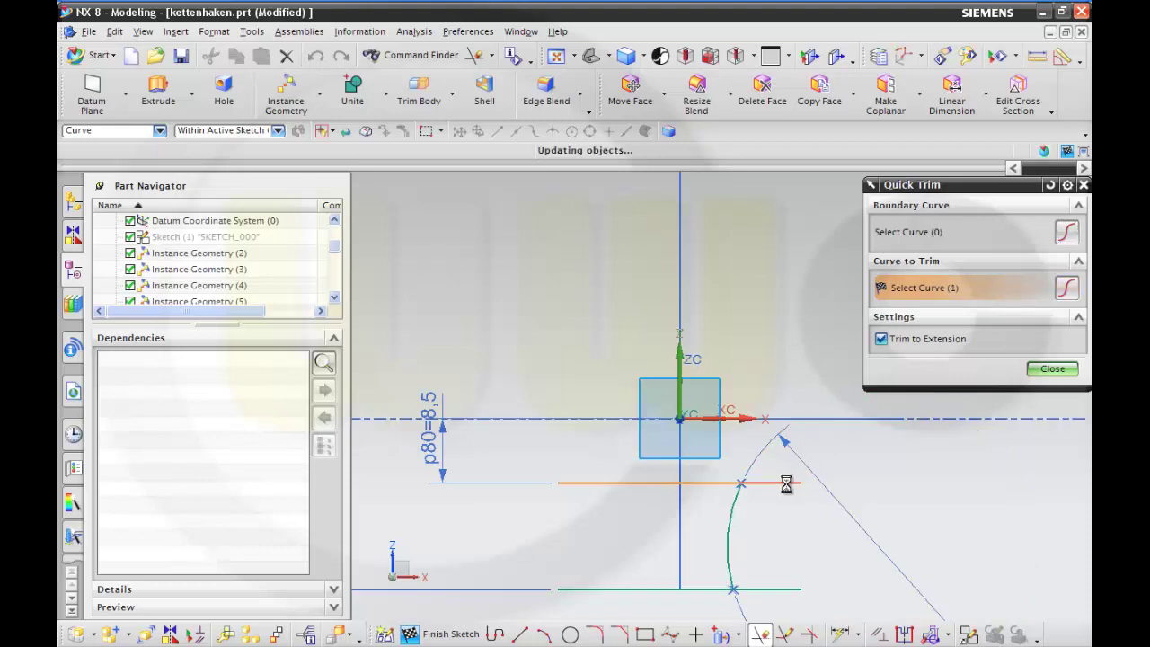
pyautogui.click(776, 589)
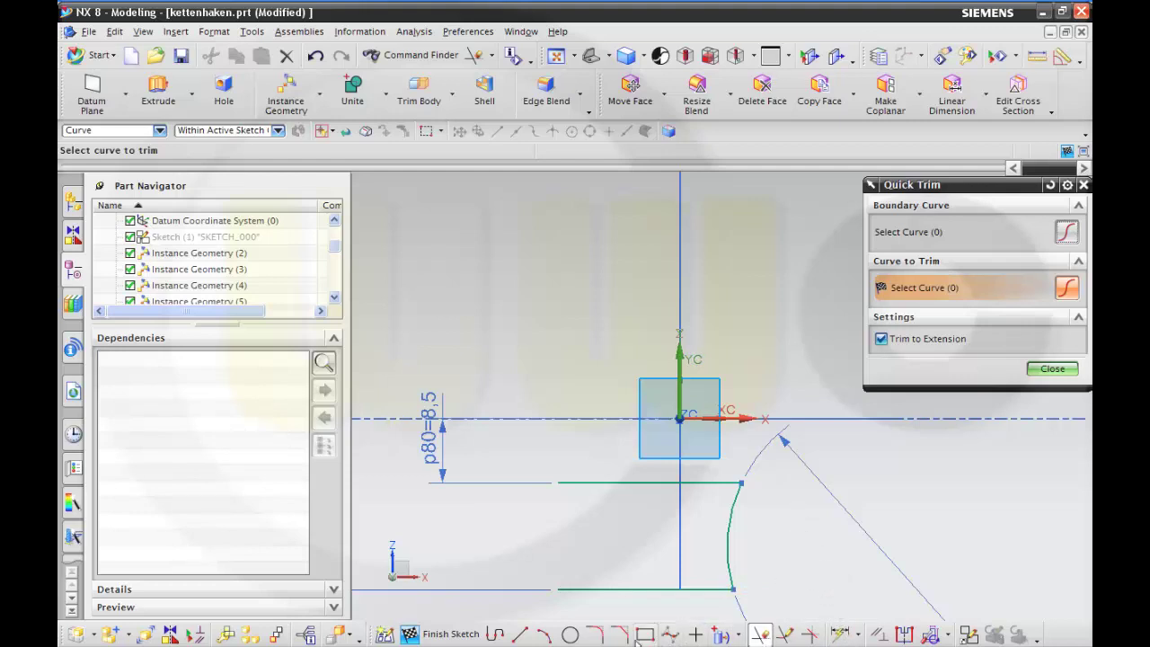
# - Fillet both corners between the arc and the two horizontal lines with a radius of 3 mm
pyautogui.click(596, 634)
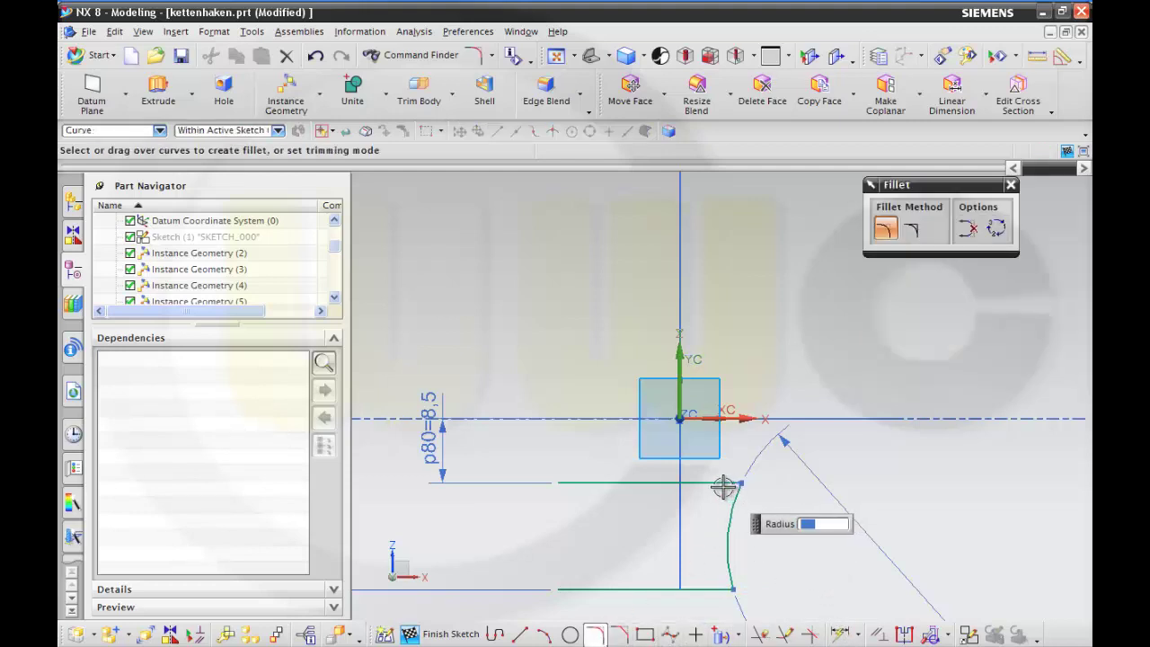
pyautogui.click(737, 497)
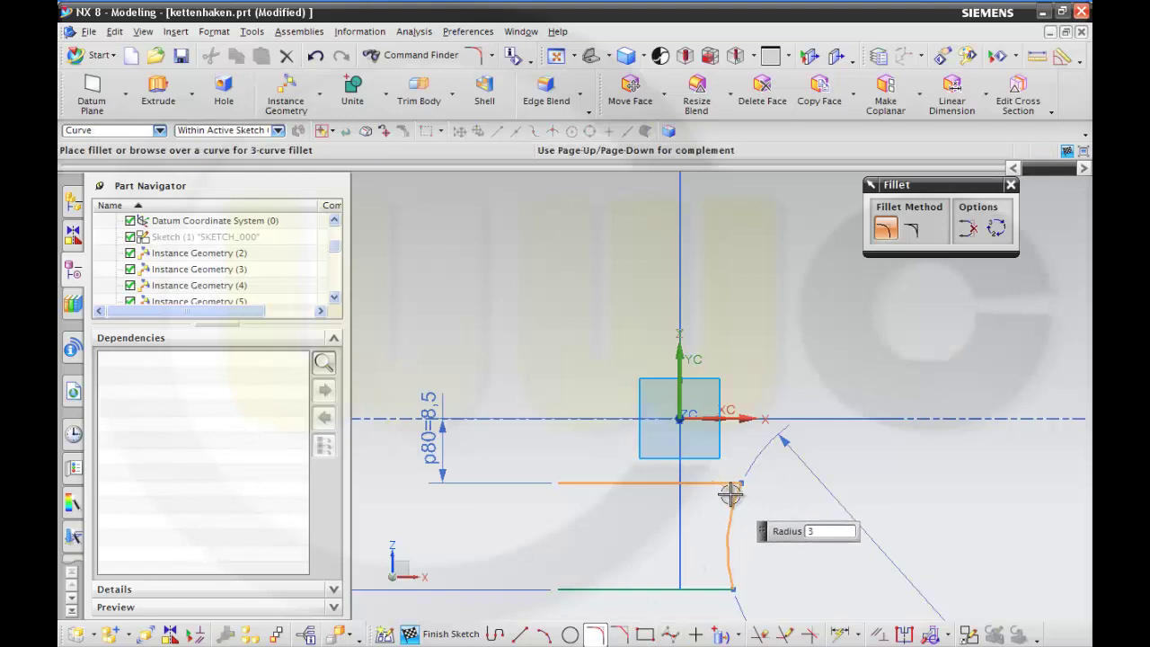
pyautogui.click(720, 505)
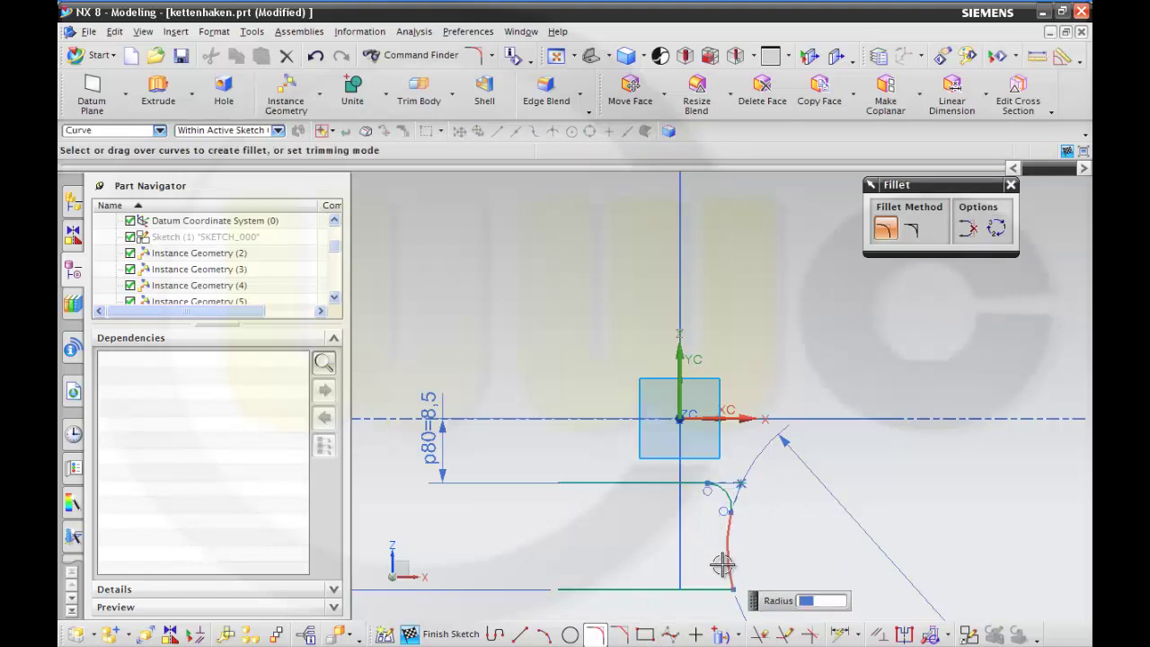
pyautogui.click(724, 566)
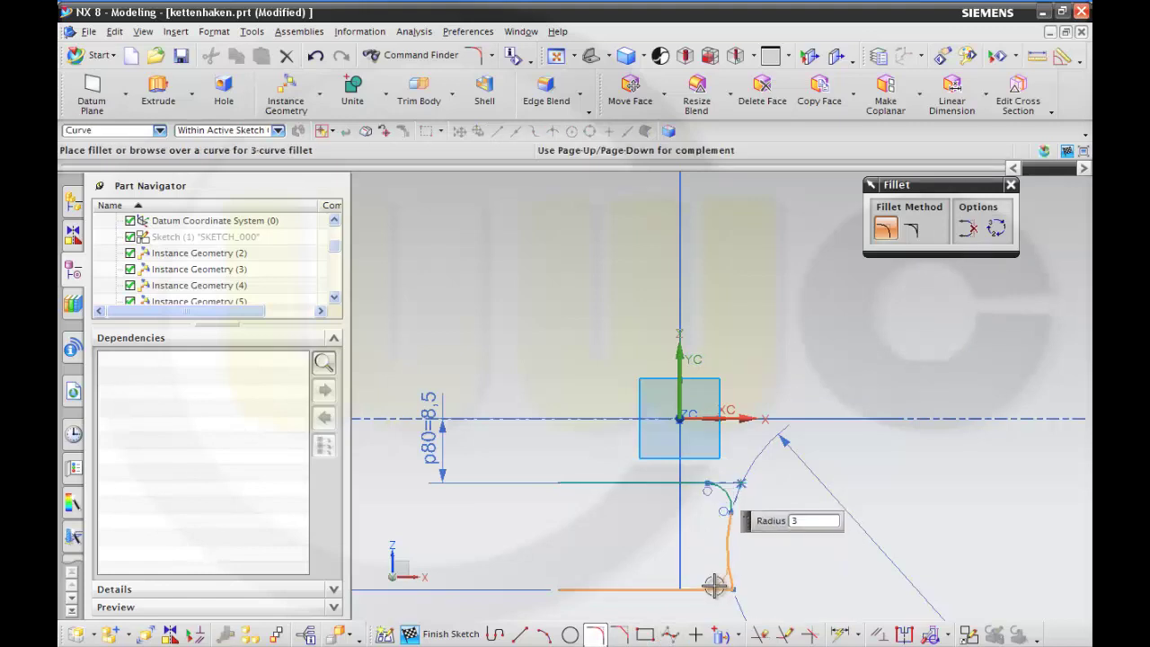
pyautogui.click(715, 589)
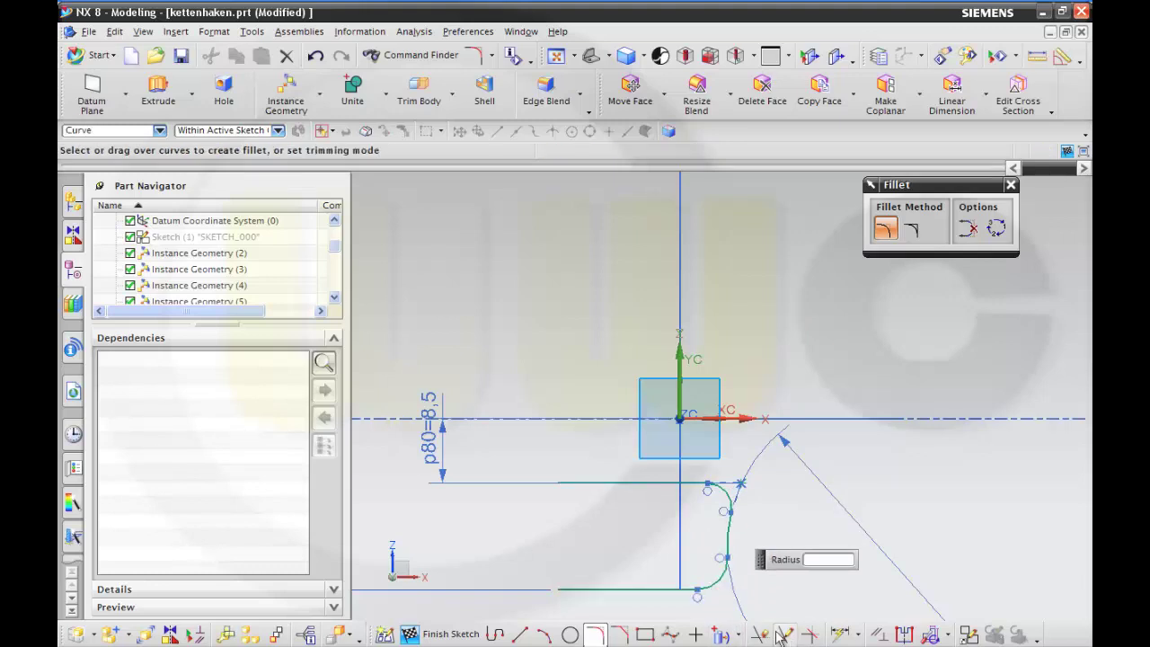
pyautogui.click(521, 635)
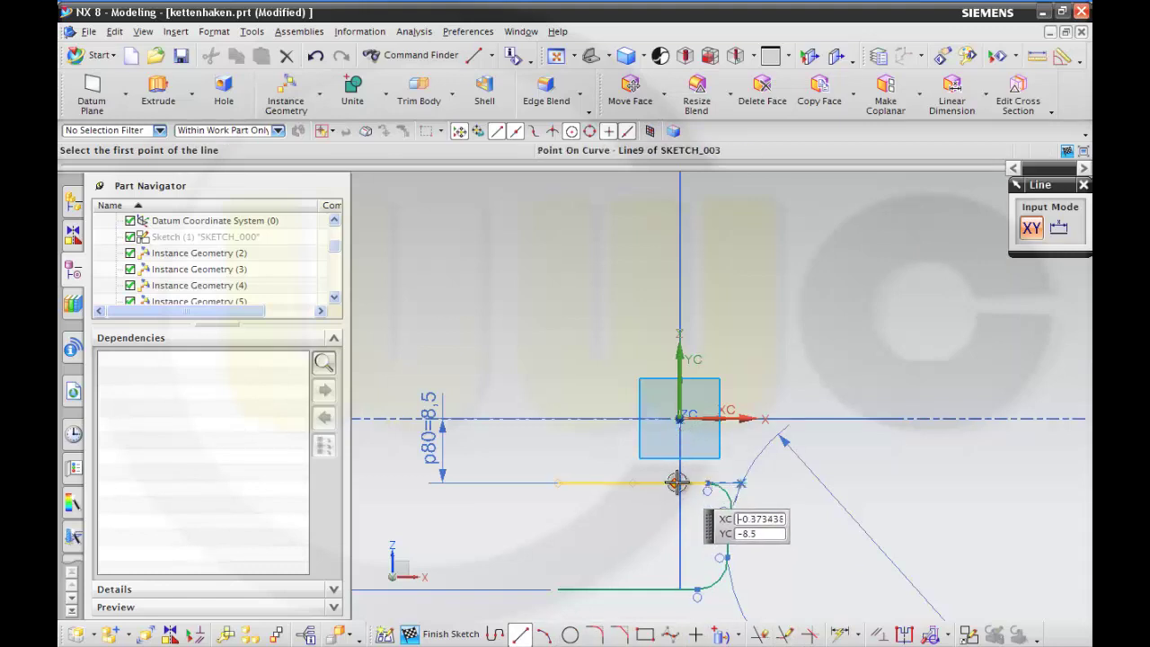
pyautogui.press('Escape')
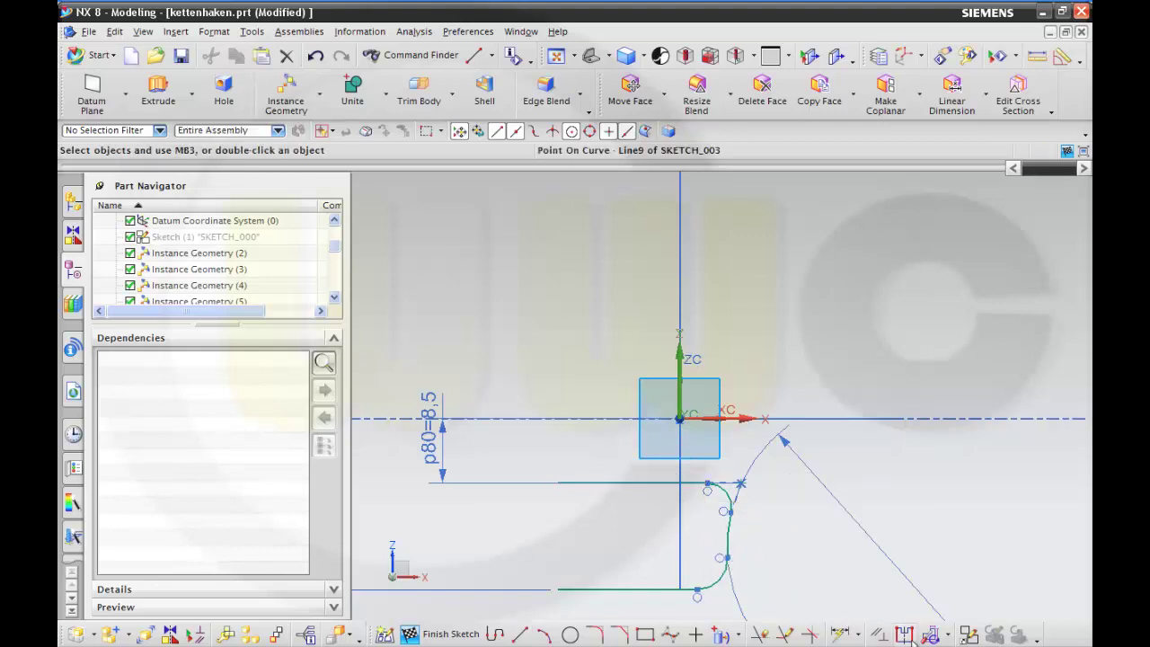
# - Constrain the left endpoints of the upper and lower horizontal lines to lie on the vertical datum axis
pyautogui.click(881, 635)
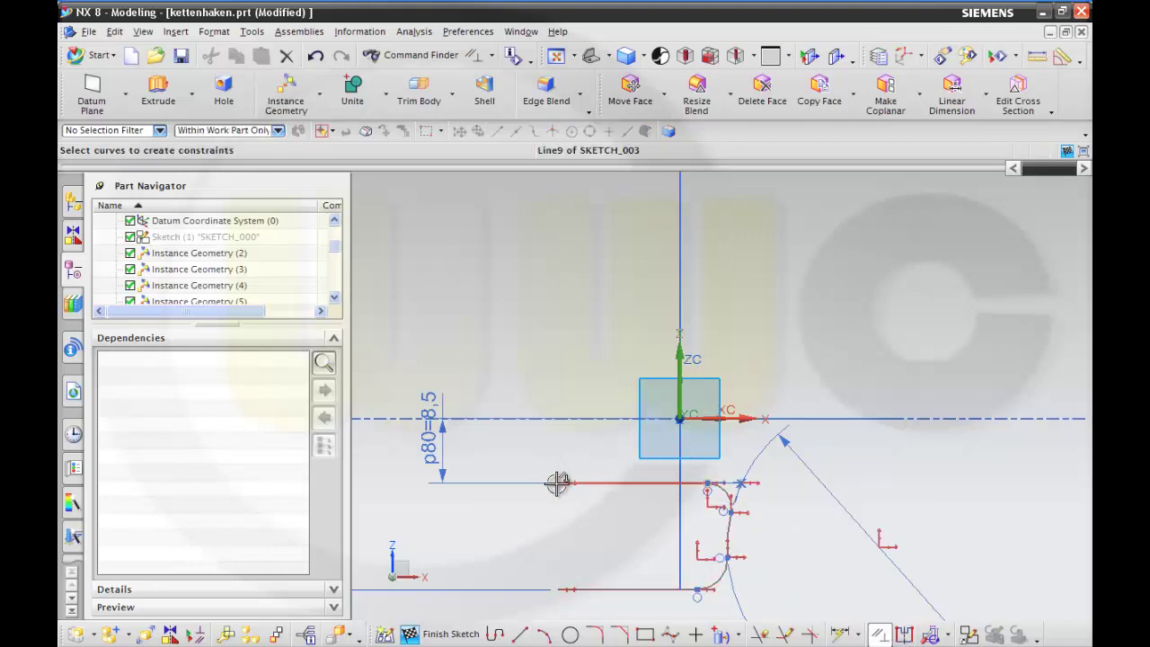
pyautogui.click(554, 482)
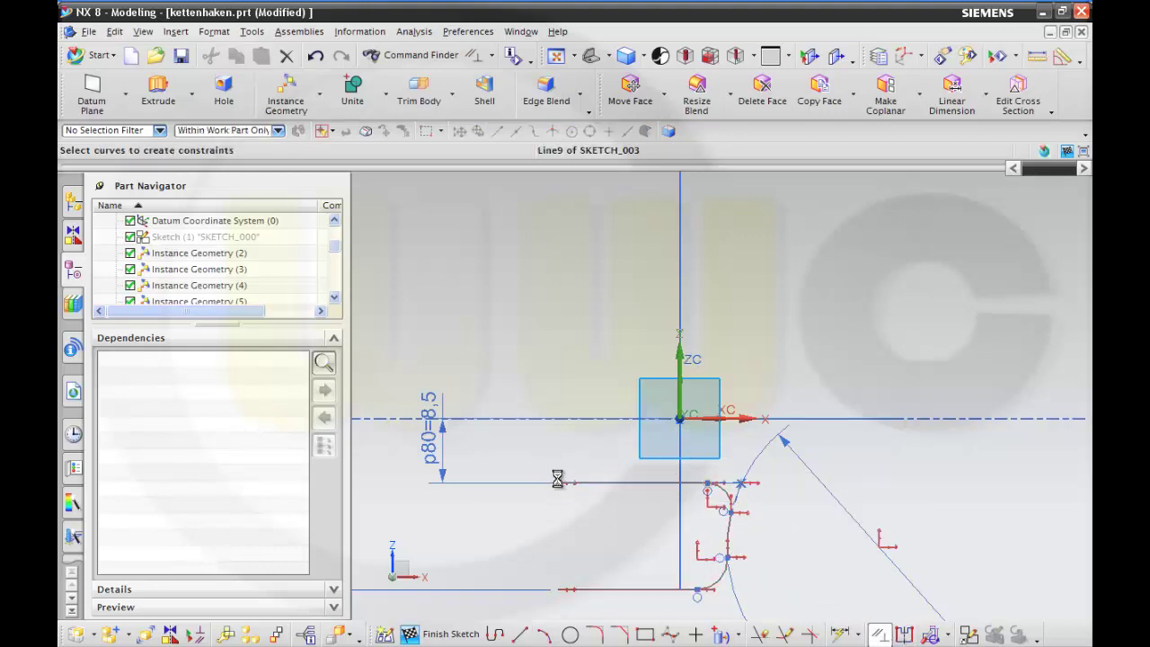
pyautogui.click(680, 384)
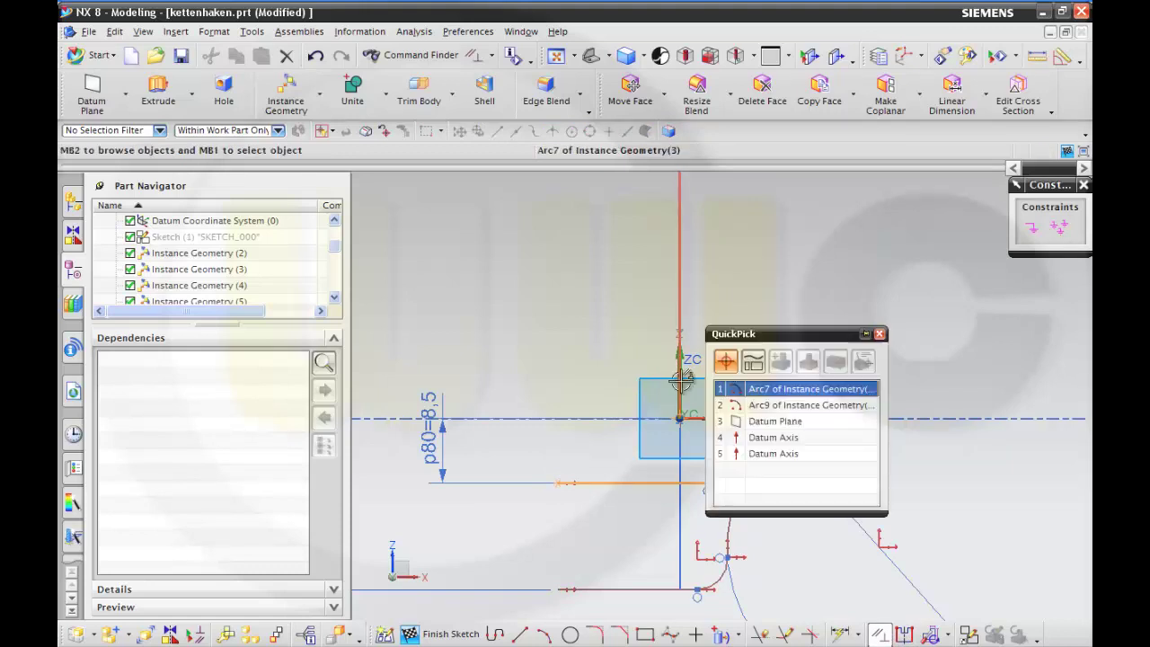
pyautogui.click(758, 437)
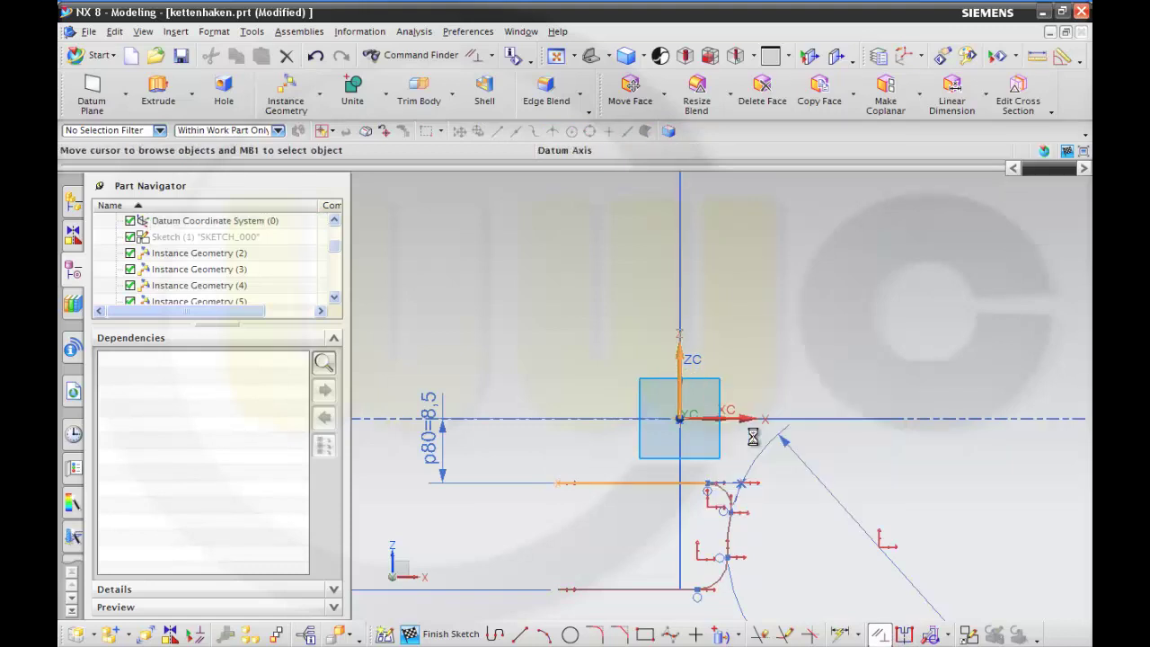
pyautogui.click(1032, 230)
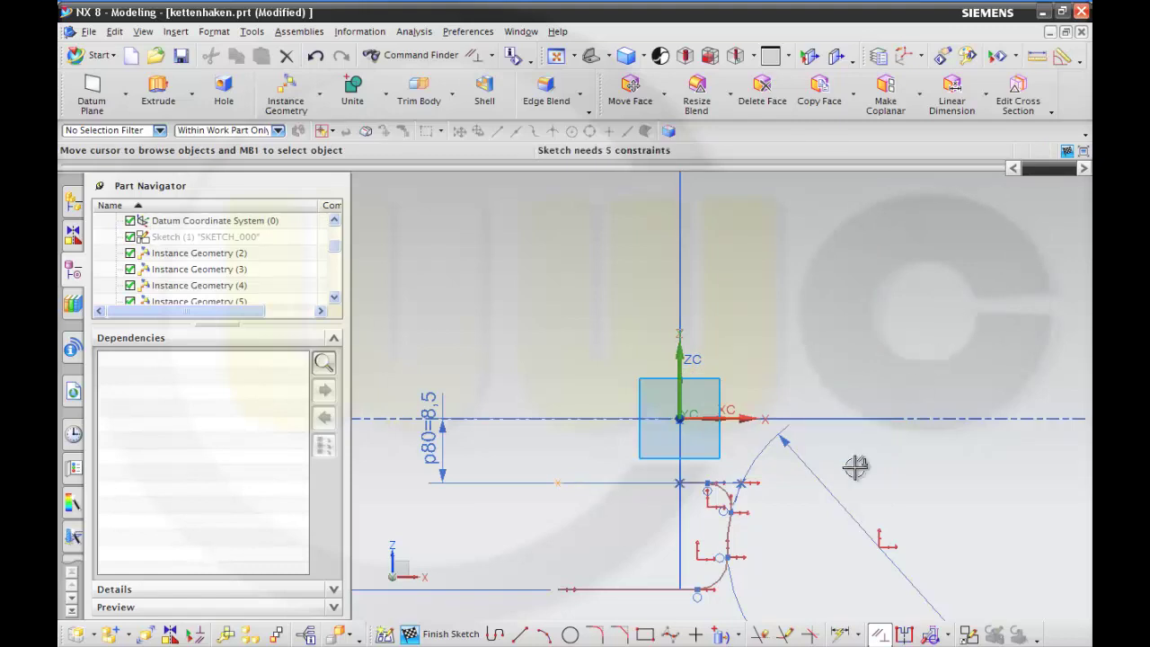
pyautogui.click(560, 589)
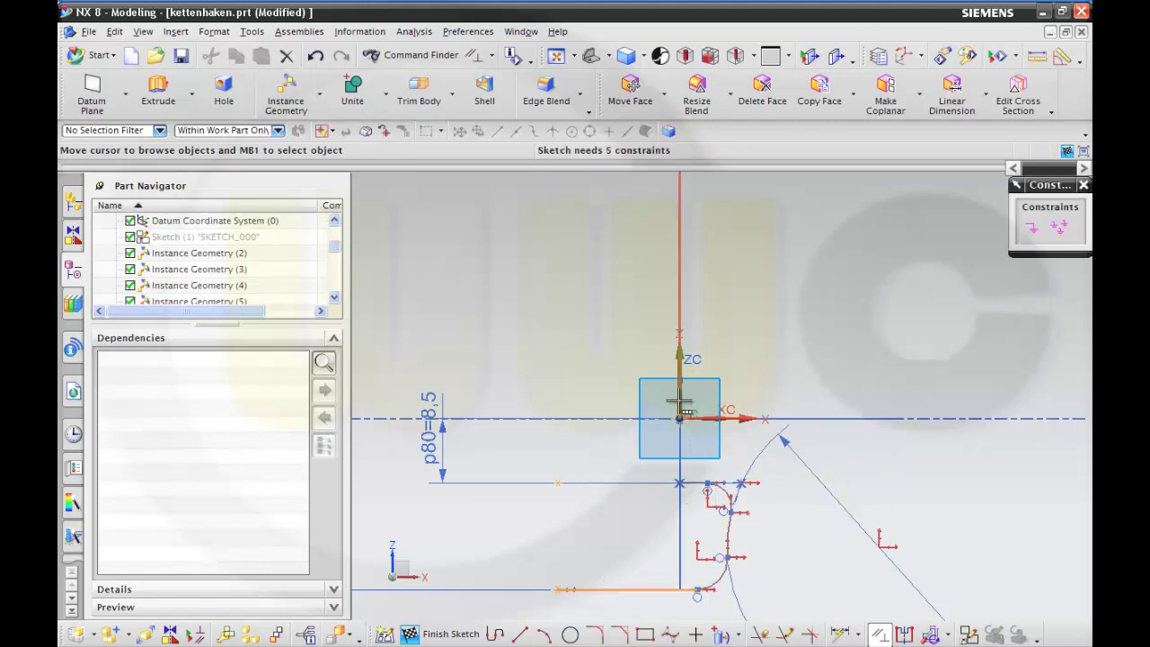
pyautogui.moveTo(680, 405)
pyautogui.click(760, 439)
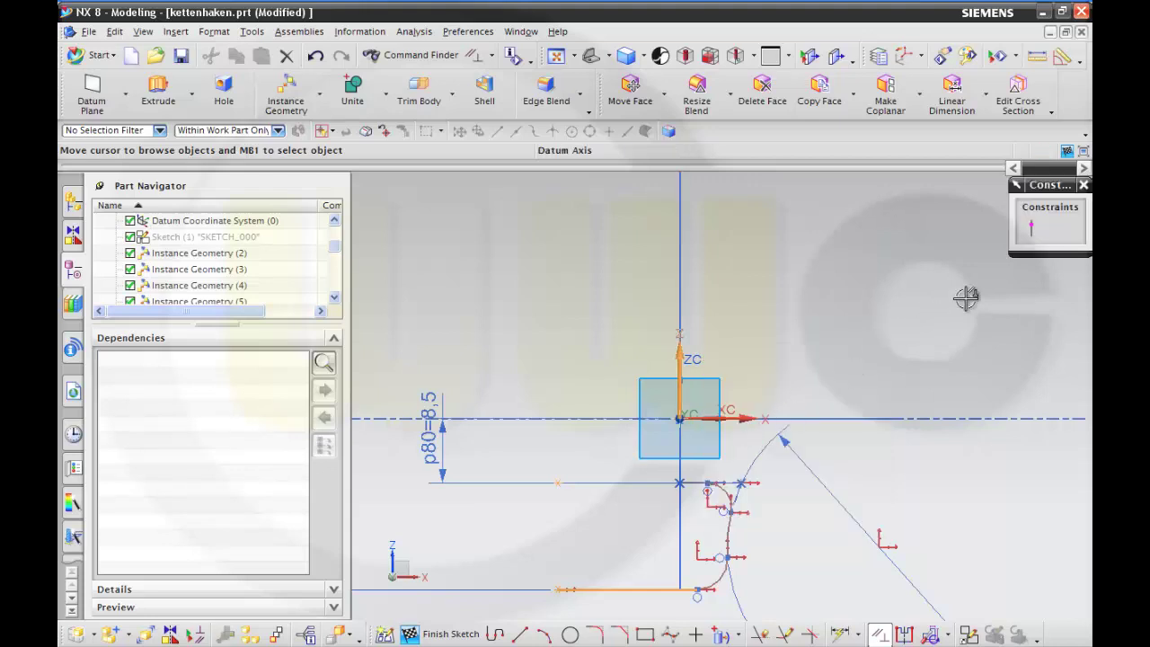
pyautogui.click(1032, 231)
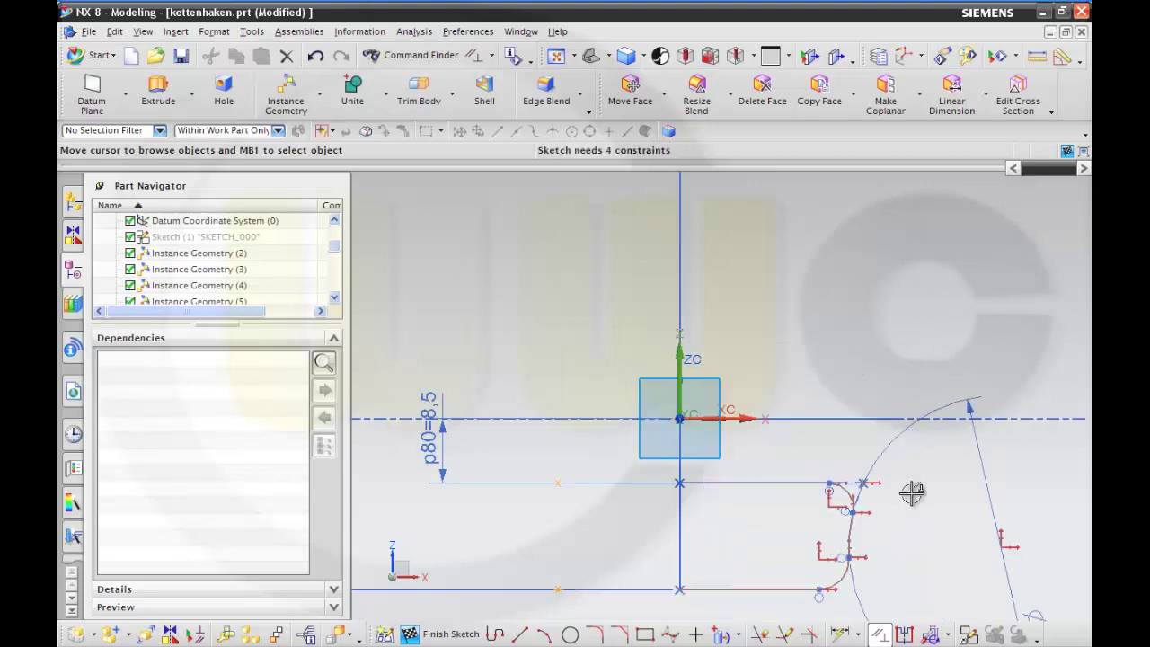
# - Dimension the lower fillet's radius as 1 mm and the upper fillet's radius as 2 mm
pyautogui.scroll(5, 909, 558)
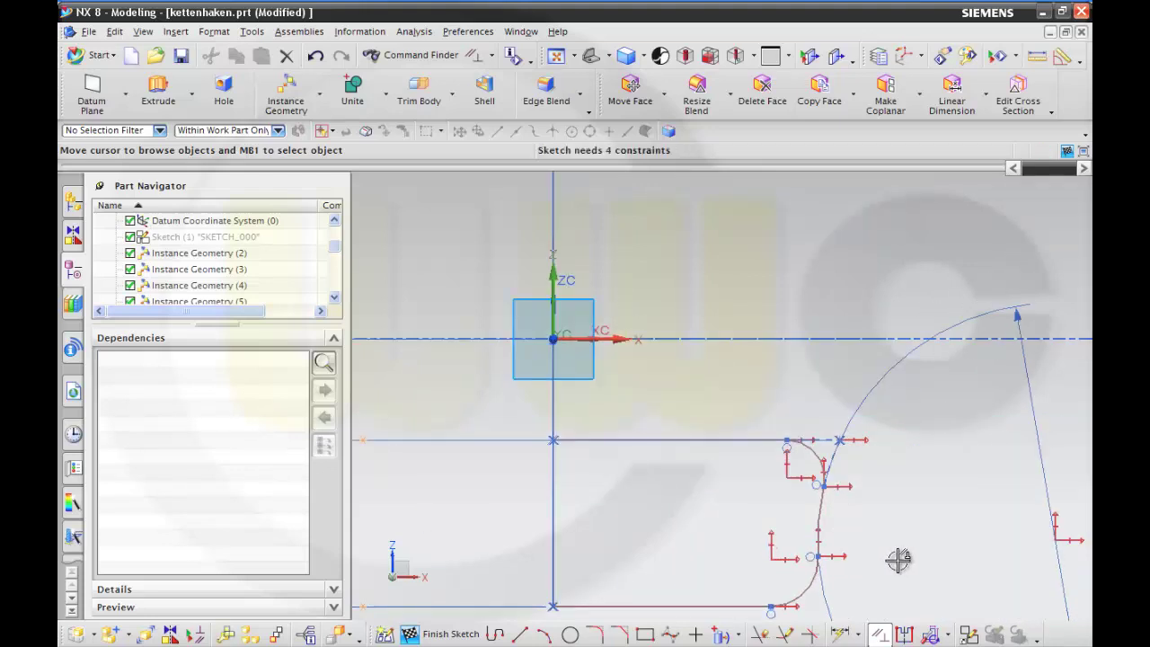
pyautogui.click(840, 635)
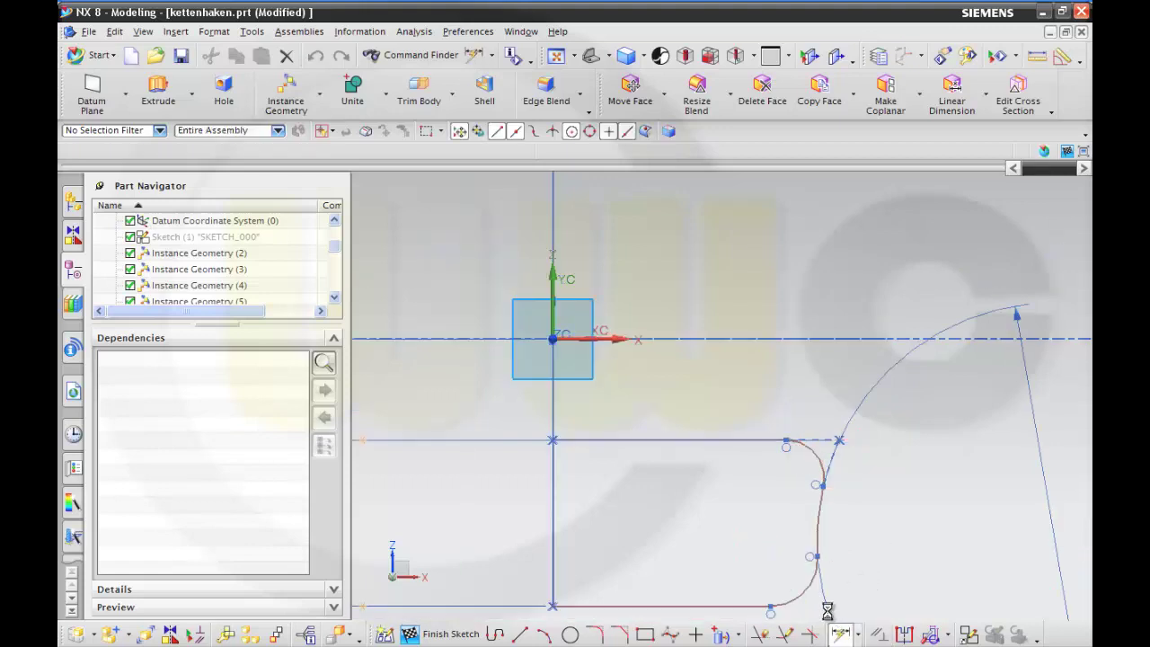
pyautogui.click(804, 592)
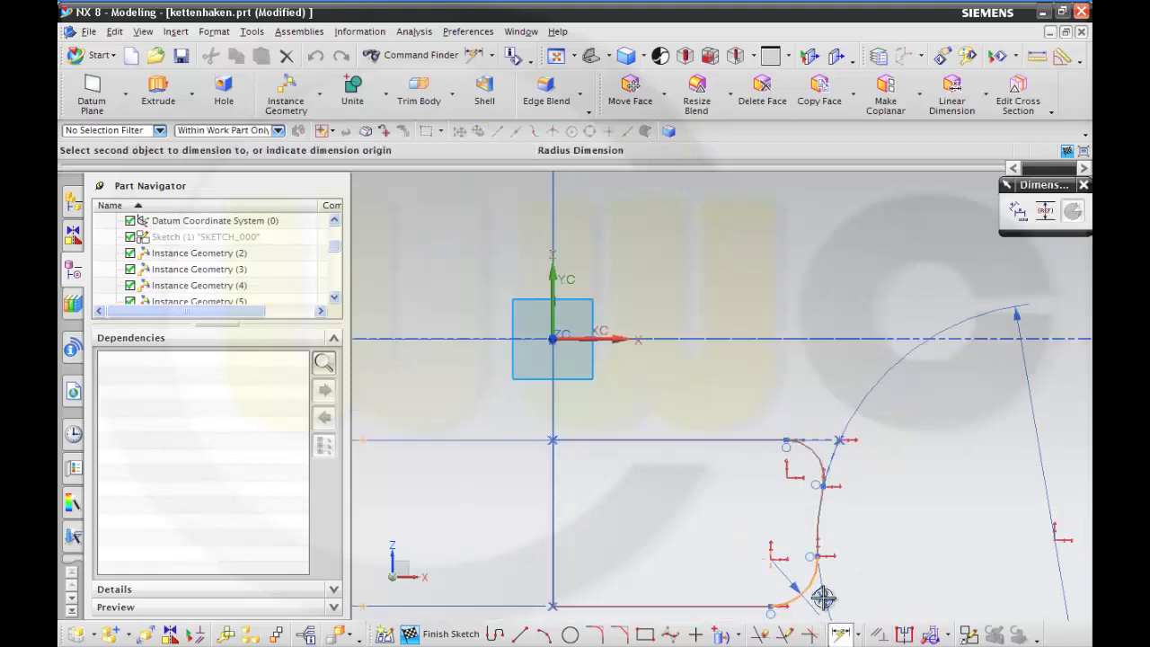
pyautogui.click(823, 597)
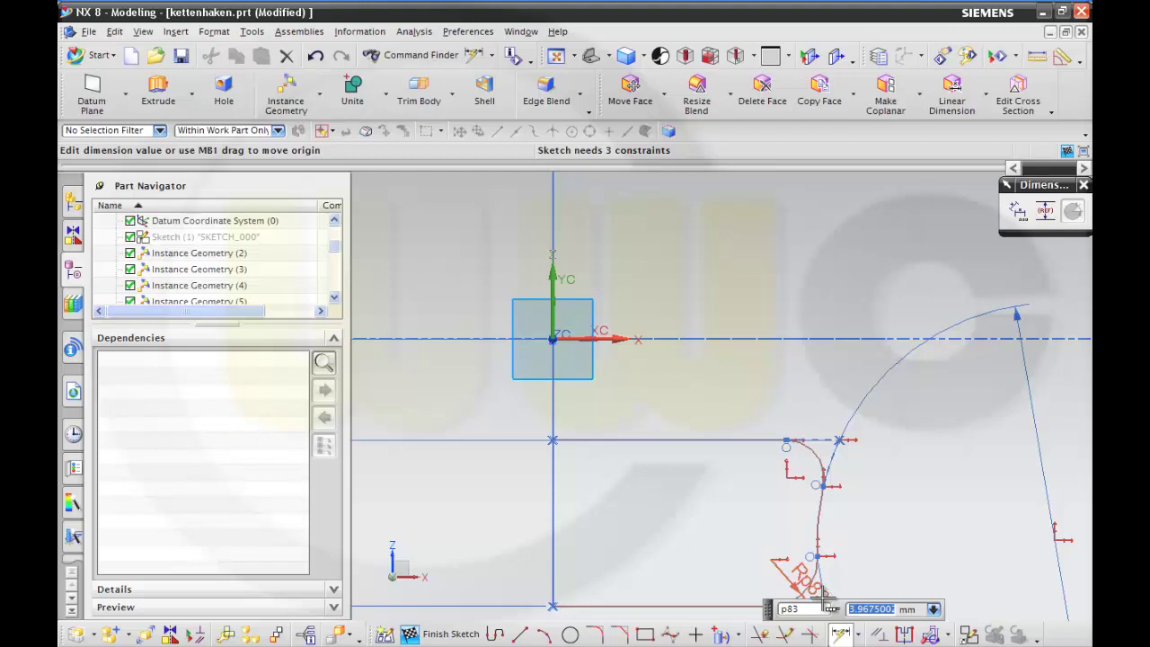
pyautogui.press('Return')
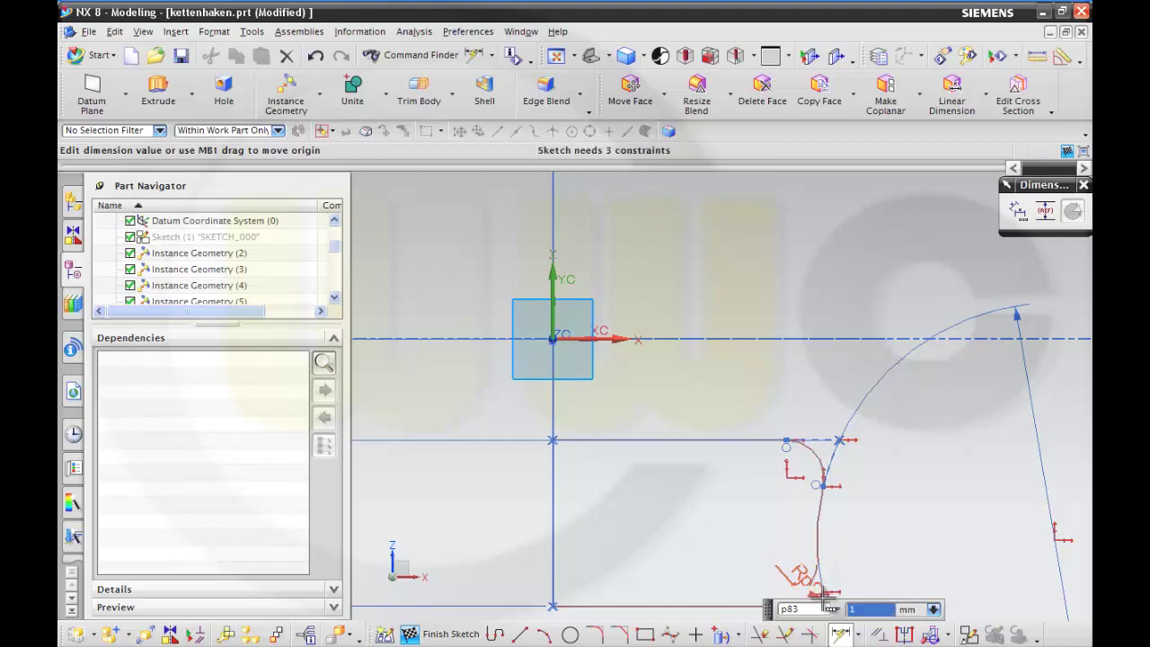
pyautogui.click(813, 454)
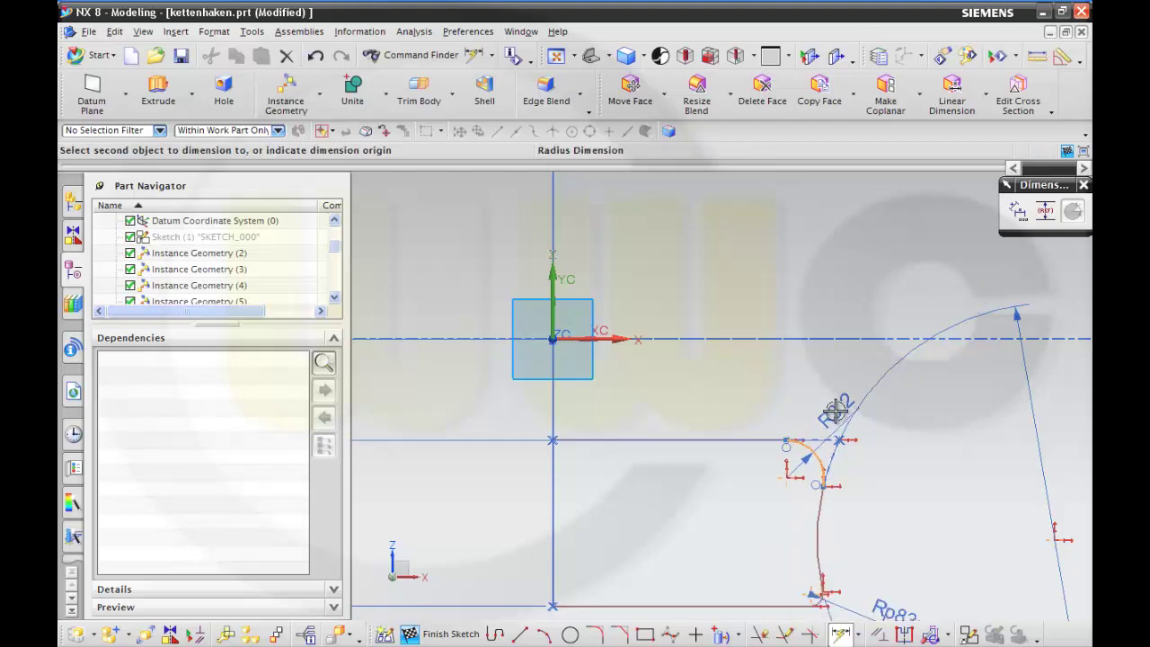
pyautogui.click(832, 405)
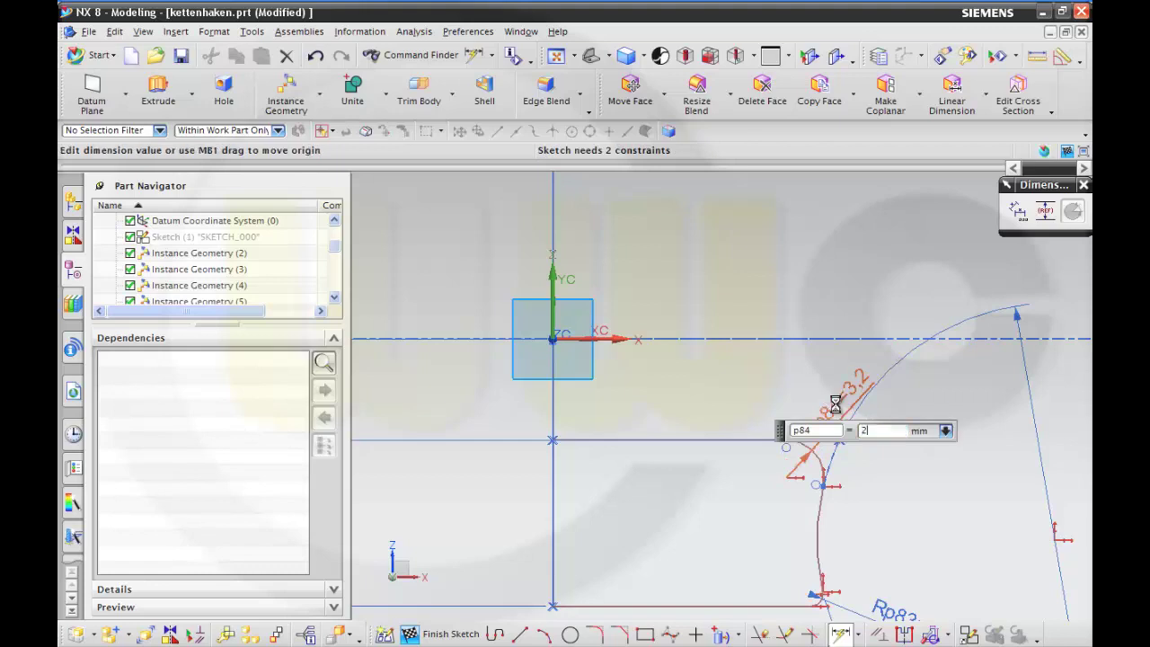
pyautogui.press('Return')
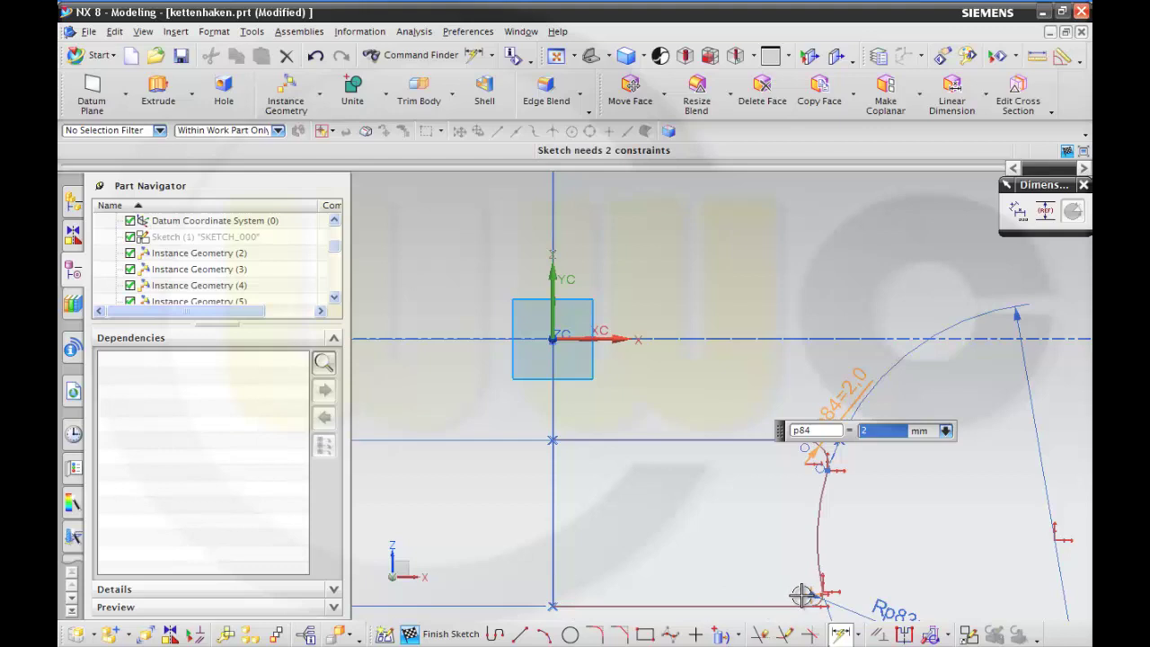
# - Dimension the horizontal distances from the vertical datum axis to the centers of the lower and upper fillets
pyautogui.click(553, 283)
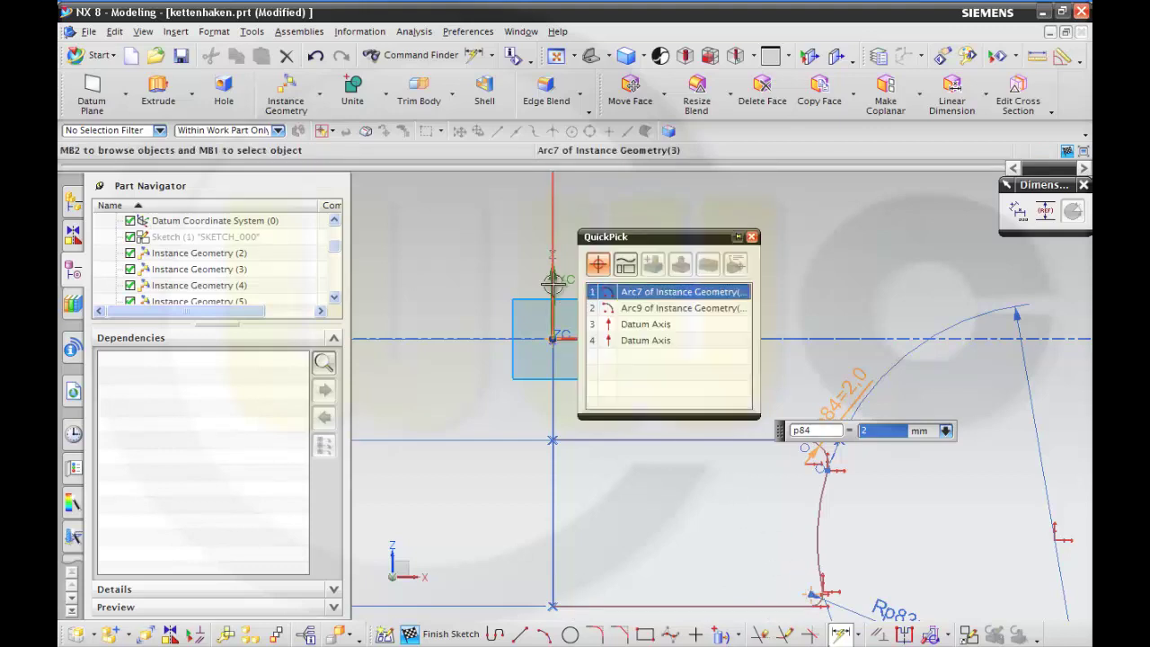
pyautogui.click(623, 327)
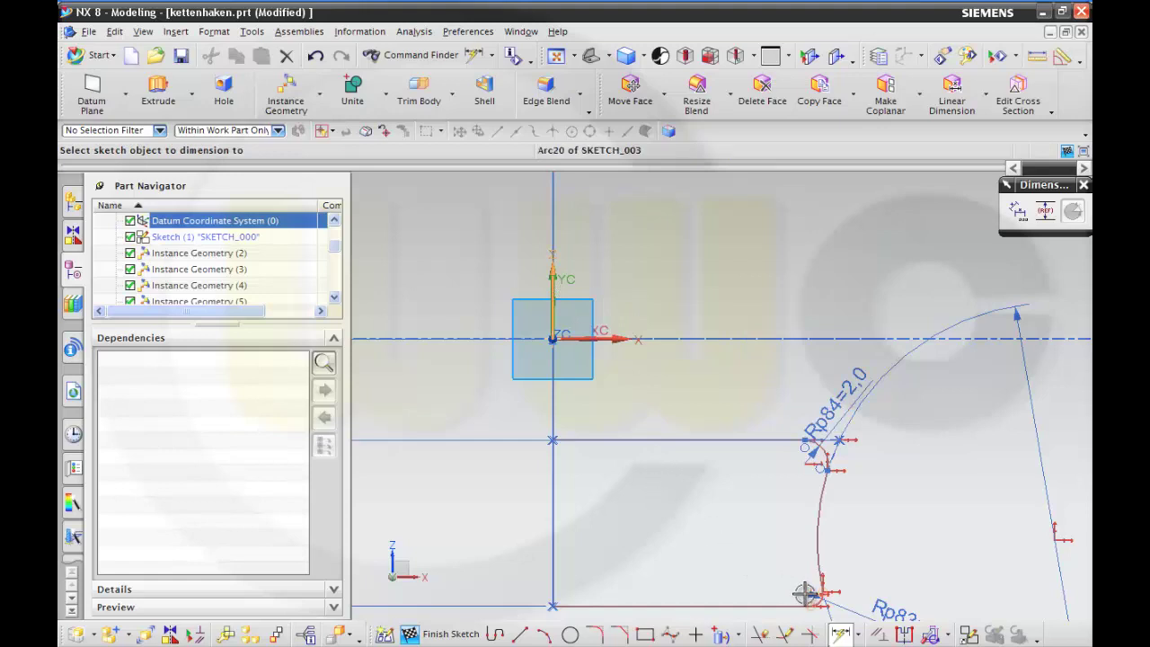
pyautogui.click(803, 594)
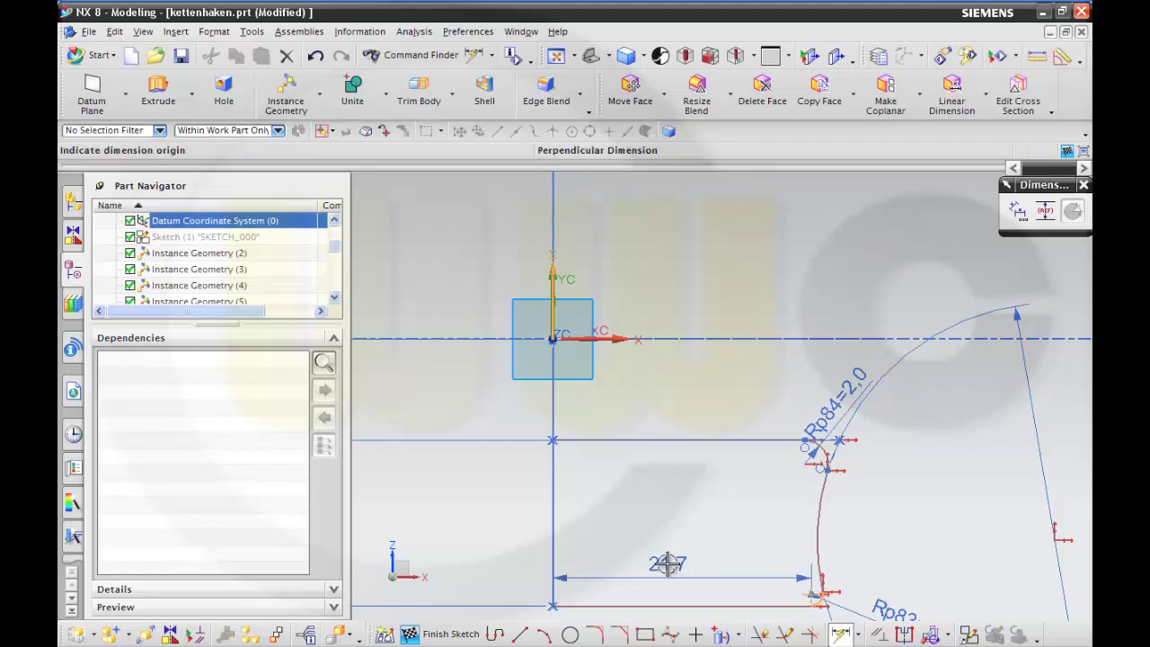
pyautogui.click(667, 564)
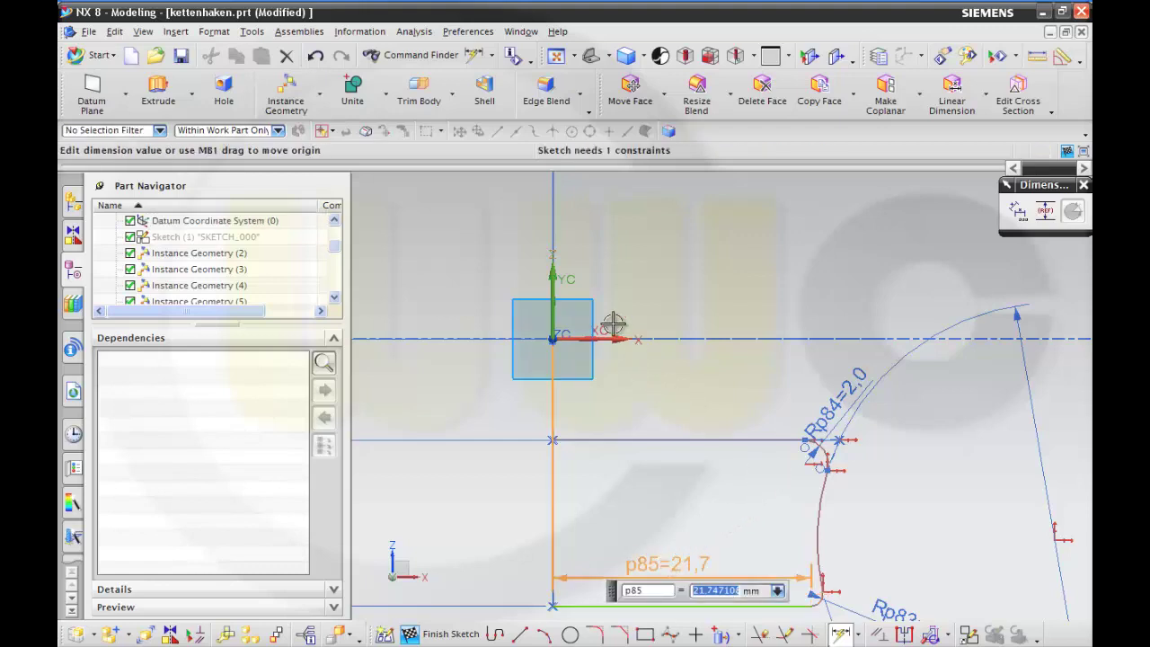
pyautogui.press('Return')
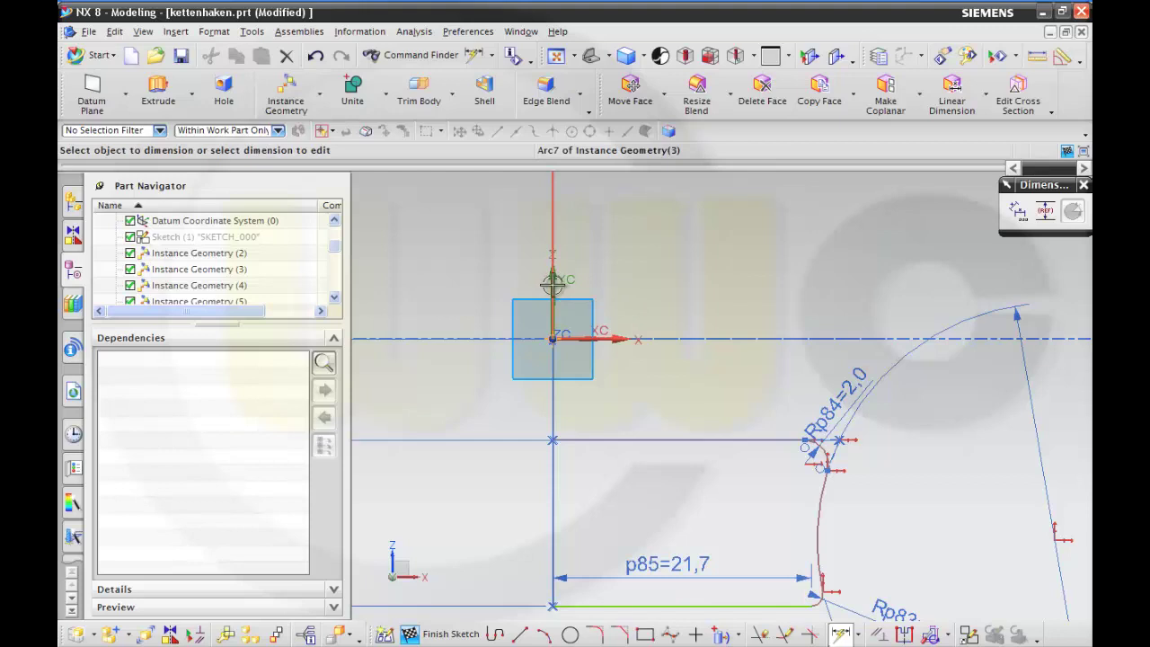
pyautogui.click(555, 285)
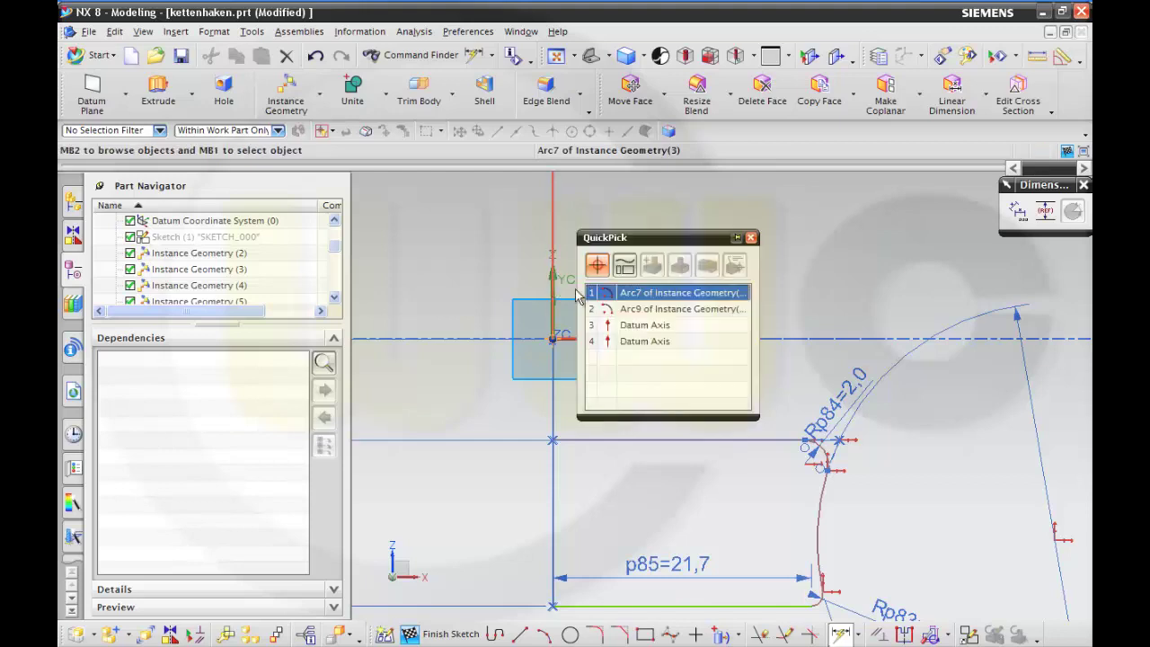
pyautogui.click(647, 327)
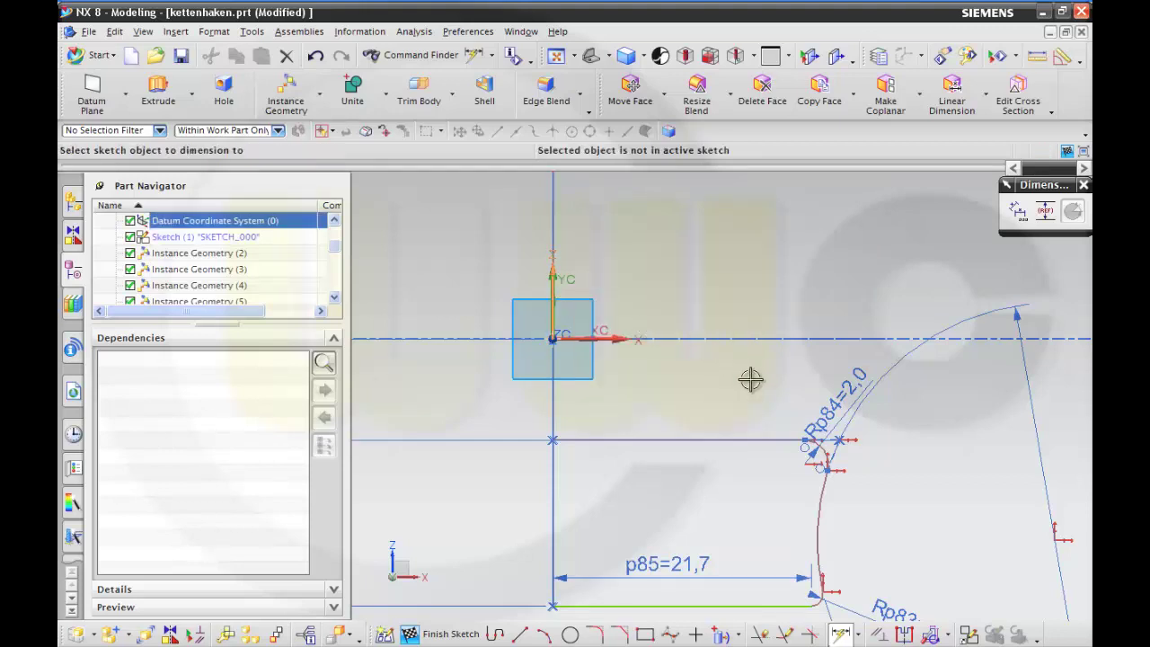
pyautogui.click(804, 458)
pyautogui.click(707, 477)
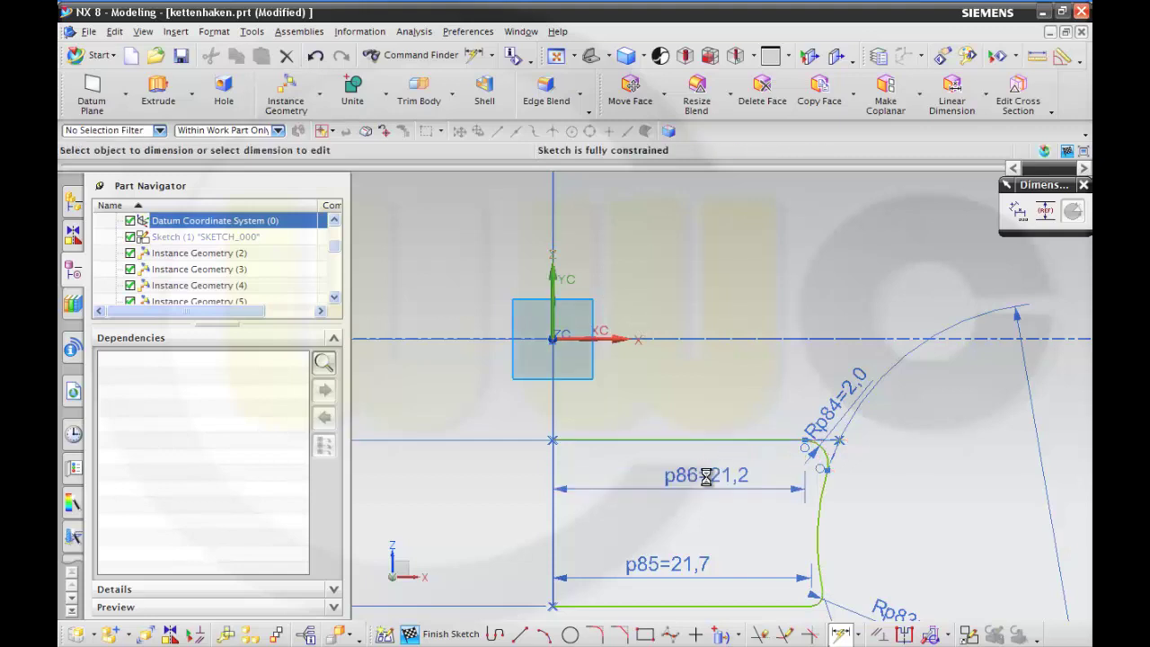
# - Set the lower fillet center's distance from the axis to 2 mm and the upper one's to 2.5 mm, and finish the sketch
pyautogui.click(688, 563)
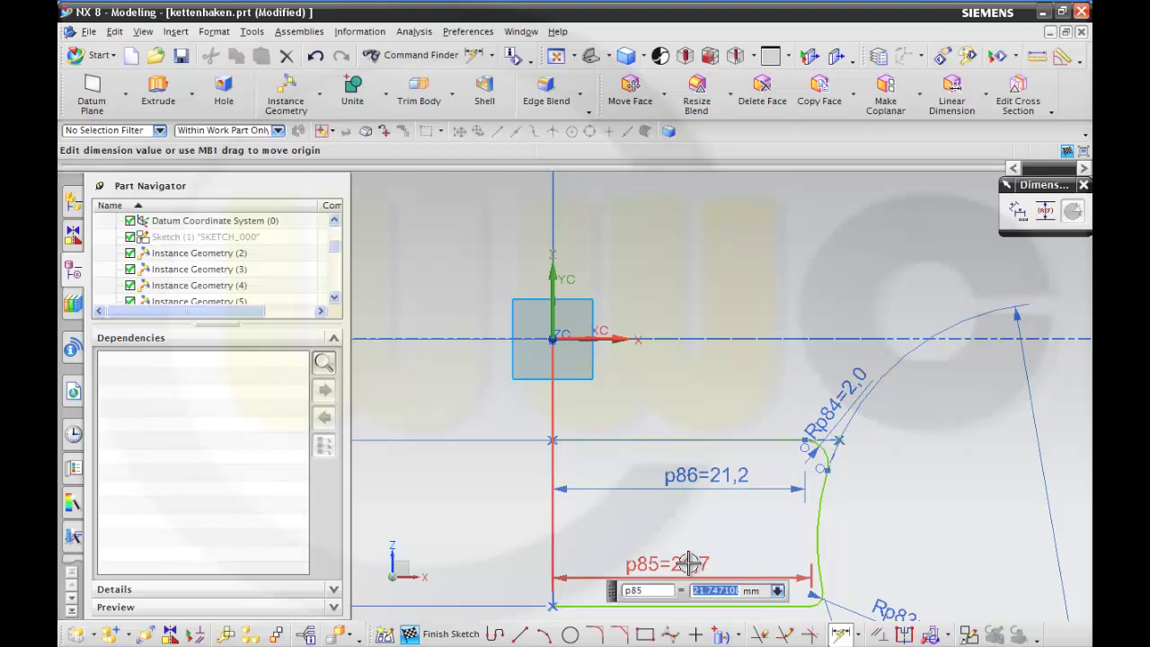
pyautogui.write('2')
pyautogui.press('Return')
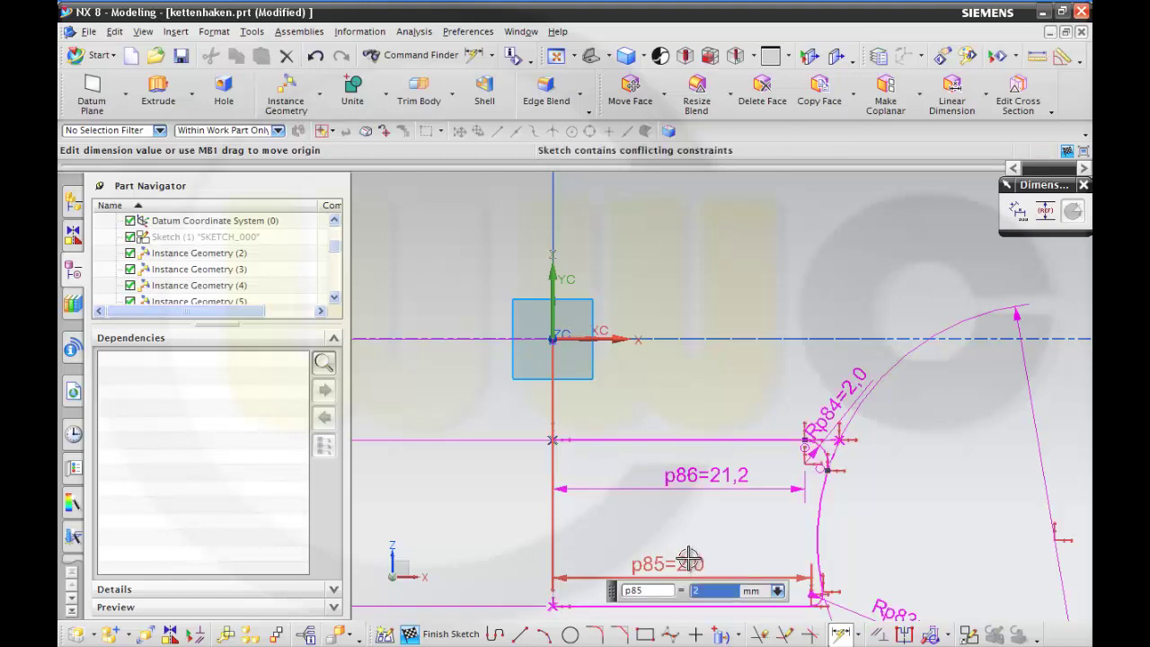
pyautogui.click(721, 475)
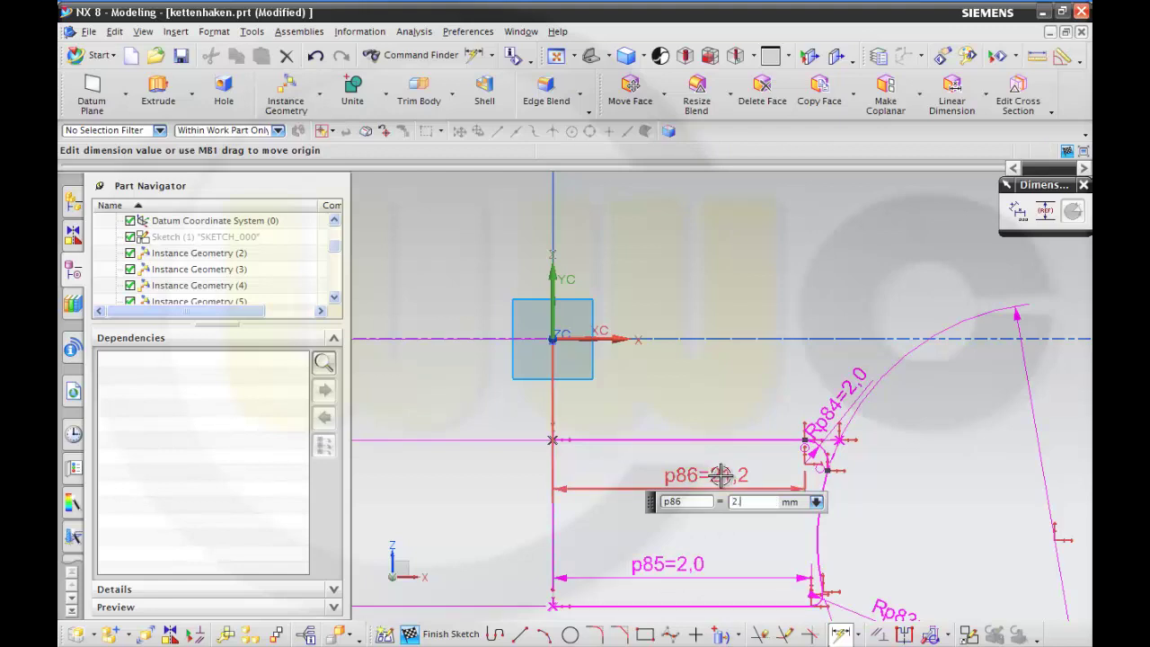
pyautogui.press('Return')
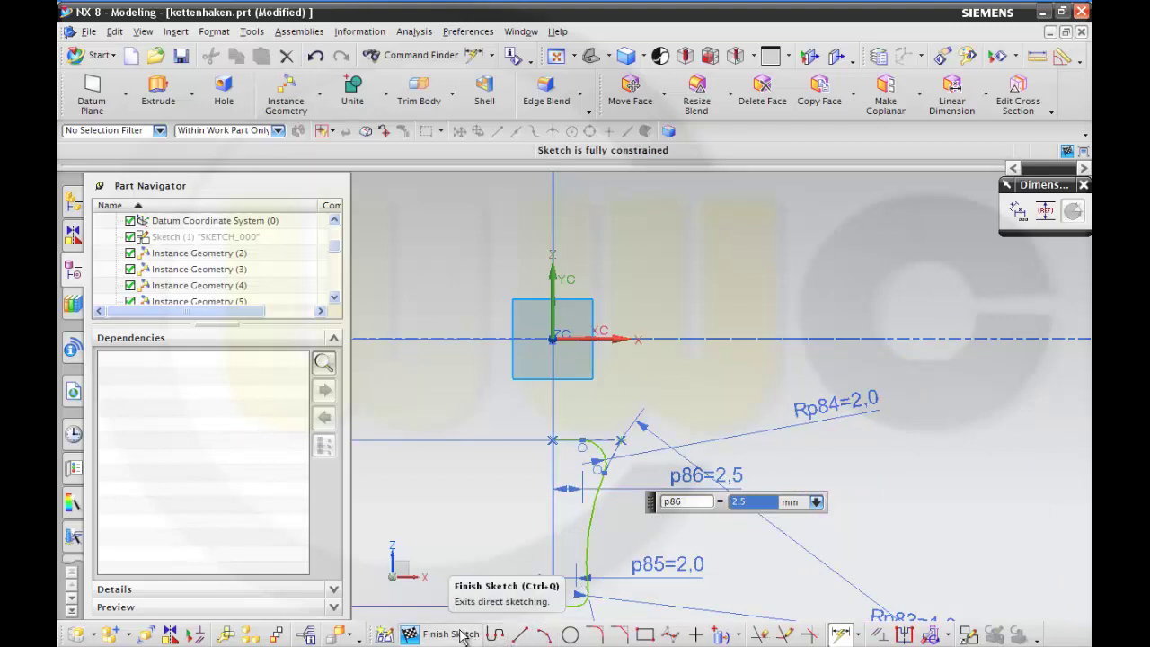
pyautogui.click(461, 635)
# - Mirror the profile's upper line and upper fillet arc across the hook's center plane with Instance Geometry
pyautogui.scroll(-1, 675, 474)
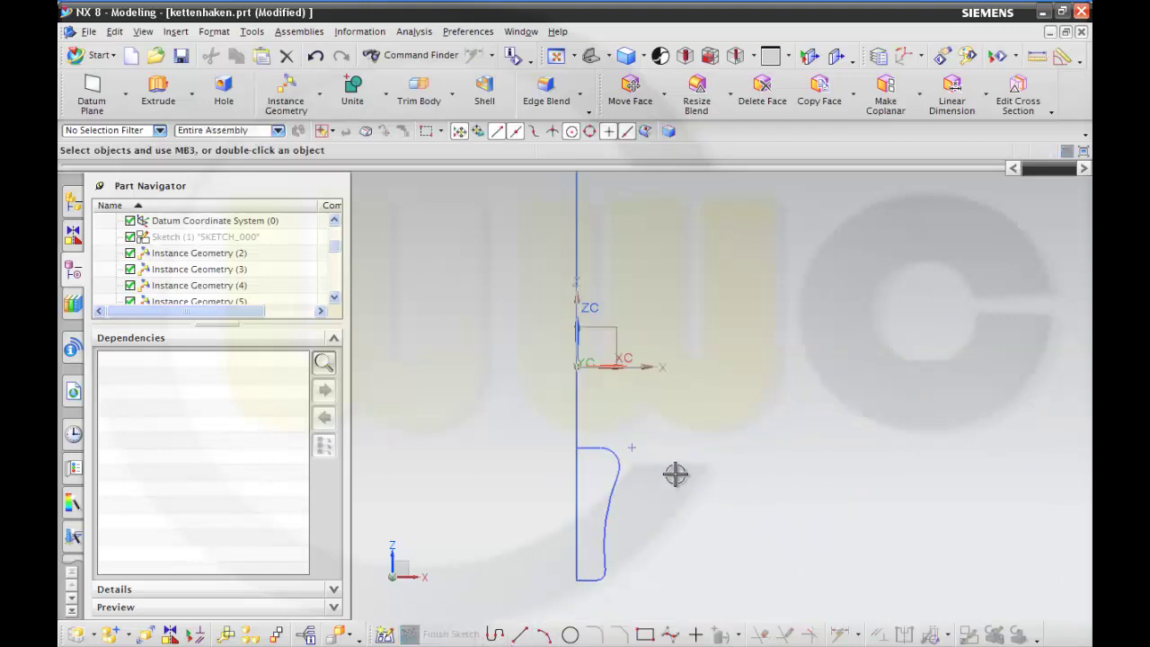
pyautogui.moveTo(671, 475)
pyautogui.mouseDown(button='middle')
pyautogui.moveTo(649, 475)
pyautogui.moveTo(660, 512)
pyautogui.moveTo(683, 521)
pyautogui.moveTo(662, 531)
pyautogui.moveTo(677, 537)
pyautogui.moveTo(674, 524)
pyautogui.mouseUp(button='middle')
pyautogui.moveTo(334, 251); pyautogui.dragTo(337, 288)
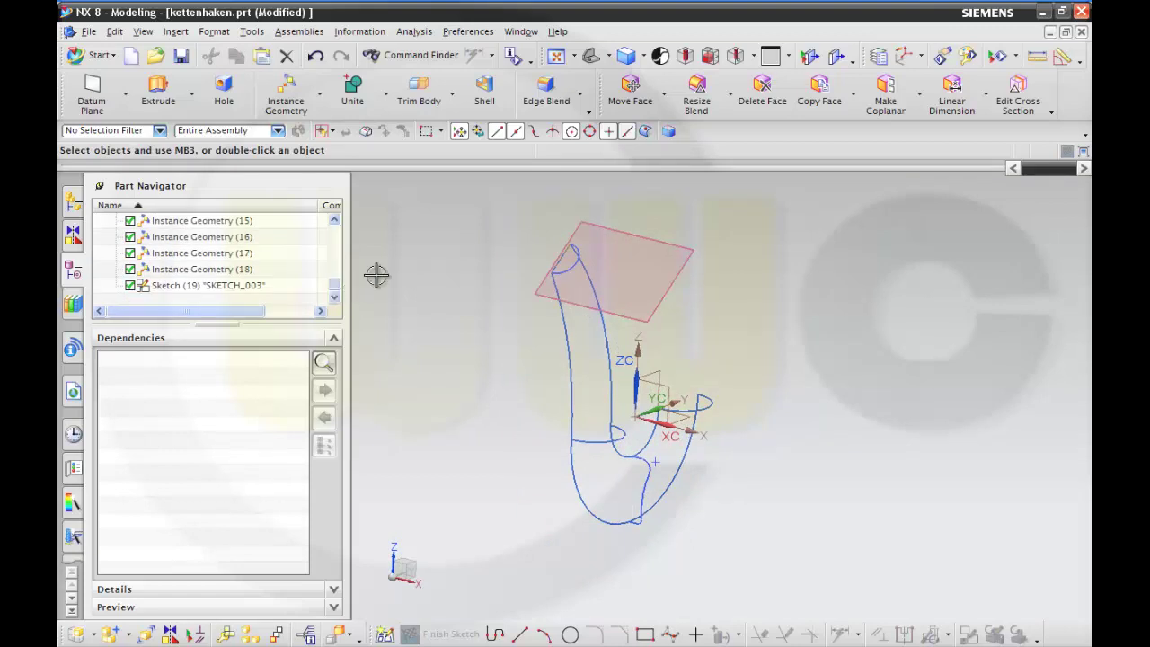
pyautogui.click(286, 94)
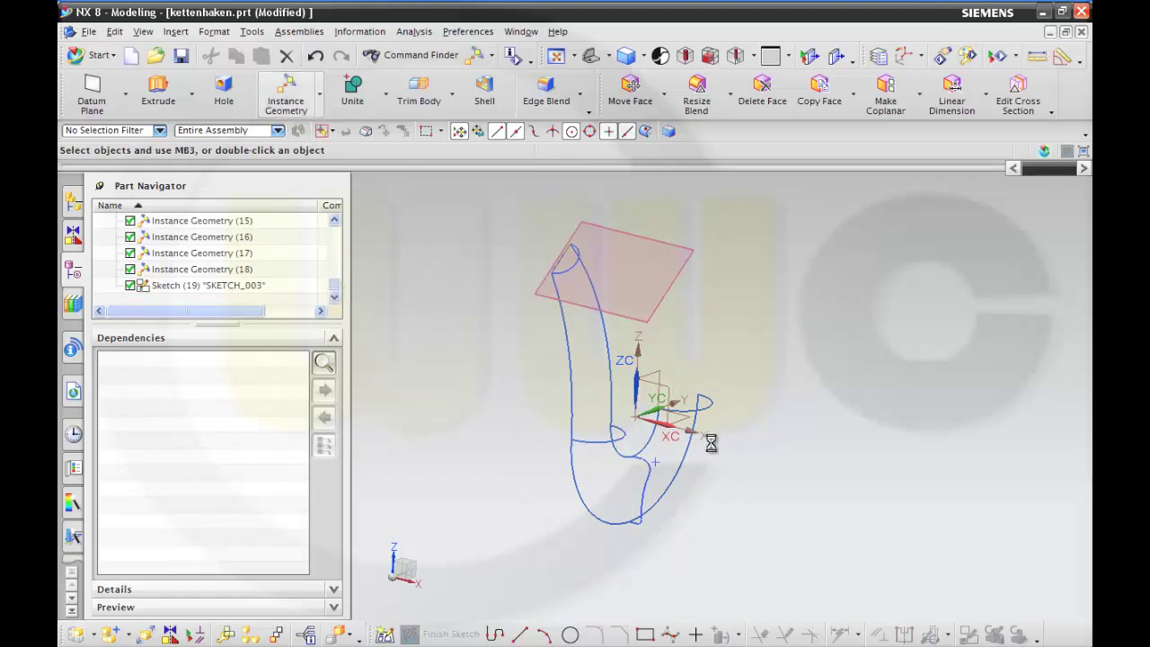
pyautogui.moveTo(775, 509); pyautogui.dragTo(751, 496, button='middle')
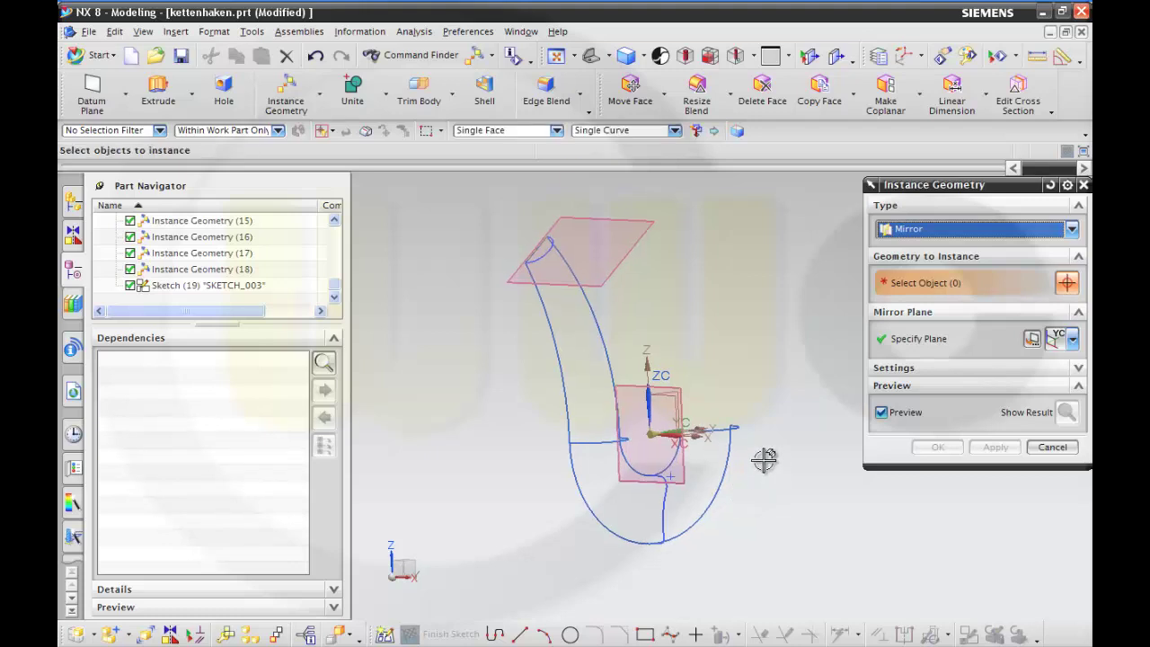
pyautogui.scroll(3, 744, 494)
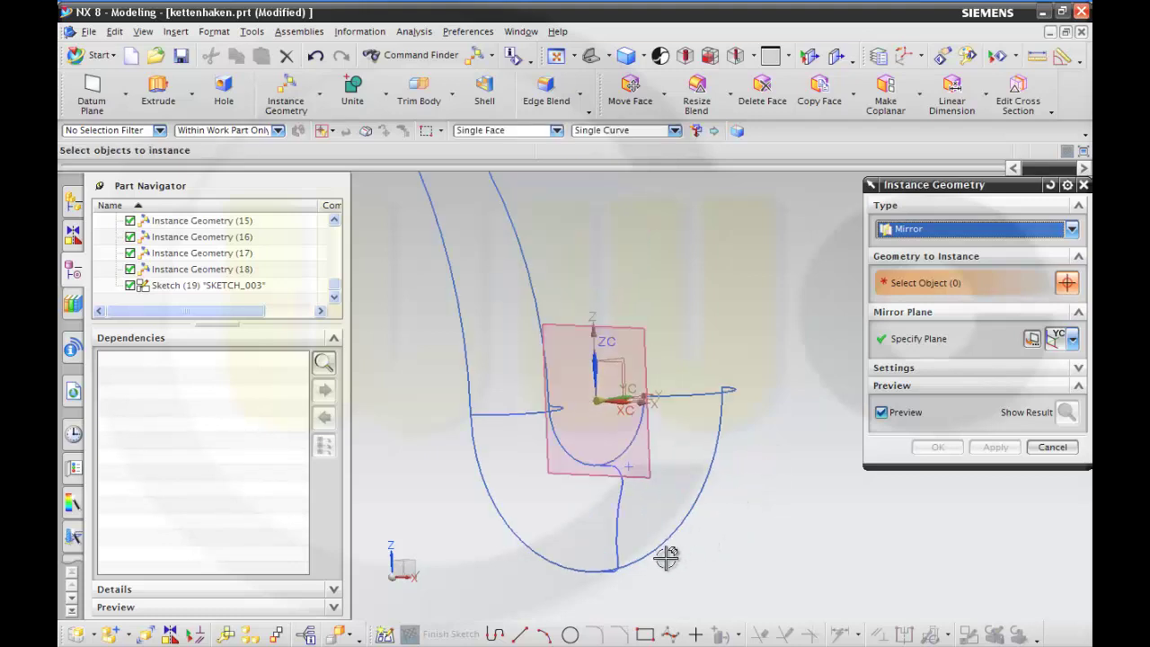
pyautogui.click(608, 467)
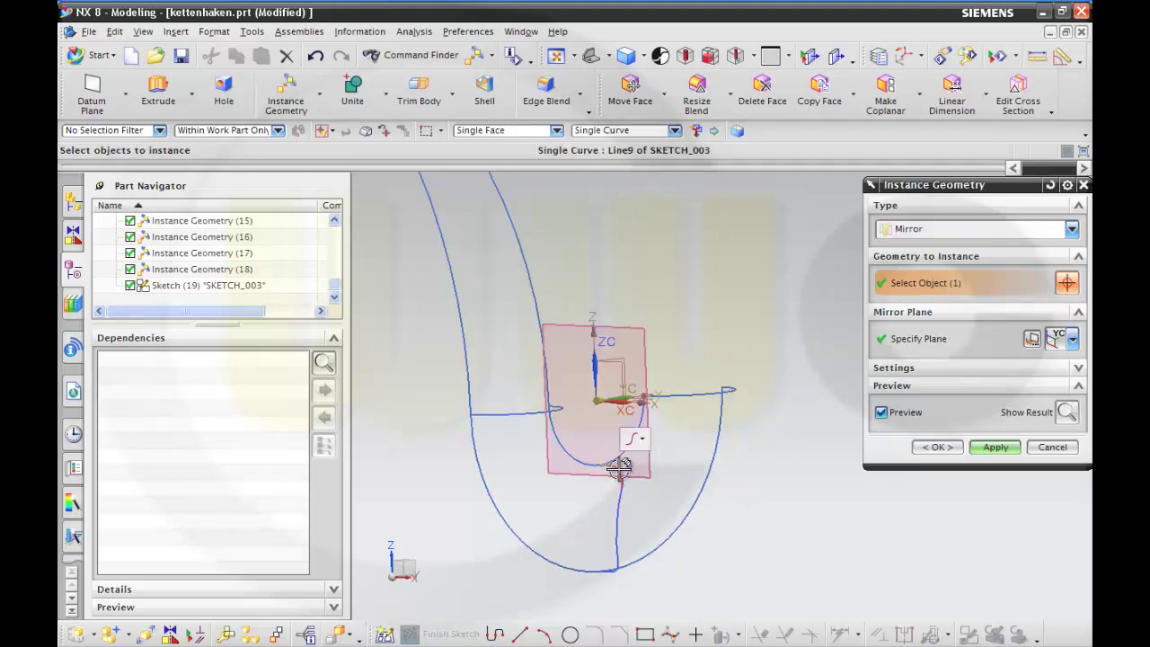
pyautogui.click(621, 468)
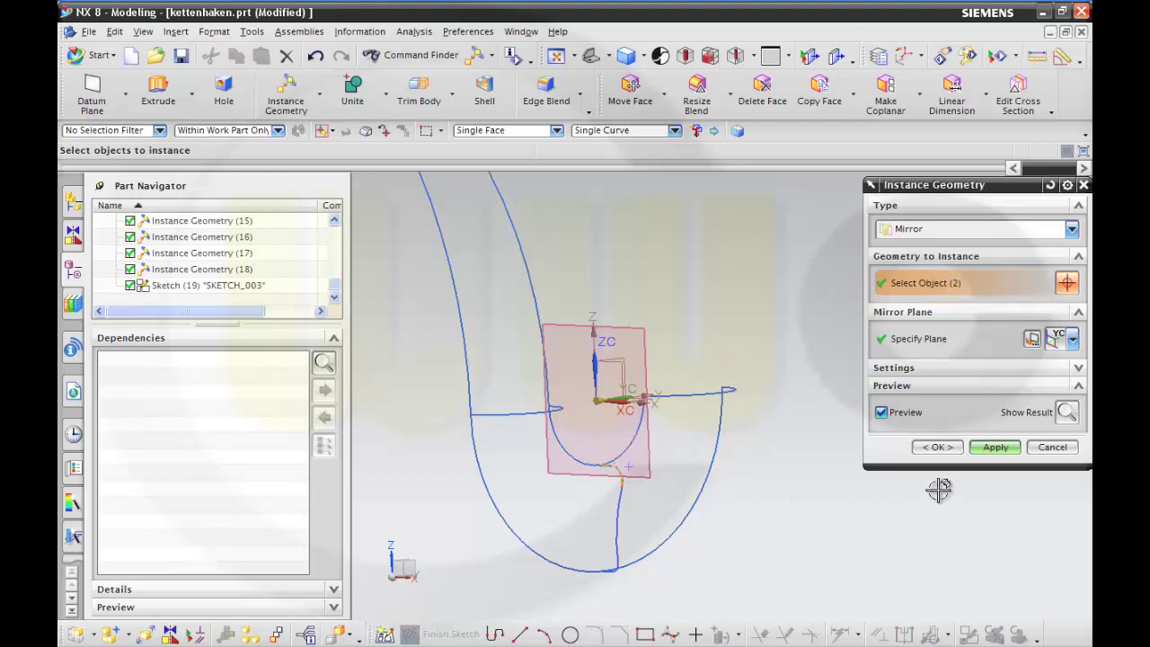
pyautogui.click(993, 447)
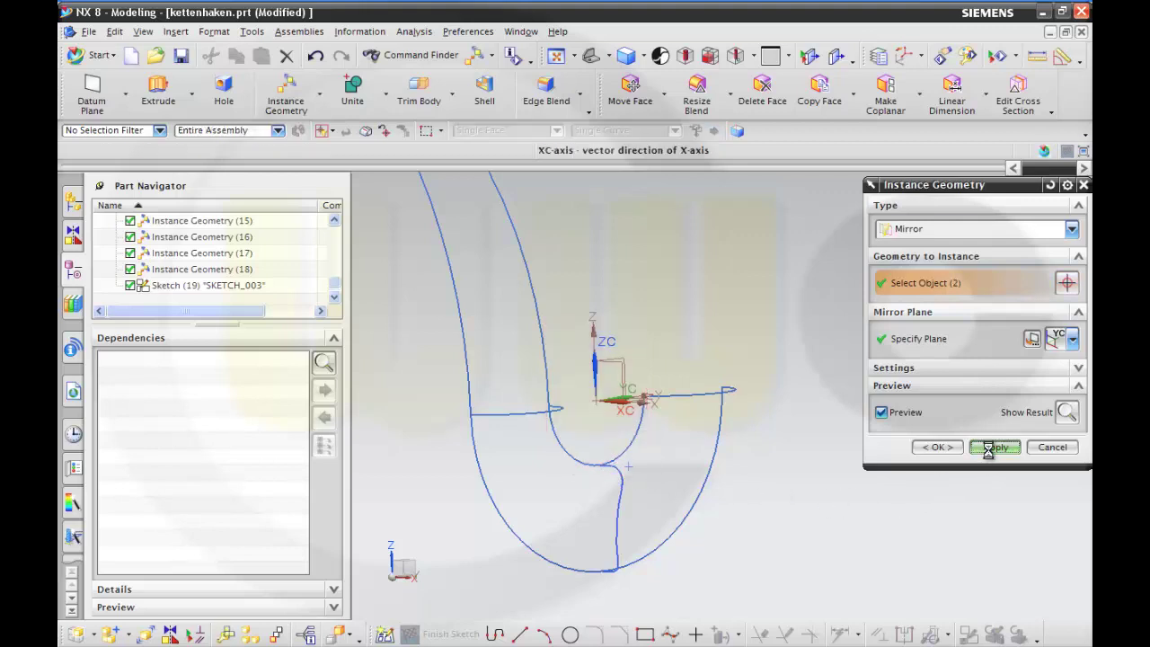
# - Mirror the profile's middle arc, and separately its lower fillet arc and lower line, across the hook's center plane
pyautogui.click(620, 508)
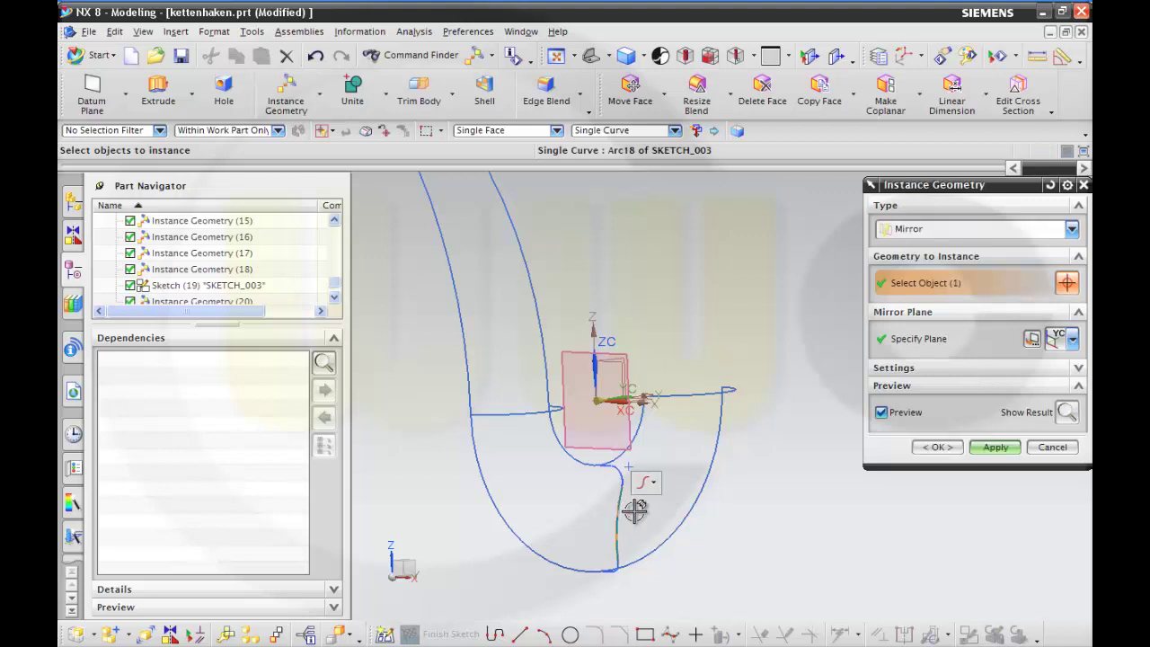
pyautogui.click(994, 448)
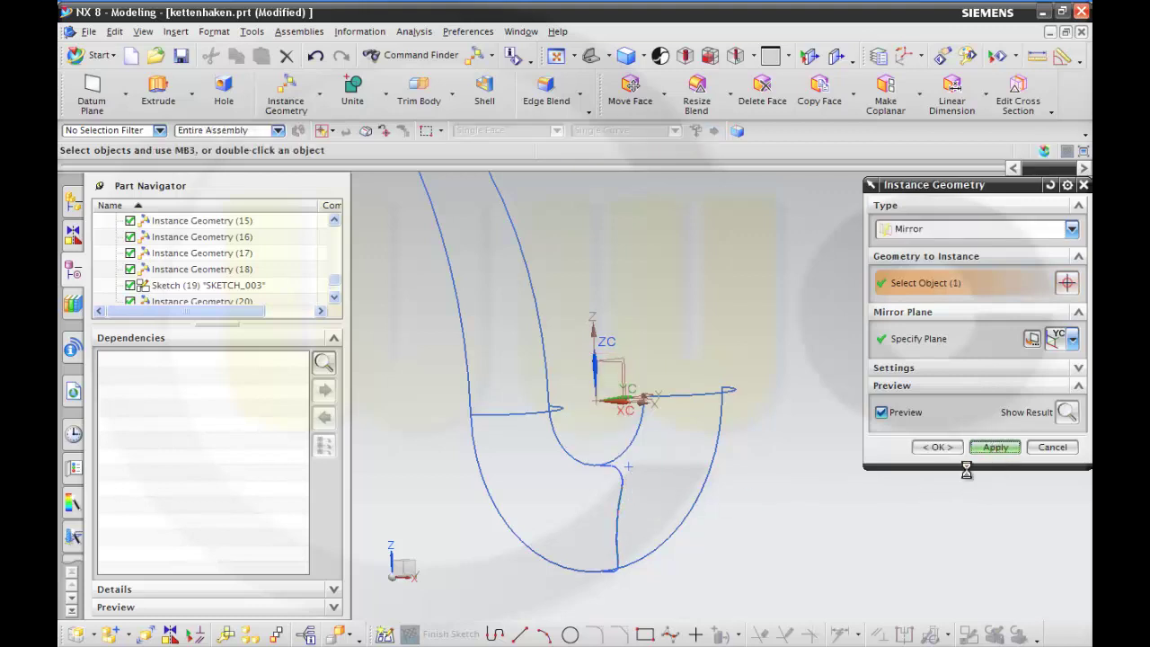
pyautogui.scroll(5, 642, 591)
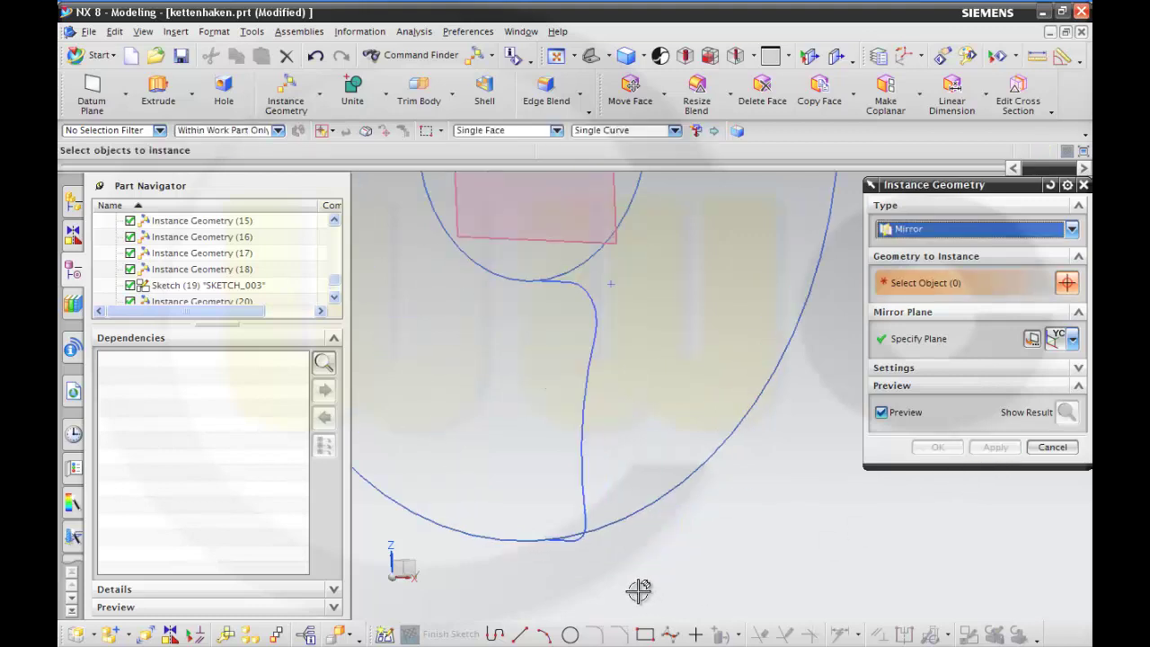
pyautogui.click(573, 539)
pyautogui.click(562, 539)
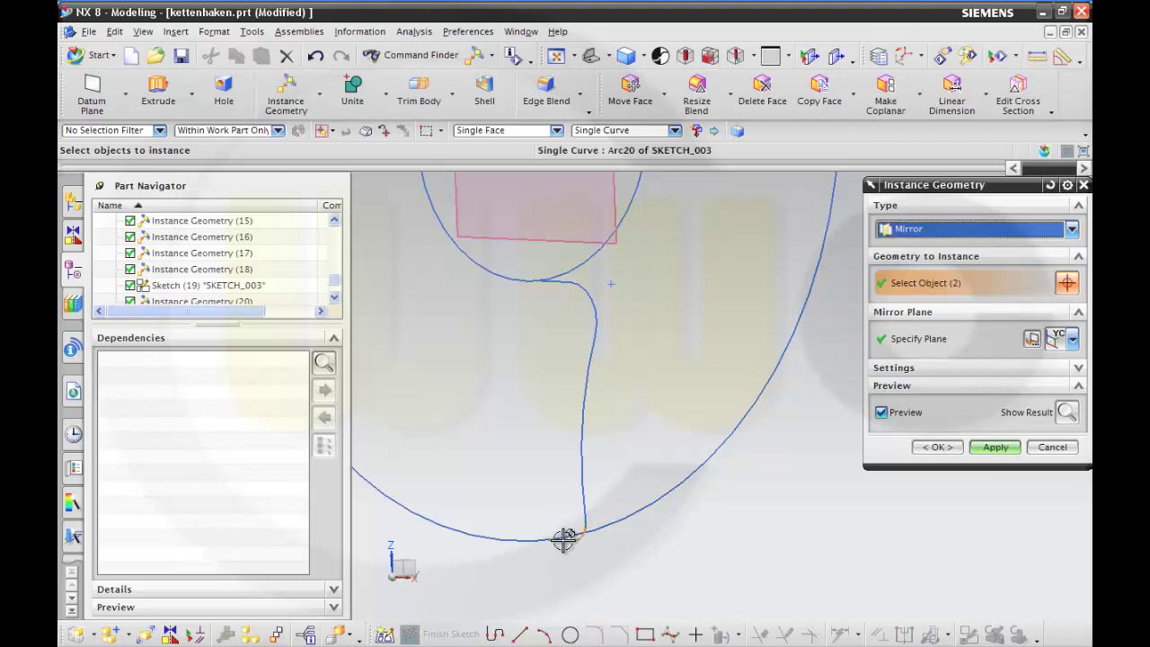
pyautogui.click(995, 448)
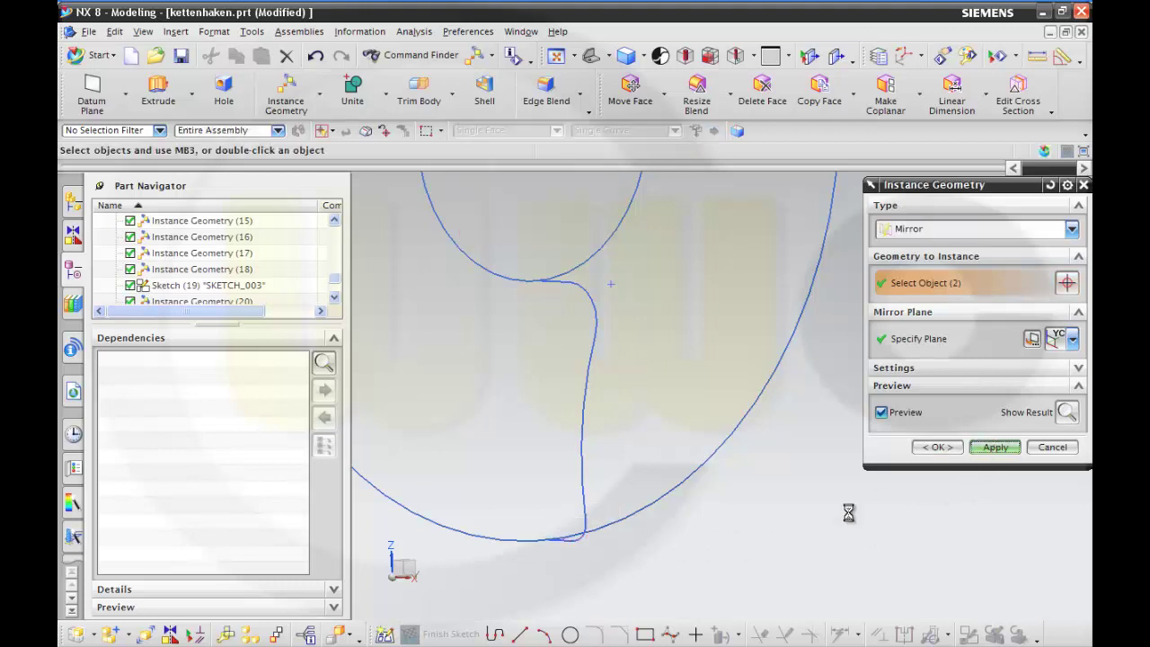
pyautogui.scroll(-4, 811, 512)
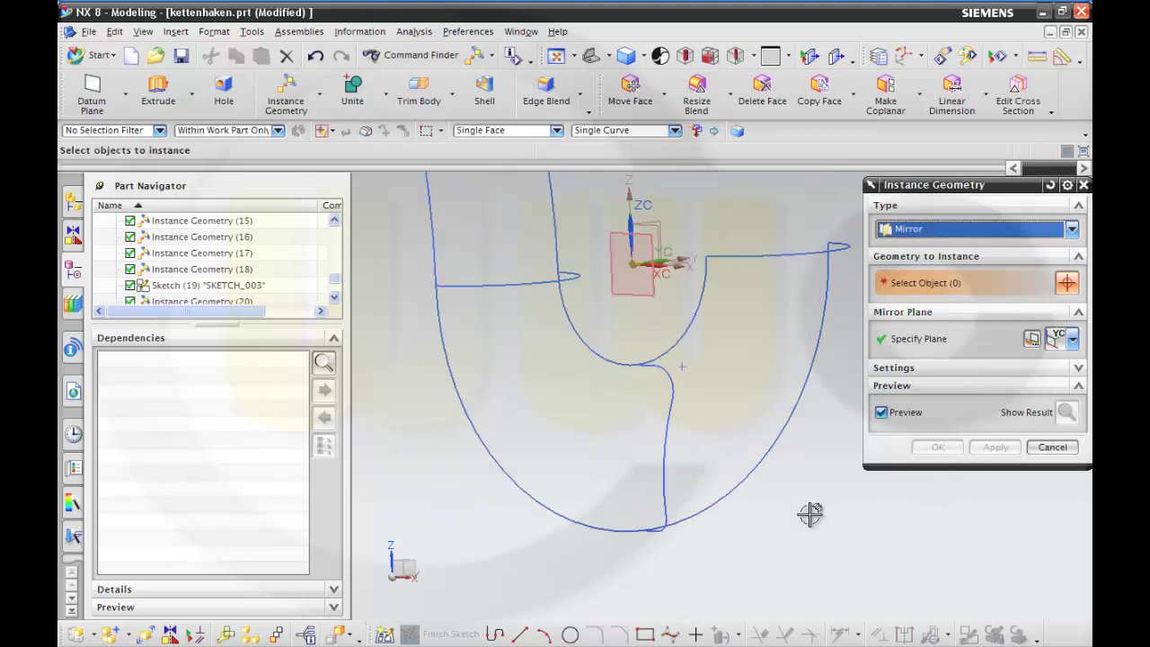
pyautogui.click(1053, 447)
pyautogui.moveTo(952, 462); pyautogui.dragTo(737, 350, button='middle')
pyautogui.moveTo(806, 243); pyautogui.dragTo(739, 534, button='middle')
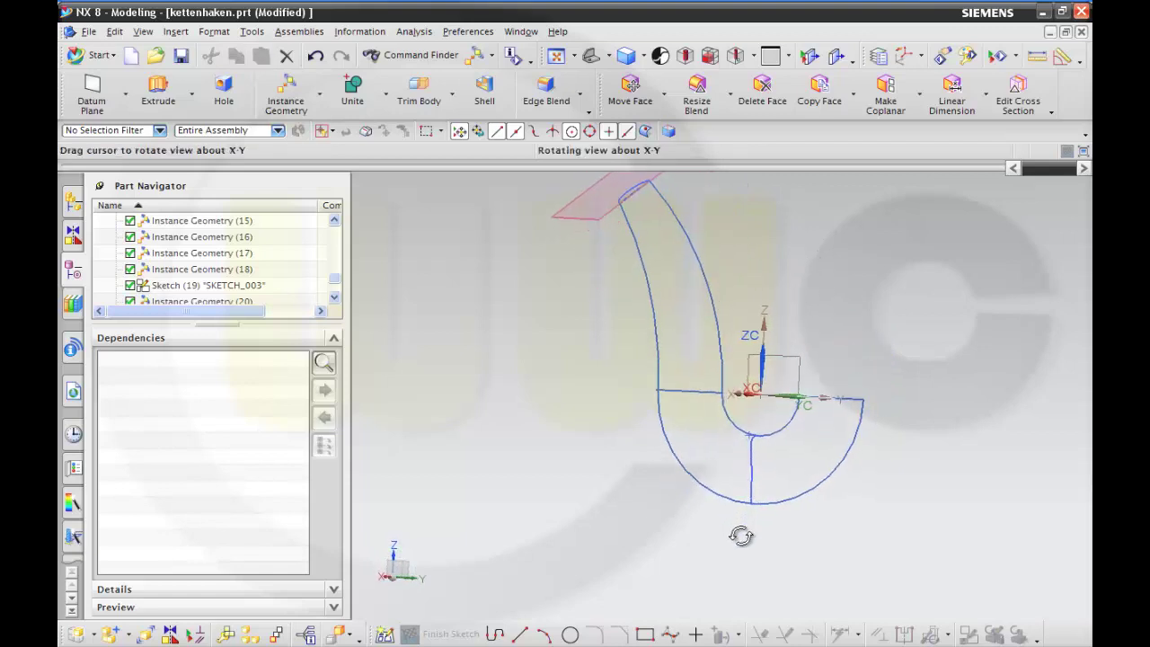
# - Hide the arc Instance Geometry (11) that spans the shank profile, leaving its divided segments shown
pyautogui.scroll(-3, 835, 310)
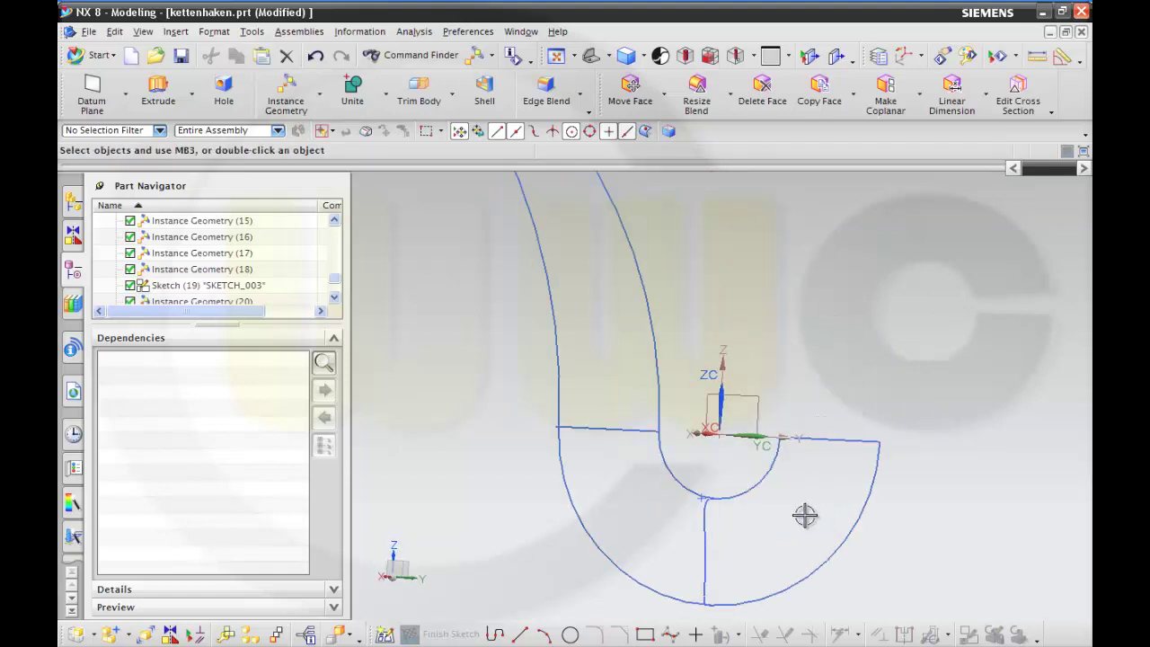
pyautogui.moveTo(803, 515); pyautogui.dragTo(795, 543, button='middle')
pyautogui.scroll(-1, 822, 346)
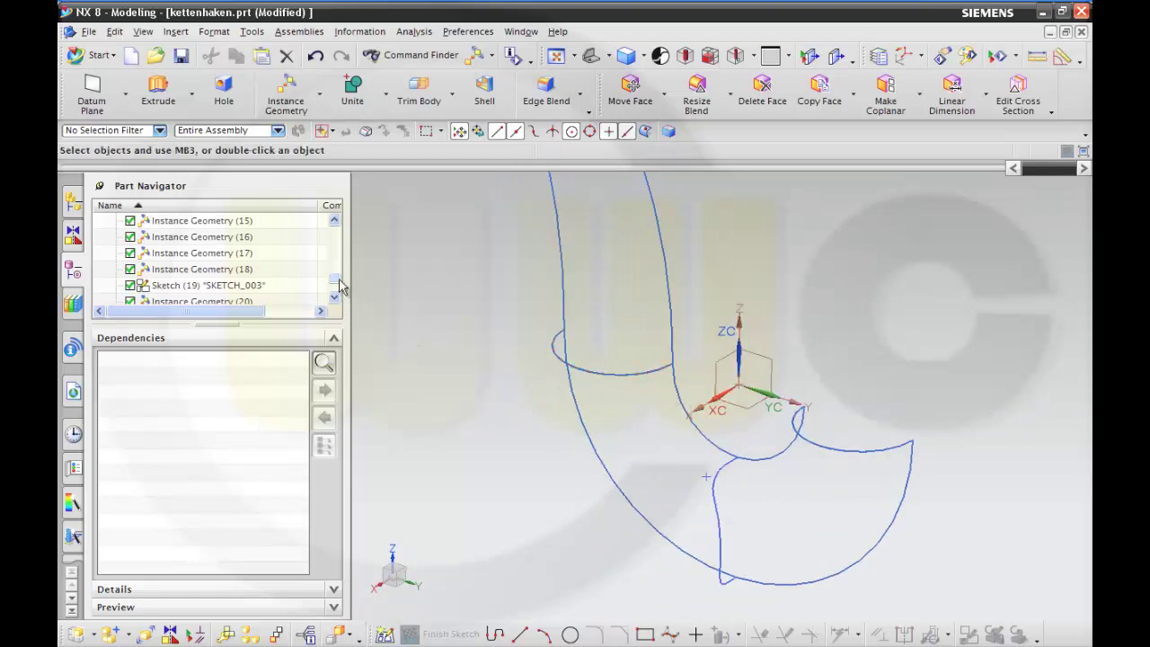
pyautogui.scroll(-1, 342, 286)
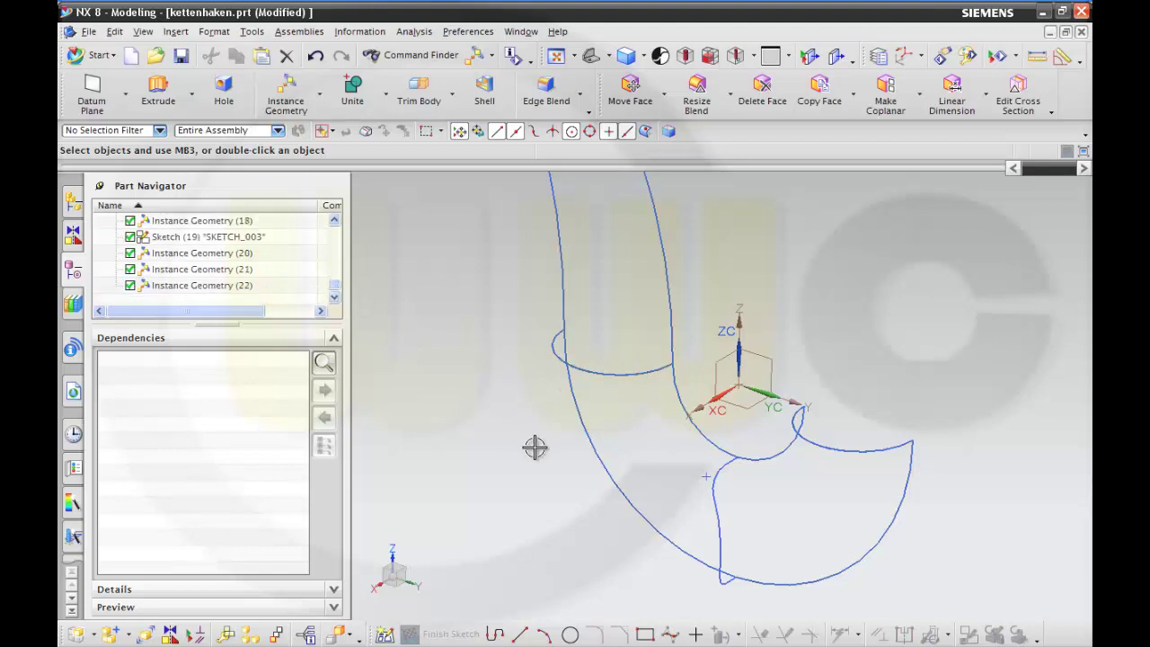
pyautogui.scroll(2, 487, 278)
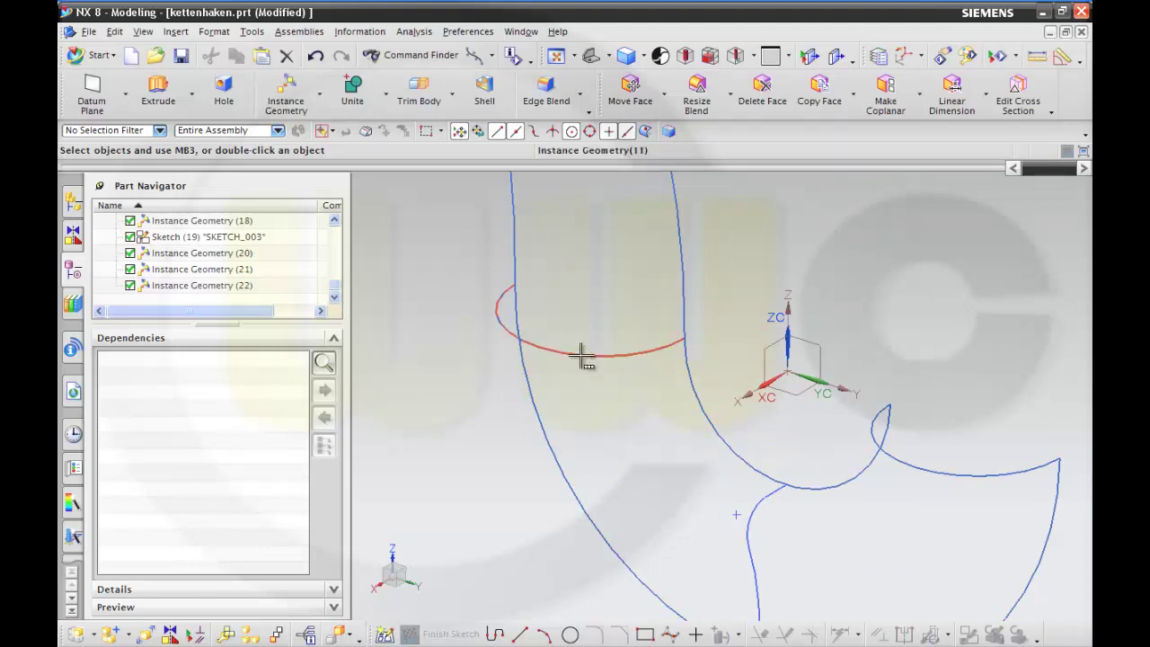
pyautogui.scroll(6, 335, 225)
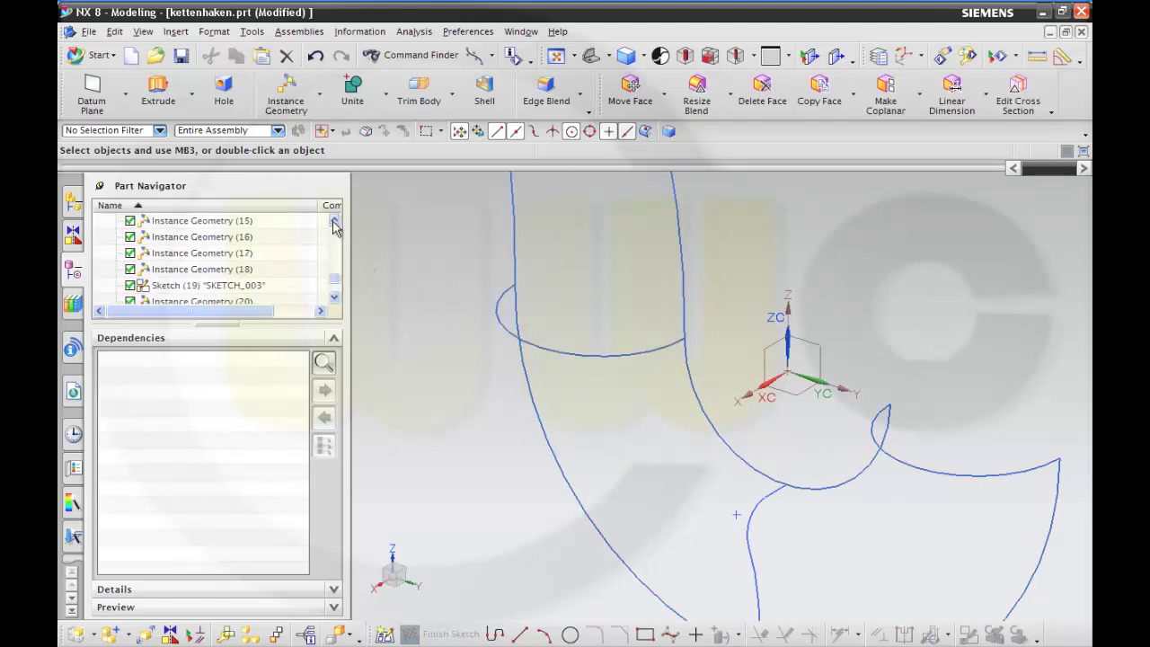
pyautogui.click(334, 223)
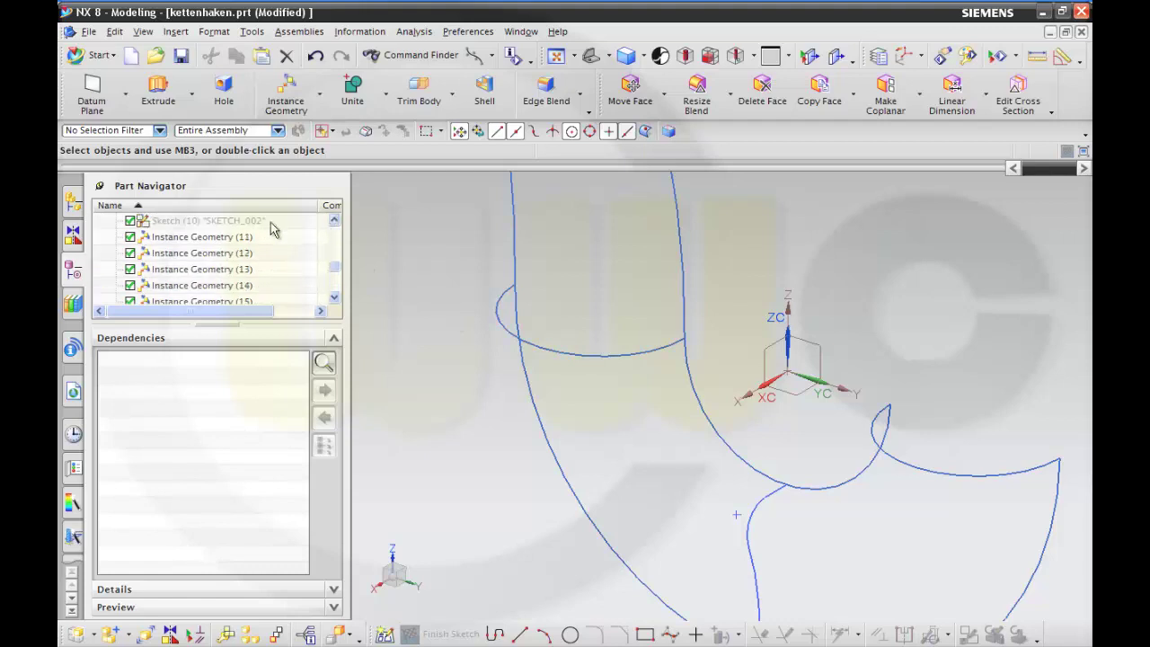
pyautogui.click(239, 239)
pyautogui.rightClick(238, 237)
pyautogui.click(270, 314)
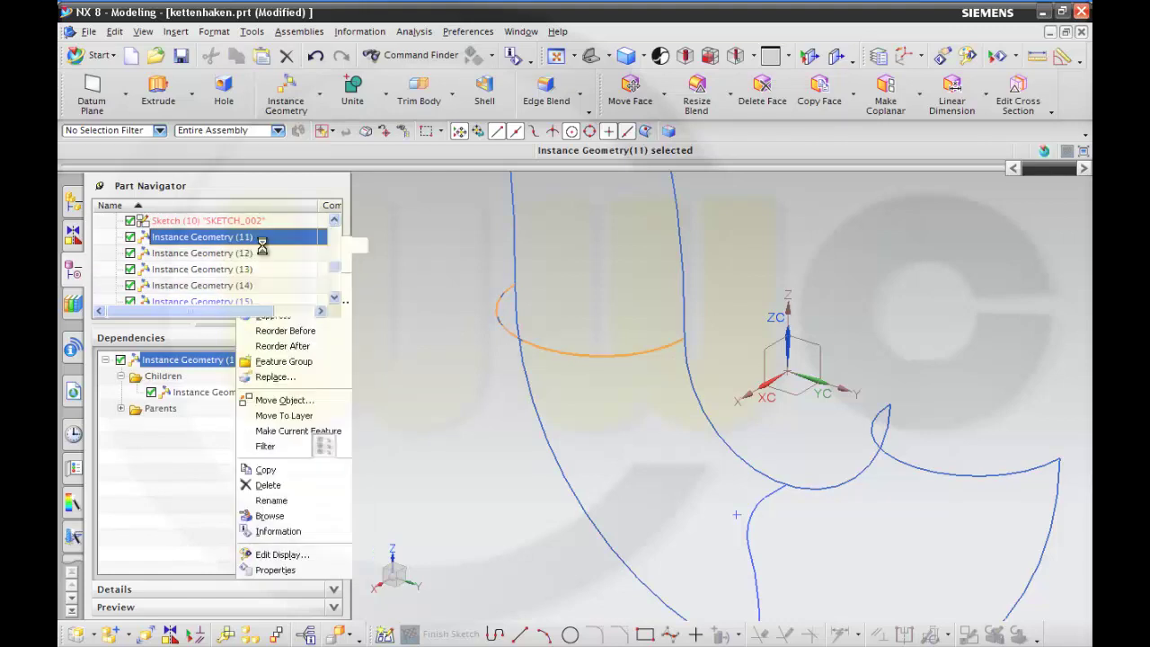
# - Hide the arc Instance Geometry (15) that spans the profile at the hook's tip
pyautogui.click(952, 477)
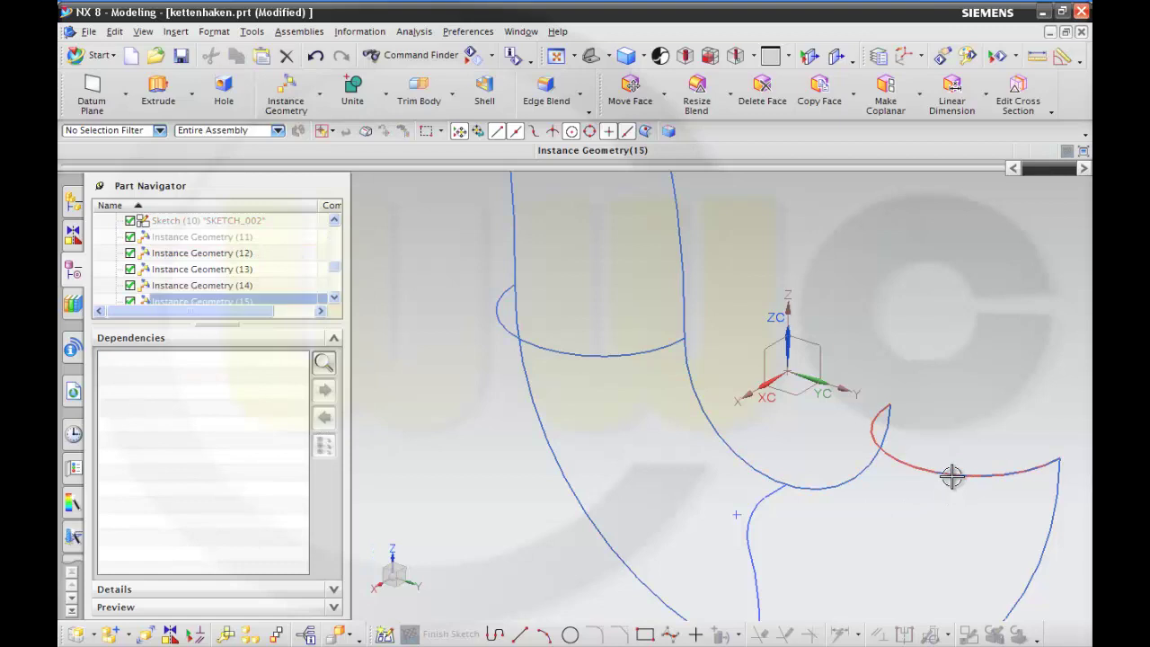
pyautogui.click(335, 298)
pyautogui.click(235, 286)
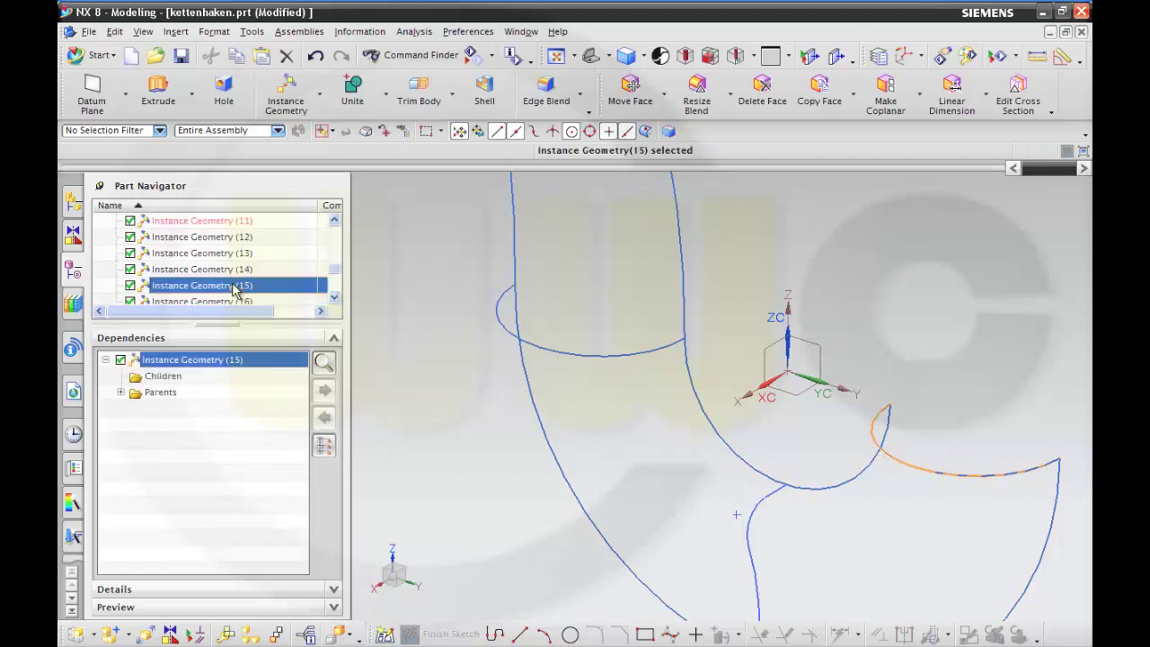
pyautogui.rightClick(235, 286)
pyautogui.click(324, 446)
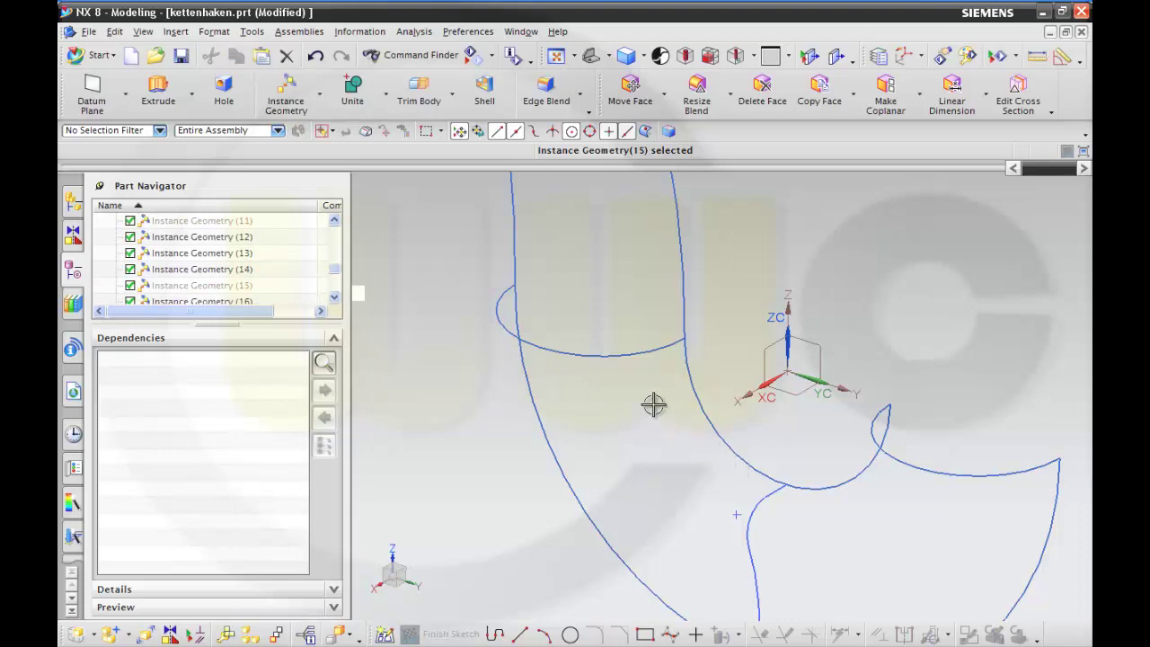
pyautogui.scroll(-2, 642, 452)
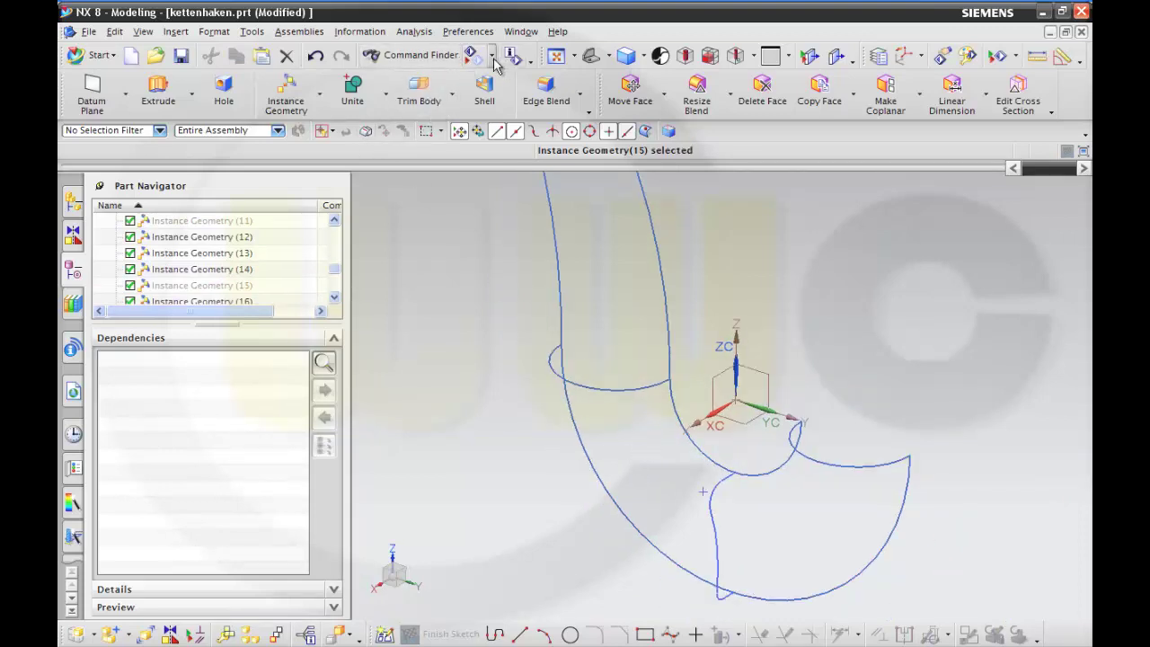
# - Set up a Fit Spline defined by specified points, with degree 2 and 1 segment
pyautogui.click(492, 55)
pyautogui.click(508, 95)
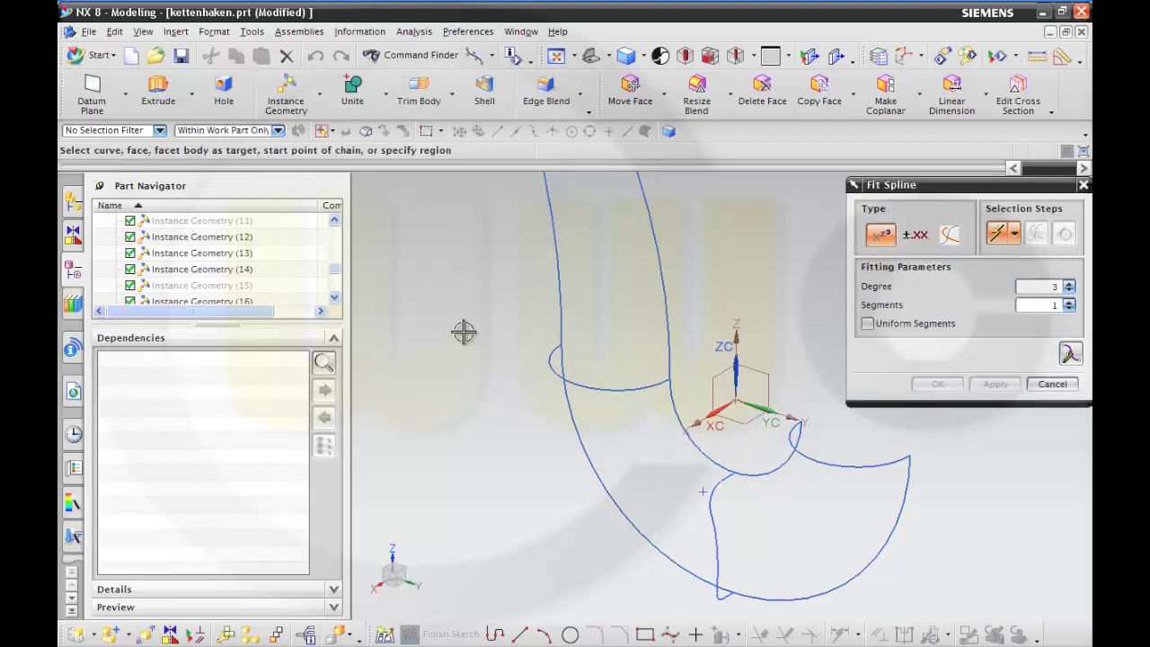
pyautogui.click(1014, 235)
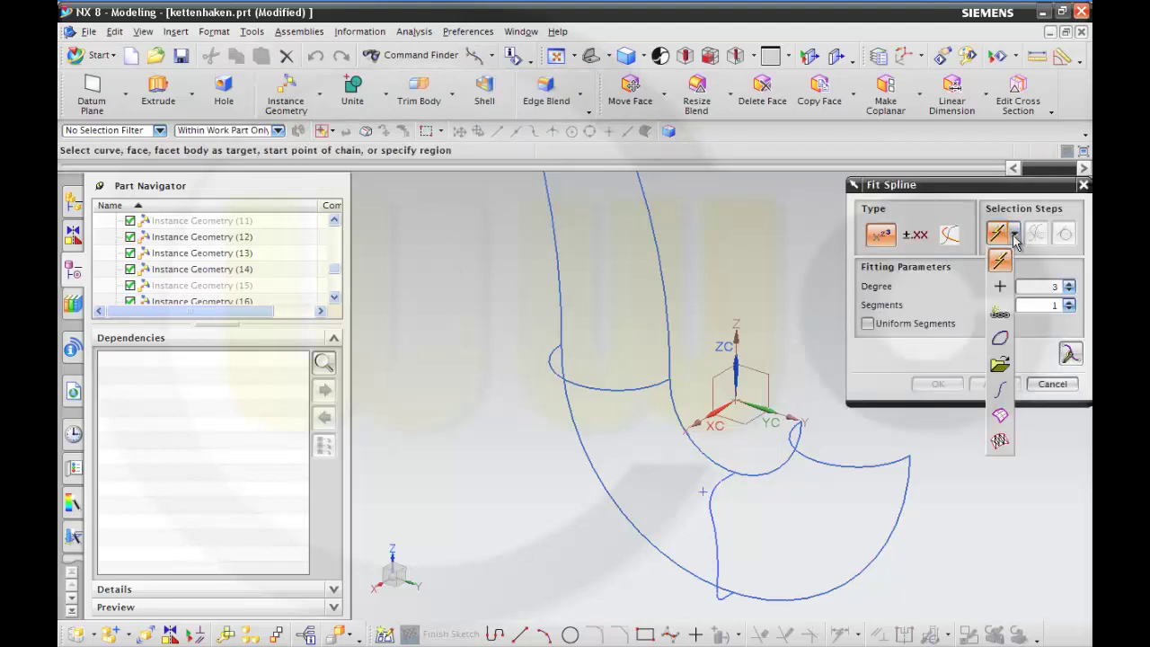
pyautogui.click(1000, 286)
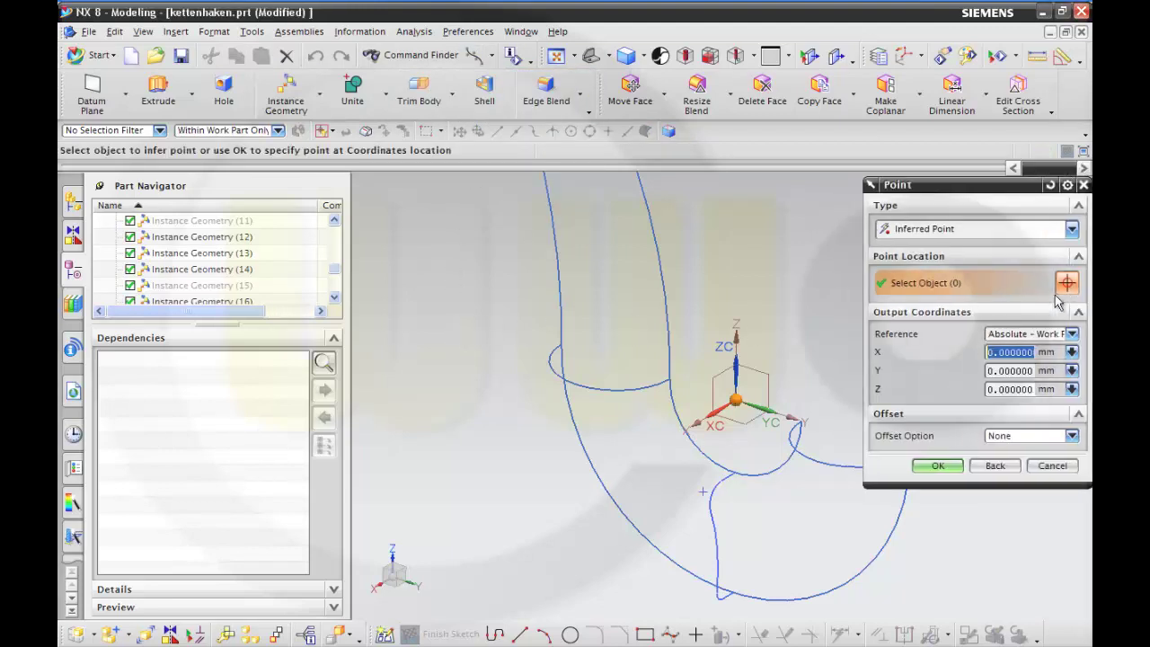
pyautogui.click(995, 465)
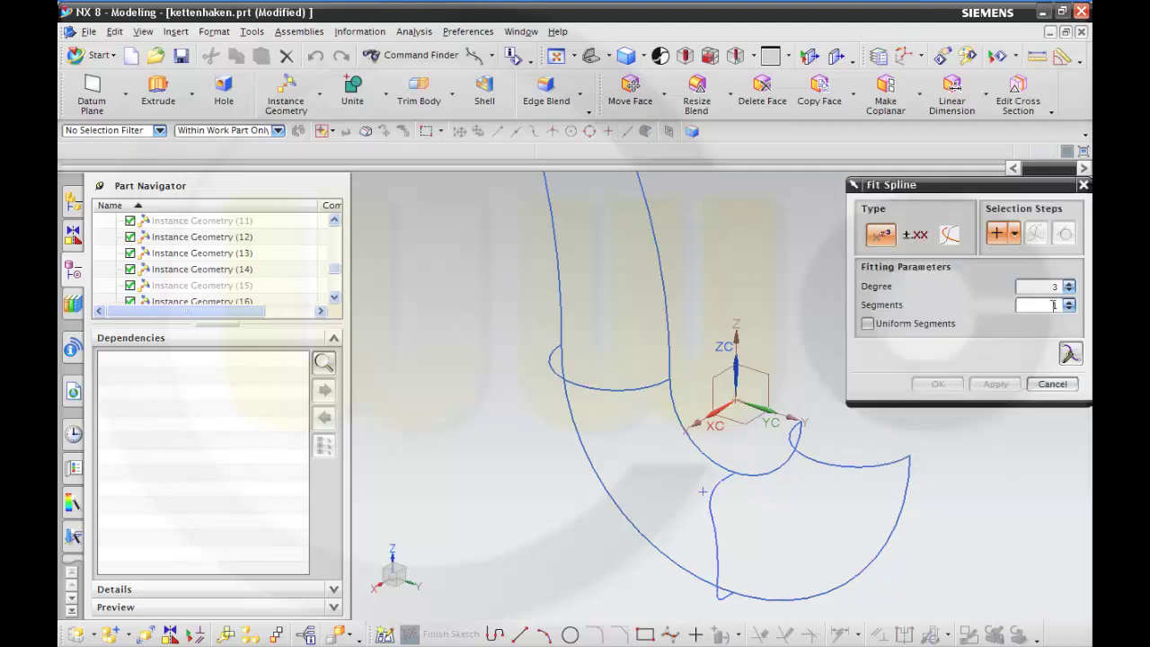
pyautogui.click(1070, 290)
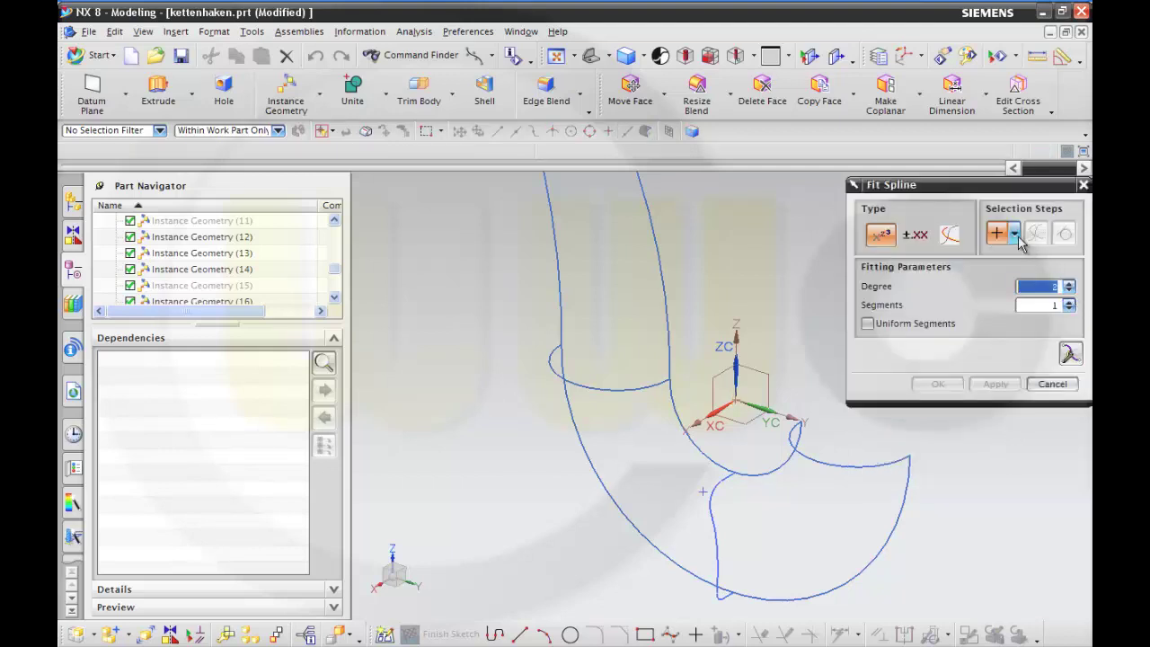
pyautogui.click(996, 233)
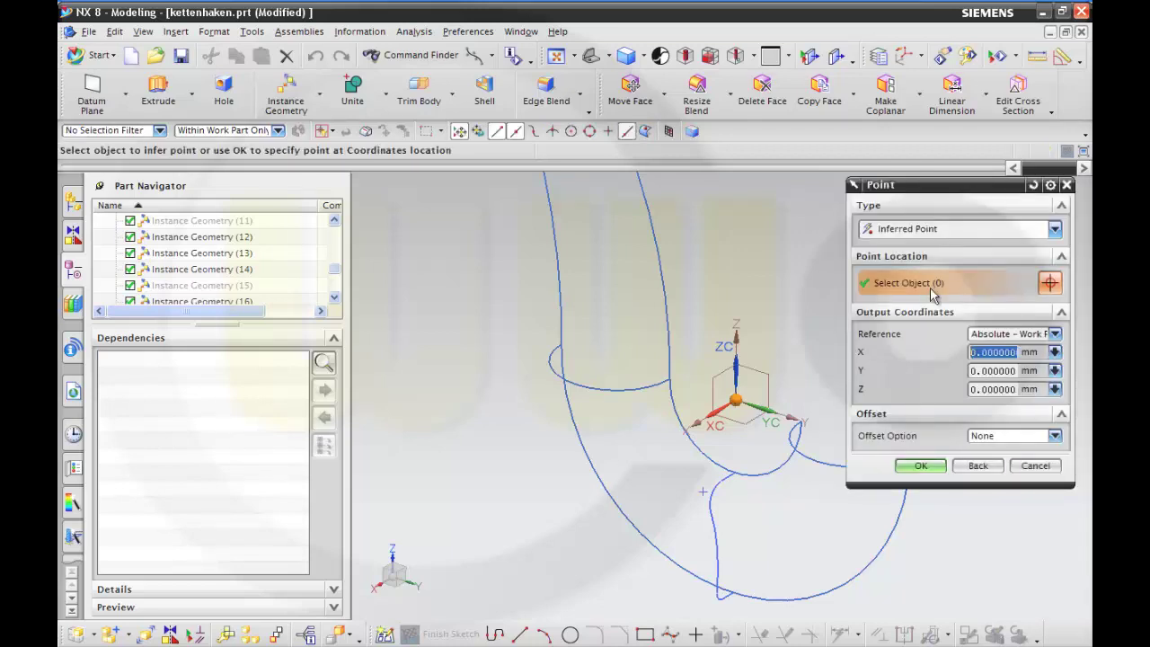
# - Create the spline through the inner arc junctions of the shank, middle and tip profiles, in that order
pyautogui.click(578, 387)
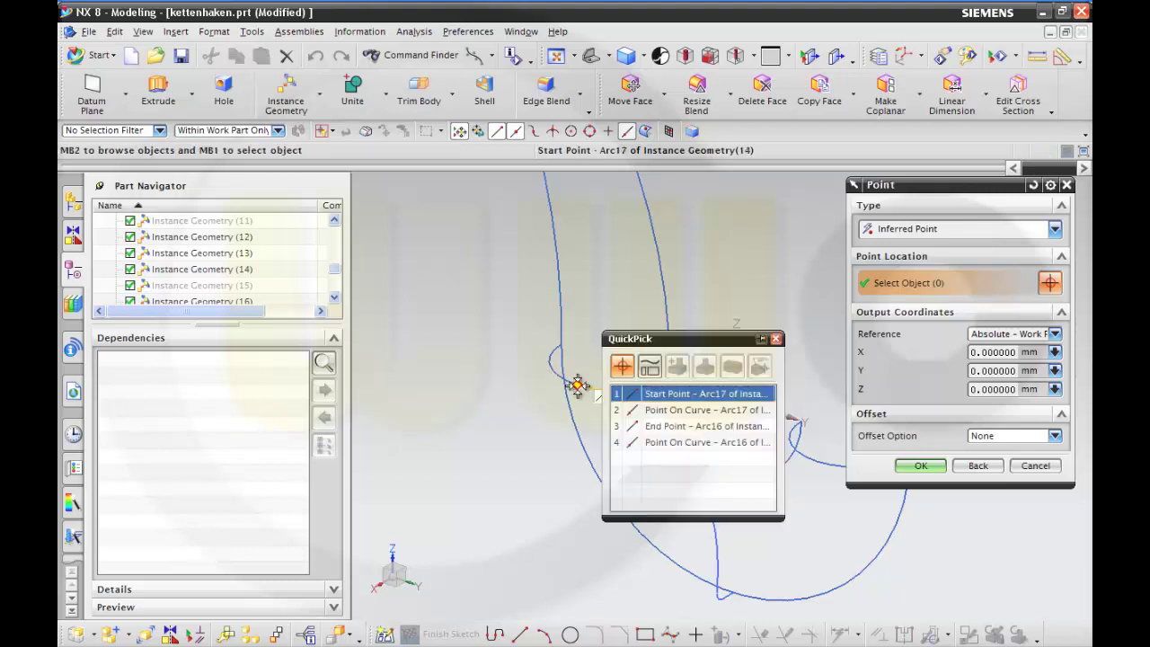
pyautogui.click(663, 395)
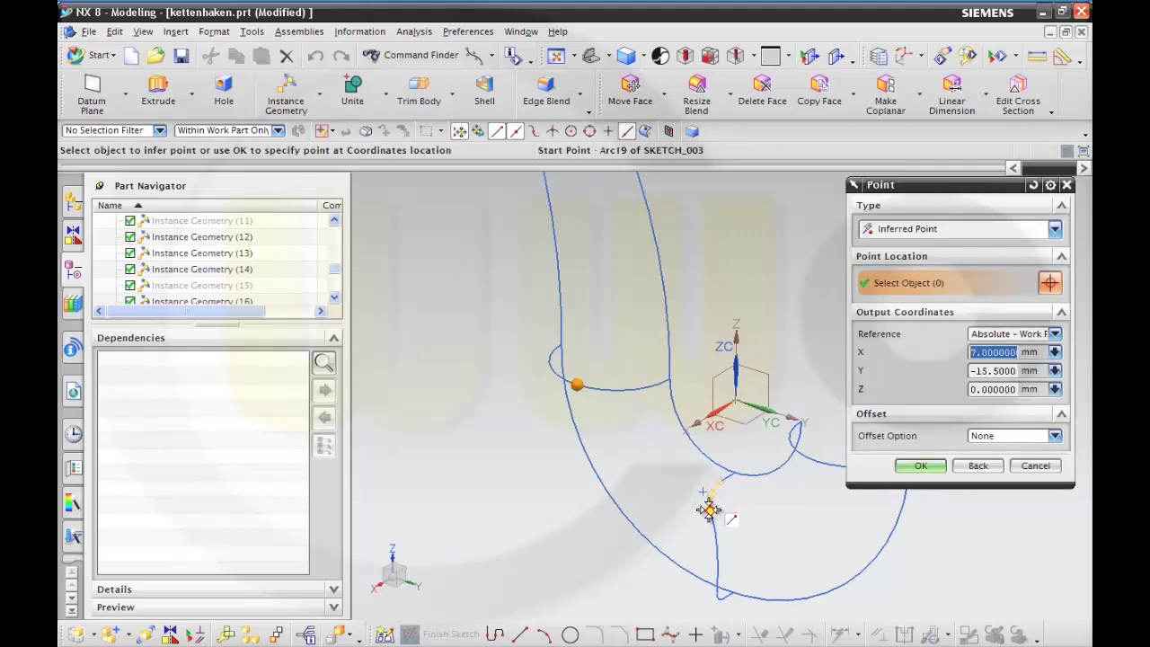
pyautogui.click(710, 510)
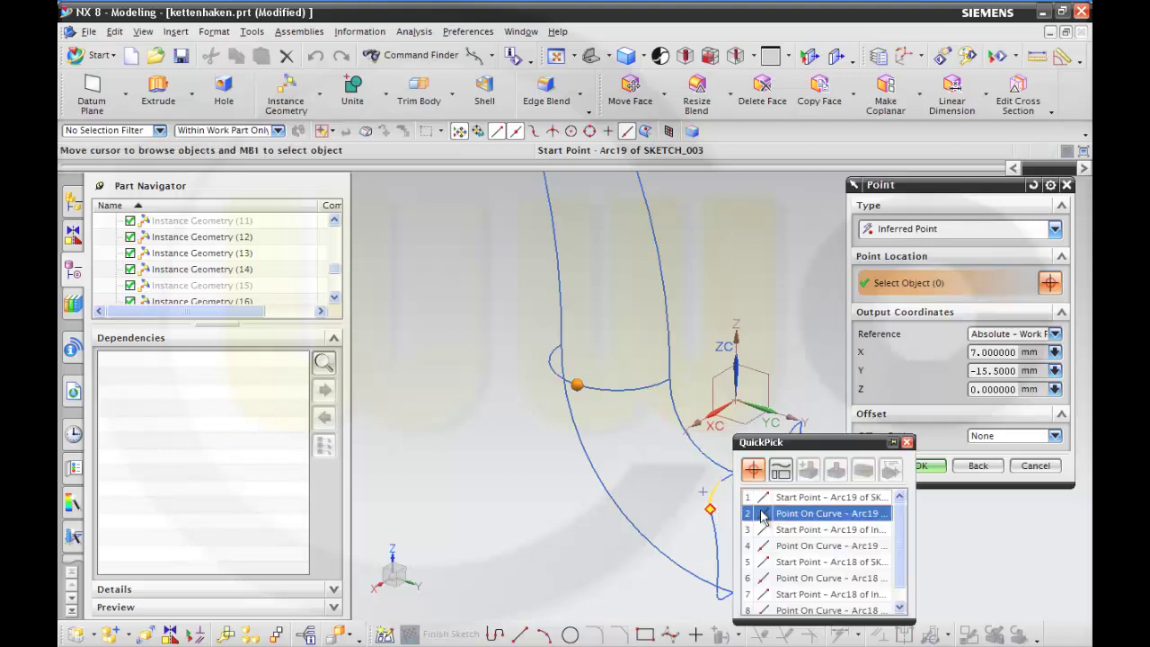
pyautogui.click(792, 498)
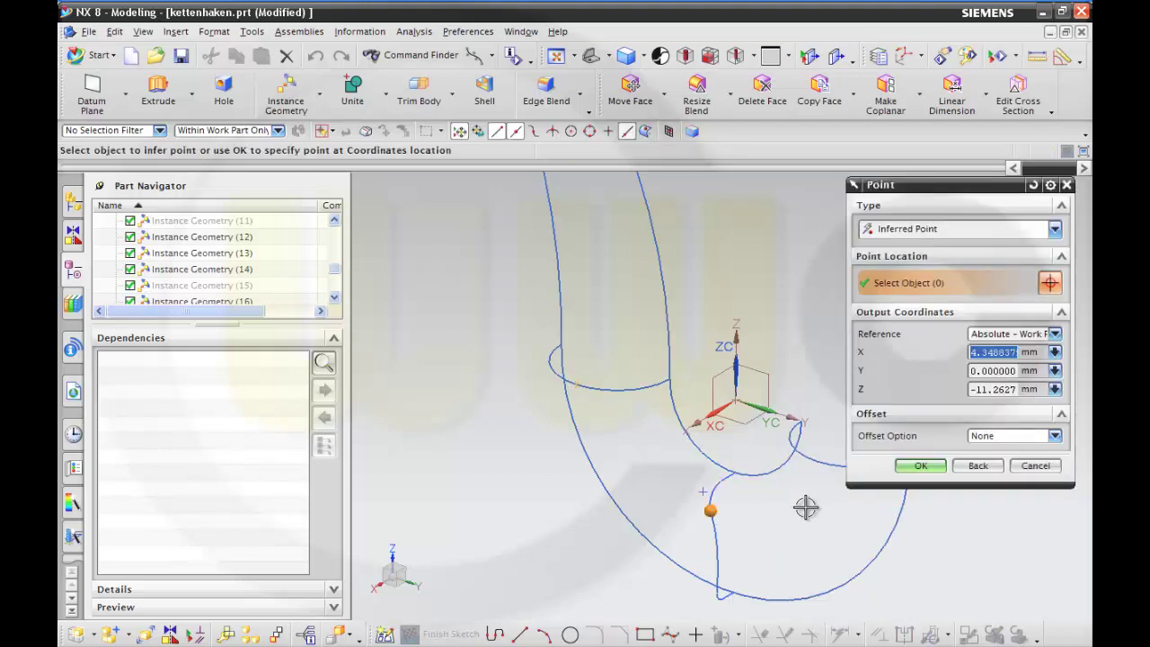
pyautogui.moveTo(806, 508); pyautogui.dragTo(727, 506, button='middle')
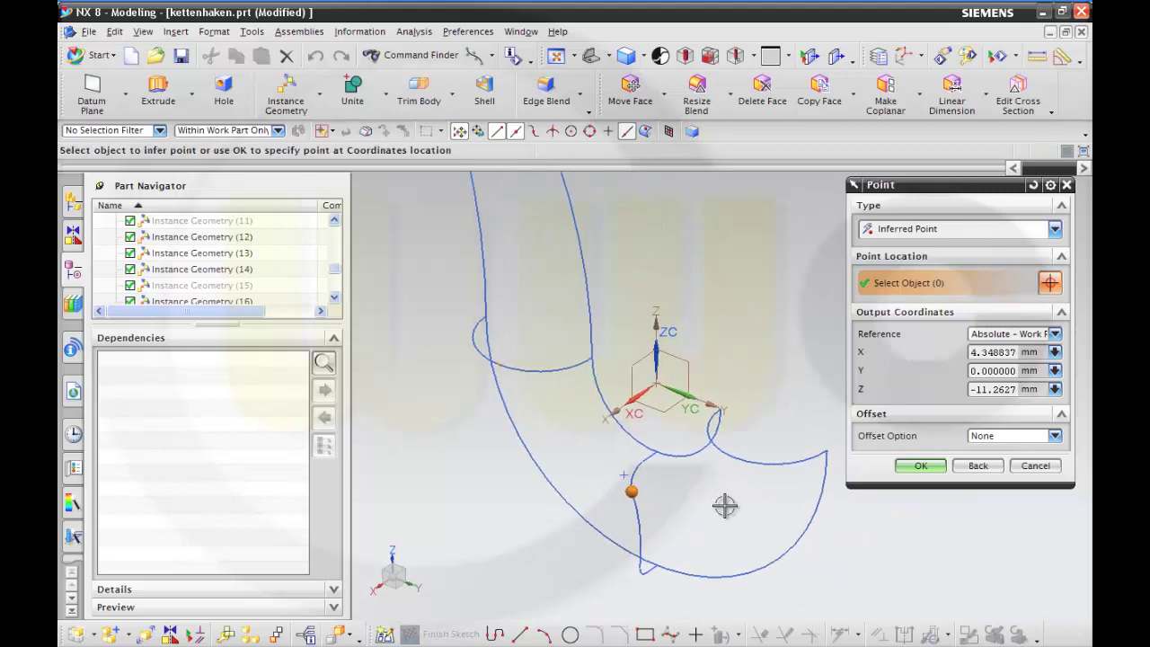
pyautogui.click(733, 458)
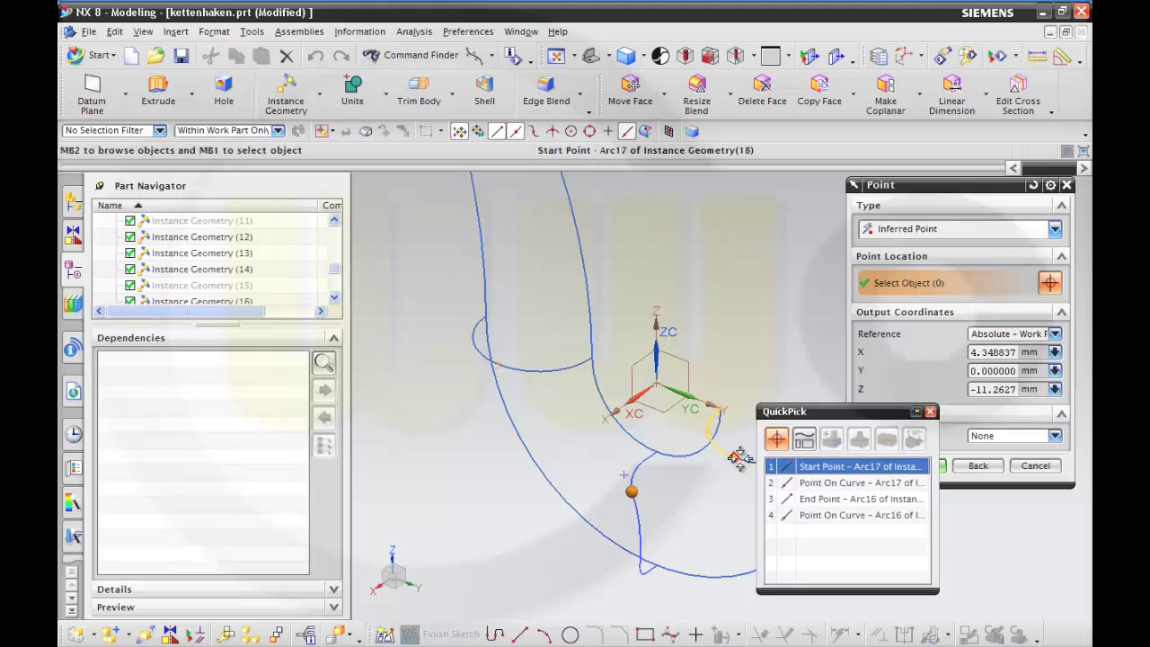
pyautogui.click(796, 467)
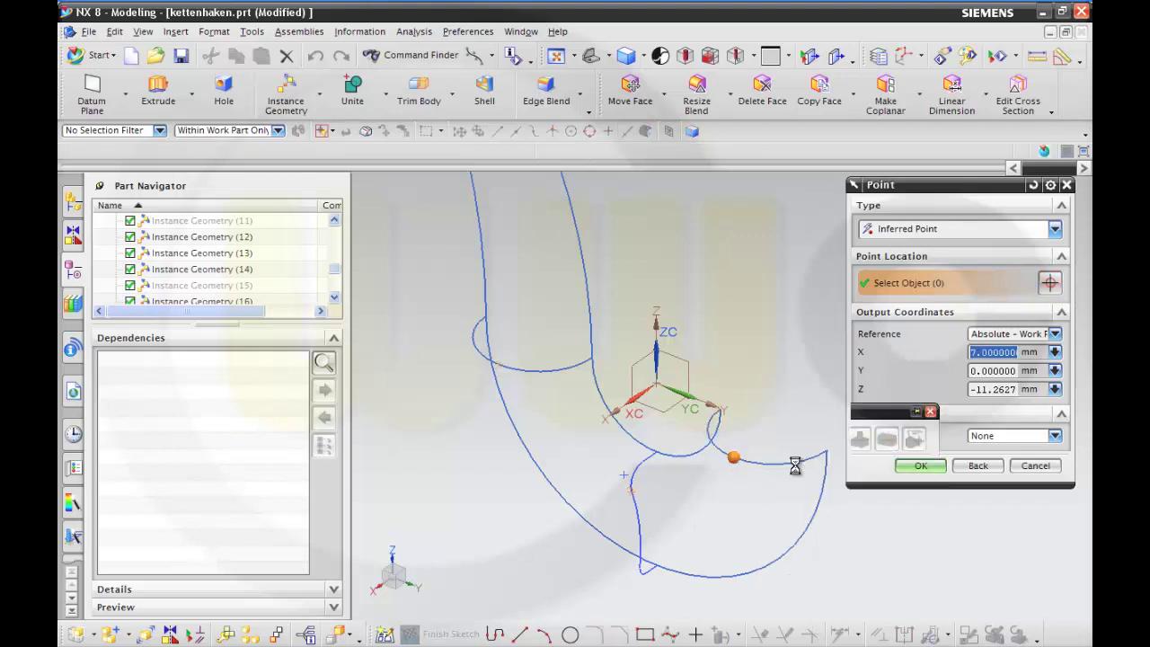
pyautogui.click(935, 467)
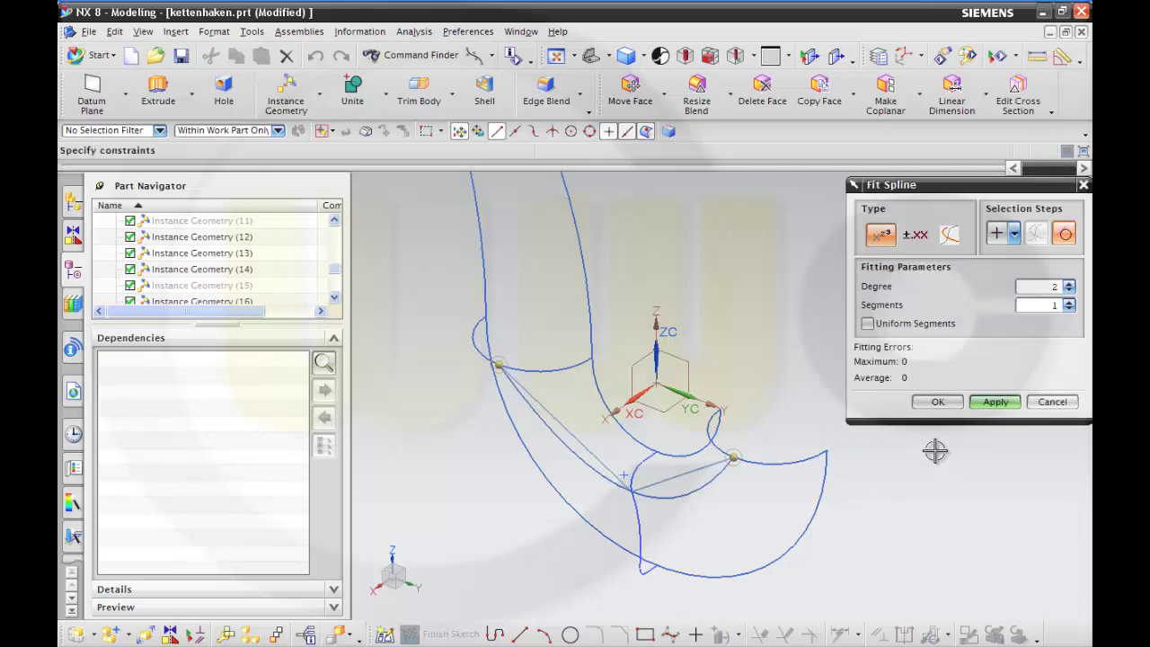
pyautogui.click(993, 402)
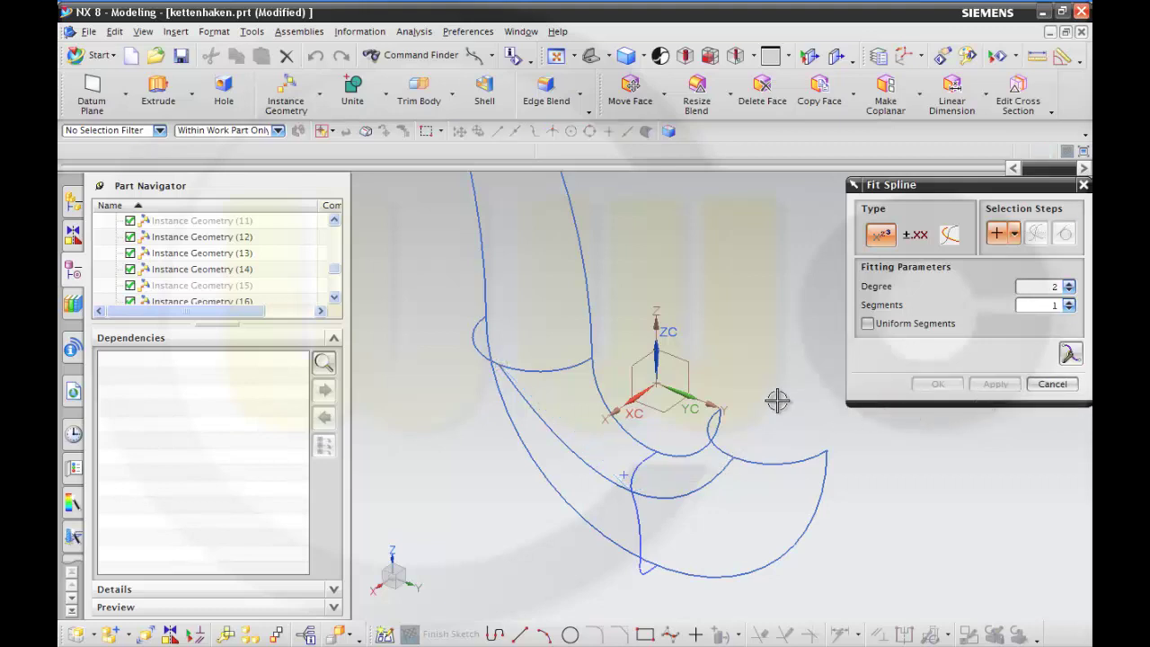
# - Create a second fit spline through the outer arc junctions of the shank, middle and tip profiles, in that order
pyautogui.moveTo(776, 398); pyautogui.dragTo(803, 380, button='middle')
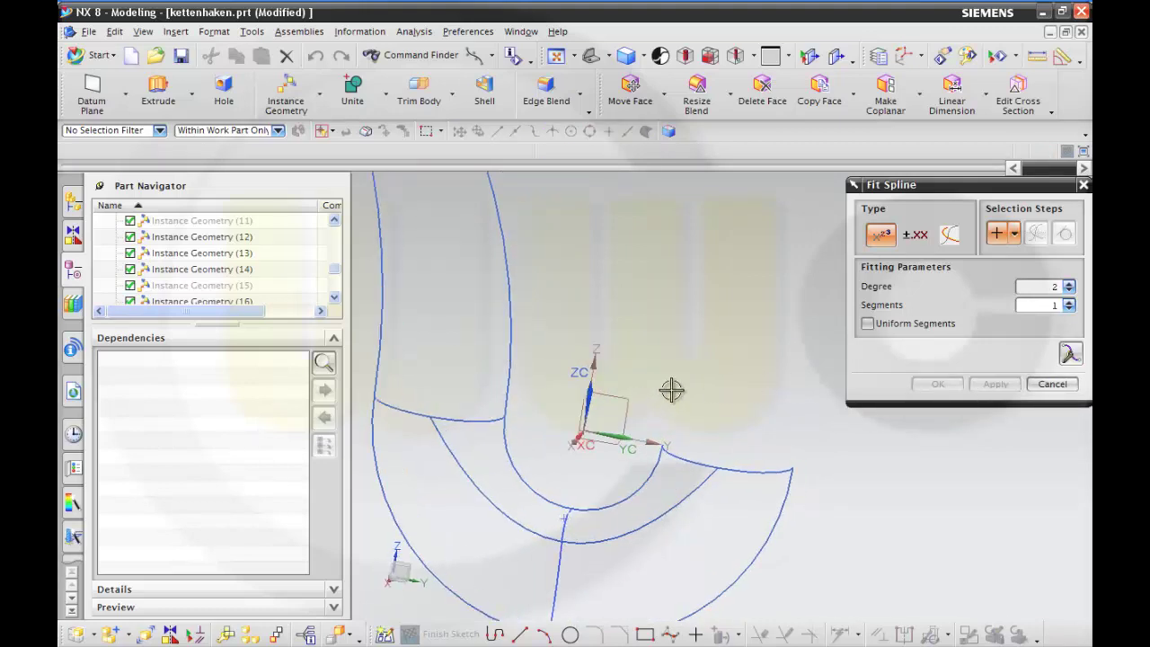
pyautogui.moveTo(671, 390); pyautogui.dragTo(680, 405, button='middle')
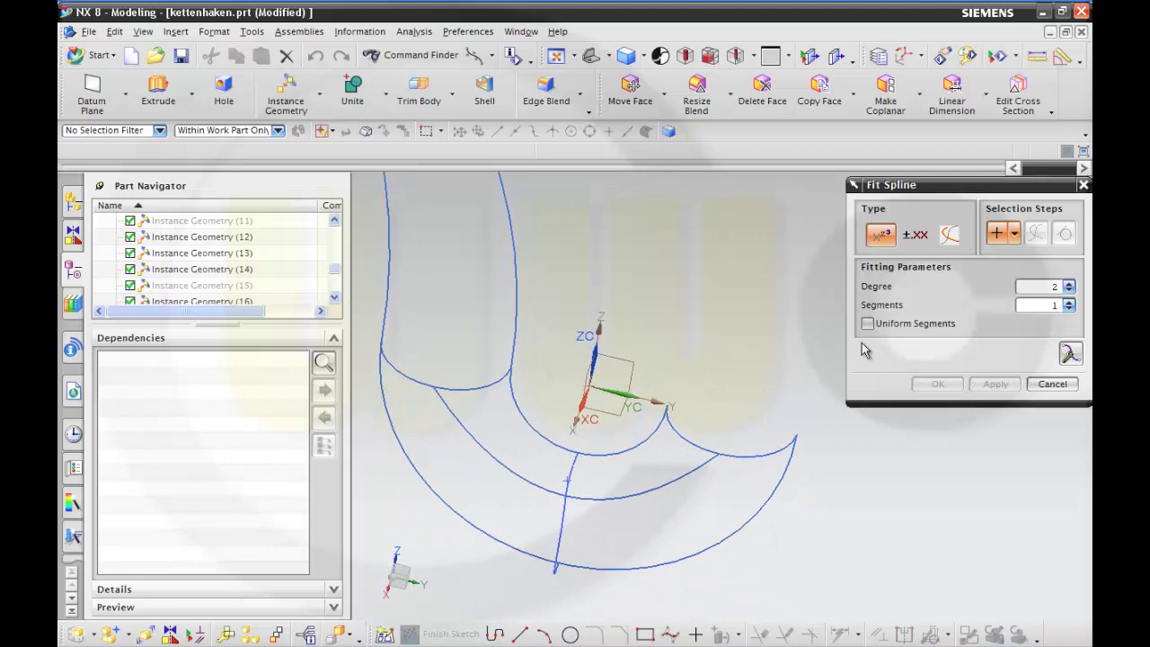
pyautogui.click(999, 235)
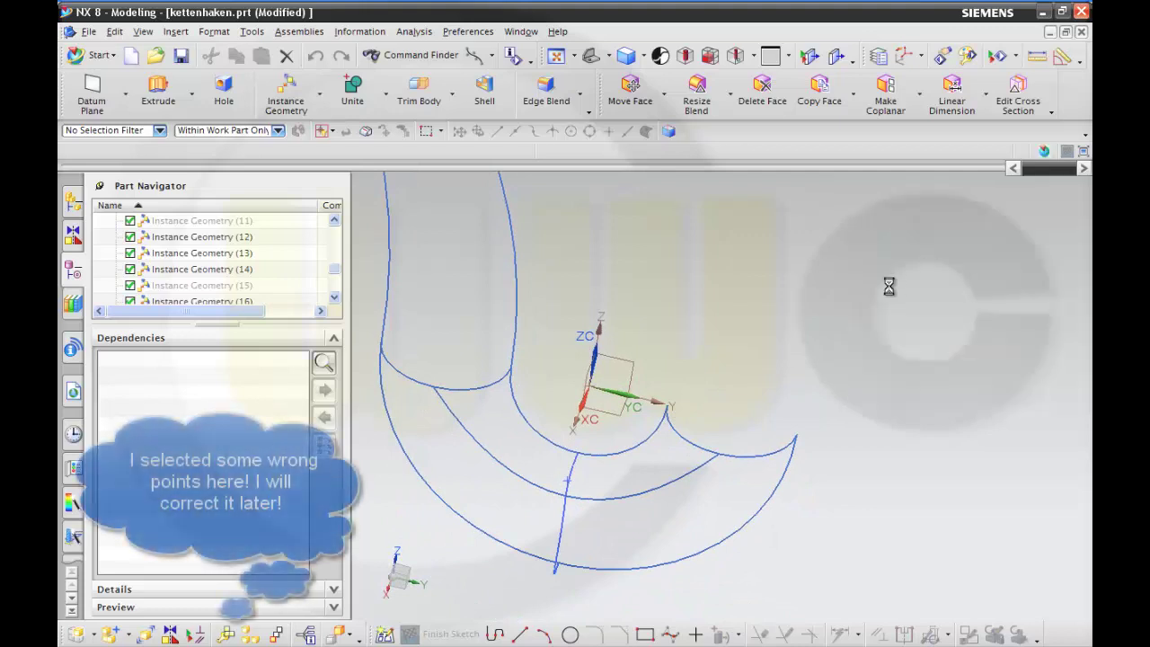
pyautogui.click(396, 370)
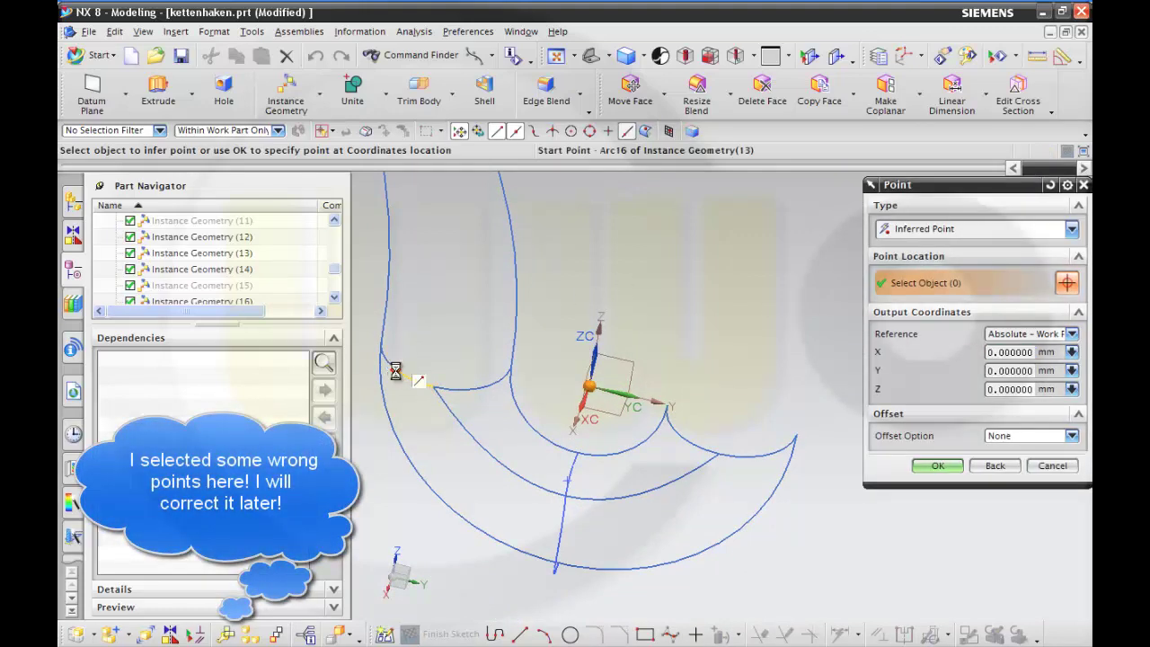
pyautogui.click(476, 378)
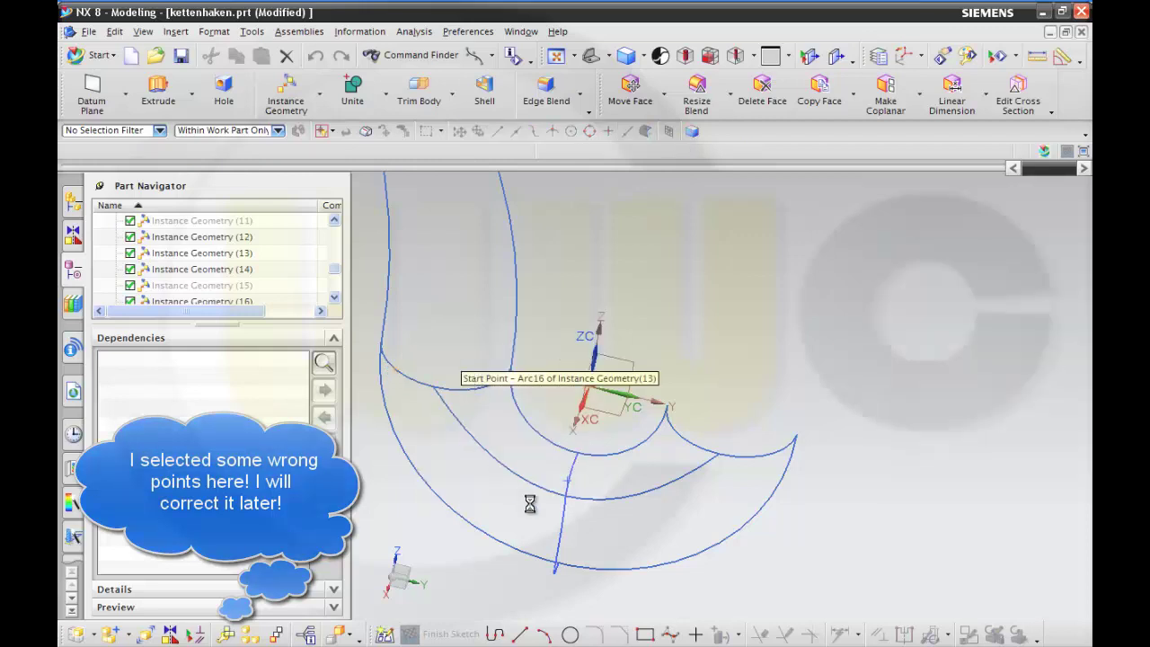
pyautogui.moveTo(623, 539); pyautogui.dragTo(586, 553, button='middle')
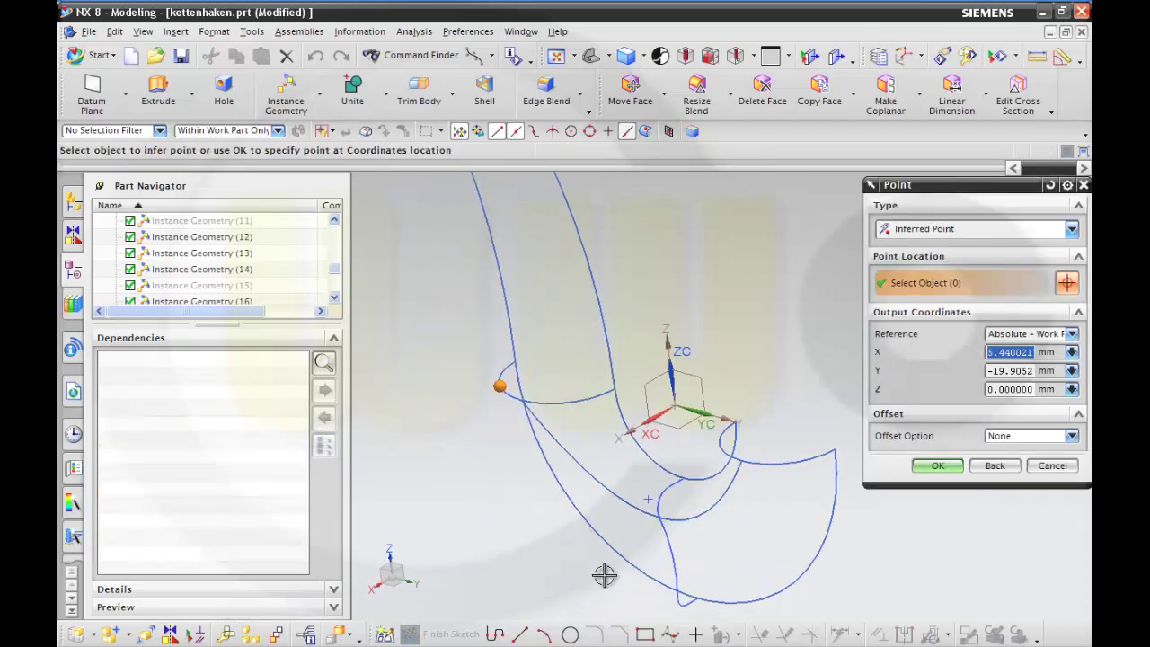
pyautogui.scroll(-3, 701, 601)
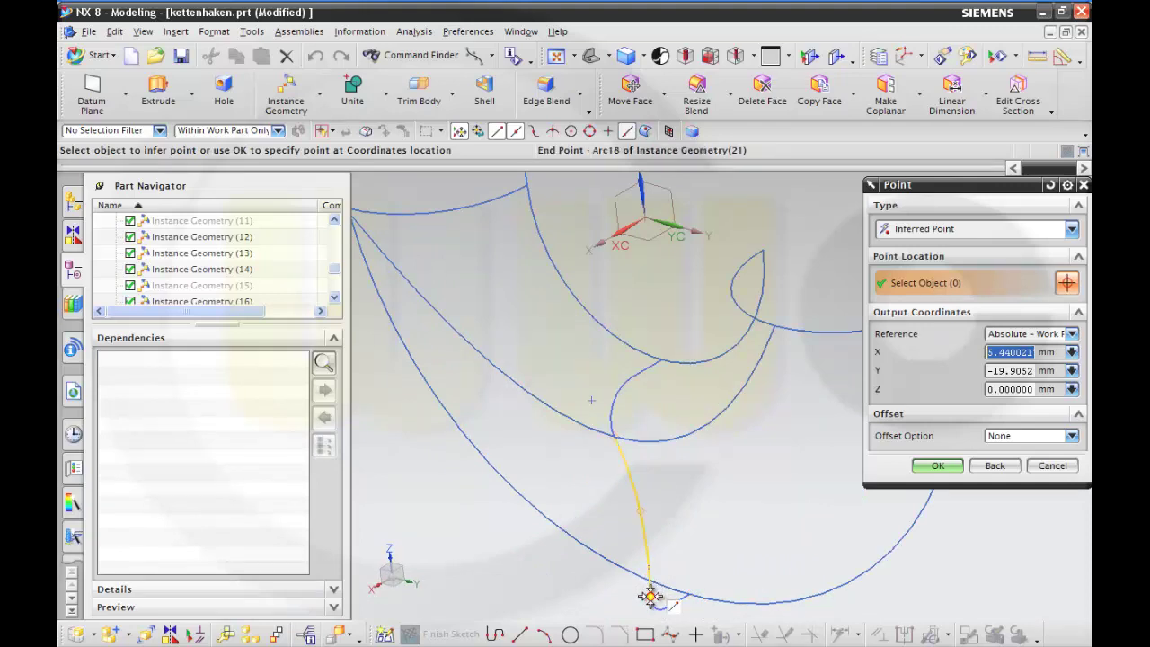
pyautogui.click(651, 596)
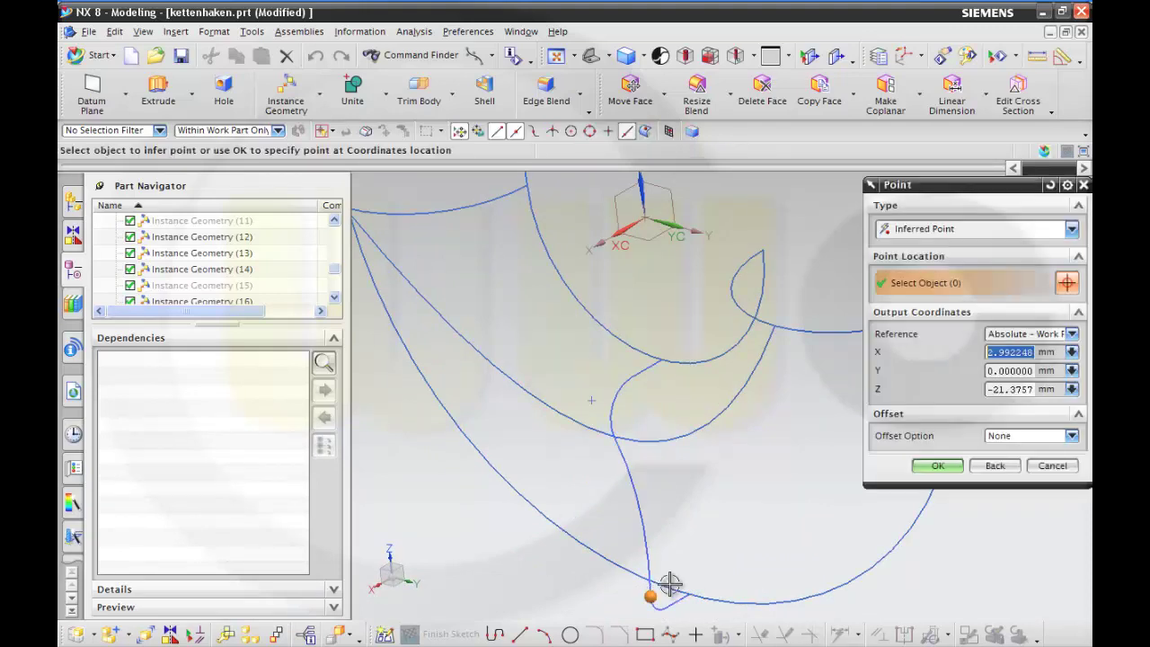
pyautogui.moveTo(812, 468); pyautogui.dragTo(684, 473, button='middle')
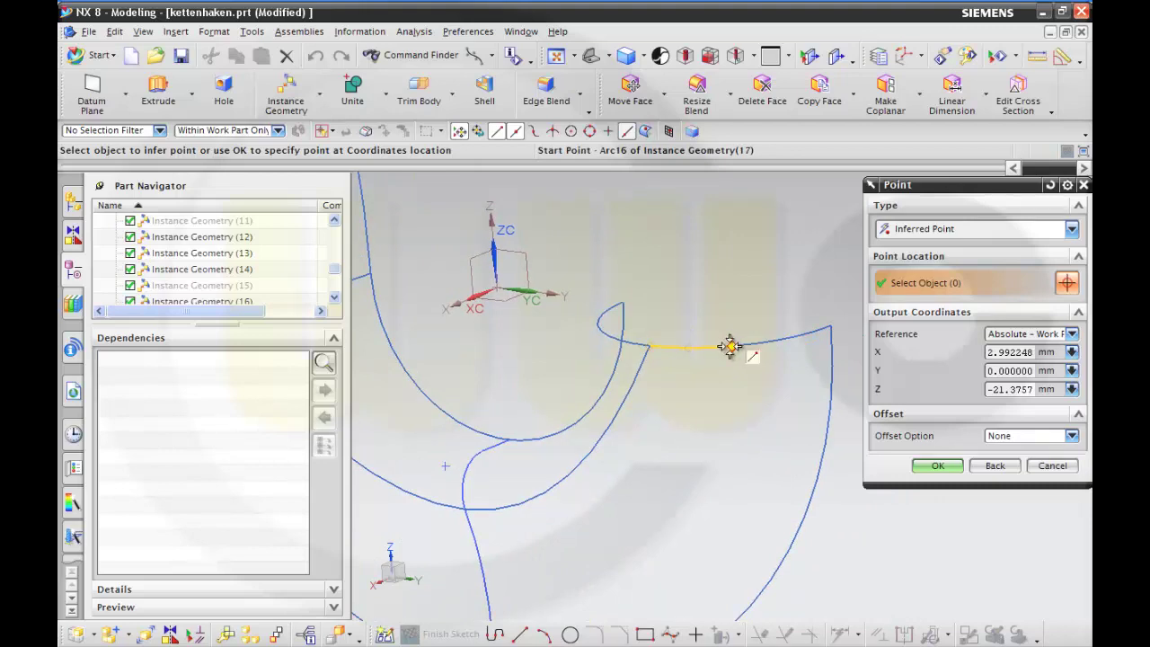
pyautogui.moveTo(730, 347)
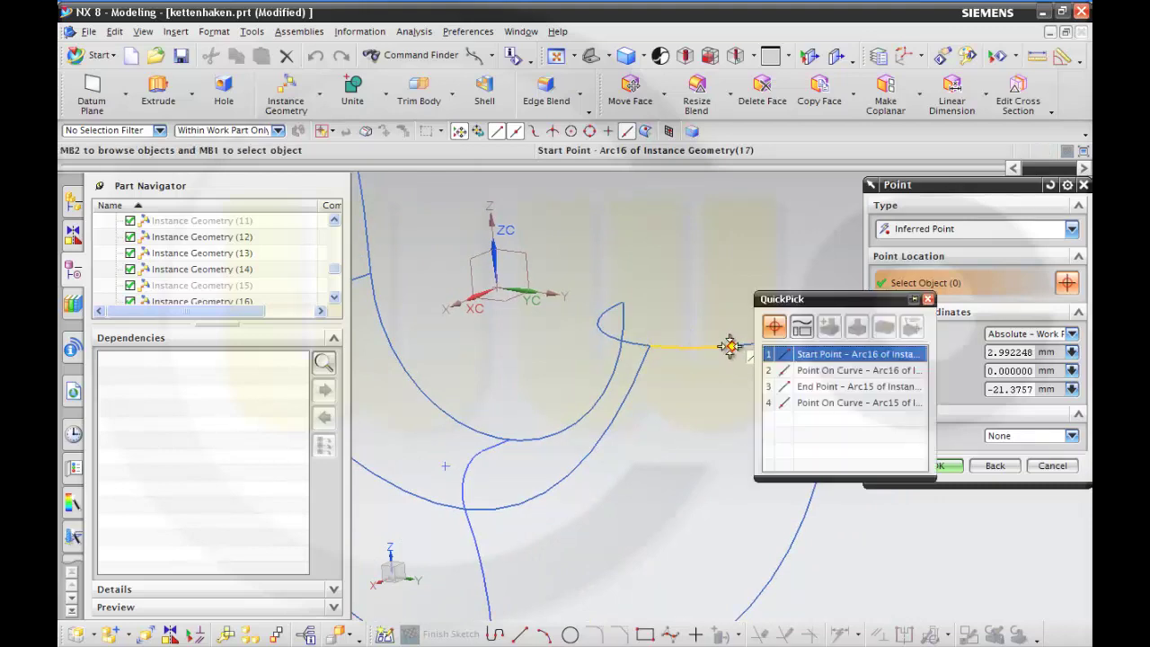
pyautogui.click(791, 353)
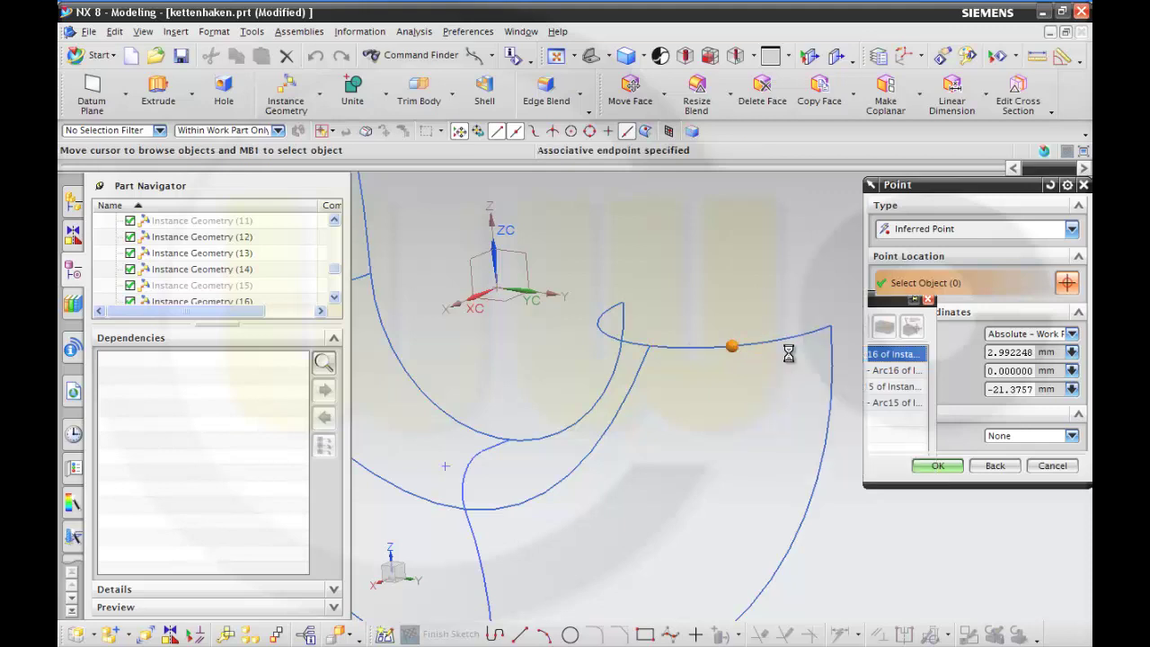
pyautogui.click(935, 467)
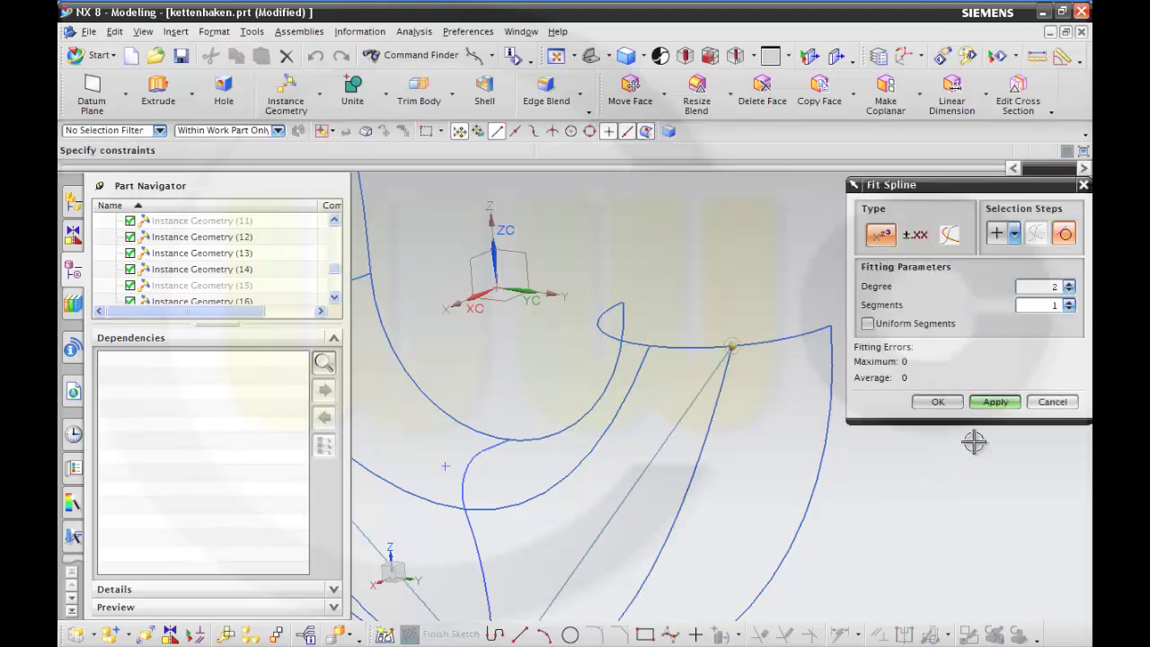
pyautogui.click(943, 403)
# - Redefine the inner guide spline as a Through Points studio spline and make its first point, on the shank profile, tangent to -ZC
pyautogui.moveTo(698, 477); pyautogui.dragTo(655, 474, button='middle')
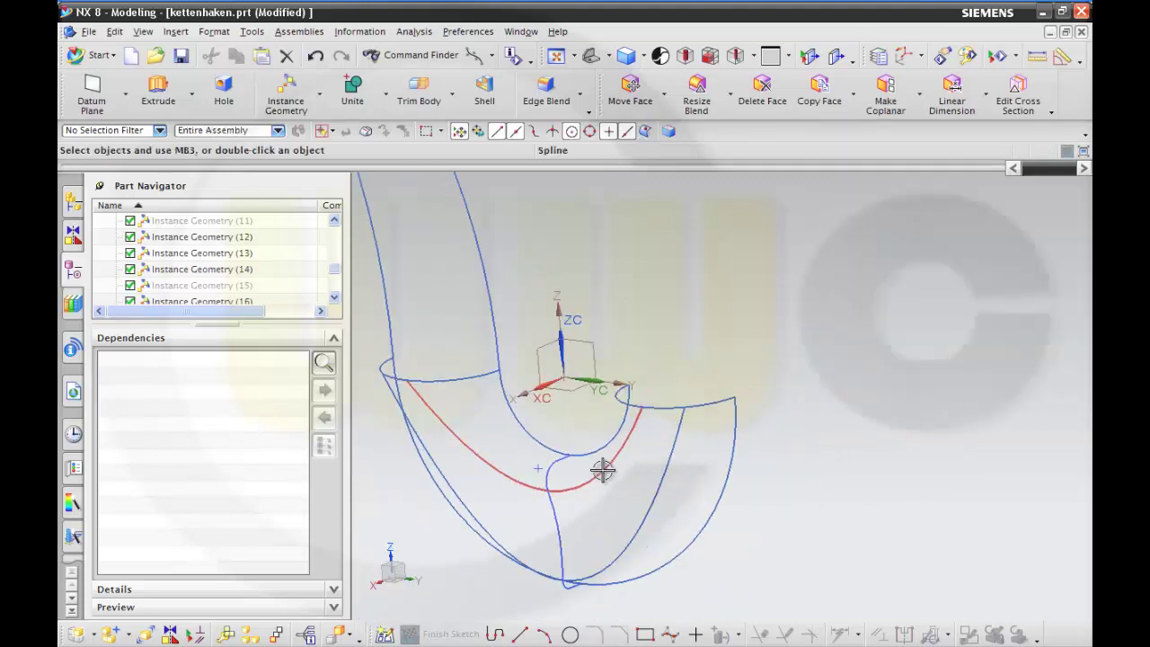
pyautogui.moveTo(485, 428); pyautogui.dragTo(648, 415, button='middle')
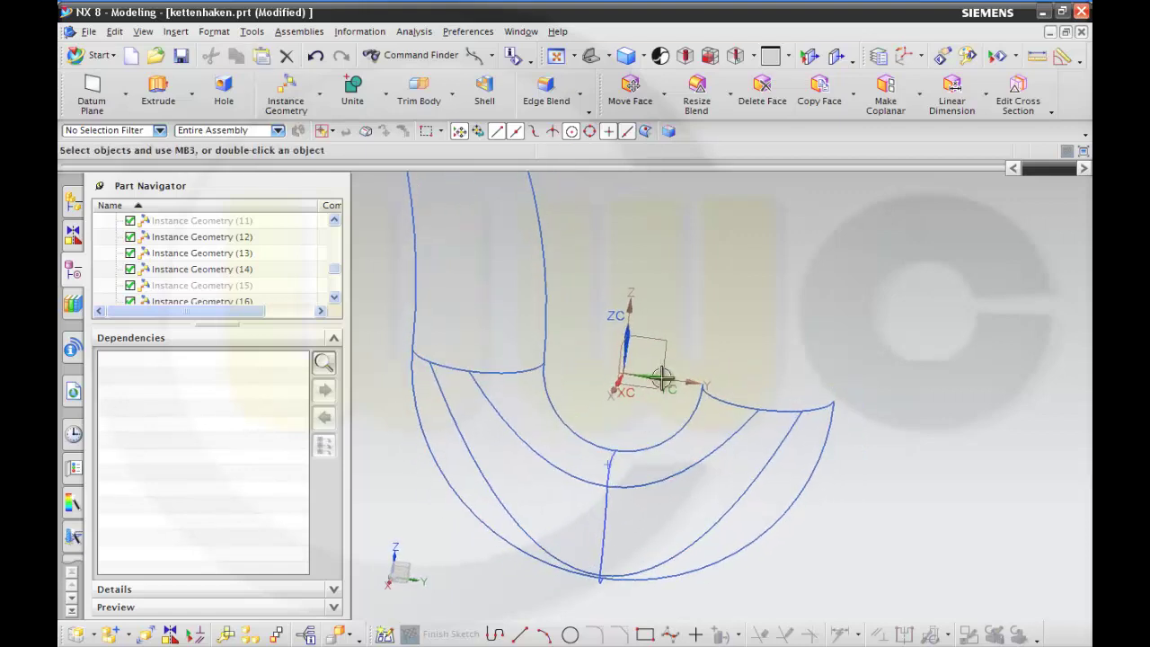
pyautogui.click(530, 443)
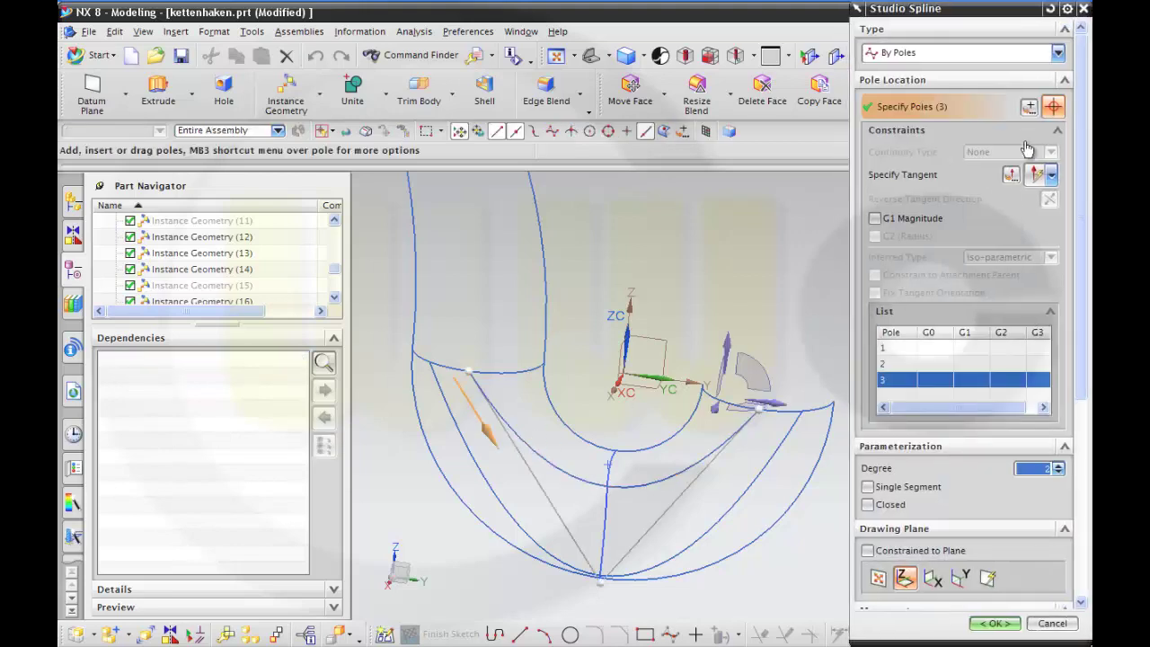
pyautogui.click(1057, 55)
pyautogui.click(985, 71)
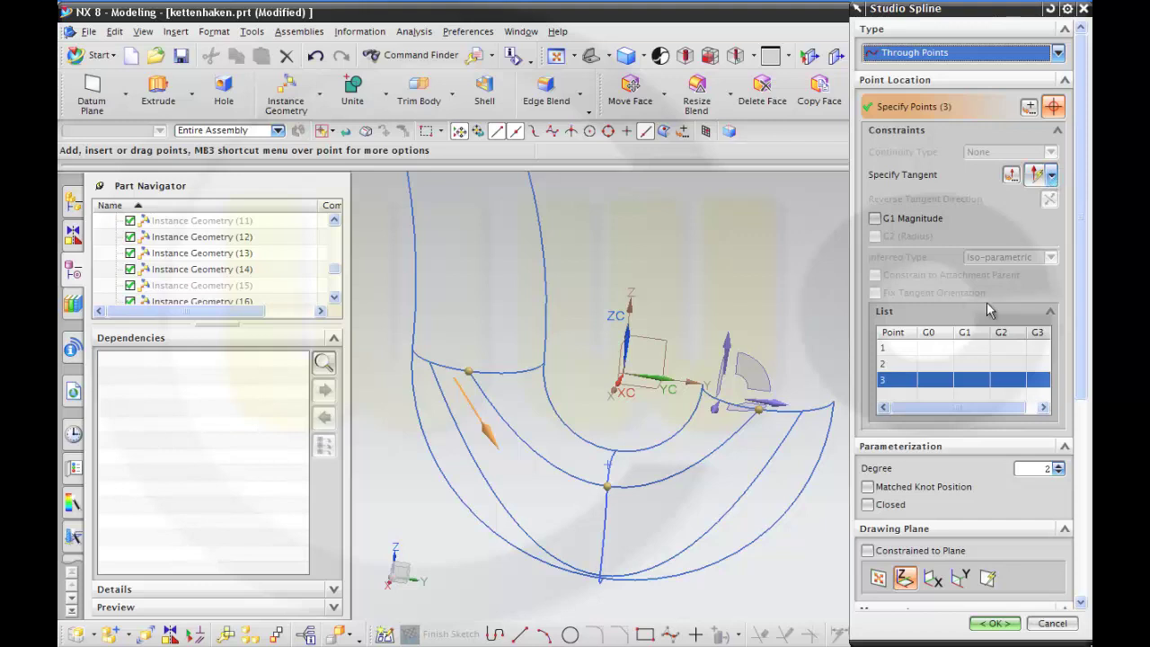
pyautogui.click(967, 351)
pyautogui.click(1052, 176)
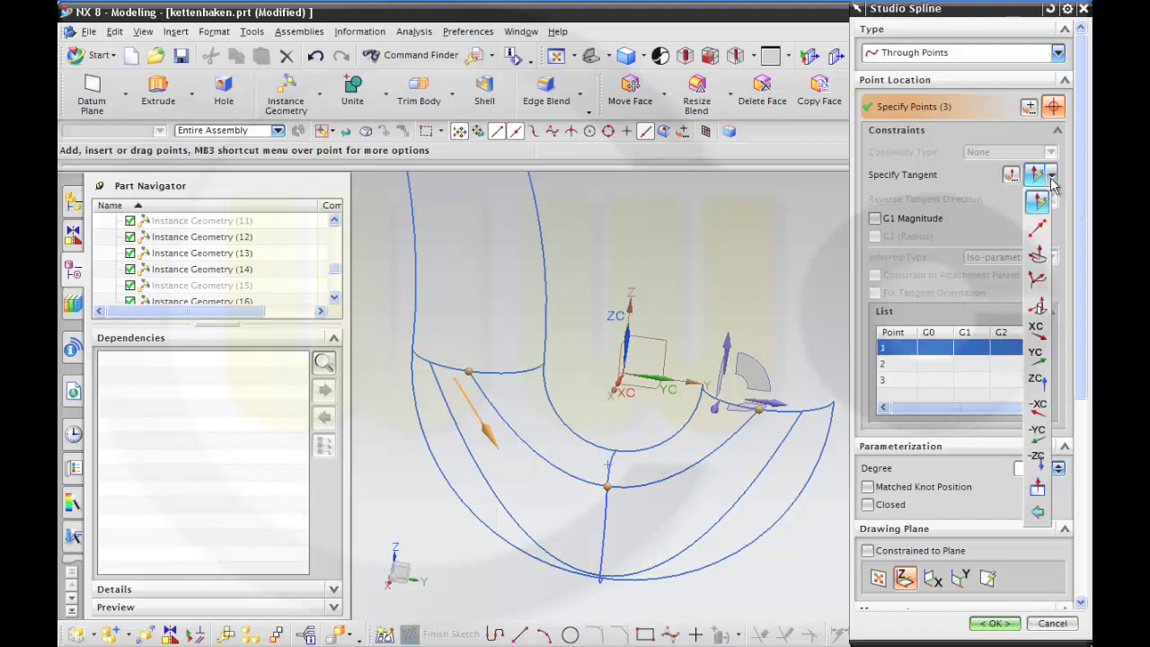
pyautogui.click(1037, 456)
# - Make point 3 of the inner guide spline, on the tip profile, tangent to +ZC and accept the spline
pyautogui.click(975, 383)
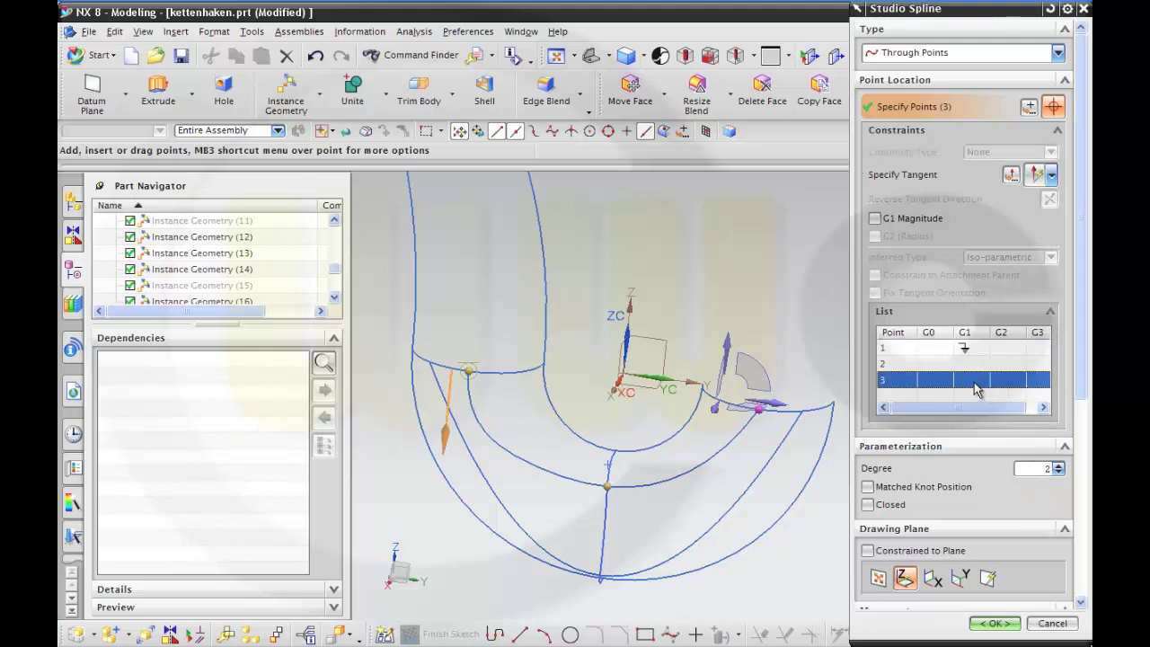
pyautogui.click(1052, 176)
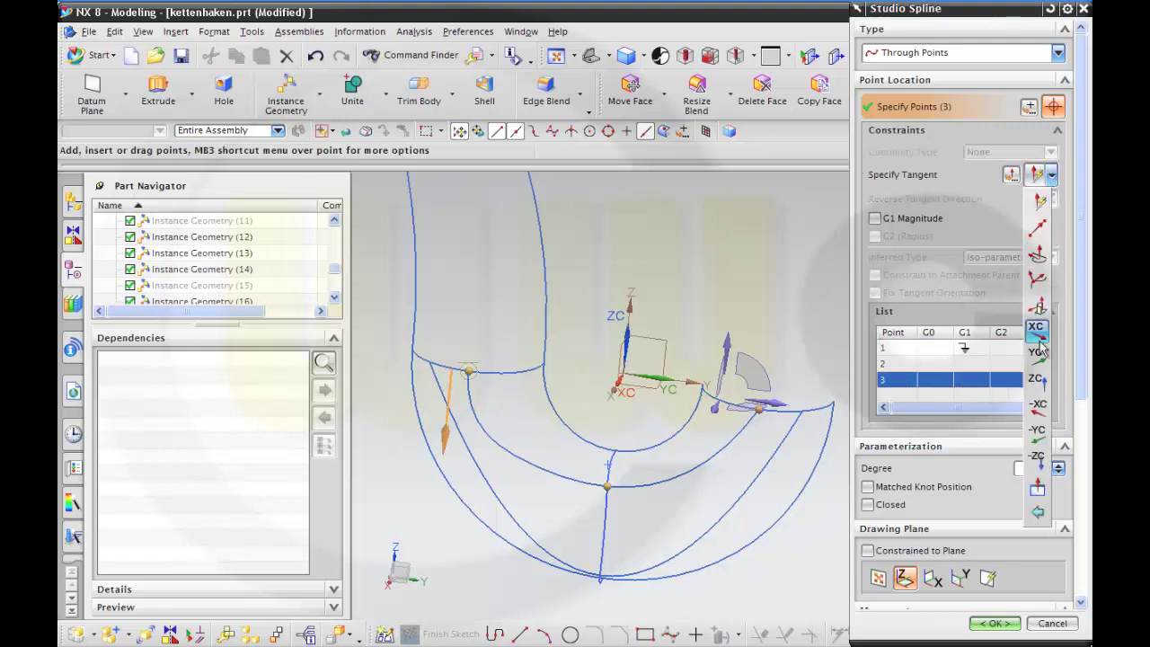
pyautogui.click(1037, 381)
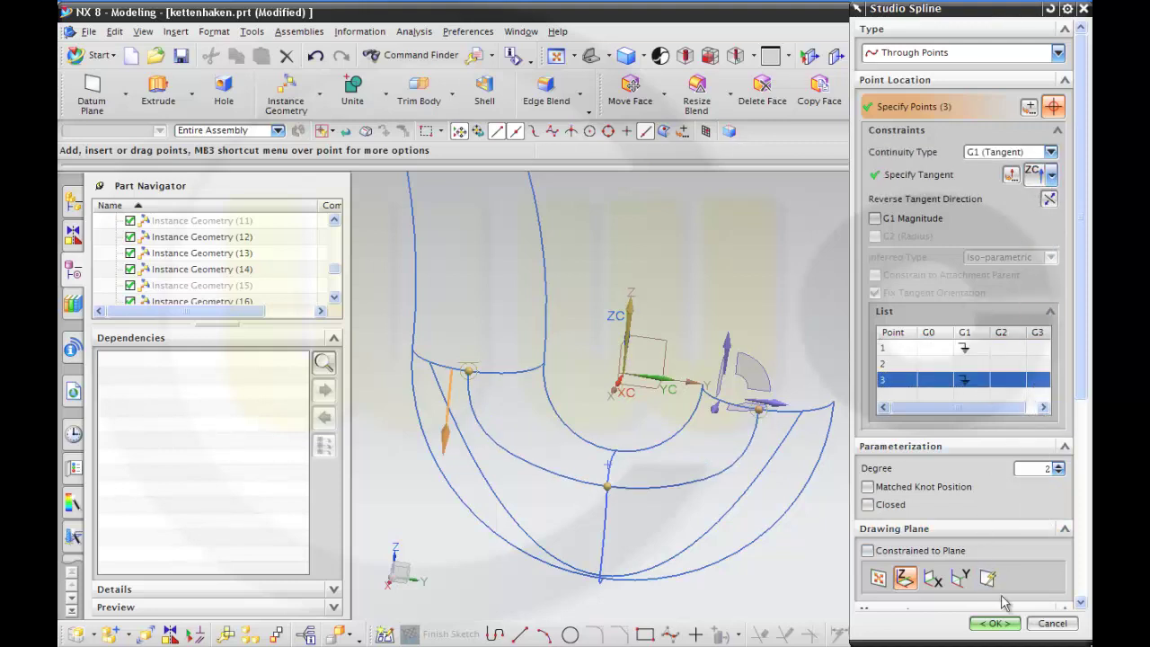
pyautogui.click(996, 625)
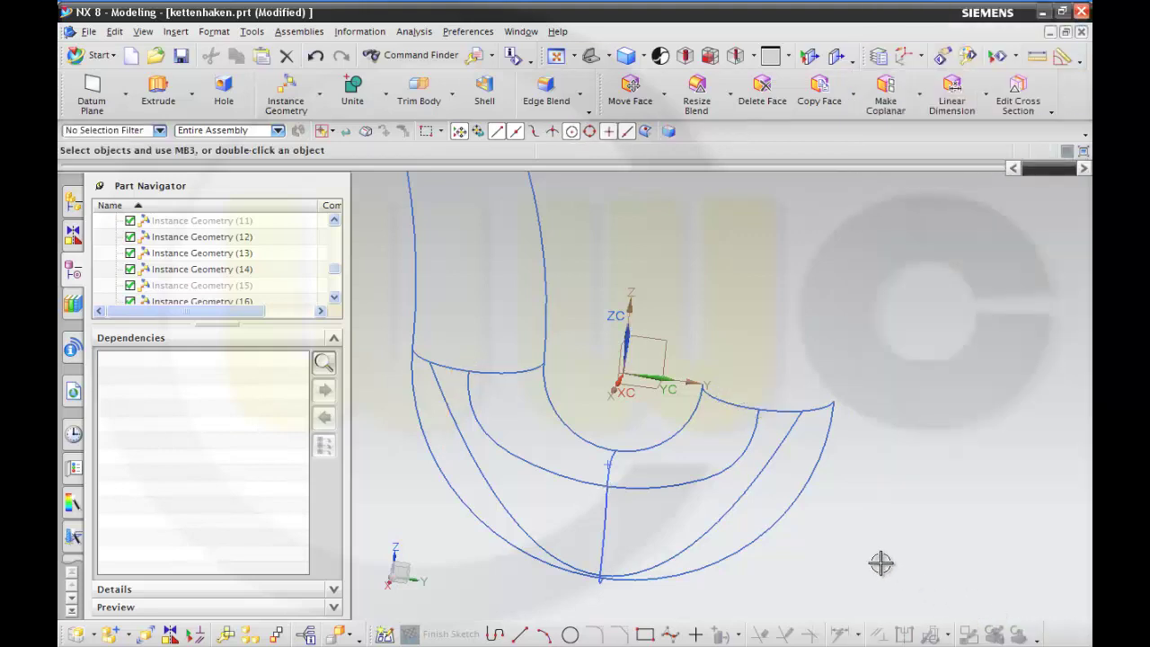
# - Redefine the outer guide spline as a Through Points studio spline and make its first point, on the shank profile, tangent to -ZC
pyautogui.moveTo(881, 560); pyautogui.dragTo(797, 509, button='middle')
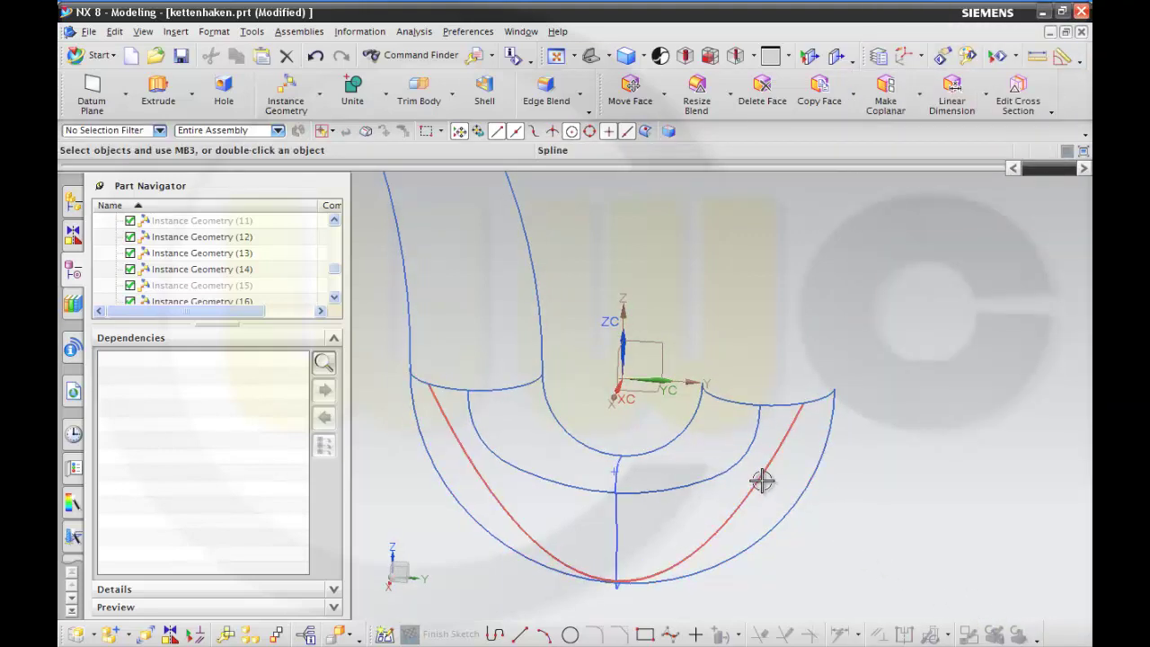
pyautogui.doubleClick(762, 481)
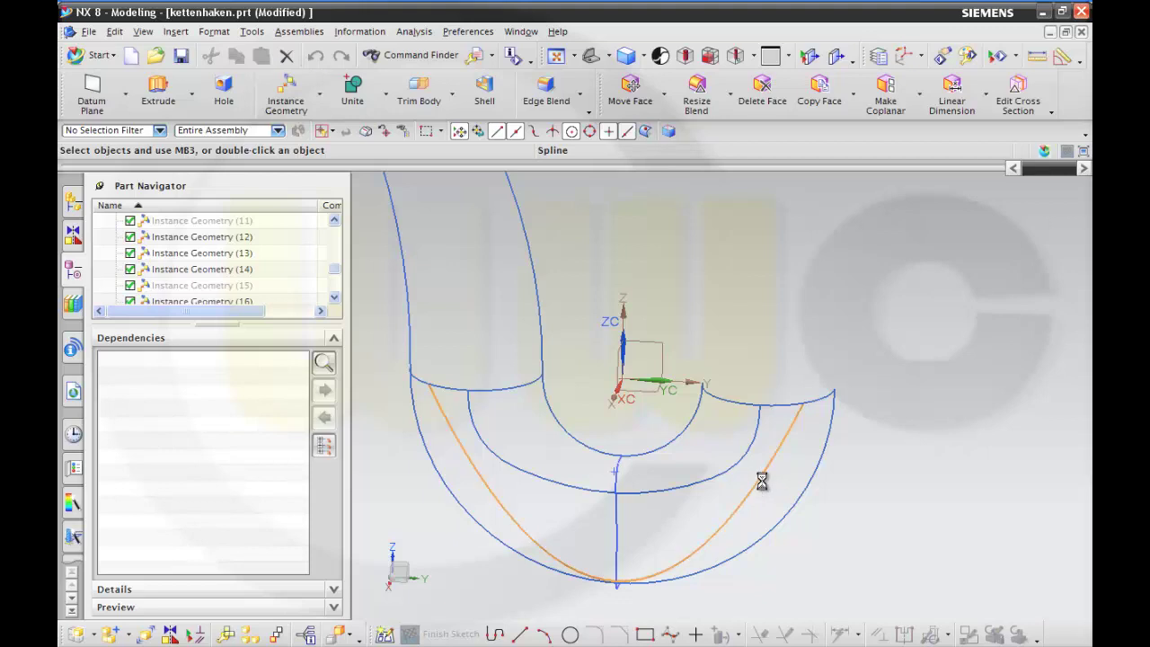
pyautogui.click(1059, 54)
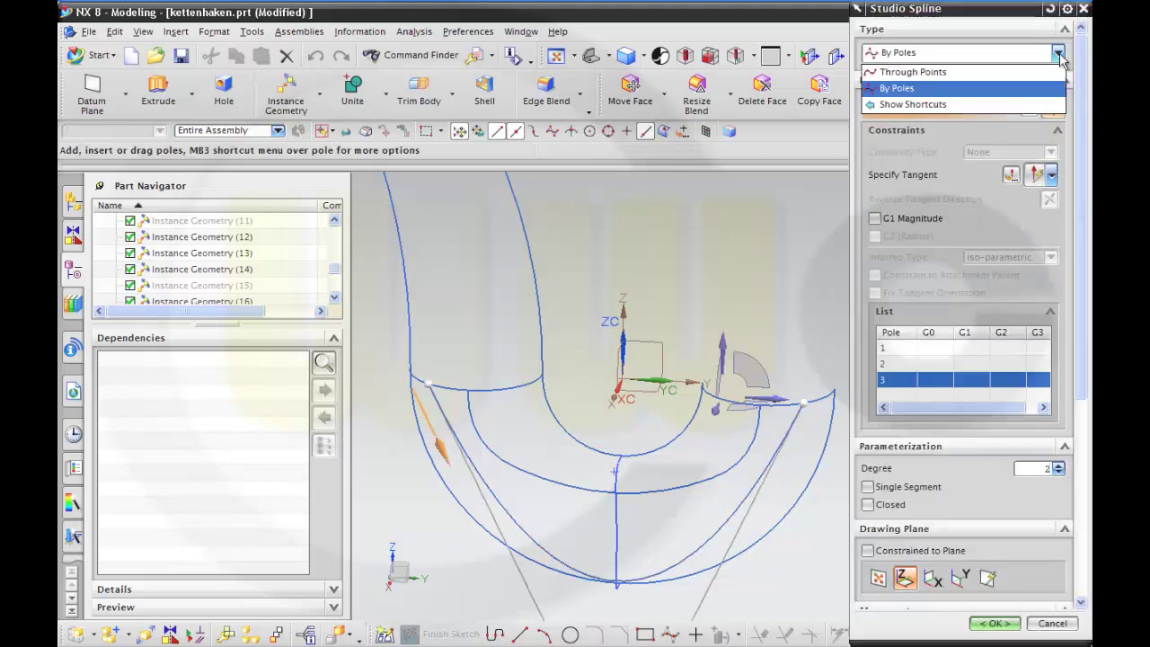
pyautogui.click(1003, 72)
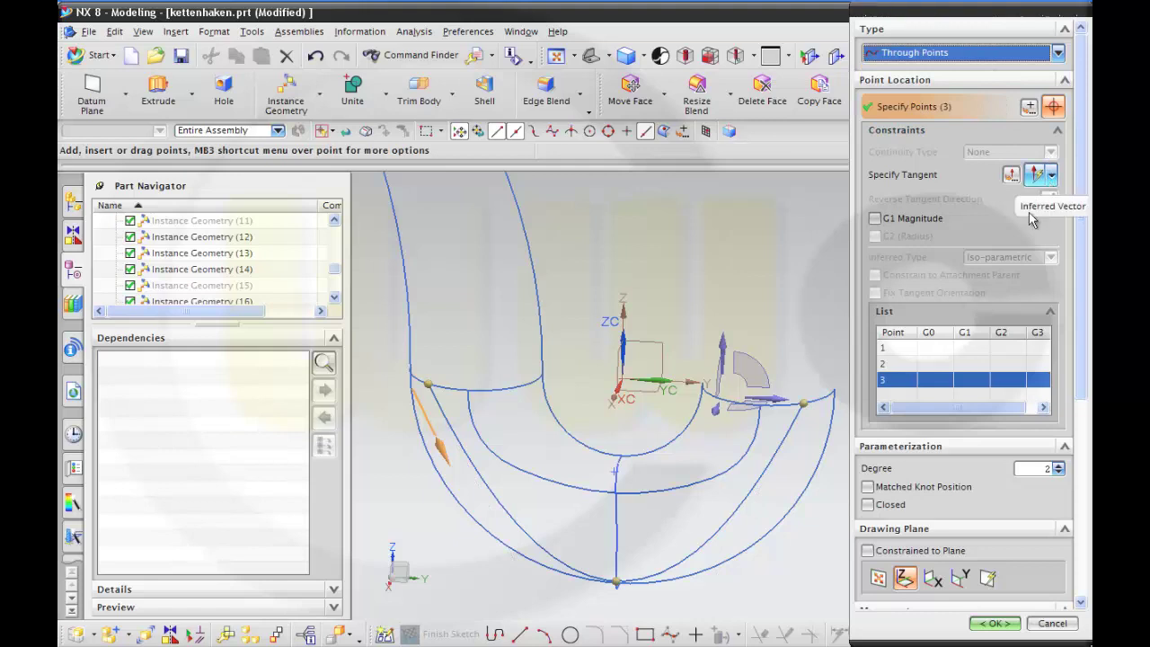
pyautogui.click(959, 347)
pyautogui.click(1052, 175)
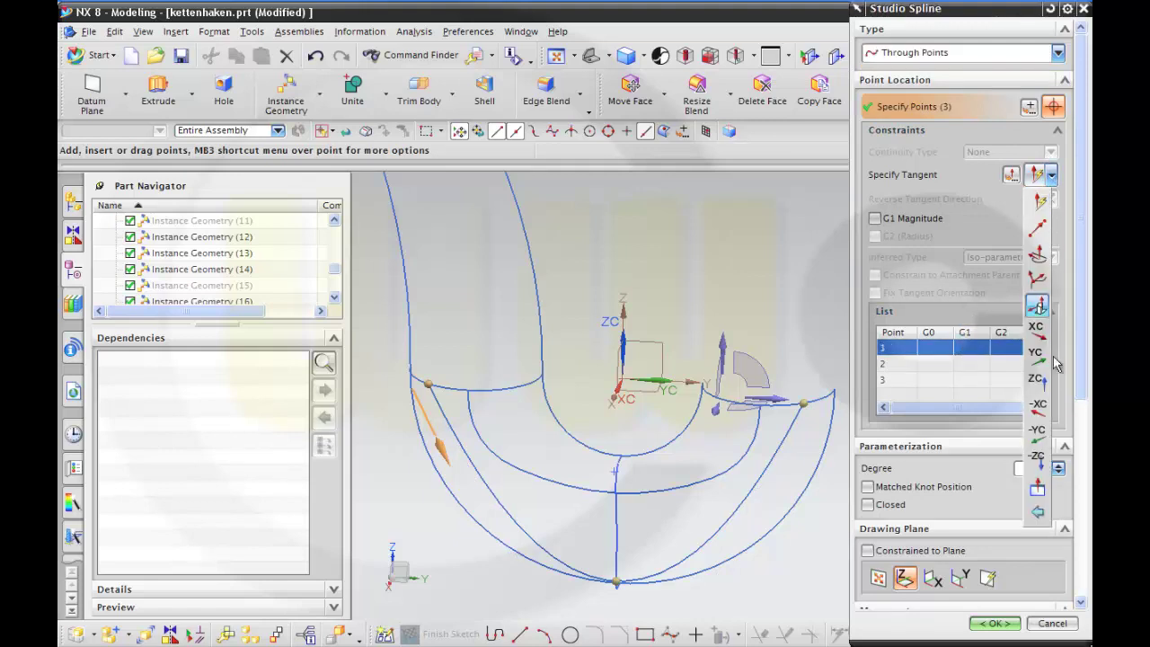
pyautogui.click(1039, 453)
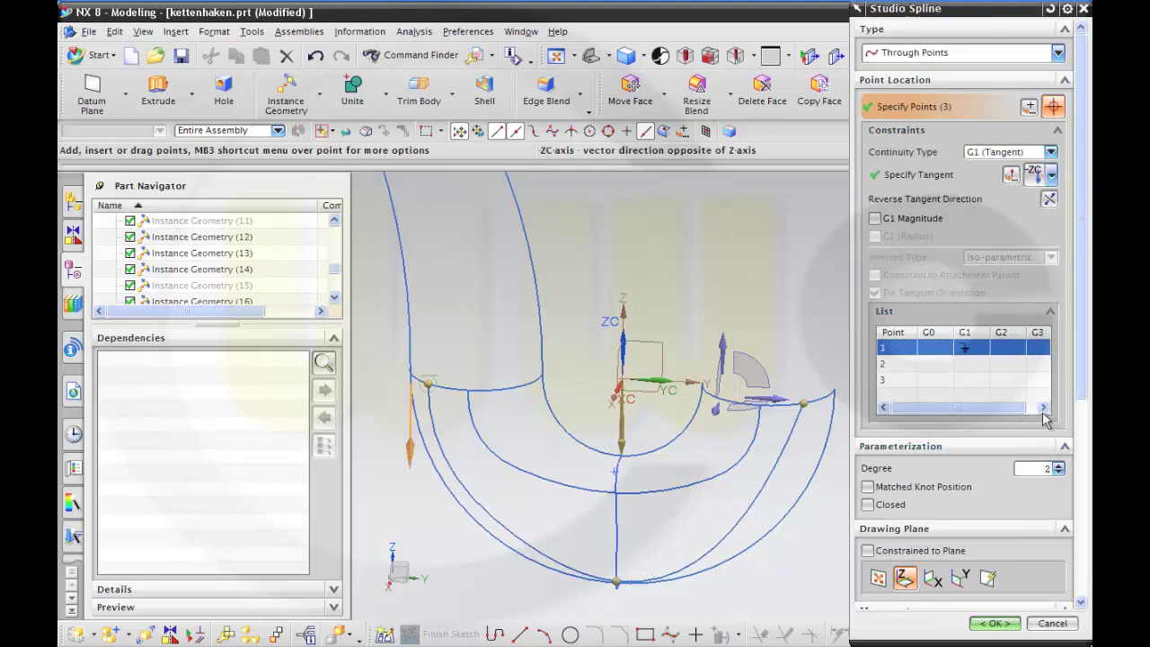
# - Make point 3 of the outer guide spline, on the tip profile, tangent to +ZC and accept the spline
pyautogui.click(984, 380)
pyautogui.click(1051, 174)
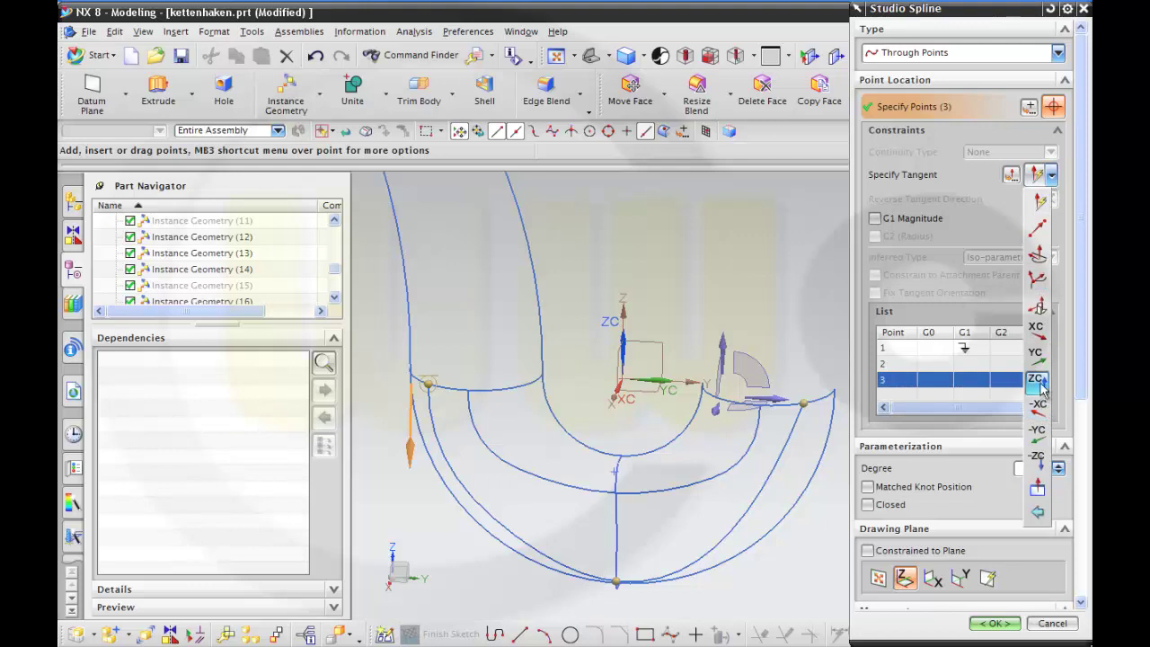
pyautogui.click(1036, 378)
pyautogui.click(994, 624)
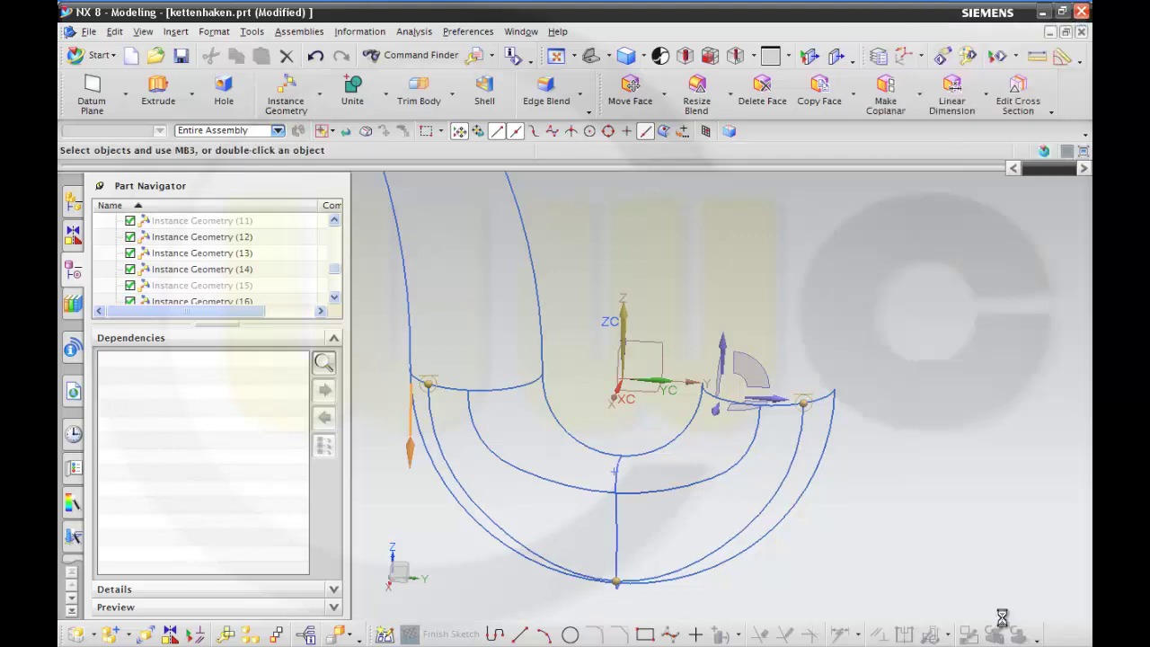
# - Open the shank profile sketch SKETCH_002 for editing with rollback
pyautogui.moveTo(803, 329); pyautogui.dragTo(760, 341, button='middle')
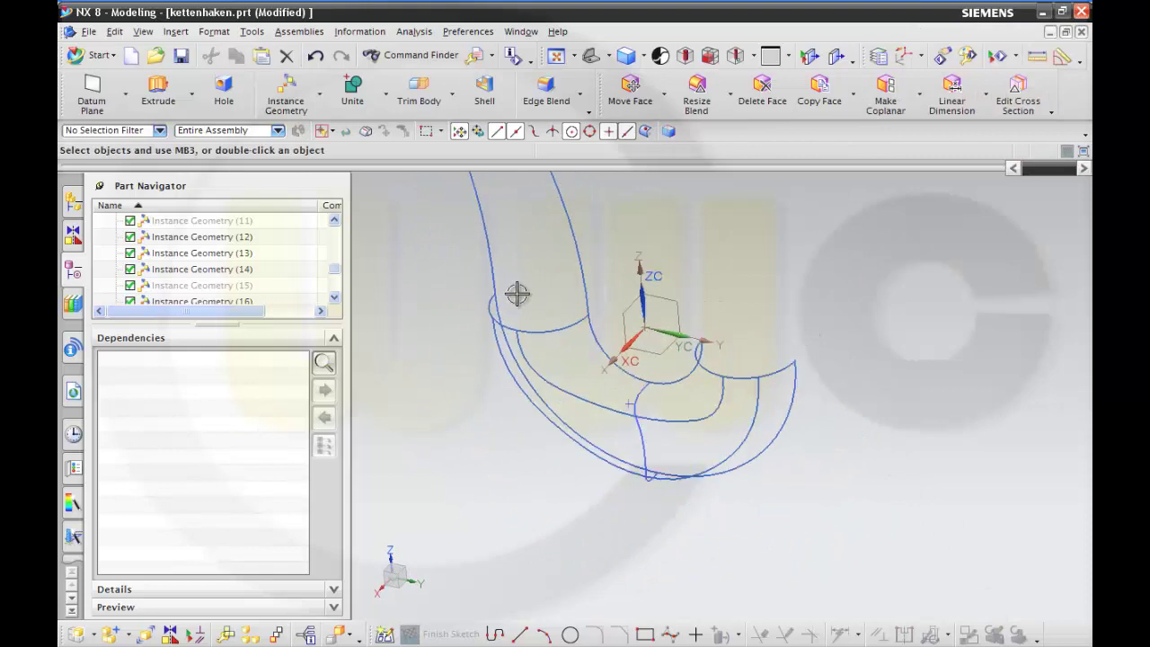
pyautogui.moveTo(516, 292); pyautogui.dragTo(476, 291, button='middle')
pyautogui.moveTo(338, 278); pyautogui.dragTo(338, 245)
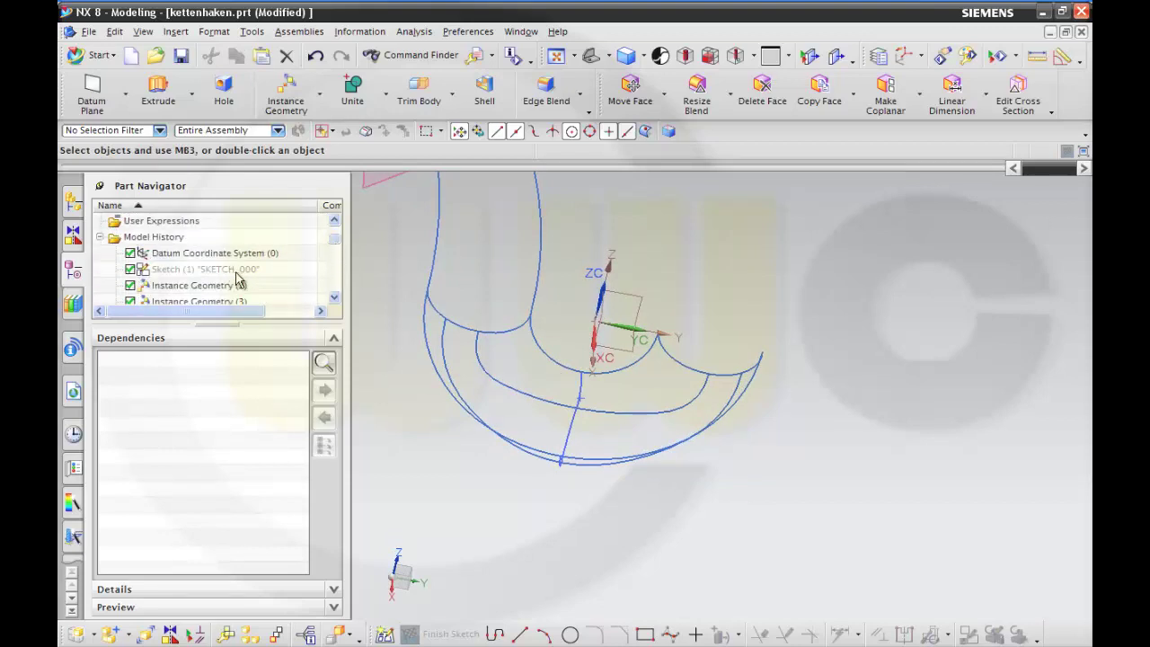
pyautogui.scroll(-2, 239, 281)
pyautogui.scroll(-1, 239, 281)
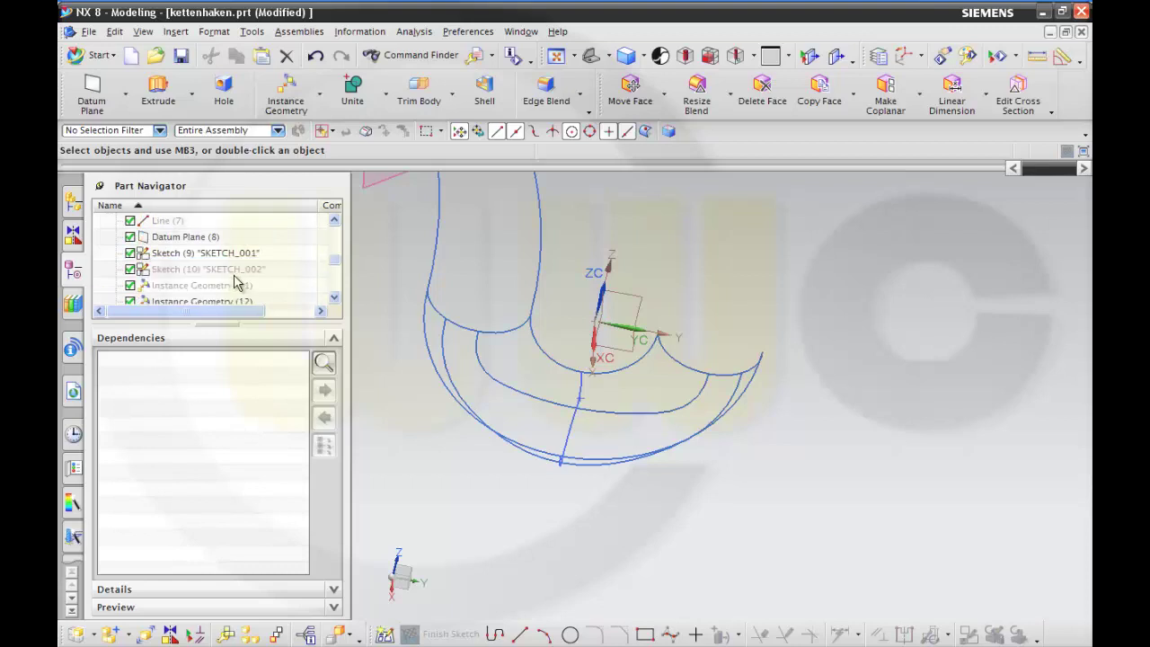
pyautogui.click(224, 270)
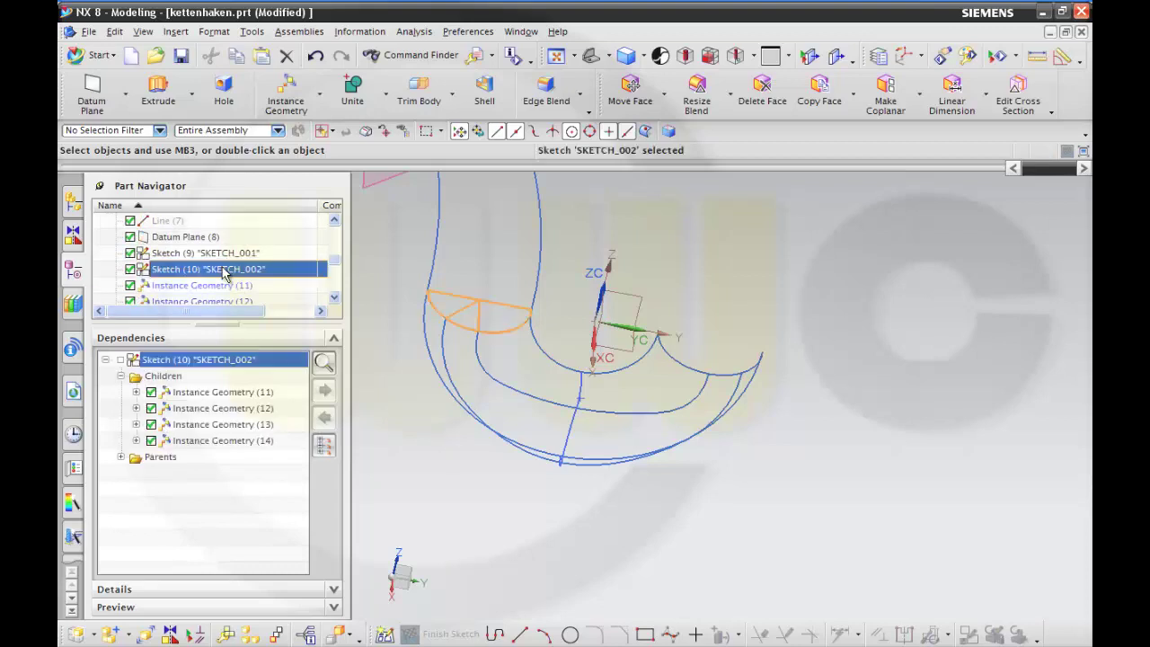
pyautogui.rightClick(225, 274)
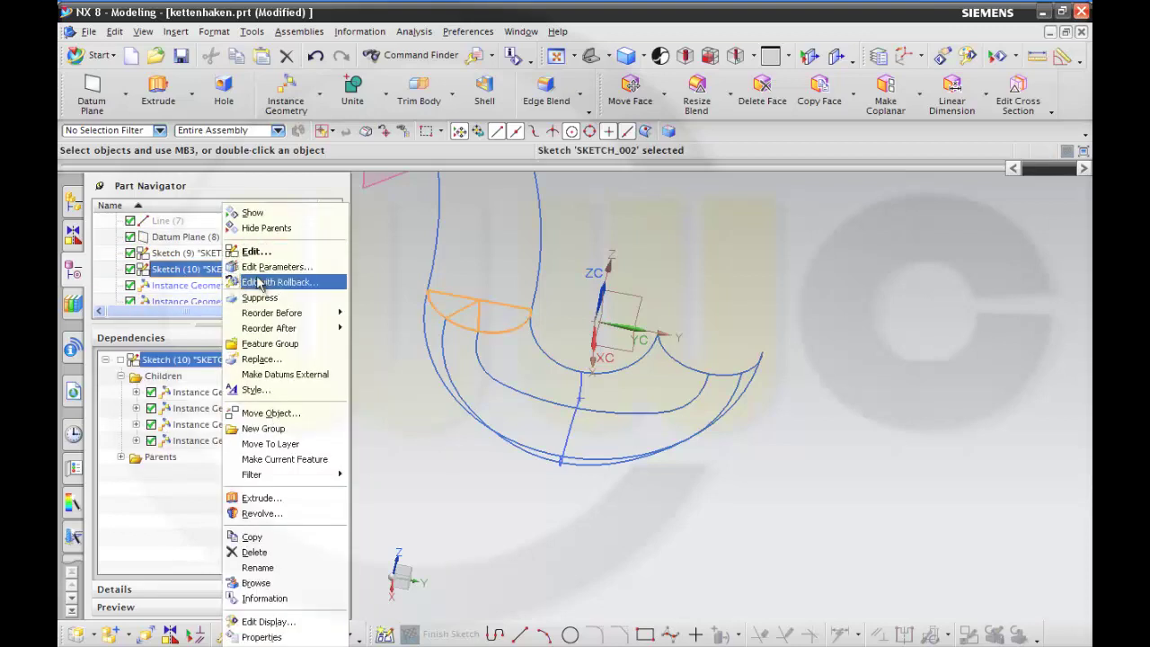
pyautogui.click(260, 283)
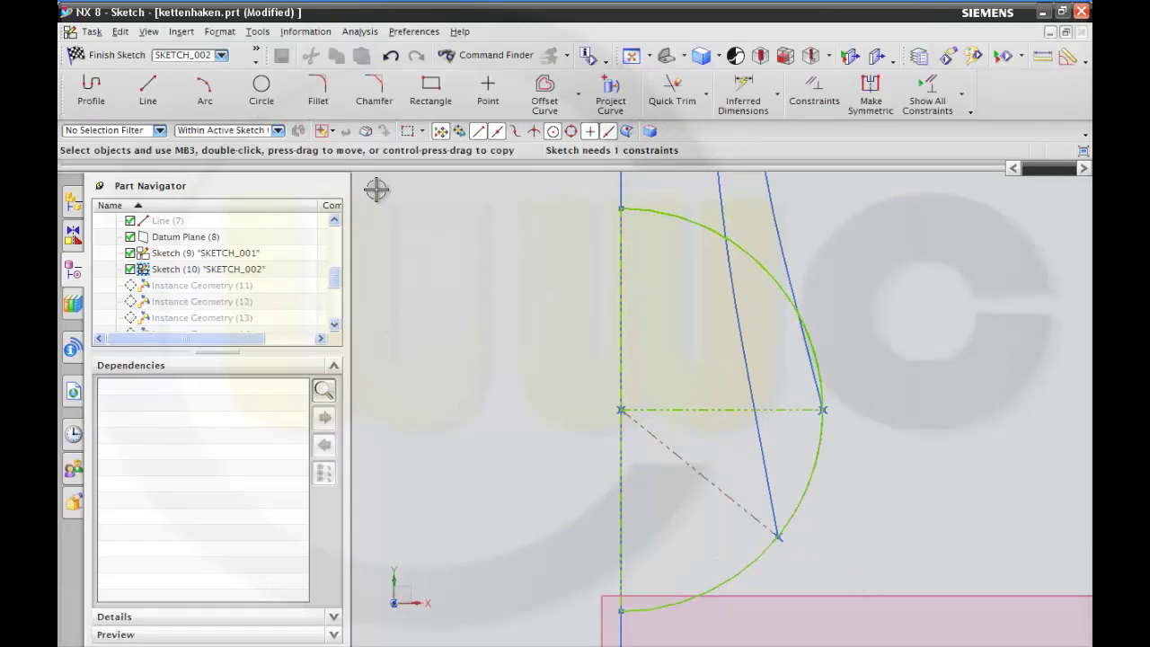
# - Dimension the angle between the slanted reference line and the horizontal centre line as 45 degrees and finish the sketch
pyautogui.click(743, 89)
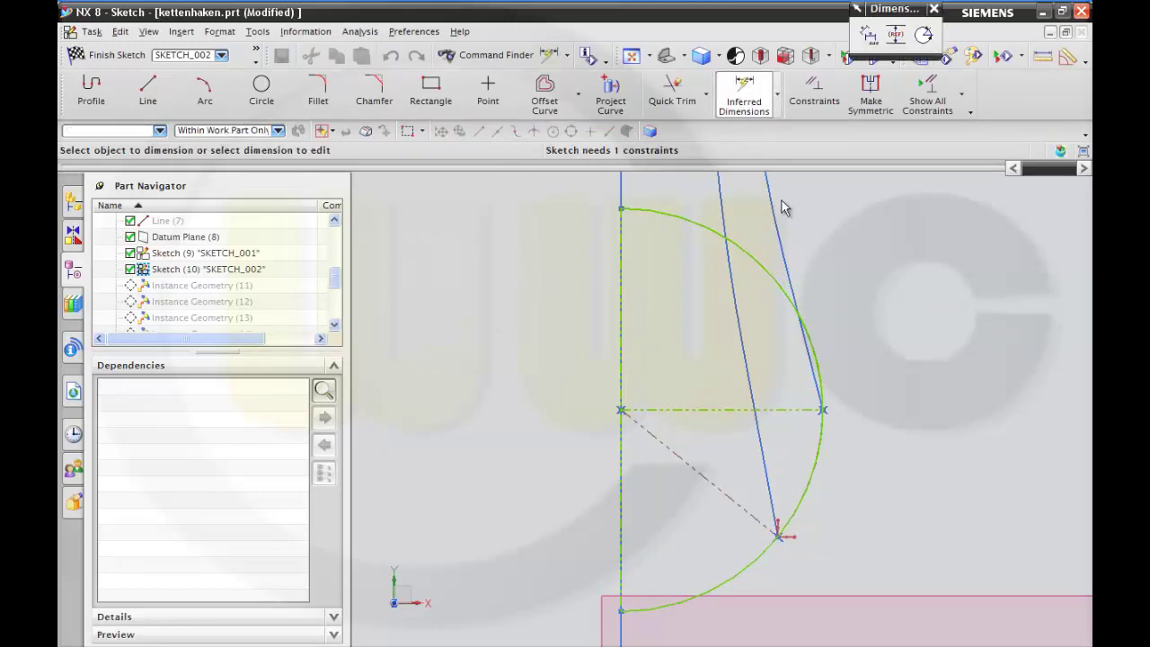
pyautogui.click(729, 492)
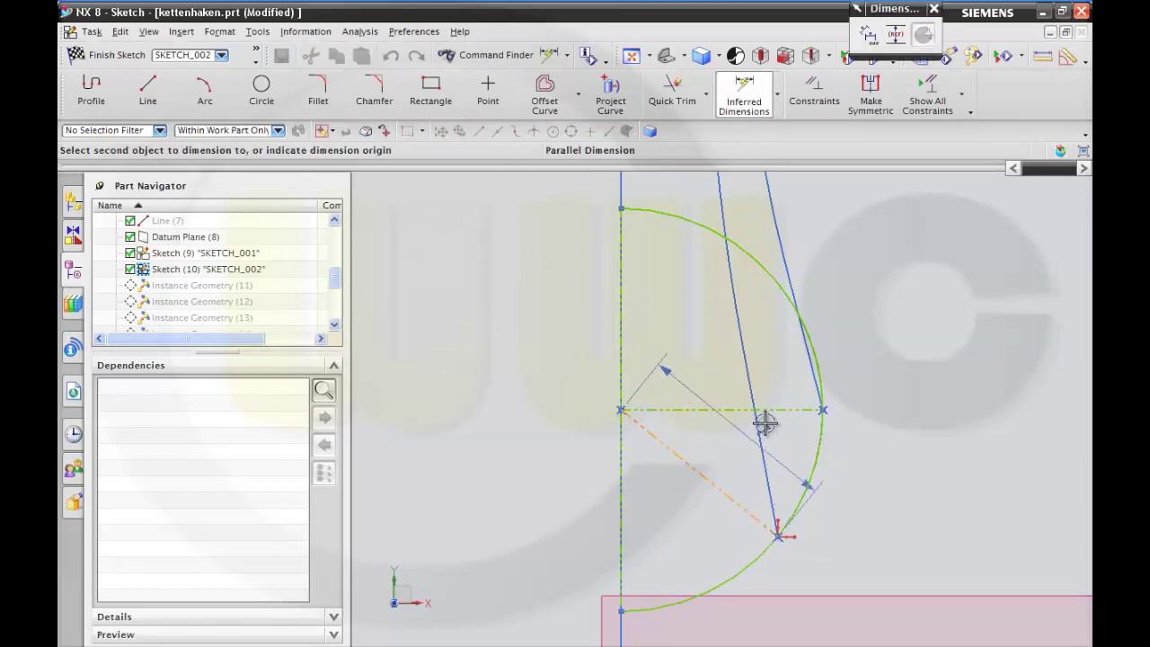
pyautogui.click(770, 409)
pyautogui.click(731, 454)
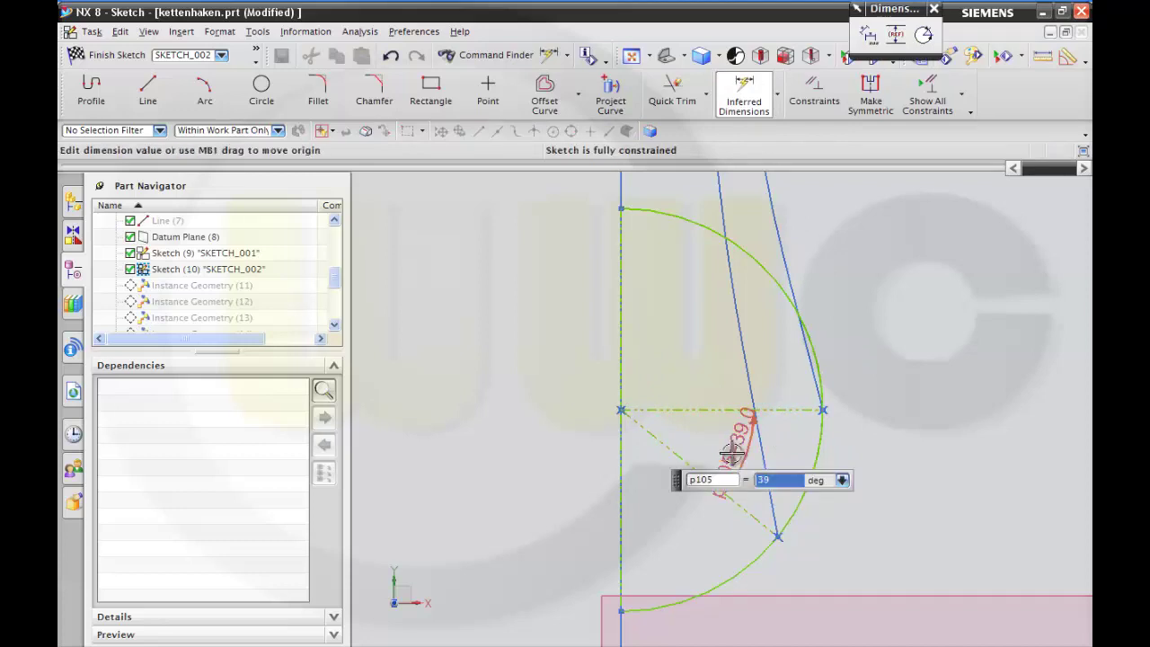
pyautogui.press('Return')
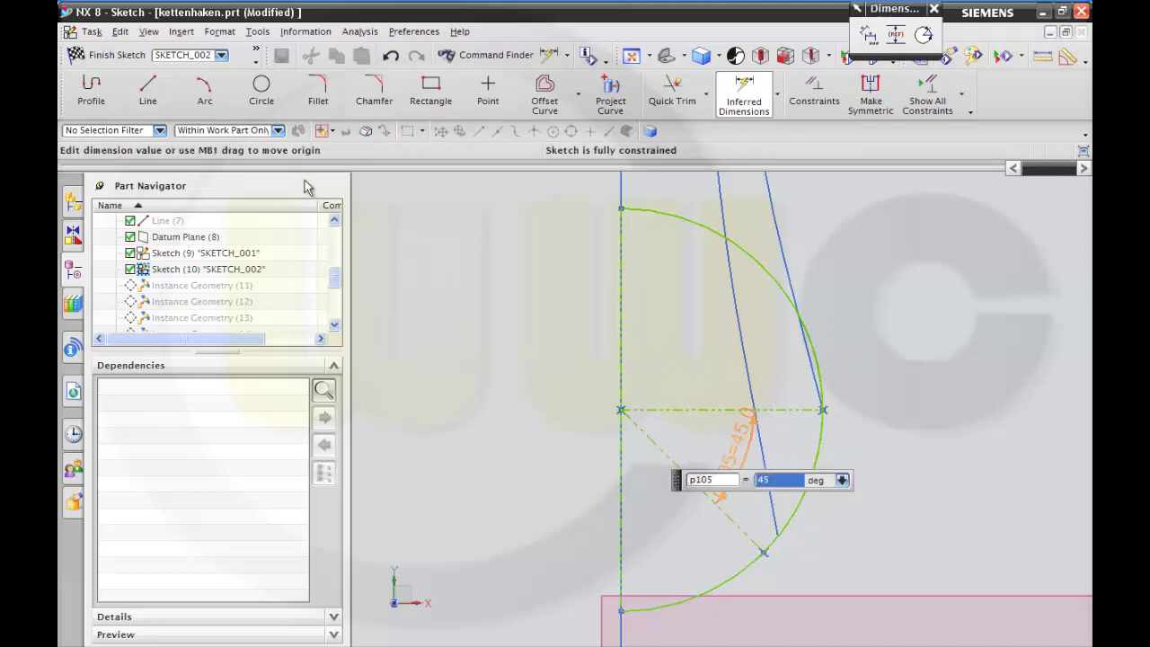
pyautogui.click(106, 55)
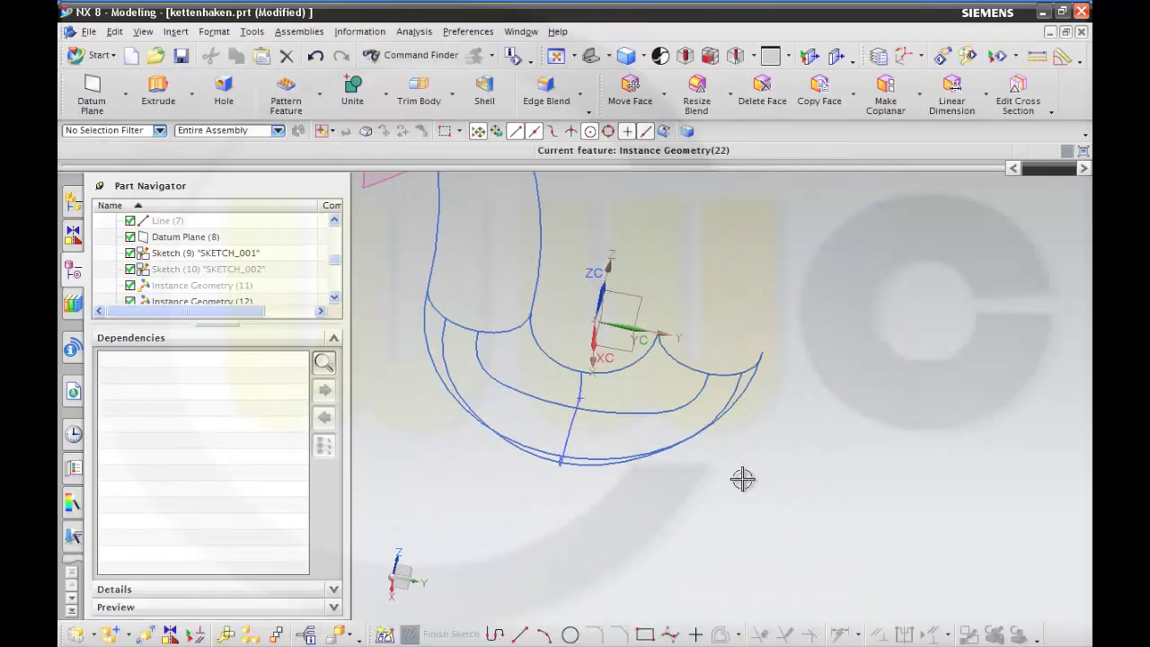
# - Show the hidden profile arcs Instance Geometry (11) and Instance Geometry (15)
pyautogui.moveTo(742, 478); pyautogui.dragTo(687, 433, button='middle')
pyautogui.moveTo(508, 380); pyautogui.dragTo(513, 387, button='middle')
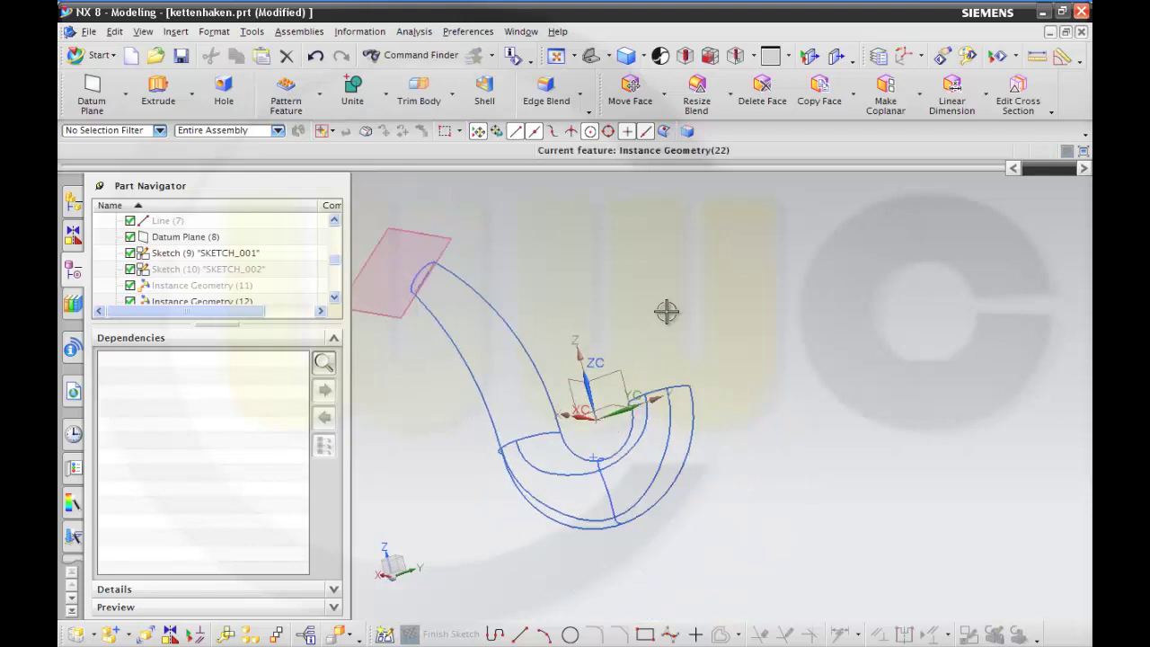
pyautogui.moveTo(668, 311); pyautogui.dragTo(842, 449, button='middle')
pyautogui.scroll(3, 842, 449)
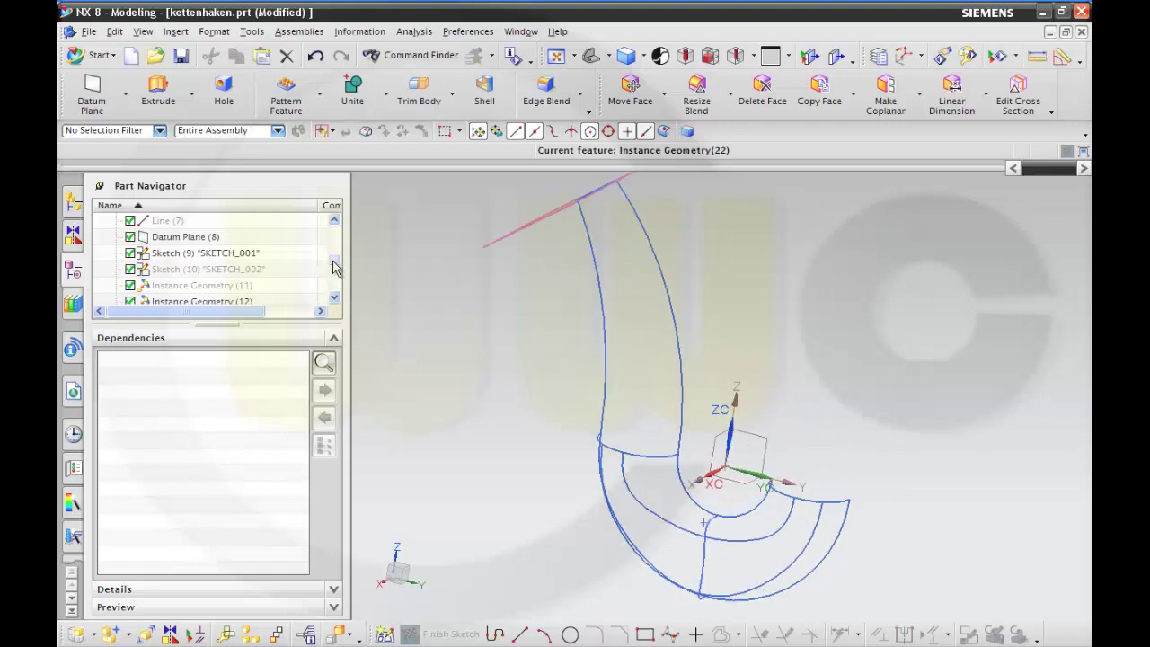
pyautogui.scroll(-1, 333, 267)
pyautogui.click(241, 239)
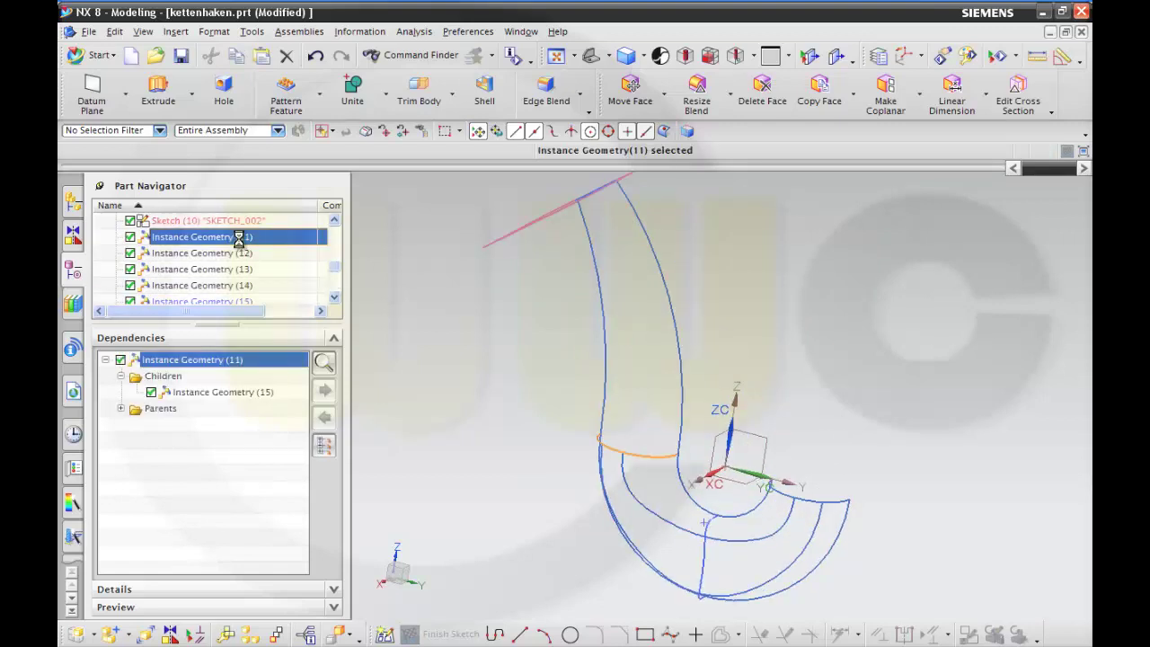
pyautogui.rightClick(239, 239)
pyautogui.click(261, 253)
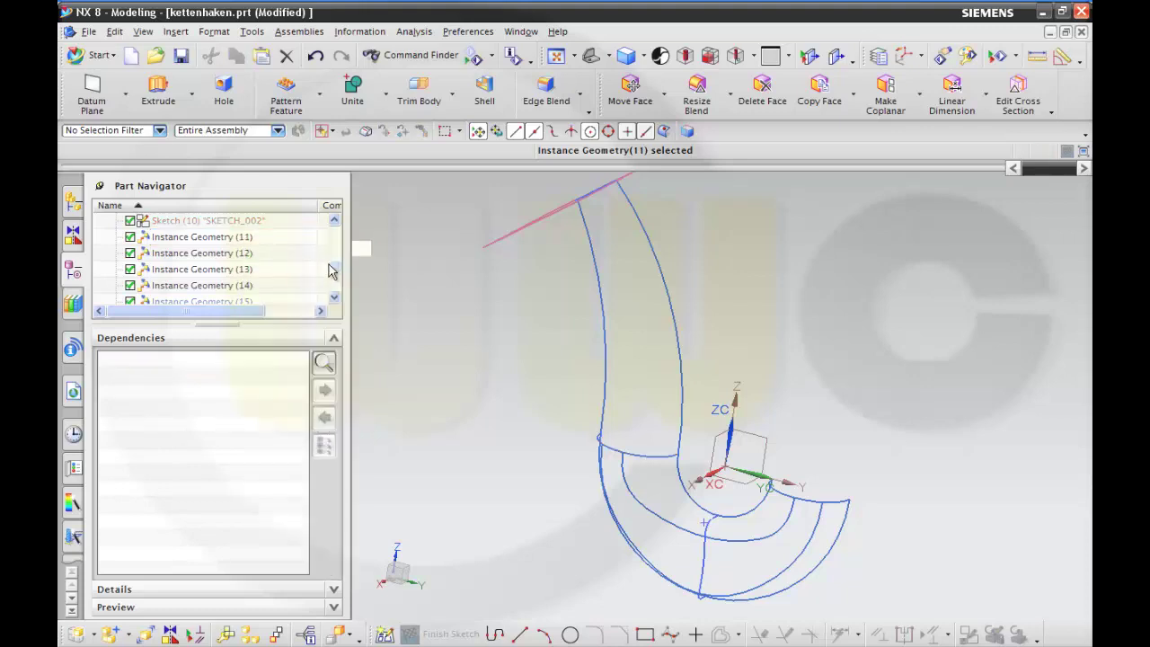
pyautogui.scroll(-1, 333, 272)
pyautogui.click(239, 256)
pyautogui.rightClick(242, 257)
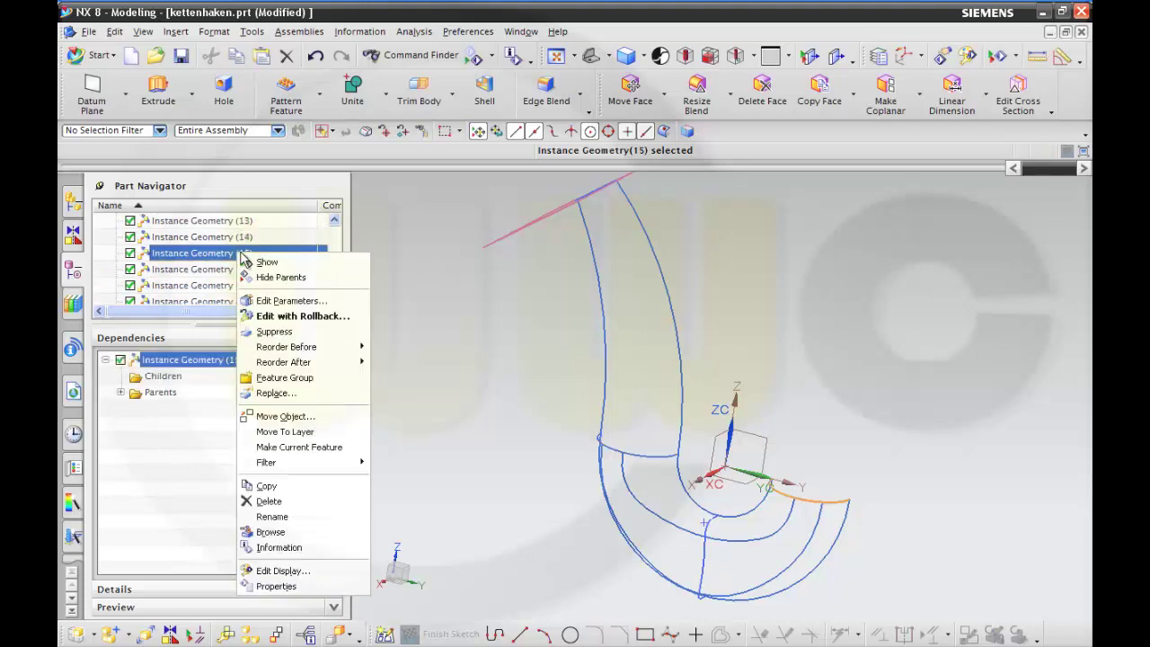
pyautogui.click(259, 262)
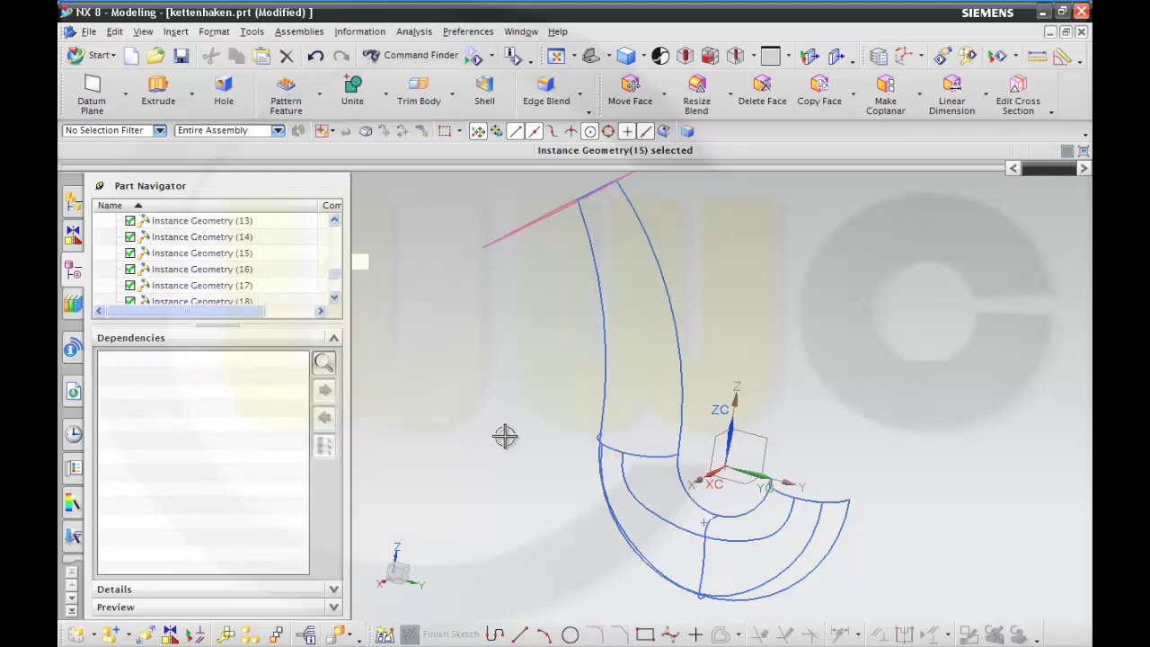
# - Extrude the single tip profile arc of Instance Geometry (15) from 0 to 10 mm along ZC as a sheet body
pyautogui.moveTo(483, 398); pyautogui.dragTo(467, 403, button='middle')
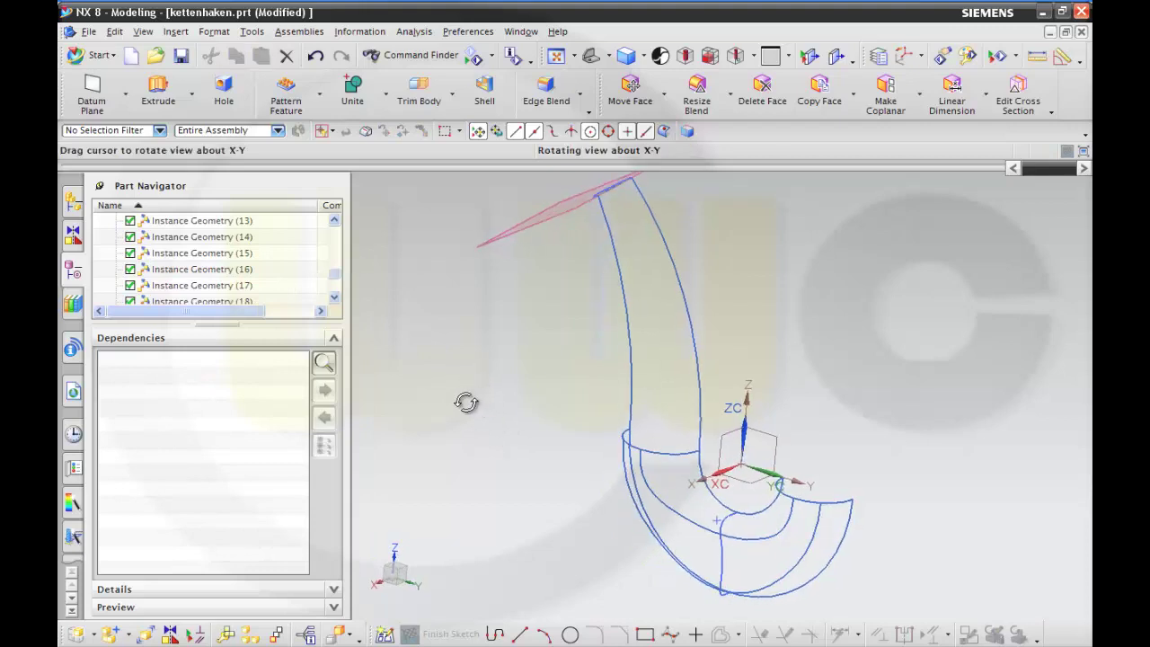
pyautogui.click(158, 90)
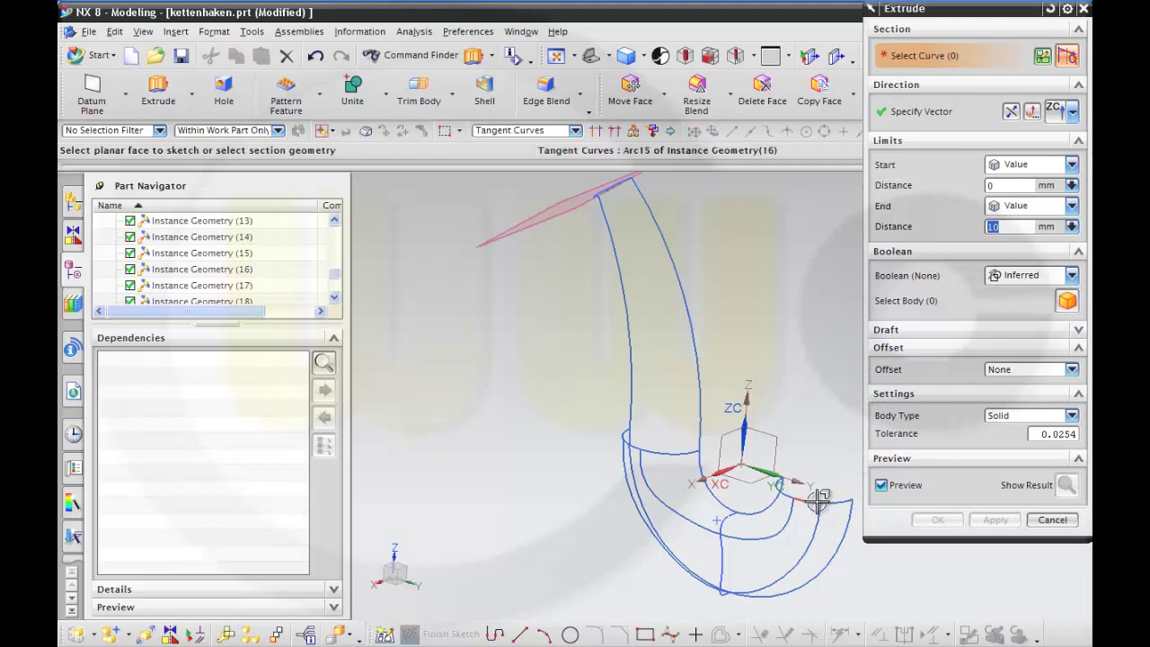
pyautogui.click(817, 506)
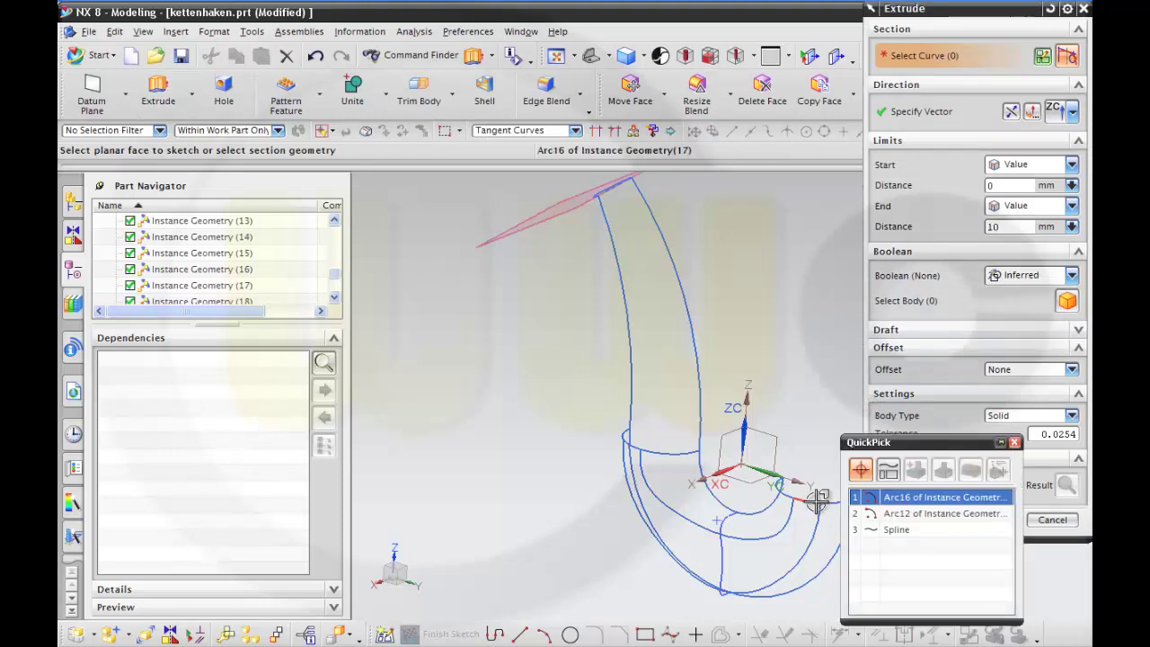
pyautogui.click(897, 519)
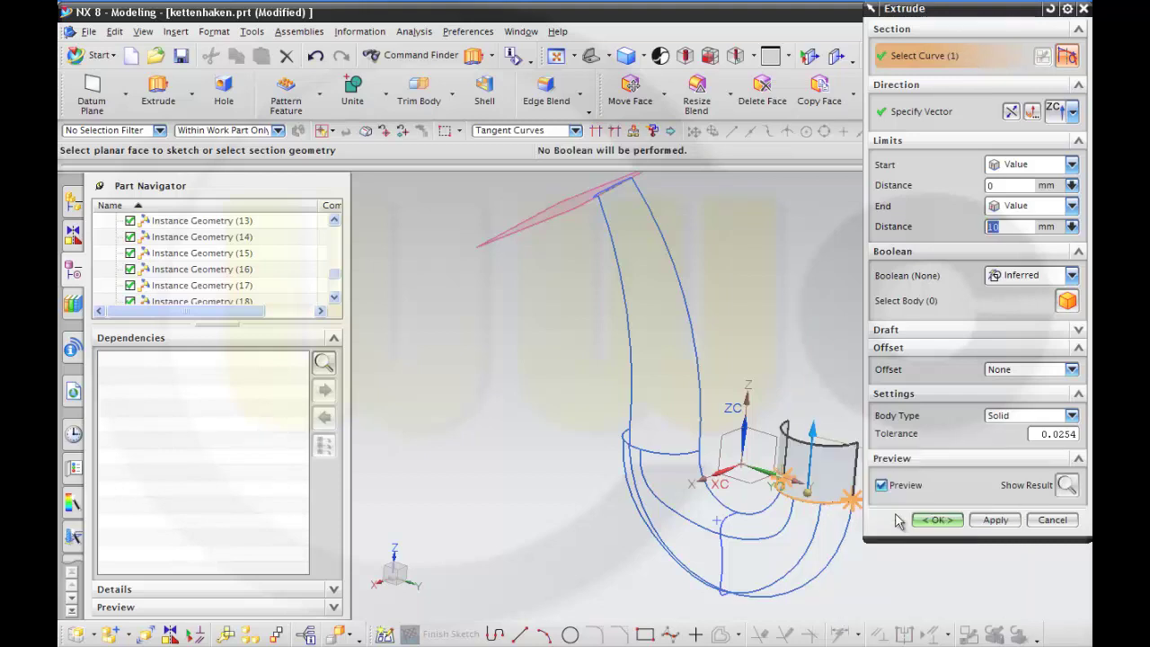
pyautogui.click(1072, 416)
pyautogui.click(1039, 441)
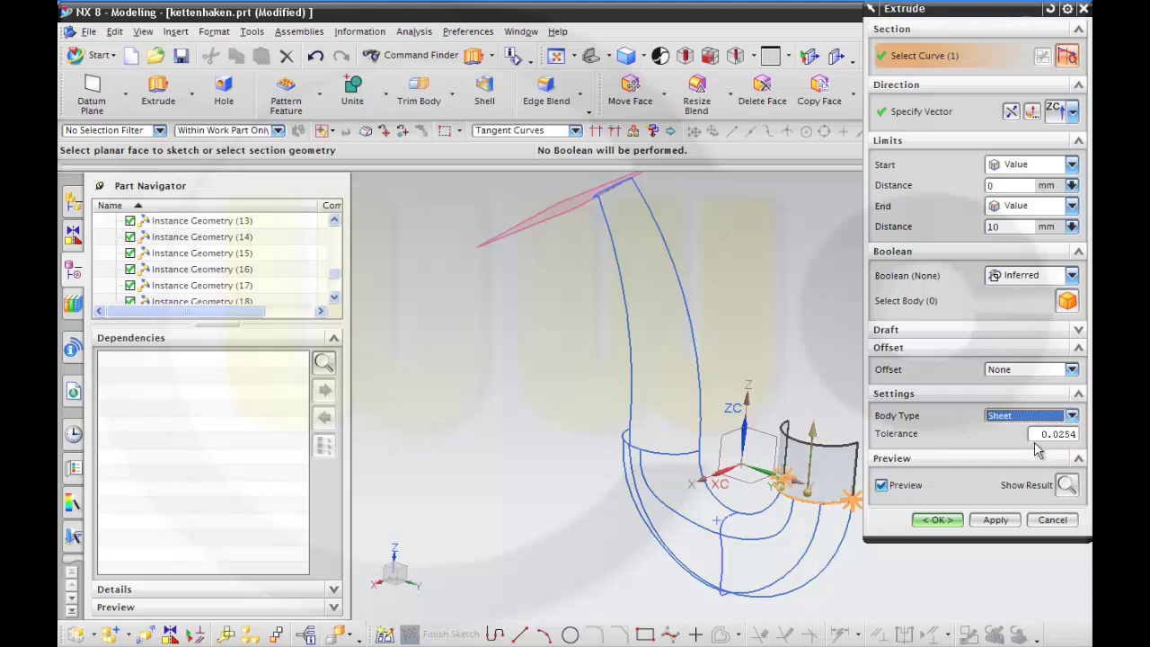
pyautogui.click(937, 521)
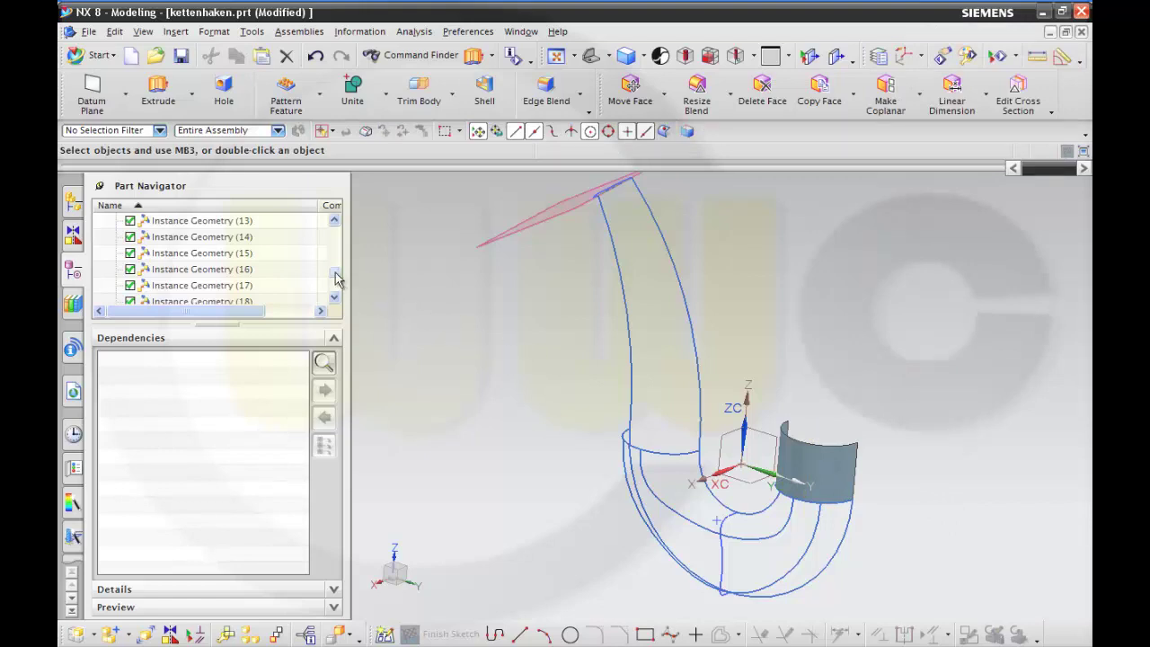
# - Hide the tip profile arc Instance Geometry (15)
pyautogui.click(816, 505)
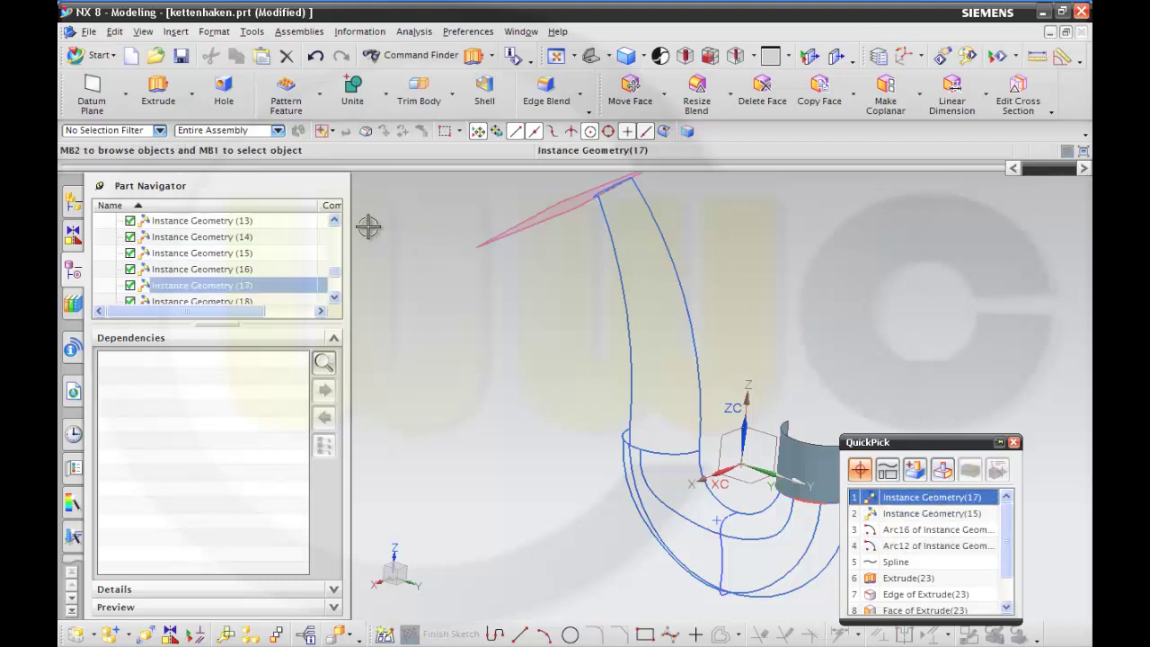
pyautogui.press('Escape')
pyautogui.click(220, 255)
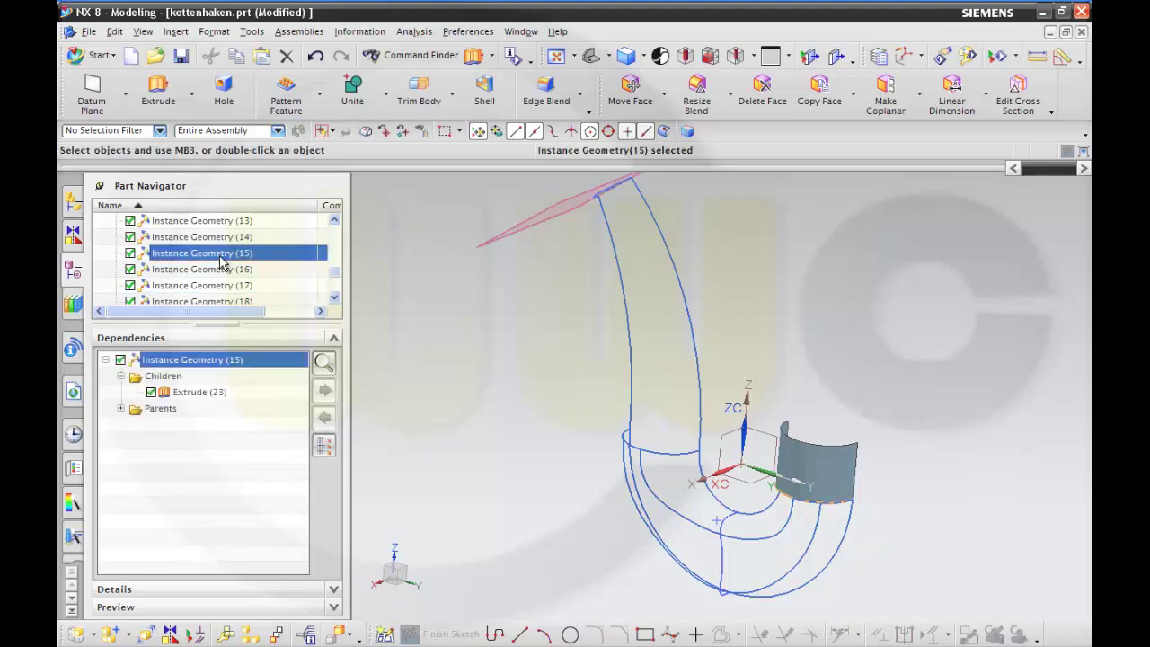
pyautogui.rightClick(220, 261)
pyautogui.click(250, 267)
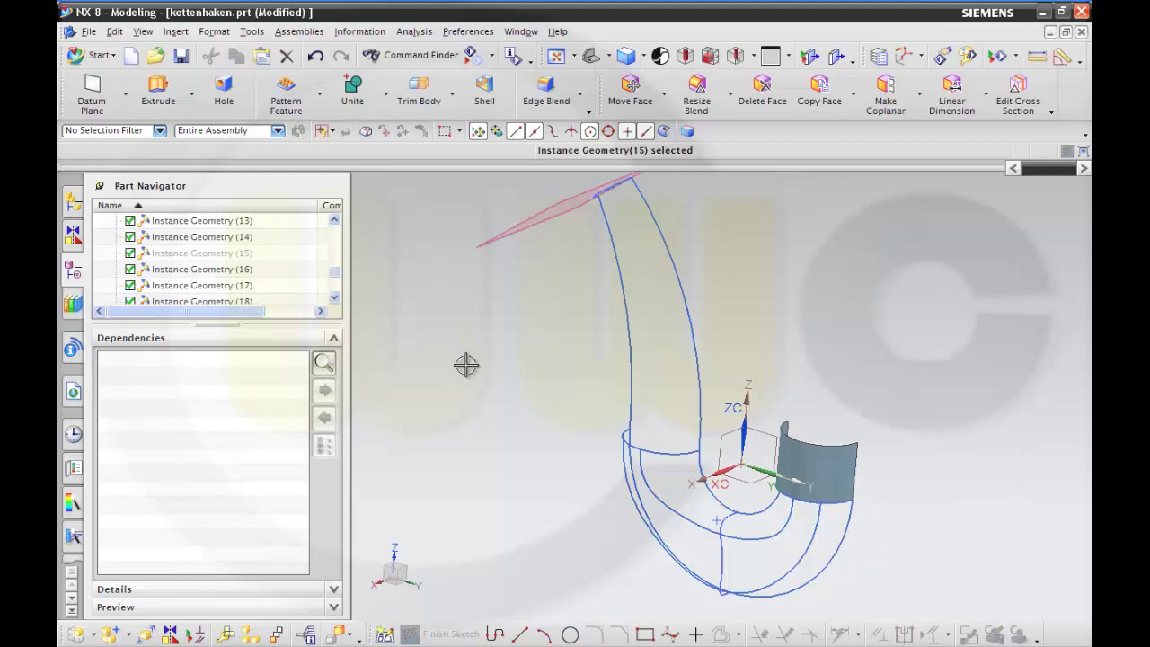
# - Start a Through Curve Mesh with the upper shank profile and the arc of Instance Geometry (11) as its two primary curves
pyautogui.moveTo(467, 365); pyautogui.dragTo(503, 374, button='middle')
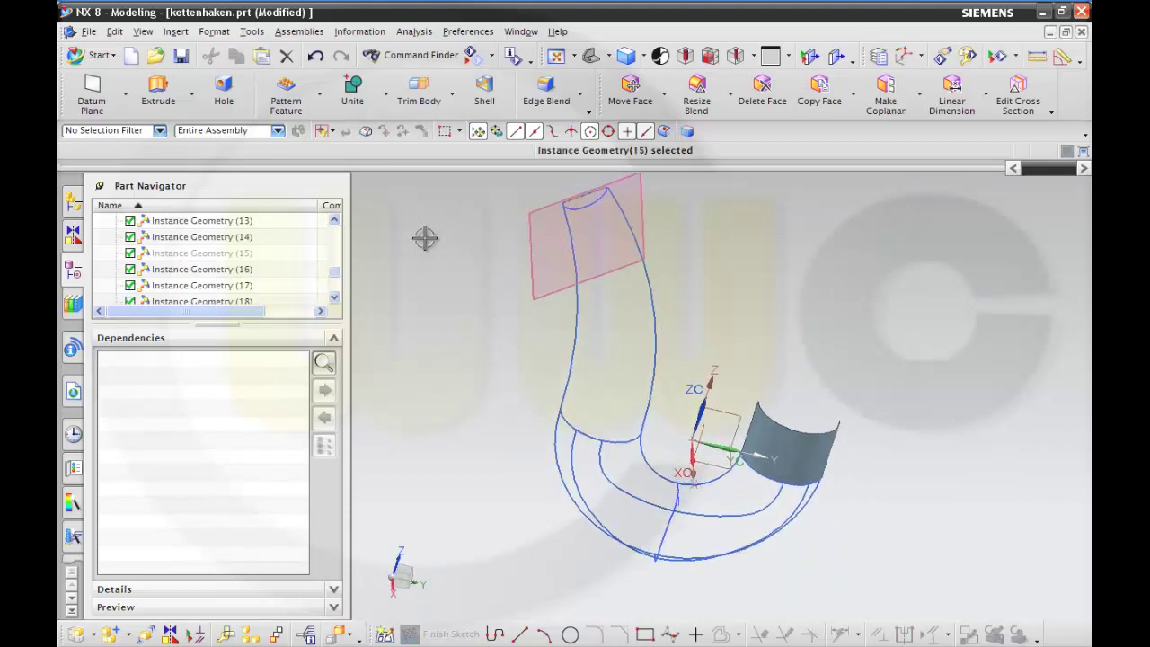
pyautogui.moveTo(426, 239); pyautogui.dragTo(429, 256, button='middle')
pyautogui.moveTo(462, 303); pyautogui.dragTo(462, 283, button='middle')
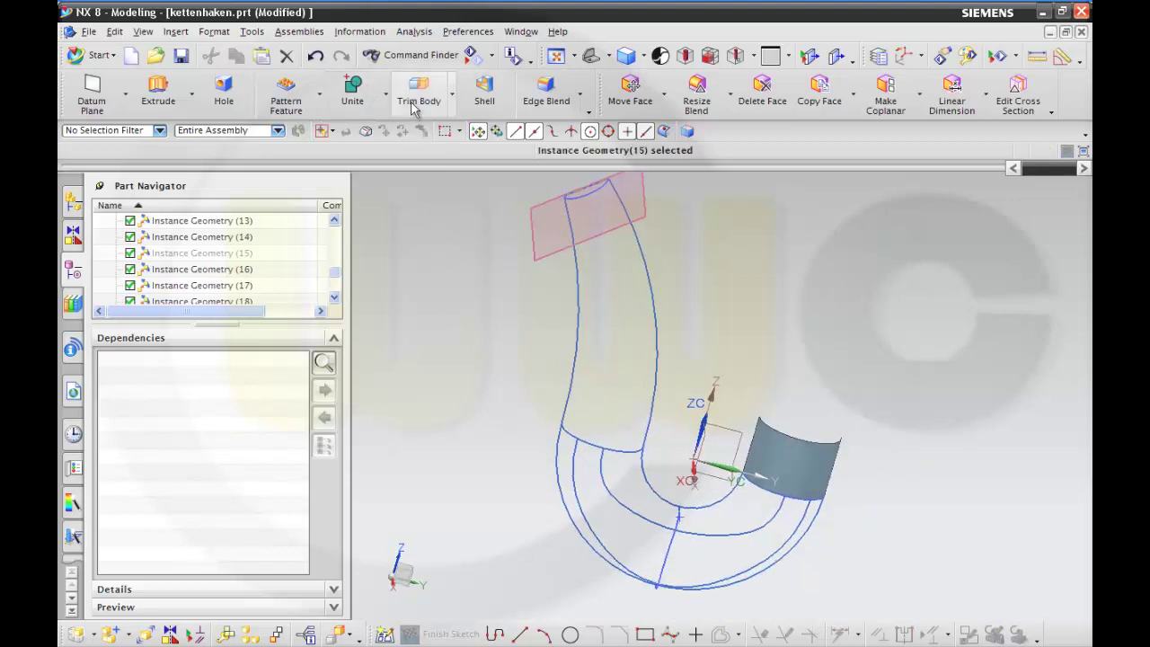
pyautogui.click(177, 32)
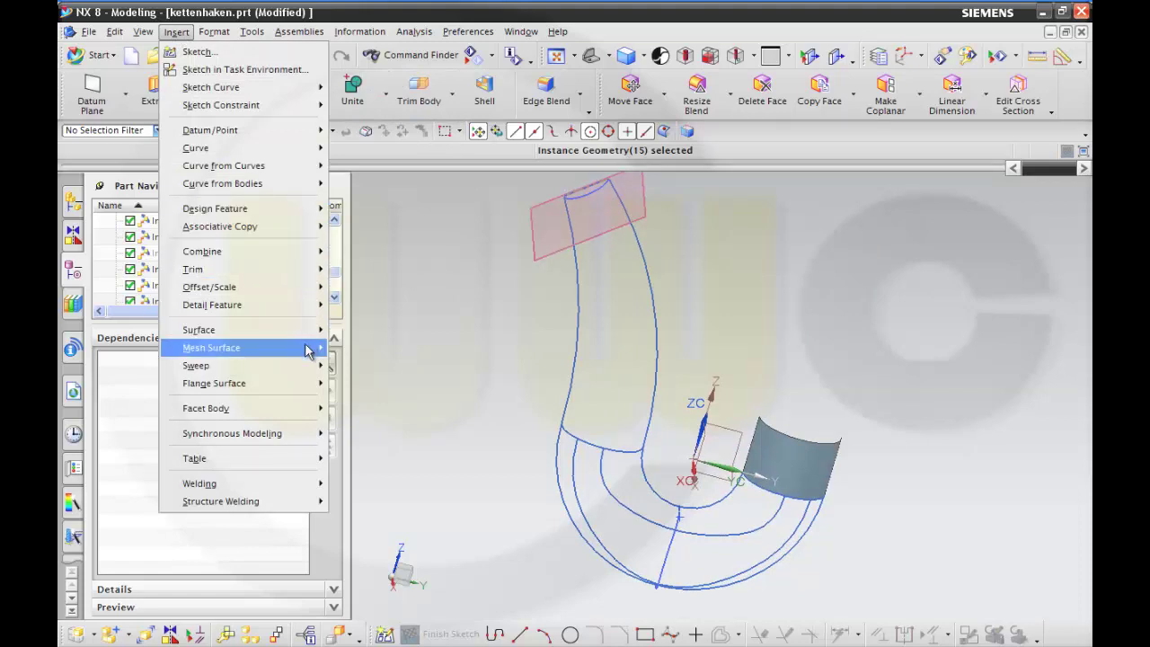
pyautogui.moveTo(322, 350)
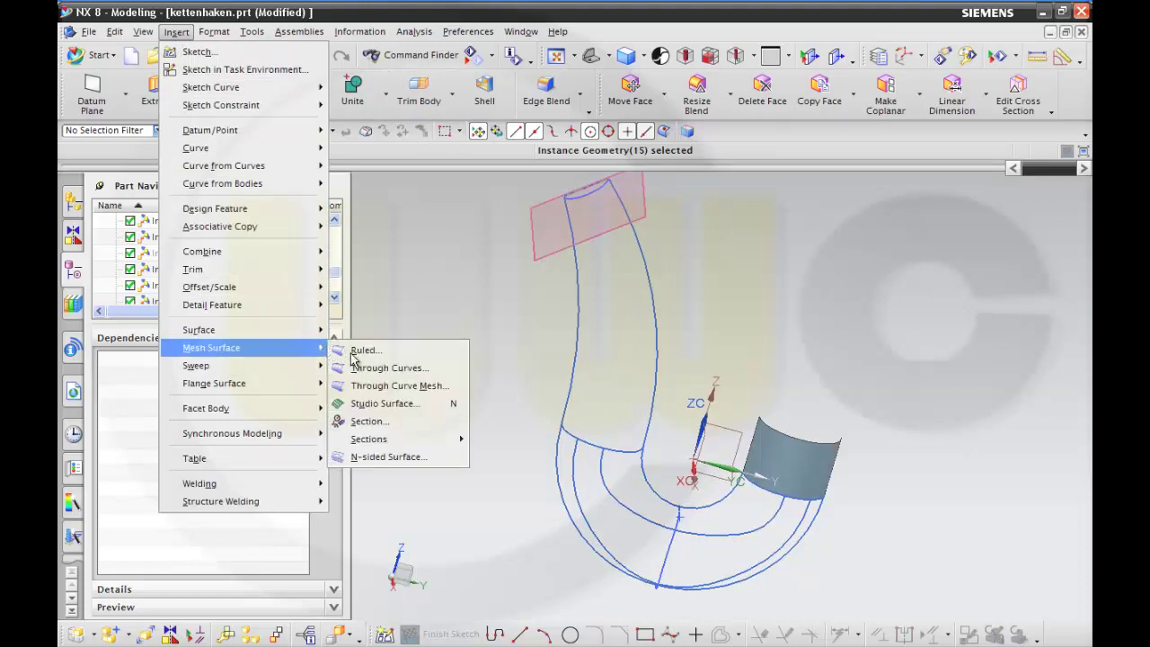
pyautogui.click(364, 389)
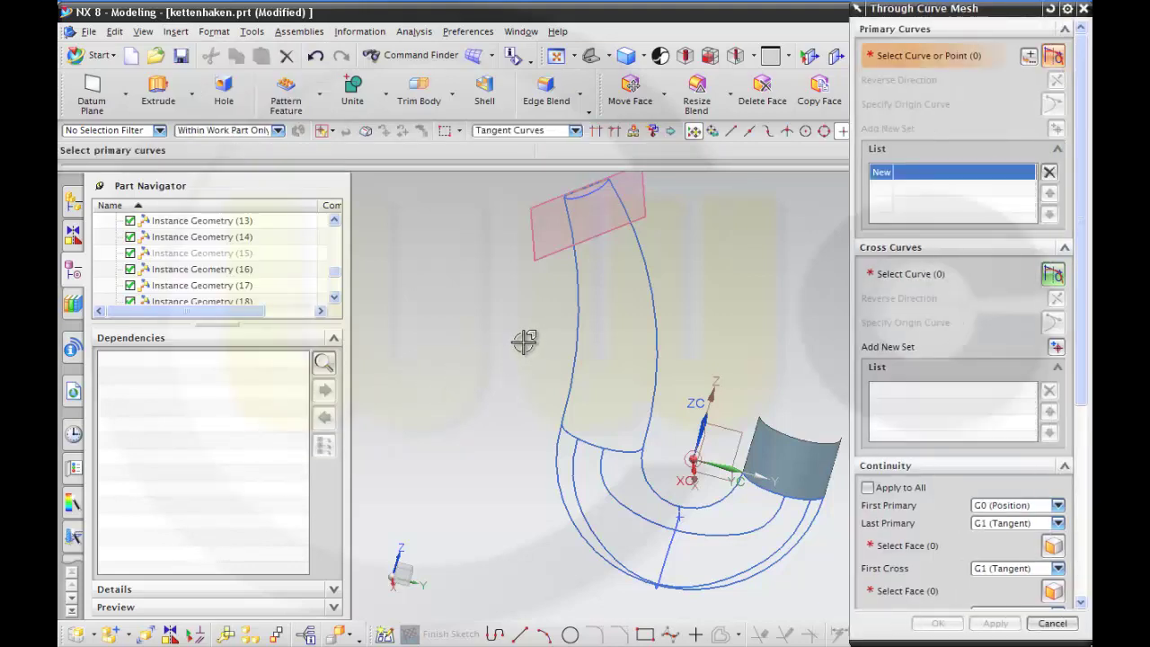
pyautogui.click(596, 193)
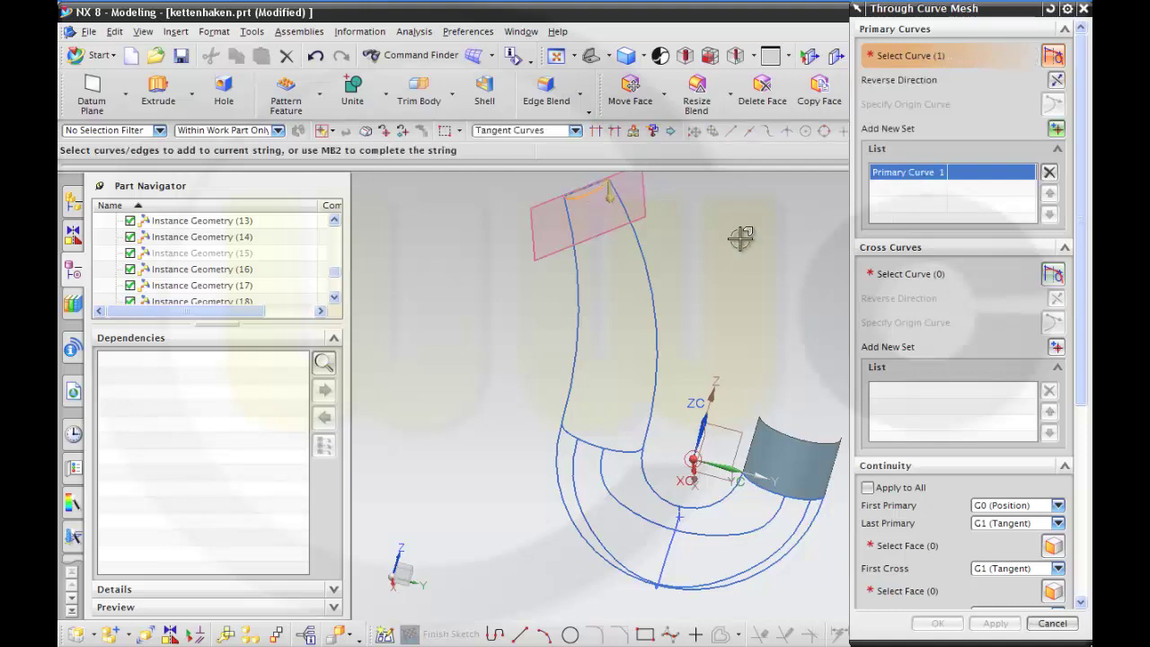
pyautogui.click(1056, 131)
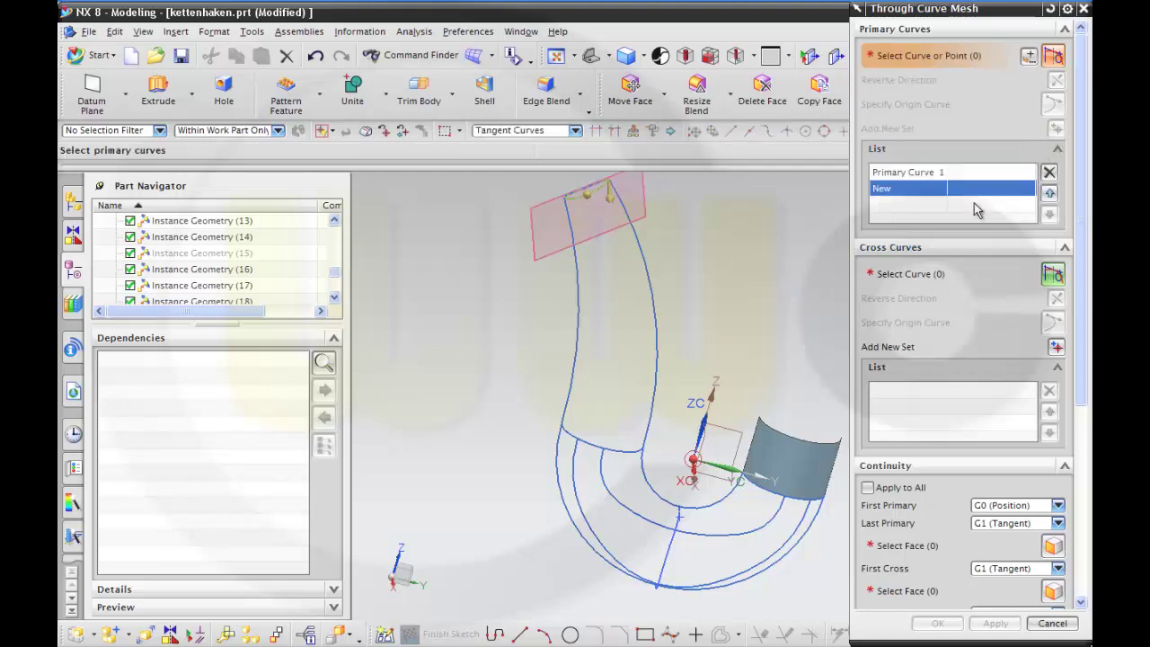
pyautogui.click(622, 456)
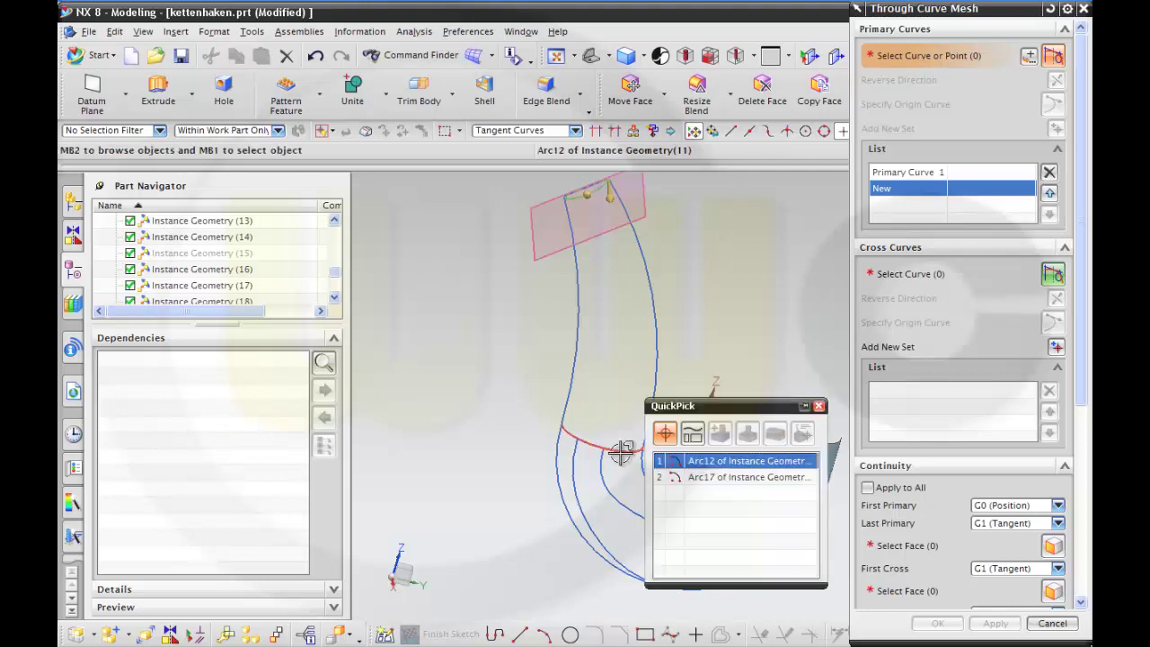
pyautogui.click(691, 461)
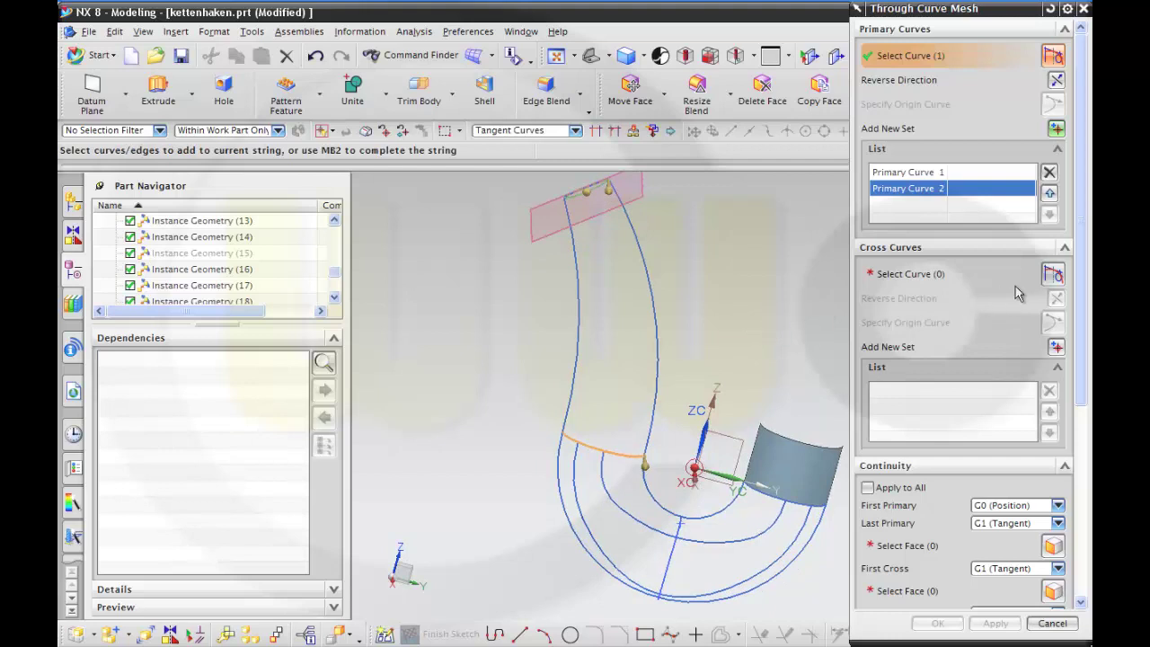
# - Define only the outer shank curve between the two primary curves as the first cross curve and begin a second cross curve set
pyautogui.click(942, 275)
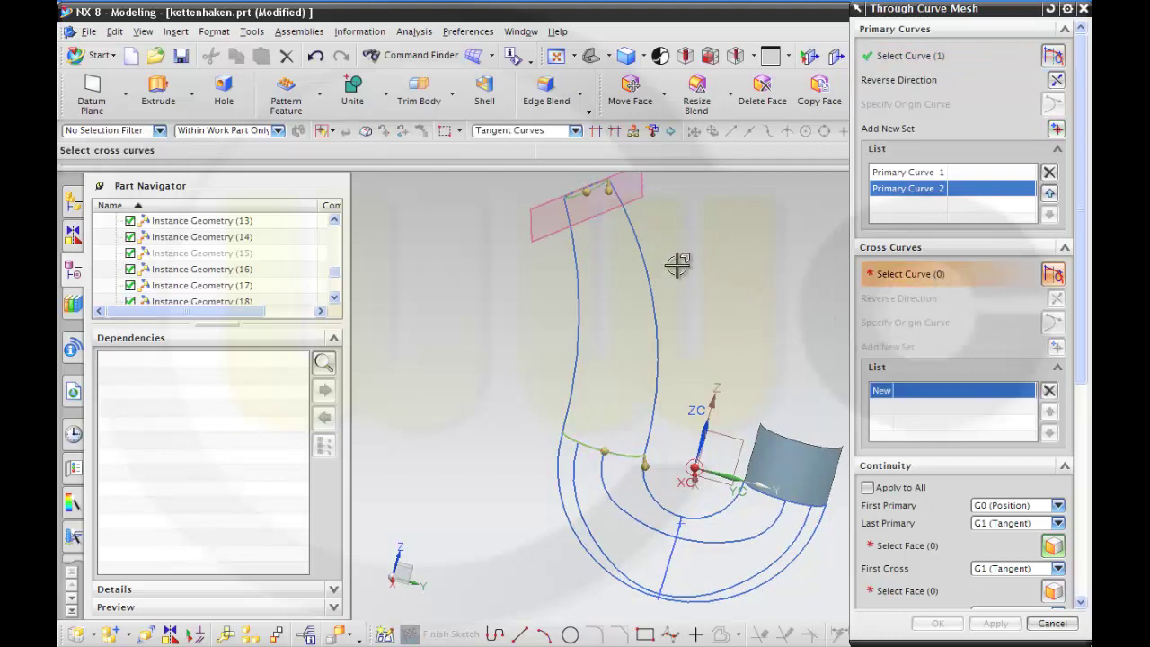
pyautogui.click(582, 282)
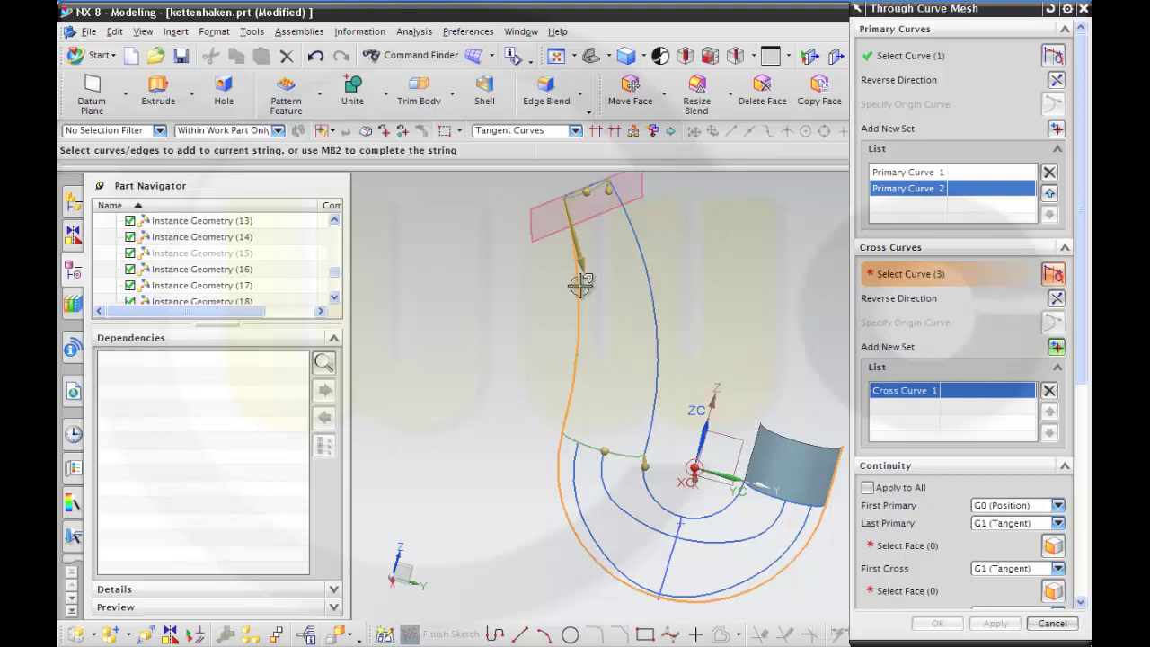
pyautogui.middleClick(579, 284)
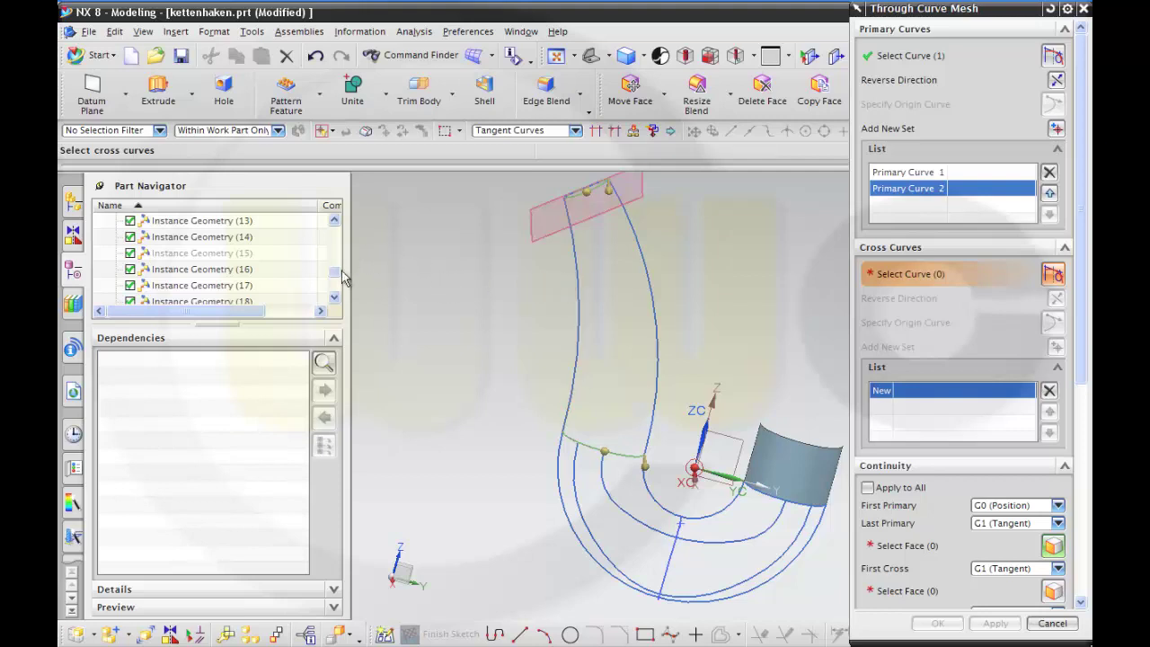
pyautogui.moveTo(338, 278); pyautogui.dragTo(336, 252)
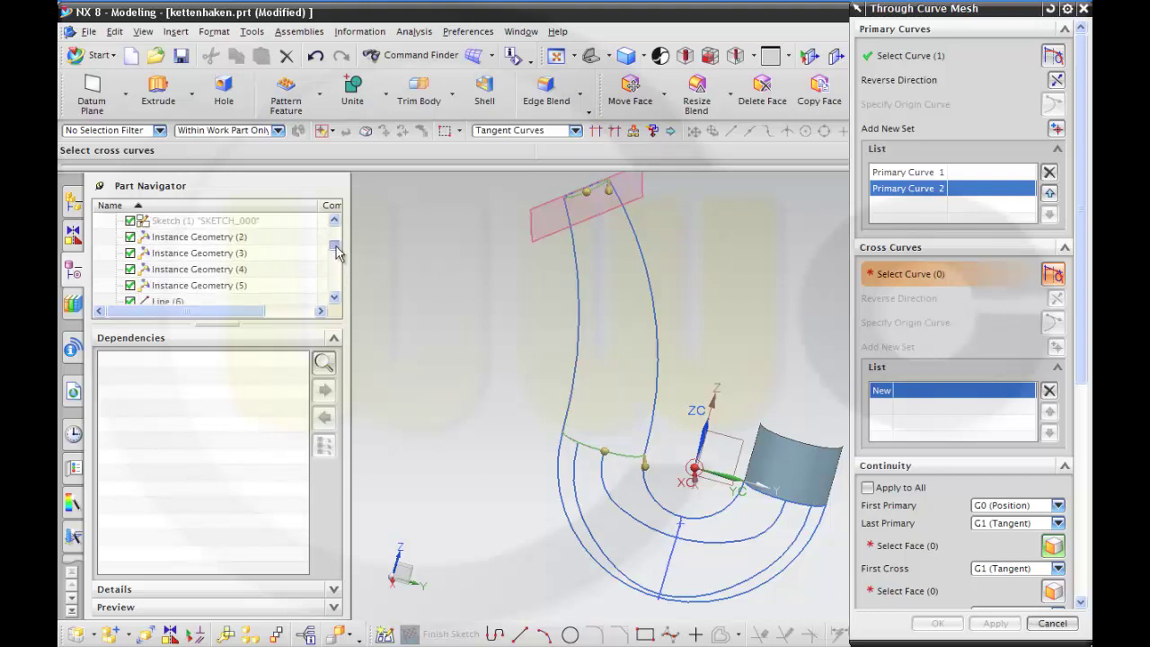
pyautogui.click(224, 254)
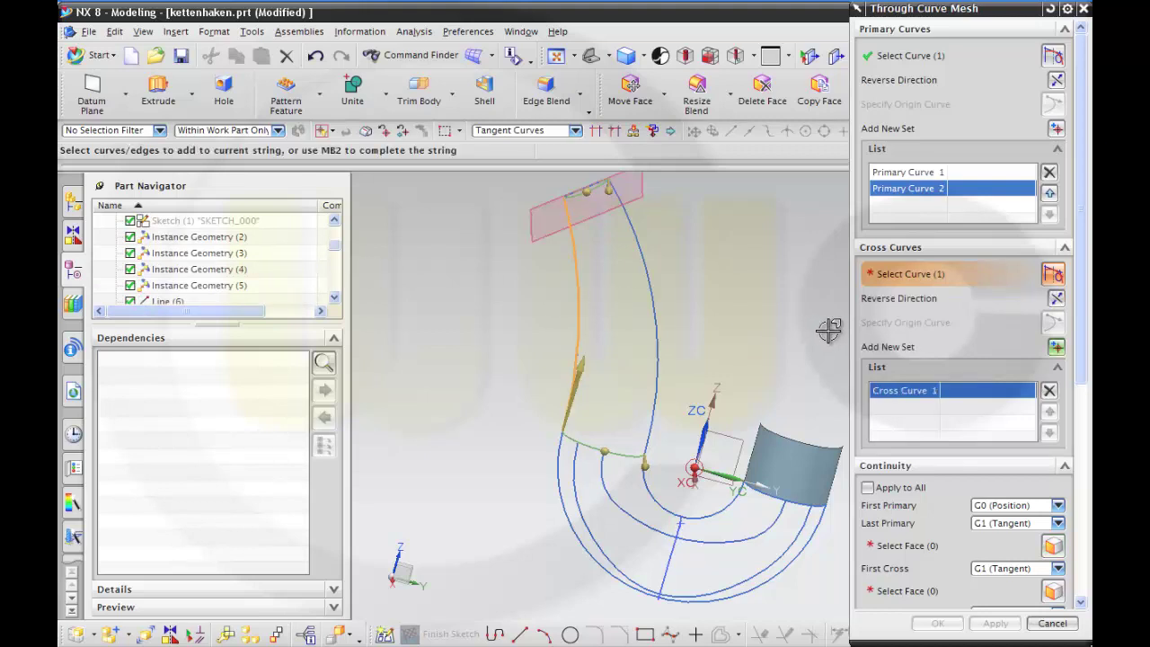
pyautogui.click(1056, 348)
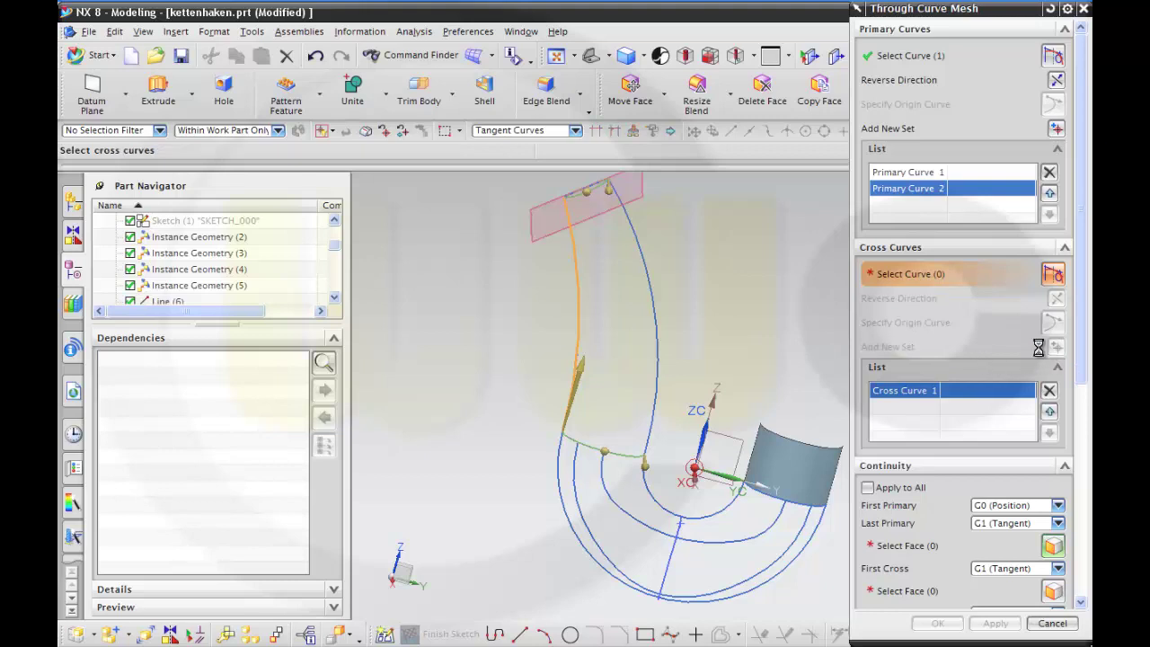
# - Use the inner shank curve as the second cross curve and set Last Primary and First Cross continuity to G0 (Position)
pyautogui.click(217, 269)
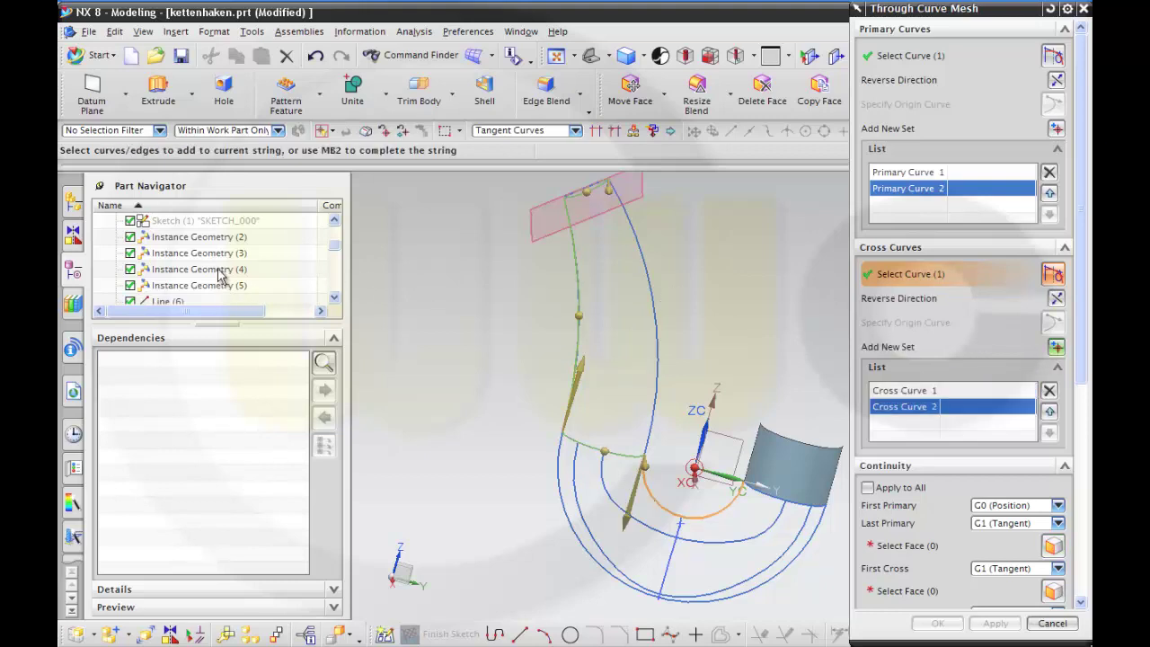
pyautogui.middleClick(654, 476)
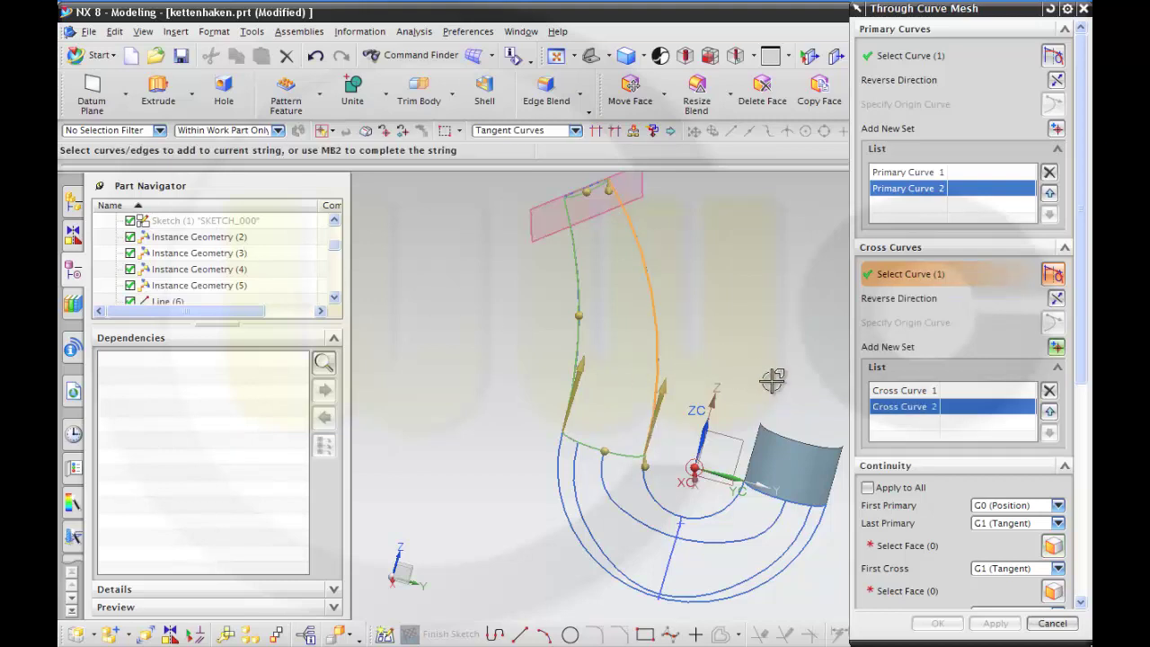
pyautogui.click(1059, 523)
pyautogui.click(1043, 536)
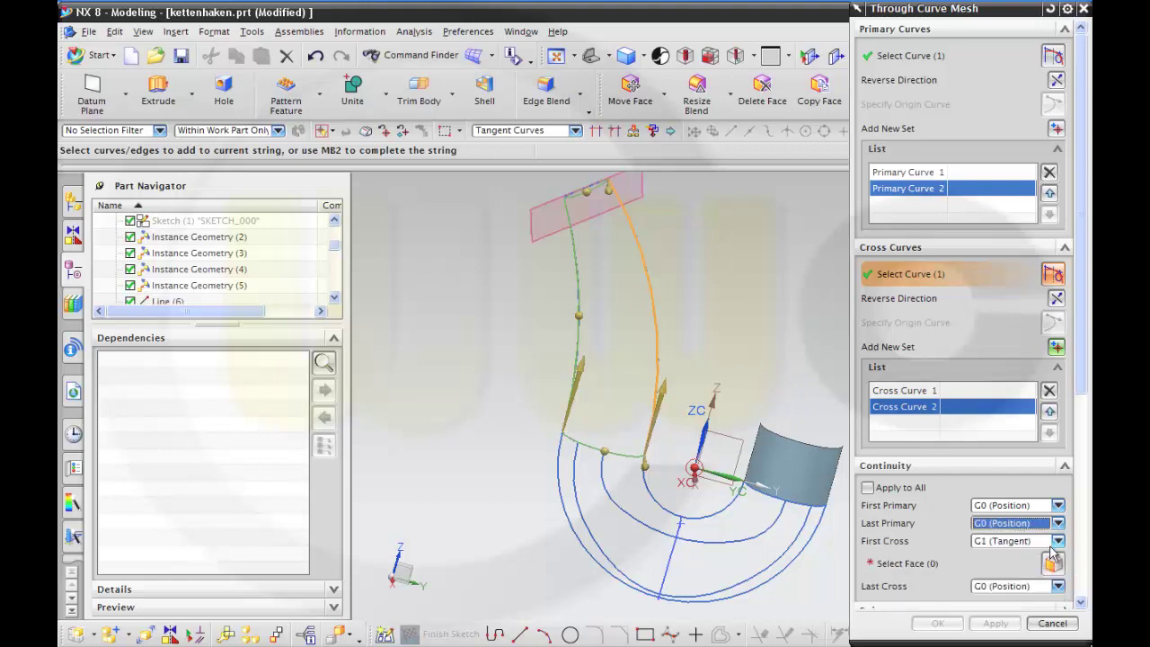
pyautogui.click(1058, 541)
pyautogui.click(1009, 554)
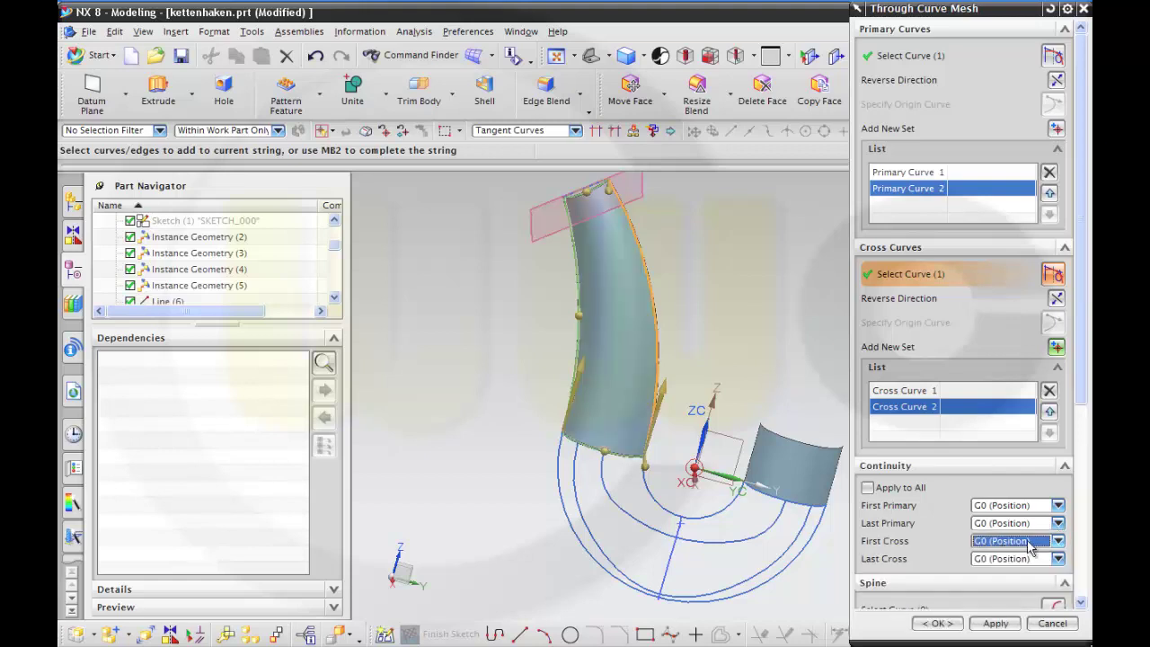
# - Inspect the previewed shank surface and create the Through Curve Mesh
pyautogui.scroll(-1, 1017, 545)
pyautogui.moveTo(839, 404); pyautogui.dragTo(783, 376, button='middle')
pyautogui.click(937, 623)
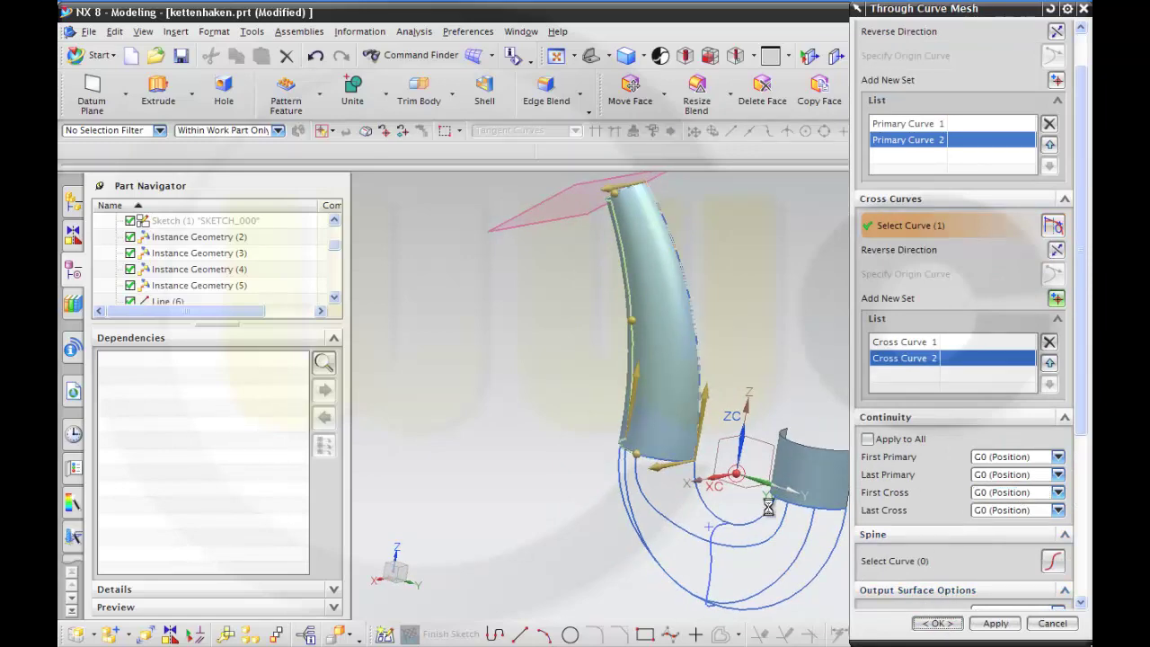
pyautogui.moveTo(526, 390); pyautogui.dragTo(560, 375, button='middle')
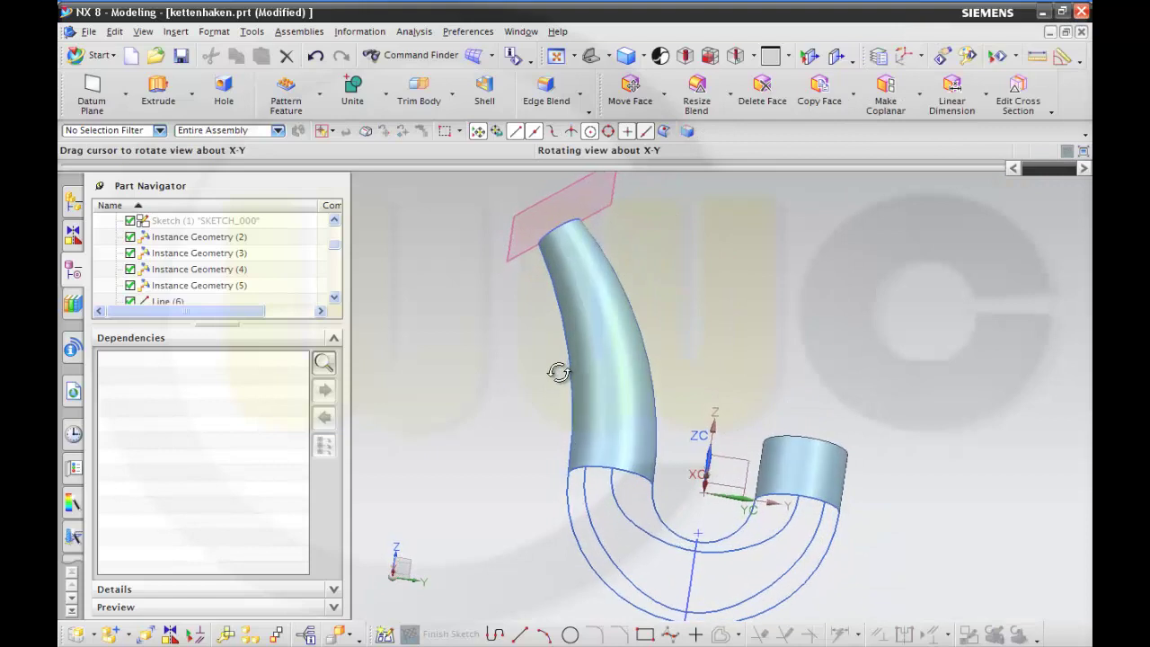
# - Hide Instance Geometry (11), the arc at the lower end of the shank surface
pyautogui.click(598, 469)
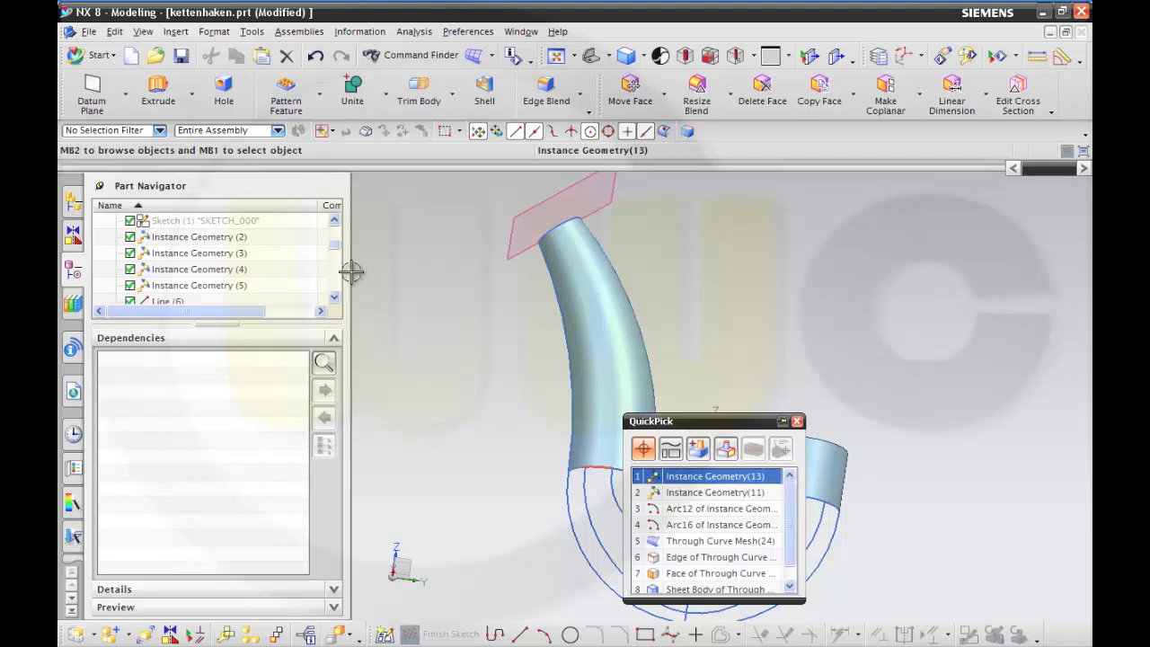
pyautogui.press('Escape')
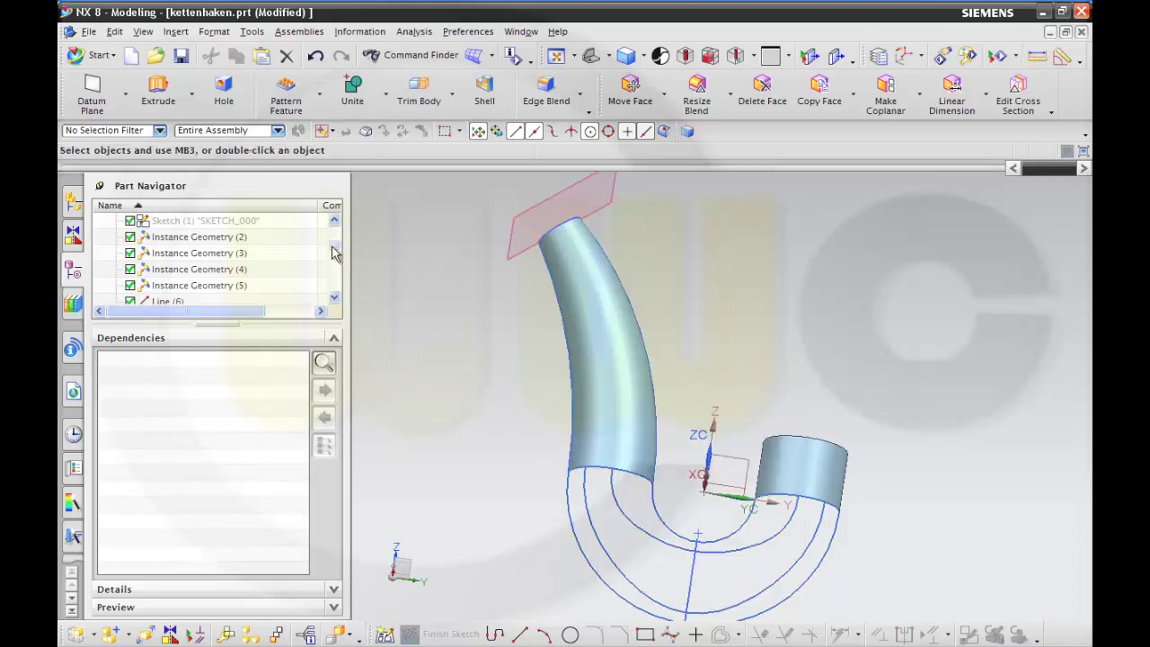
pyautogui.moveTo(333, 253)
pyautogui.mouseDown()
pyautogui.moveTo(332, 240)
pyautogui.moveTo(330, 269)
pyautogui.mouseUp()
pyautogui.click(245, 258)
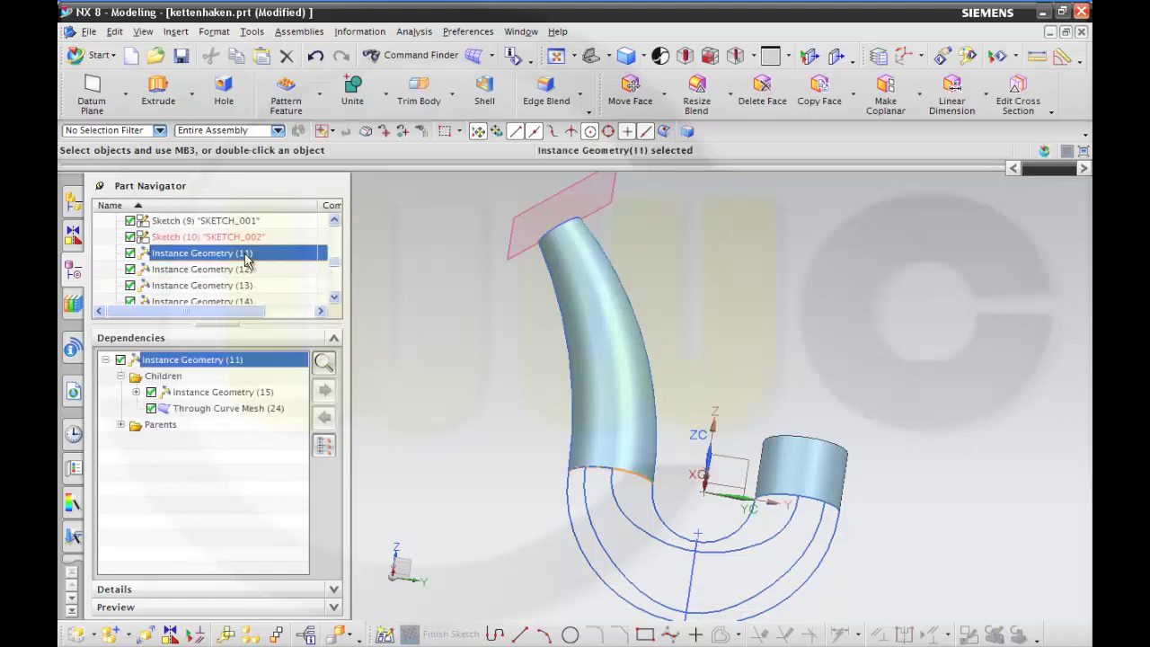
pyautogui.rightClick(246, 258)
pyautogui.click(269, 260)
# - Start another Through Curve Mesh for the curved bend between the shank and the tip
pyautogui.moveTo(470, 331); pyautogui.dragTo(455, 354, button='middle')
pyautogui.moveTo(737, 354); pyautogui.dragTo(737, 359, button='middle')
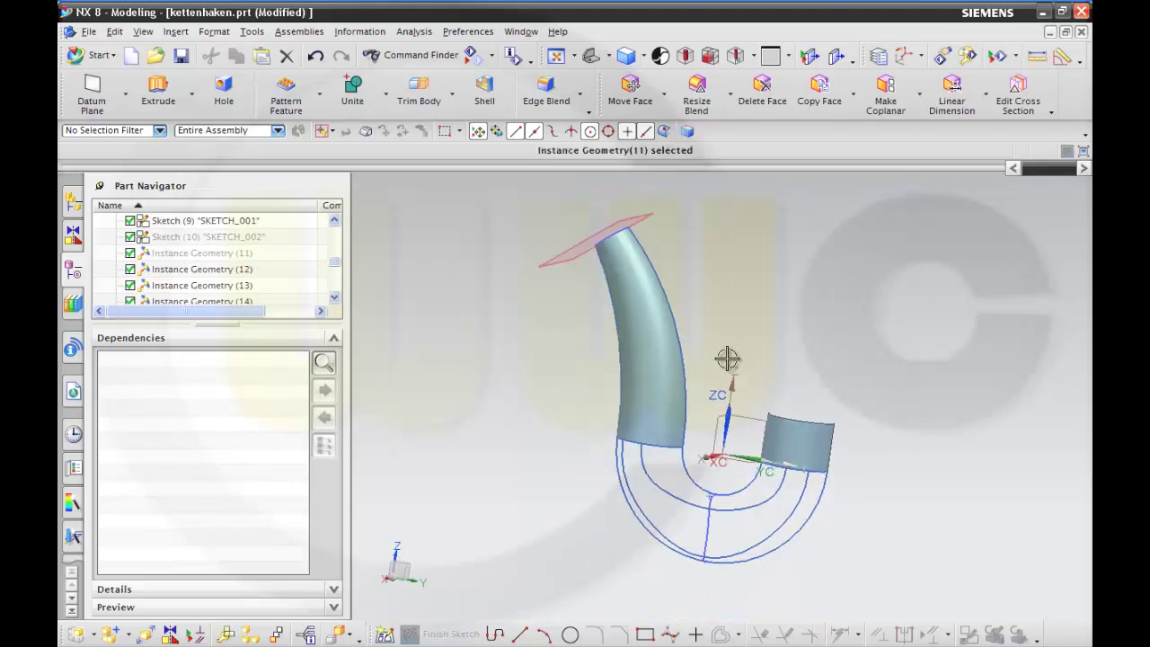
pyautogui.moveTo(845, 387); pyautogui.dragTo(745, 386, button='middle')
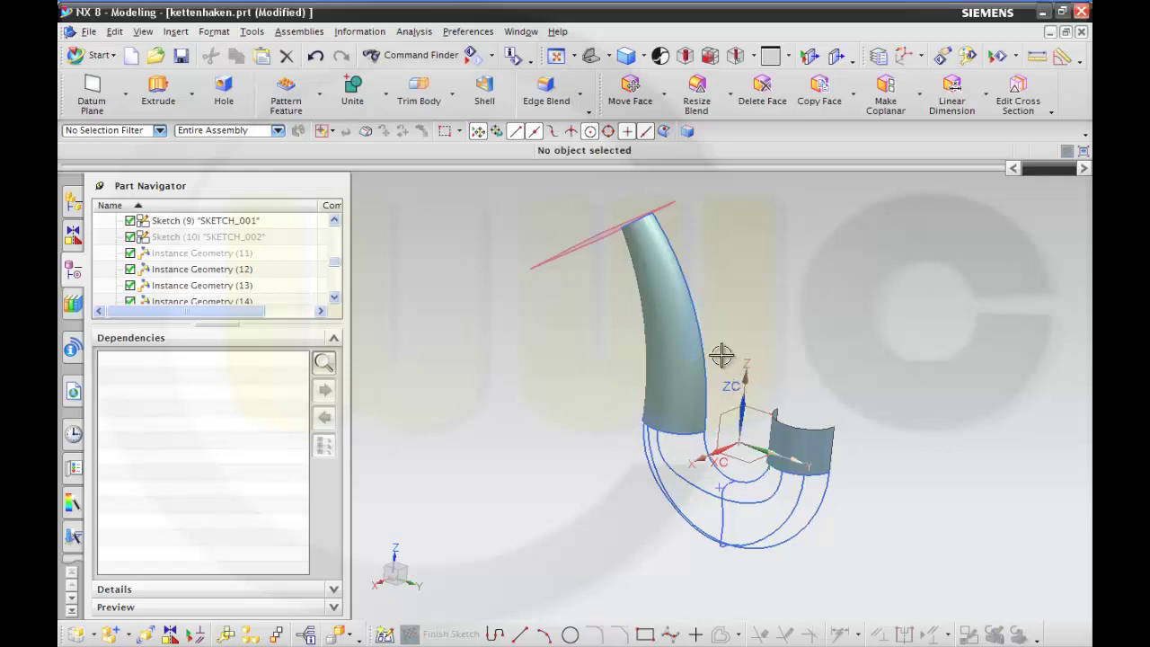
pyautogui.scroll(-2, 725, 350)
pyautogui.scroll(2, 724, 350)
pyautogui.moveTo(843, 425); pyautogui.dragTo(851, 404, button='middle')
pyautogui.moveTo(751, 367); pyautogui.dragTo(710, 283, button='middle')
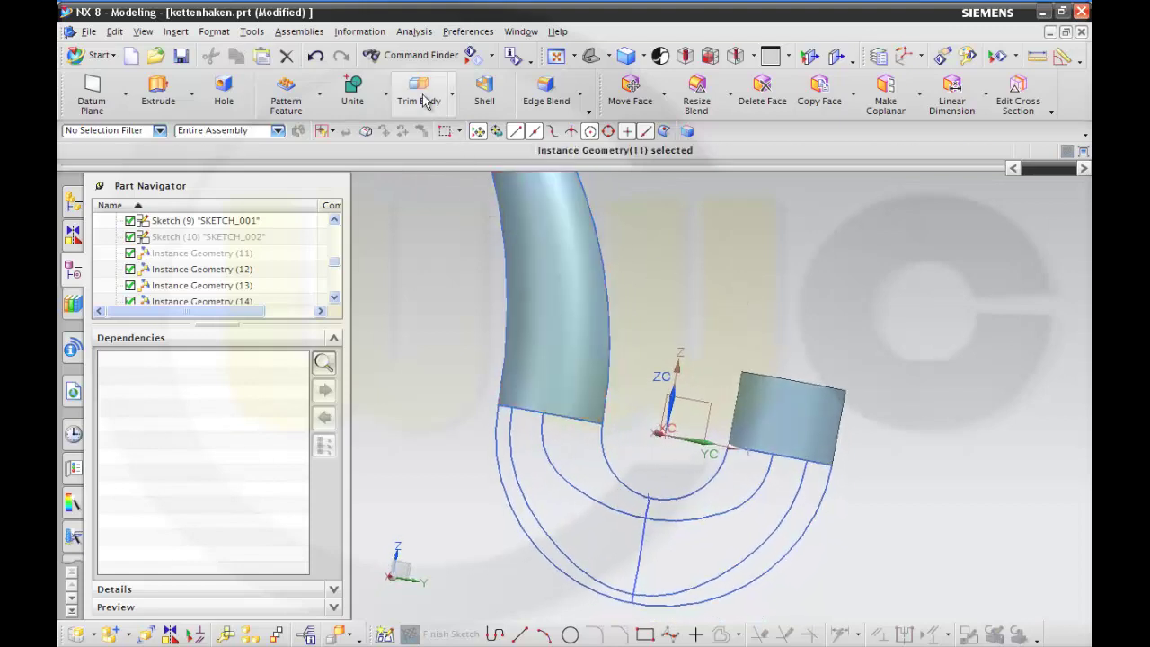
pyautogui.click(492, 59)
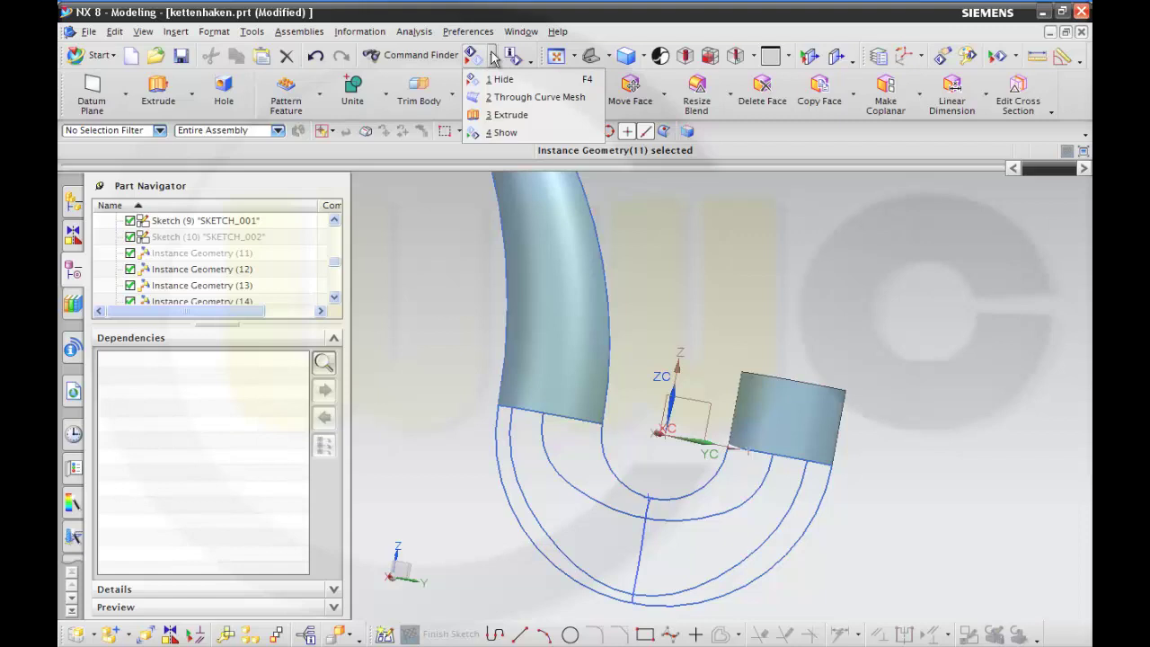
pyautogui.click(517, 96)
pyautogui.moveTo(751, 304); pyautogui.dragTo(791, 308, button='middle')
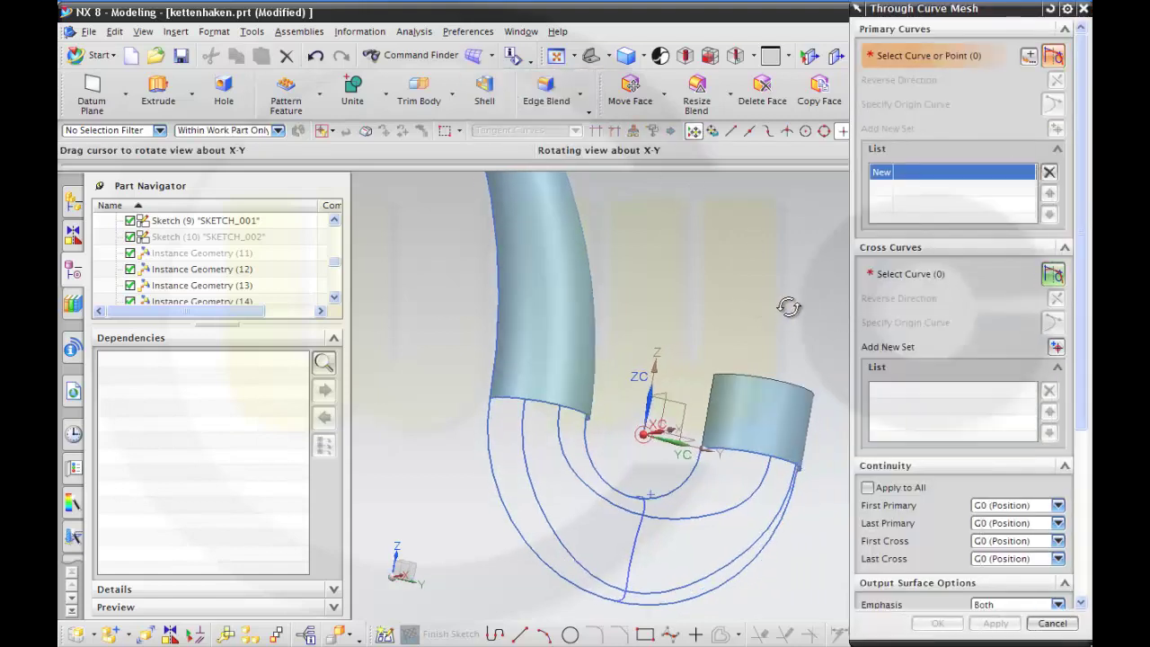
pyautogui.click(739, 454)
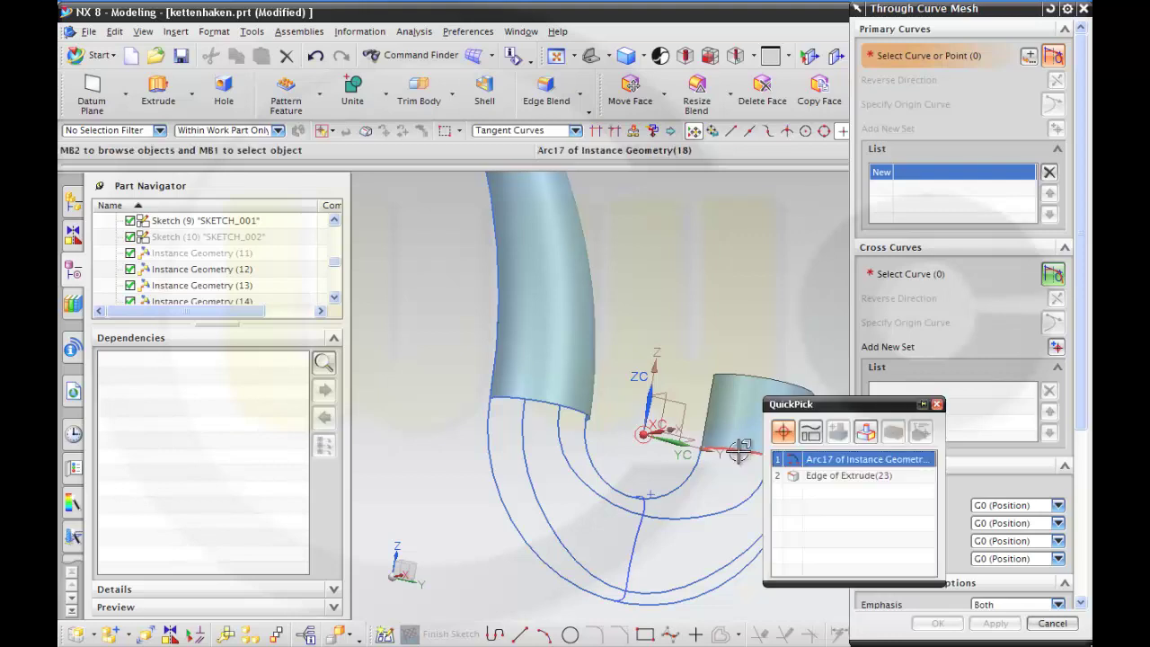
pyautogui.click(822, 463)
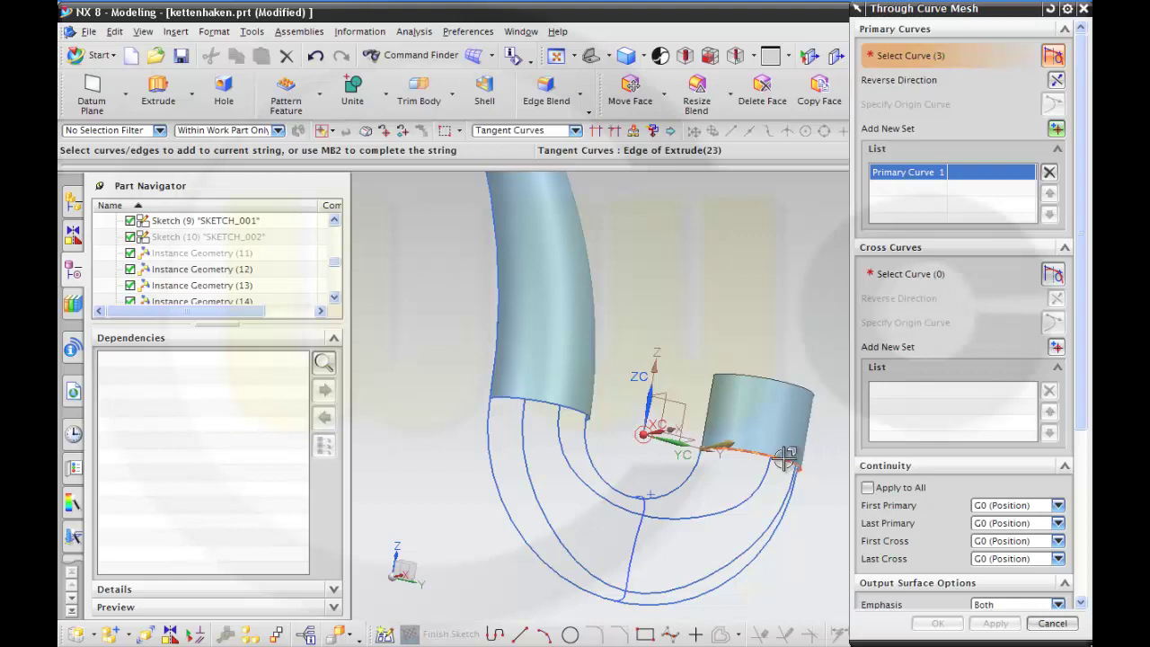
pyautogui.middleClick(785, 459)
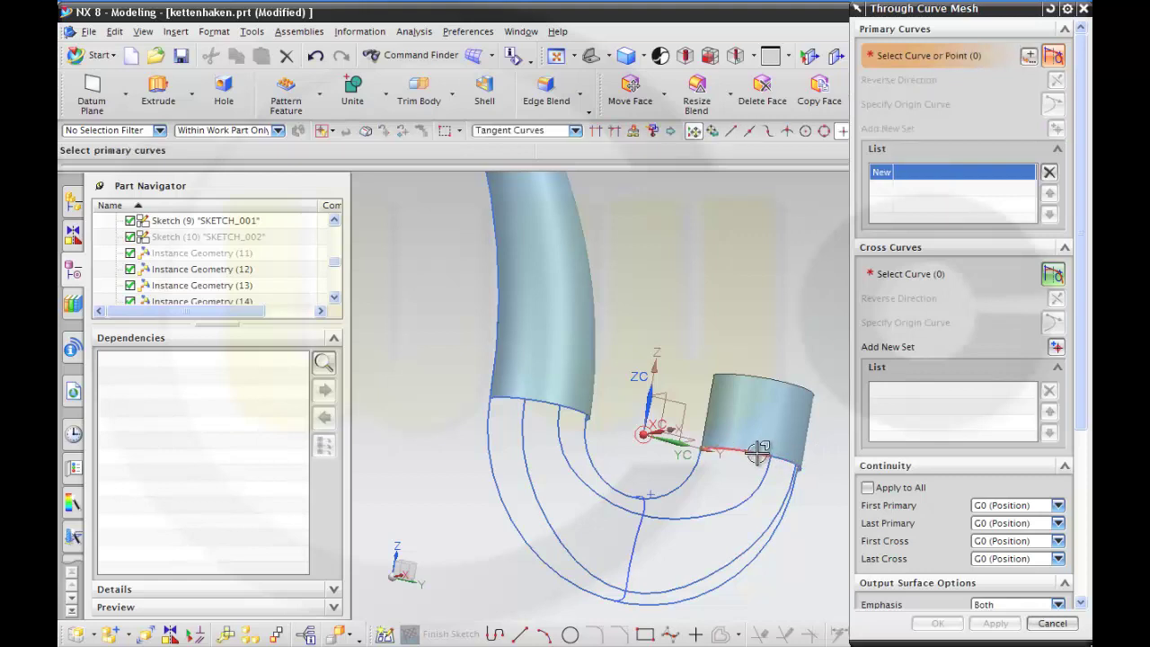
# - Use the inner tip arc, Instance Geometry (18), as the first primary curve and reverse its direction
pyautogui.click(334, 298)
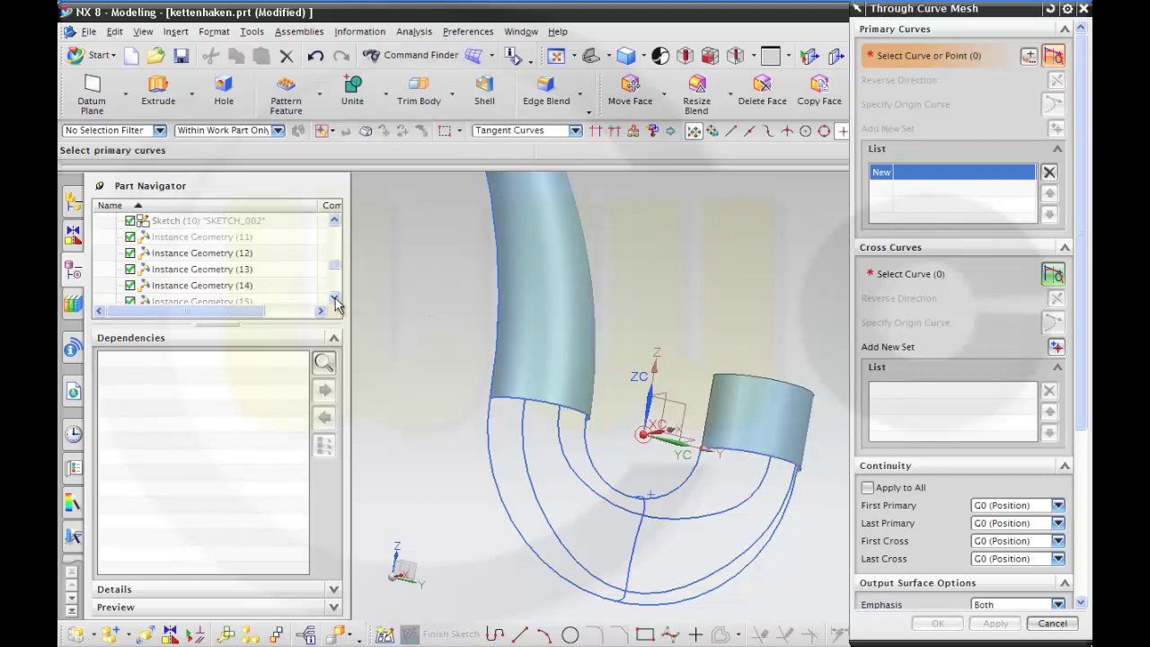
pyautogui.click(334, 298)
pyautogui.click(334, 298)
pyautogui.click(334, 298)
pyautogui.click(335, 298)
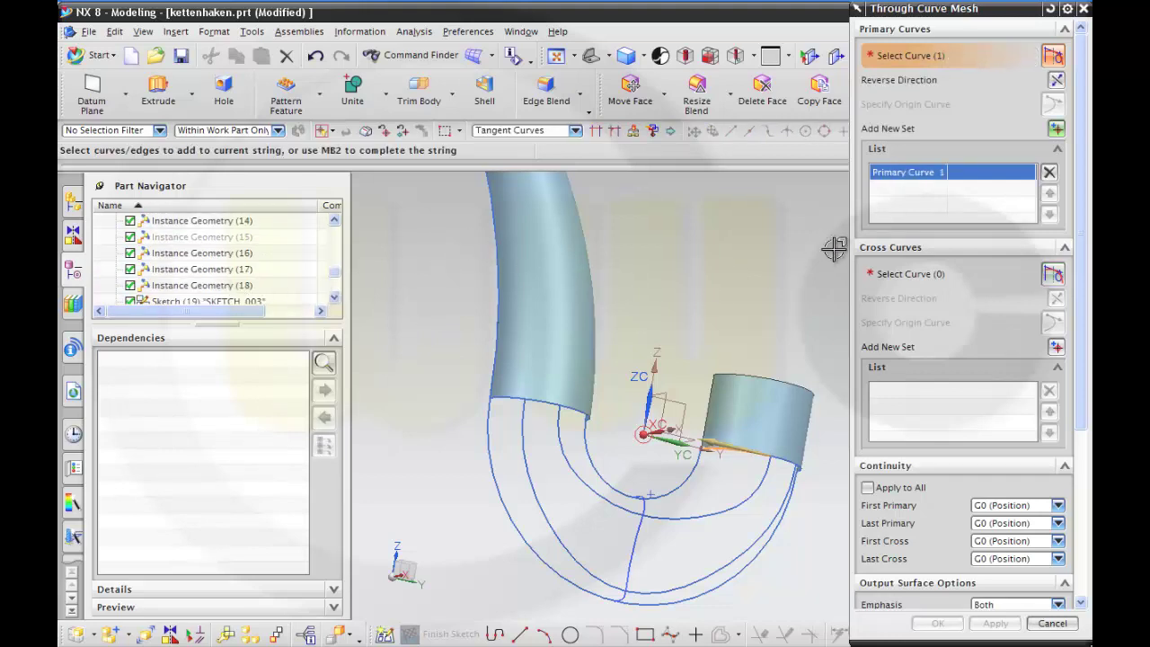
pyautogui.click(1056, 81)
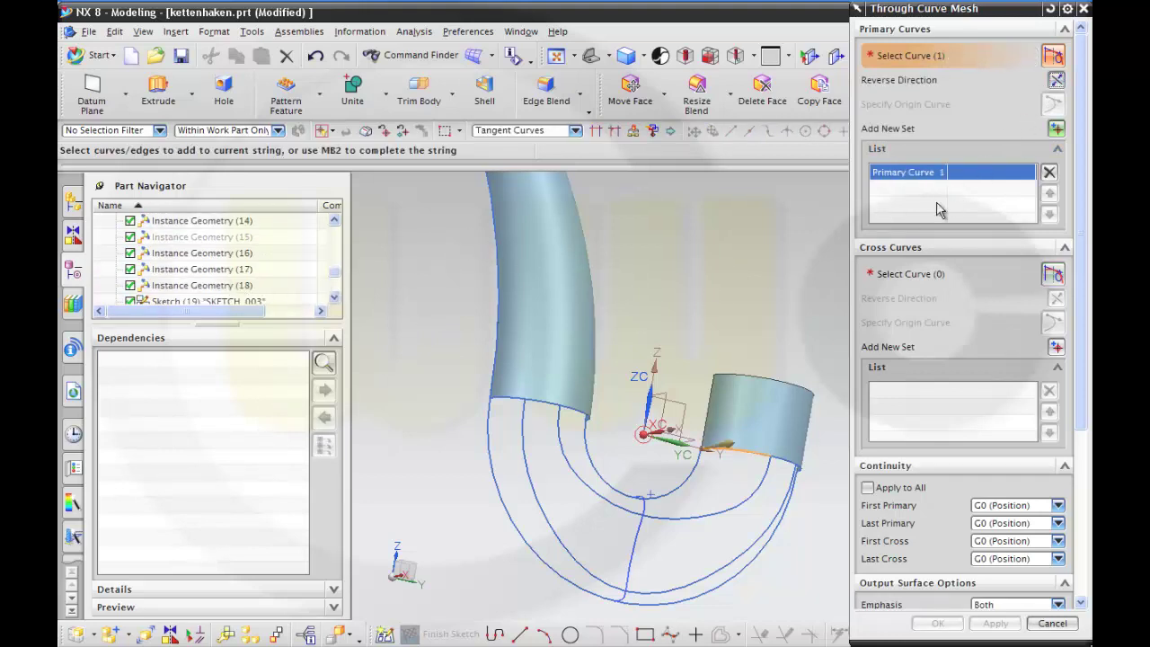
# - Add Instance Geometry (20) at mid-bend and Instance Geometry (14) at the shank end as the second and third primary curves
pyautogui.click(1056, 130)
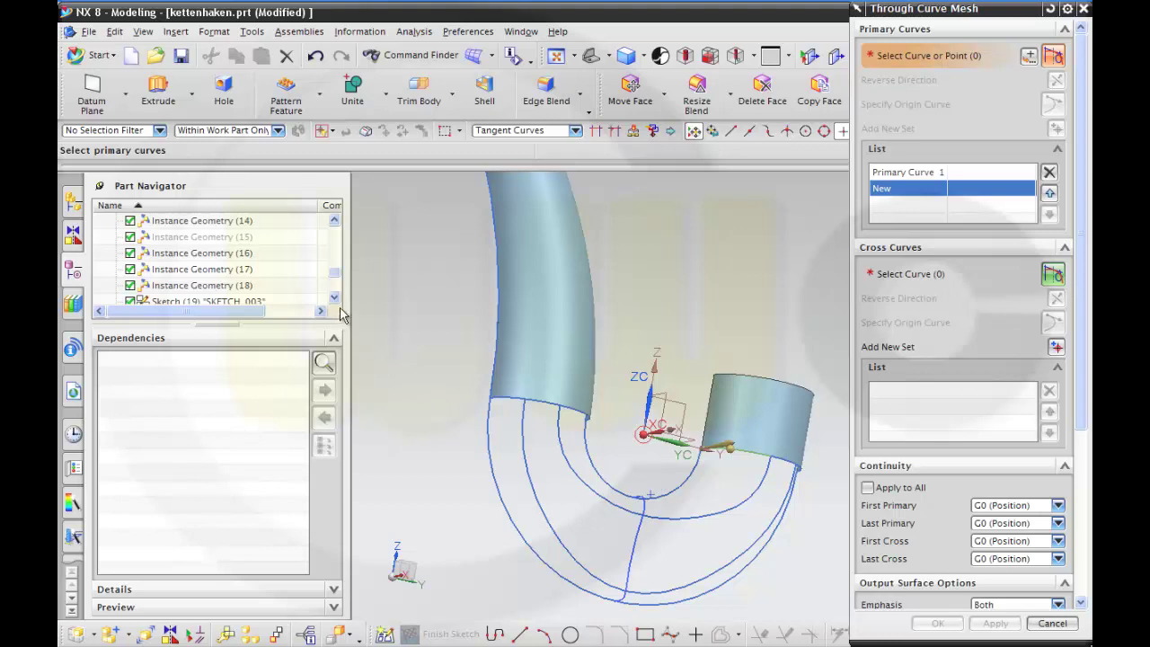
pyautogui.scroll(-2, 276, 294)
pyautogui.click(232, 289)
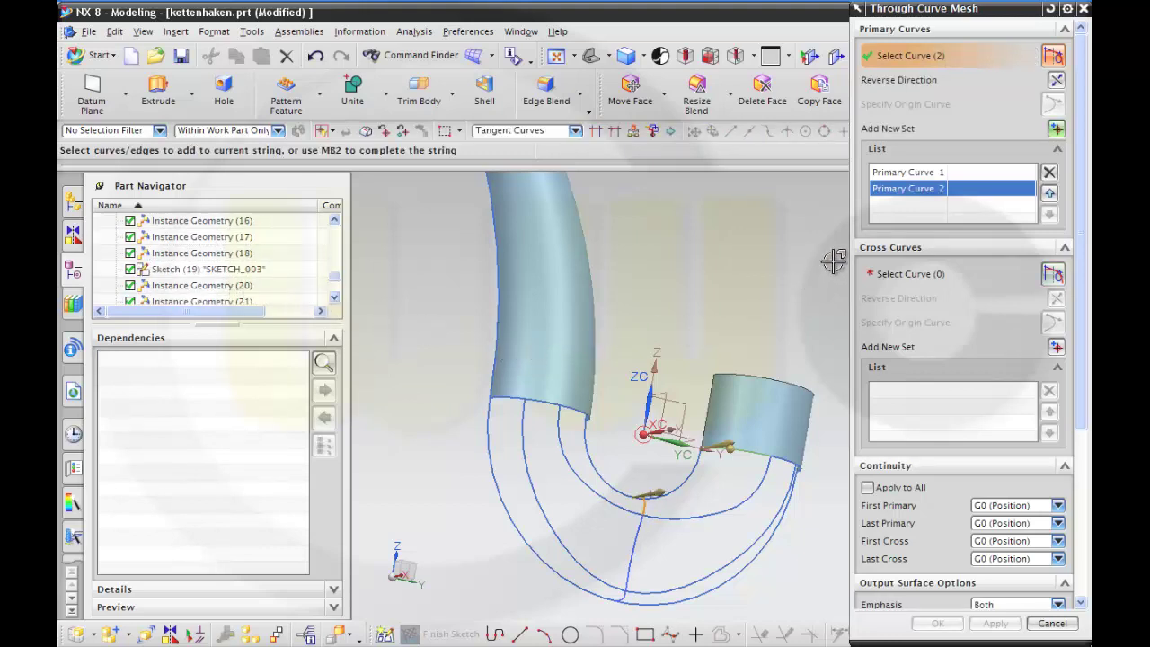
pyautogui.click(1056, 130)
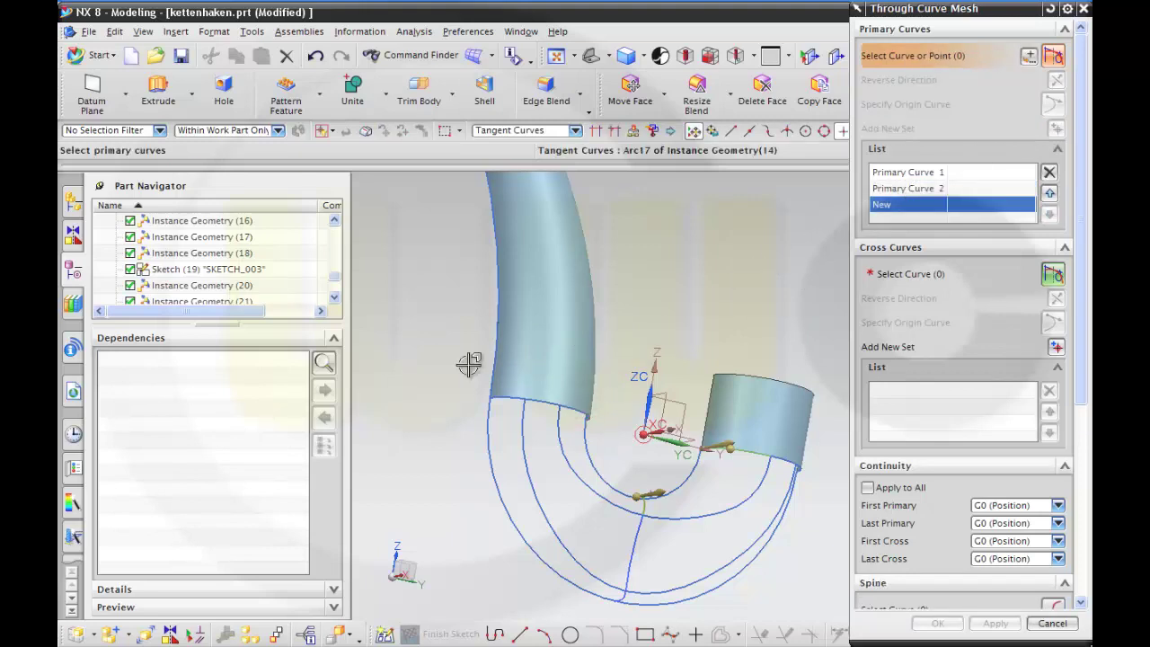
pyautogui.scroll(2, 337, 230)
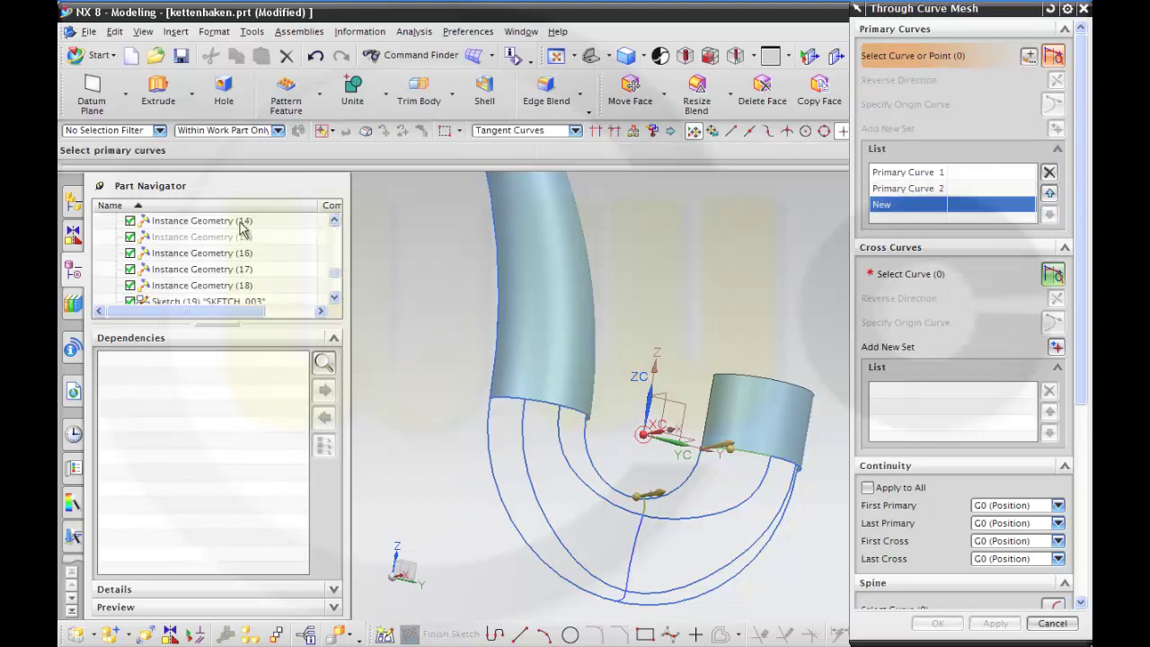
pyautogui.click(241, 231)
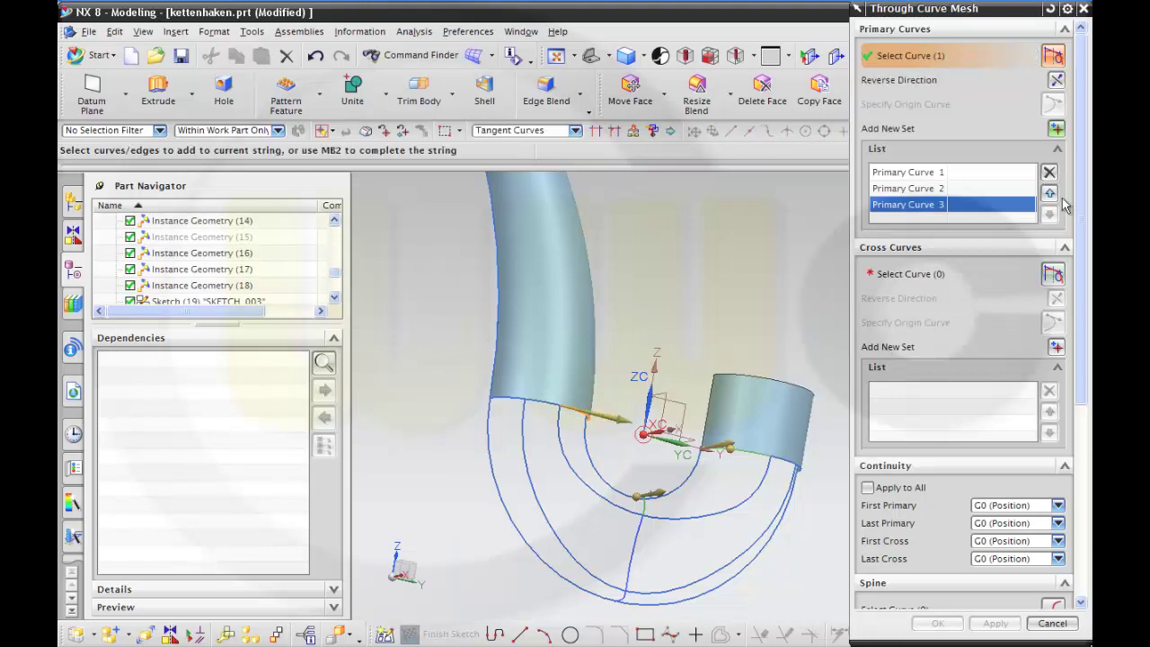
# - Define the bend curve next to the innermost one as the first cross curve and the innermost bend curve as the second
pyautogui.moveTo(732, 269); pyautogui.dragTo(693, 297, button='middle')
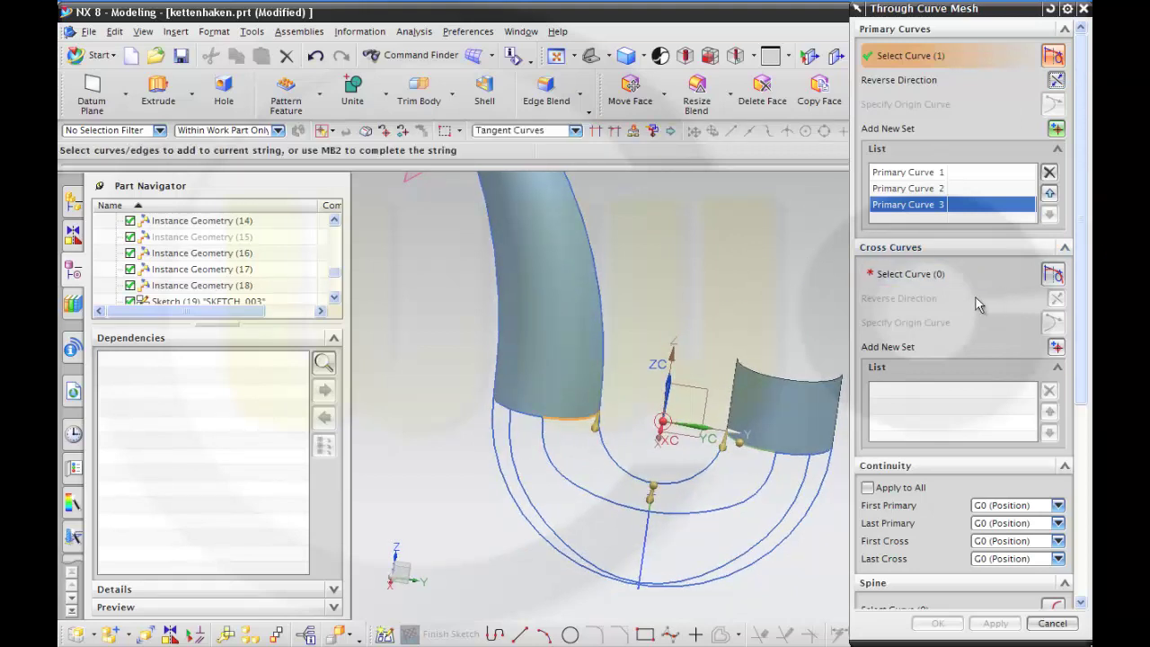
pyautogui.click(929, 277)
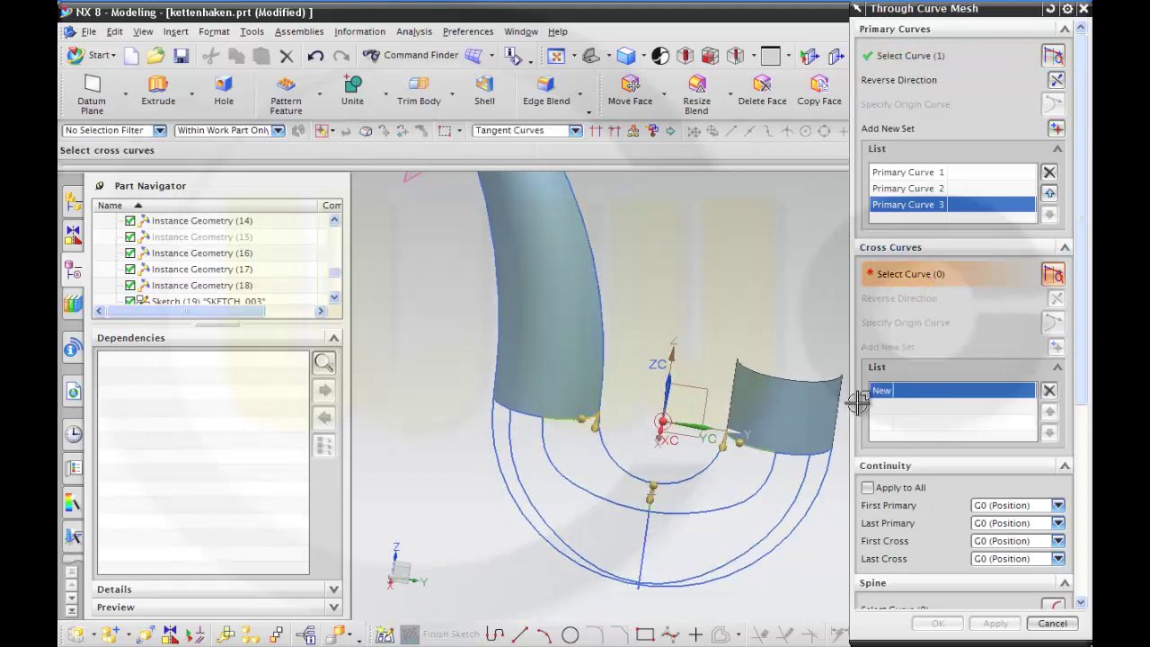
pyautogui.click(747, 500)
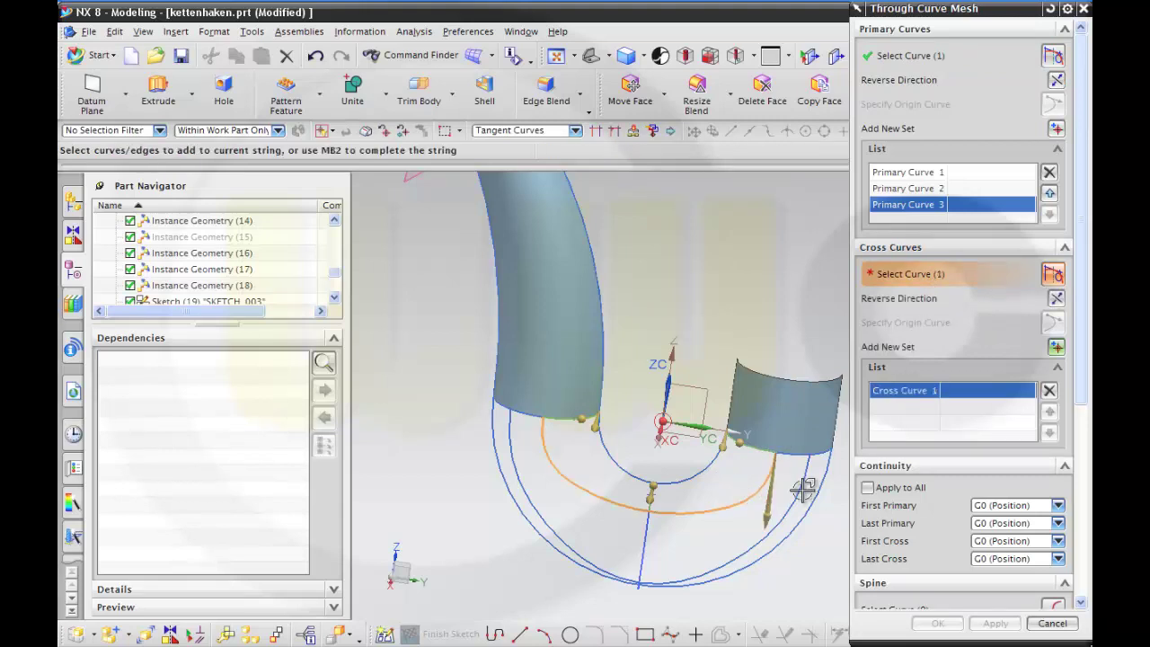
pyautogui.click(1056, 349)
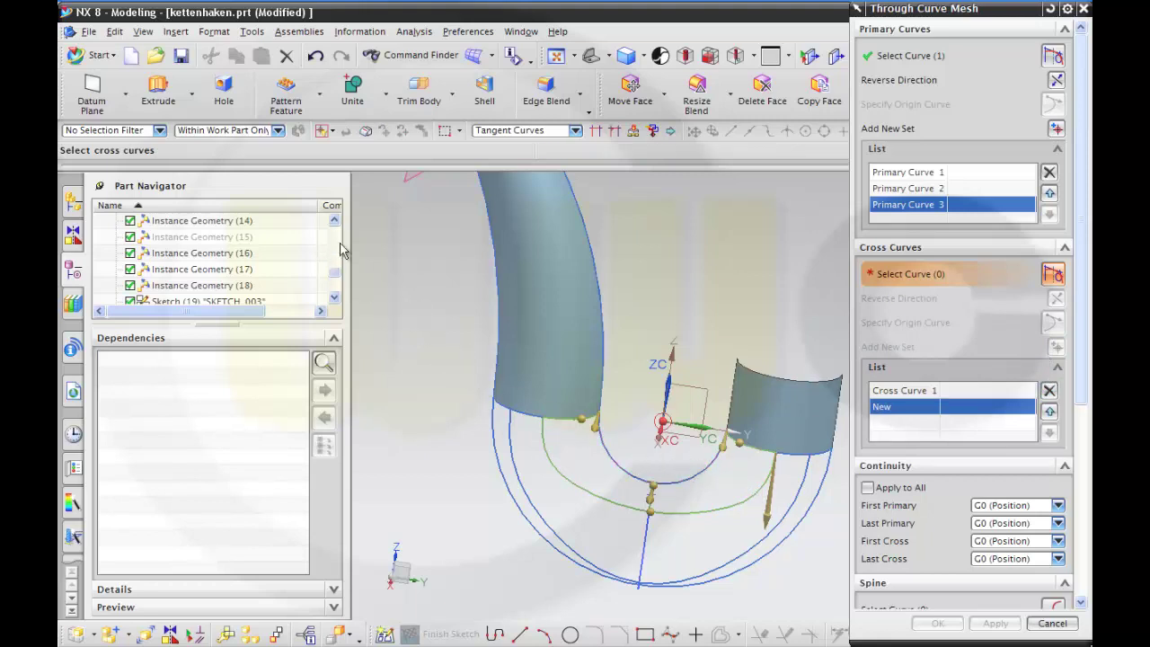
pyautogui.scroll(2, 333, 227)
pyautogui.scroll(1, 332, 226)
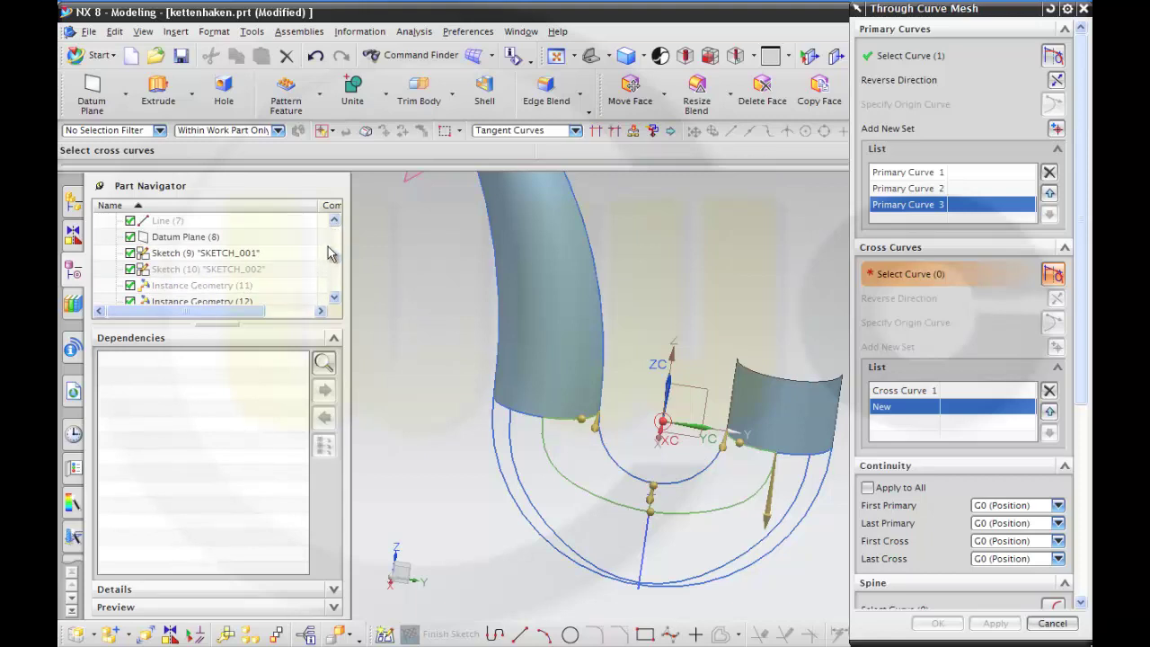
pyautogui.scroll(2, 334, 230)
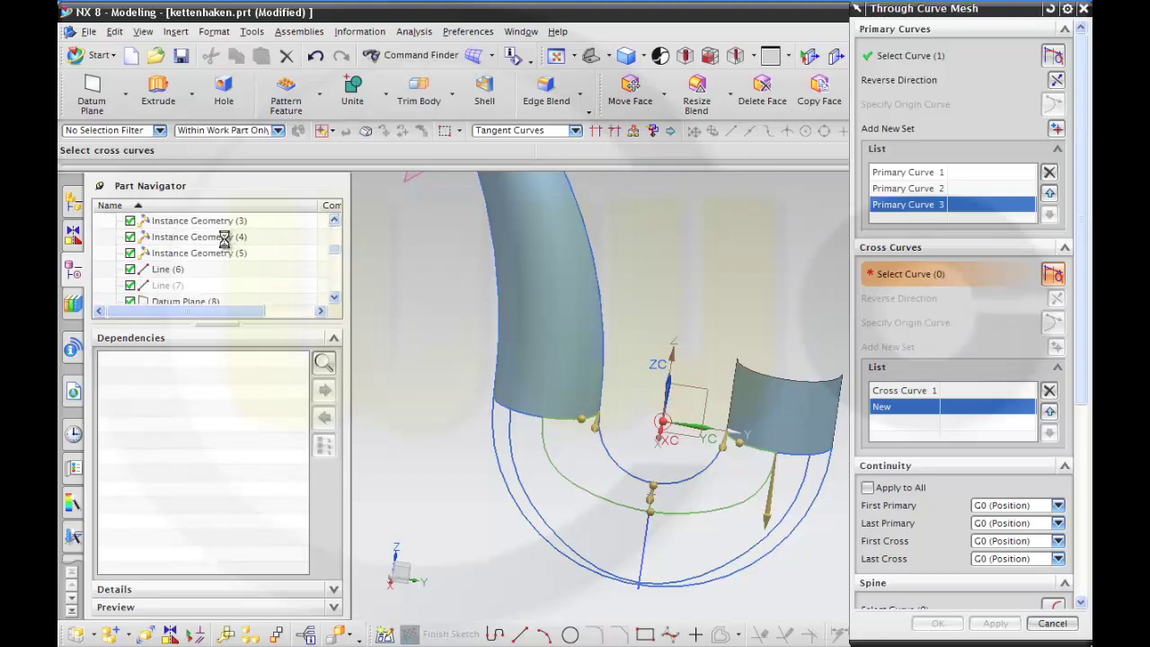
pyautogui.moveTo(680, 331); pyautogui.dragTo(687, 325, button='middle')
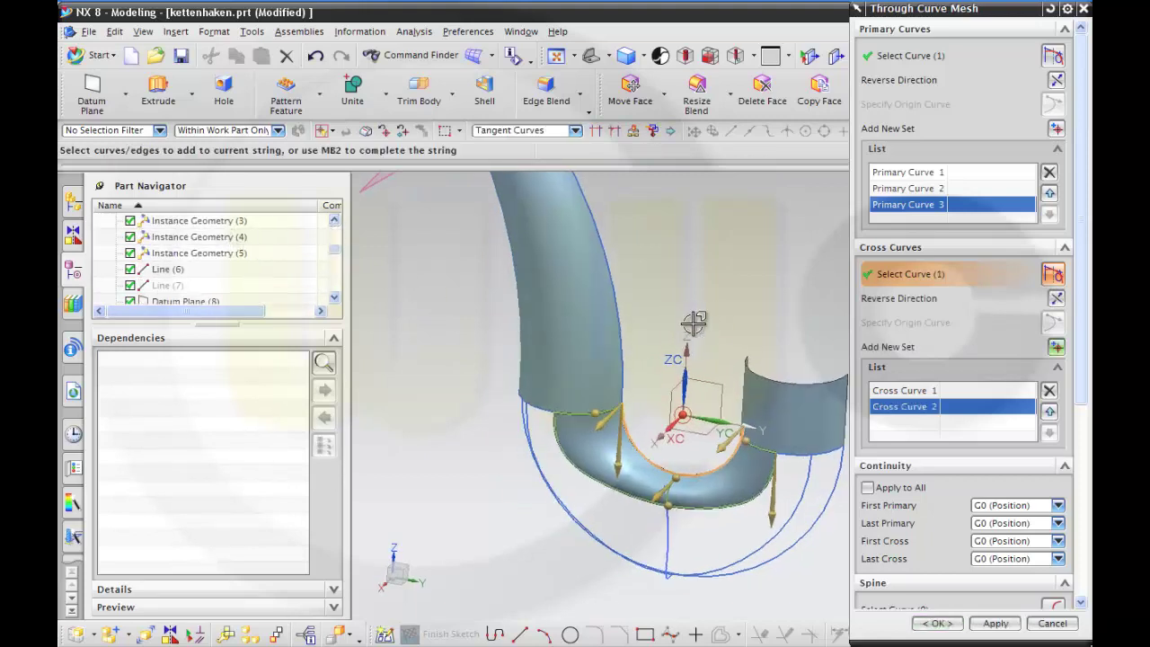
# - Make the inner bend mesh G1 (Tangent) to the extruded tip sheet at the first primary curve
pyautogui.click(1058, 505)
pyautogui.click(1002, 533)
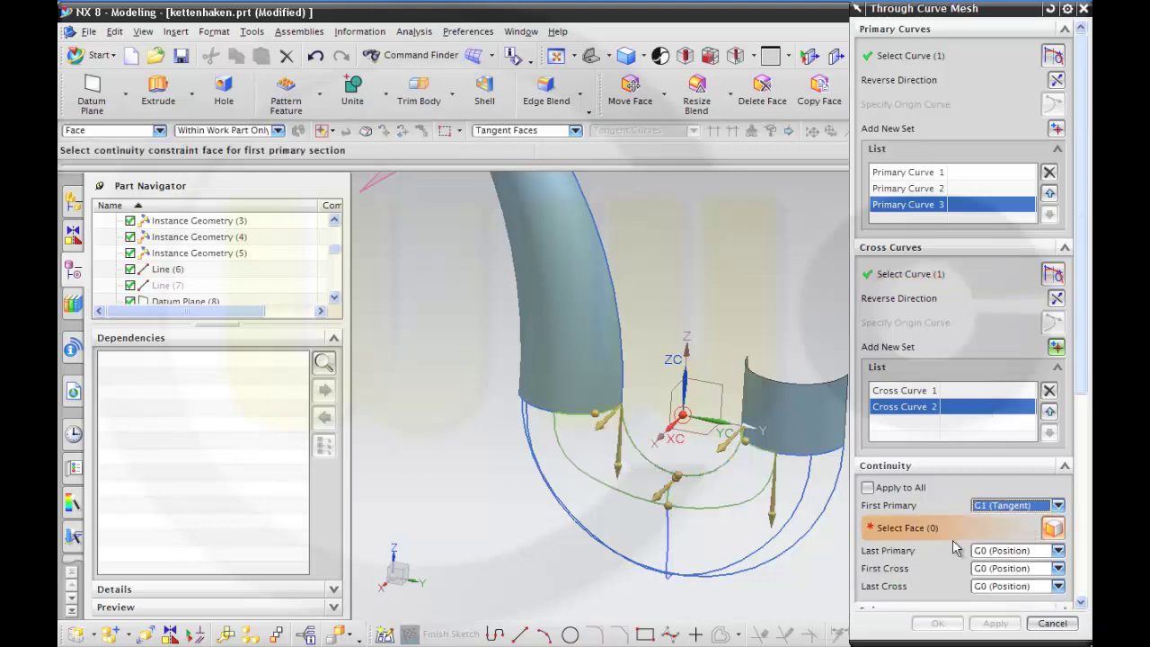
pyautogui.click(792, 420)
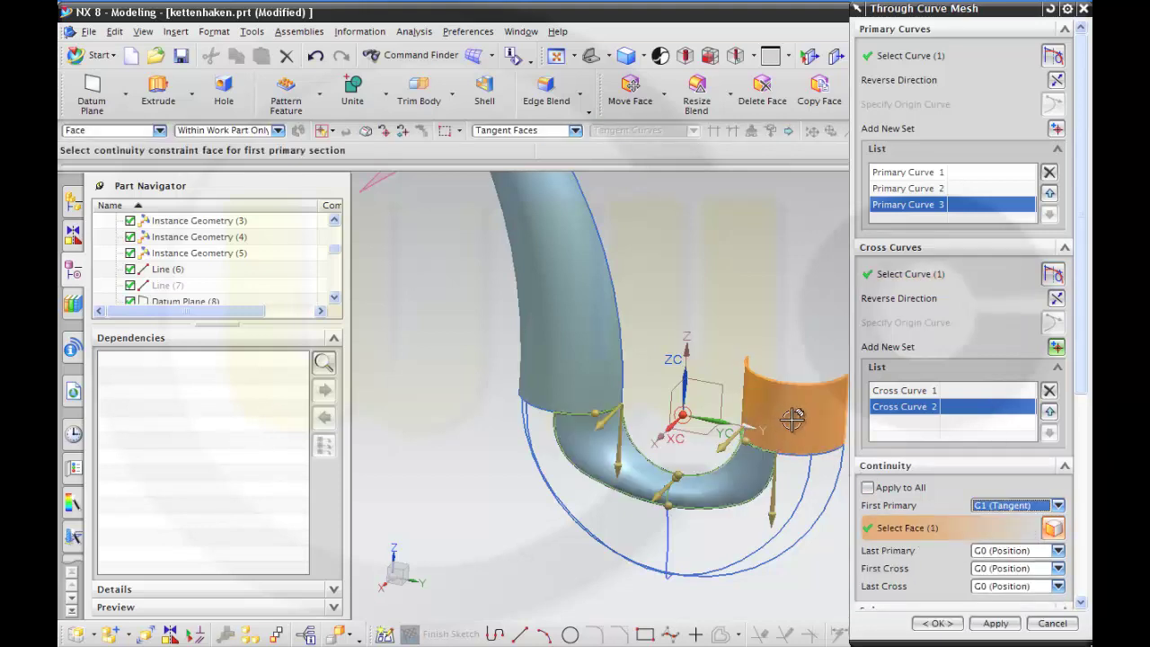
# - Try G1 (Tangent) continuity with the shank face at the last primary curve, and set it back to G0 (Position)
pyautogui.click(1059, 550)
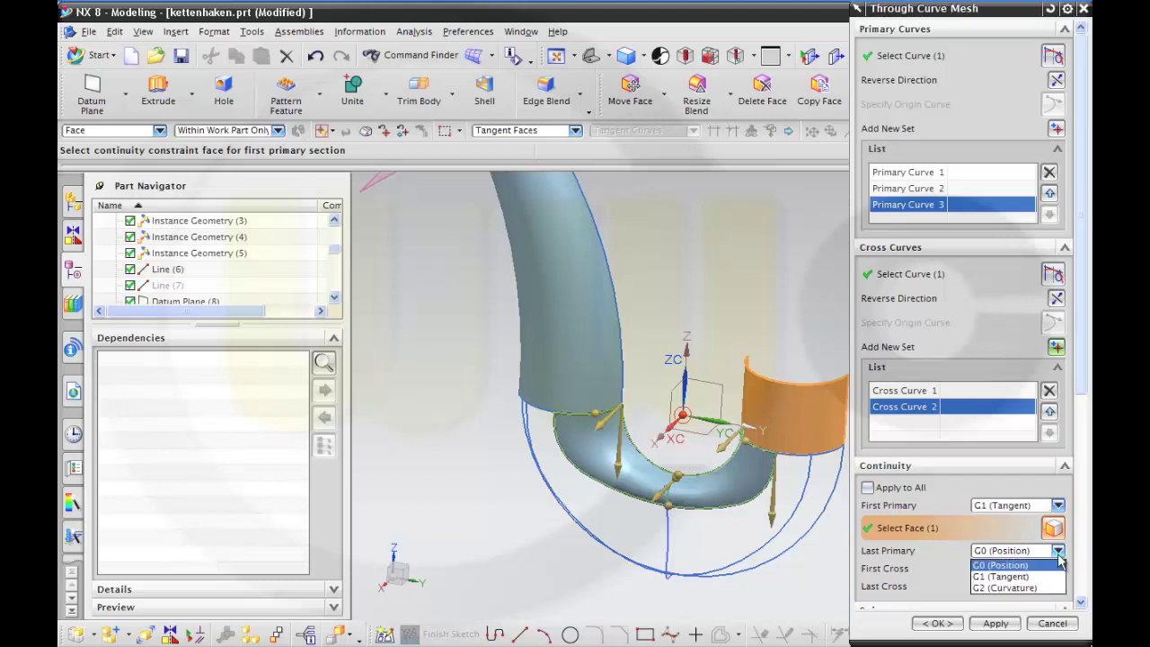
pyautogui.click(1042, 576)
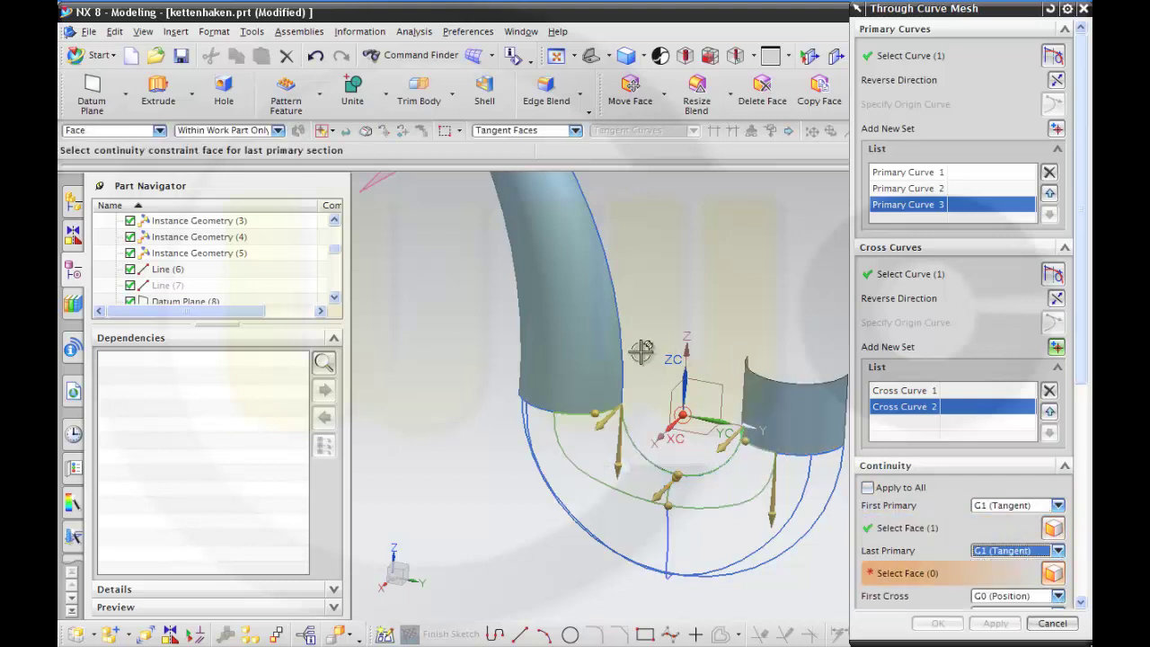
pyautogui.click(587, 348)
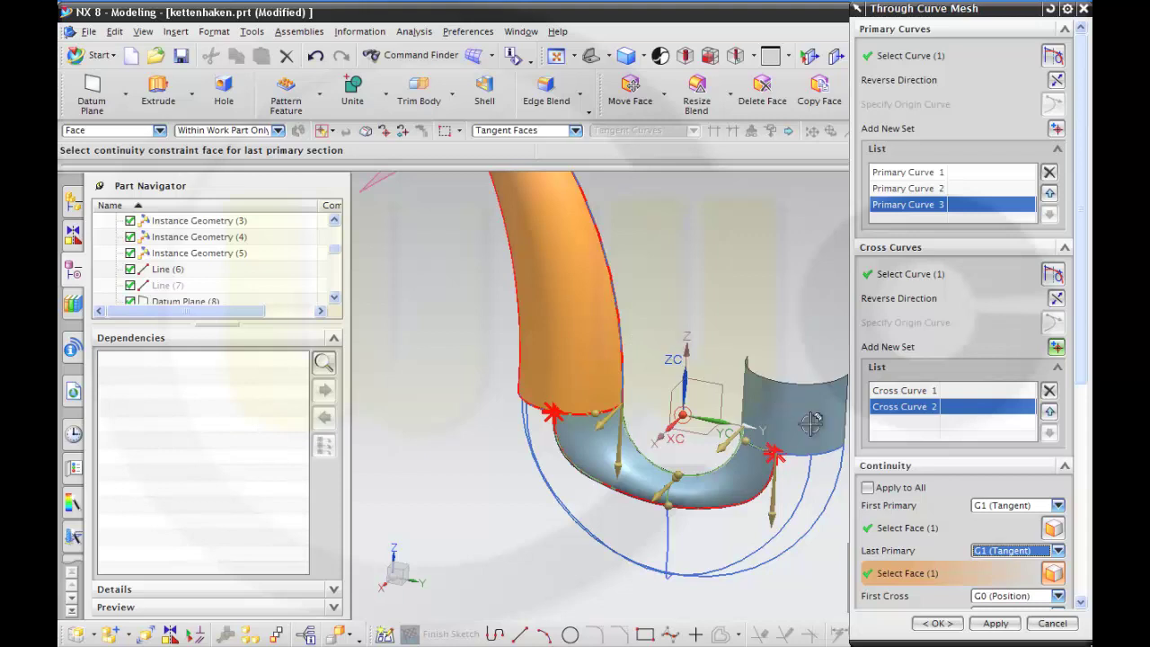
pyautogui.click(1058, 554)
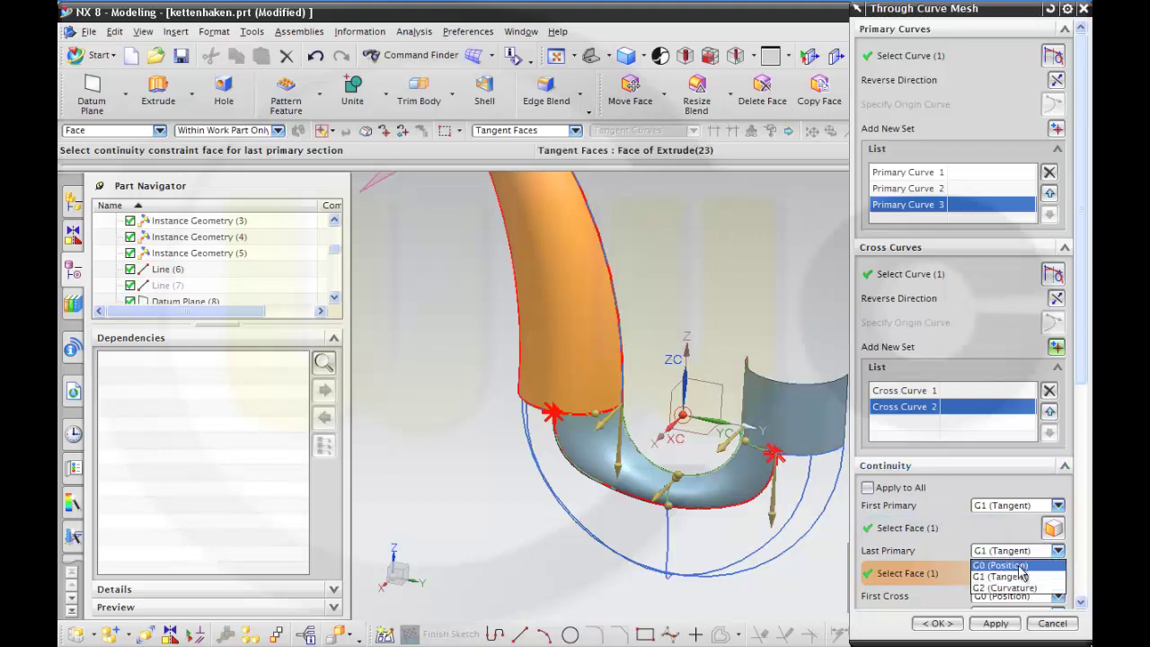
pyautogui.click(1016, 564)
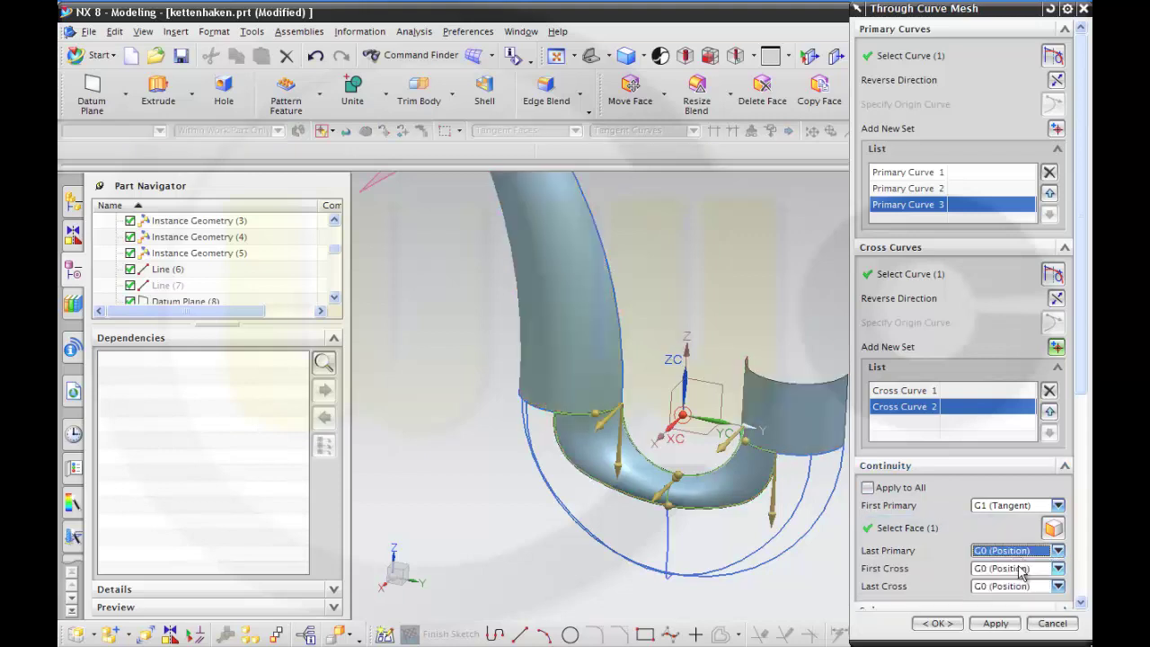
# - Create the inner bend surface from the defined curve mesh and inspect how it joins the shank and tip
pyautogui.click(937, 624)
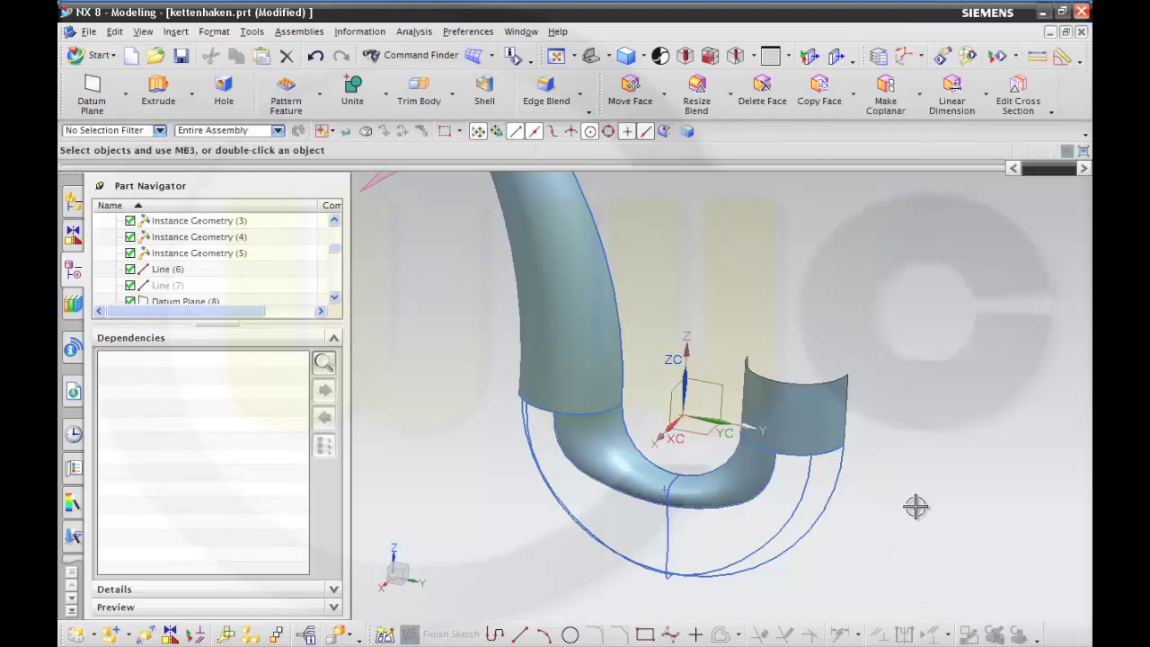
pyautogui.moveTo(916, 507)
pyautogui.mouseDown(button='middle')
pyautogui.moveTo(901, 491)
pyautogui.moveTo(971, 477)
pyautogui.moveTo(932, 496)
pyautogui.moveTo(916, 519)
pyautogui.moveTo(904, 487)
pyautogui.mouseUp(button='middle')
pyautogui.scroll(-1, 632, 296)
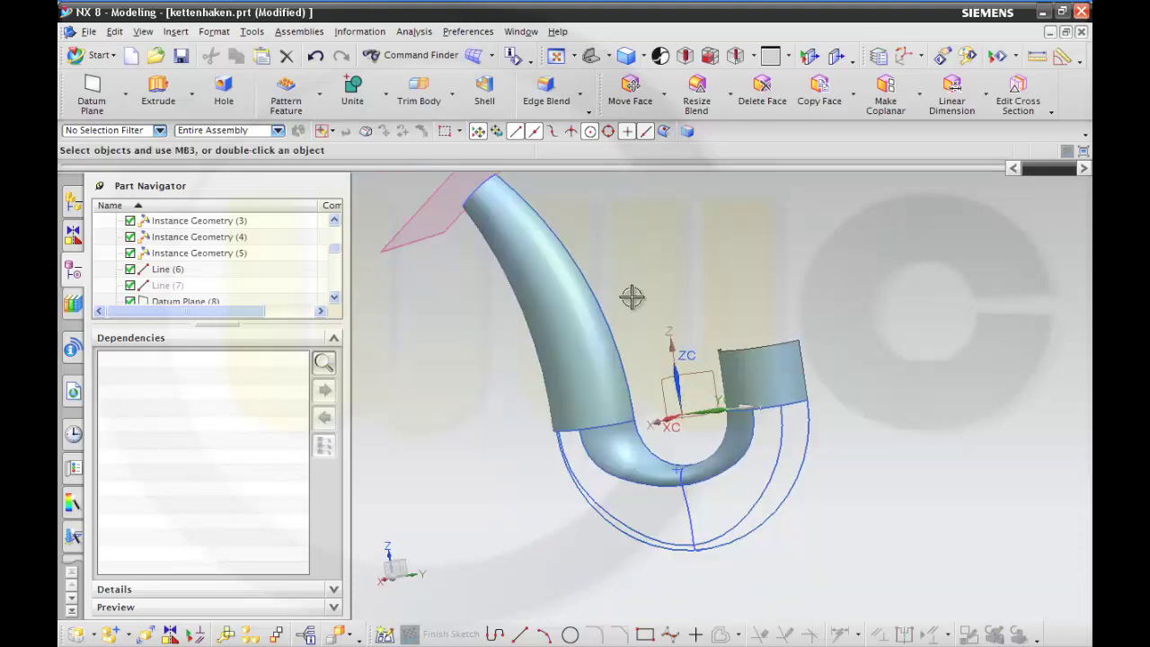
pyautogui.moveTo(634, 287); pyautogui.dragTo(658, 288, button='middle')
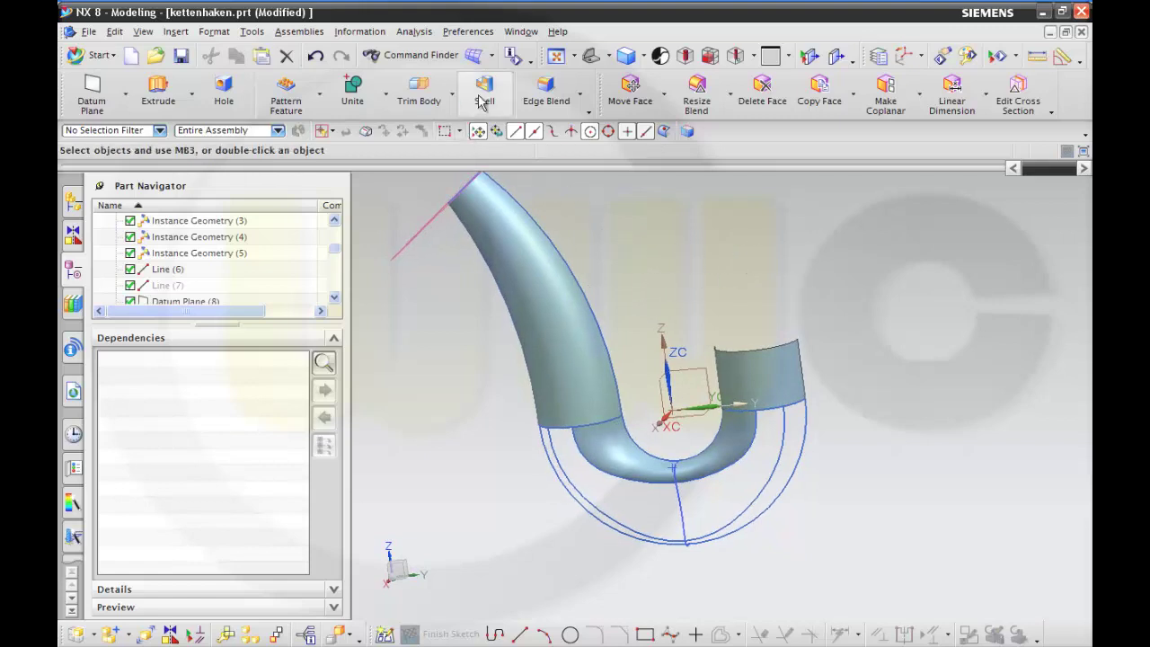
pyautogui.click(476, 55)
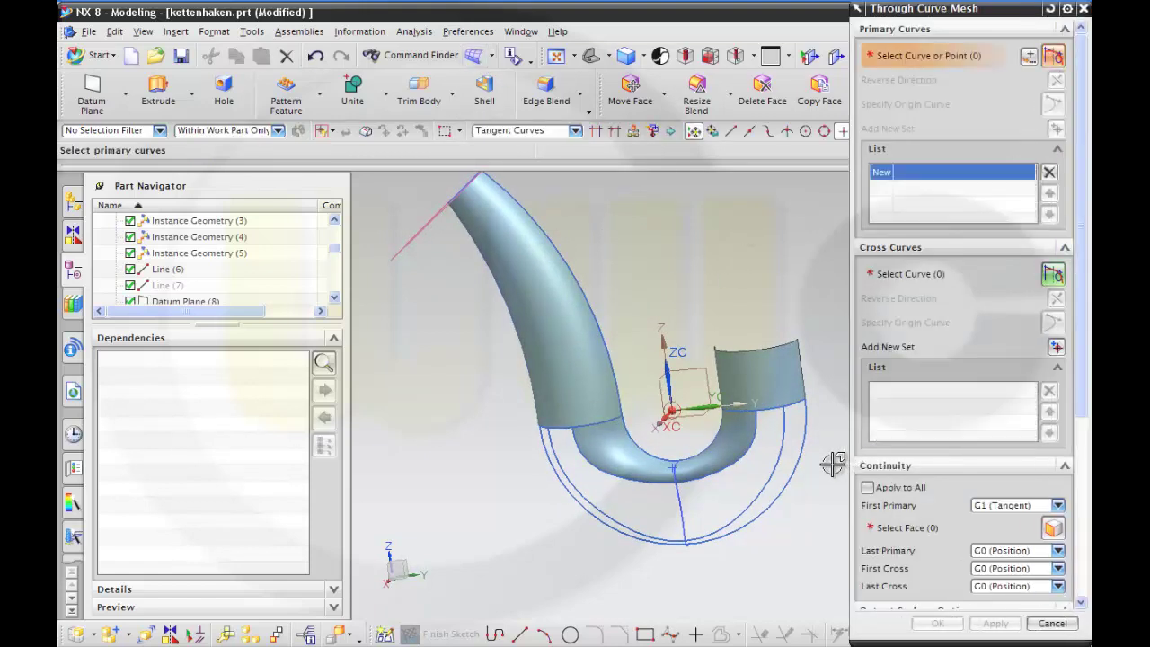
pyautogui.moveTo(829, 462); pyautogui.dragTo(797, 405, button='middle')
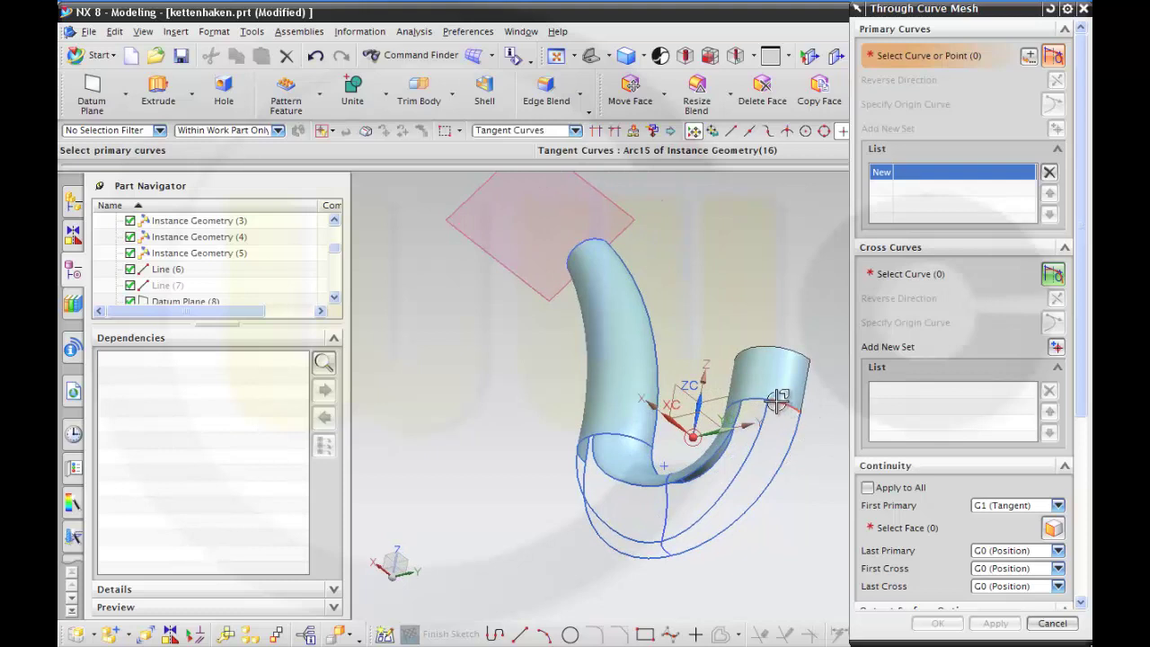
pyautogui.scroll(3, 794, 429)
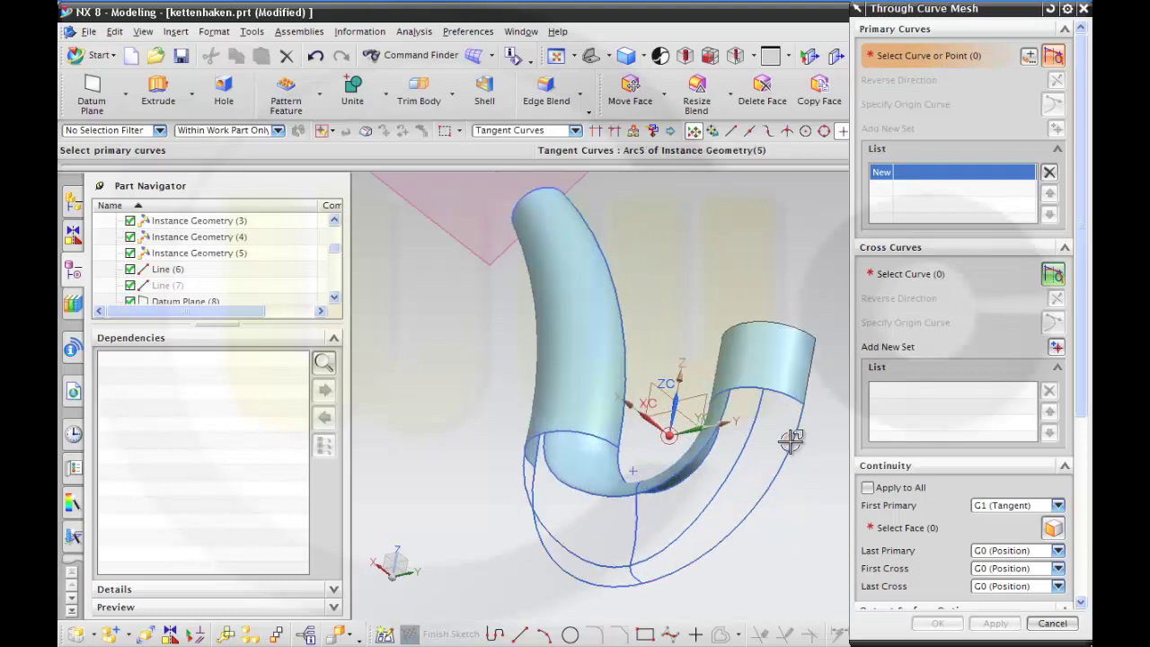
pyautogui.moveTo(788, 402); pyautogui.dragTo(786, 405, button='middle')
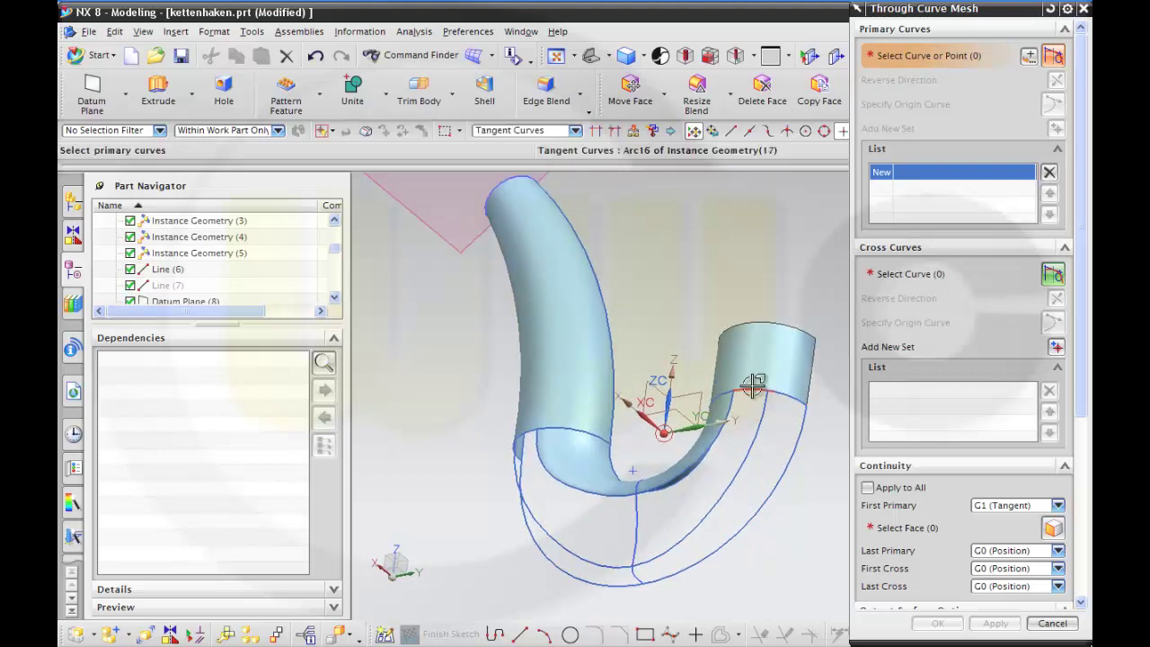
pyautogui.scroll(3, 757, 383)
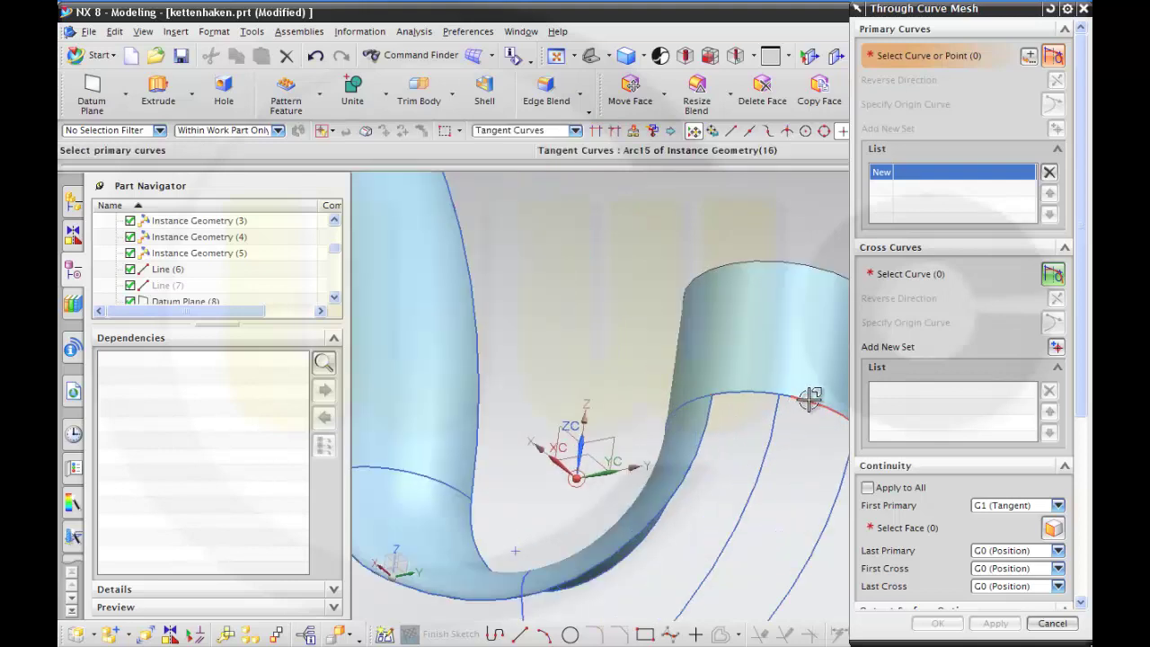
pyautogui.scroll(-2, 752, 393)
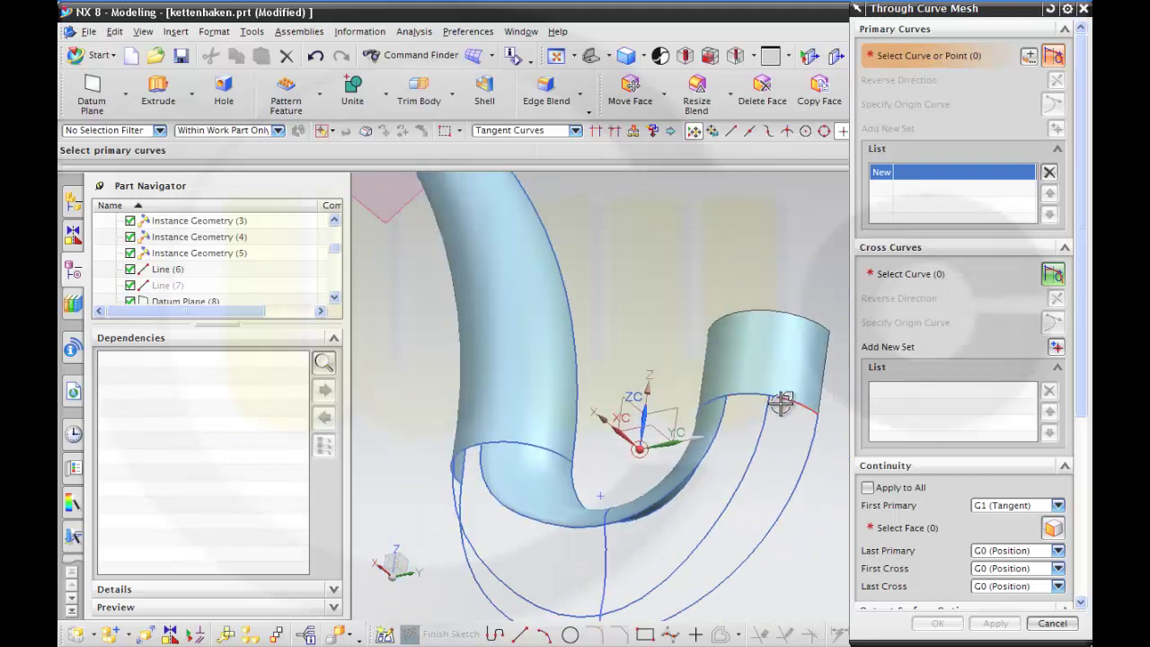
pyautogui.click(1049, 623)
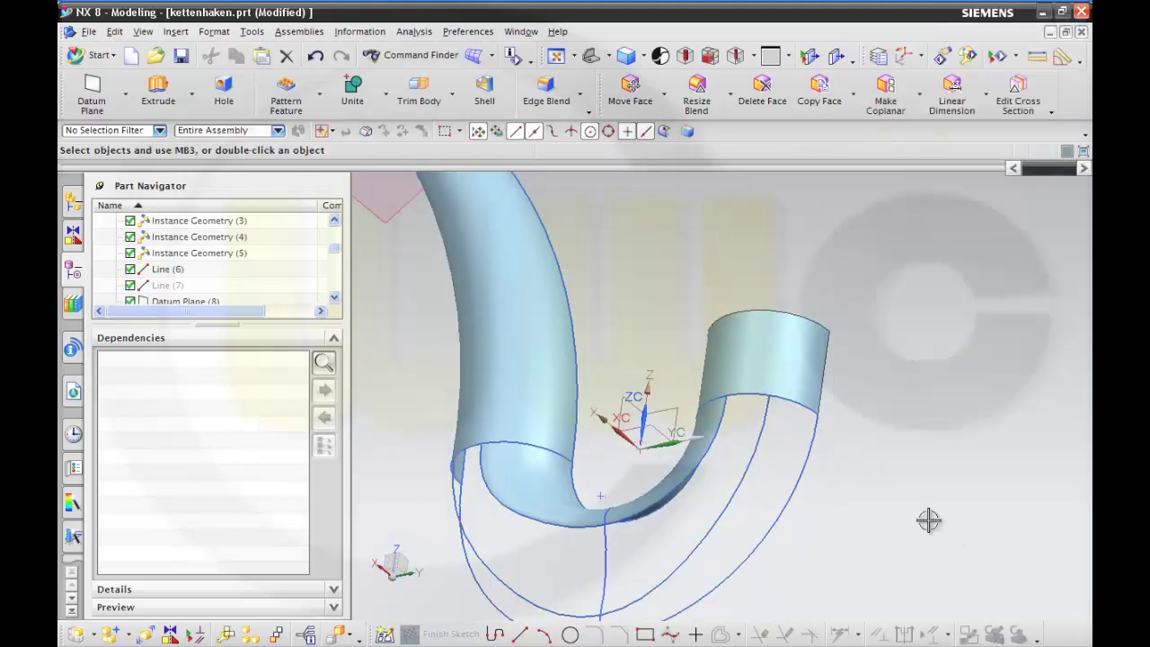
# - Replace the middle bend spline's tip-side point with one at the end point of Arc15 of Instance Geometry (16)
pyautogui.doubleClick(766, 422)
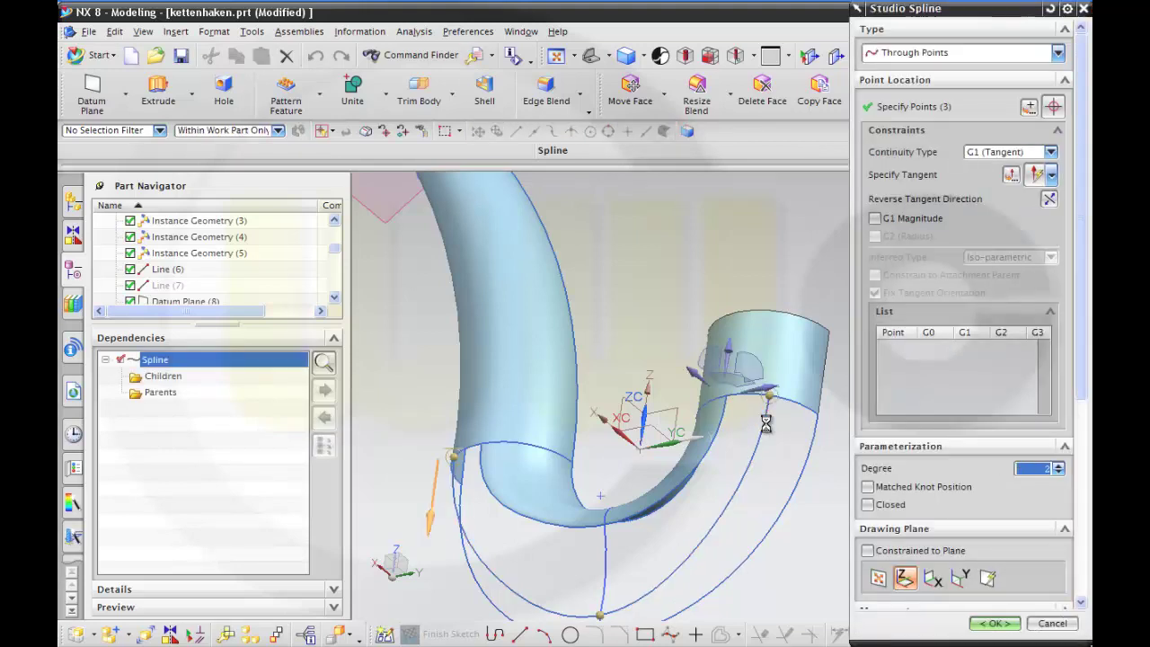
pyautogui.rightClick(780, 406)
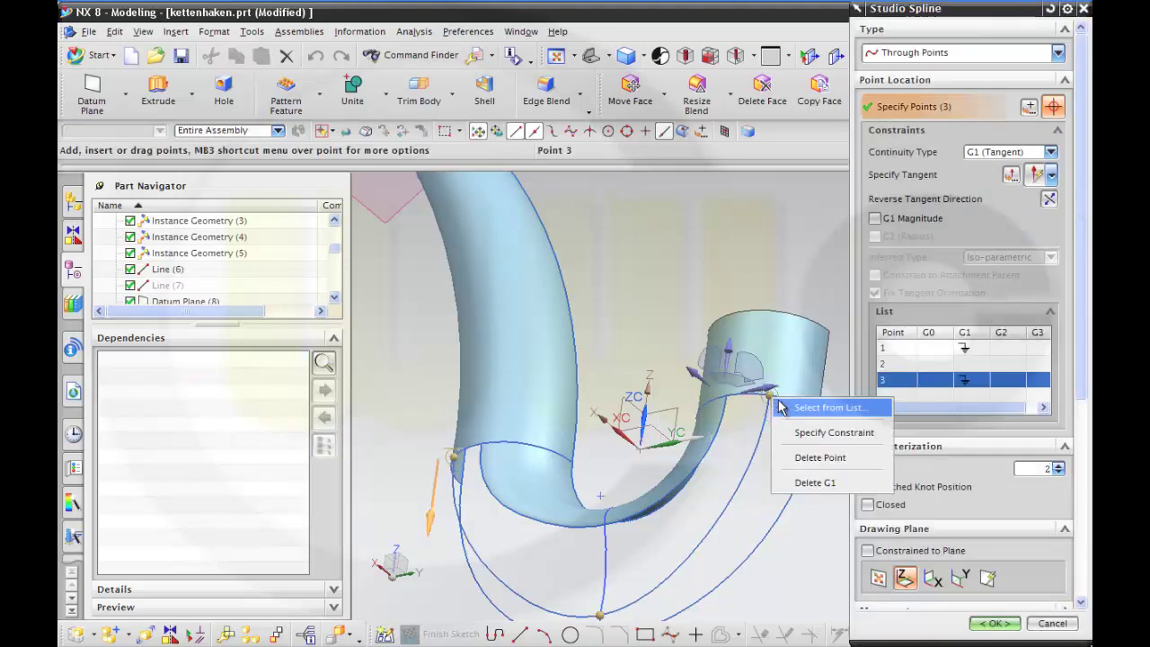
pyautogui.click(809, 458)
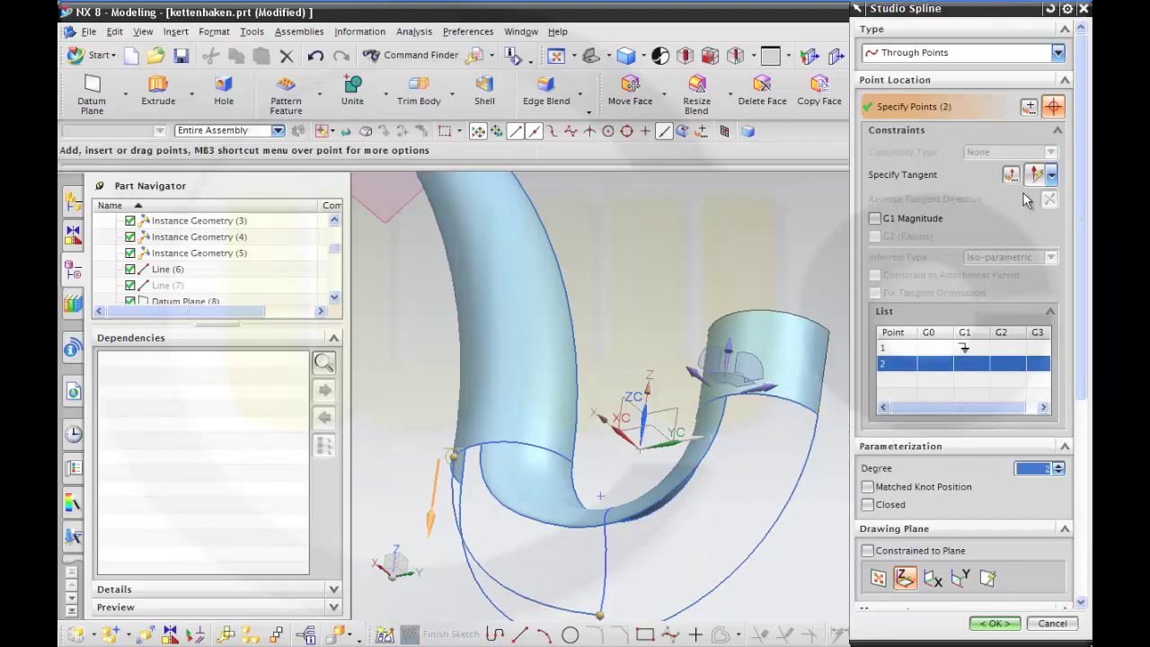
pyautogui.click(1029, 107)
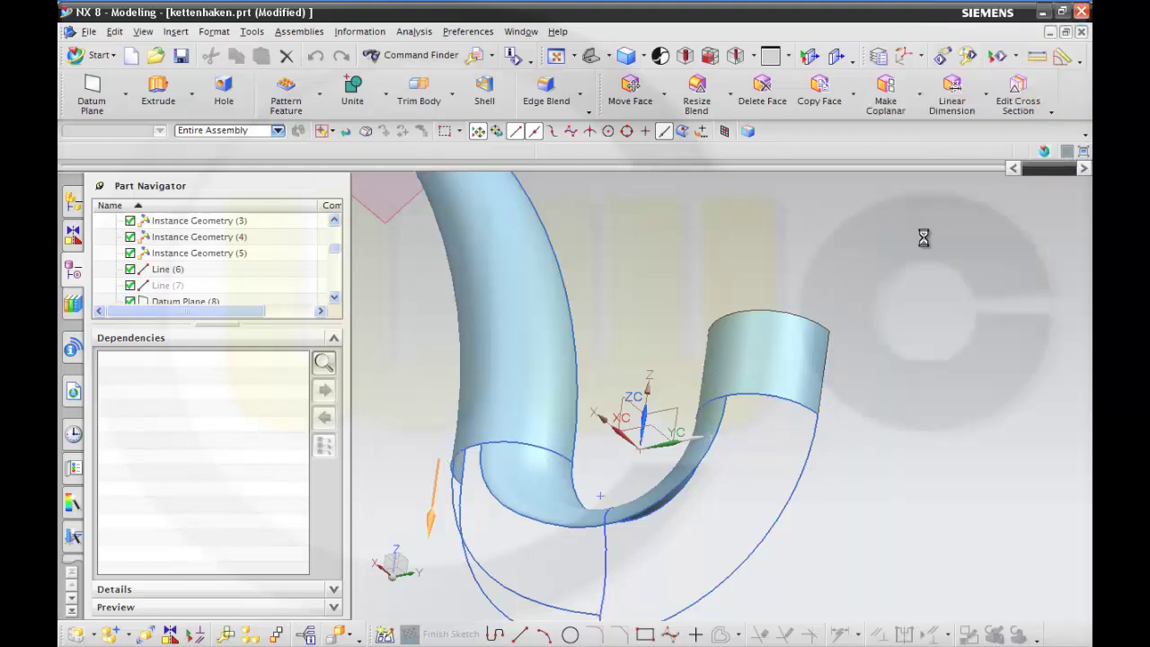
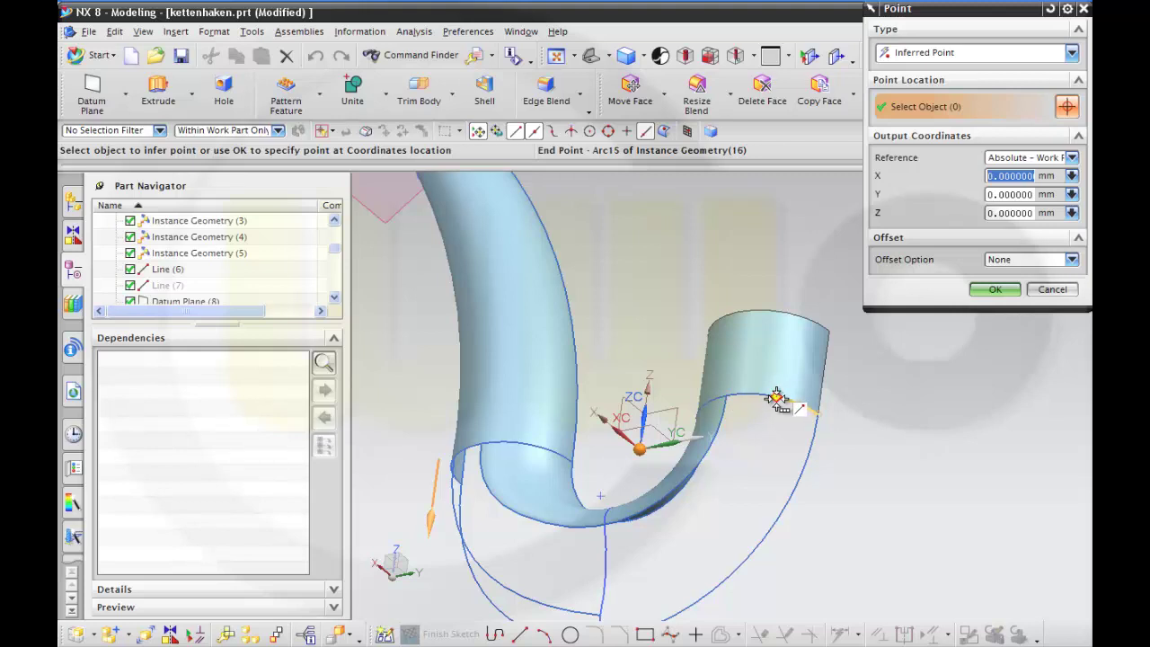
pyautogui.click(776, 398)
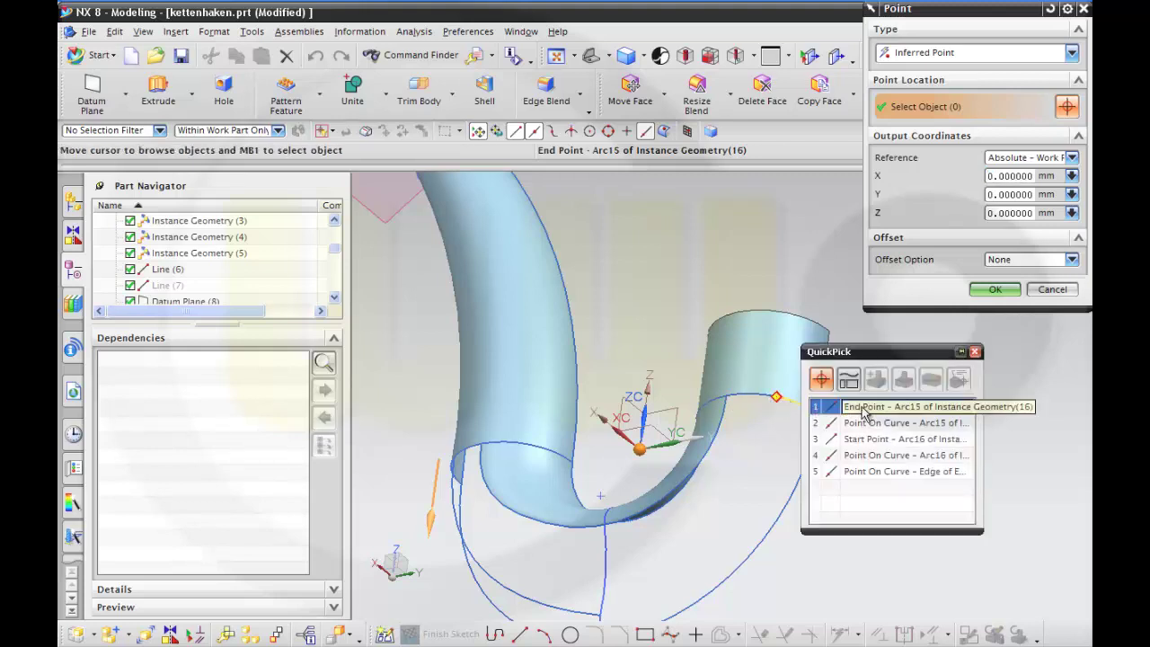
pyautogui.click(863, 410)
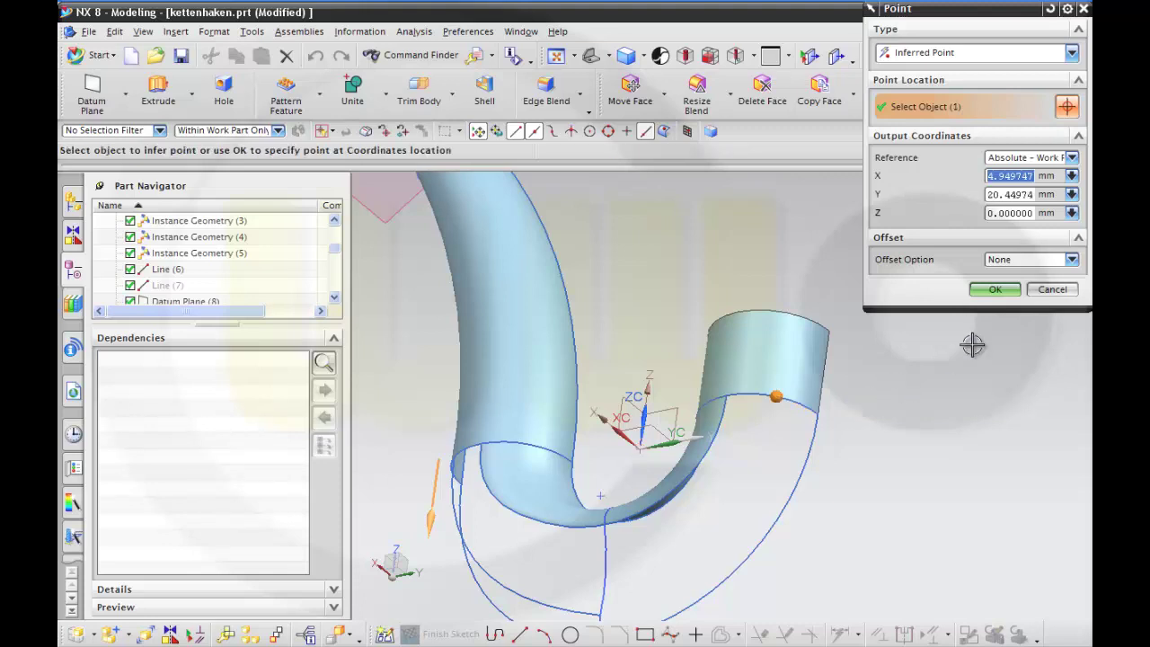
pyautogui.click(996, 291)
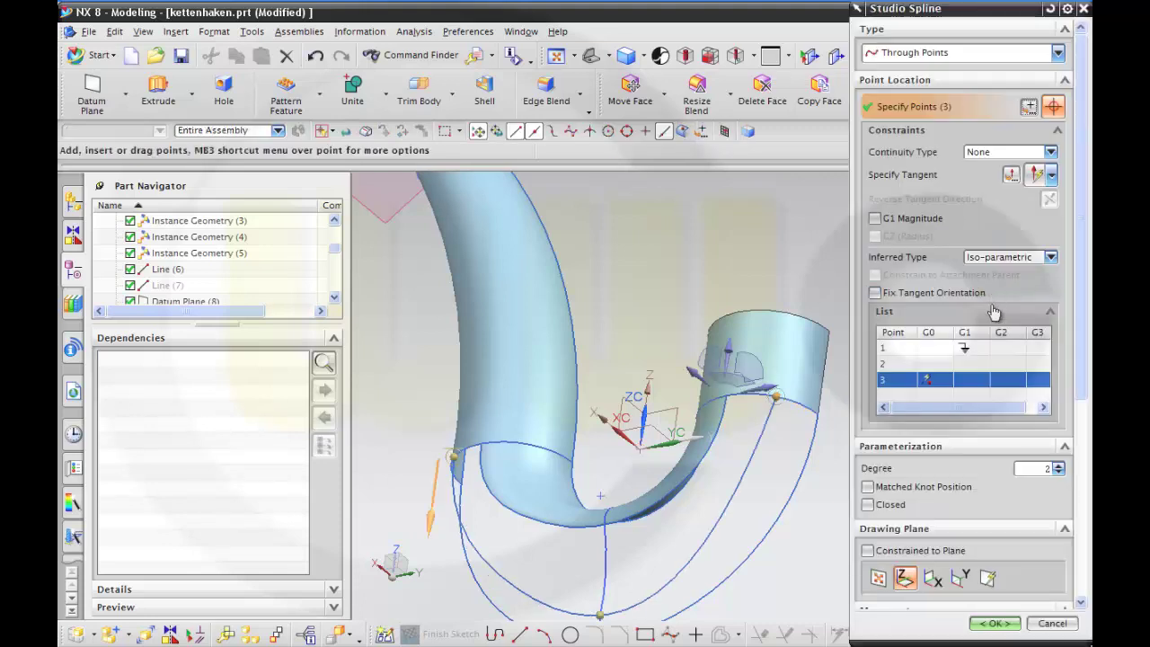
# - Constrain the bend spline's new tip-side point tangent to the ZC direction and finish editing the spline
pyautogui.click(1051, 174)
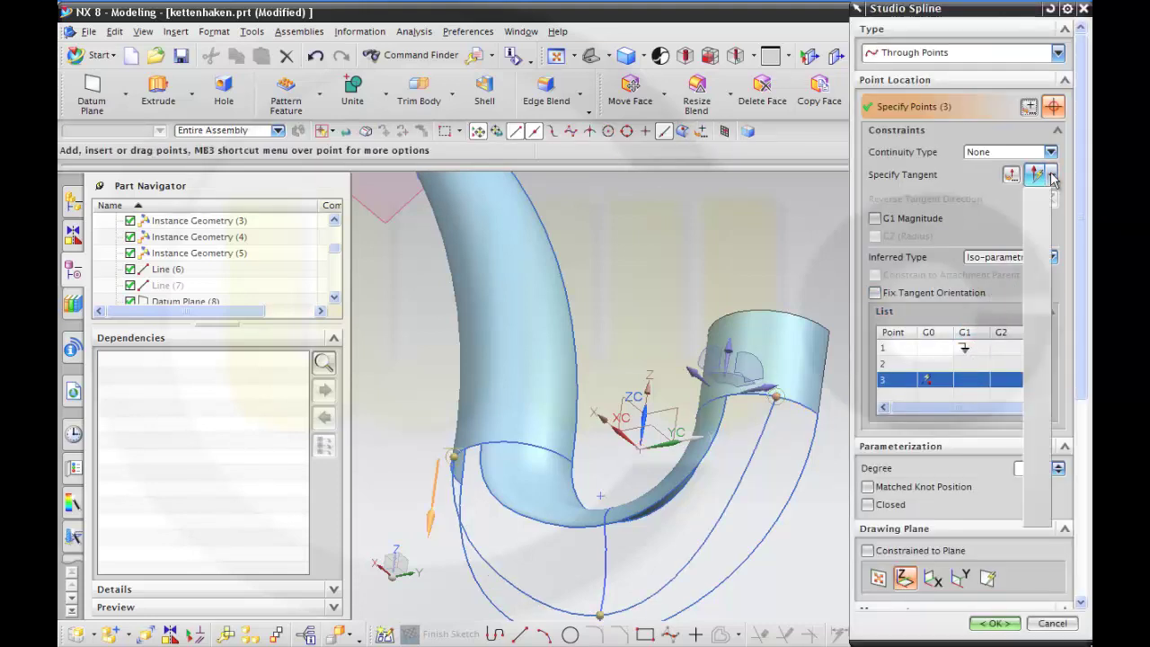
pyautogui.click(1035, 380)
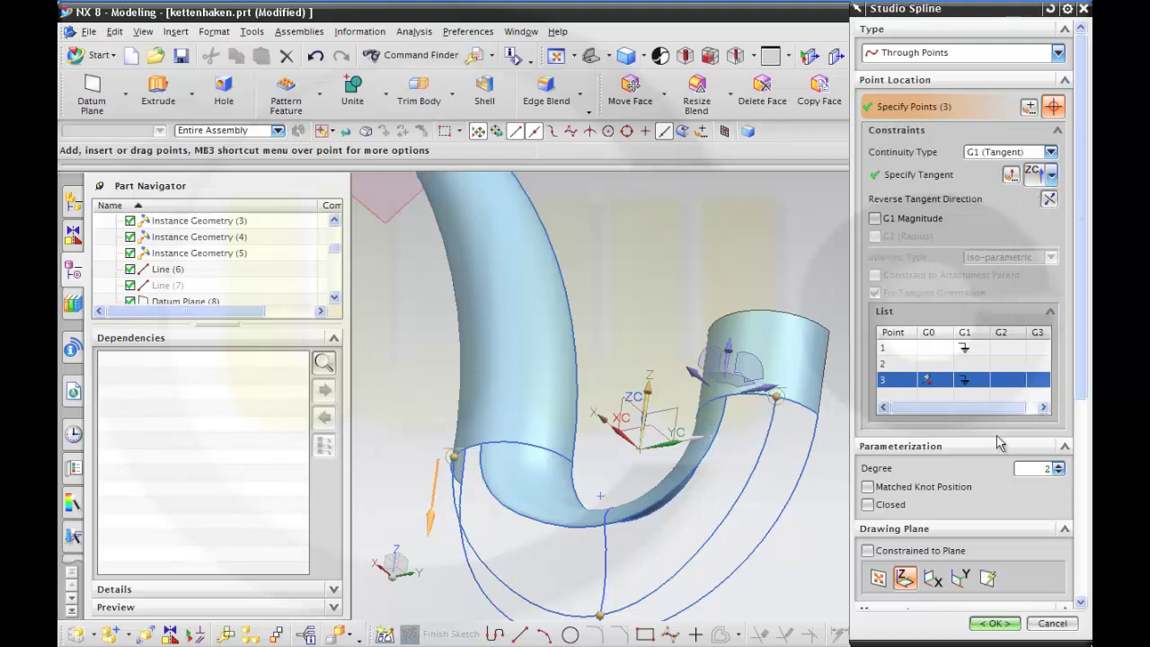
pyautogui.click(997, 625)
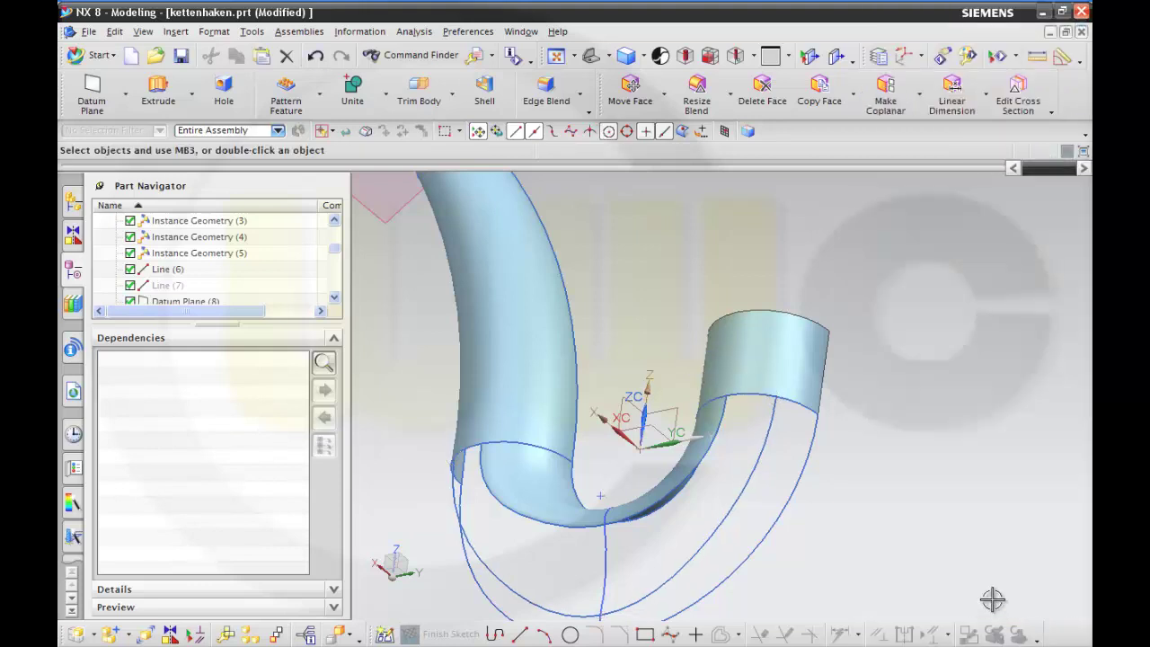
# - Start a Through Curve Mesh for the outer bend with the tip arc Instance Geometry (16) as its first primary curve
pyautogui.click(492, 56)
pyautogui.click(535, 98)
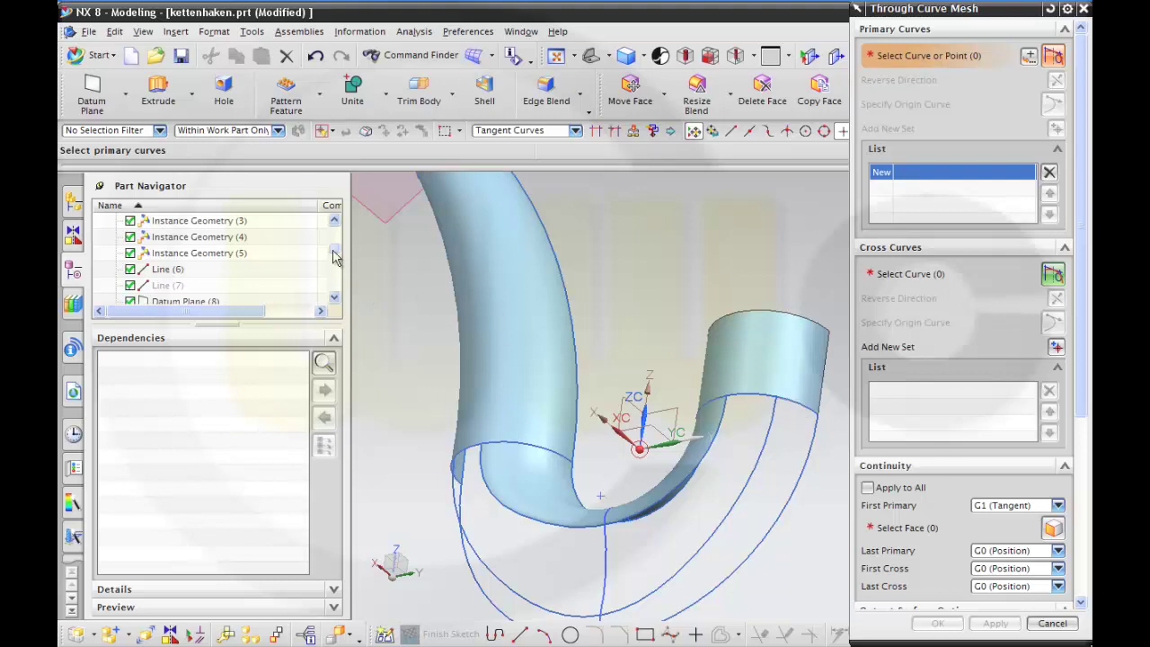
pyautogui.moveTo(333, 249); pyautogui.dragTo(329, 275)
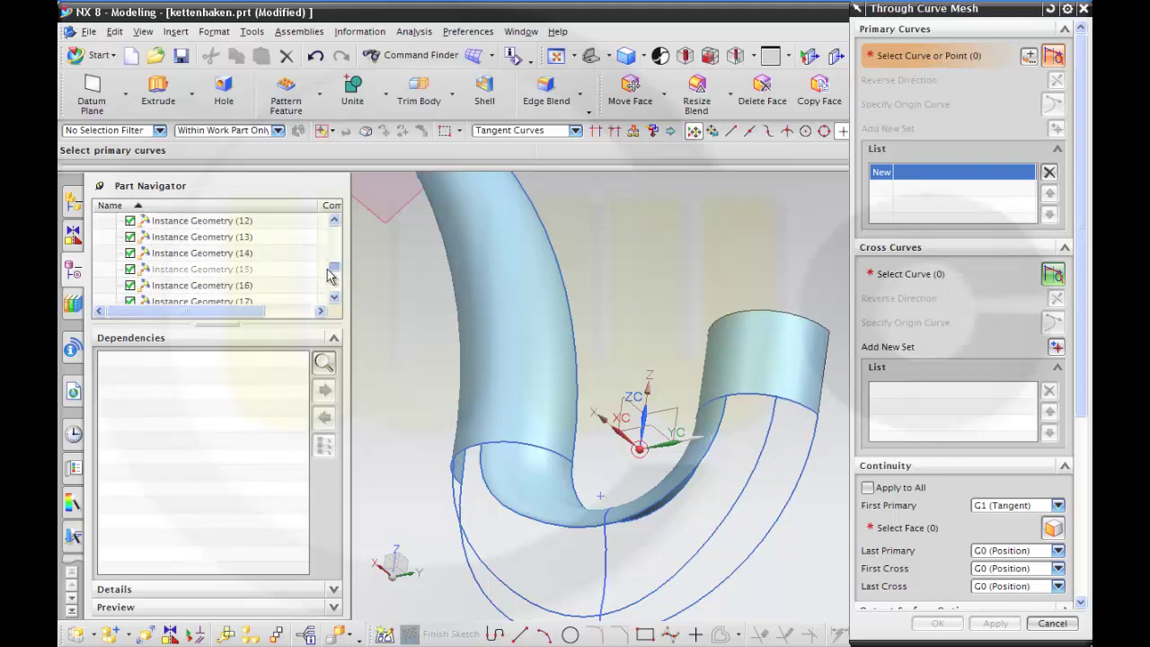
pyautogui.click(242, 286)
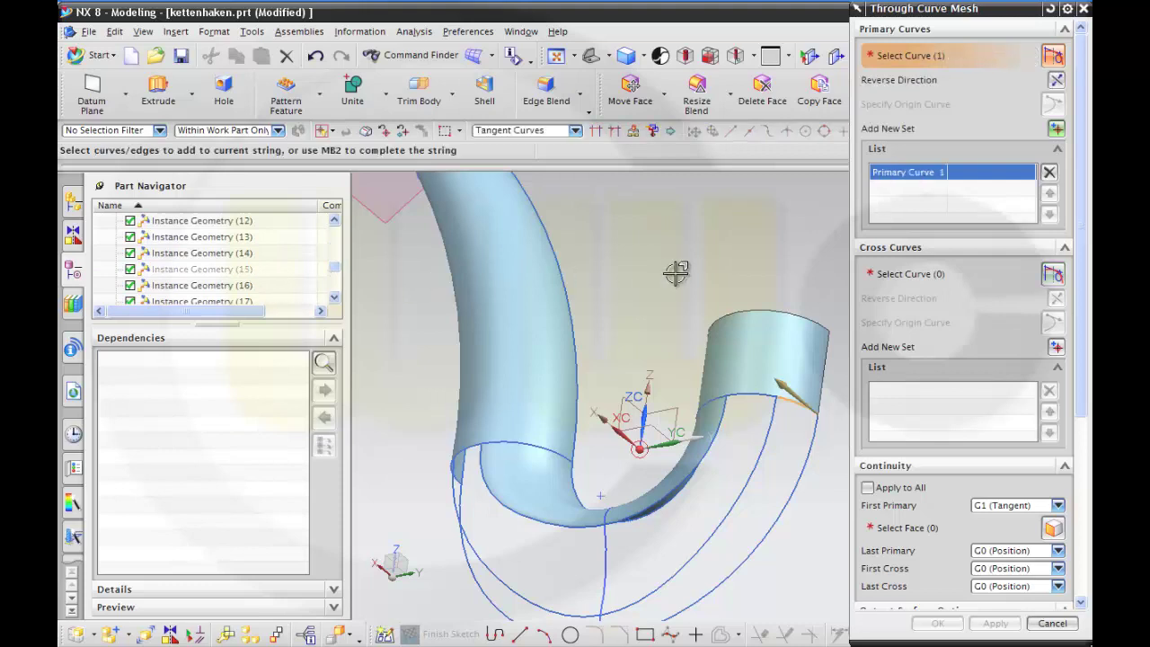
# - Add Instance Geometry (22), the outer arc at mid-bend, as the second primary curve
pyautogui.click(1055, 128)
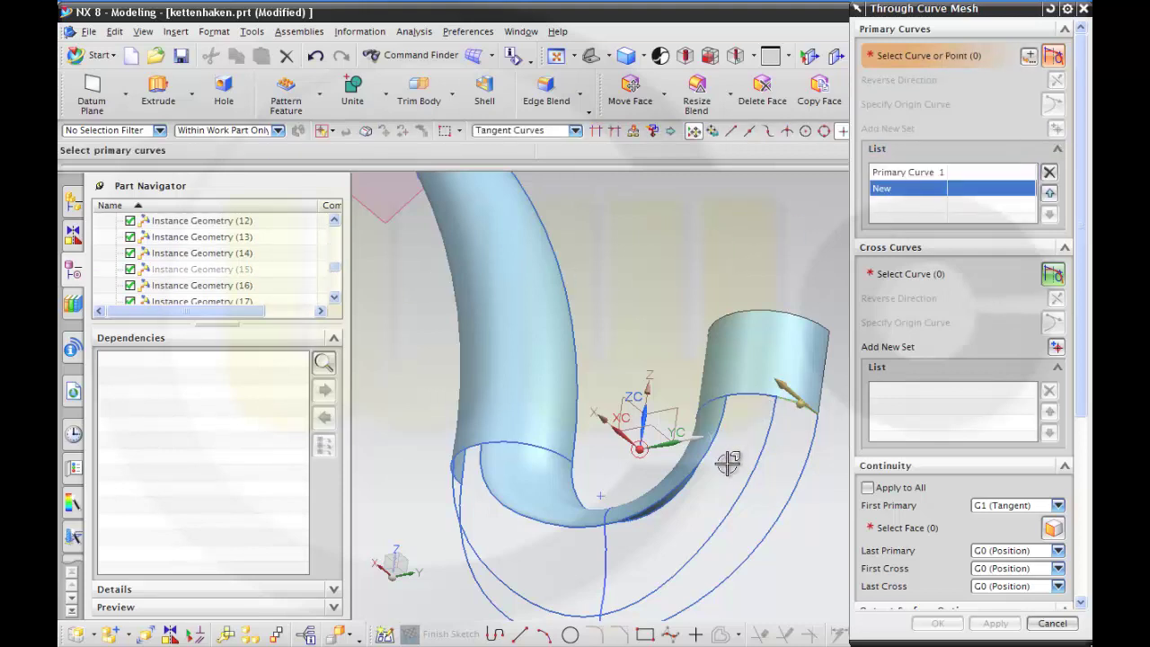
pyautogui.keyDown('shift'); pyautogui.moveTo(739, 531); pyautogui.dragTo(741, 434, button='middle'); pyautogui.keyUp('shift')
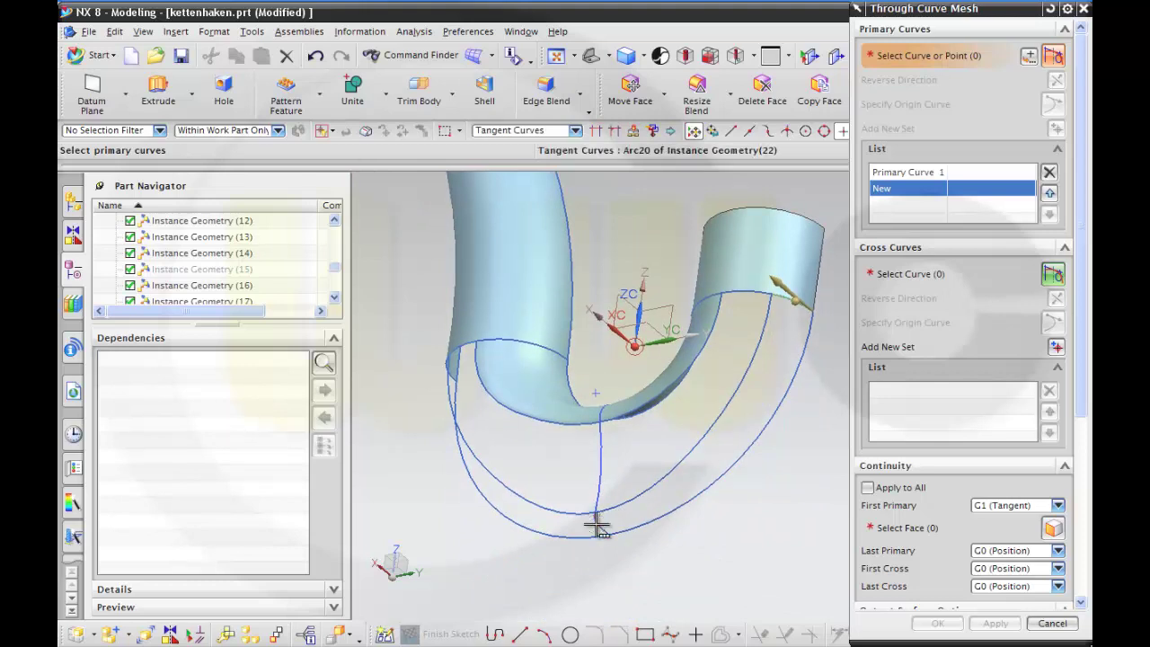
pyautogui.moveTo(334, 268); pyautogui.dragTo(328, 288)
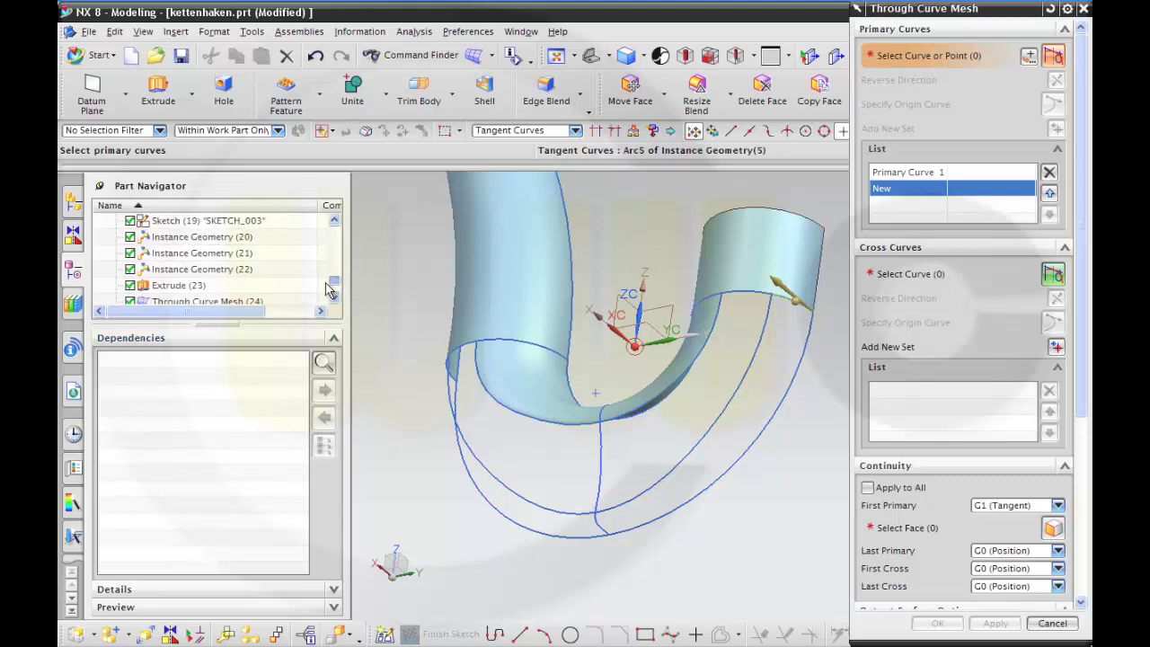
pyautogui.click(234, 279)
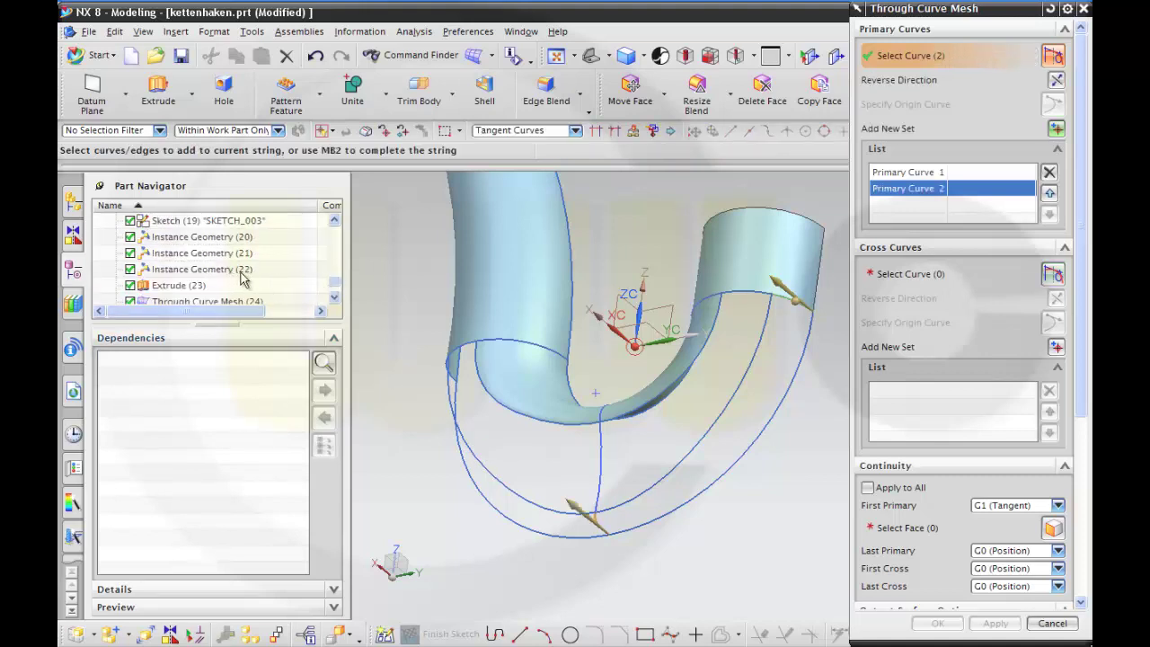
# - Add Instance Geometry (12), the outer arc at the shank end, as the third primary curve of the outer bend mesh
pyautogui.moveTo(393, 364); pyautogui.dragTo(471, 363, button='middle')
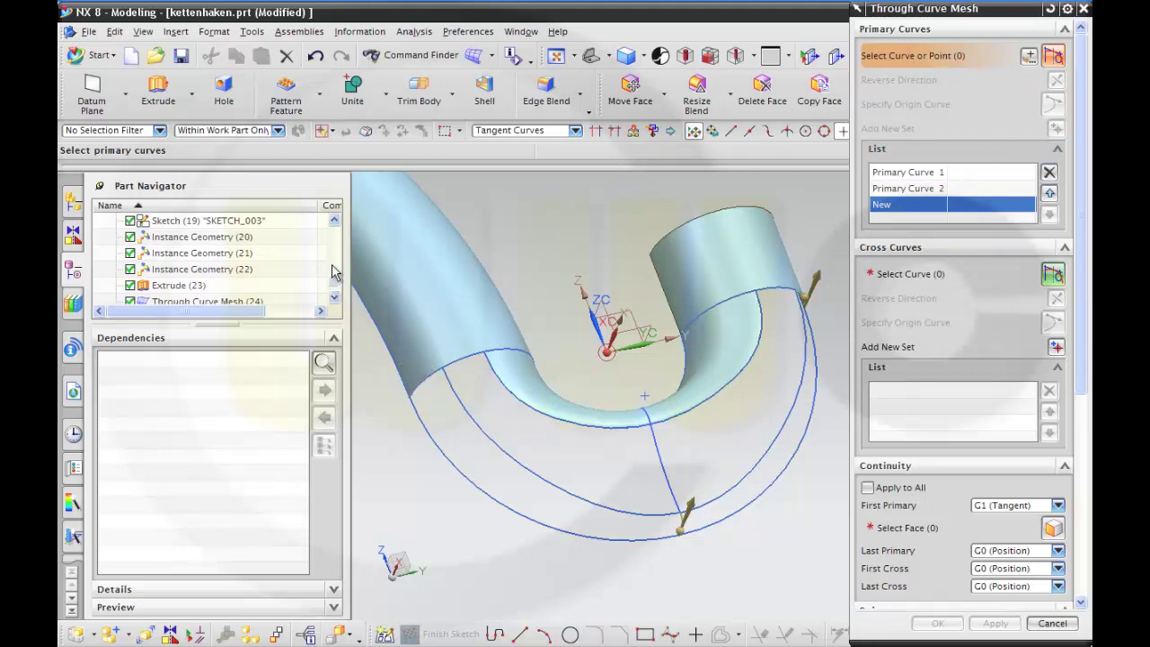
pyautogui.click(334, 221)
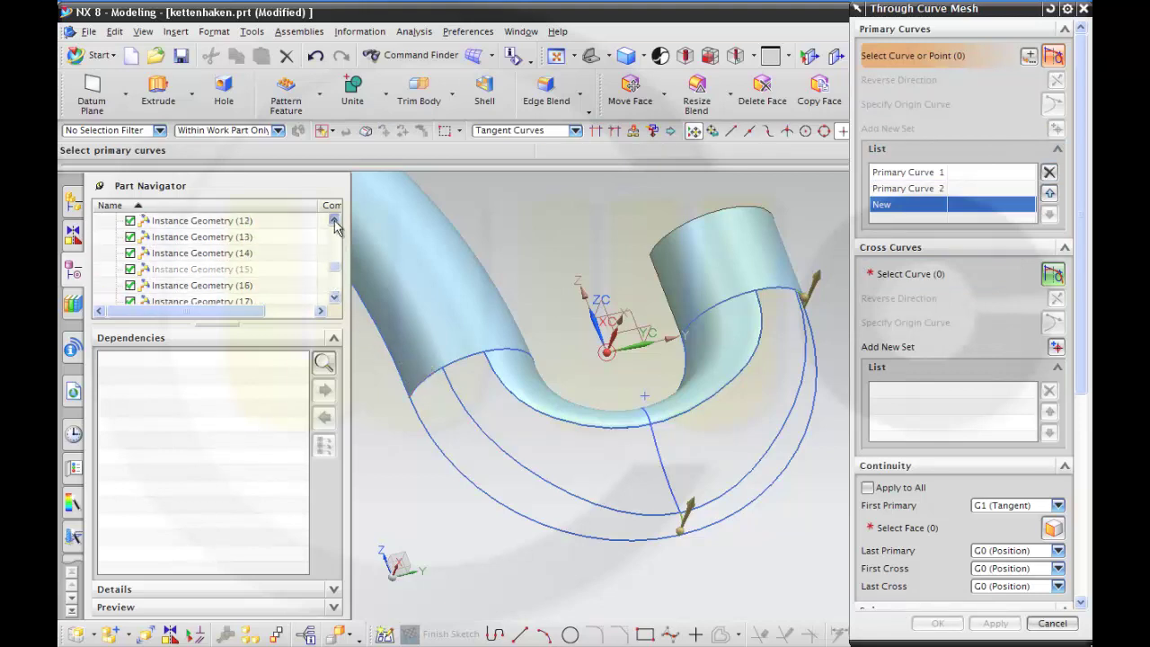
pyautogui.click(246, 226)
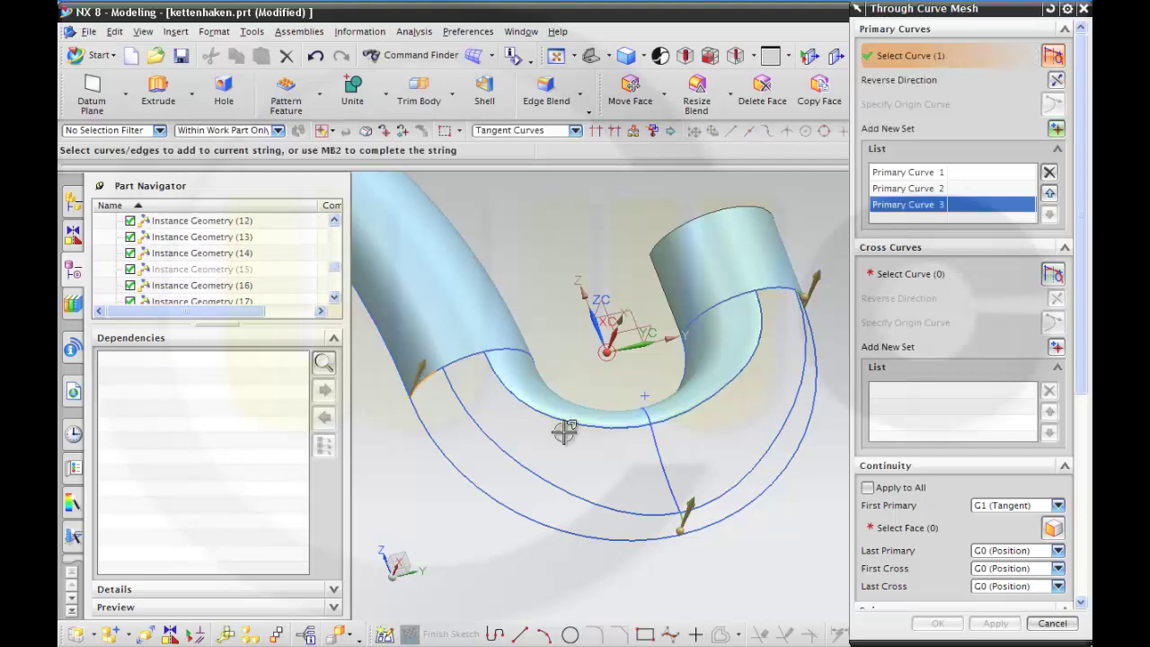
# - Select the middle and outer bend splines as the two cross curves, reversing the outer spline to match the middle one's direction
pyautogui.click(942, 274)
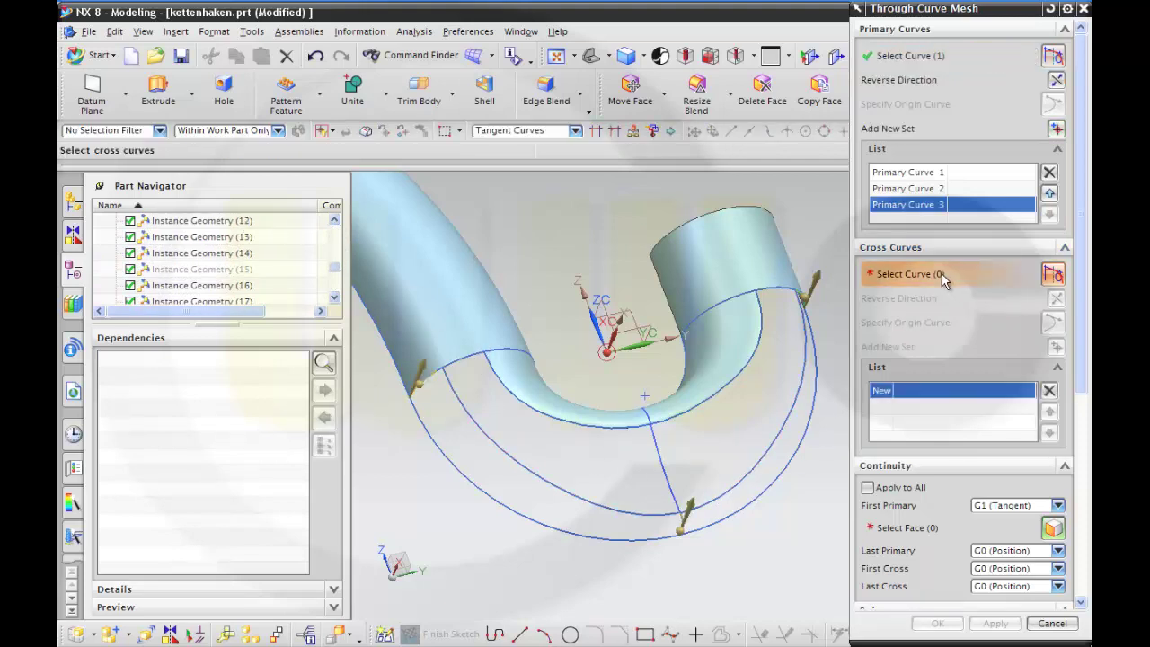
pyautogui.moveTo(800, 547); pyautogui.dragTo(775, 539, button='middle')
pyautogui.middleClick(776, 540)
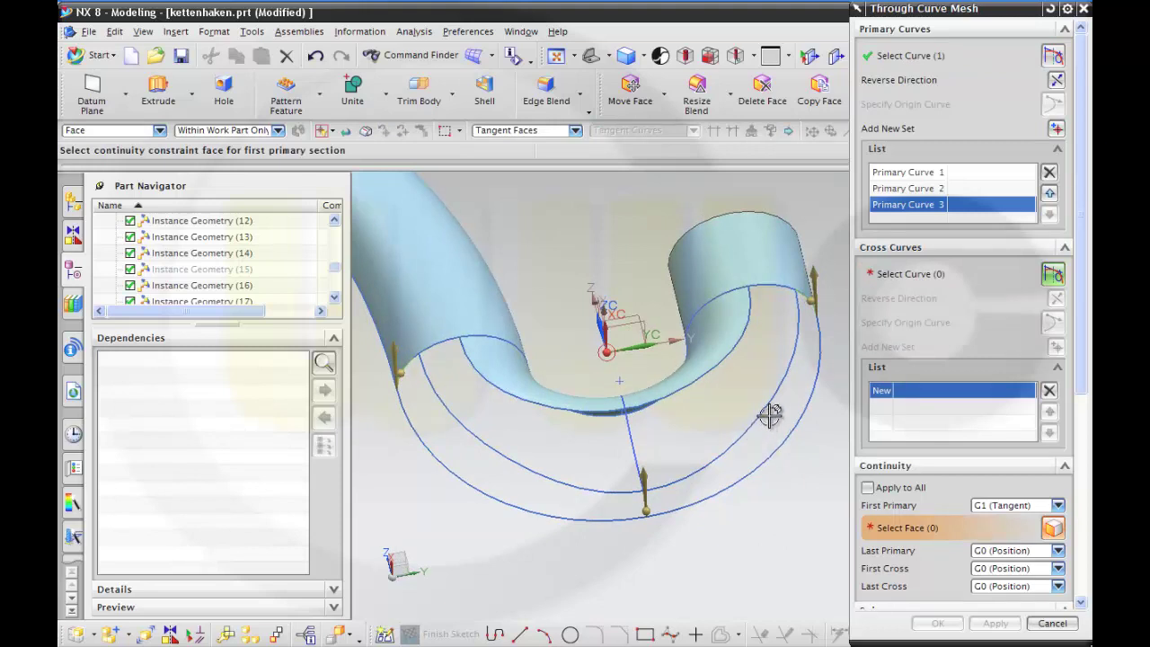
pyautogui.click(895, 274)
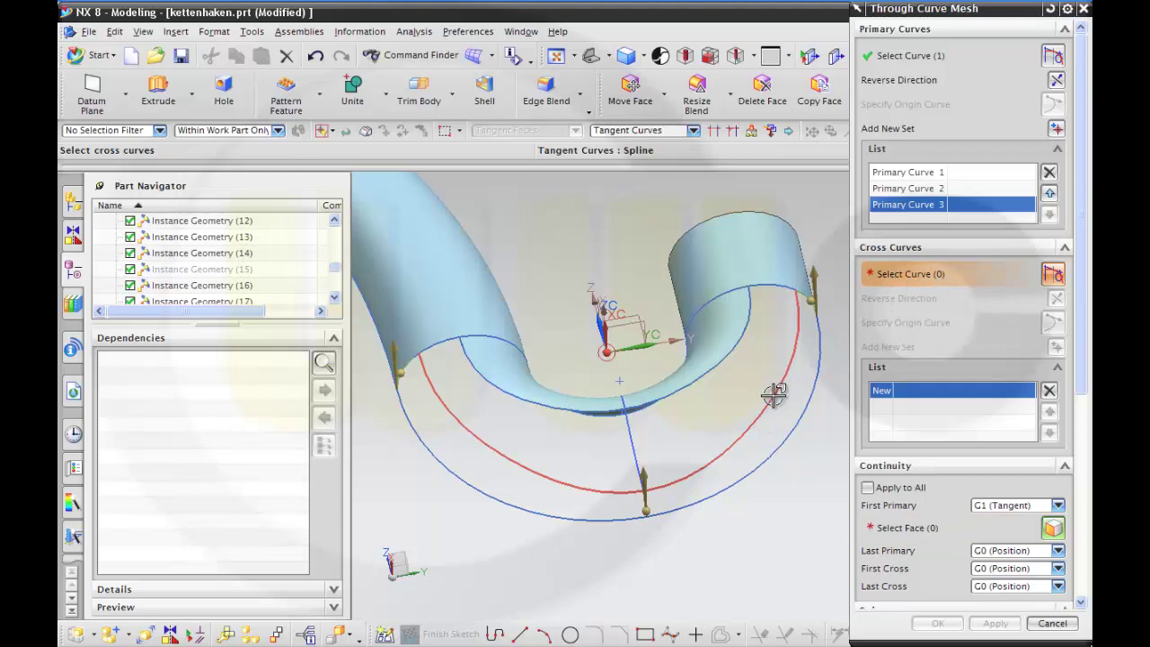
pyautogui.click(774, 393)
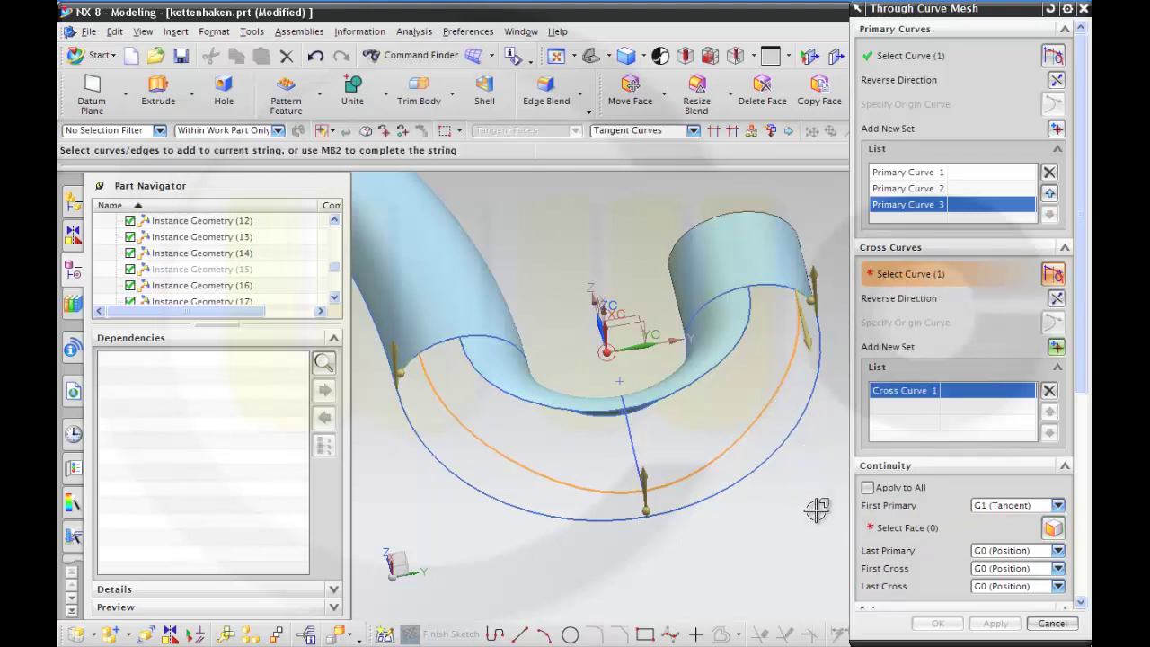
pyautogui.click(1056, 348)
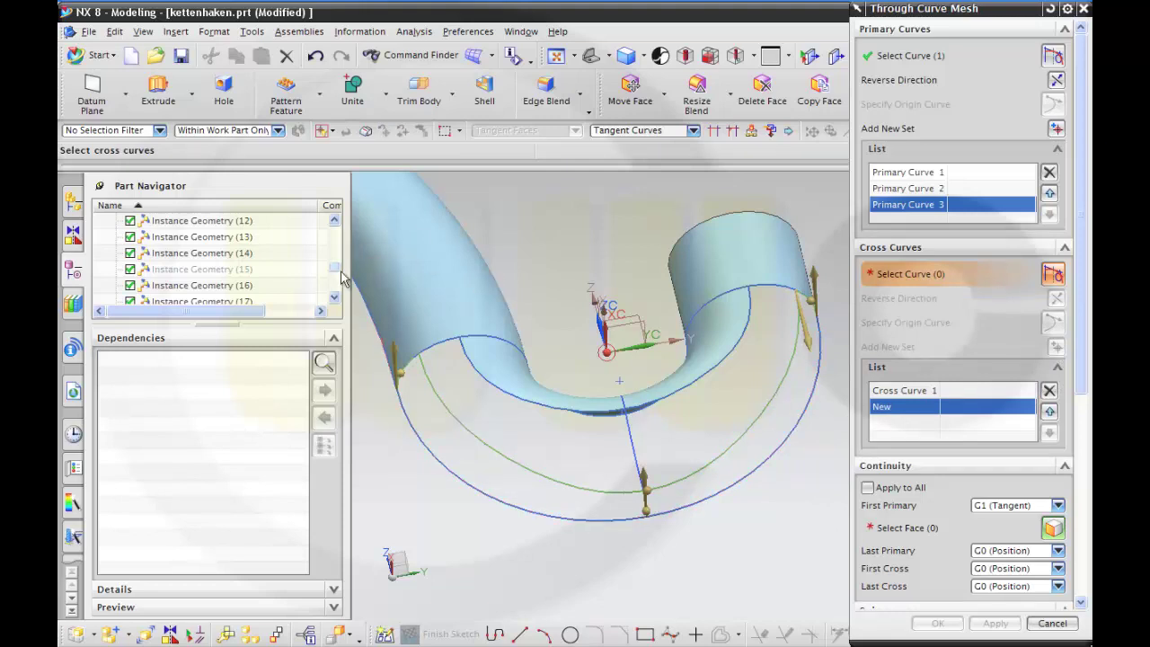
pyautogui.moveTo(340, 271); pyautogui.dragTo(338, 255)
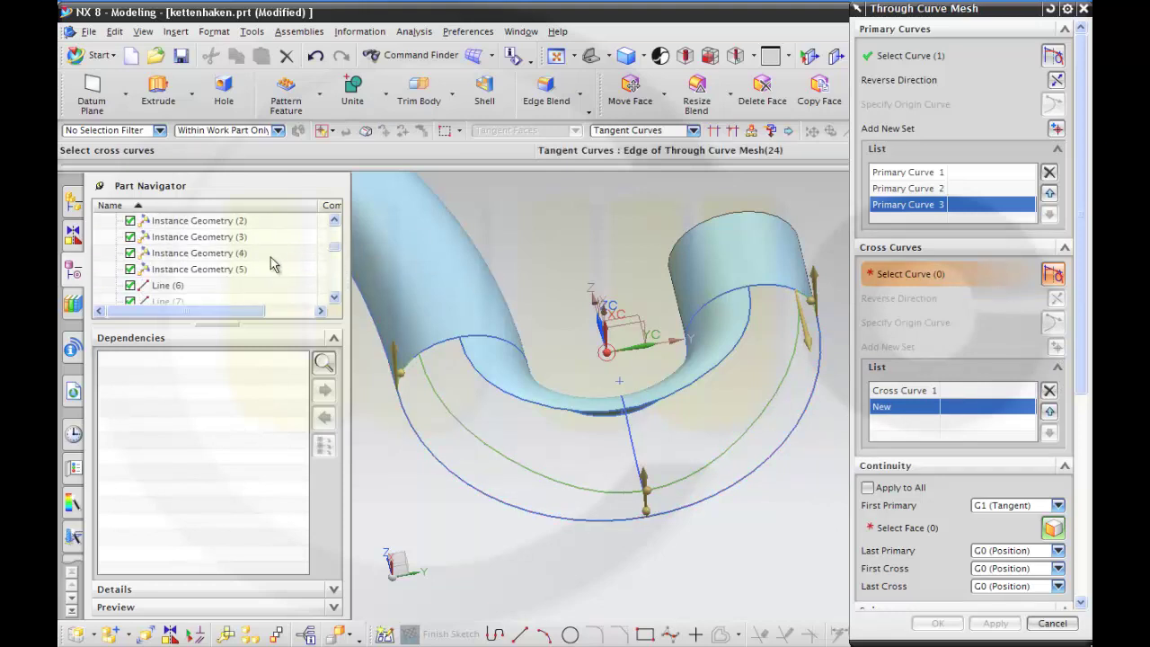
pyautogui.click(230, 277)
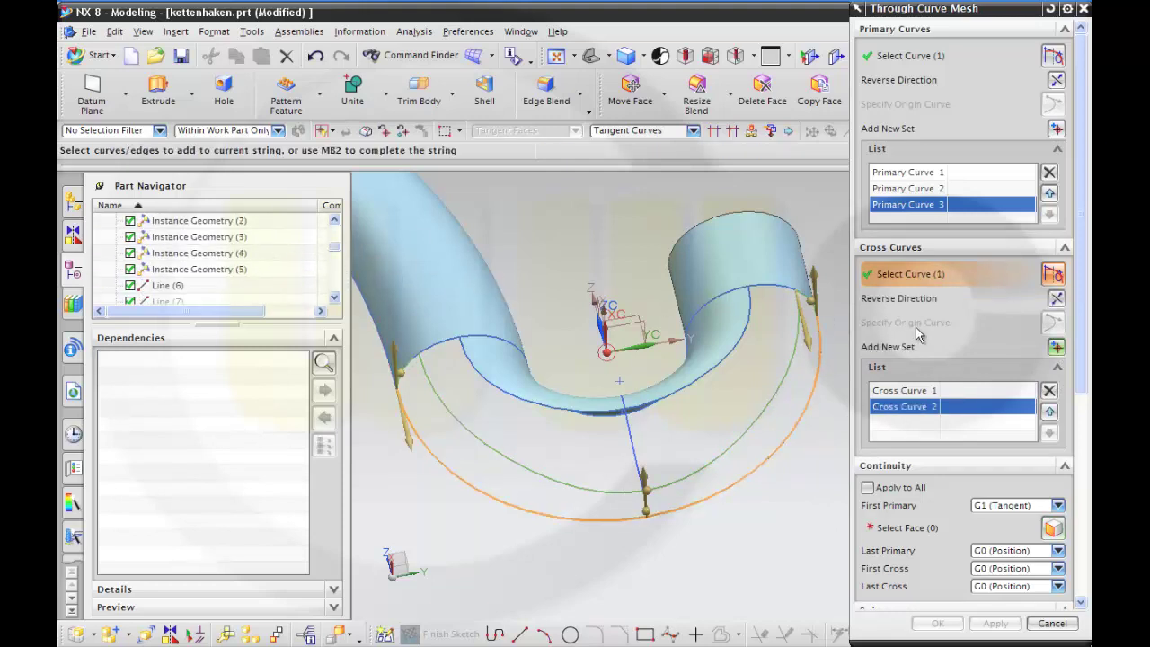
pyautogui.click(1055, 302)
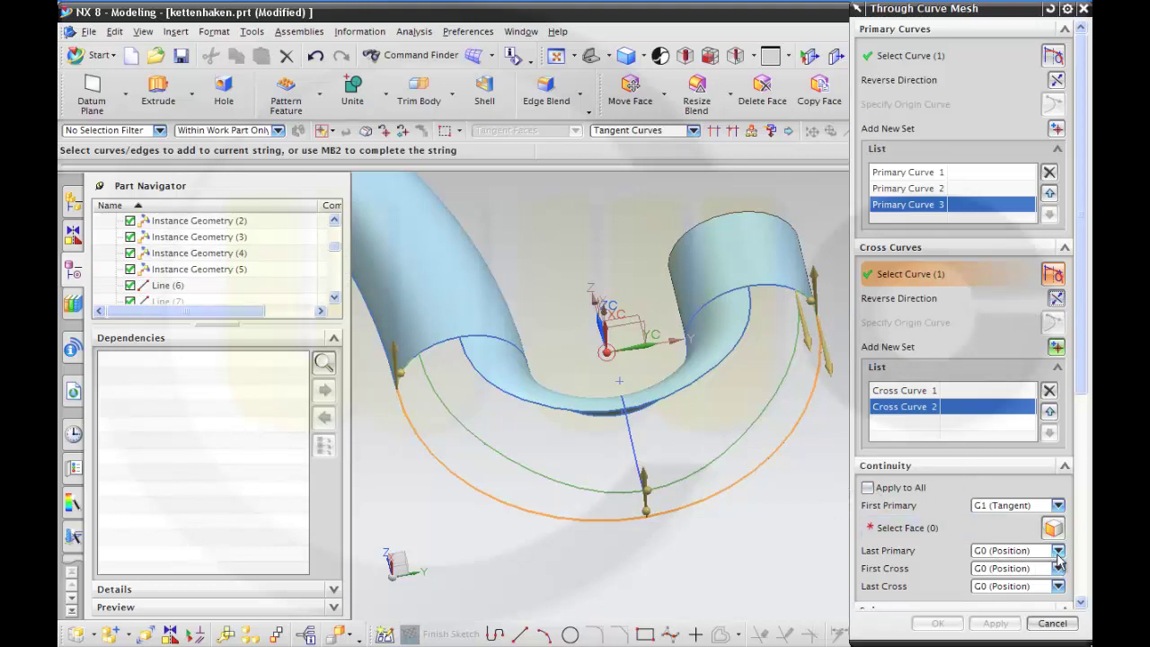
# - Try the mesh with the tip sheet as first primary constraint face and with First Primary continuity G0 (Position), and abandon it
pyautogui.click(903, 527)
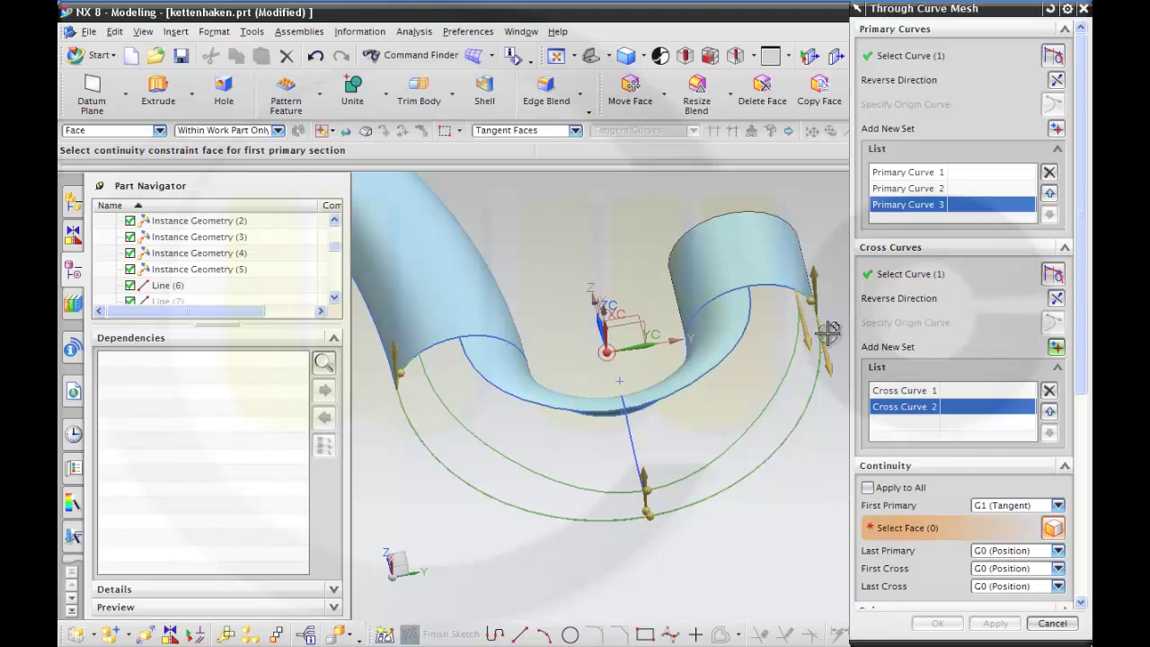
pyautogui.click(782, 268)
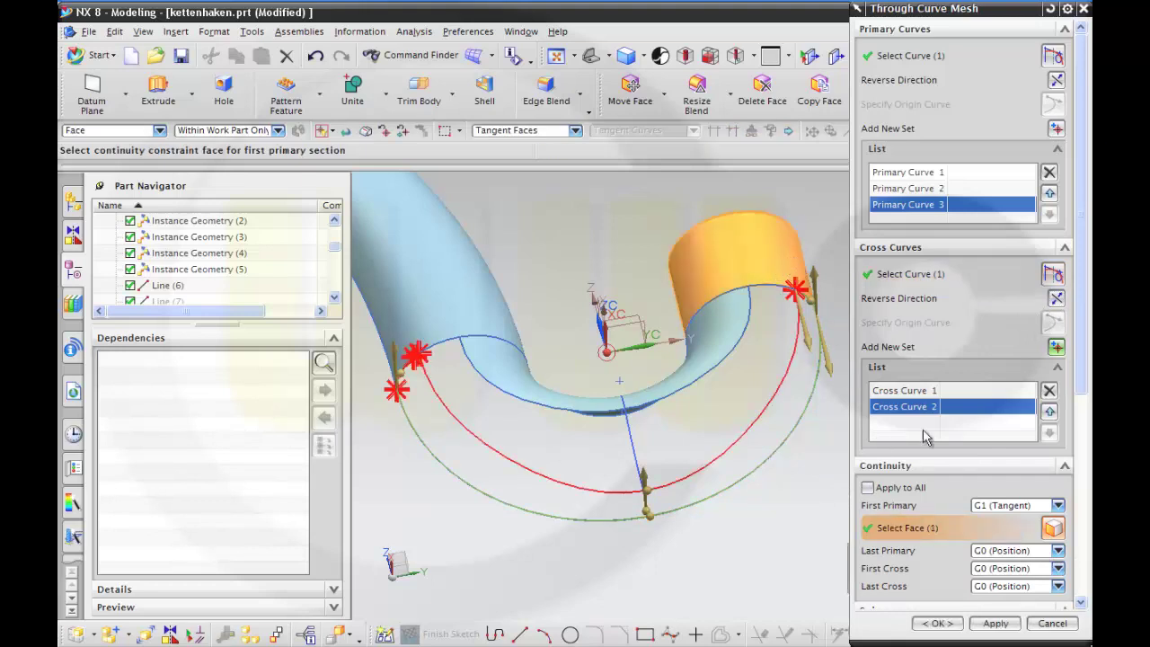
pyautogui.click(1058, 506)
pyautogui.click(1005, 518)
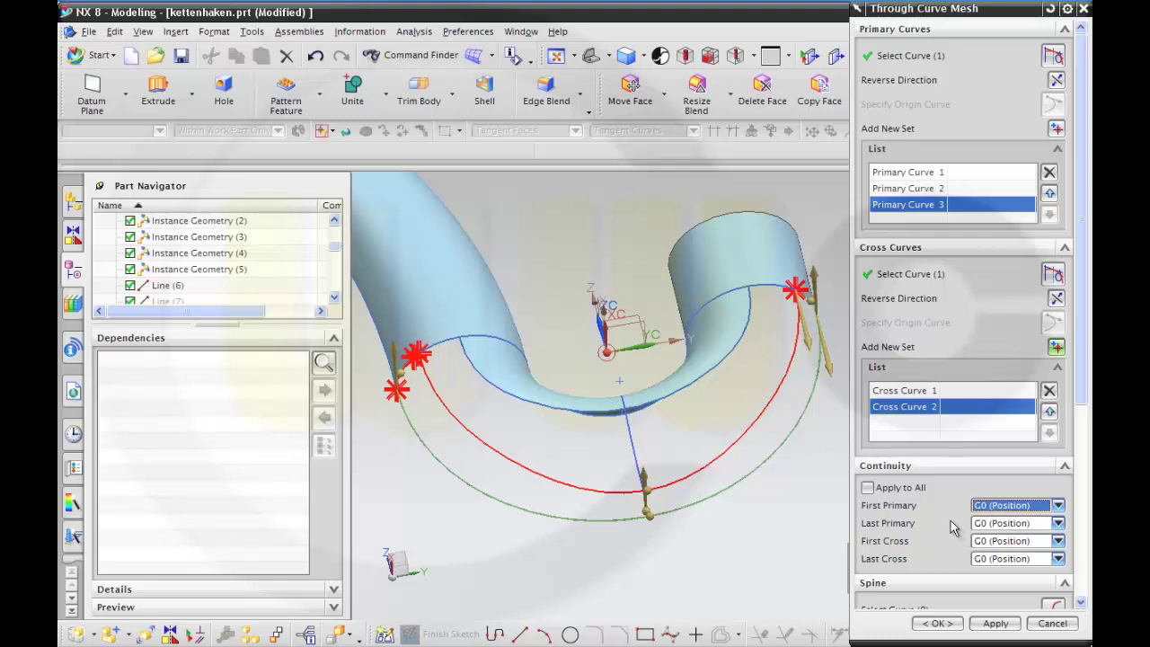
pyautogui.moveTo(819, 494); pyautogui.dragTo(790, 513, button='middle')
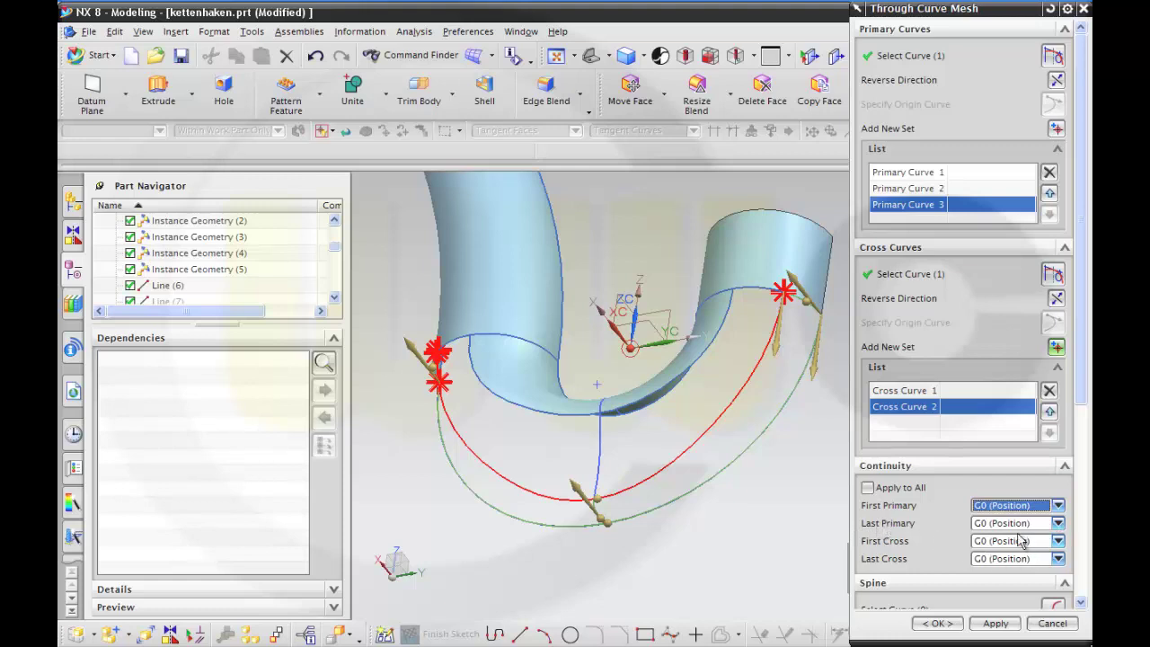
pyautogui.scroll(-2, 935, 556)
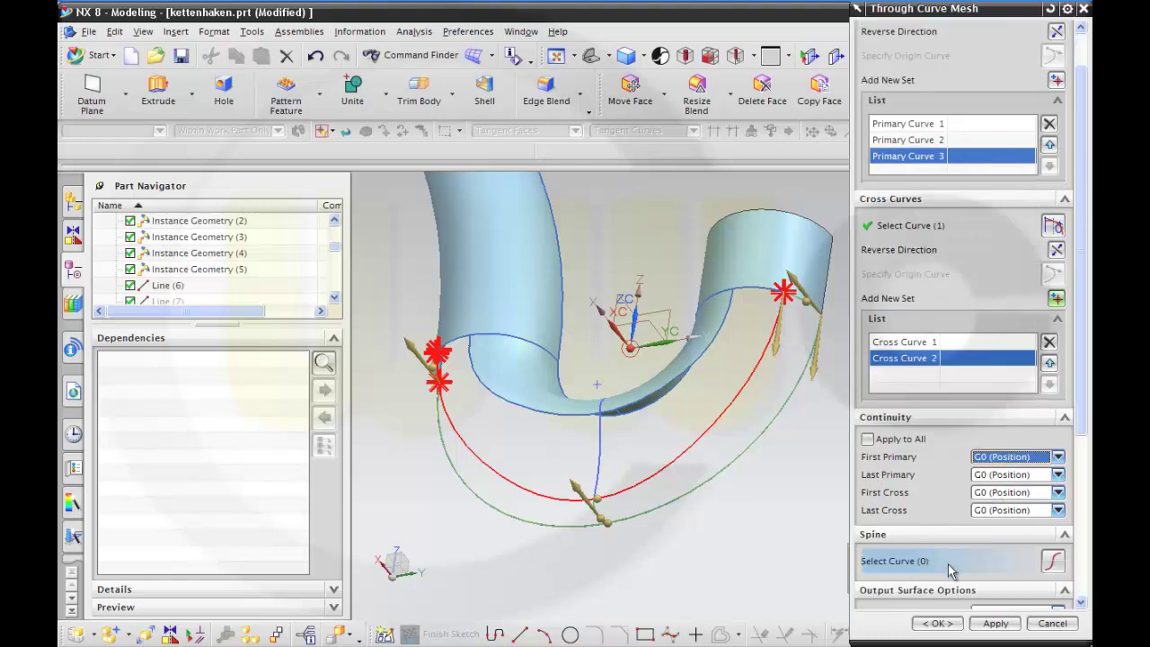
pyautogui.click(955, 627)
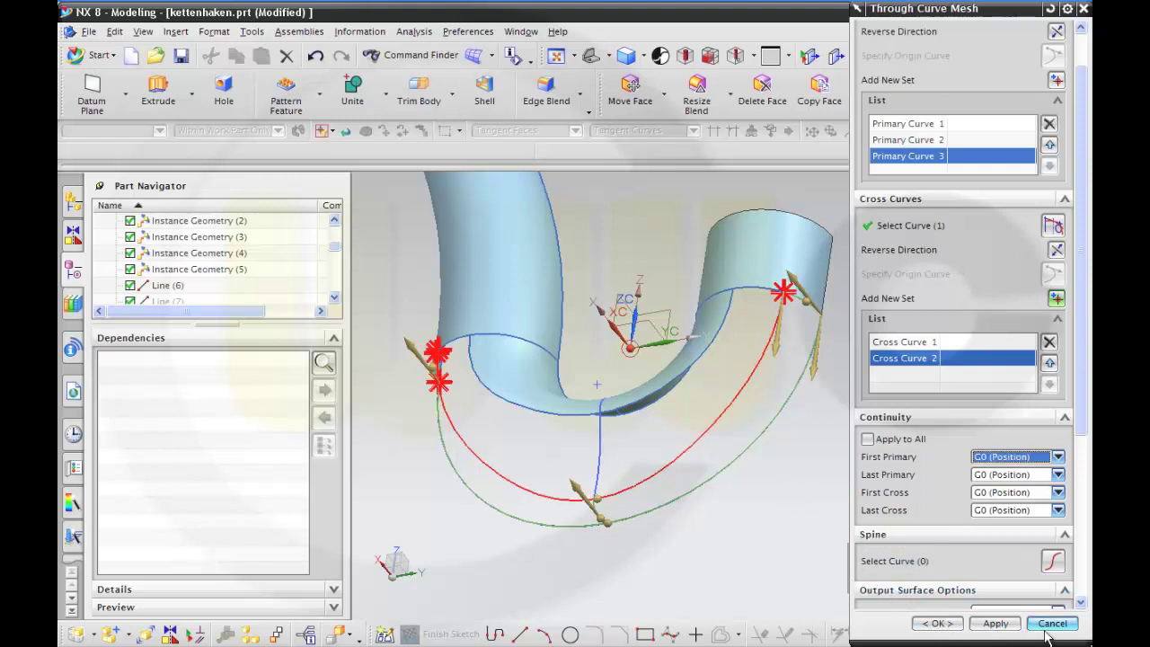
pyautogui.moveTo(860, 511); pyautogui.dragTo(867, 503, button='middle')
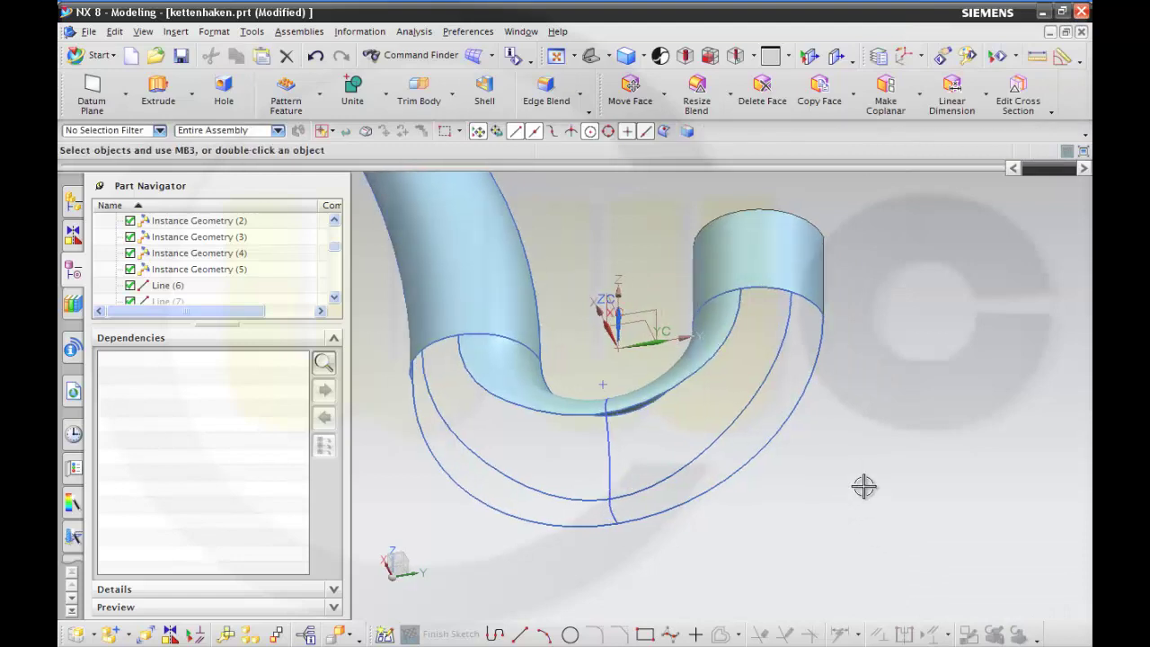
pyautogui.click(474, 55)
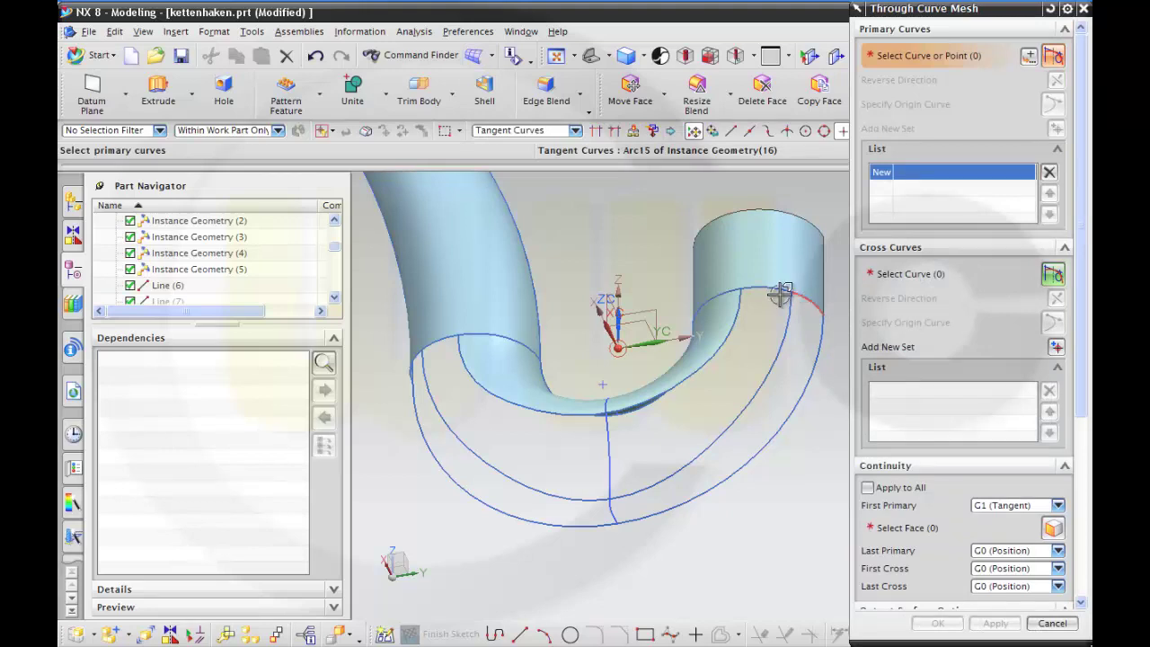
pyautogui.moveTo(334, 246); pyautogui.dragTo(335, 269)
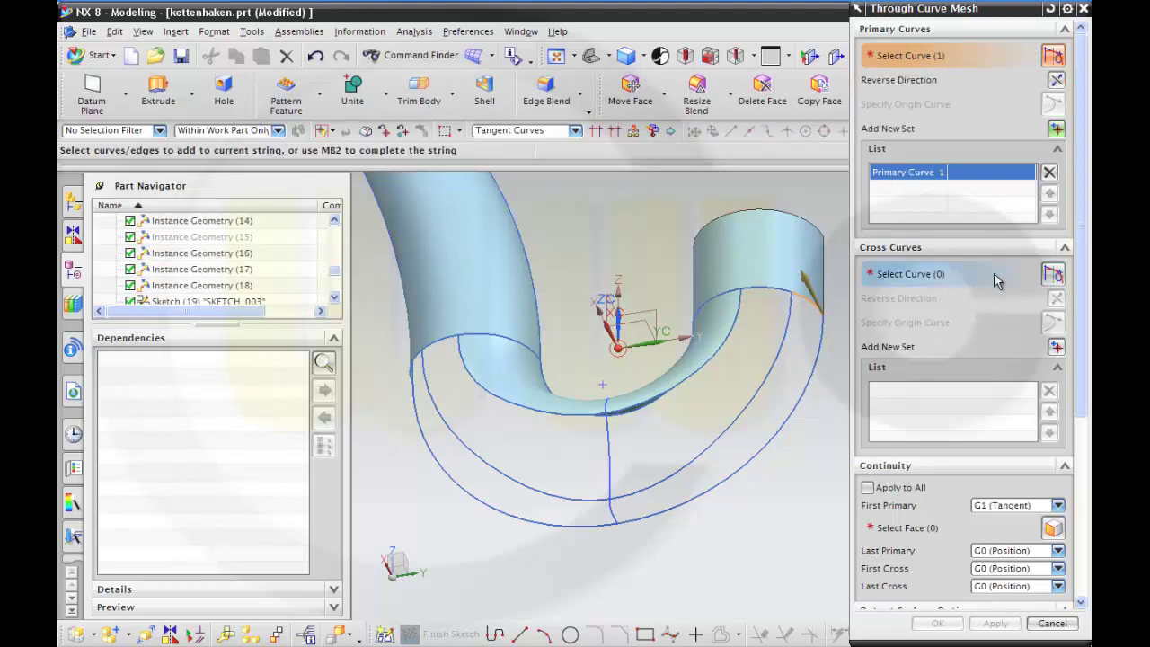
pyautogui.click(1057, 128)
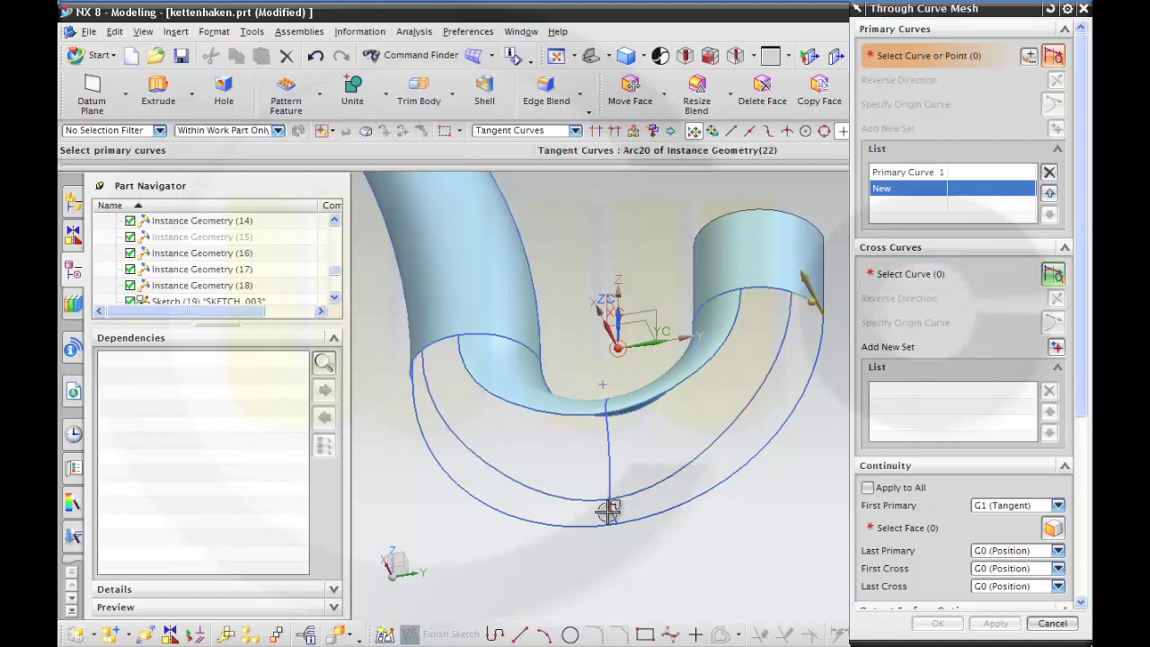
pyautogui.click(335, 288)
pyautogui.click(227, 240)
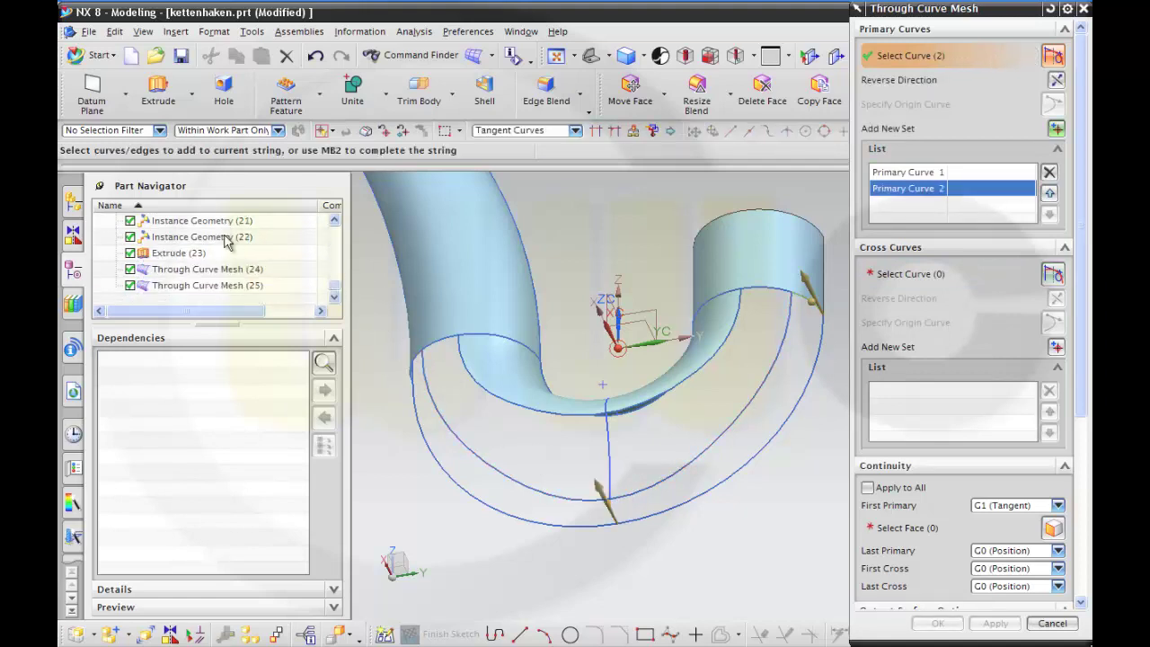
pyautogui.click(1056, 129)
pyautogui.moveTo(390, 357); pyautogui.dragTo(439, 346, button='middle')
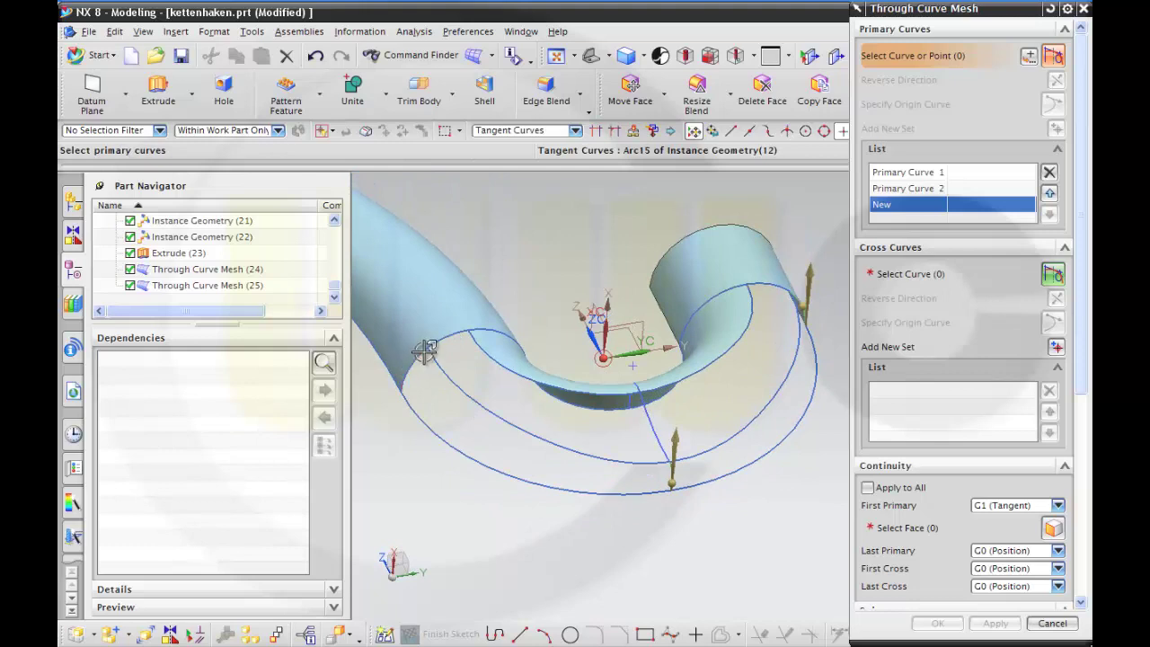
pyautogui.click(1052, 623)
# - Delete the middle spline of the outer bend
pyautogui.moveTo(619, 441); pyautogui.dragTo(608, 454, button='middle')
pyautogui.click(445, 391)
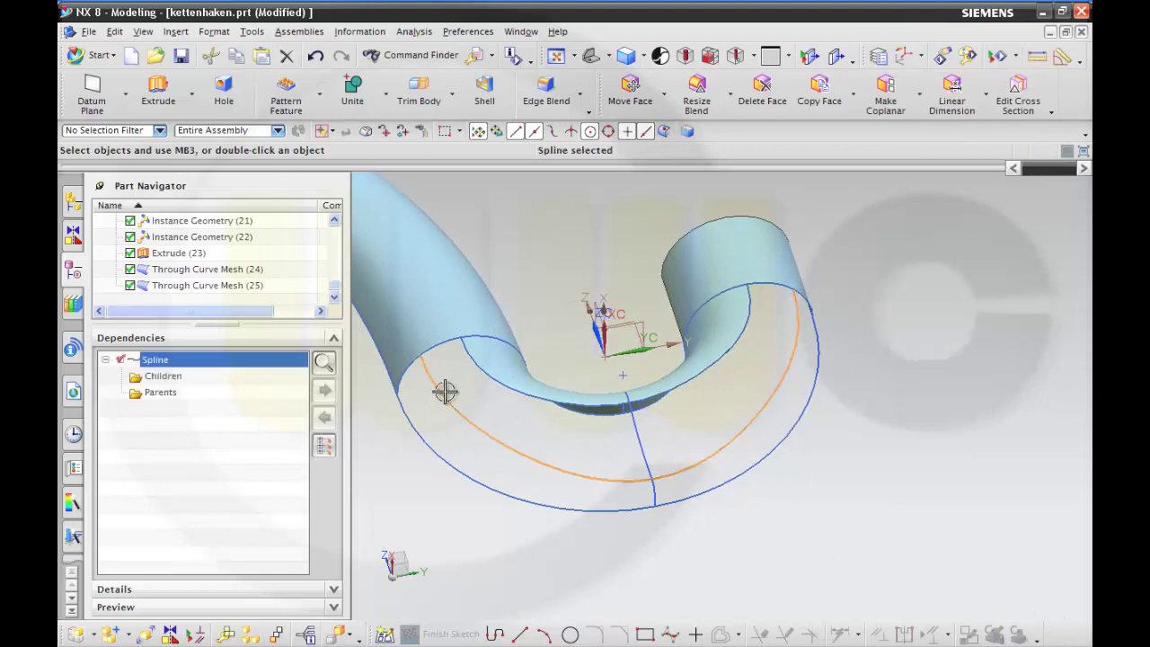
pyautogui.press('Escape')
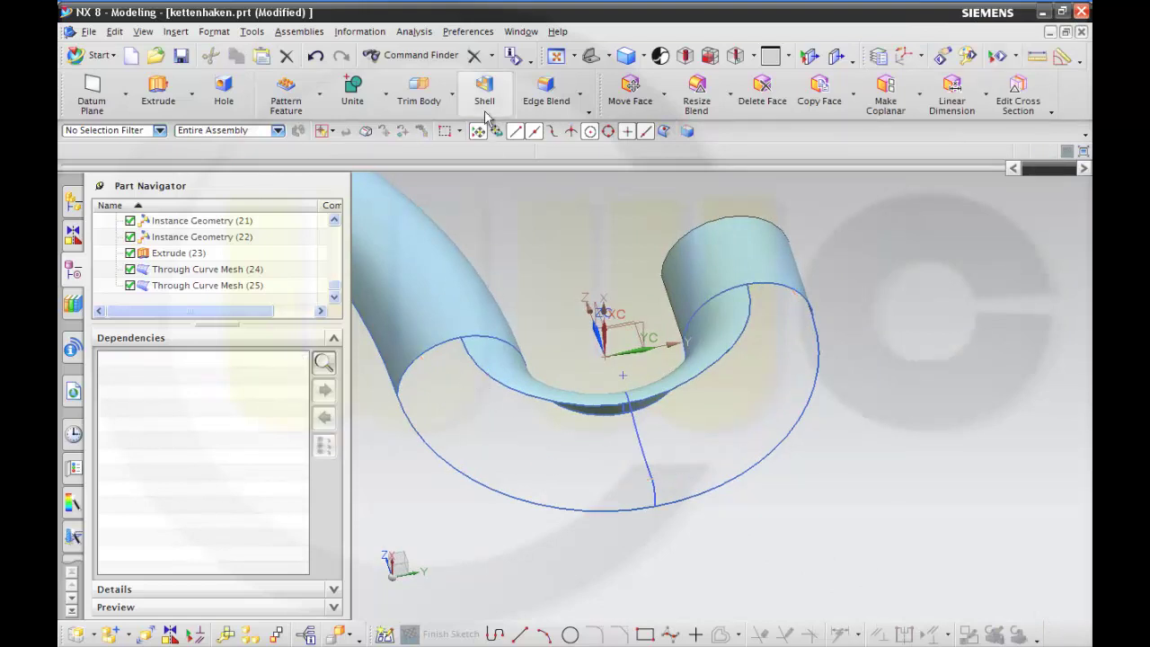
# - Create a degree 2, one-segment Fit Spline through the arc end points at the shank, at mid-bend (Instance Geometry (21)) and at the tip (Instance Geometry (16))
pyautogui.click(171, 32)
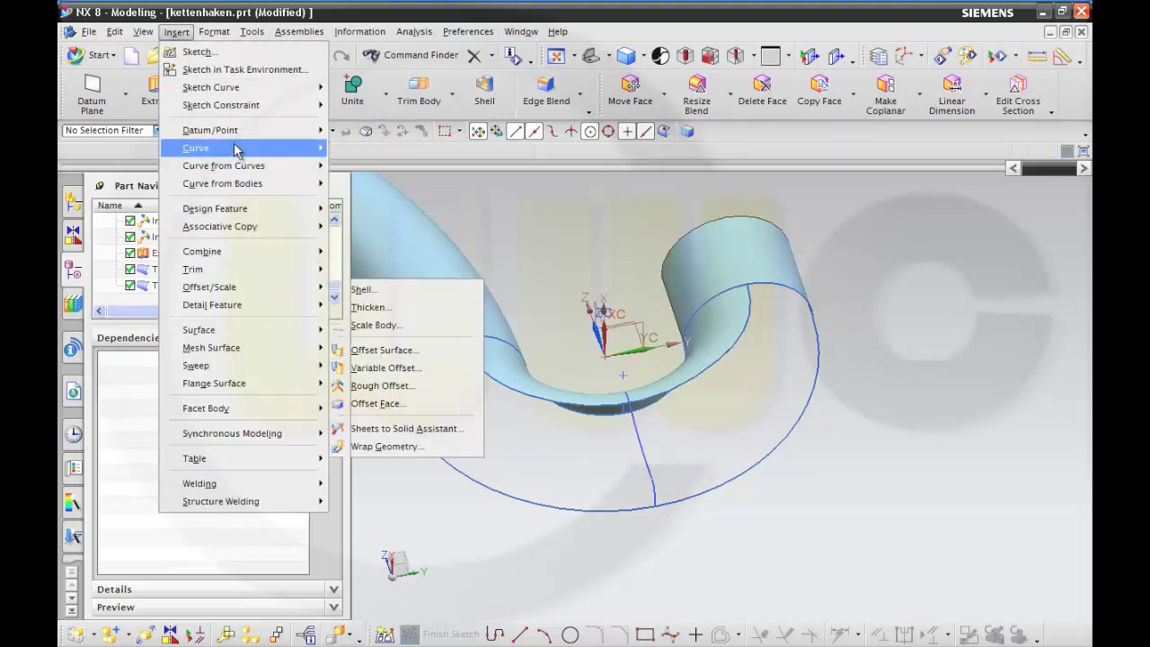
pyautogui.moveTo(308, 149)
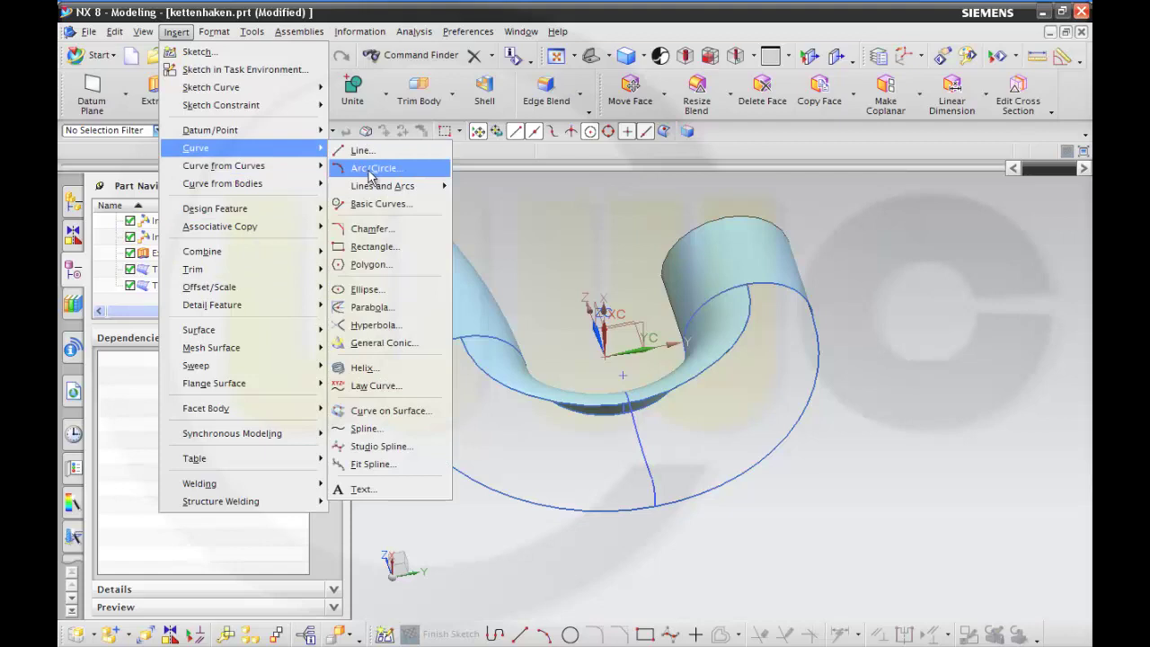
pyautogui.click(372, 465)
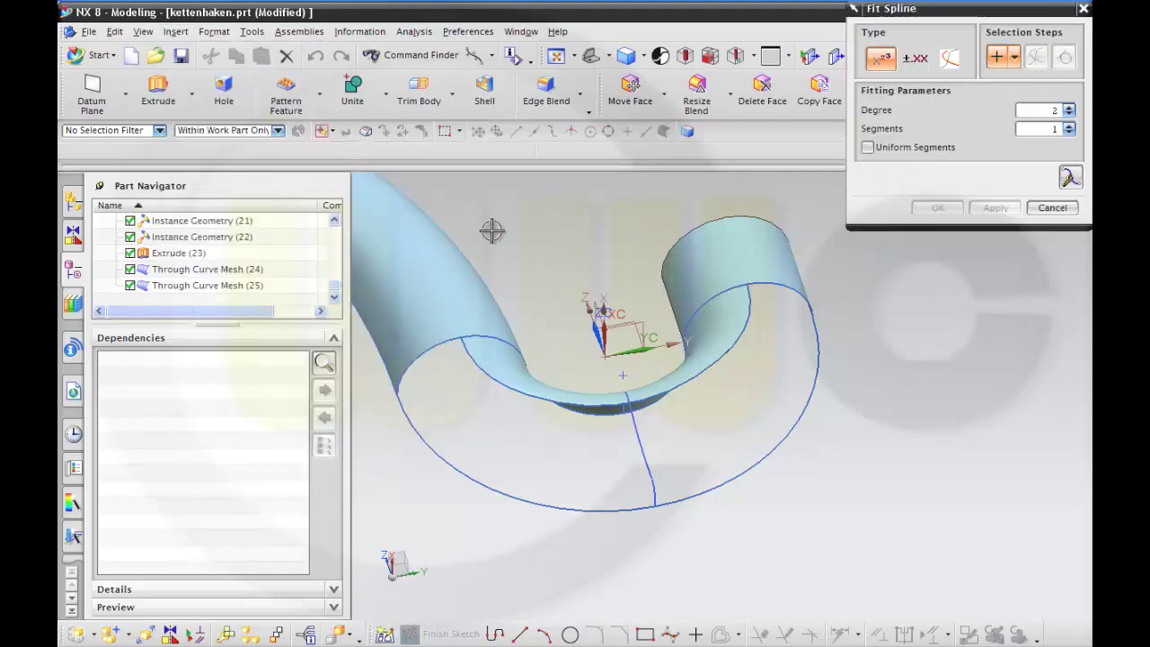
pyautogui.click(996, 60)
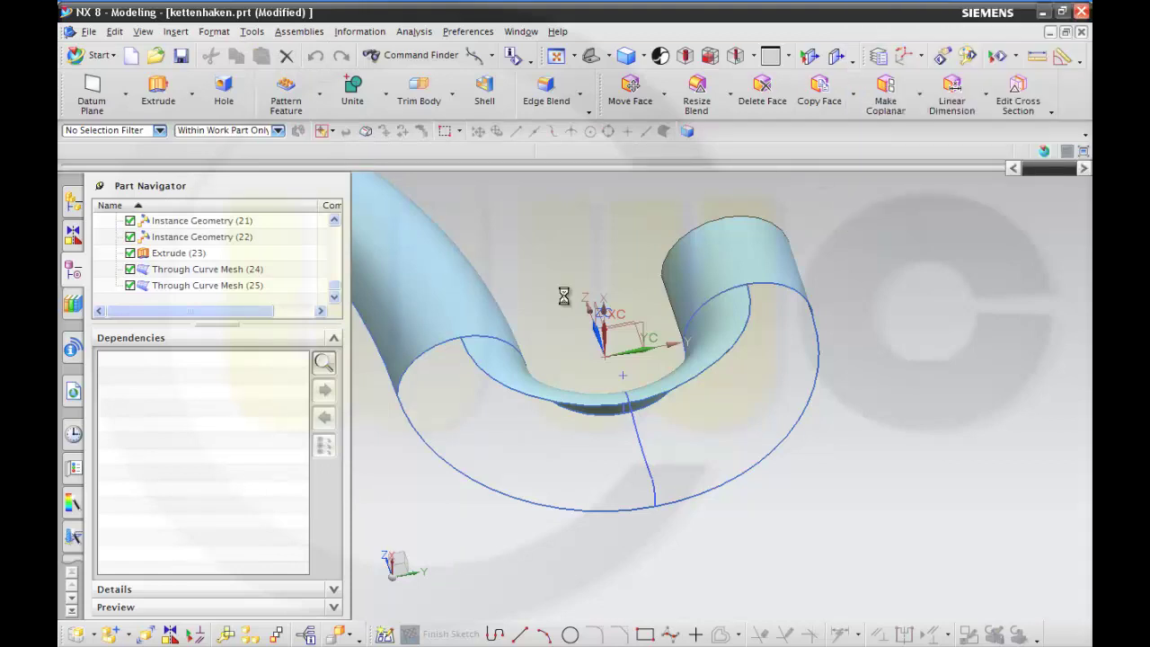
pyautogui.click(415, 359)
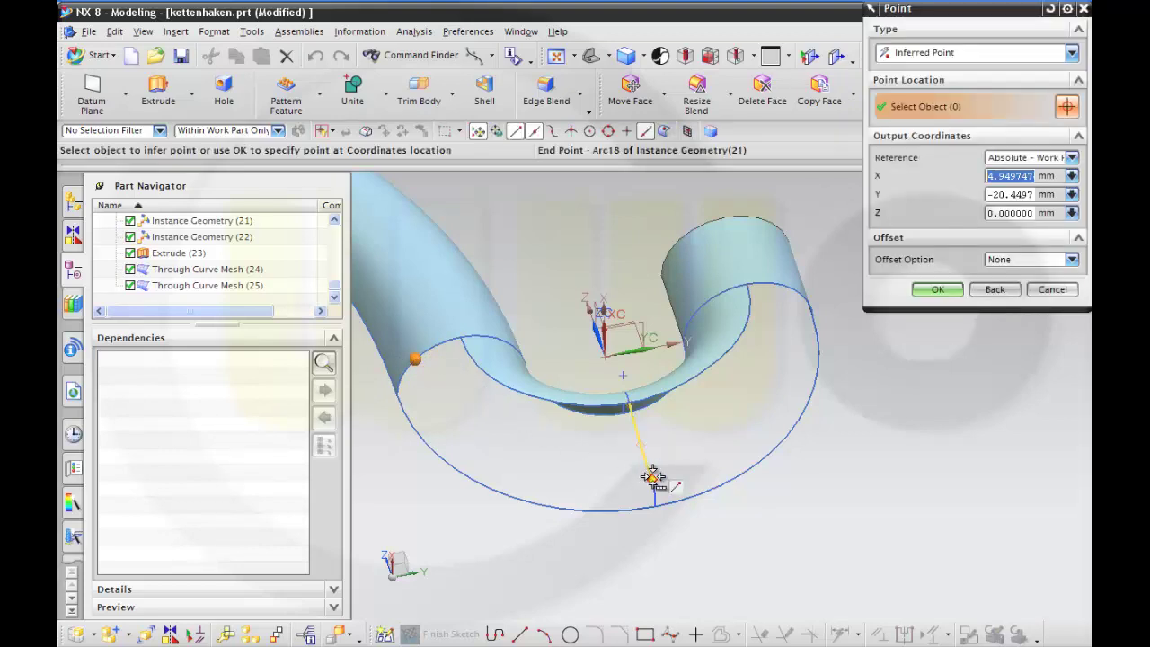
pyautogui.click(653, 477)
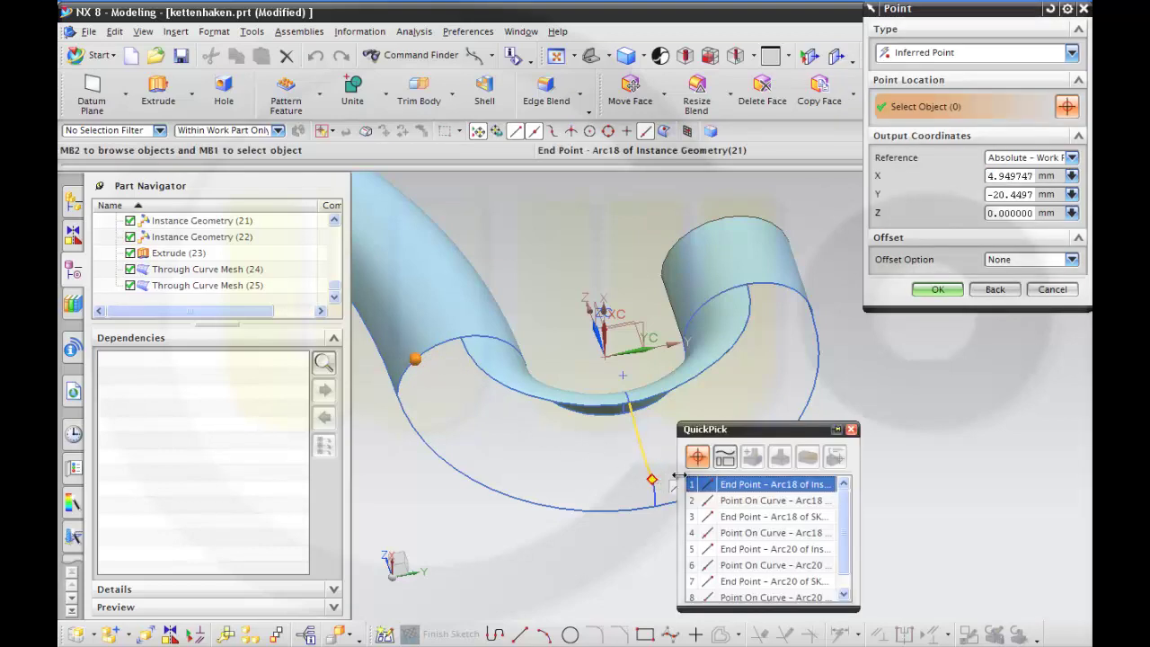
pyautogui.click(738, 487)
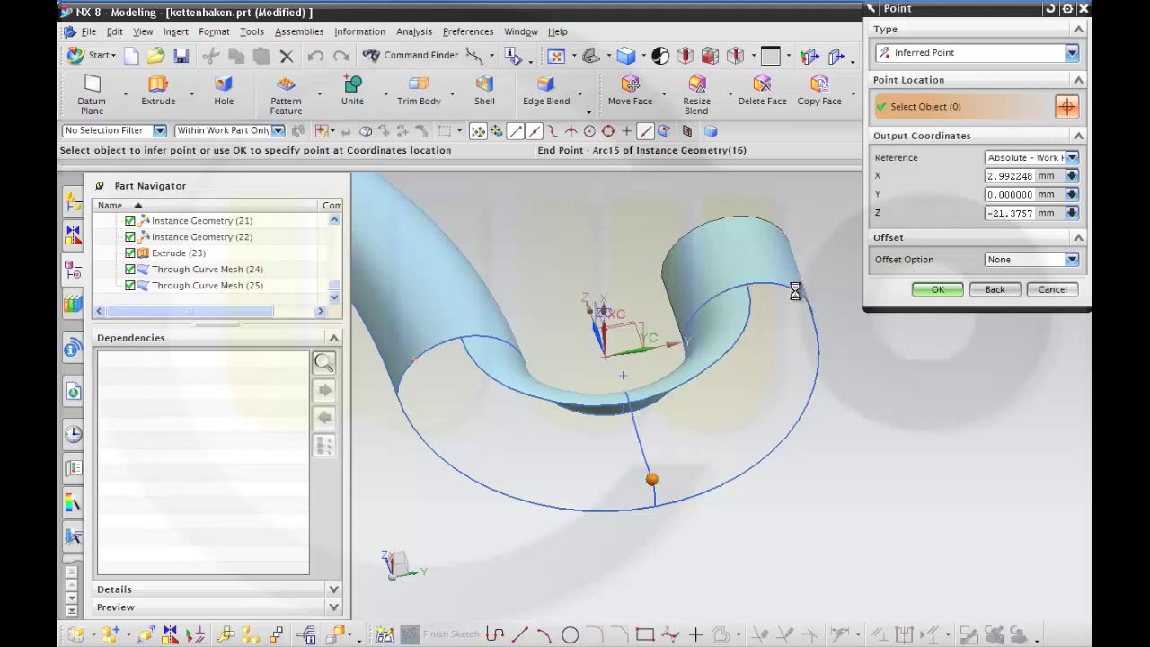
pyautogui.click(797, 291)
pyautogui.click(860, 299)
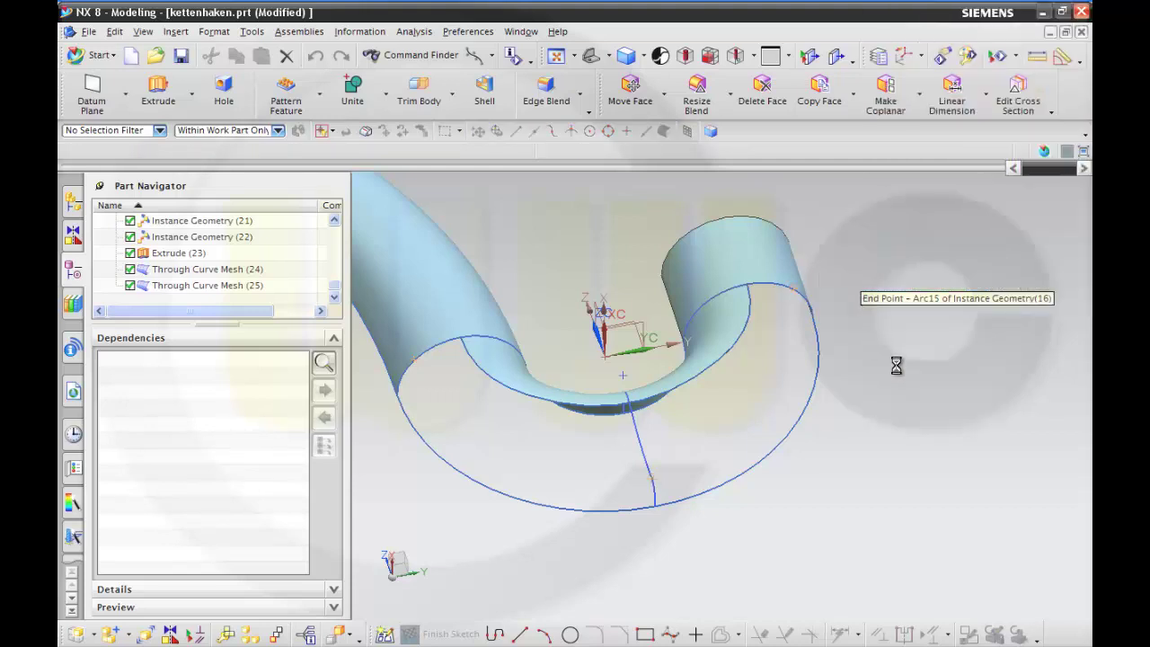
pyautogui.click(934, 296)
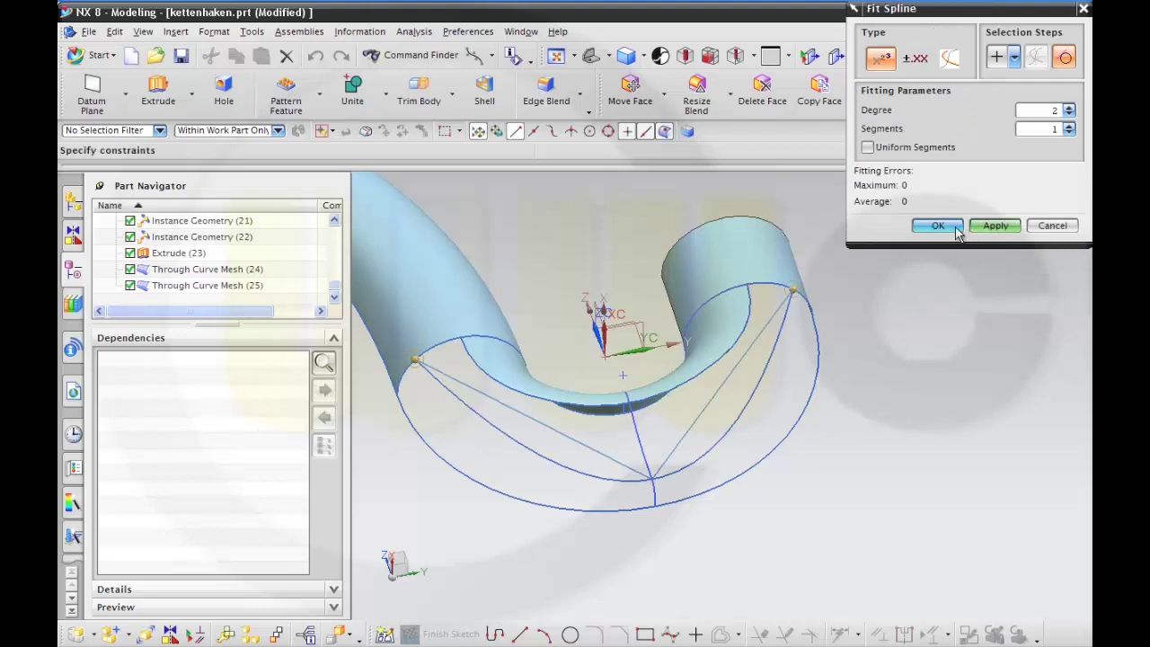
pyautogui.click(937, 225)
# - Open the new middle bend spline for editing and change its type to Through Points
pyautogui.doubleClick(759, 381)
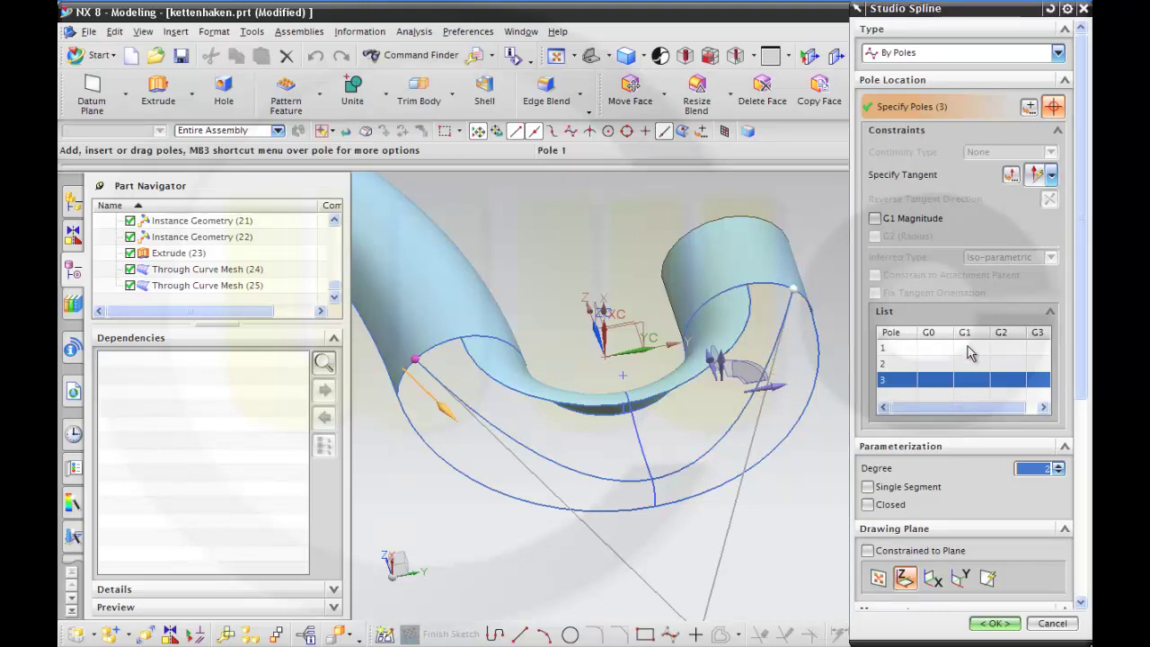
pyautogui.click(1058, 52)
pyautogui.click(1014, 72)
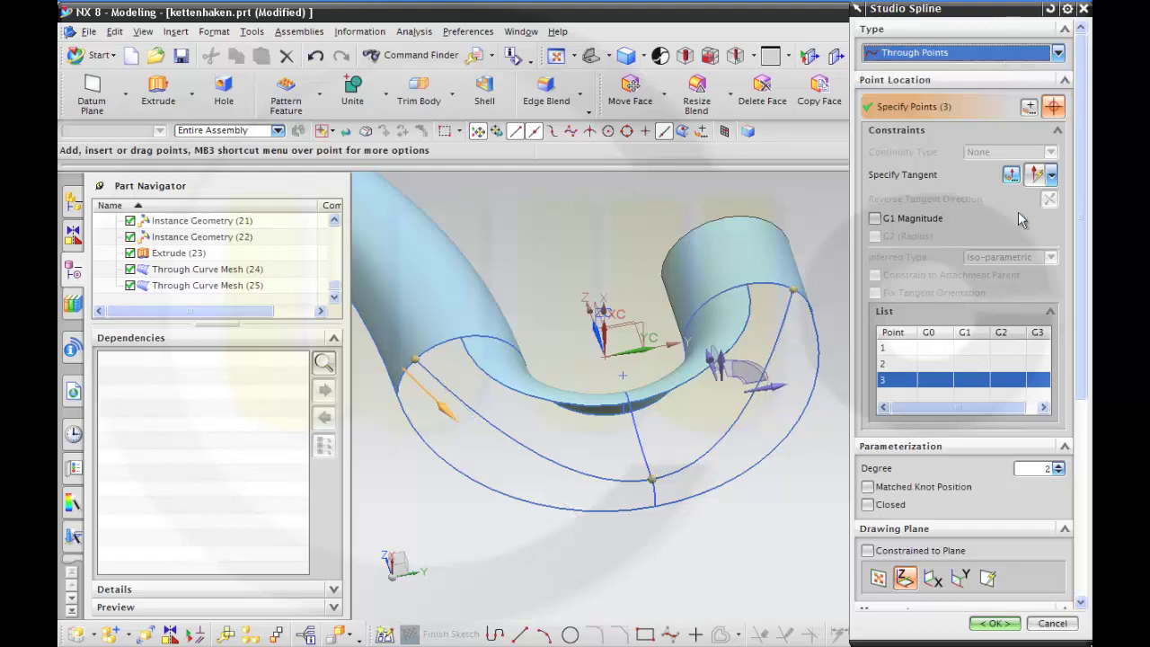
# - Set the studio spline's tangent to -ZC at point 1 and ZC at point 3, and create the spline
pyautogui.click(976, 348)
pyautogui.click(1051, 175)
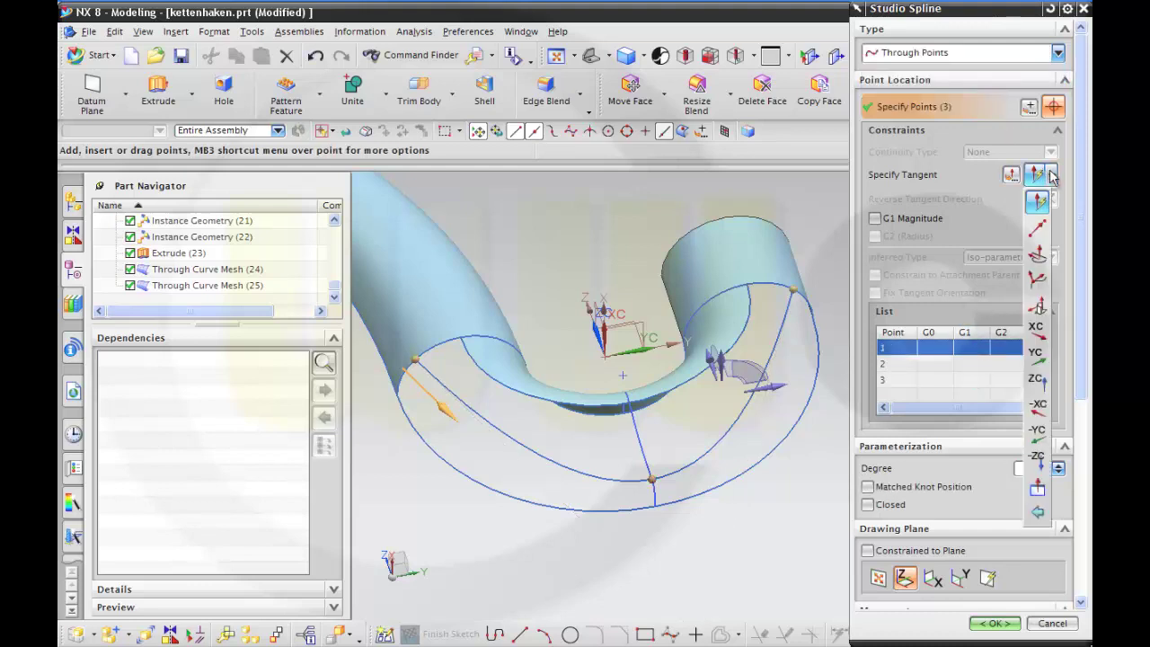
pyautogui.click(1038, 461)
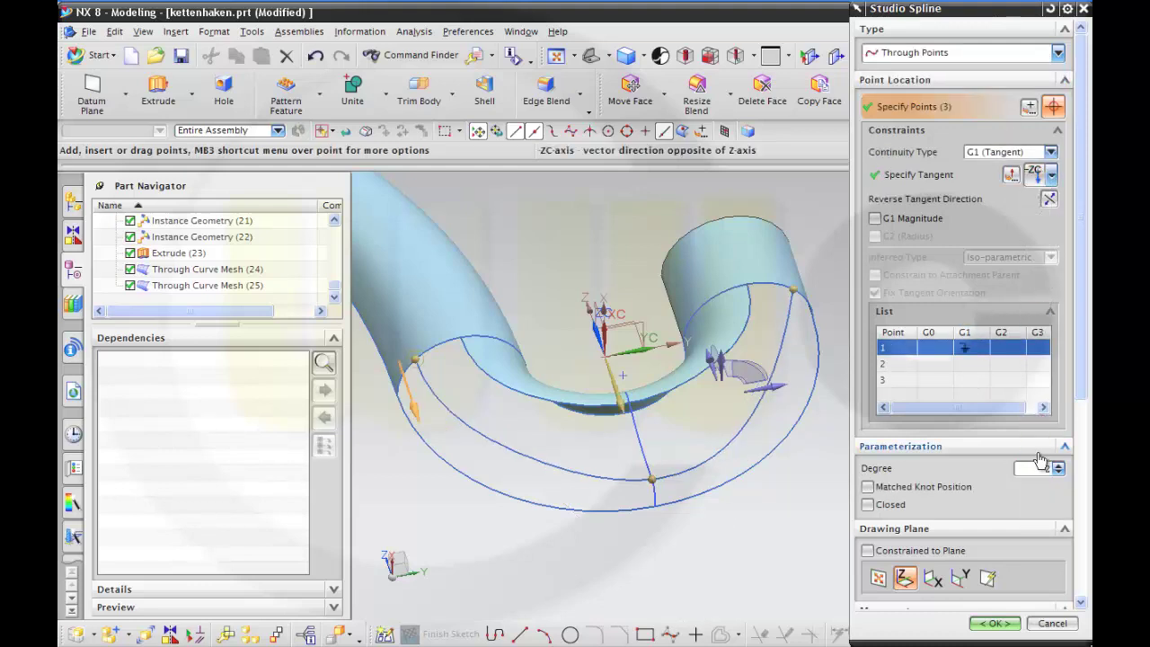
pyautogui.click(968, 382)
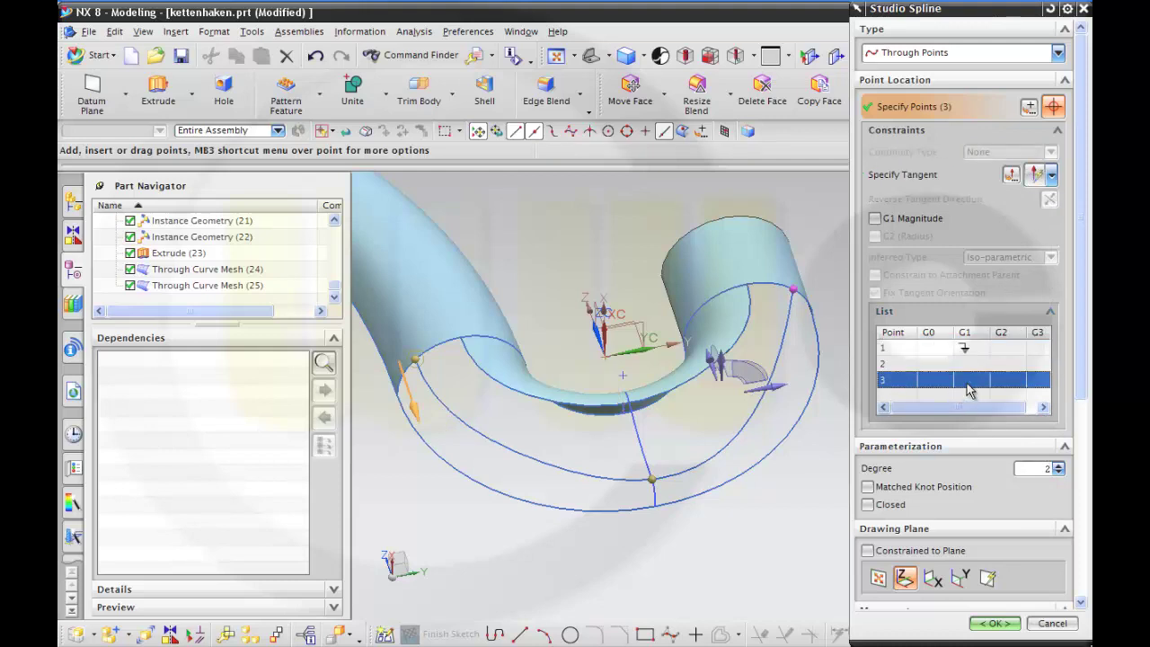
pyautogui.click(1051, 175)
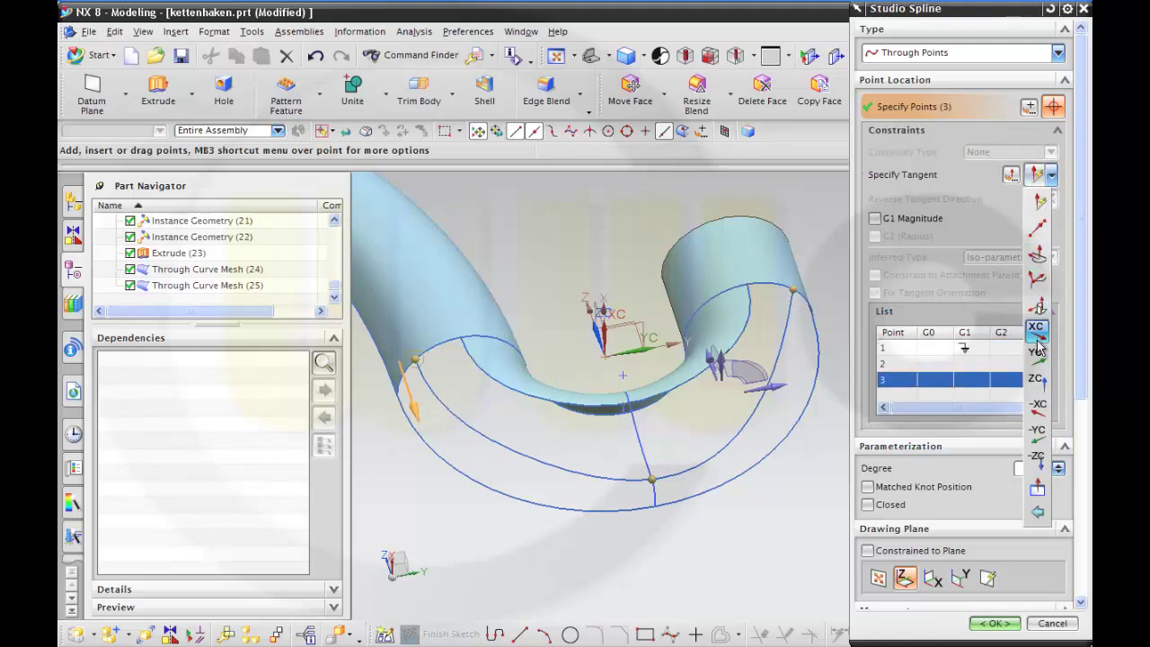
pyautogui.click(1037, 380)
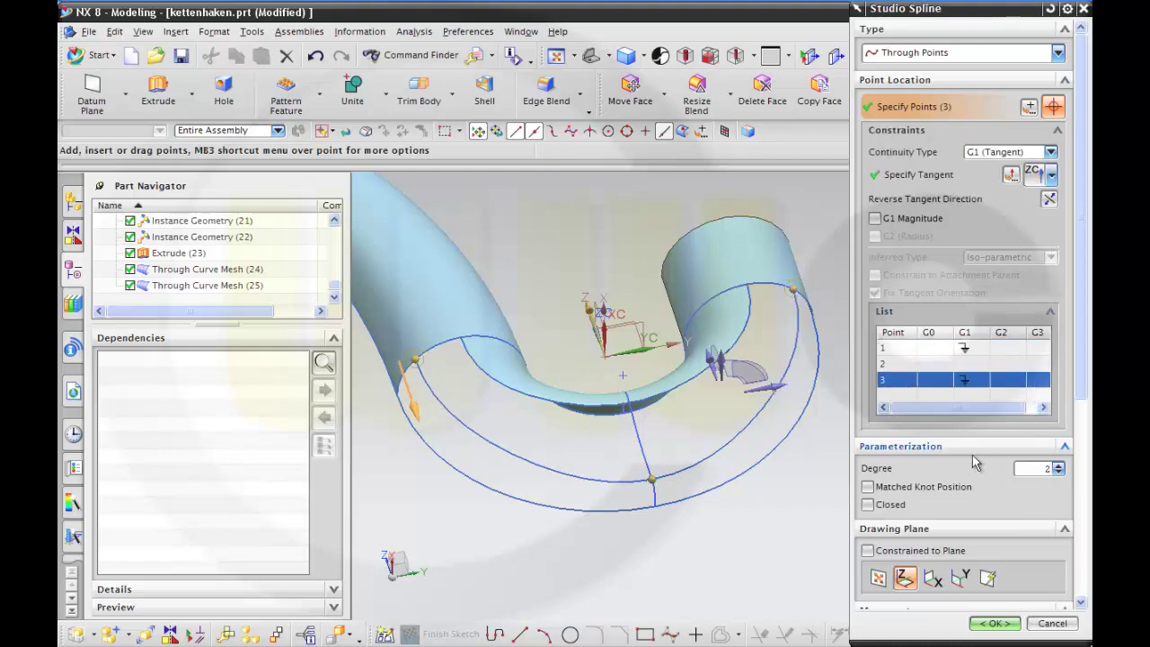
pyautogui.click(988, 625)
# - Start a Through Curve Mesh with the outer arc at the hook tip's lower edge as the first primary curve
pyautogui.moveTo(873, 508); pyautogui.dragTo(839, 488, button='middle')
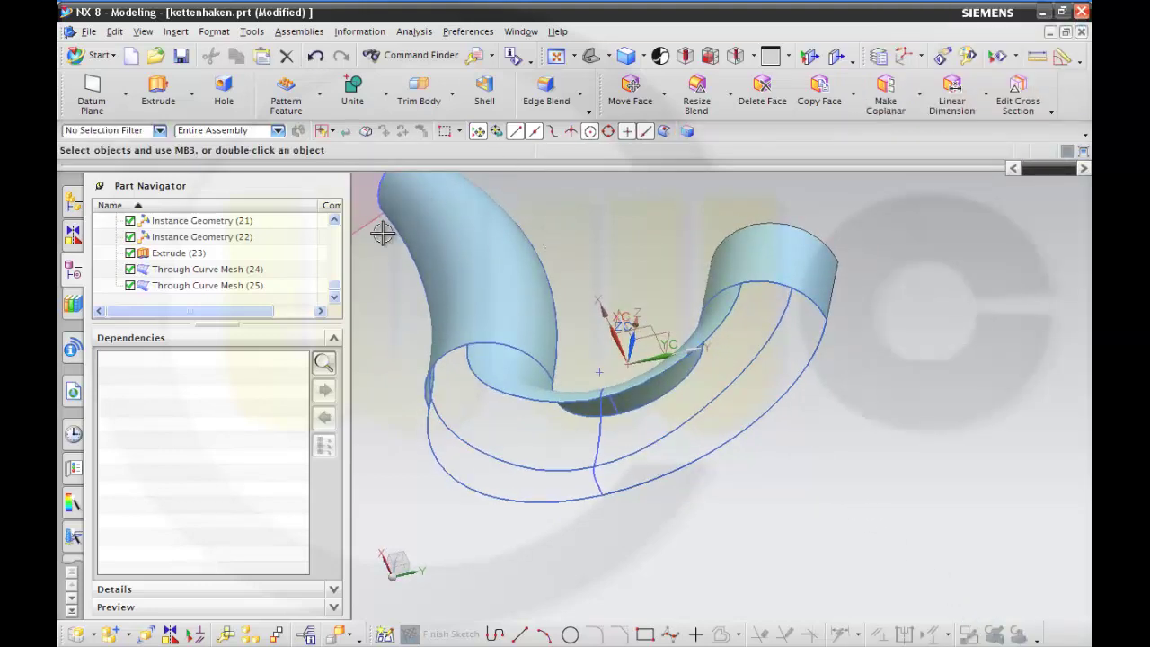
pyautogui.click(492, 56)
pyautogui.click(530, 133)
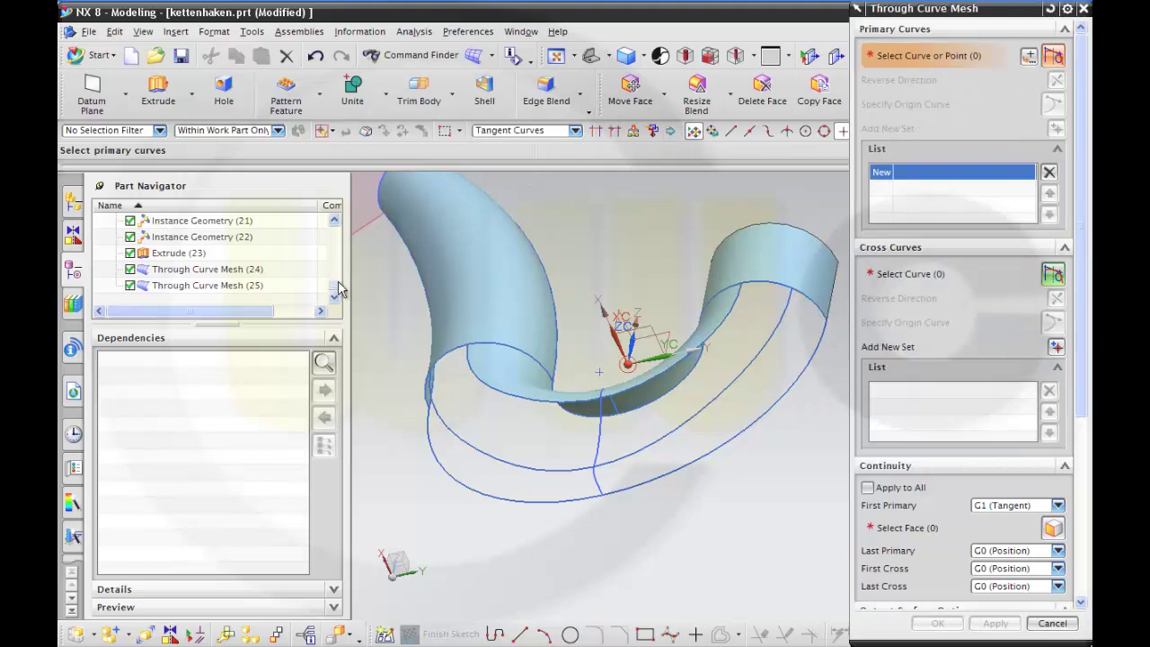
pyautogui.moveTo(335, 287); pyautogui.dragTo(335, 278)
pyautogui.click(230, 232)
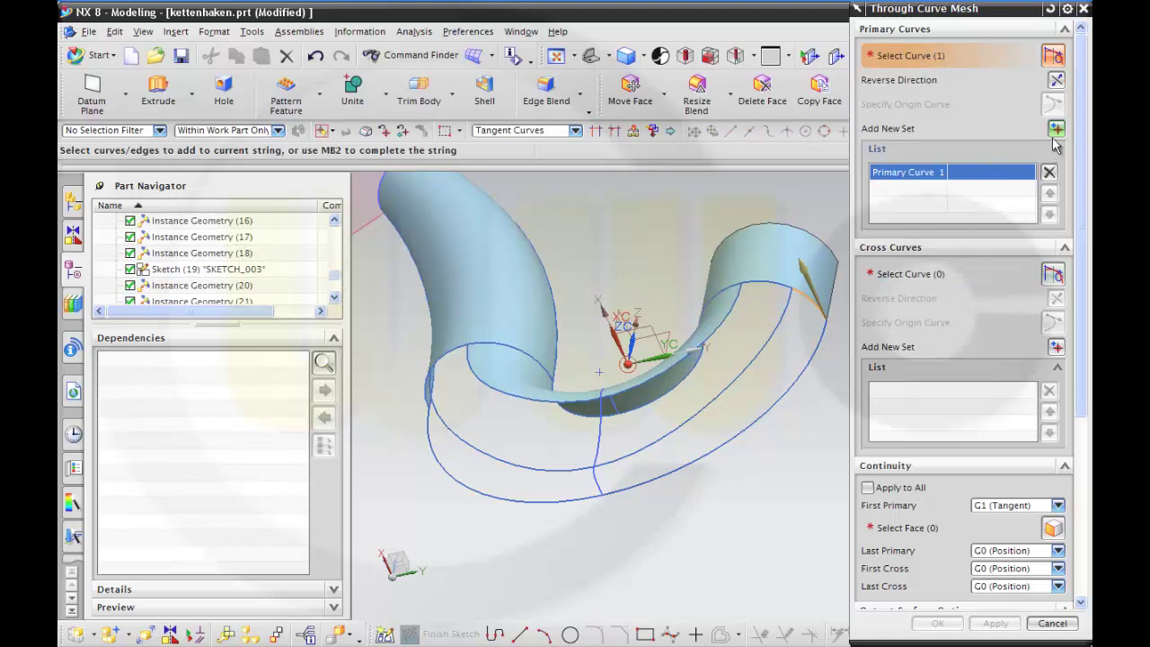
# - Add Instance Geometry (22) and Instance Geometry (12) as the second and third primary curves of the mesh
pyautogui.click(1056, 128)
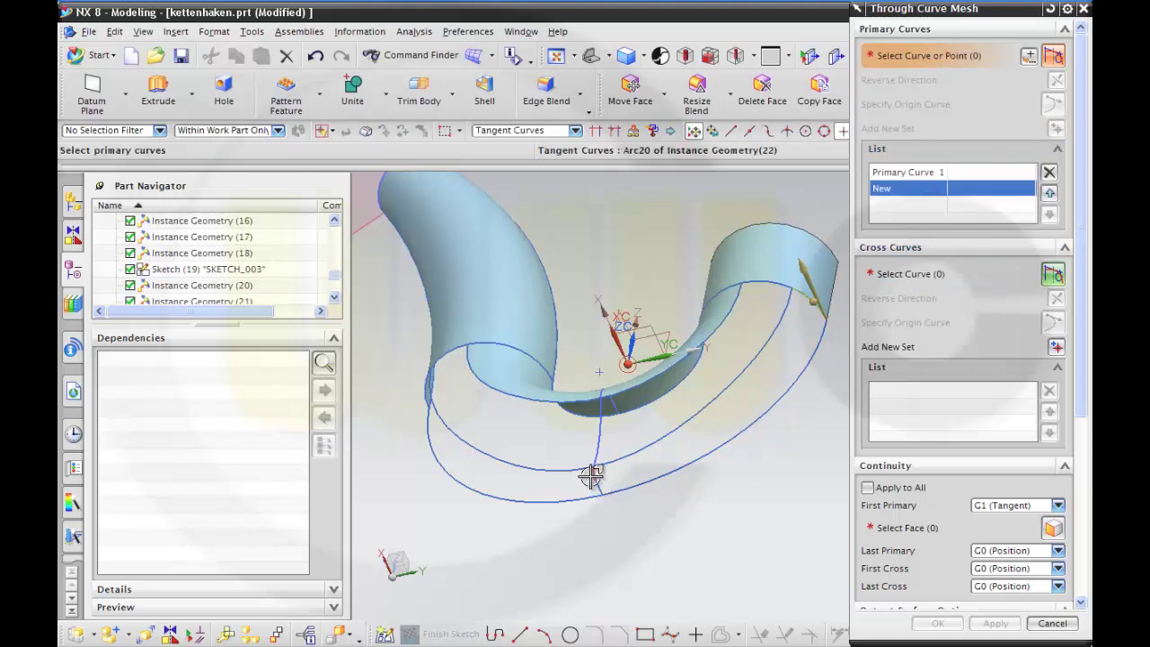
pyautogui.scroll(-2, 337, 281)
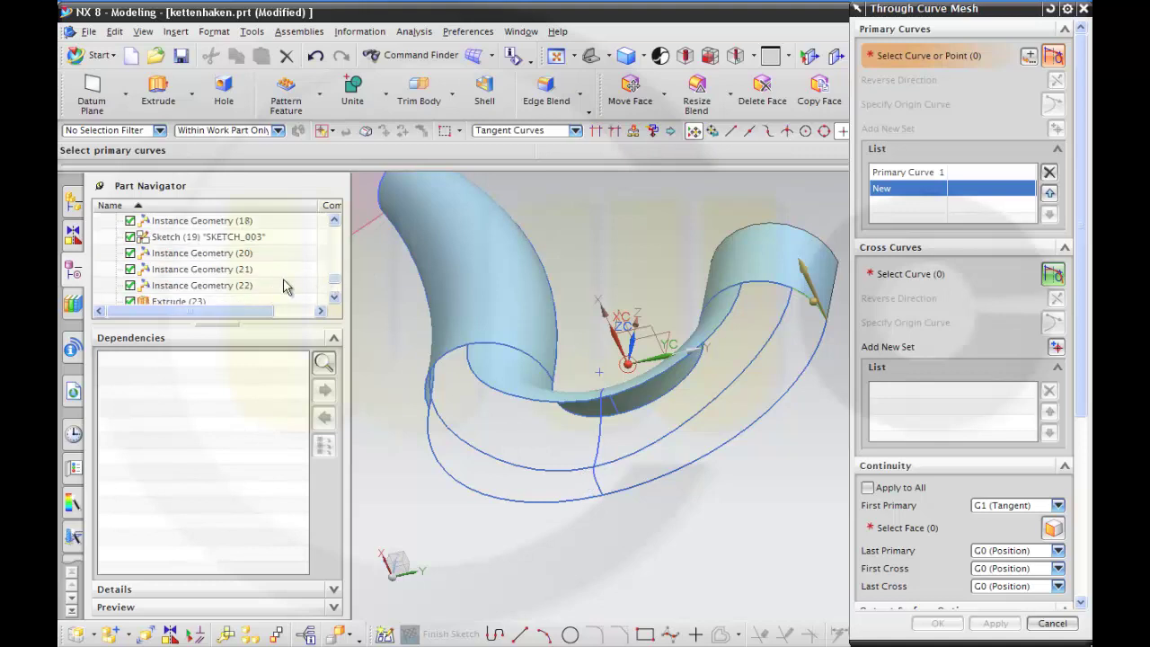
pyautogui.click(252, 285)
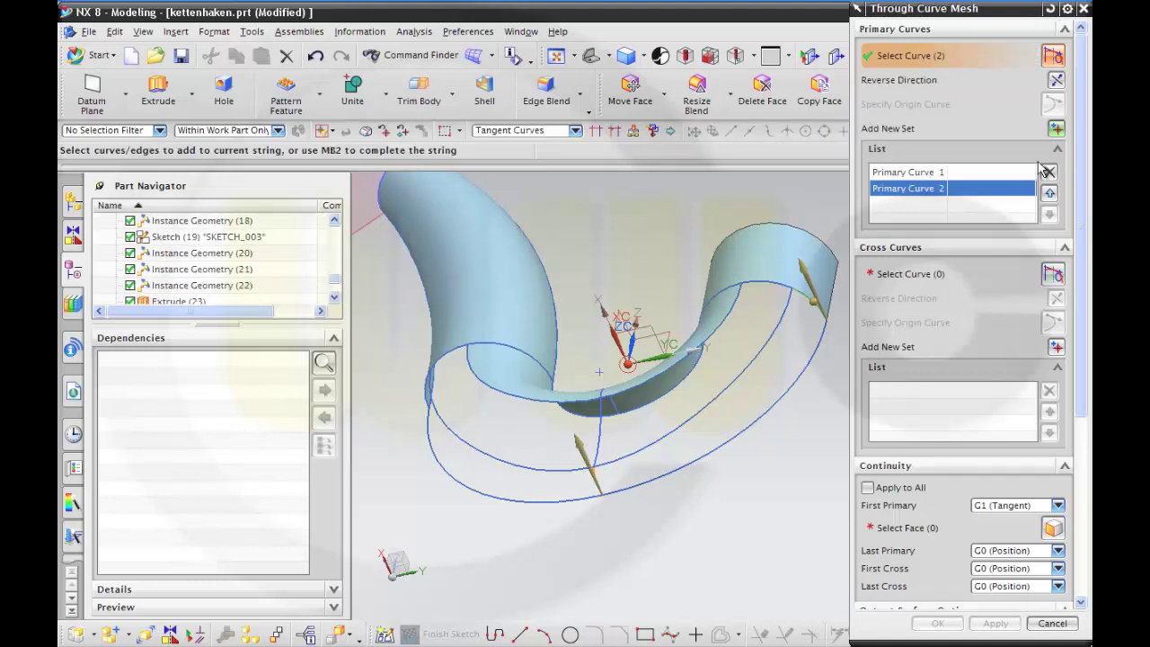
pyautogui.click(1056, 130)
pyautogui.moveTo(403, 352); pyautogui.dragTo(441, 334, button='middle')
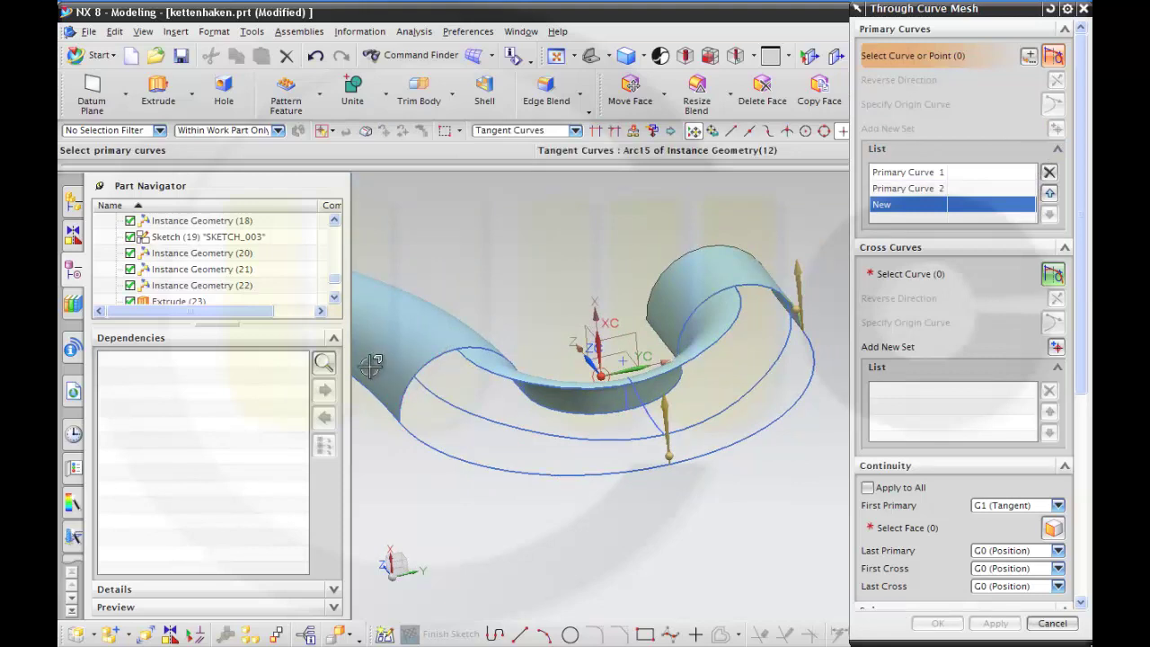
pyautogui.moveTo(333, 287); pyautogui.dragTo(333, 274)
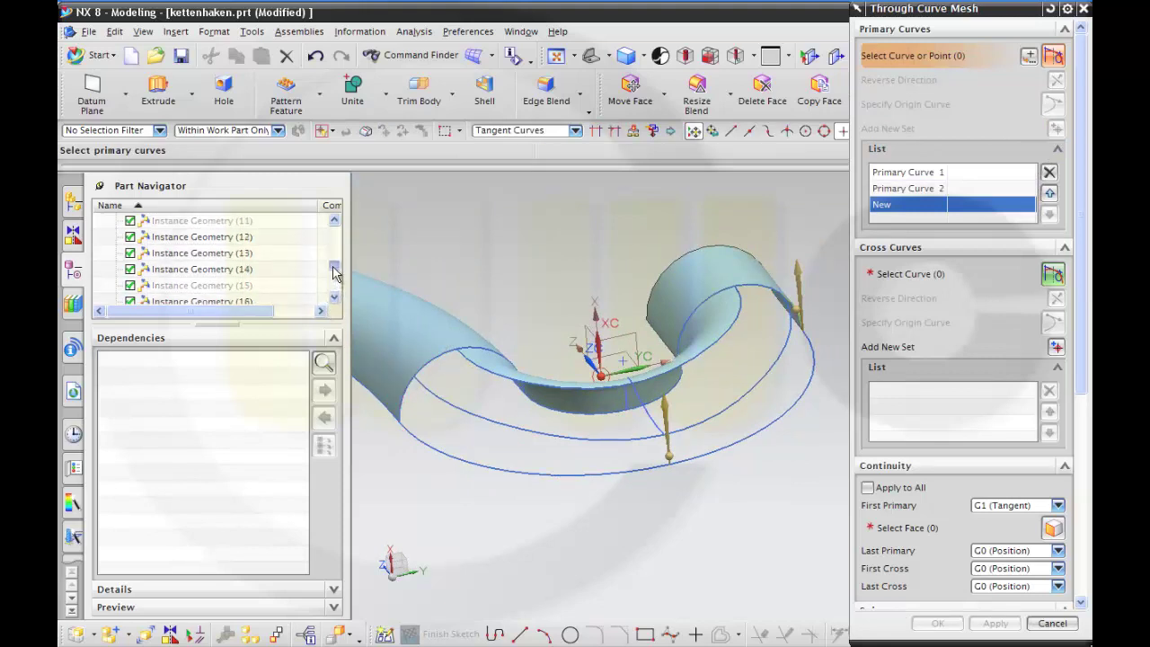
pyautogui.click(242, 241)
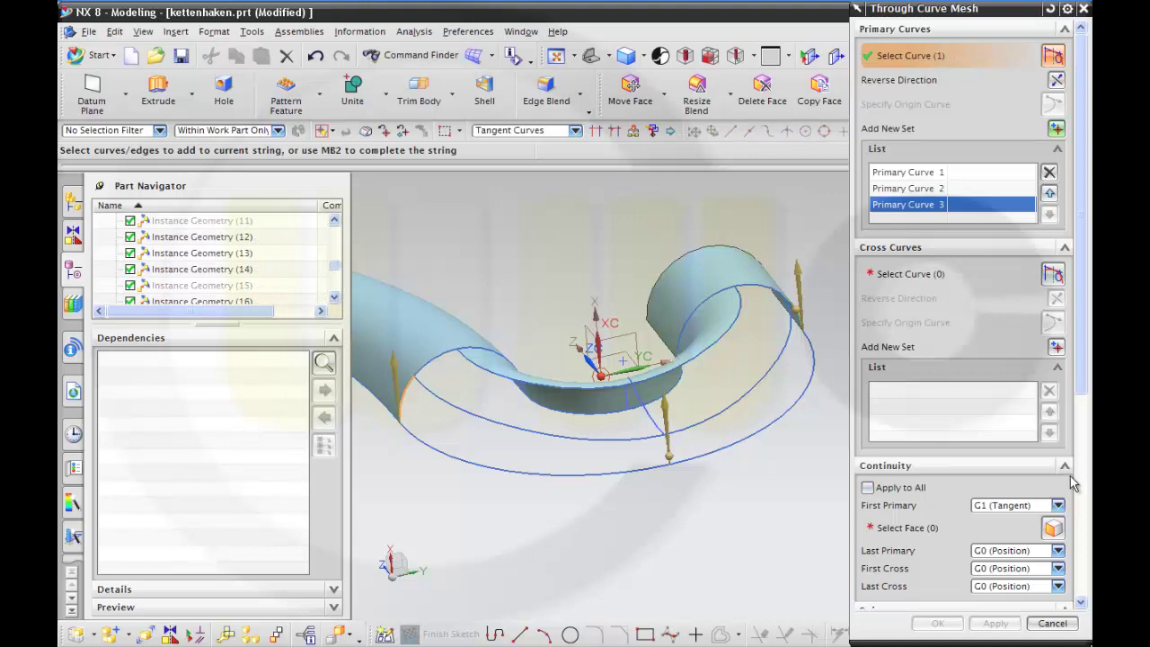
# - Select the new spline and the hook's outer bottom curve as cross curves, with first-primary continuity set to G0 (Position)
pyautogui.click(913, 275)
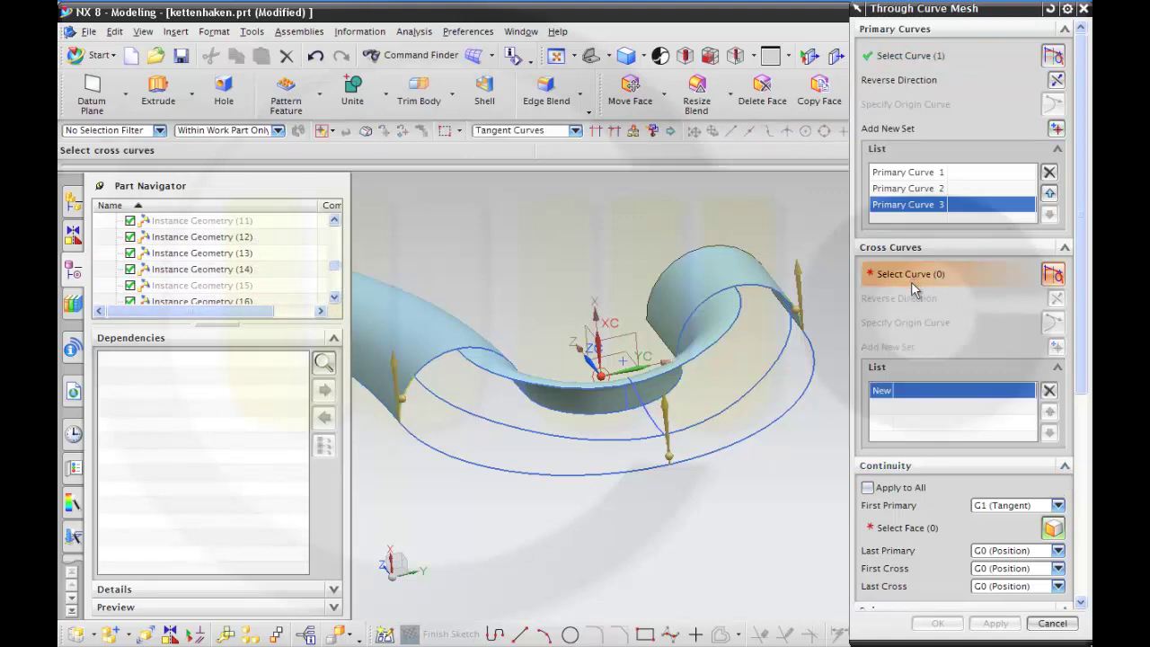
pyautogui.click(769, 375)
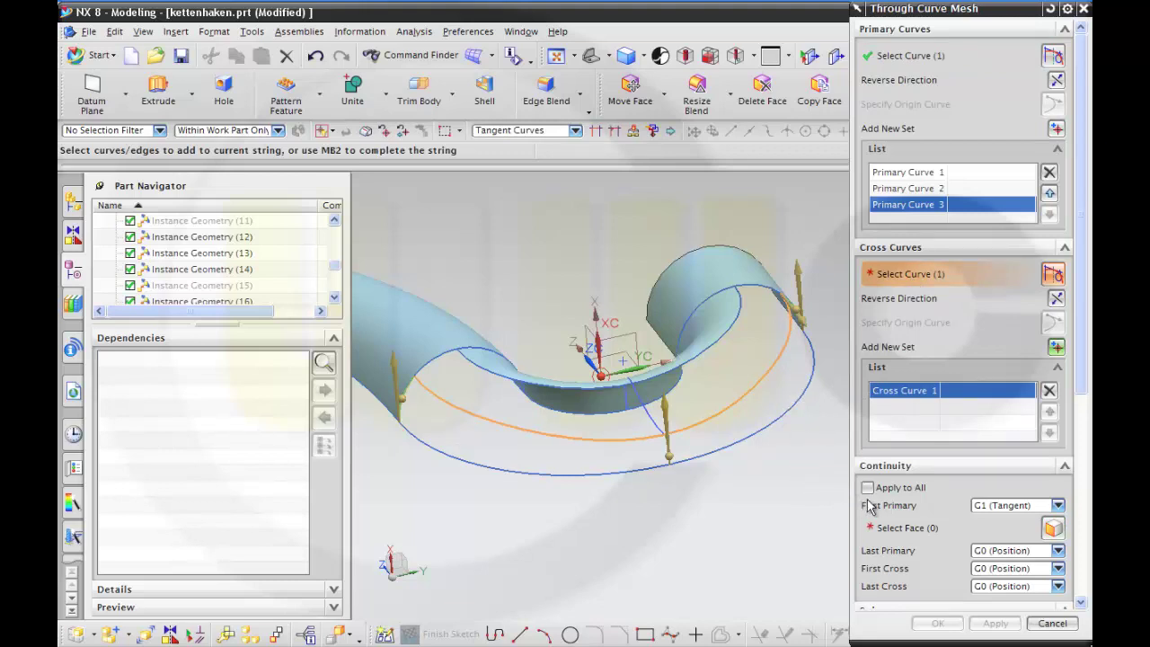
pyautogui.click(1059, 506)
pyautogui.click(1025, 521)
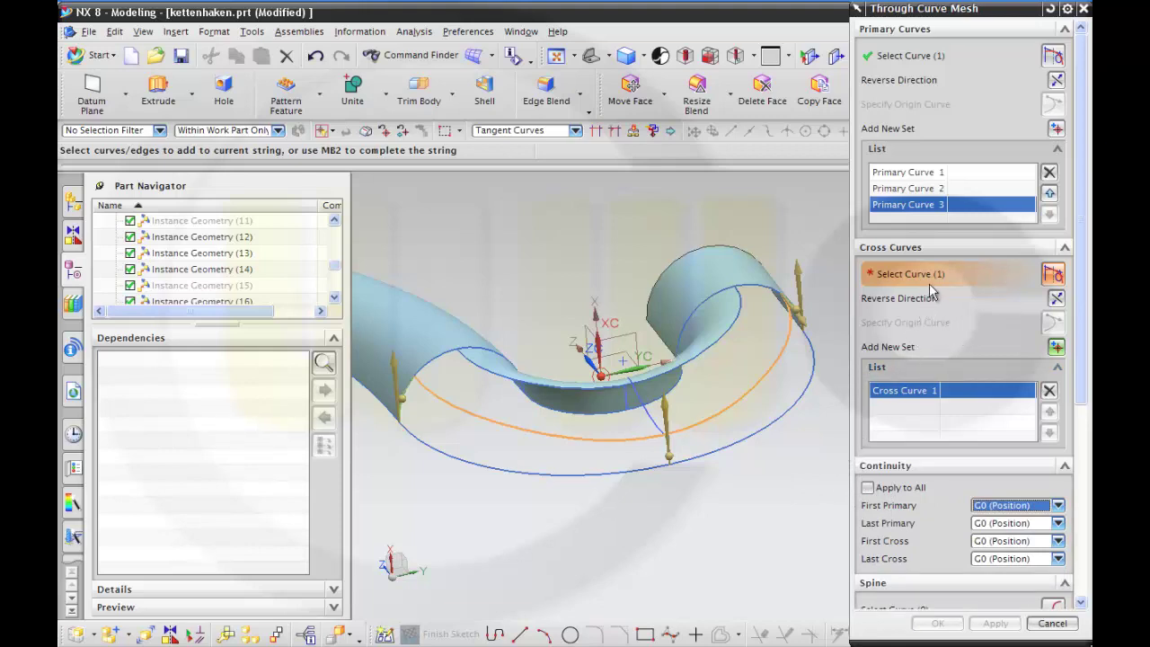
pyautogui.click(1057, 347)
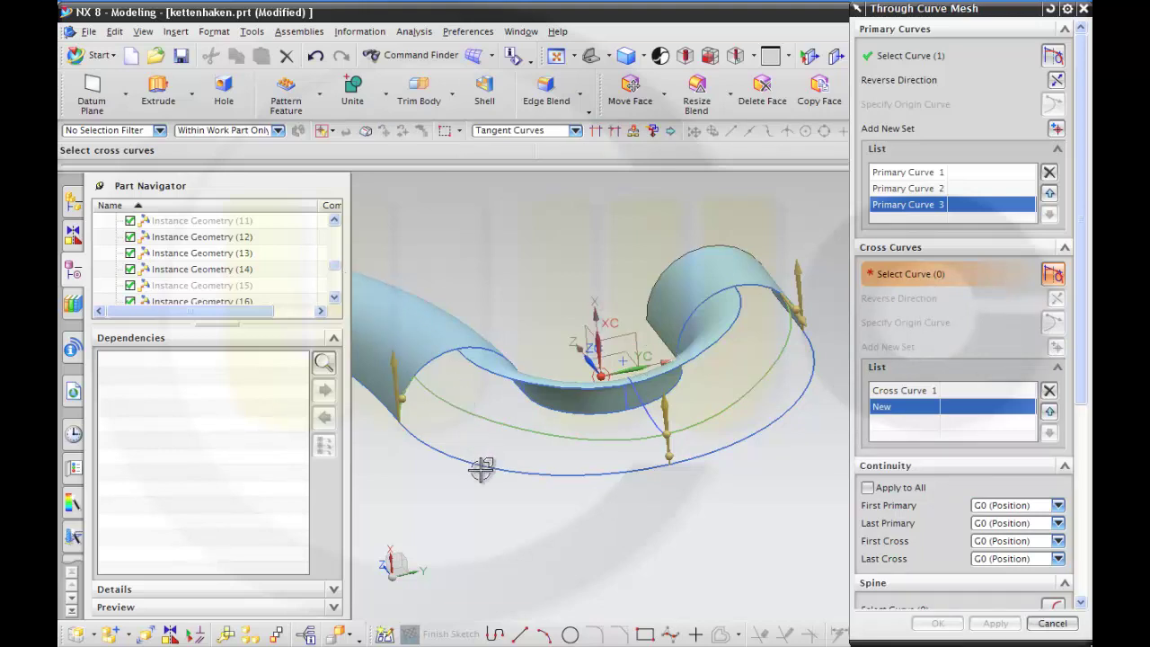
pyautogui.moveTo(334, 266); pyautogui.dragTo(338, 258)
pyautogui.click(231, 240)
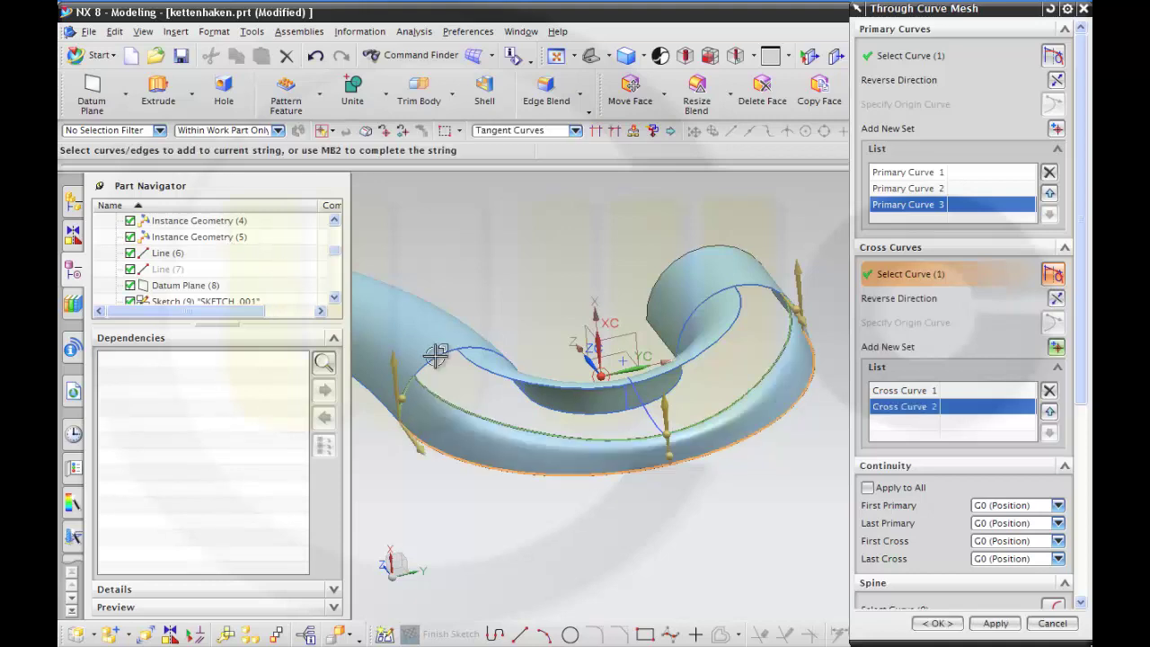
# - Reverse the second cross curve and create the mesh surface with first-primary continuity G1 (Tangent) to the hook tip's face
pyautogui.moveTo(683, 514); pyautogui.dragTo(661, 537, button='middle')
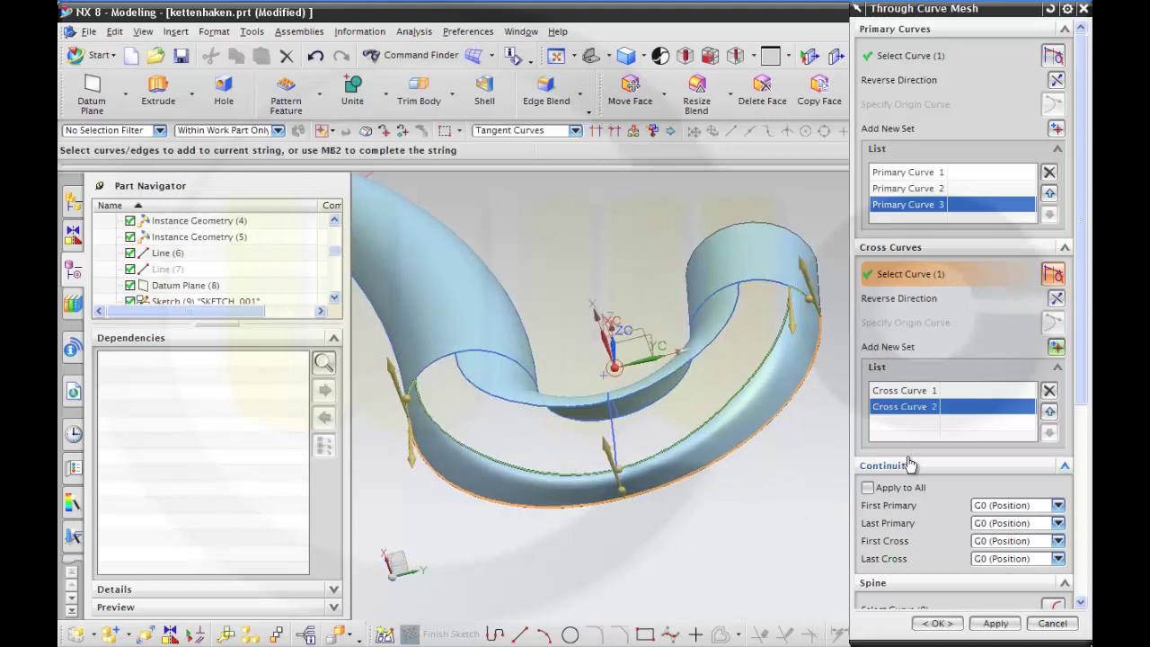
pyautogui.moveTo(802, 473); pyautogui.dragTo(806, 472, button='middle')
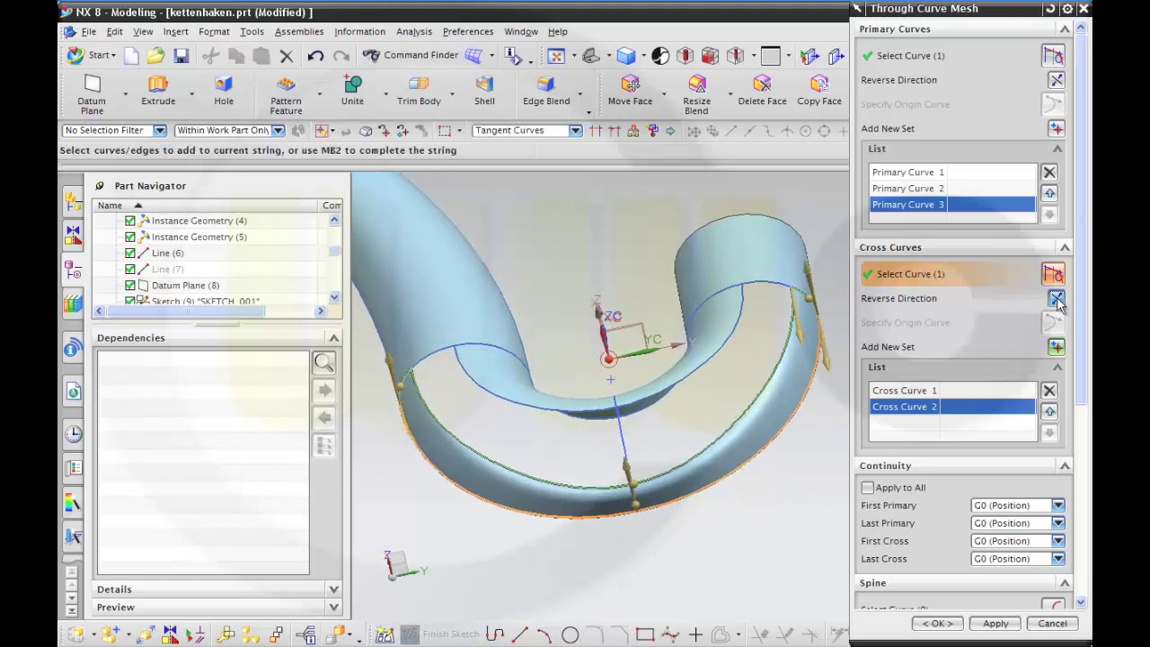
pyautogui.moveTo(826, 477); pyautogui.dragTo(819, 484, button='middle')
pyautogui.click(1058, 506)
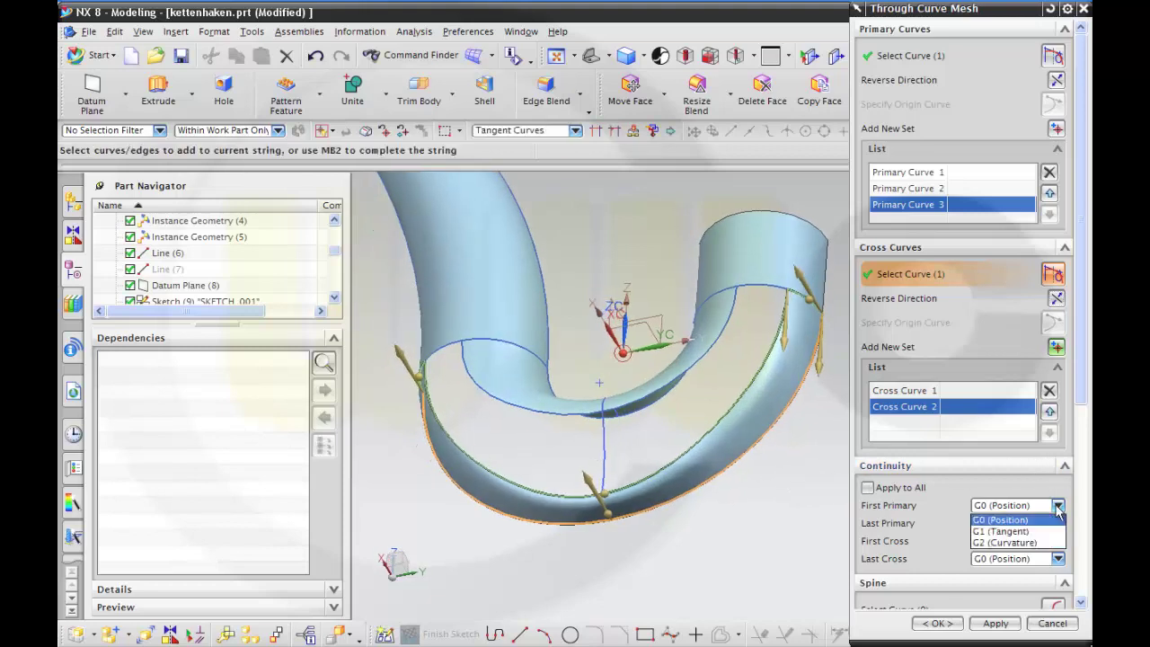
pyautogui.click(1002, 532)
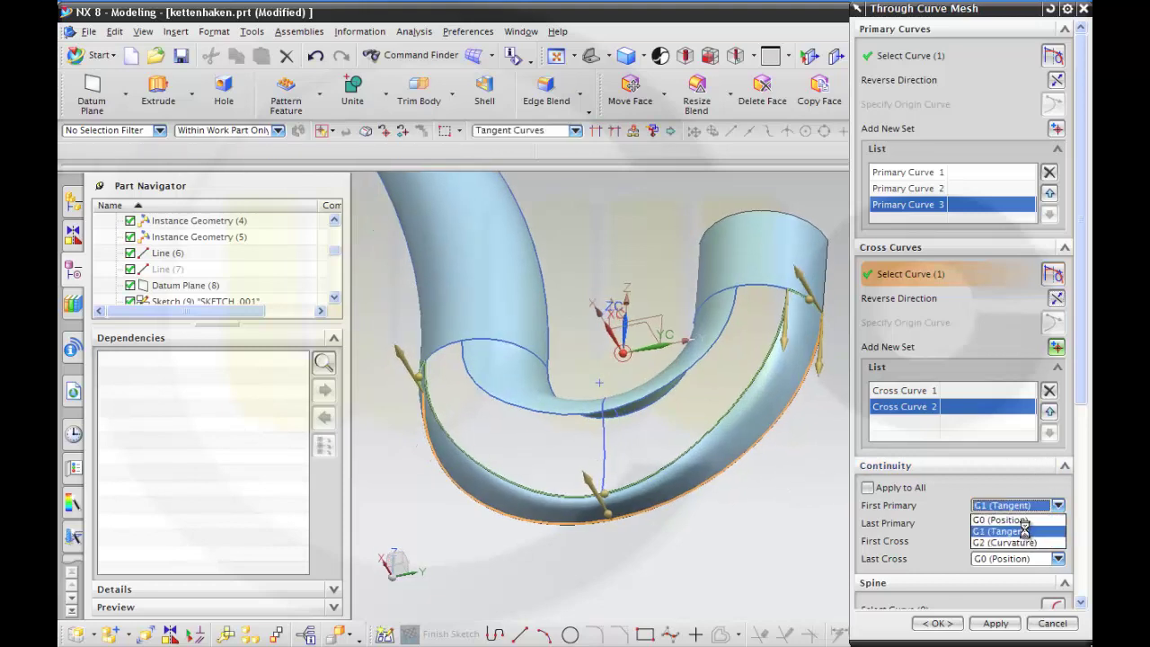
pyautogui.click(799, 245)
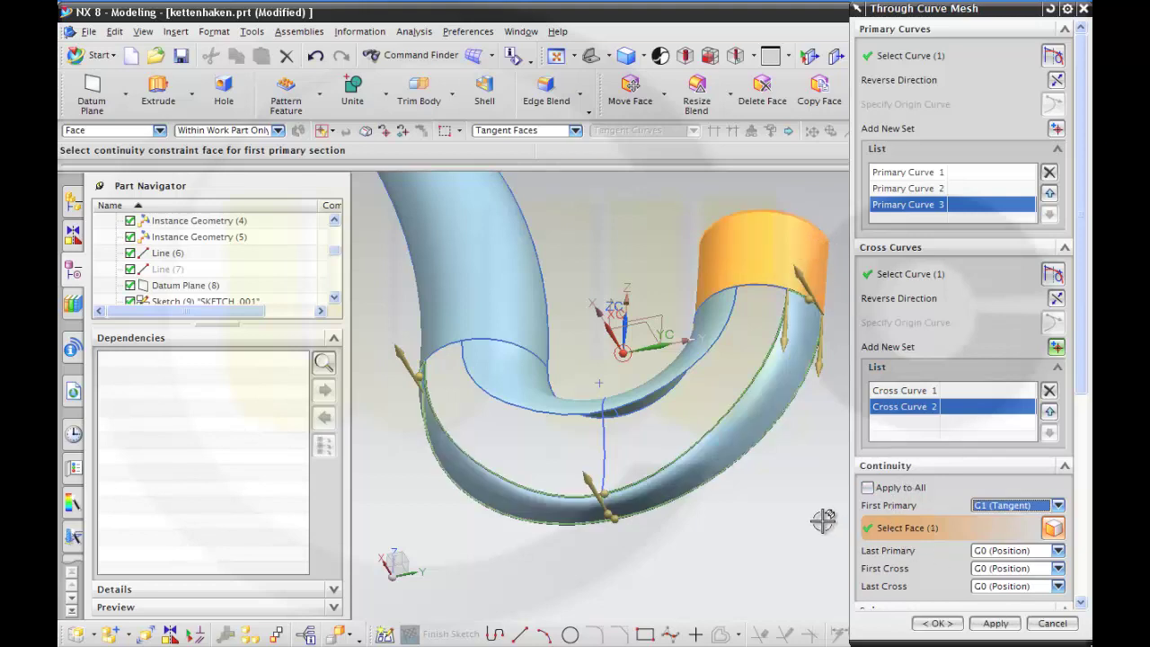
pyautogui.moveTo(823, 521); pyautogui.dragTo(799, 548, button='middle')
pyautogui.click(956, 629)
# - Start another Through Curve Mesh for the open area between the inner and outer surfaces of the hook bend
pyautogui.scroll(-3, 422, 278)
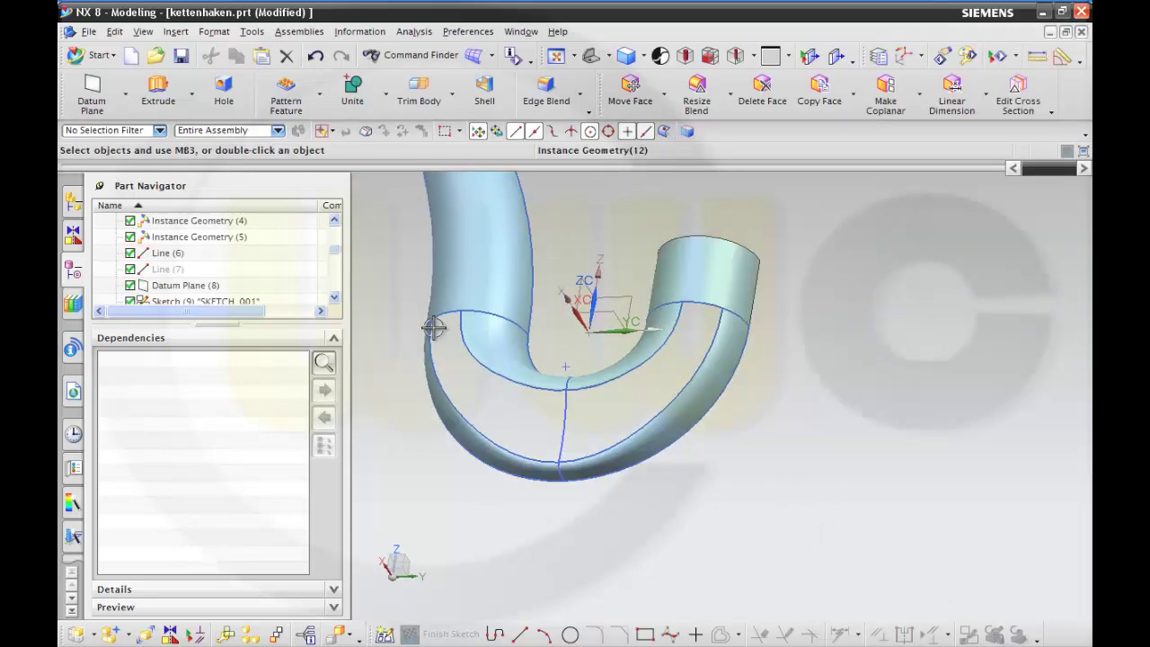
pyautogui.keyDown('shift'); pyautogui.moveTo(420, 278); pyautogui.dragTo(581, 368, button='middle'); pyautogui.keyUp('shift')
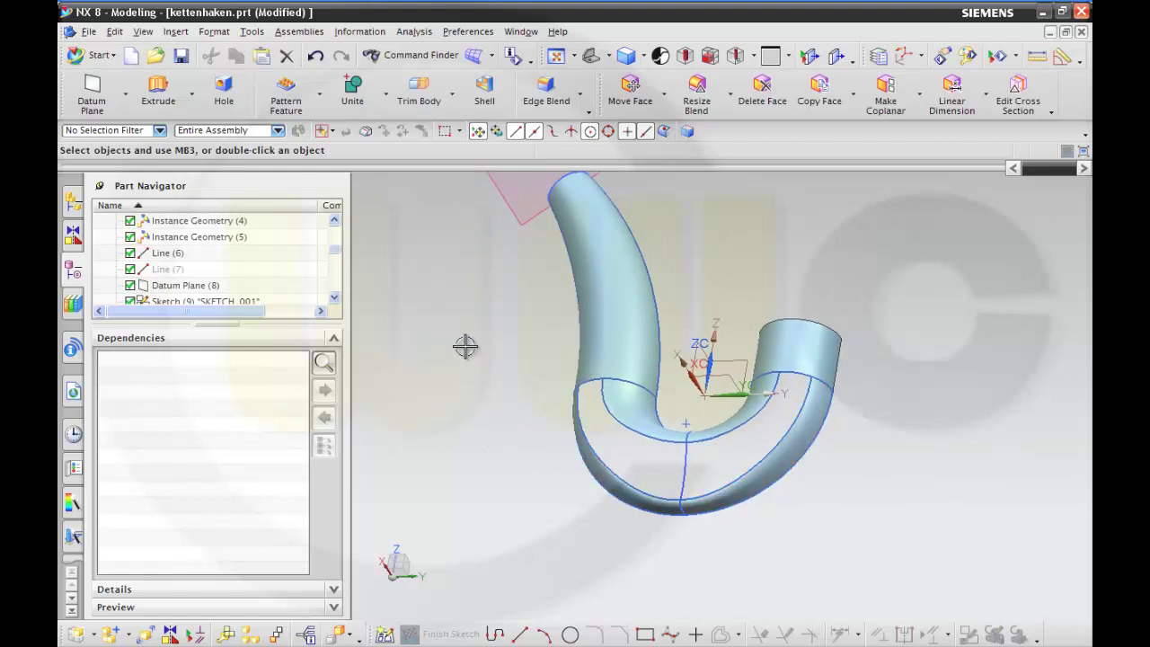
pyautogui.click(473, 57)
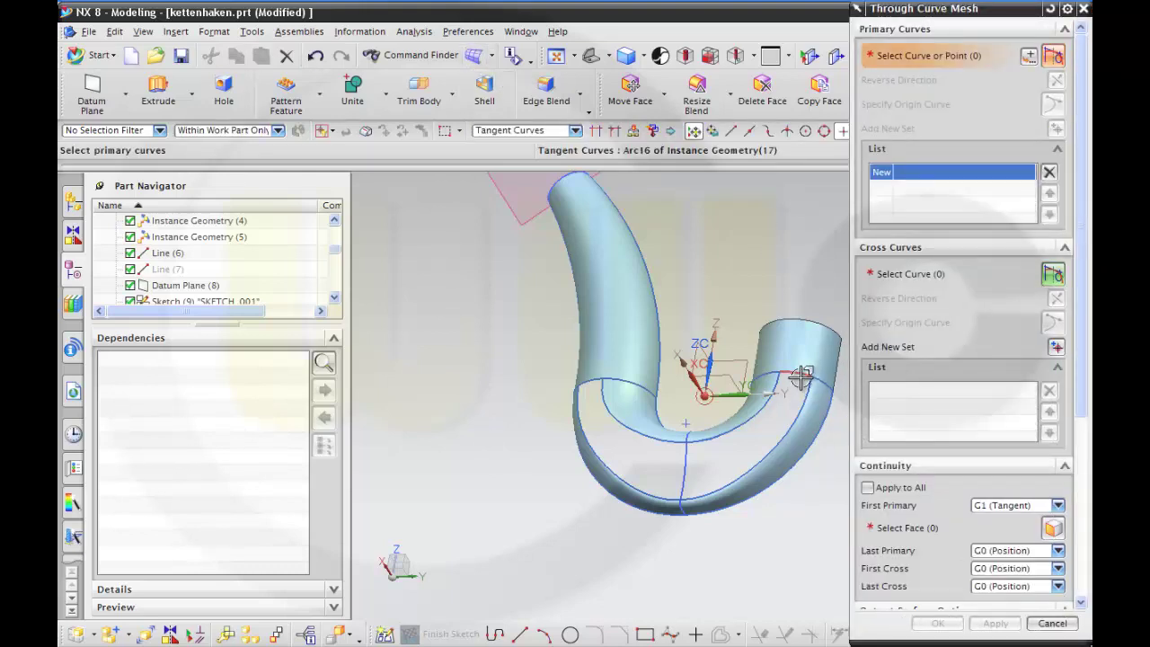
pyautogui.moveTo(333, 252); pyautogui.dragTo(333, 277)
pyautogui.click(235, 286)
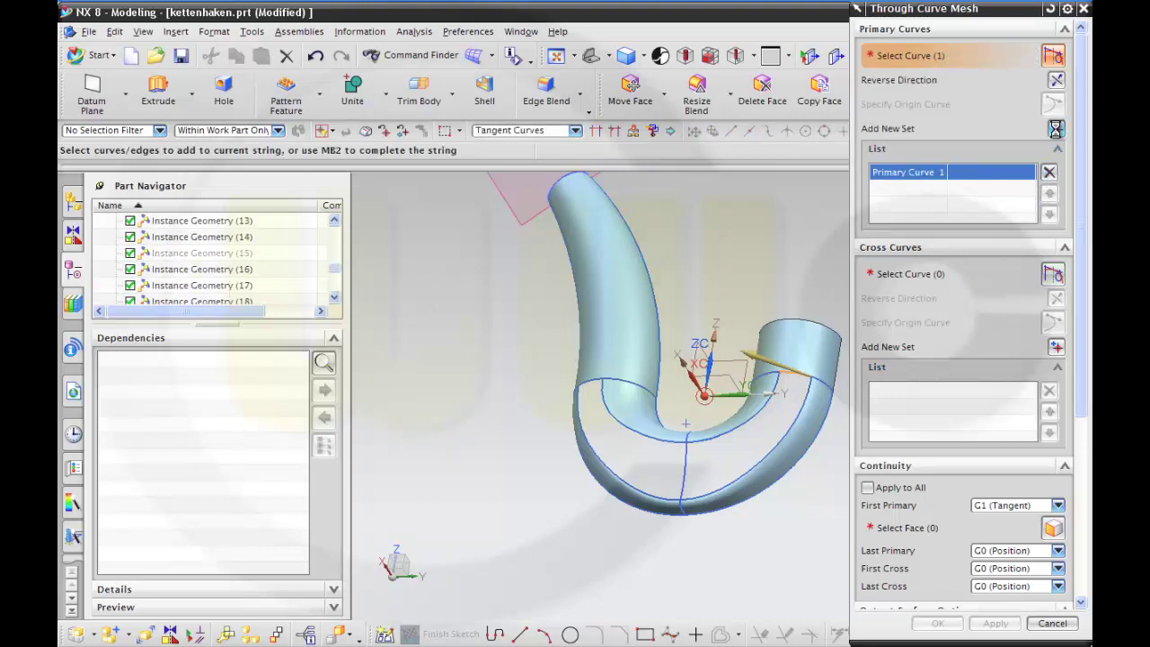
pyautogui.click(1056, 129)
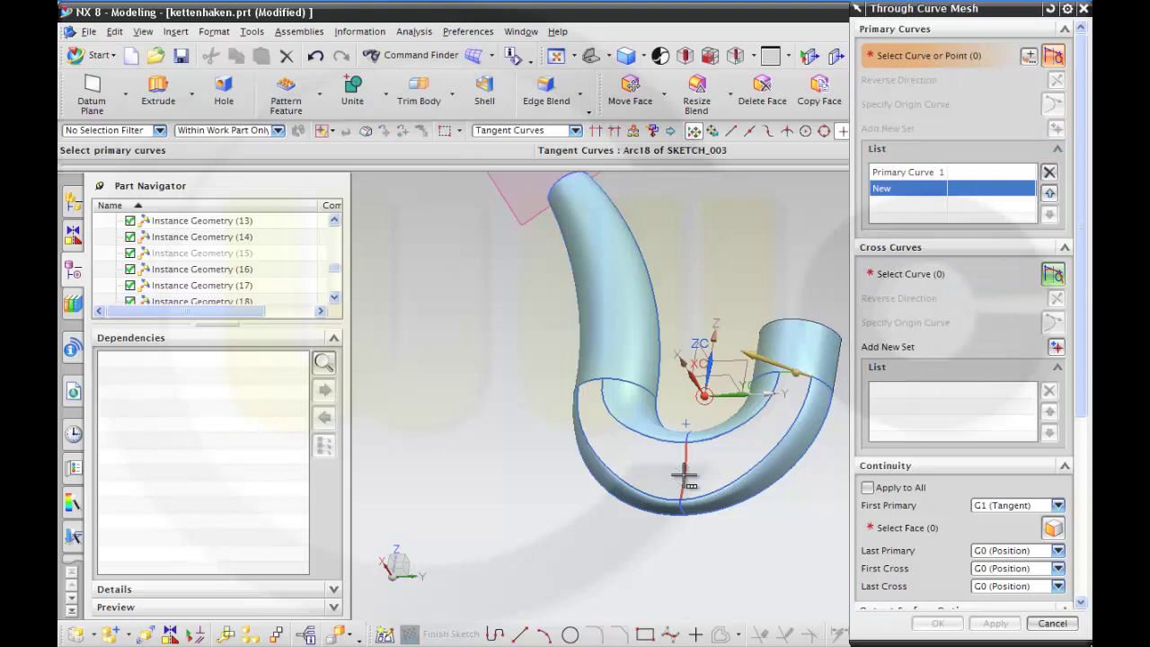
pyautogui.click(231, 302)
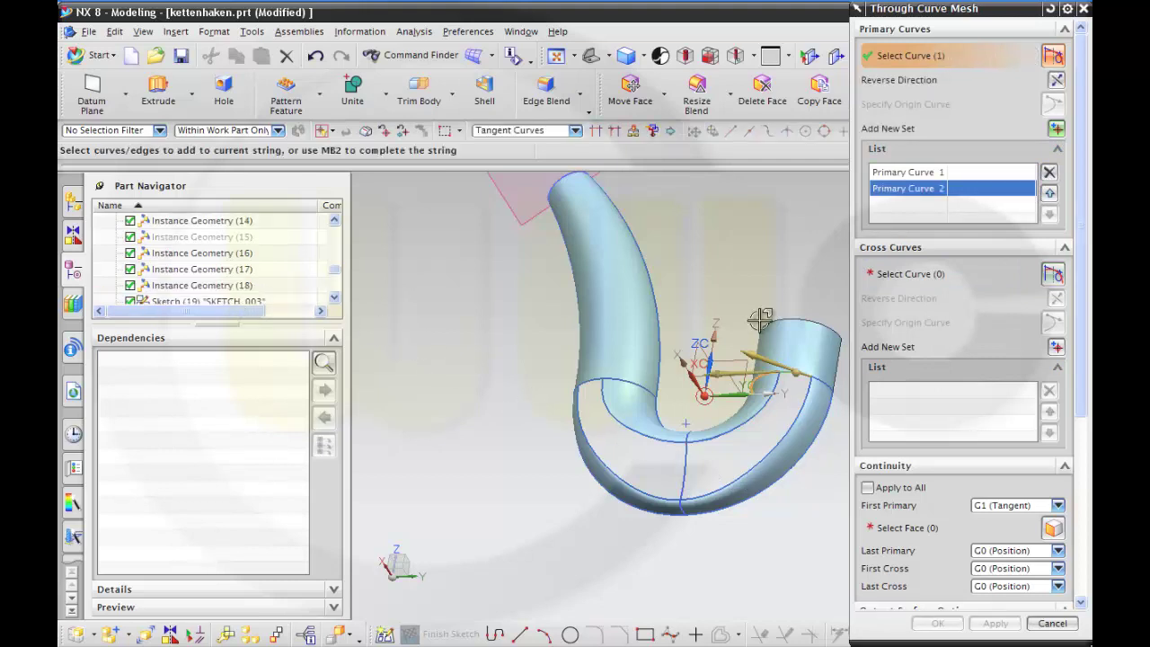
pyautogui.click(1048, 173)
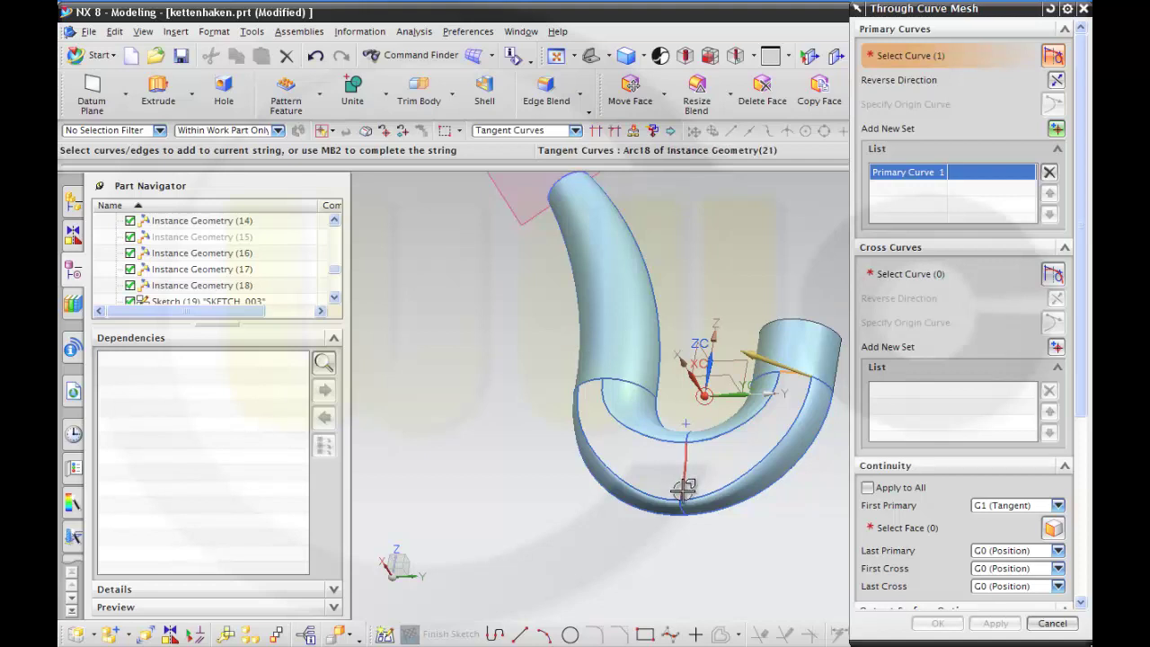
pyautogui.click(334, 298)
pyautogui.click(334, 297)
pyautogui.click(333, 297)
pyautogui.click(242, 287)
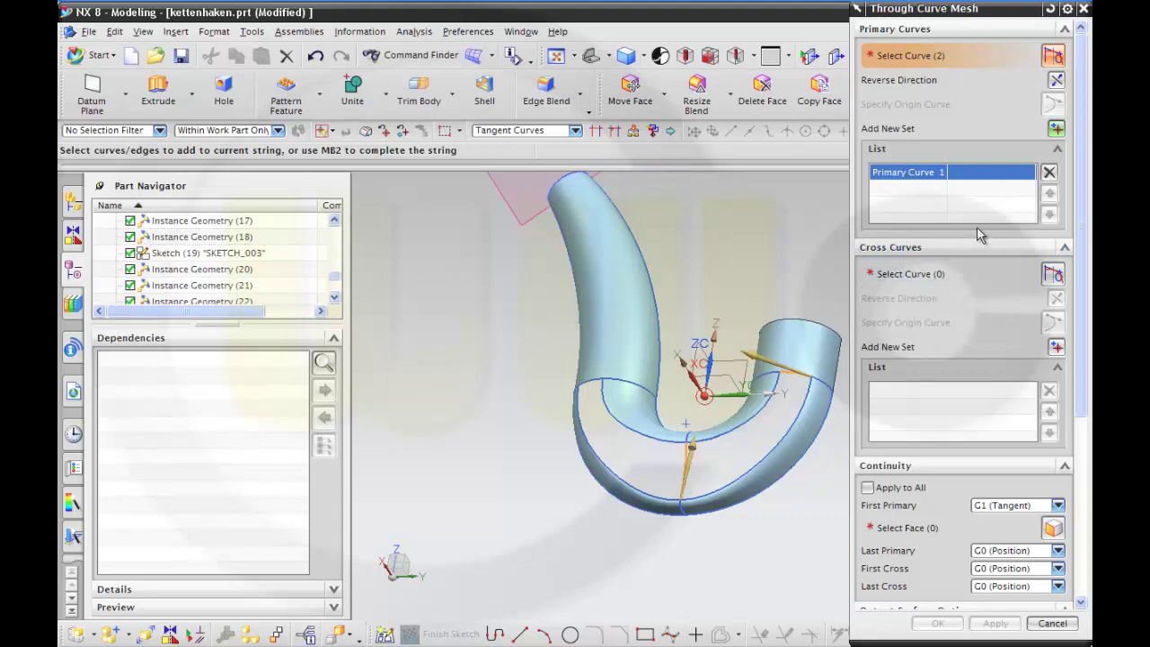
pyautogui.click(1057, 130)
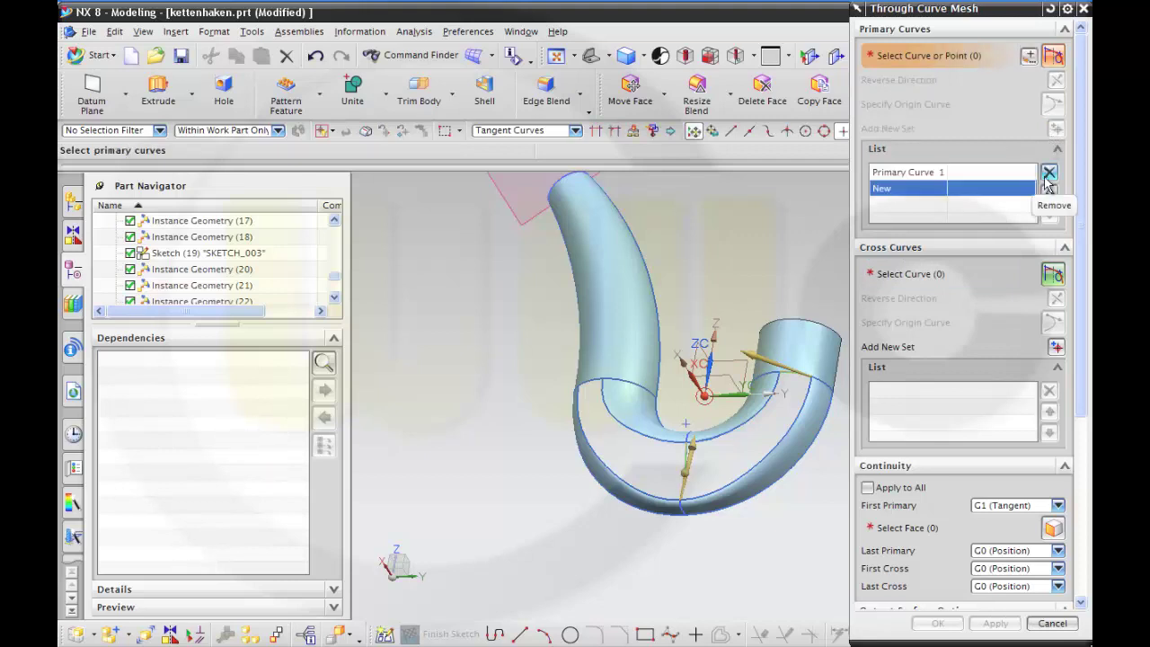
pyautogui.click(1049, 174)
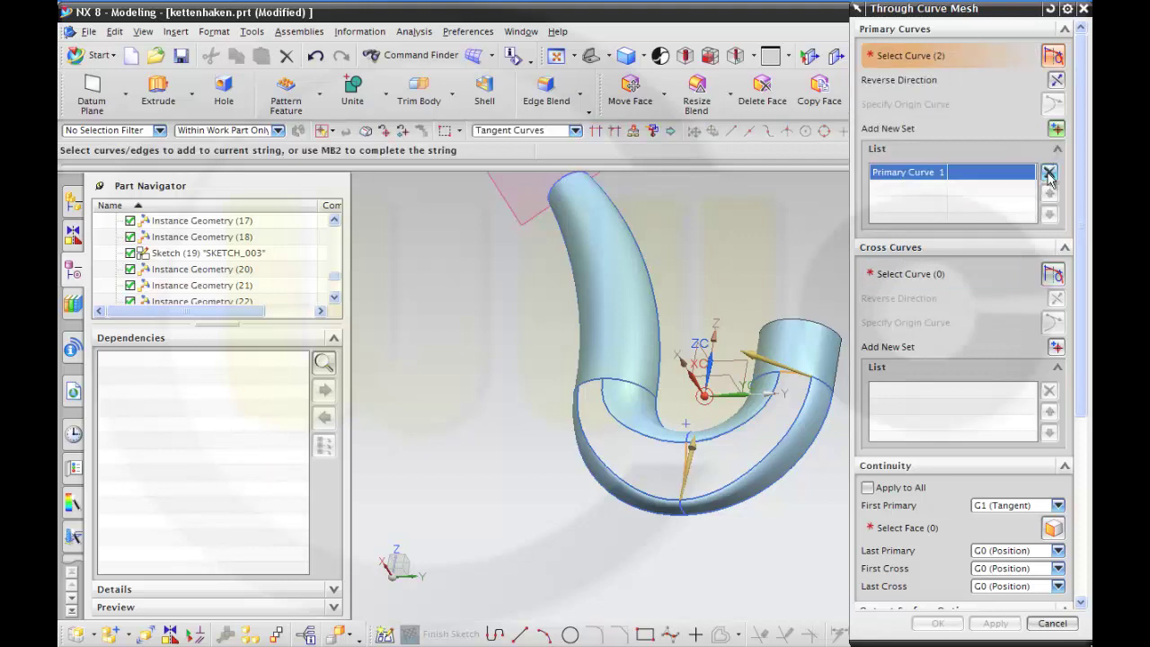
pyautogui.click(1049, 174)
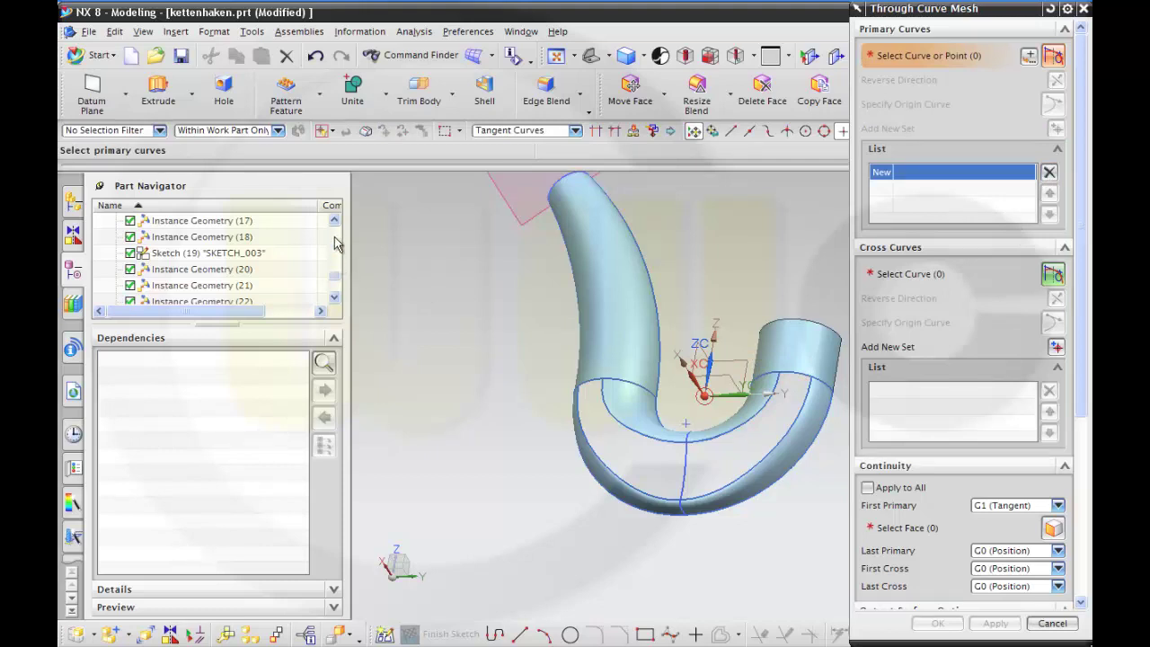
# - Select Instance Geometry (17) and Instance Geometry (21) as the first and second primary curves, reversing the second curve's direction
pyautogui.click(251, 222)
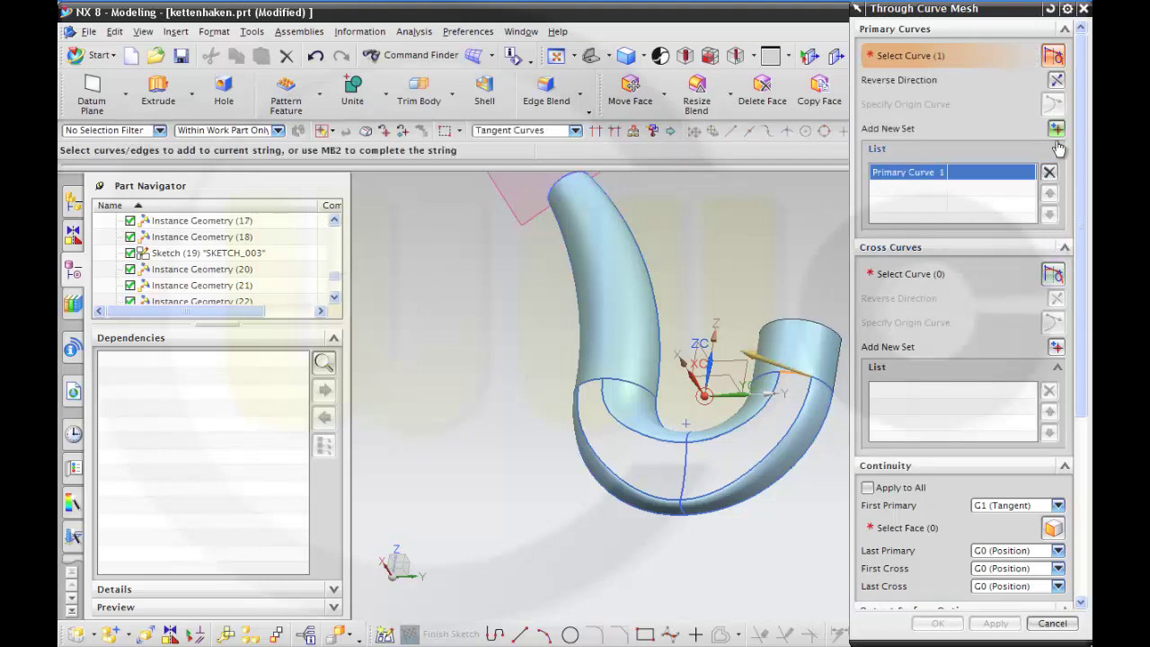
pyautogui.click(1056, 129)
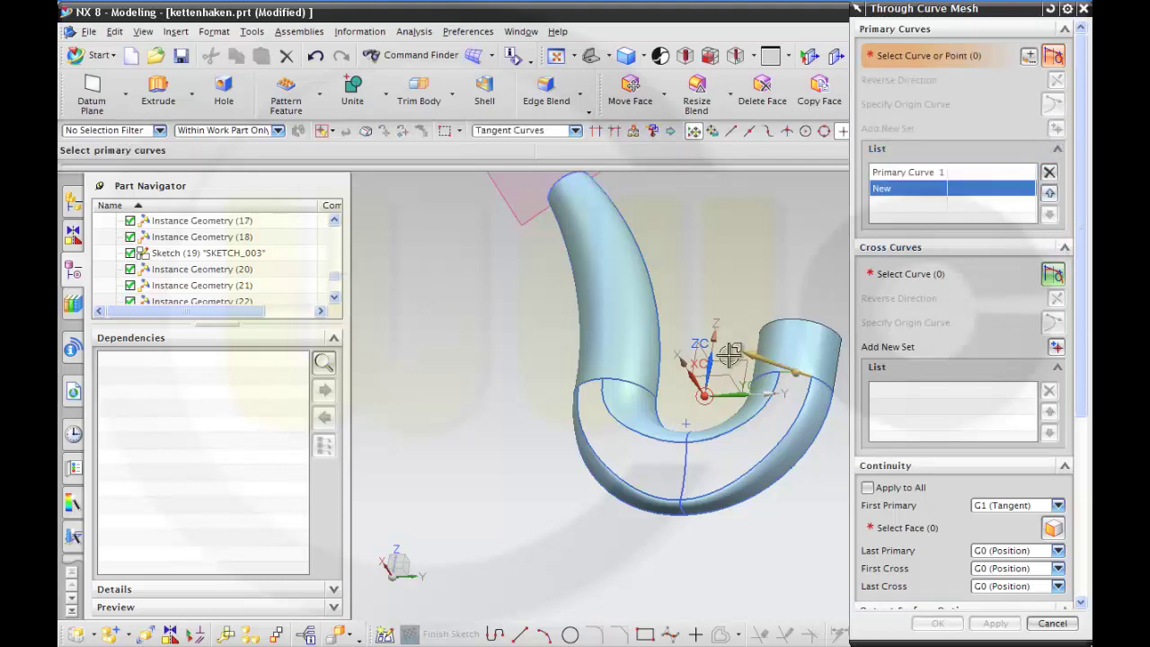
pyautogui.click(233, 287)
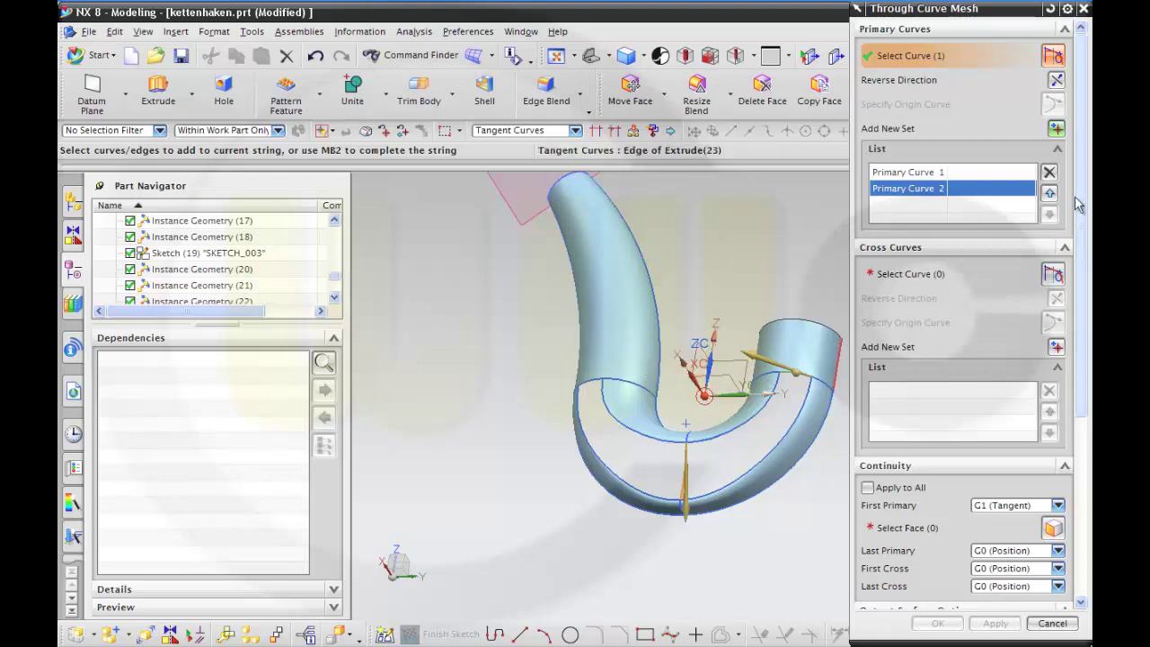
pyautogui.click(1057, 82)
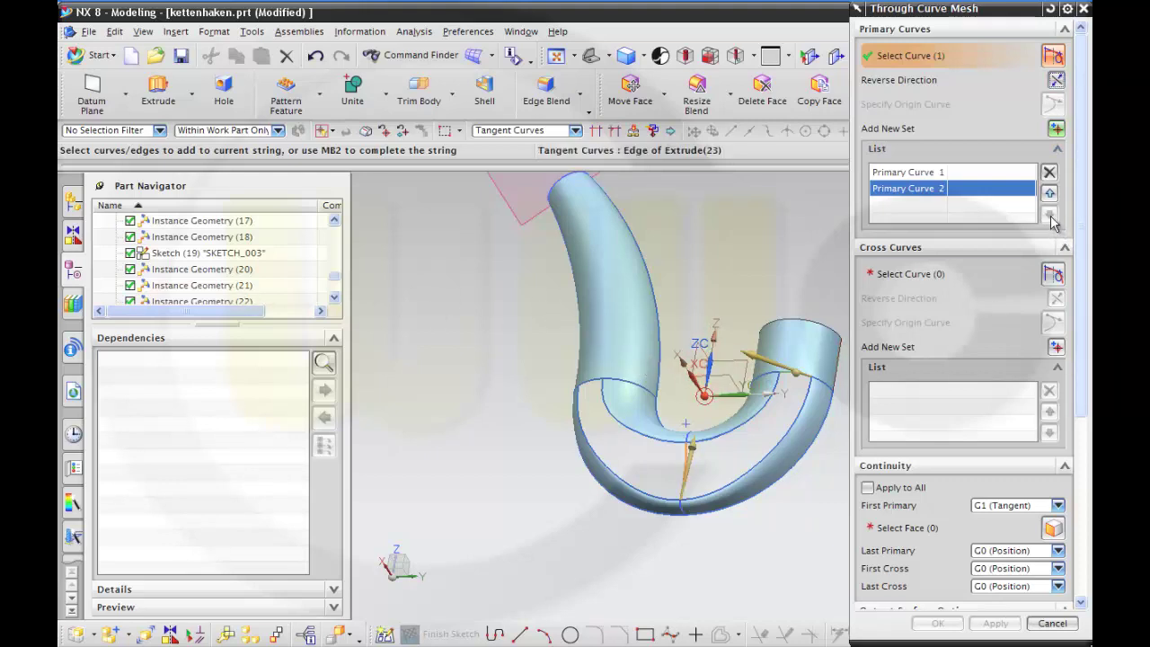
# - Add Instance Geometry (13) as the third primary curve and set first-primary continuity to G0 (Position)
pyautogui.click(1056, 129)
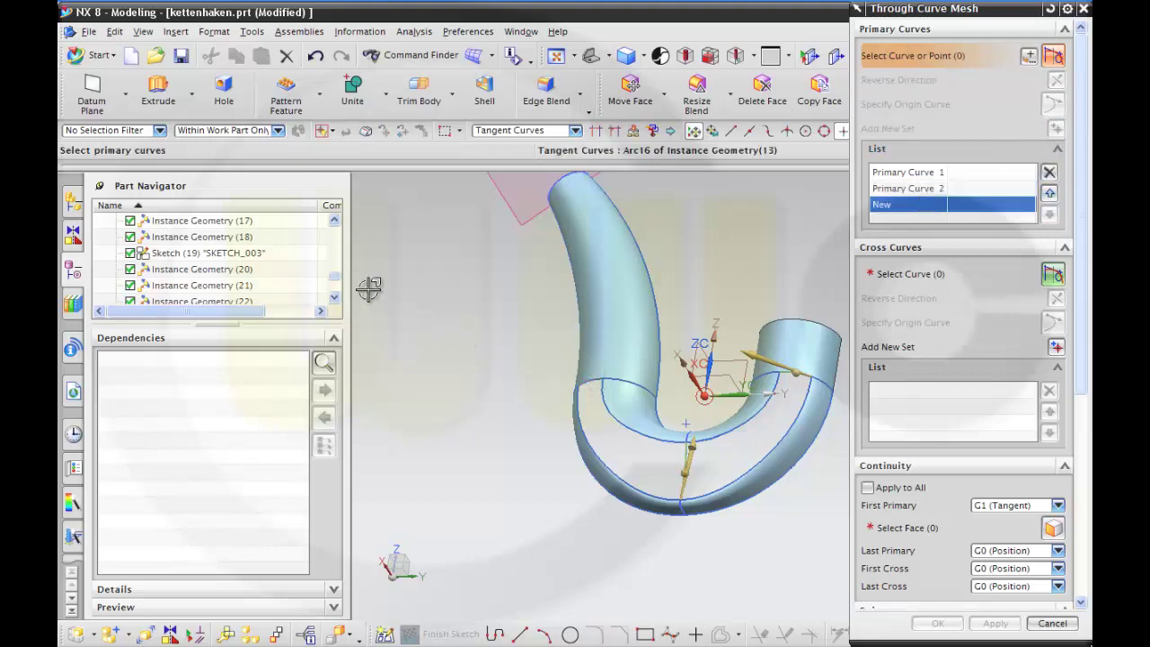
pyautogui.scroll(3, 310, 229)
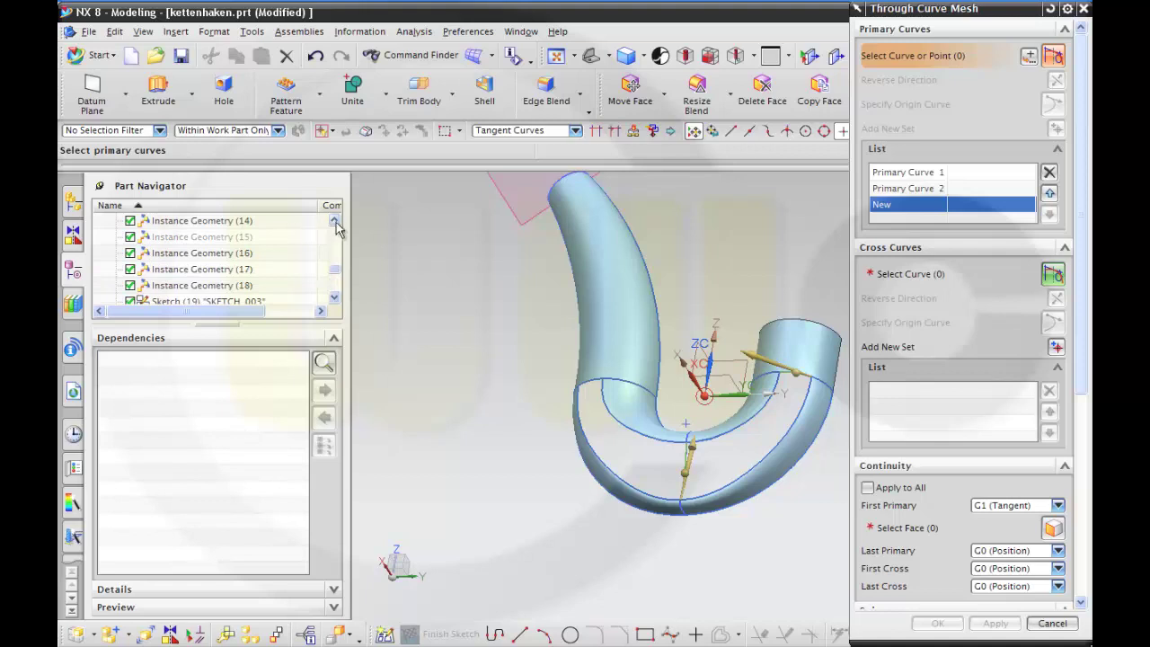
pyautogui.click(334, 221)
pyautogui.click(250, 222)
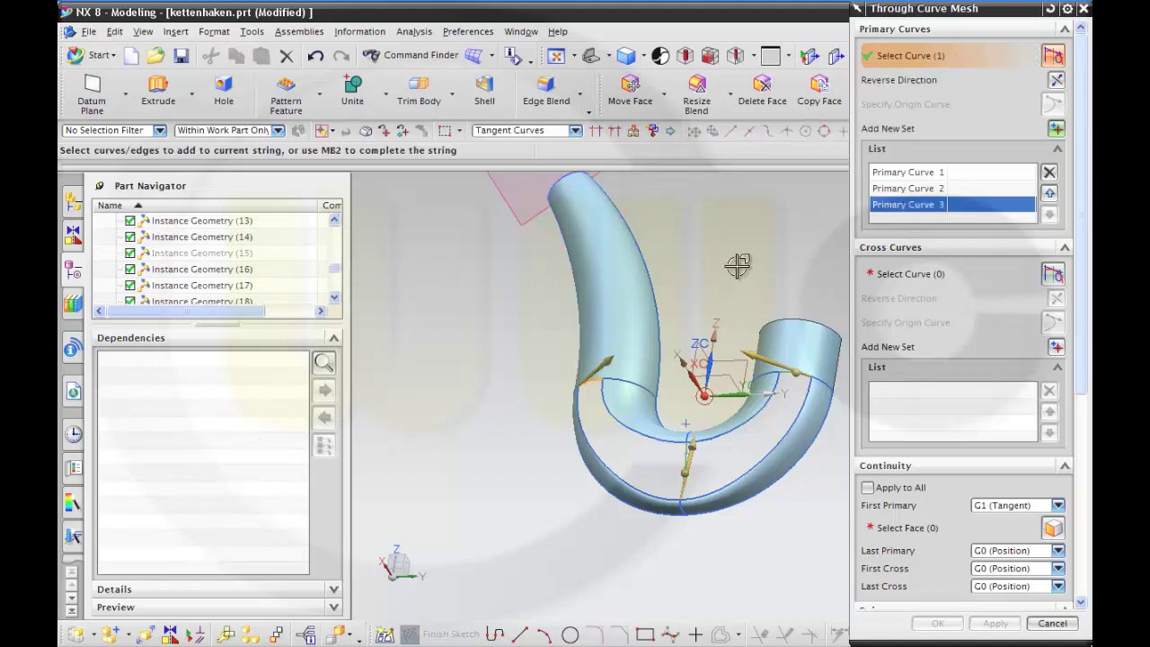
pyautogui.moveTo(749, 249); pyautogui.dragTo(761, 265, button='middle')
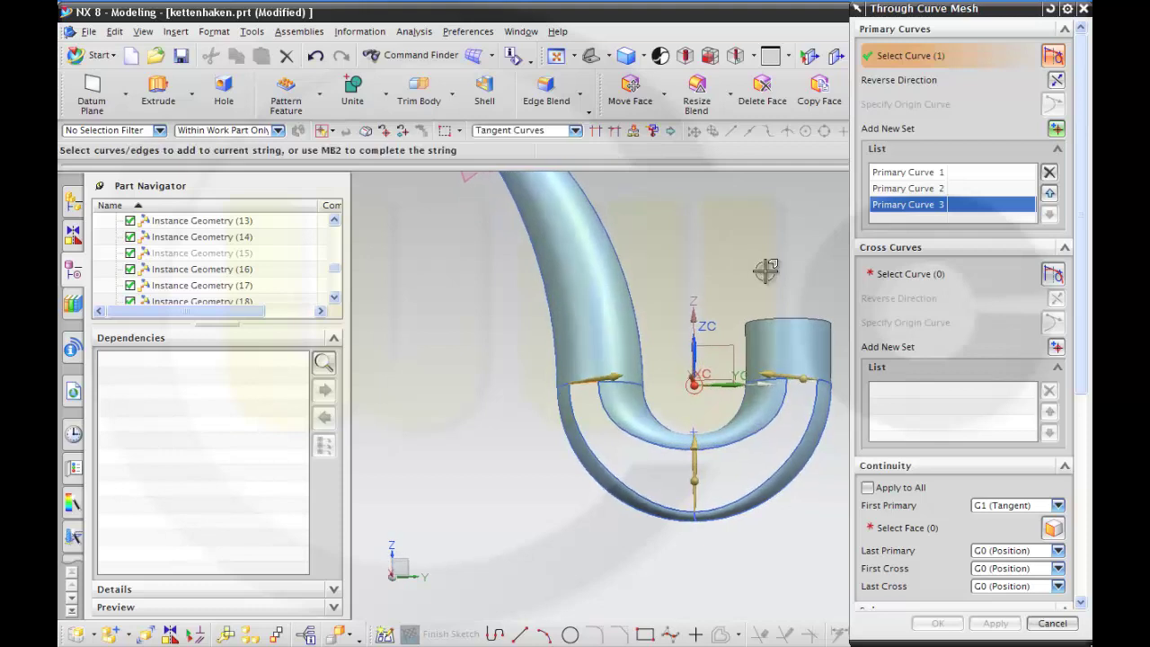
pyautogui.click(1025, 505)
pyautogui.click(1025, 521)
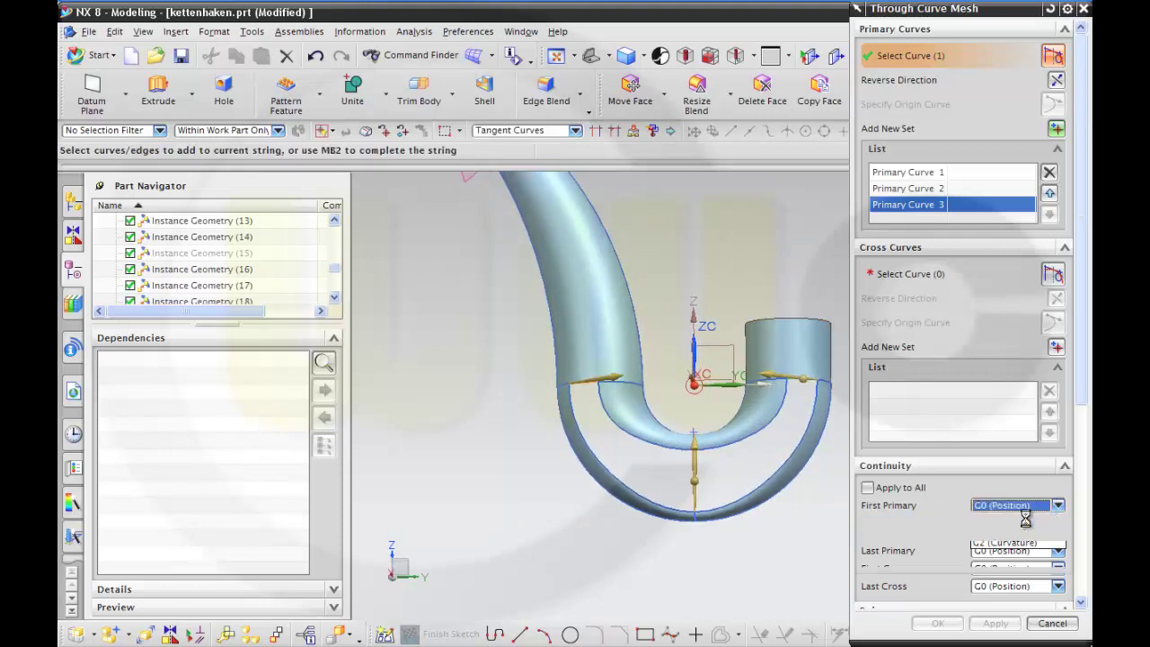
# - Select the outer surface's boundary curve and the inner surface's boundary spline as the first and second cross curves
pyautogui.click(943, 275)
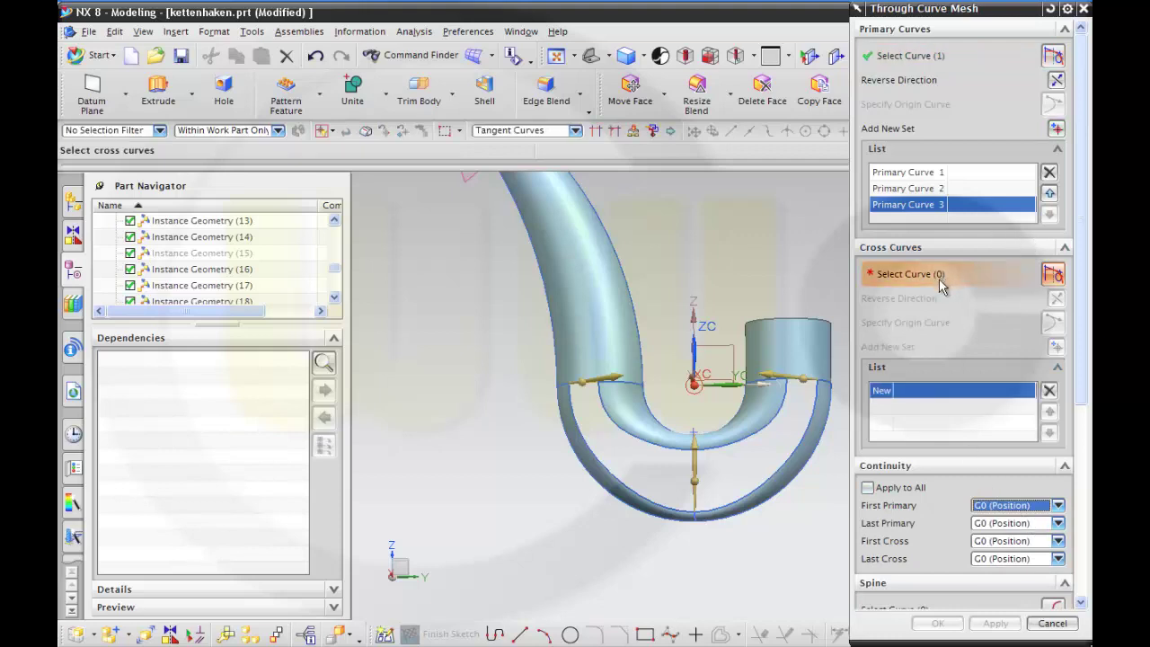
pyautogui.click(813, 417)
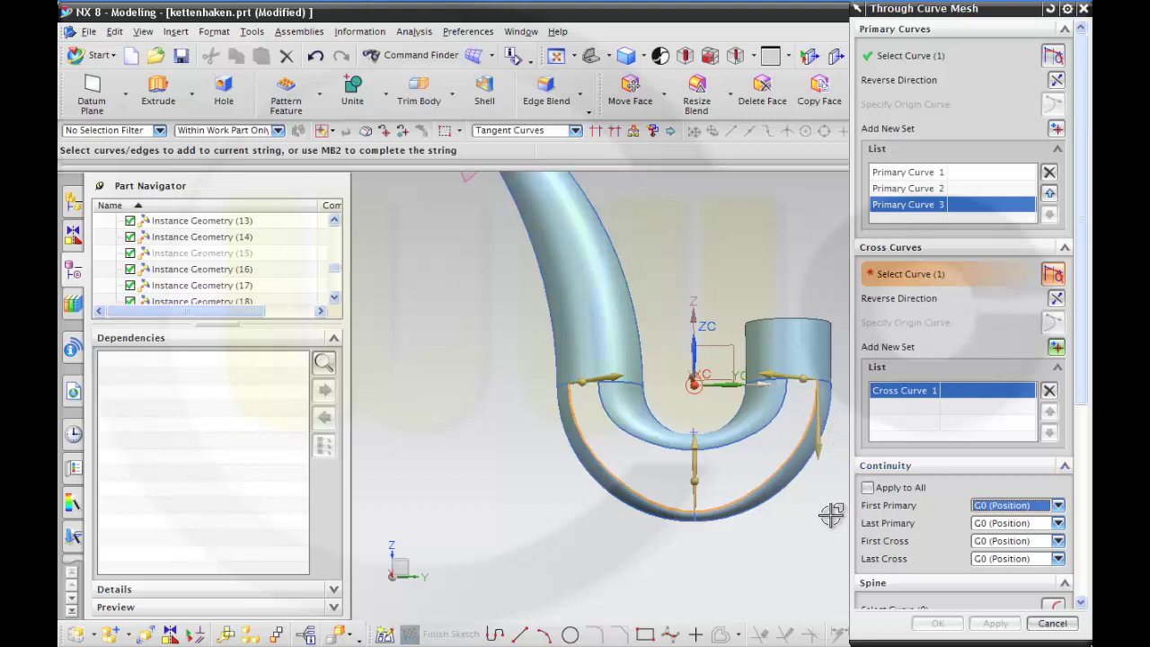
pyautogui.moveTo(831, 514); pyautogui.dragTo(833, 497, button='middle')
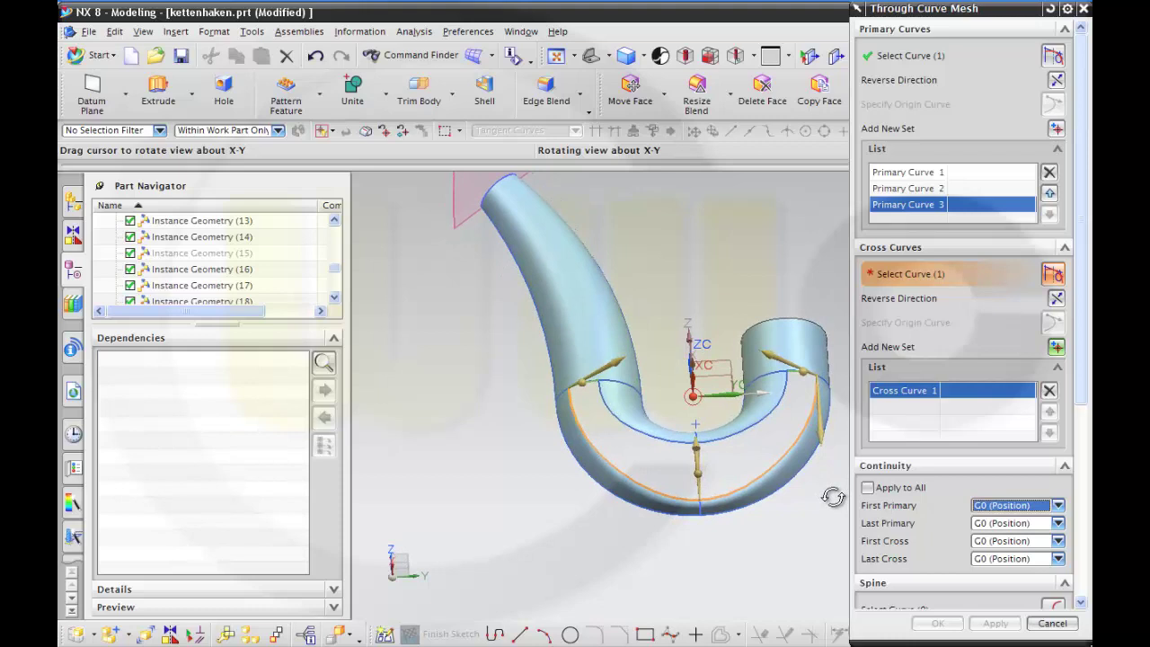
pyautogui.middleClick(833, 497)
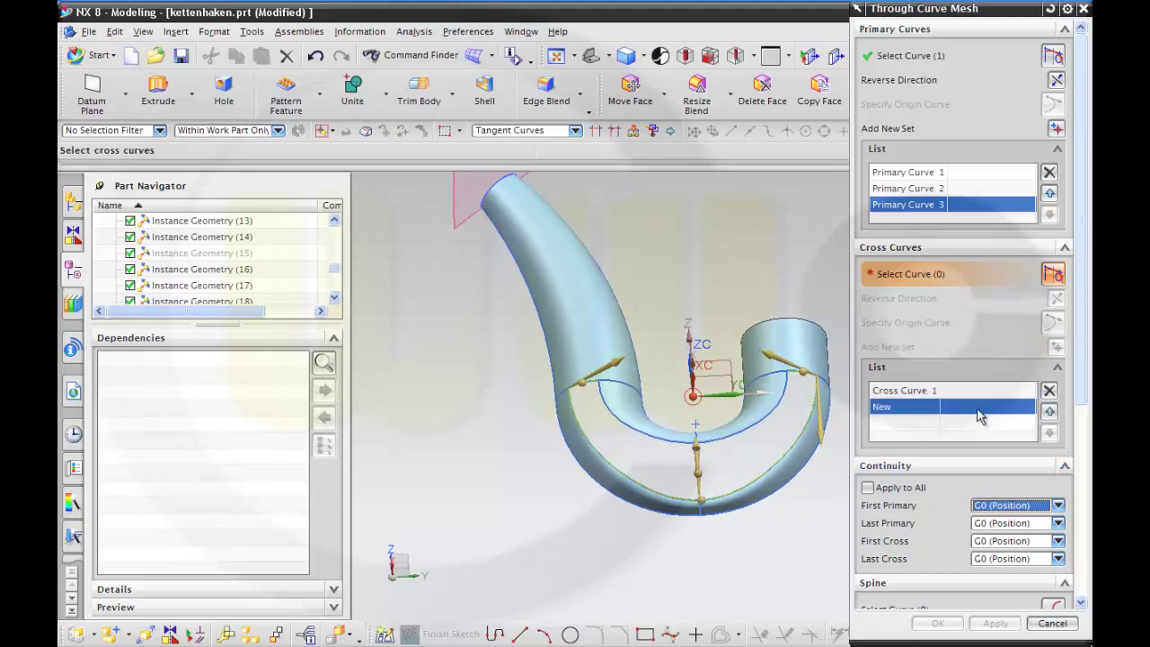
pyautogui.click(775, 415)
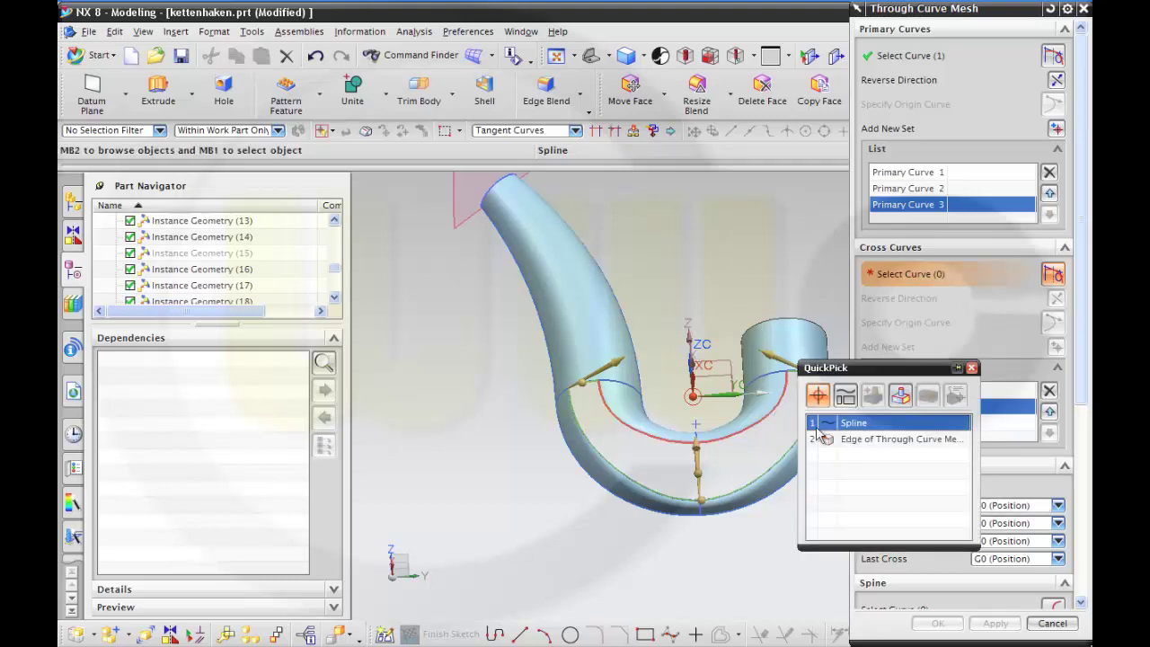
pyautogui.click(865, 425)
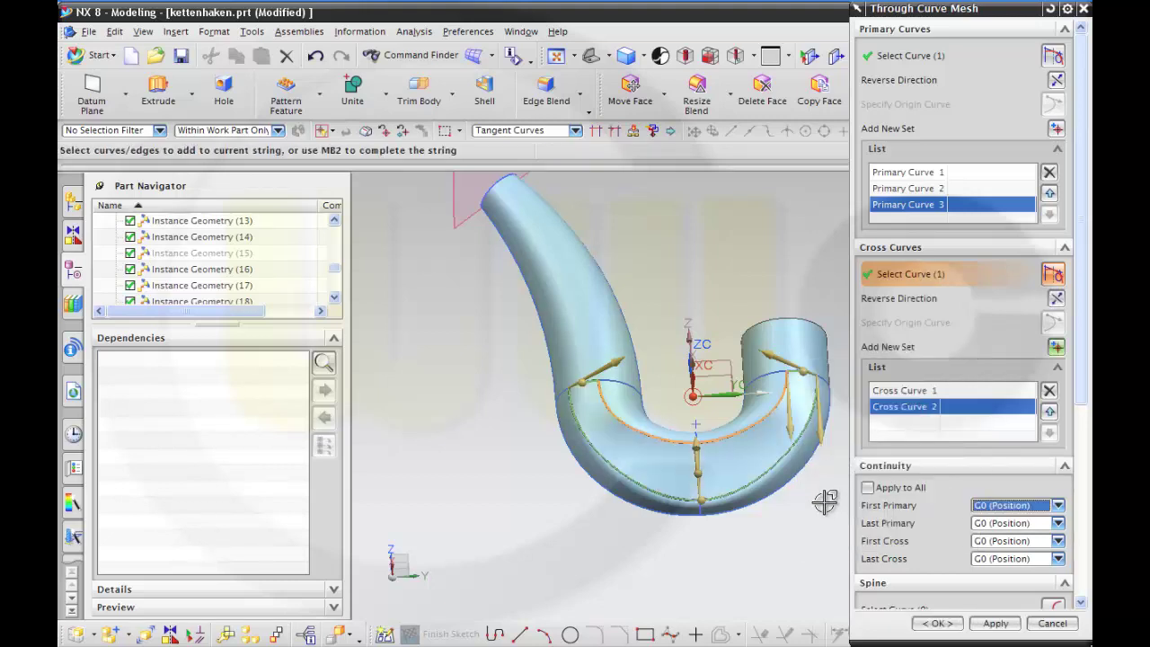
# - Set first-primary continuity to G1 (Tangent) against the face of the hook tip
pyautogui.moveTo(825, 504)
pyautogui.mouseDown(button='middle')
pyautogui.moveTo(820, 486)
pyautogui.moveTo(818, 499)
pyautogui.mouseUp(button='middle')
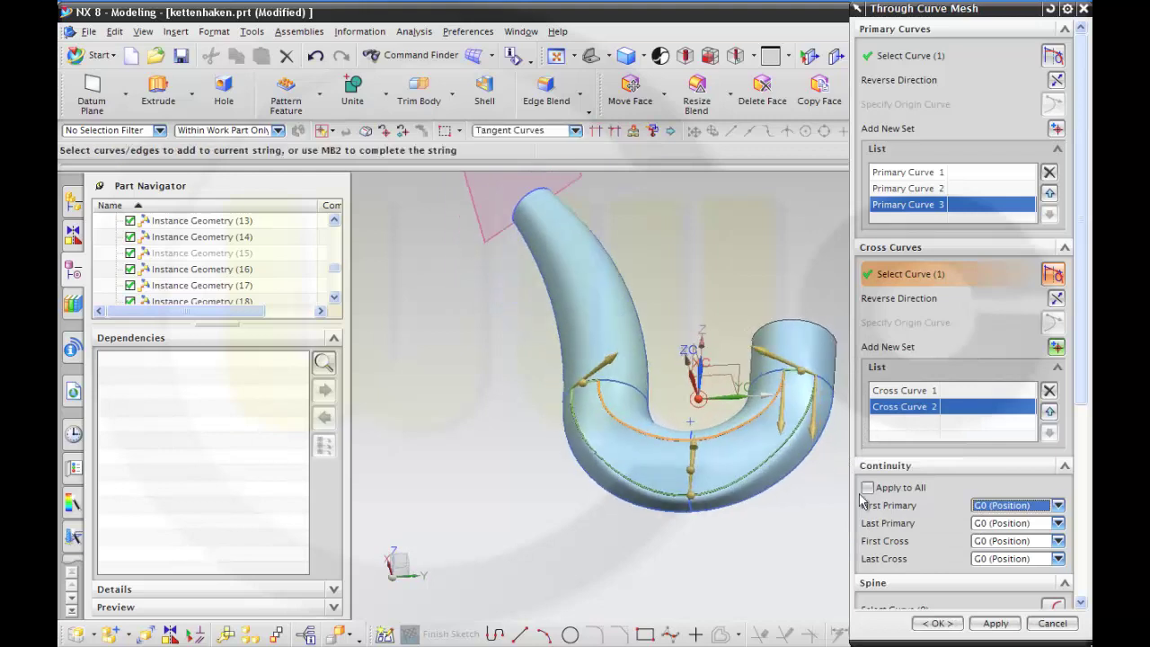
pyautogui.click(1058, 505)
pyautogui.click(1034, 531)
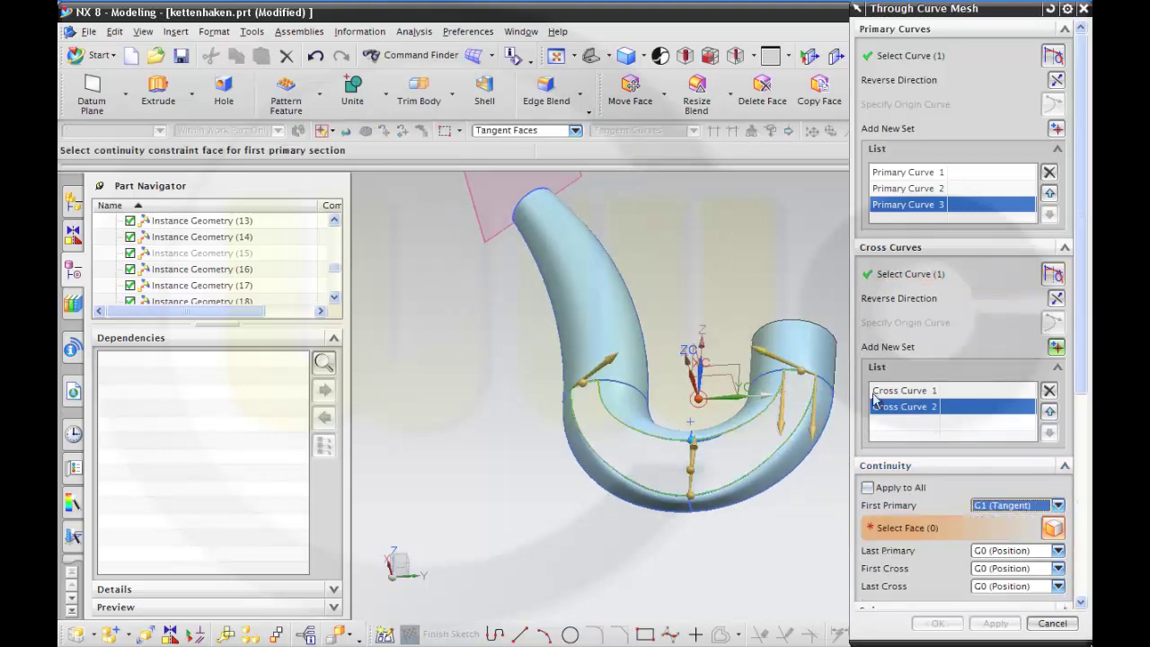
pyautogui.click(795, 346)
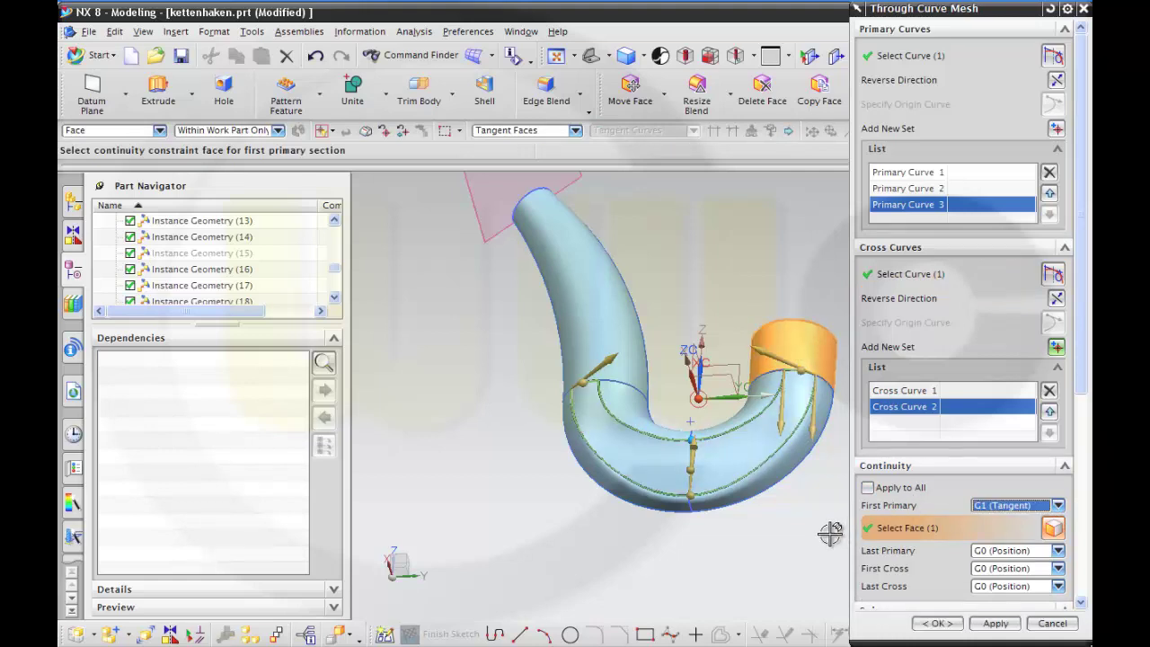
# - Set first-cross continuity to G1 (Tangent) against the outer surface of the hook bend
pyautogui.moveTo(838, 539); pyautogui.dragTo(872, 543, button='middle')
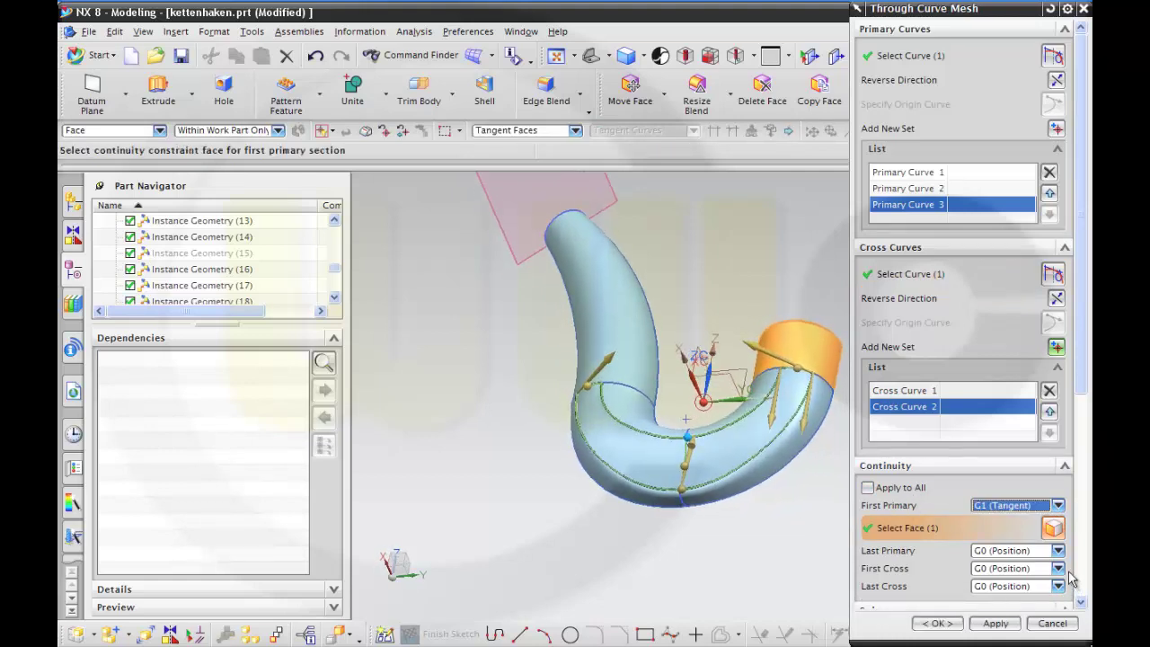
pyautogui.click(1059, 569)
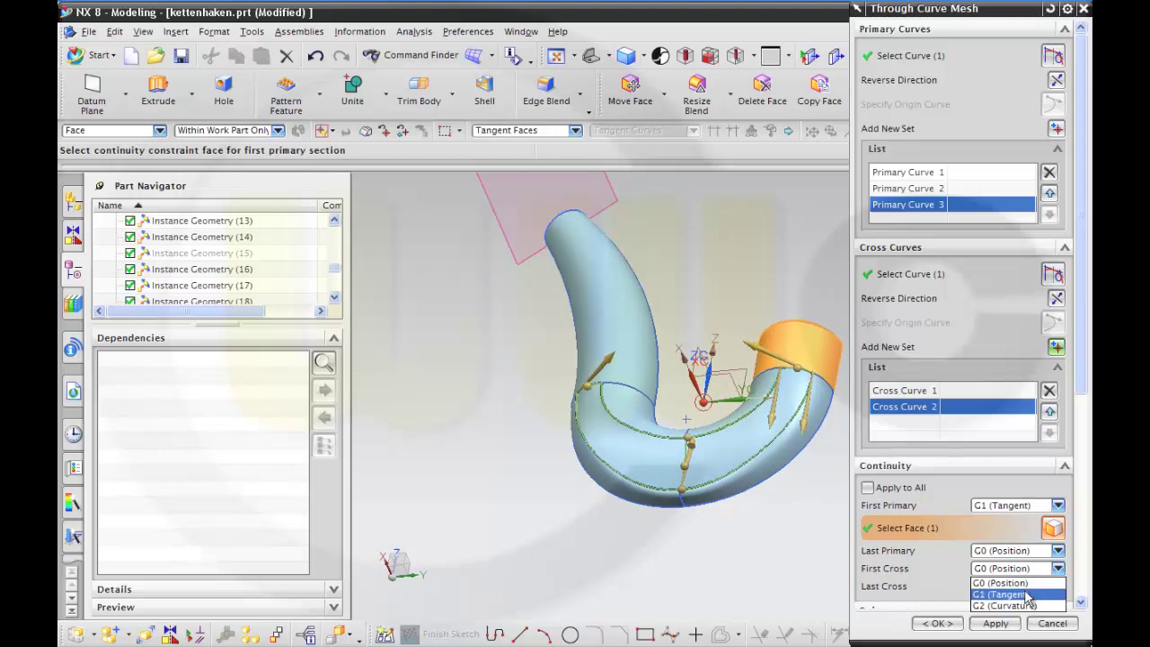
pyautogui.click(1027, 595)
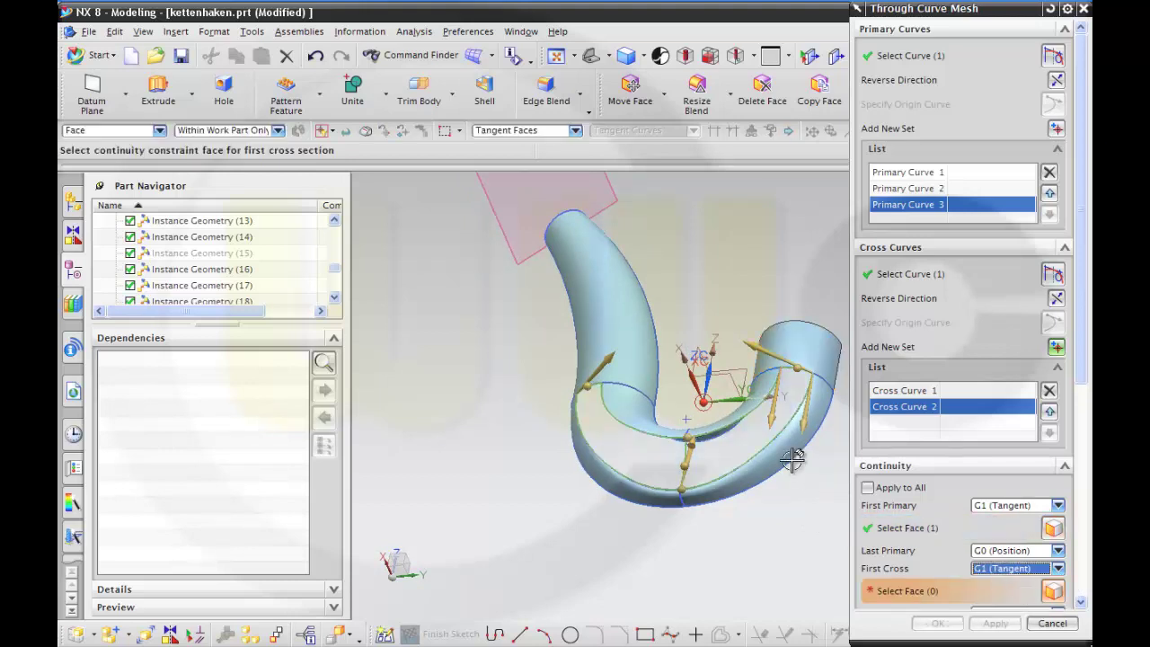
pyautogui.click(787, 448)
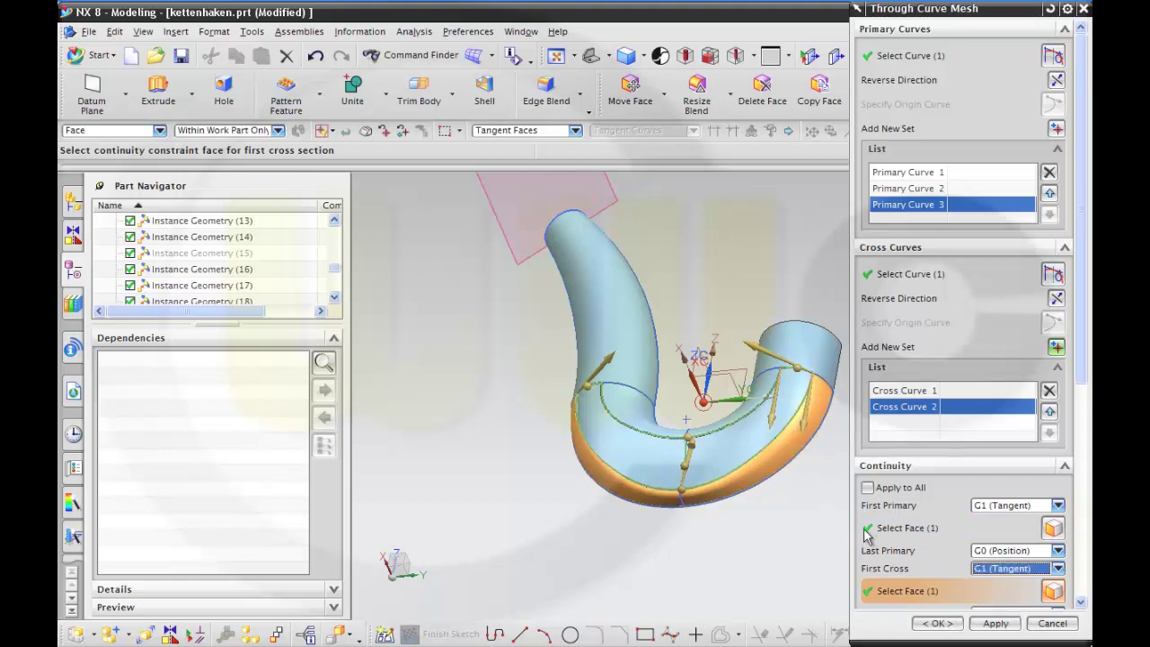
# - Set last-cross continuity to G1 (Tangent) against the bend's inner surface and create the mesh surface
pyautogui.scroll(-2, 961, 565)
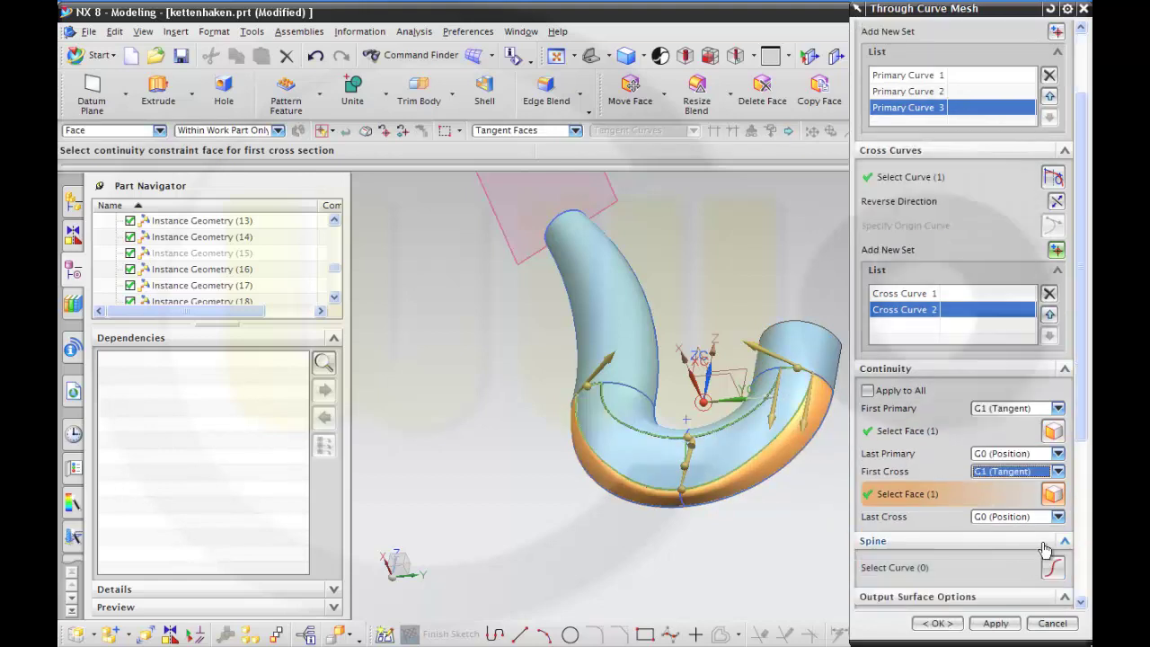
pyautogui.click(1060, 519)
pyautogui.click(1021, 544)
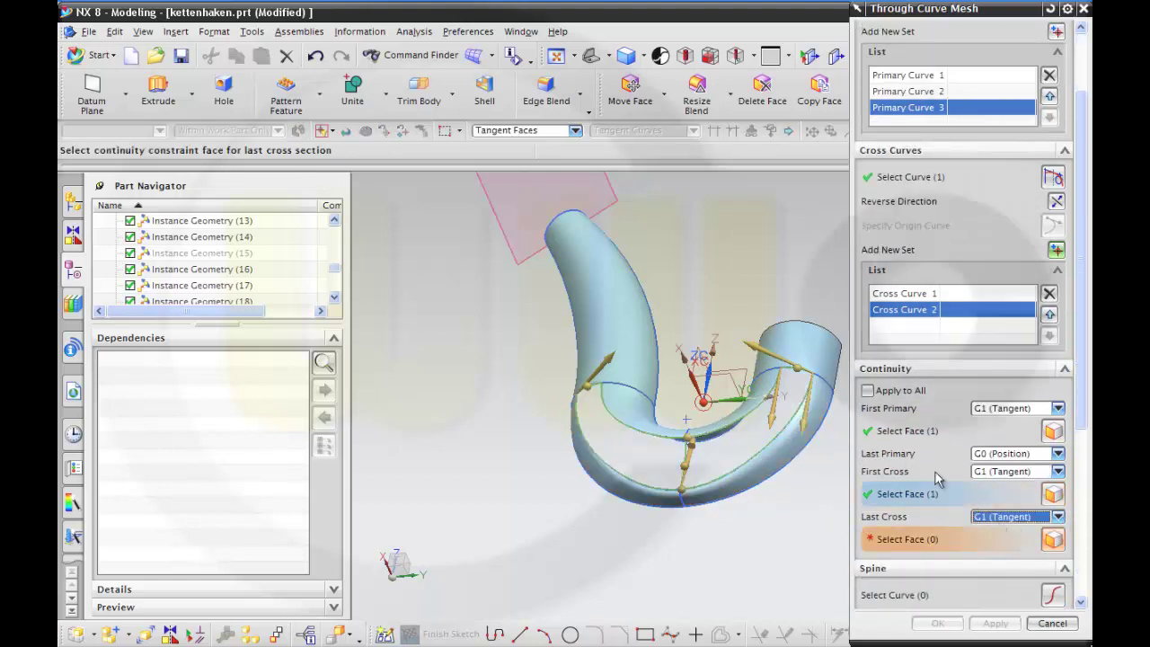
pyautogui.click(764, 387)
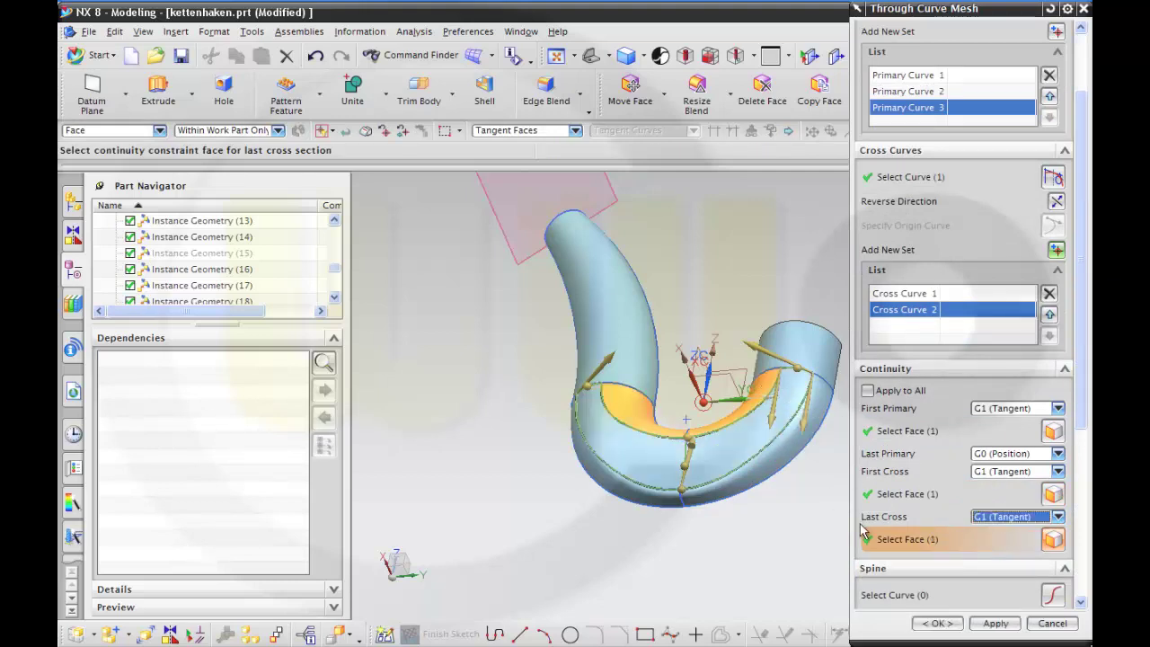
pyautogui.click(939, 622)
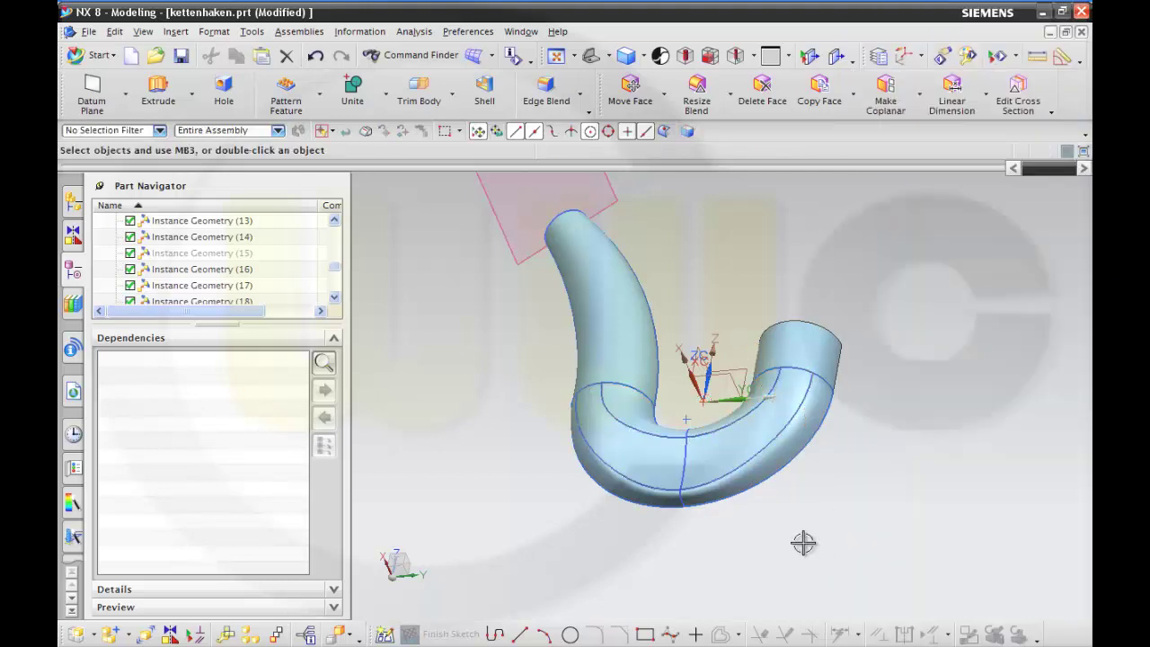
# - Examine the bend surfaces and the open back of the hook from several directions, and check the latest features in the model history
pyautogui.moveTo(804, 542); pyautogui.dragTo(804, 568, button='middle')
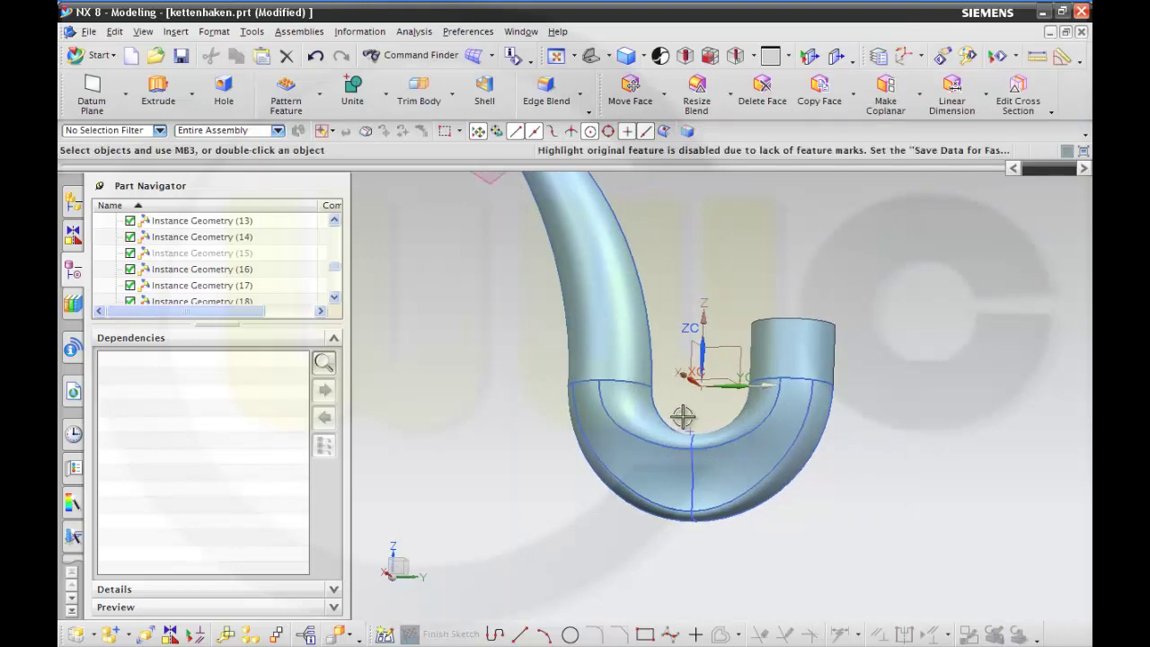
pyautogui.scroll(-2, 669, 382)
pyautogui.moveTo(570, 347); pyautogui.dragTo(513, 372, button='middle')
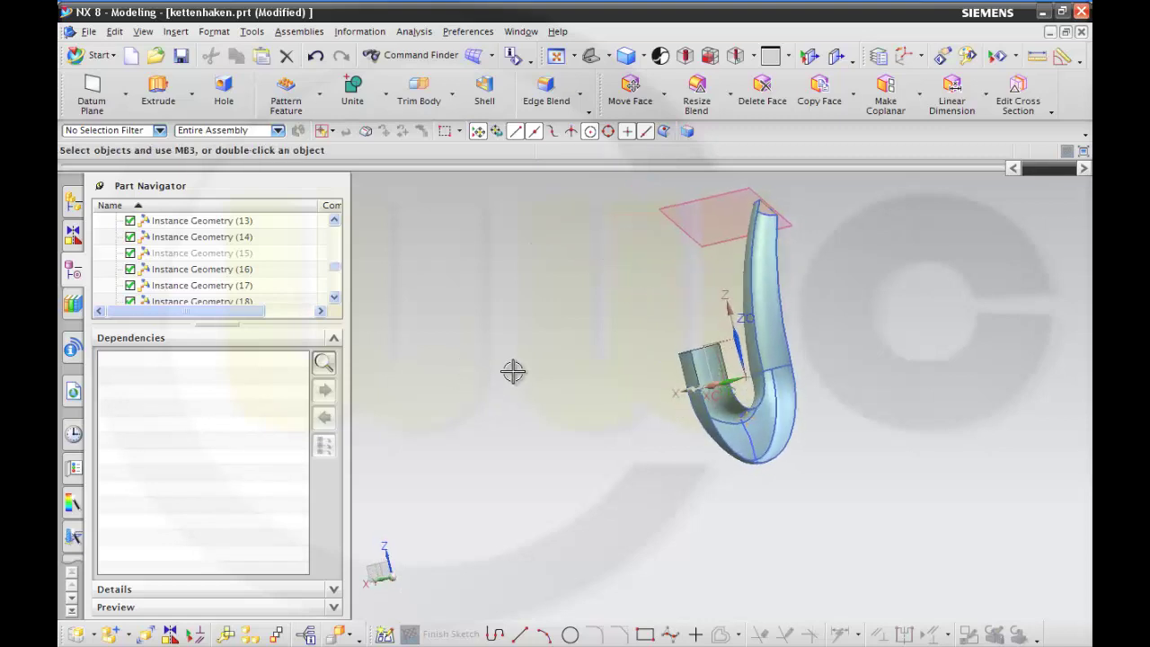
pyautogui.scroll(-1, 670, 289)
pyautogui.scroll(2, 671, 288)
pyautogui.moveTo(668, 288); pyautogui.dragTo(718, 282, button='middle')
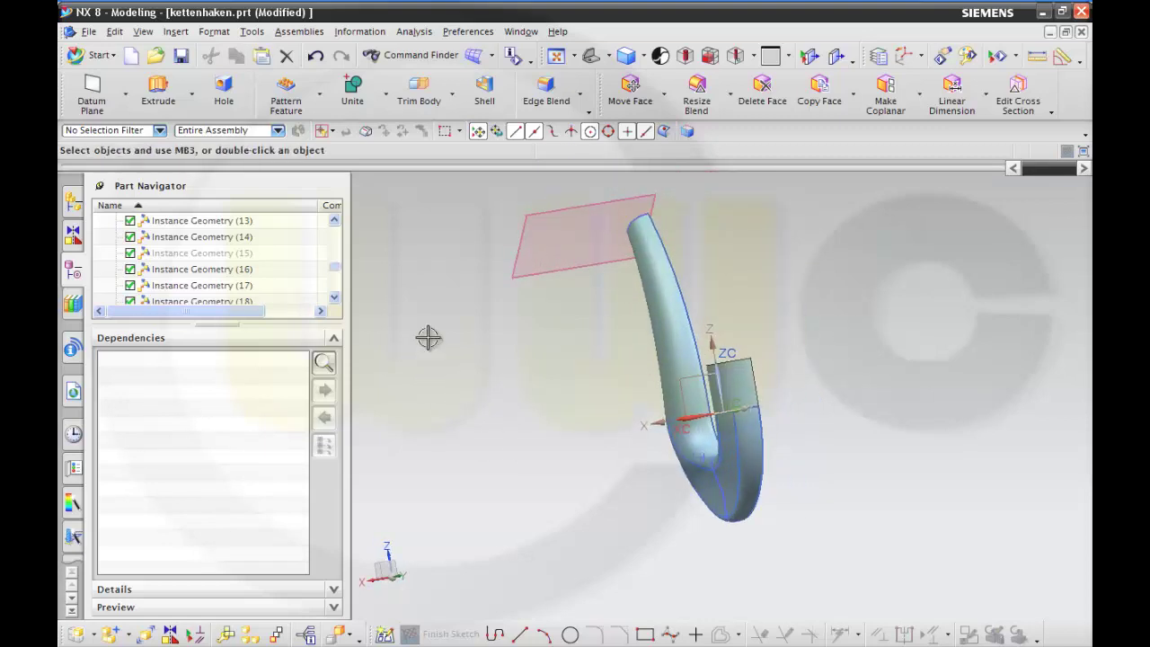
pyautogui.moveTo(336, 270); pyautogui.dragTo(333, 308)
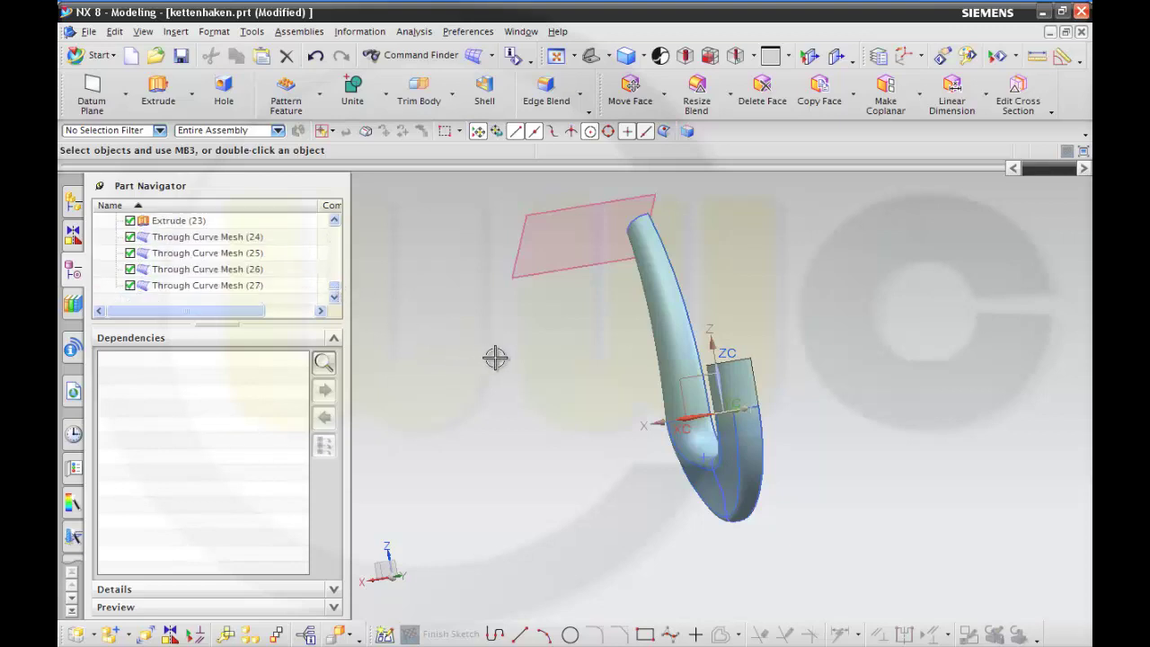
pyautogui.moveTo(511, 358); pyautogui.dragTo(527, 374, button='middle')
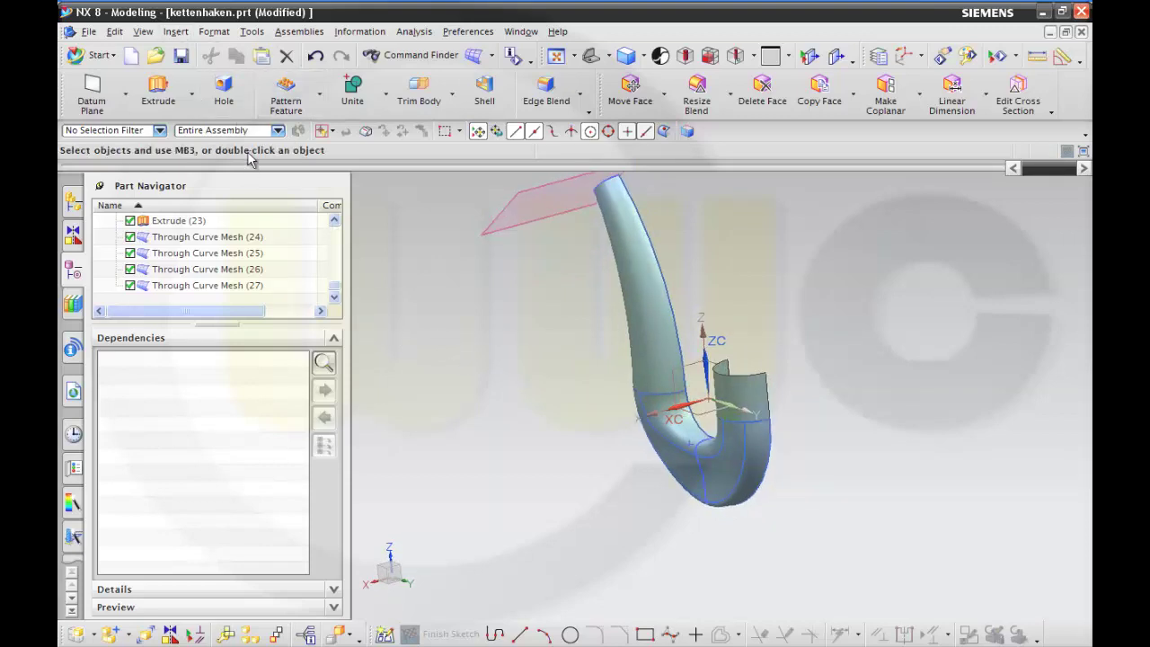
# - Sew the bend sheets and the short straight end sheet to the long tapered shank sheet, using the shank as target
pyautogui.click(183, 36)
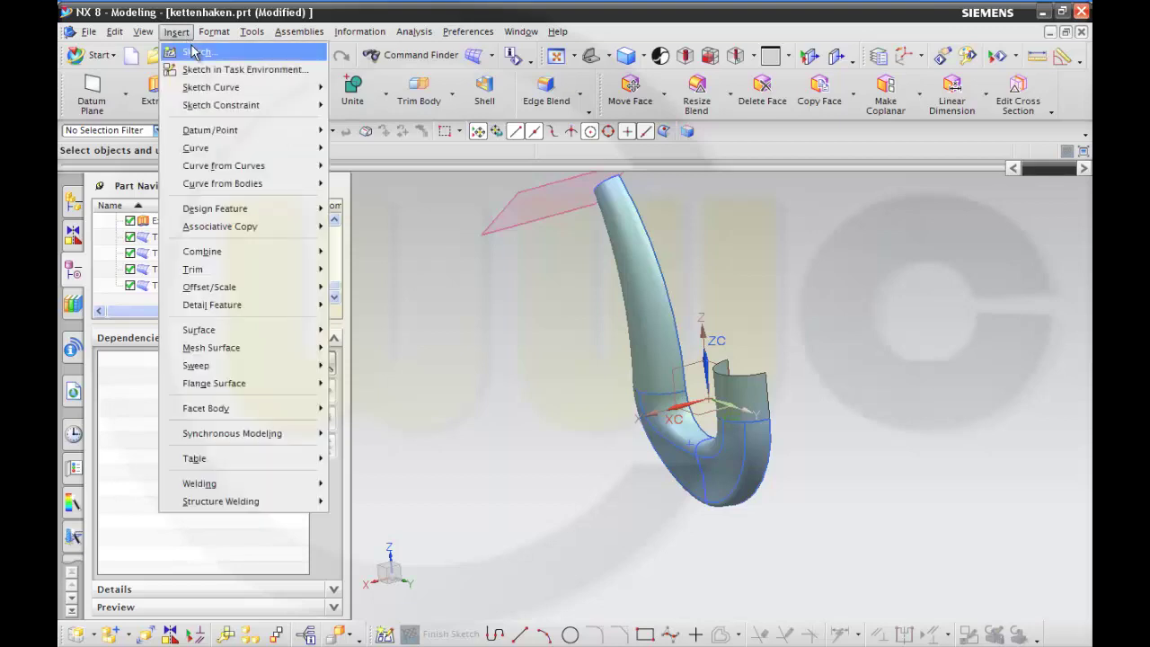
pyautogui.moveTo(289, 257)
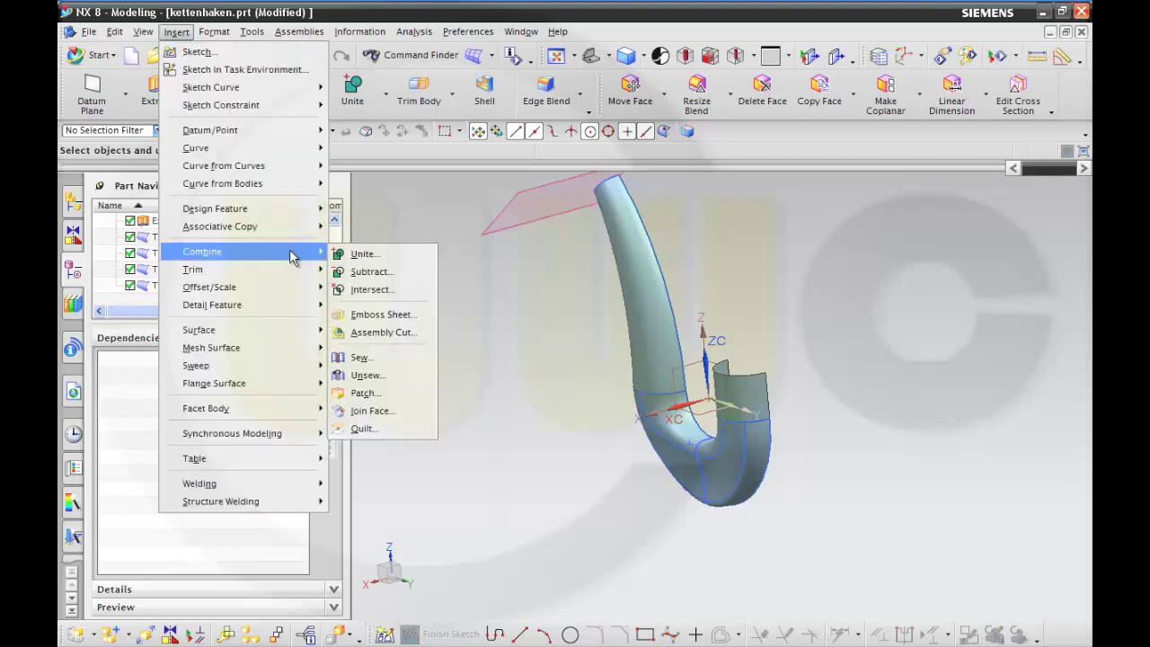
pyautogui.click(371, 359)
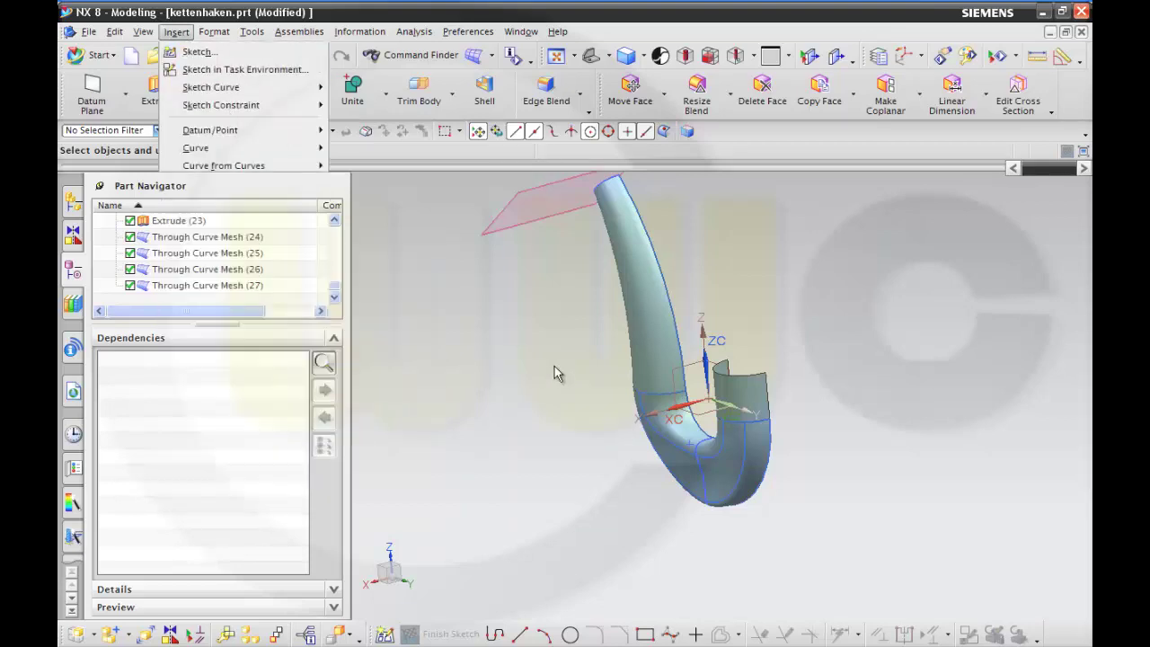
pyautogui.moveTo(557, 368); pyautogui.dragTo(583, 344, button='middle')
pyautogui.click(629, 333)
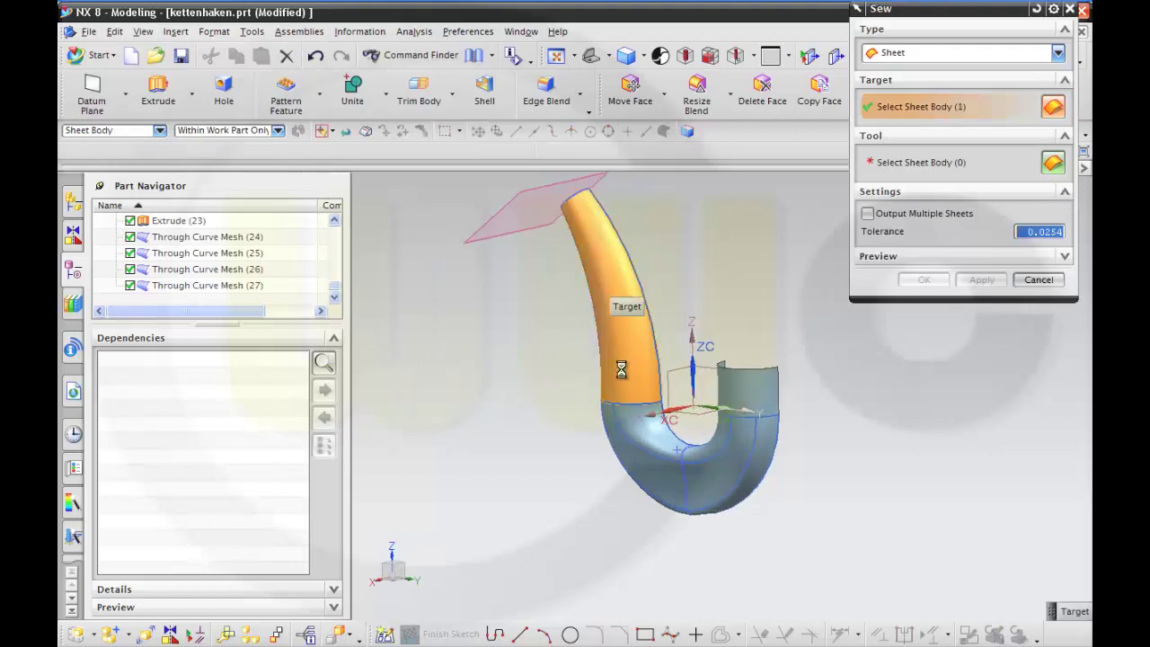
pyautogui.click(649, 435)
pyautogui.click(651, 436)
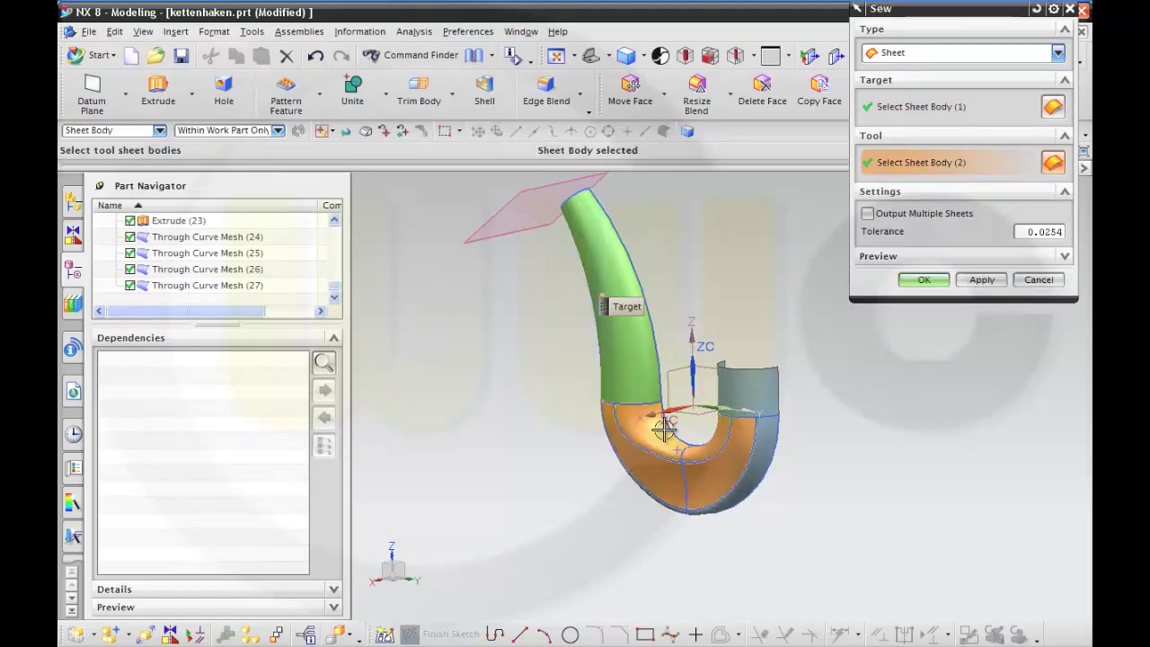
pyautogui.click(750, 388)
pyautogui.click(767, 434)
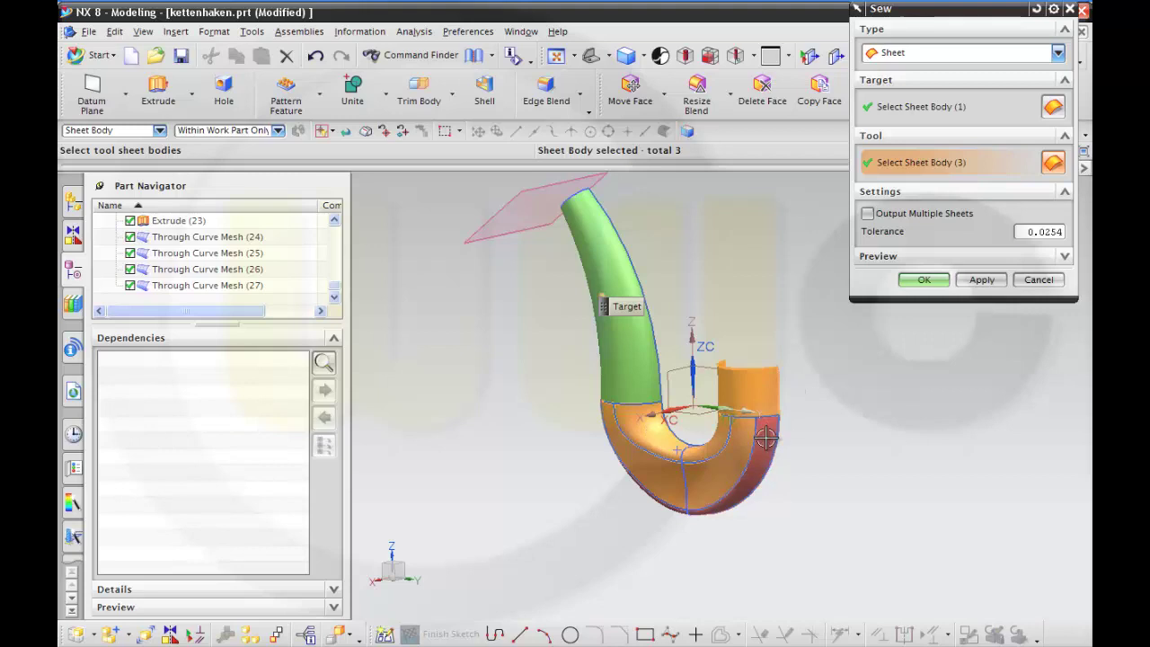
pyautogui.moveTo(904, 405); pyautogui.dragTo(883, 370, button='middle')
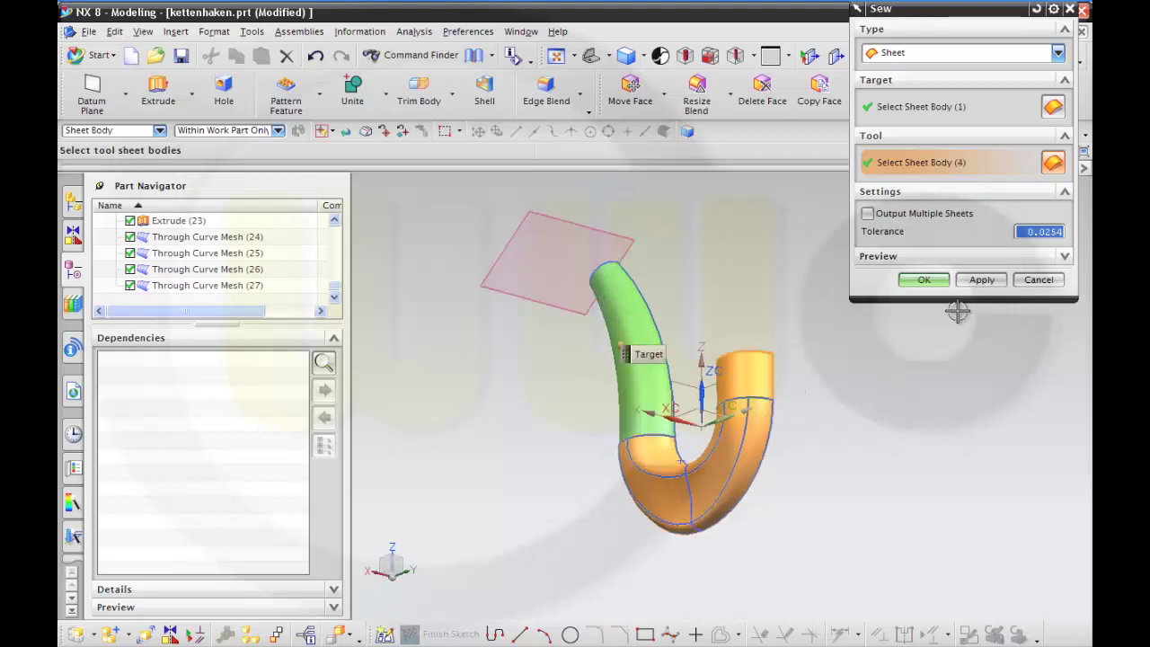
pyautogui.click(923, 280)
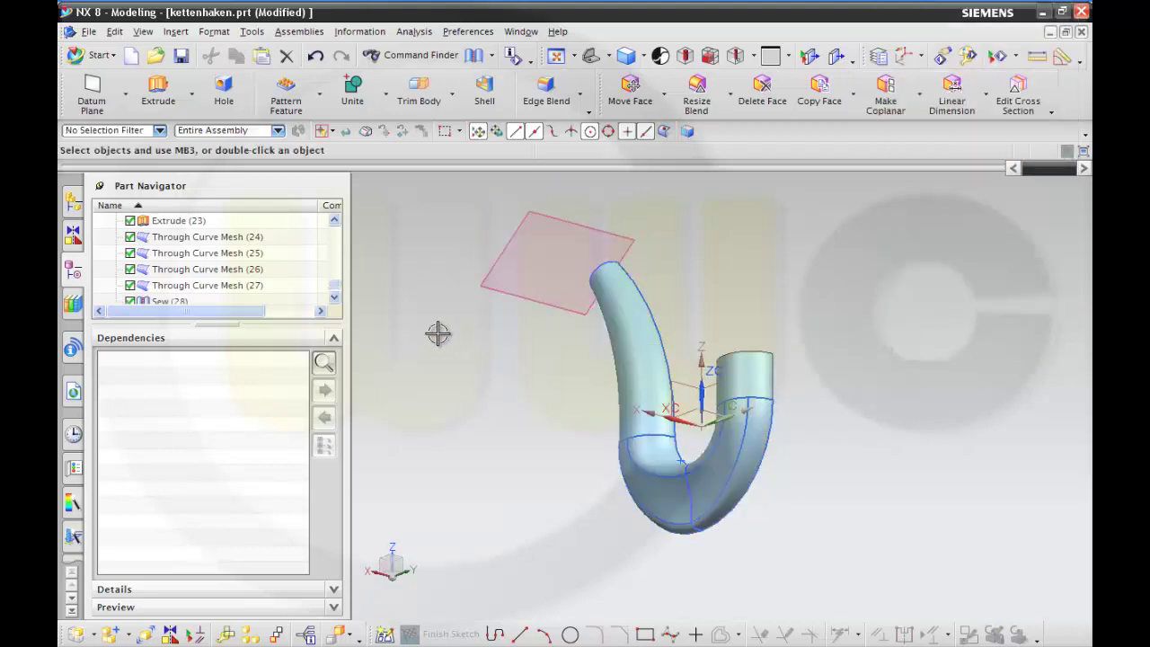
# - Hide the sewn hook geometry from the model history, show it again, and look through the latest features
pyautogui.moveTo(334, 289); pyautogui.dragTo(335, 292)
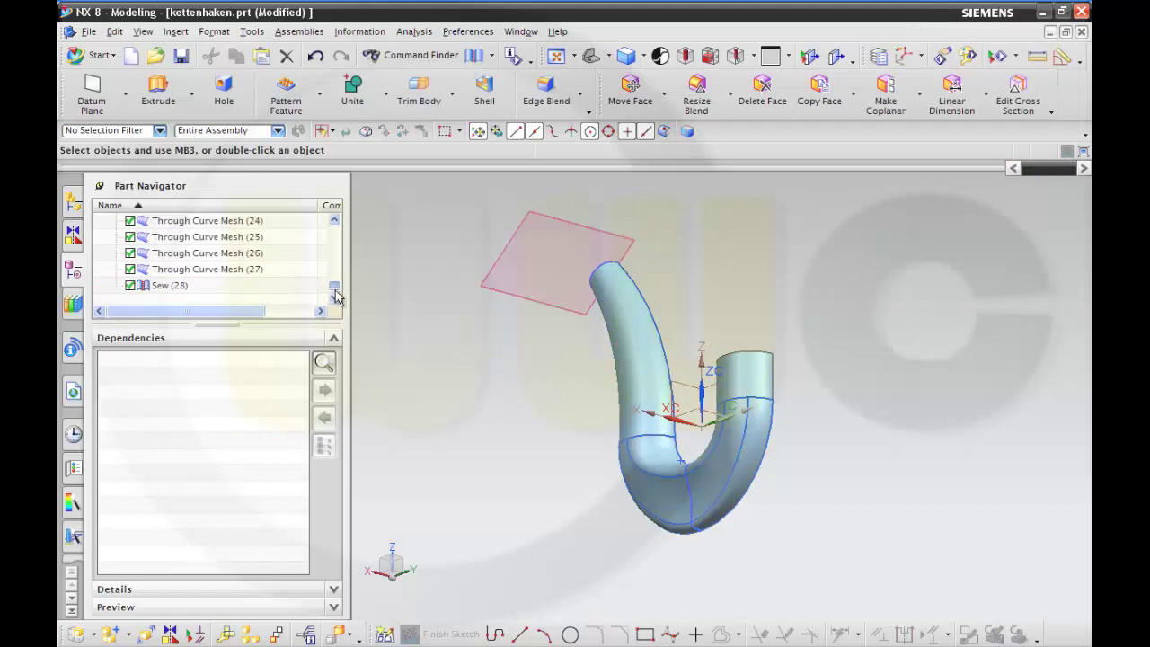
pyautogui.rightClick(184, 286)
pyautogui.click(216, 309)
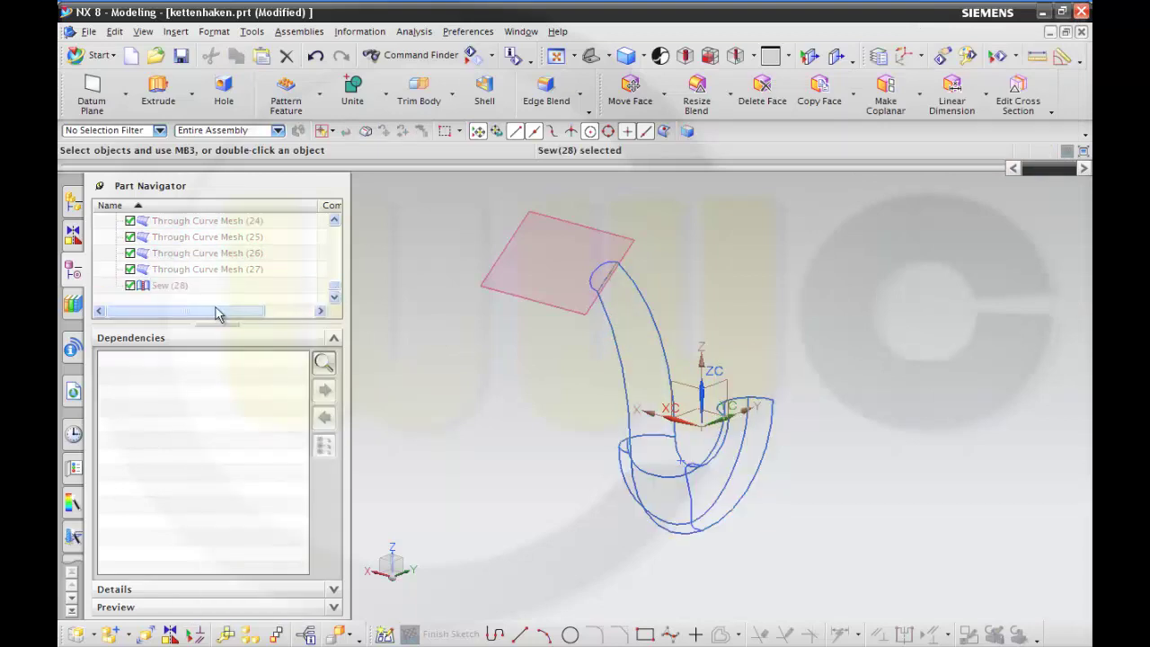
pyautogui.rightClick(184, 287)
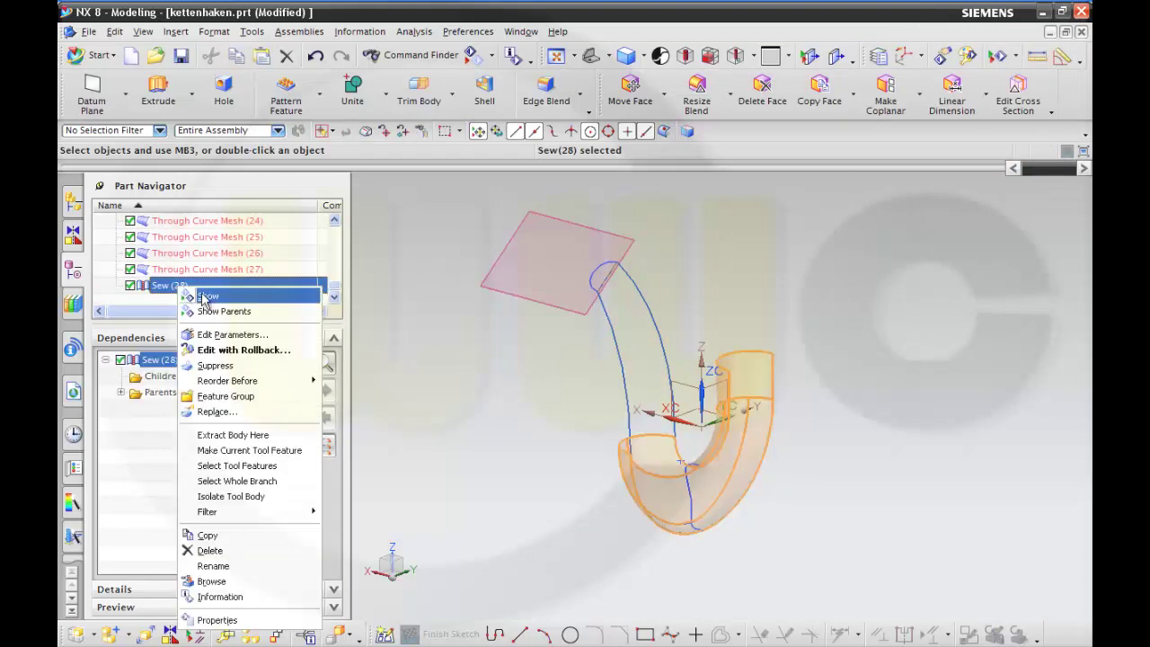
pyautogui.click(269, 310)
pyautogui.moveTo(378, 323); pyautogui.dragTo(350, 315, button='middle')
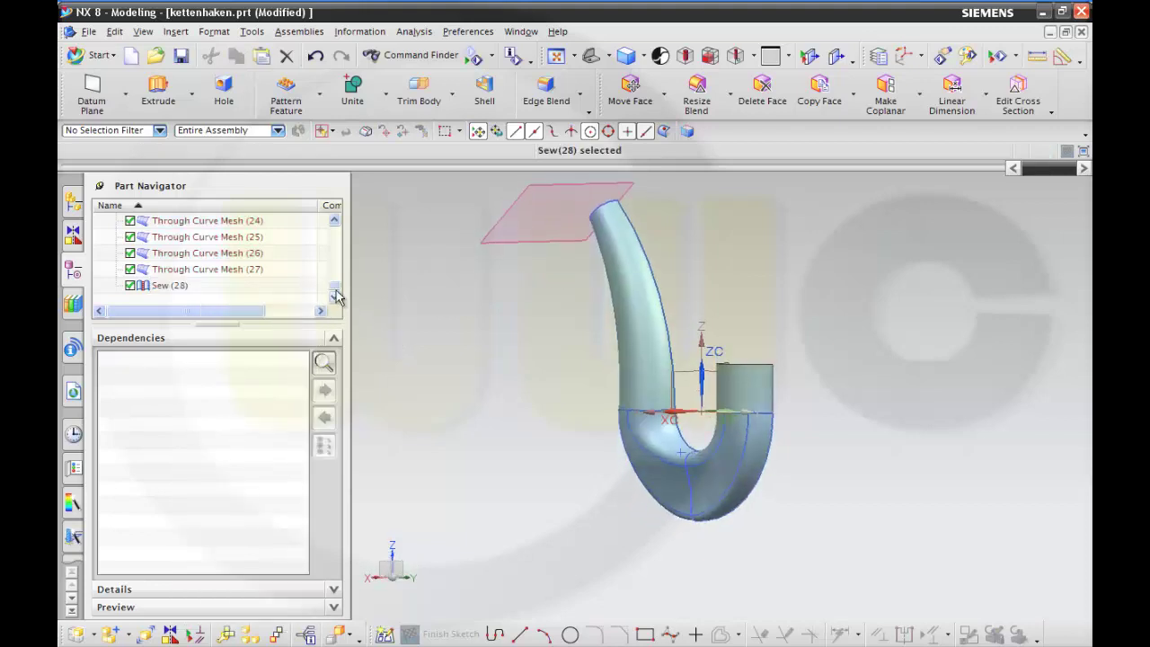
pyautogui.scroll(1, 332, 290)
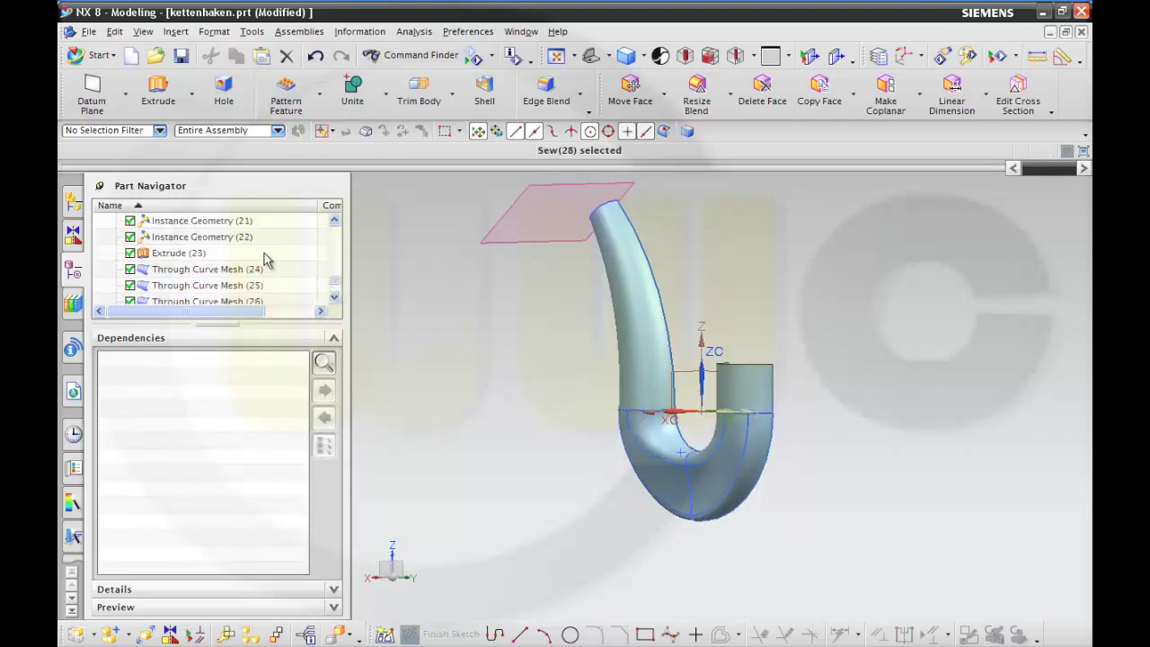
pyautogui.scroll(1, 265, 260)
pyautogui.moveTo(475, 331); pyautogui.dragTo(504, 323, button='middle')
pyautogui.moveTo(334, 277); pyautogui.dragTo(333, 299)
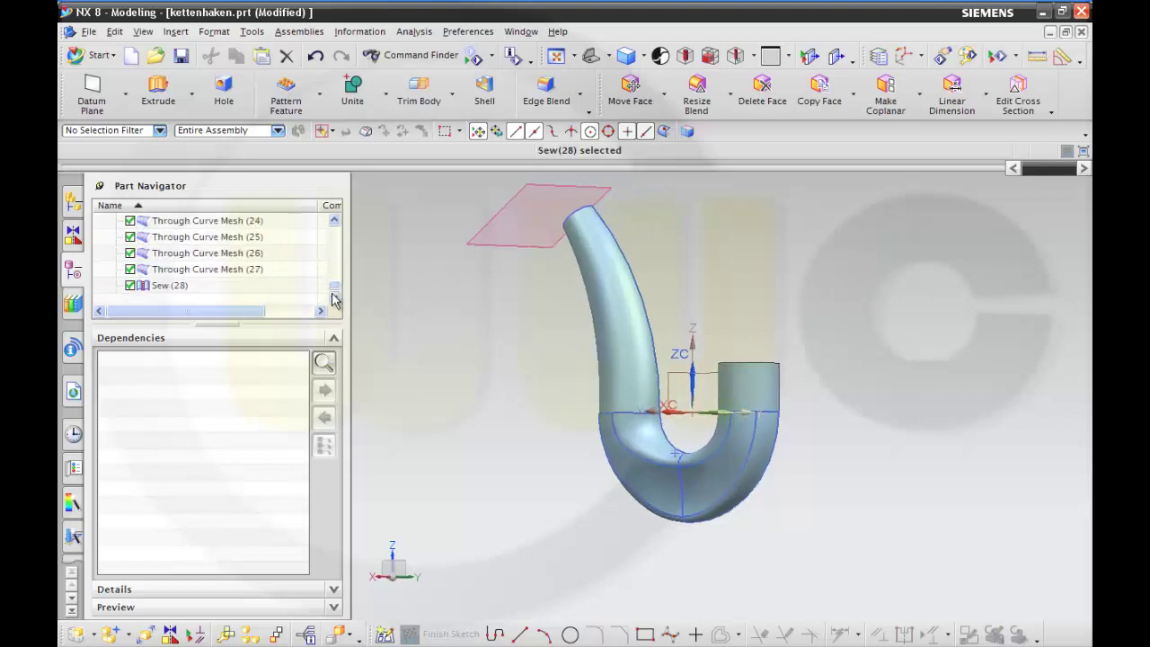
# - Mirror the sewn half hook with Instance Geometry across the plane normal to XC (YC-ZC plane)
pyautogui.click(193, 288)
pyautogui.moveTo(458, 347); pyautogui.dragTo(430, 346, button='middle')
pyautogui.click(319, 93)
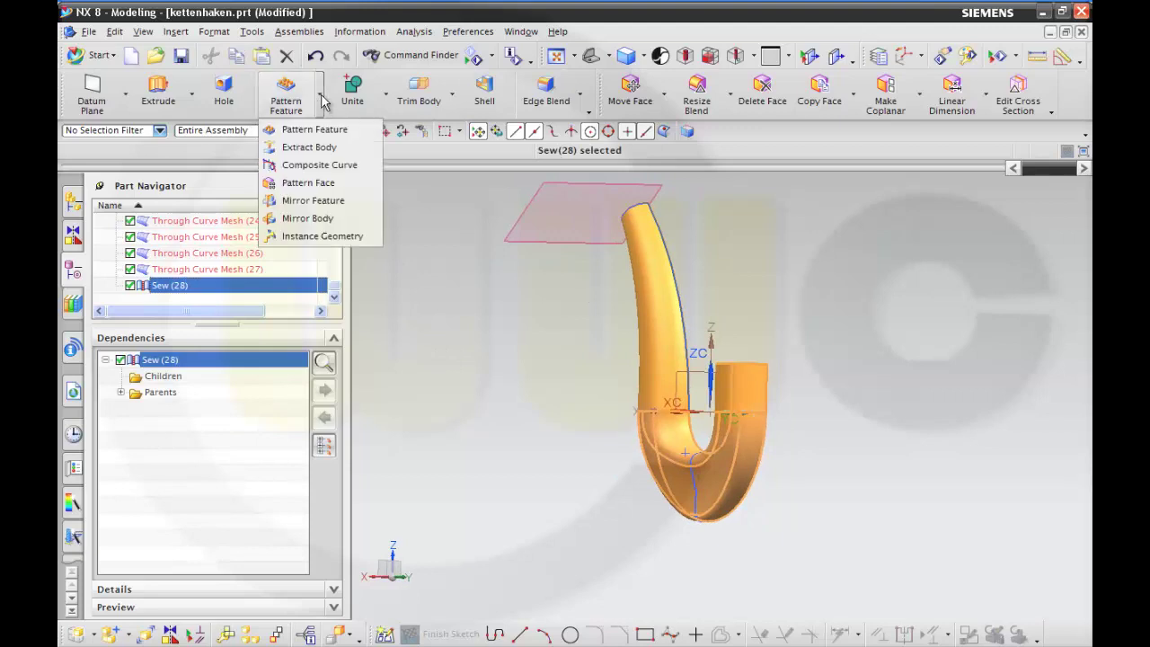
pyautogui.click(386, 93)
pyautogui.click(319, 94)
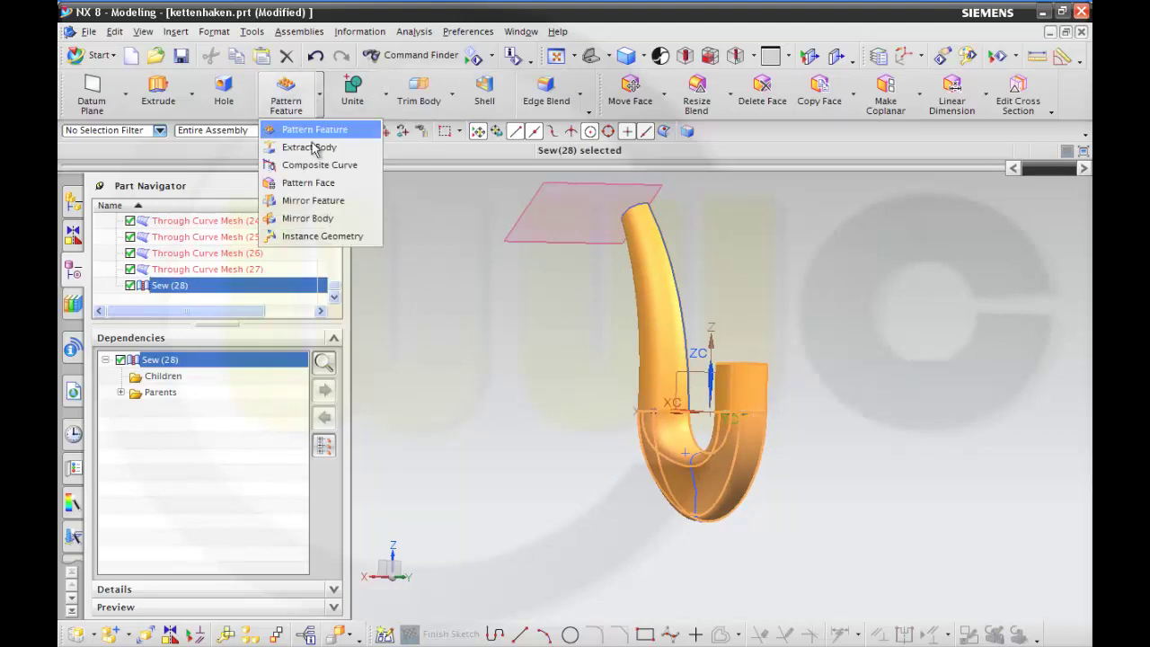
pyautogui.click(310, 237)
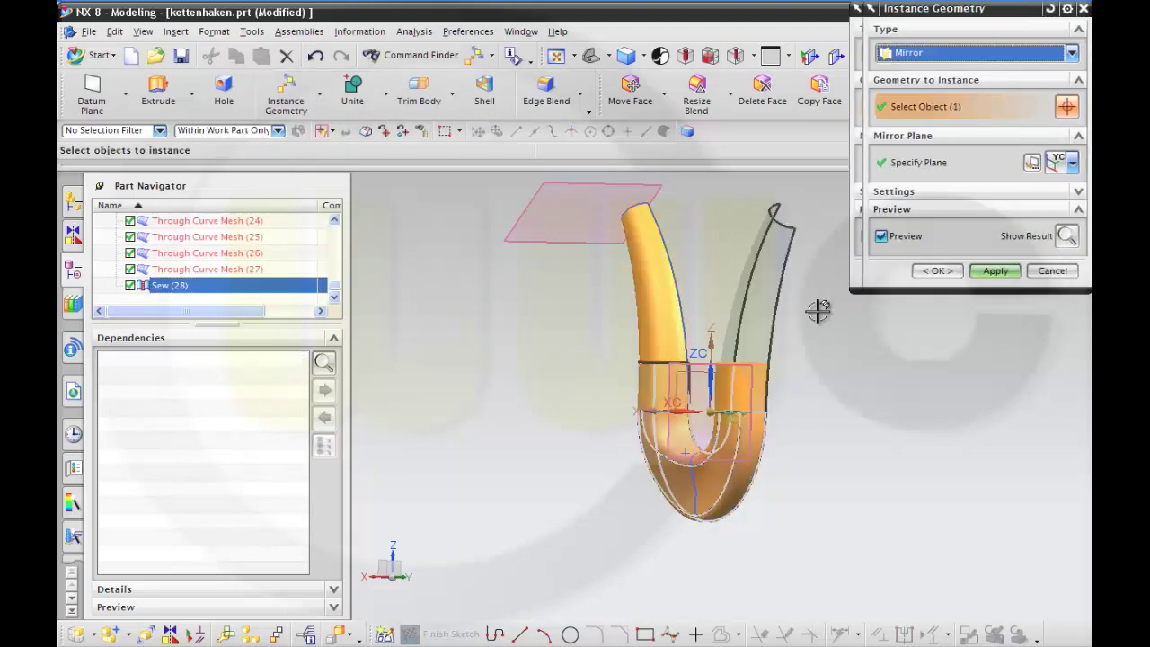
pyautogui.moveTo(811, 329); pyautogui.dragTo(872, 303, button='middle')
pyautogui.click(1072, 163)
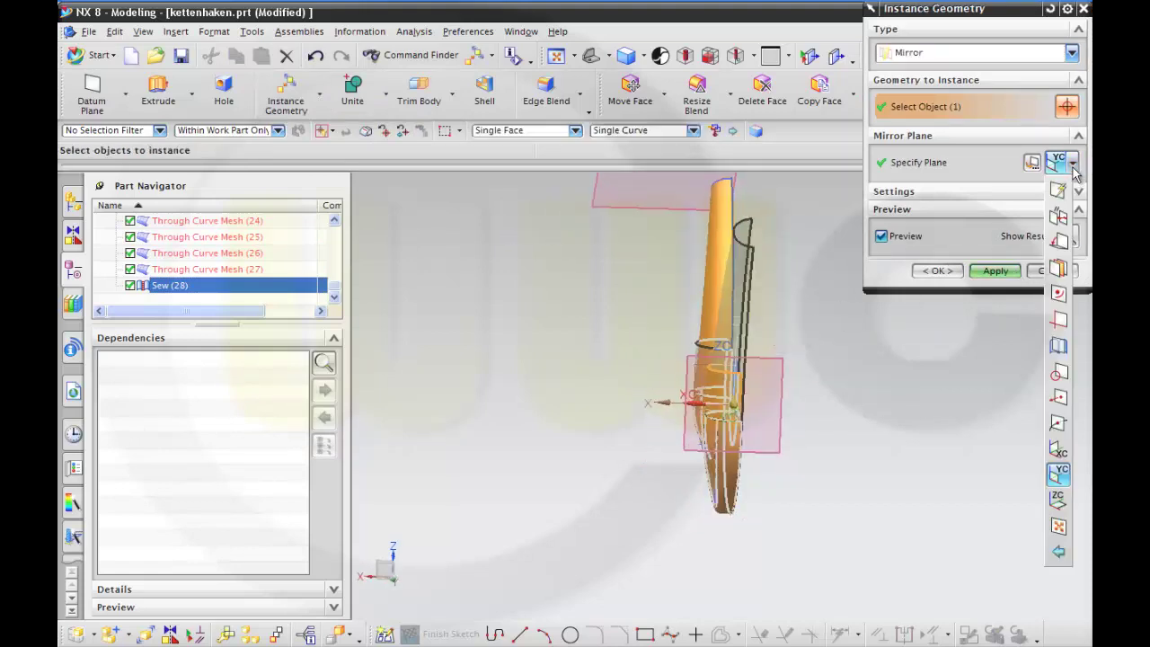
pyautogui.click(1059, 452)
pyautogui.moveTo(911, 416); pyautogui.dragTo(890, 396, button='middle')
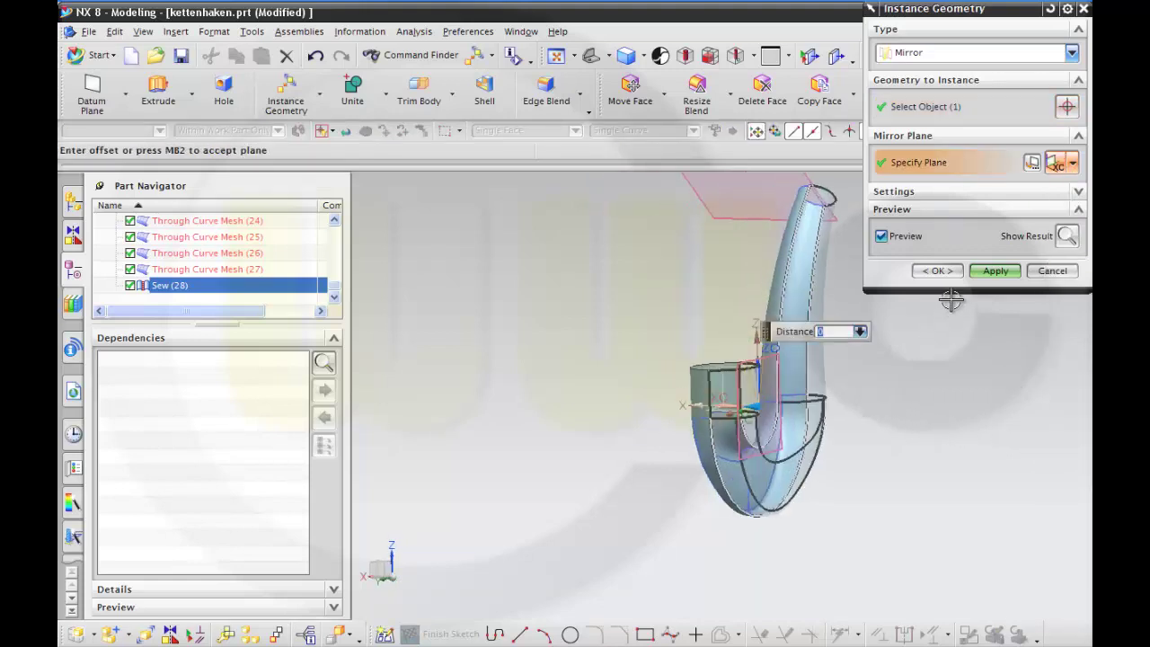
pyautogui.click(940, 271)
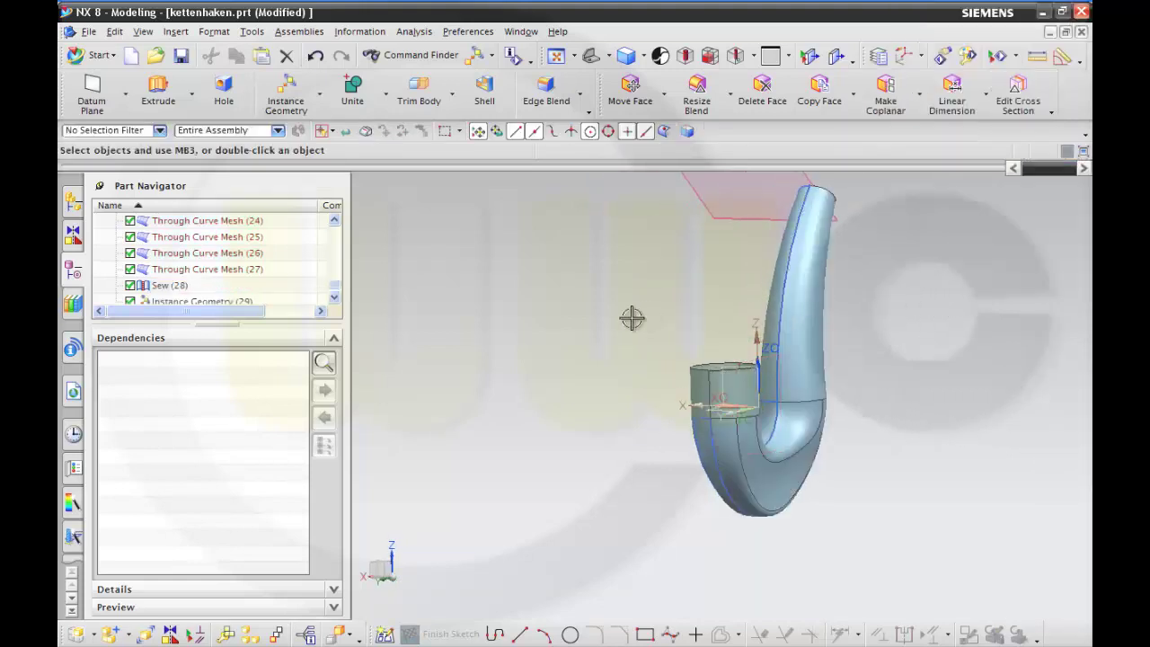
# - Start a Revolve using the sketched arc on the rim of the hook's tapered end as the section
pyautogui.moveTo(631, 318); pyautogui.dragTo(691, 326, button='middle')
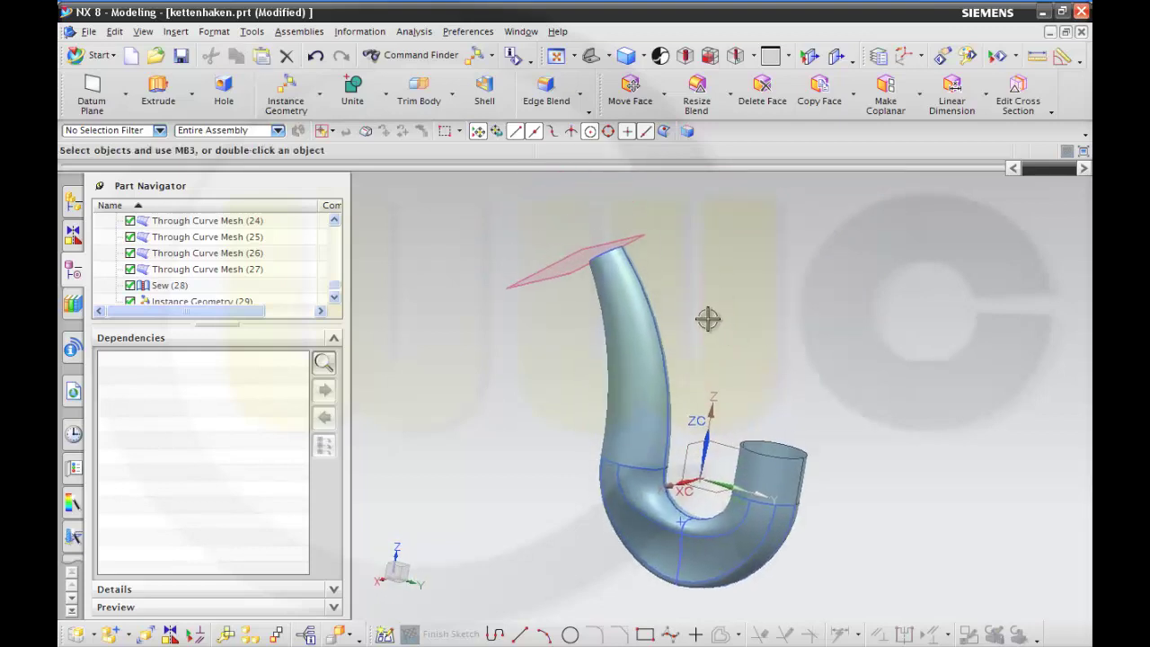
pyautogui.moveTo(709, 318); pyautogui.dragTo(717, 353, button='middle')
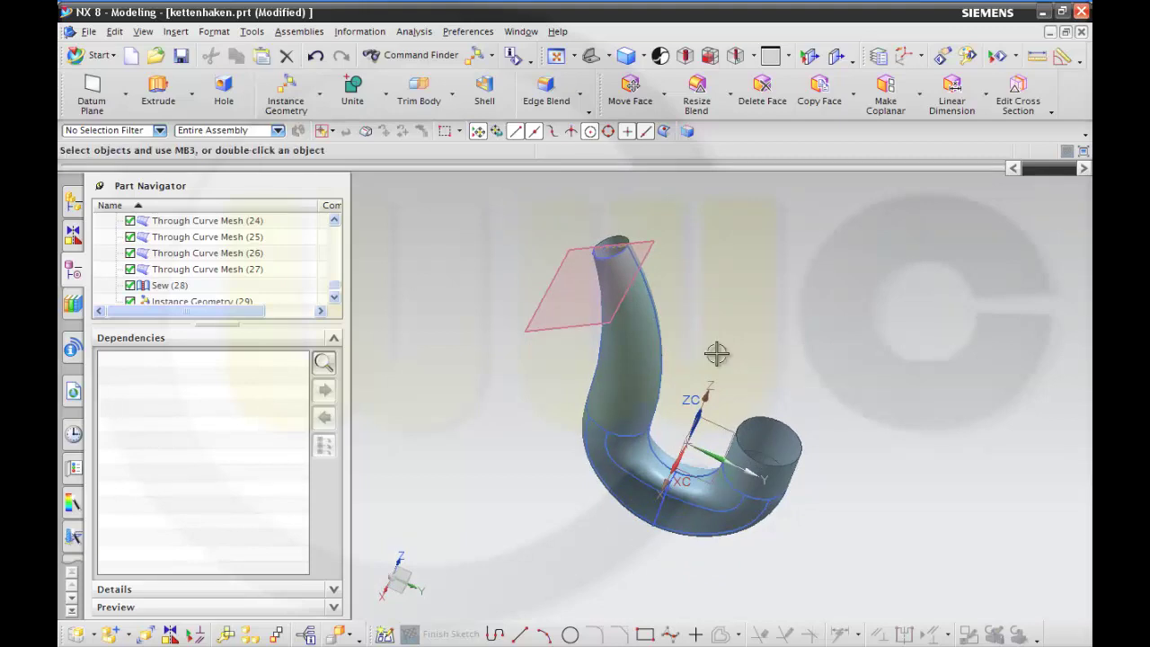
pyautogui.hotkey('ctrl', 'z')
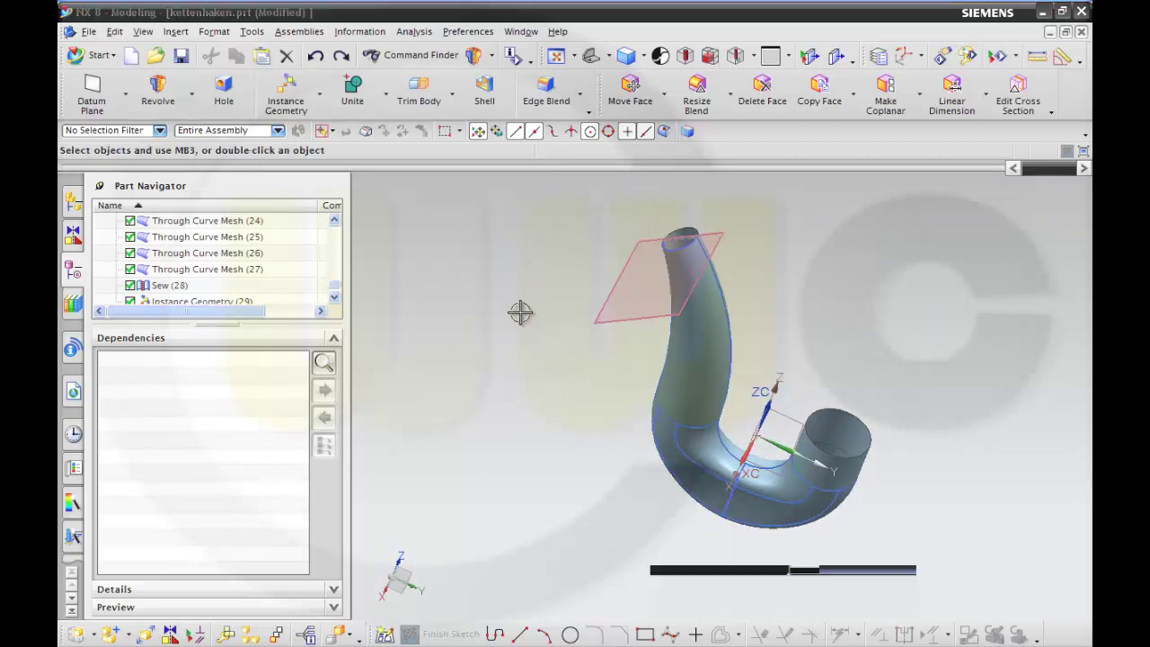
pyautogui.click(335, 299)
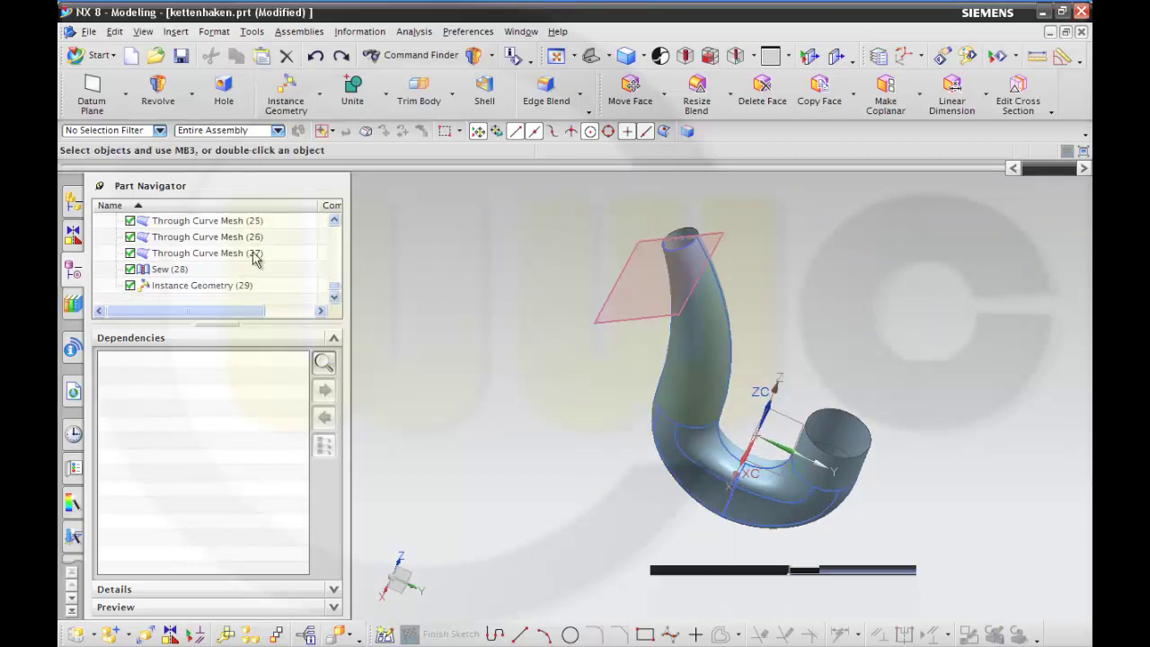
pyautogui.click(162, 94)
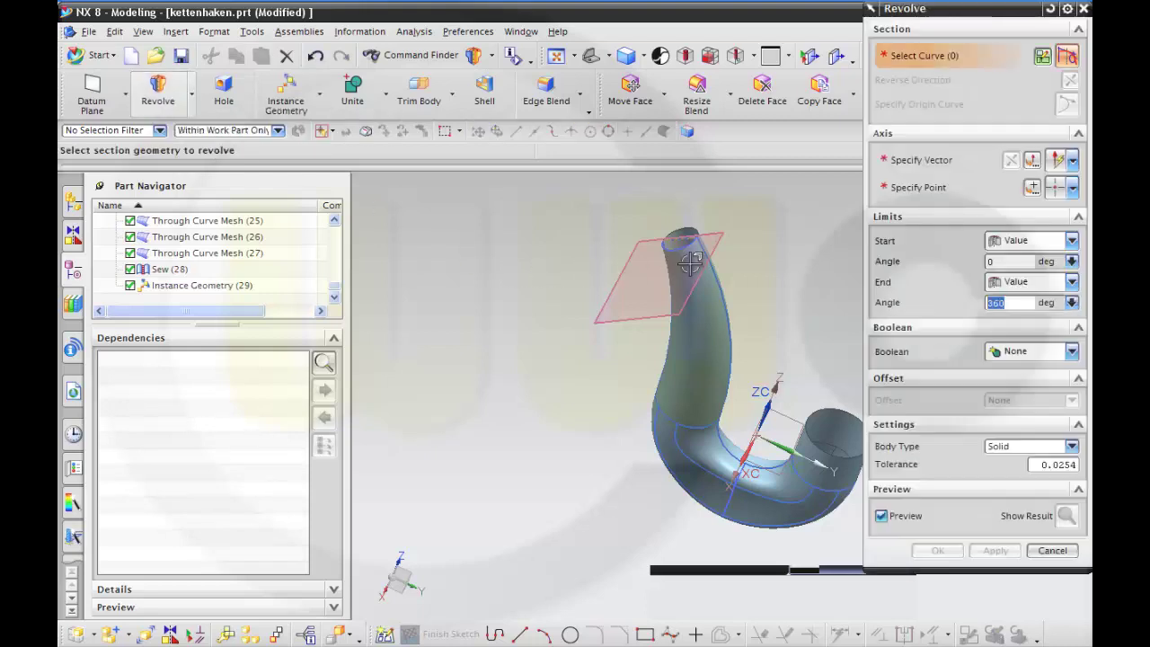
pyautogui.scroll(2, 746, 228)
pyautogui.scroll(2, 741, 230)
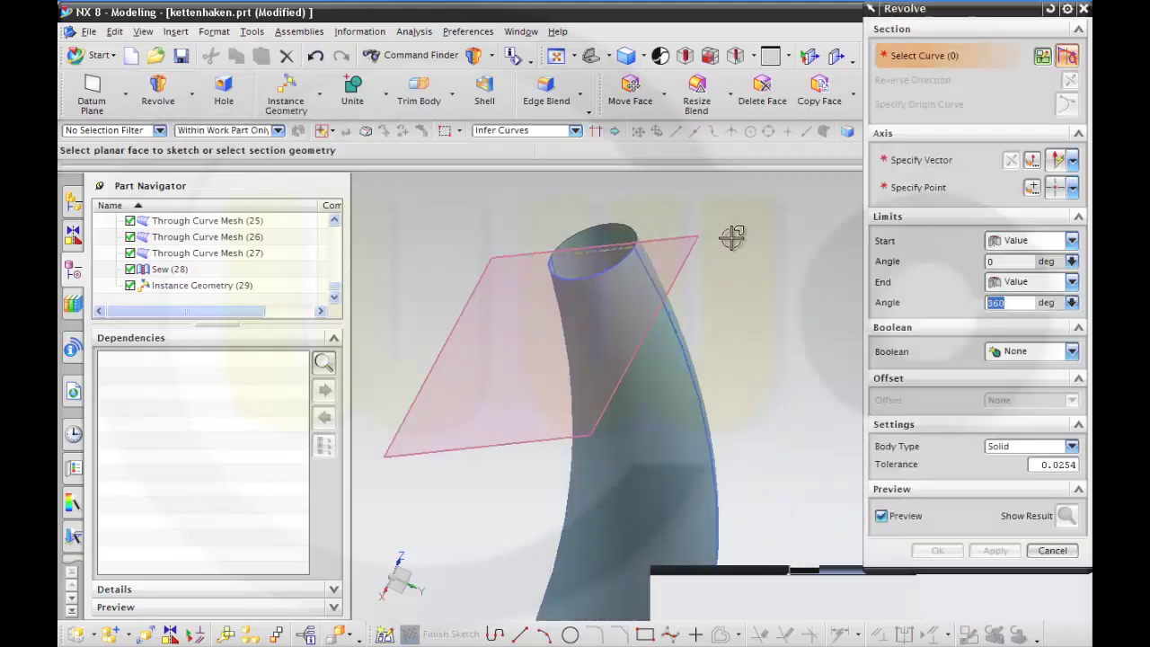
pyautogui.click(593, 279)
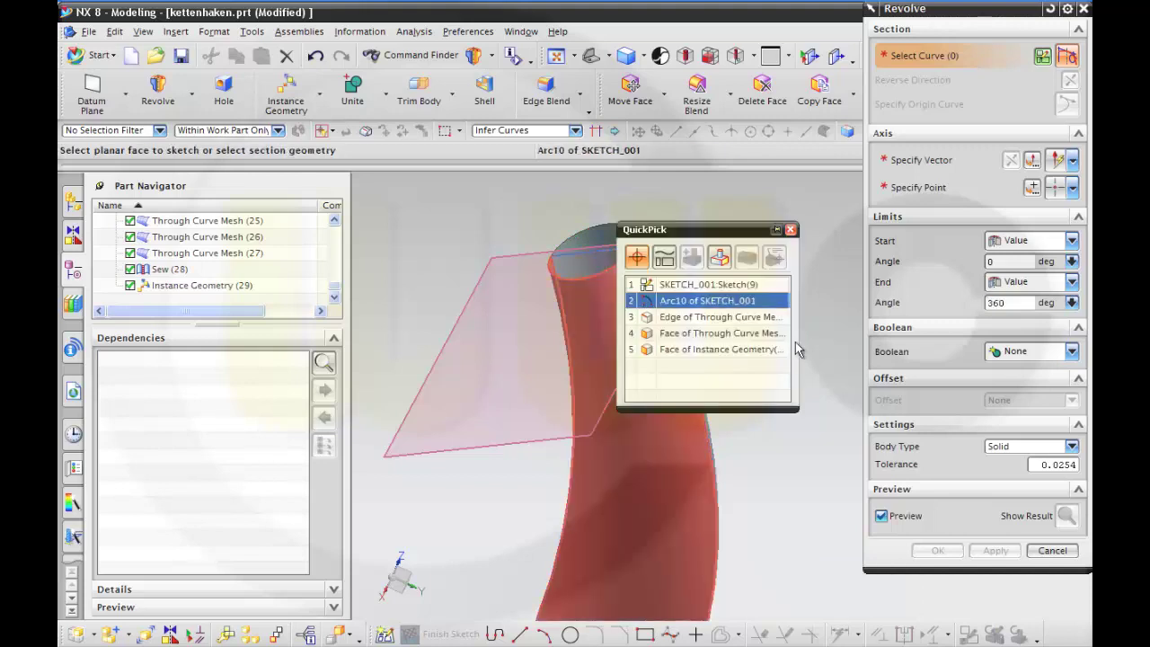
pyautogui.click(711, 285)
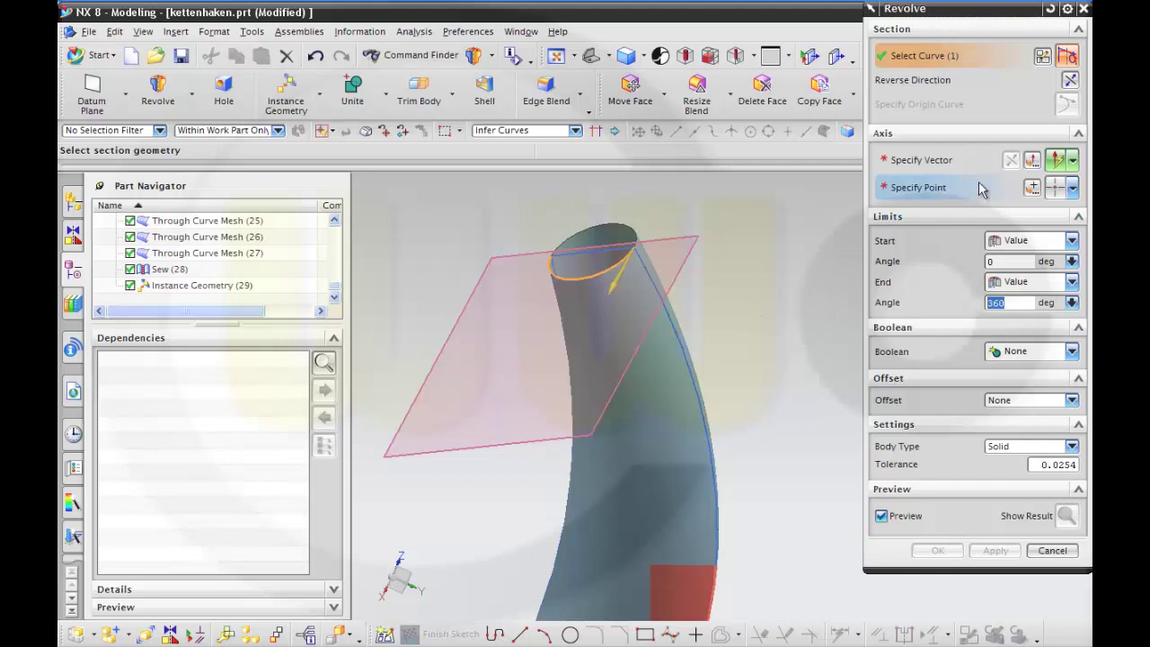
# - Use the straight line across the tapered end's opening as the revolve axis and set the end angle to 180 degrees
pyautogui.click(930, 160)
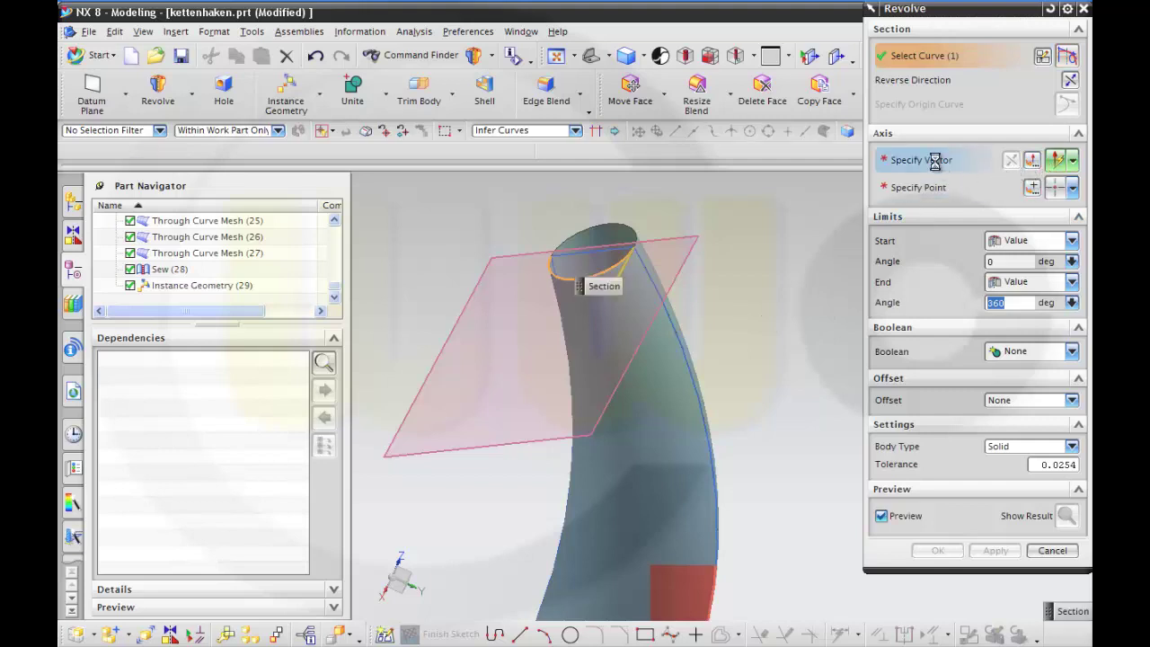
pyautogui.moveTo(674, 231); pyautogui.dragTo(616, 262, button='middle')
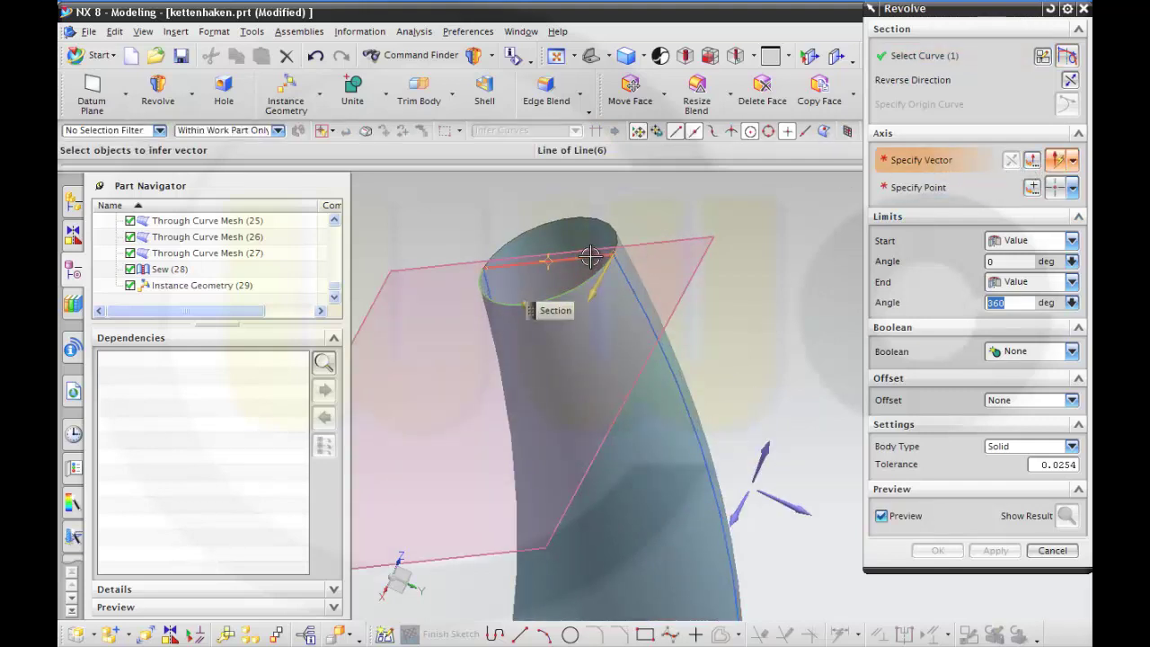
pyautogui.click(615, 261)
pyautogui.scroll(-2, 747, 314)
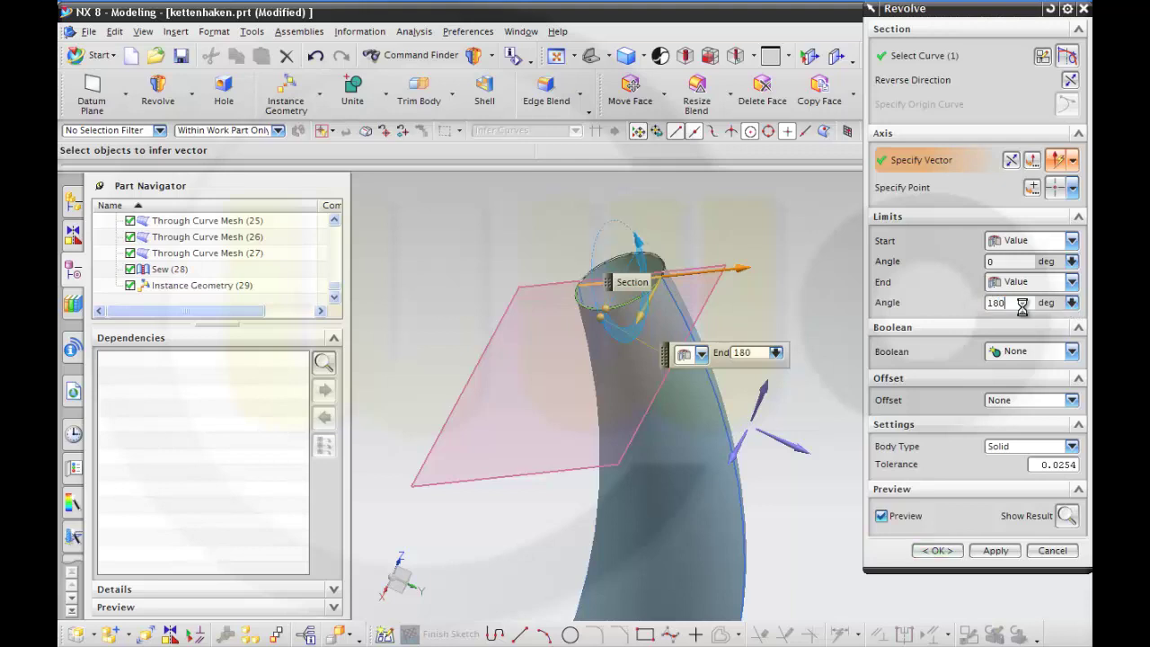
# - Set the revolve's end angle to -180 degrees, preview the result and create the rounded cap on the tapered end
pyautogui.press('Tab')
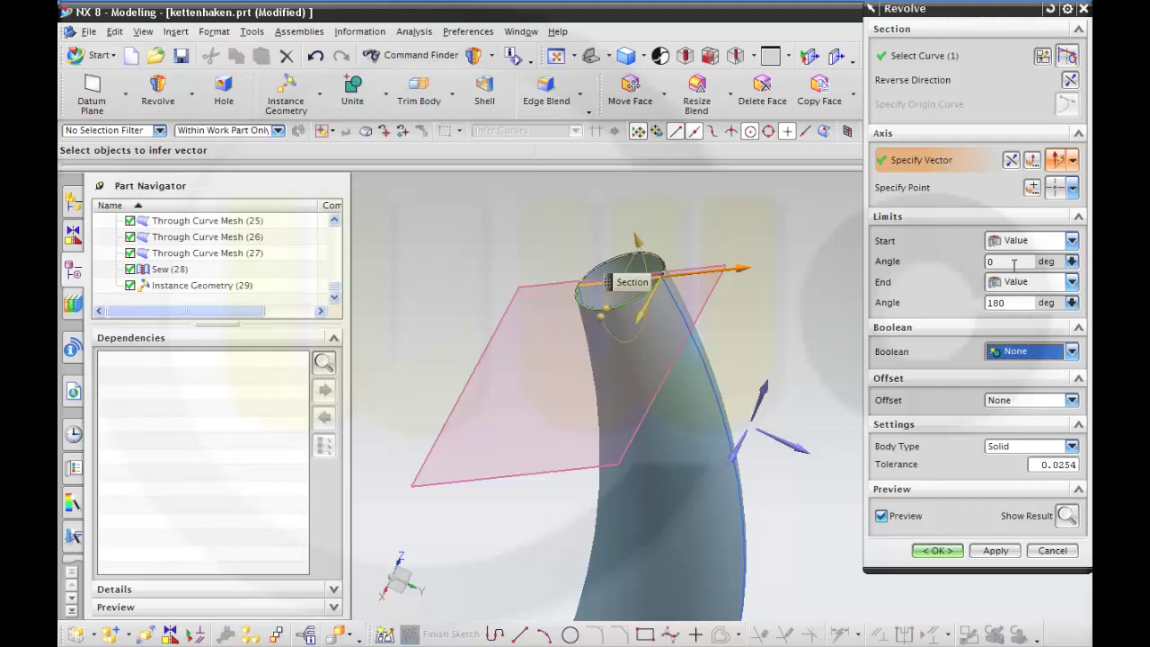
pyautogui.click(992, 302)
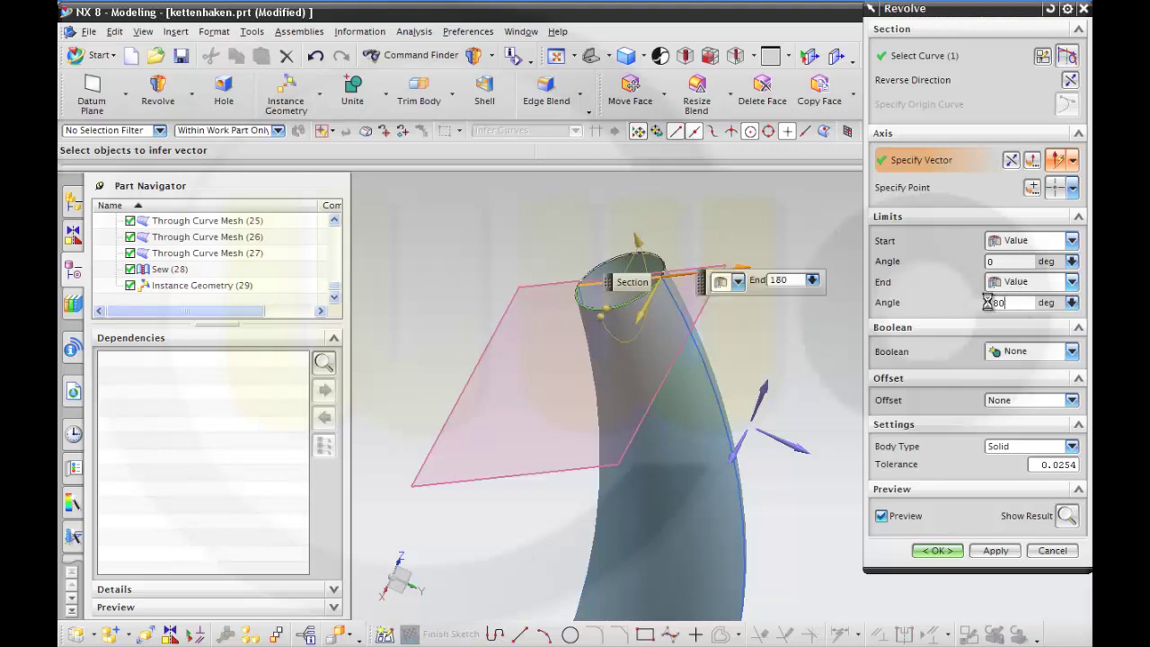
pyautogui.press('Tab')
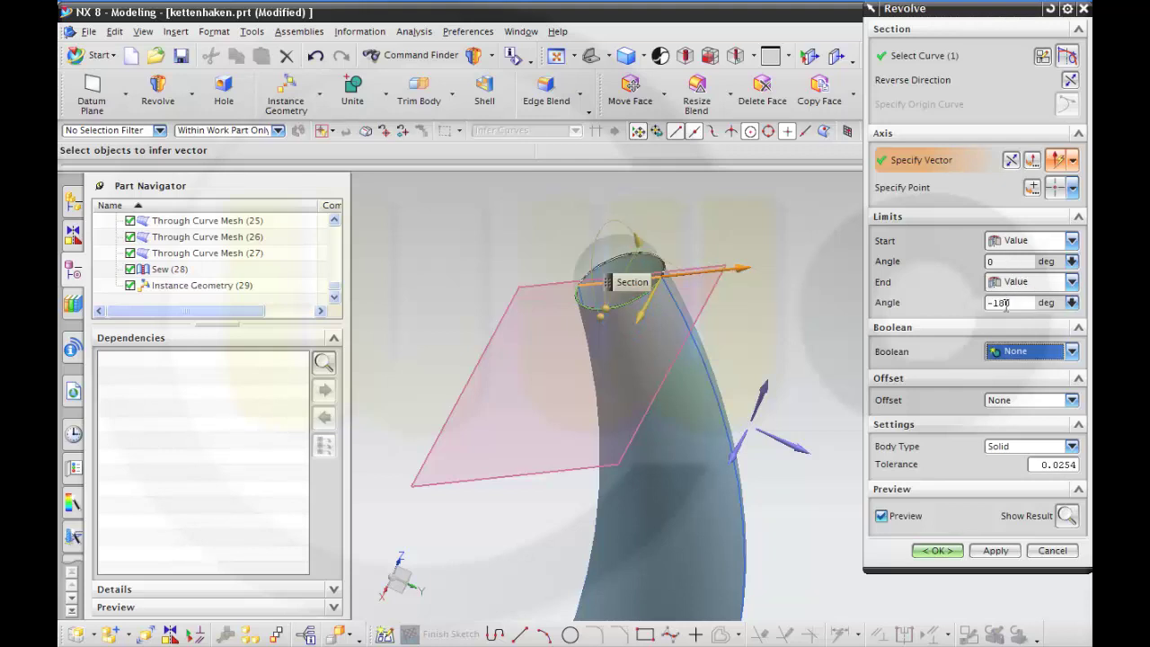
pyautogui.click(1067, 515)
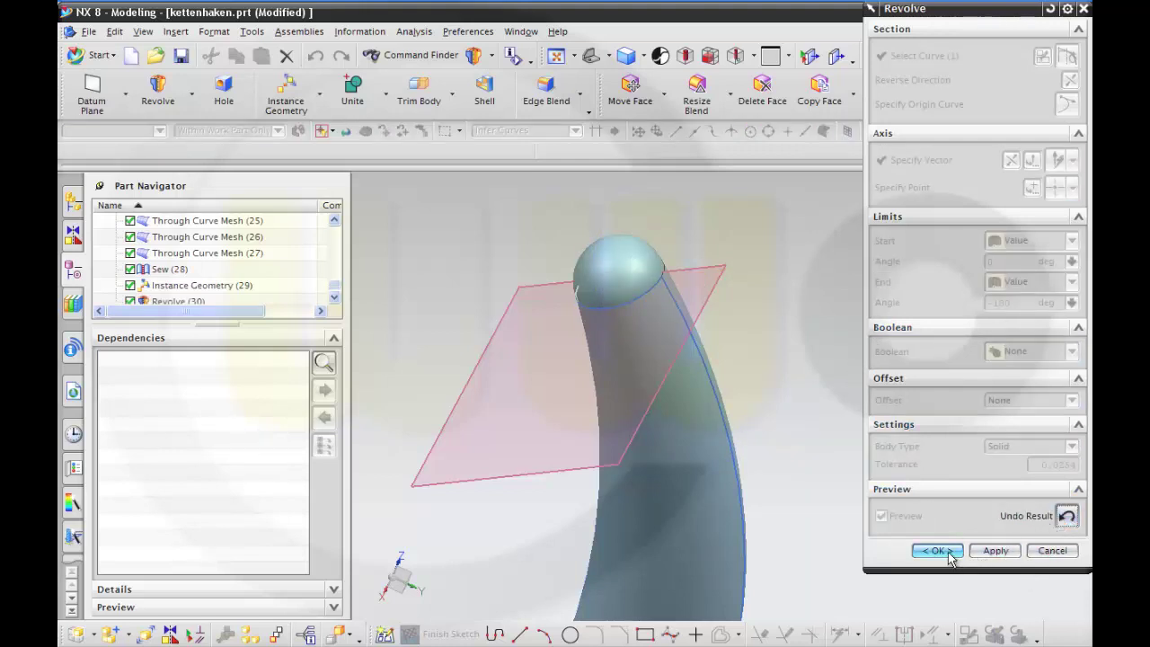
pyautogui.click(949, 556)
# - Sew the half hook as target with the mirrored half and the revolved end cap as tool sheets
pyautogui.moveTo(814, 444); pyautogui.dragTo(806, 479, button='middle')
pyautogui.scroll(-4, 826, 494)
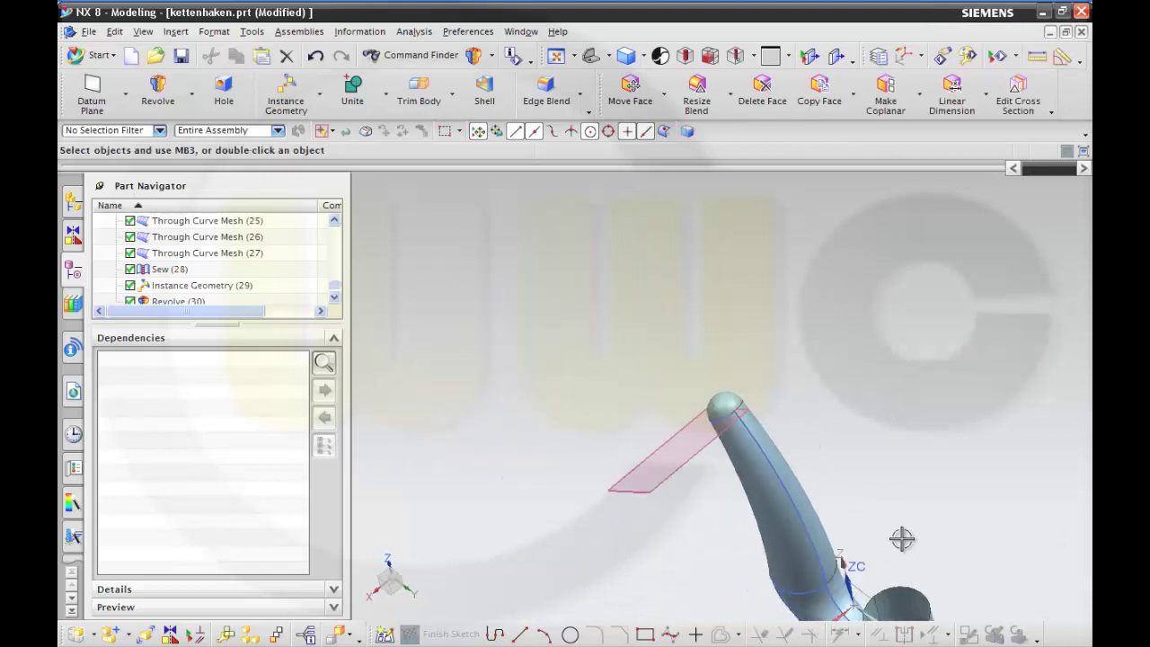
pyautogui.keyDown('shift'); pyautogui.moveTo(902, 539); pyautogui.dragTo(871, 455, button='middle'); pyautogui.keyUp('shift')
pyautogui.moveTo(663, 461); pyautogui.dragTo(614, 426, button='middle')
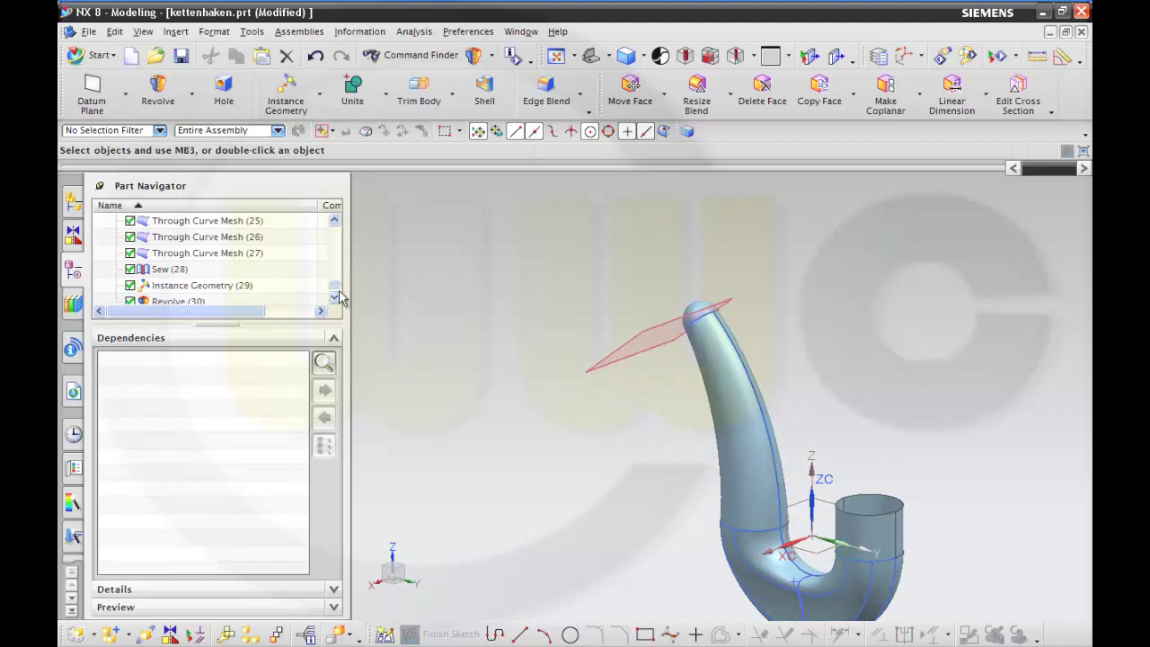
pyautogui.click(492, 57)
pyautogui.click(502, 113)
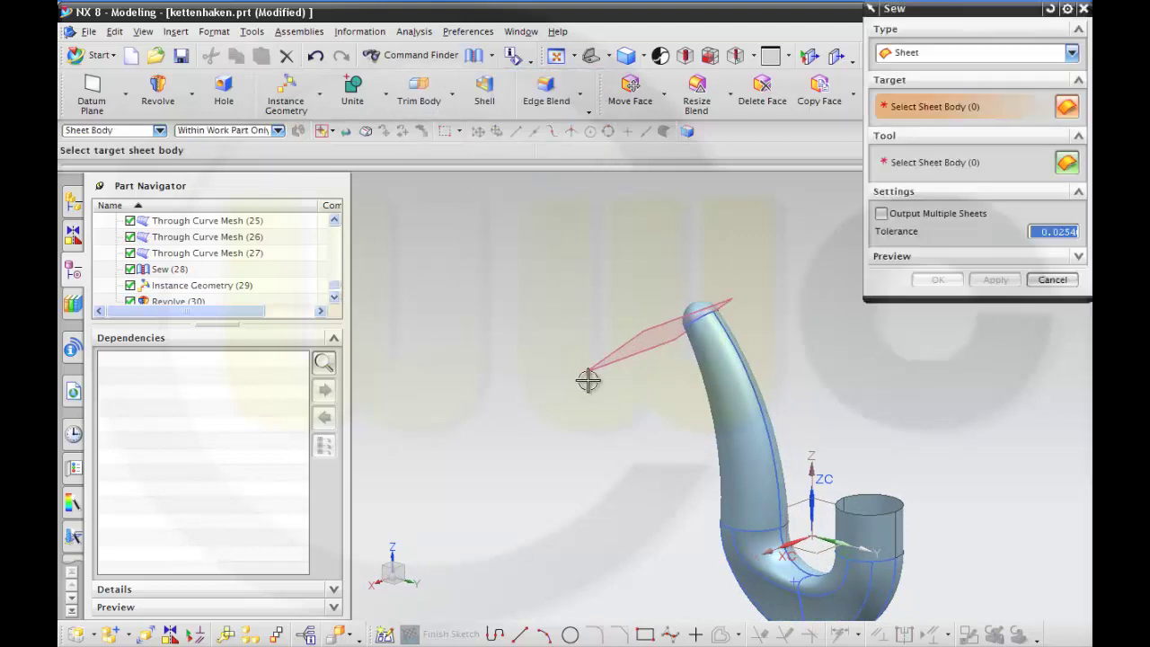
pyautogui.click(742, 411)
pyautogui.moveTo(826, 390); pyautogui.dragTo(794, 402, button='middle')
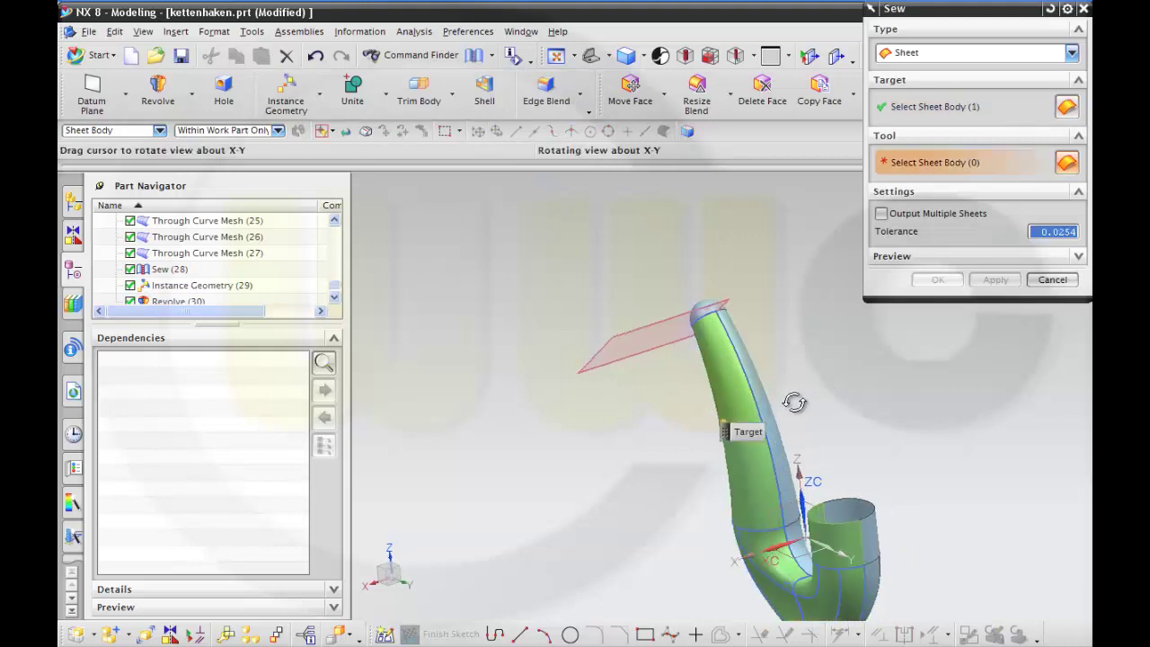
pyautogui.click(762, 340)
pyautogui.moveTo(763, 336); pyautogui.dragTo(775, 359, button='middle')
pyautogui.click(715, 312)
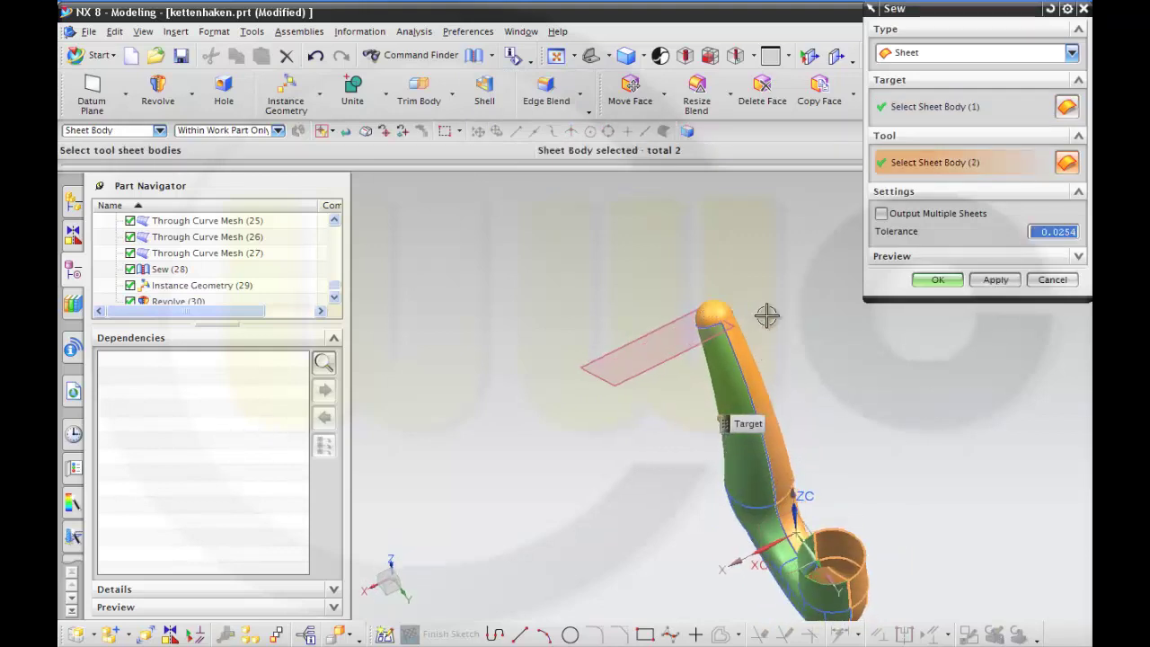
pyautogui.click(940, 280)
# - Hide the Instance Geometry (20) to (22) features in the model history
pyautogui.moveTo(860, 434); pyautogui.dragTo(735, 321, button='middle')
pyautogui.scroll(2, 860, 460)
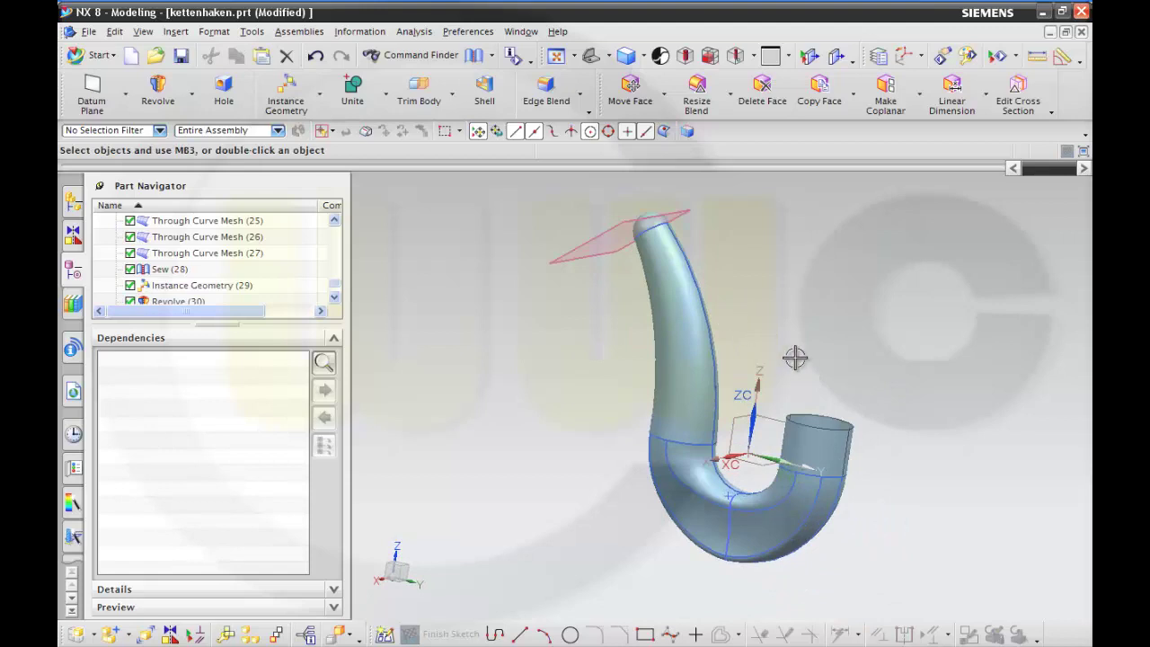
pyautogui.scroll(1, 796, 358)
pyautogui.keyDown('shift'); pyautogui.moveTo(909, 508); pyautogui.dragTo(912, 509, button='middle'); pyautogui.keyUp('shift')
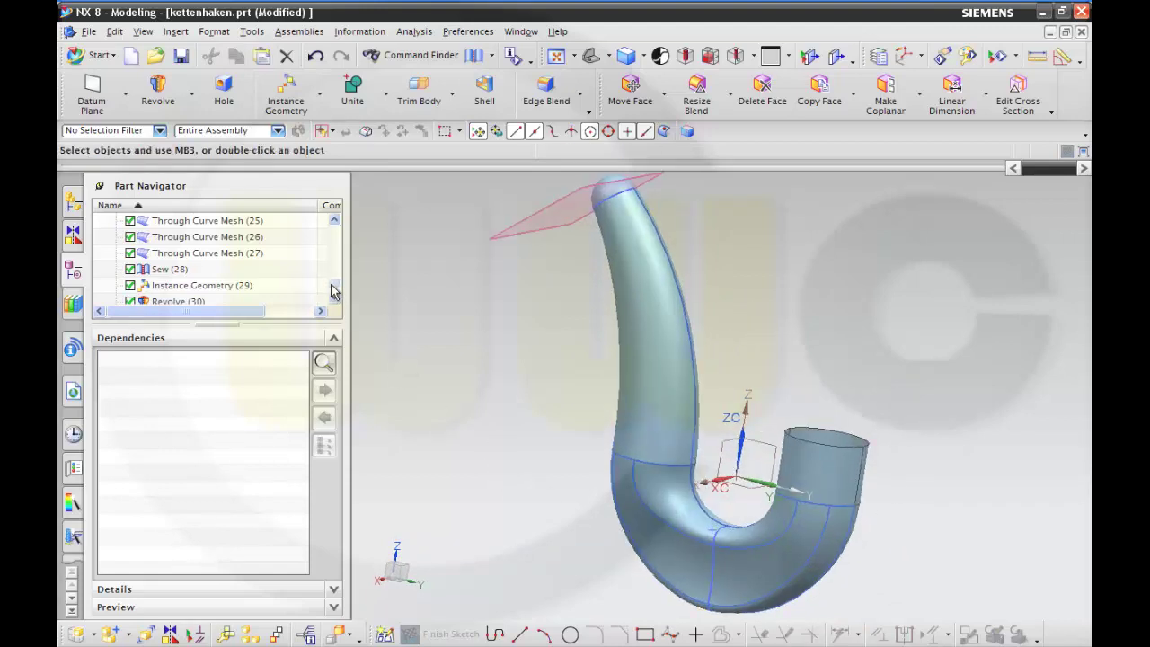
pyautogui.moveTo(333, 290); pyautogui.dragTo(322, 279)
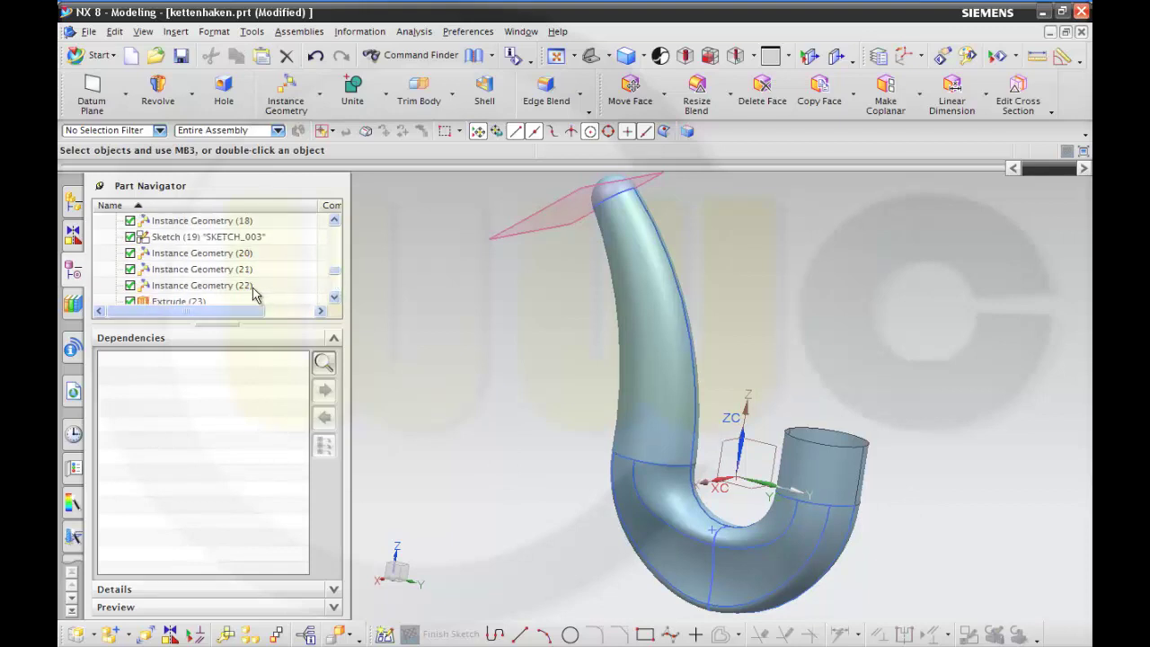
pyautogui.click(215, 285)
pyautogui.keyDown('shift'); pyautogui.click(239, 253); pyautogui.keyUp('shift')
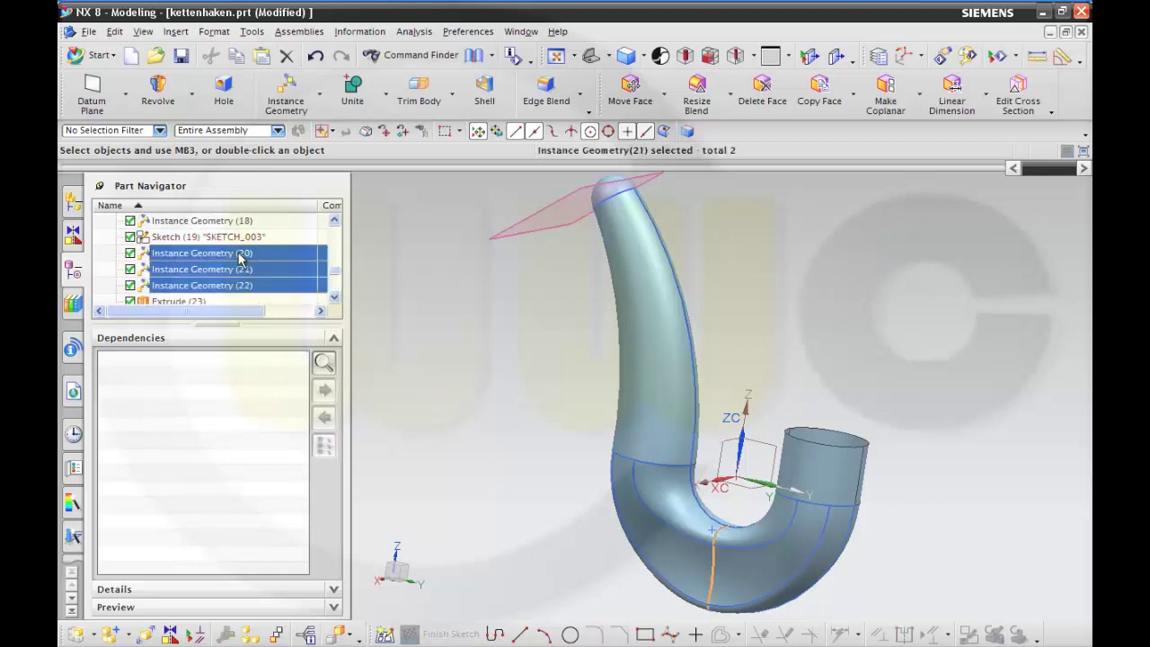
pyautogui.rightClick(241, 256)
pyautogui.click(262, 260)
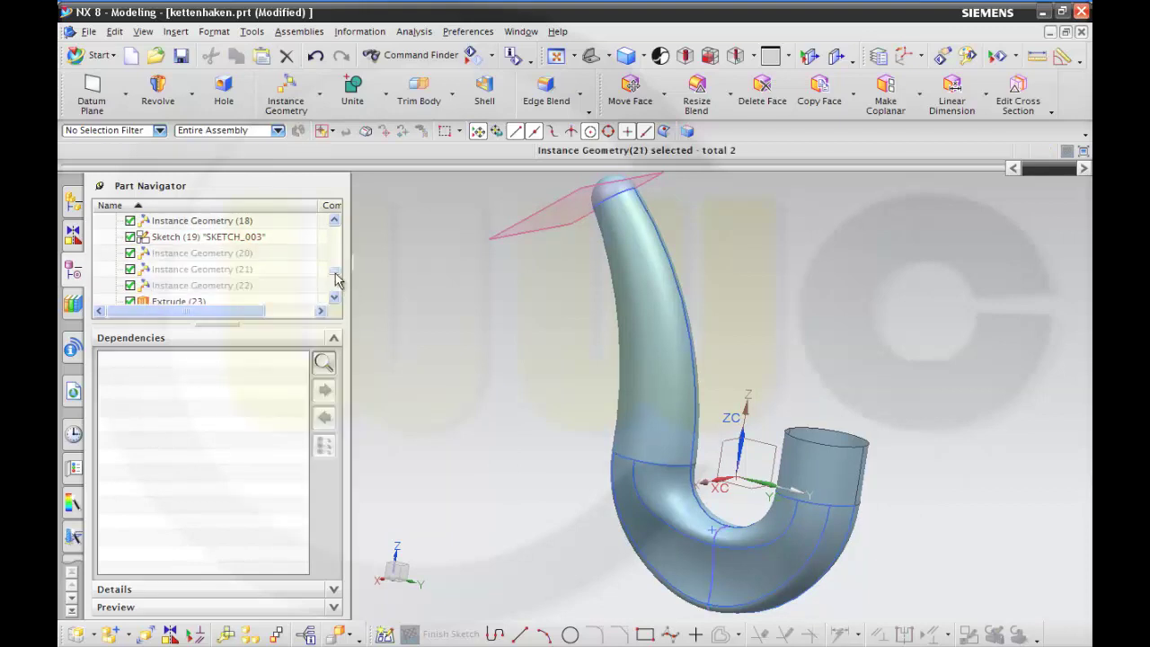
# - Hide the Instance Geometry (16) to (18) features in the model history
pyautogui.moveTo(336, 279); pyautogui.dragTo(329, 273)
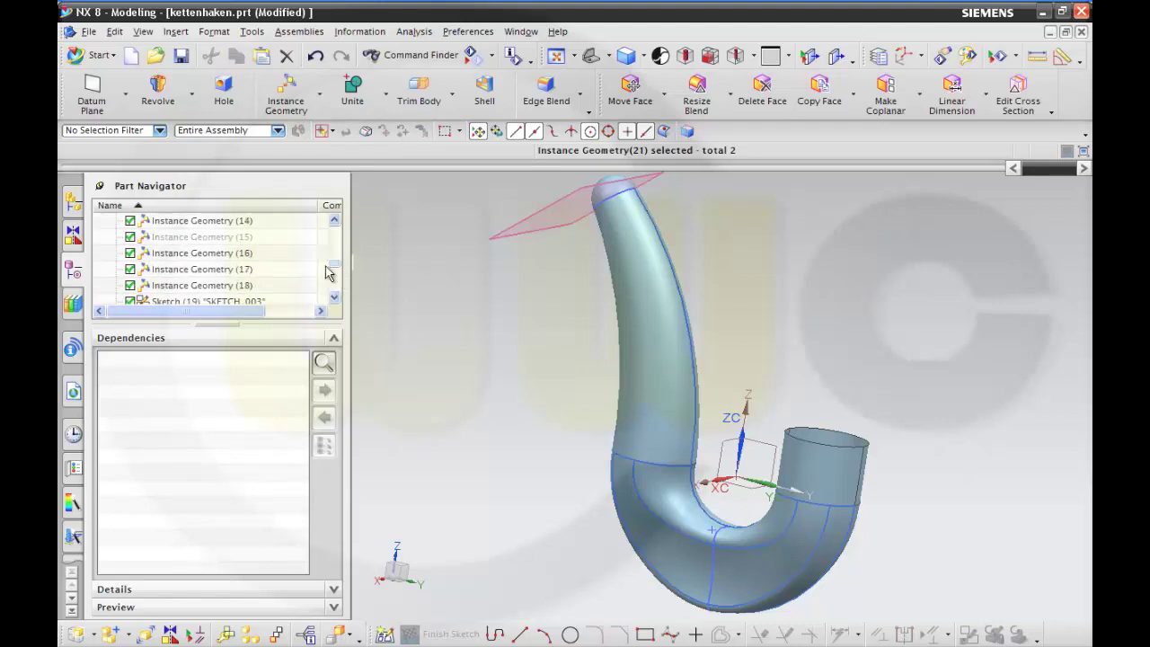
pyautogui.click(223, 287)
pyautogui.keyDown('shift'); pyautogui.click(223, 255); pyautogui.keyUp('shift')
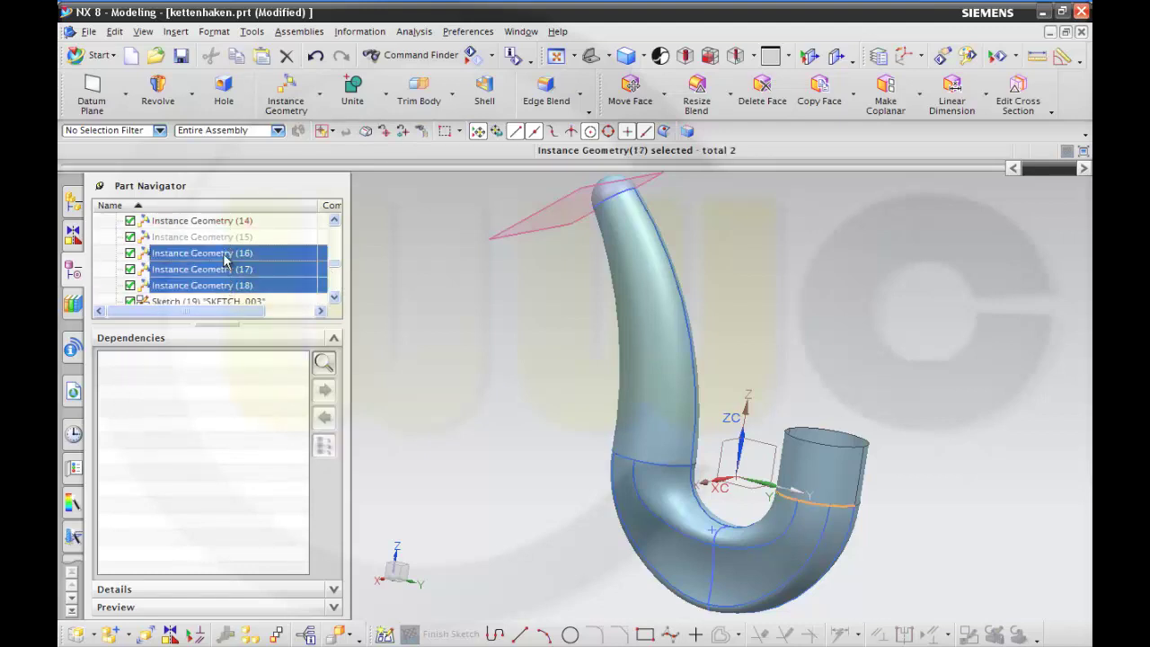
pyautogui.rightClick(226, 257)
pyautogui.click(260, 259)
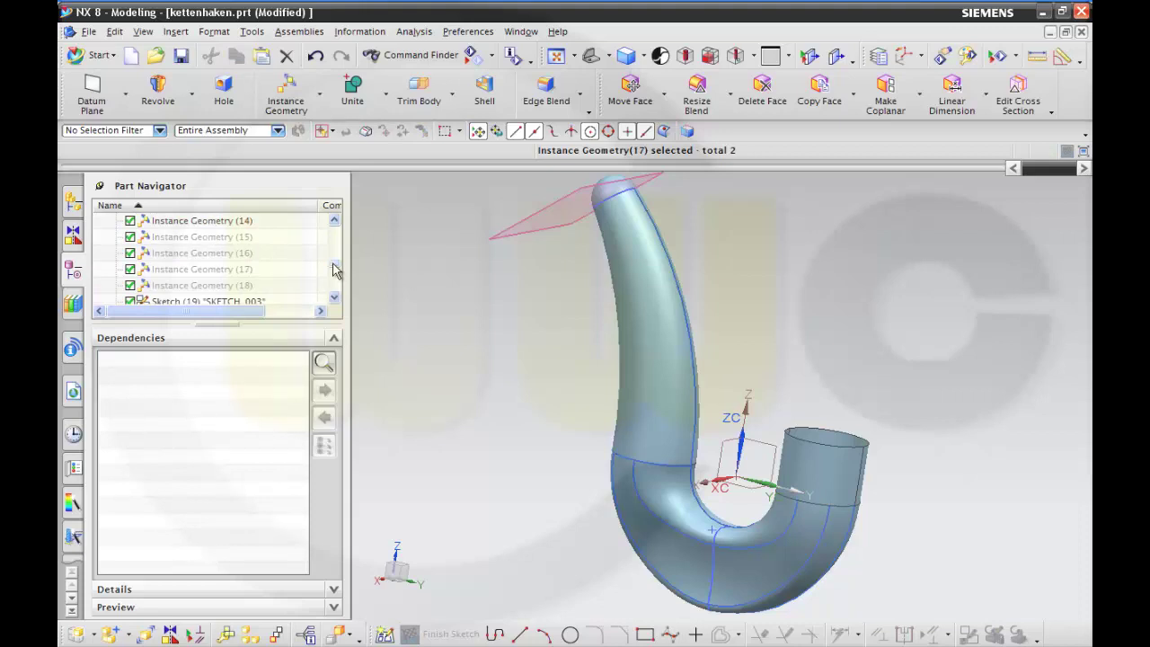
# - Hide the Instance Geometry (12) to (14) features in the model history
pyautogui.moveTo(334, 270); pyautogui.dragTo(334, 260)
pyautogui.click(241, 270)
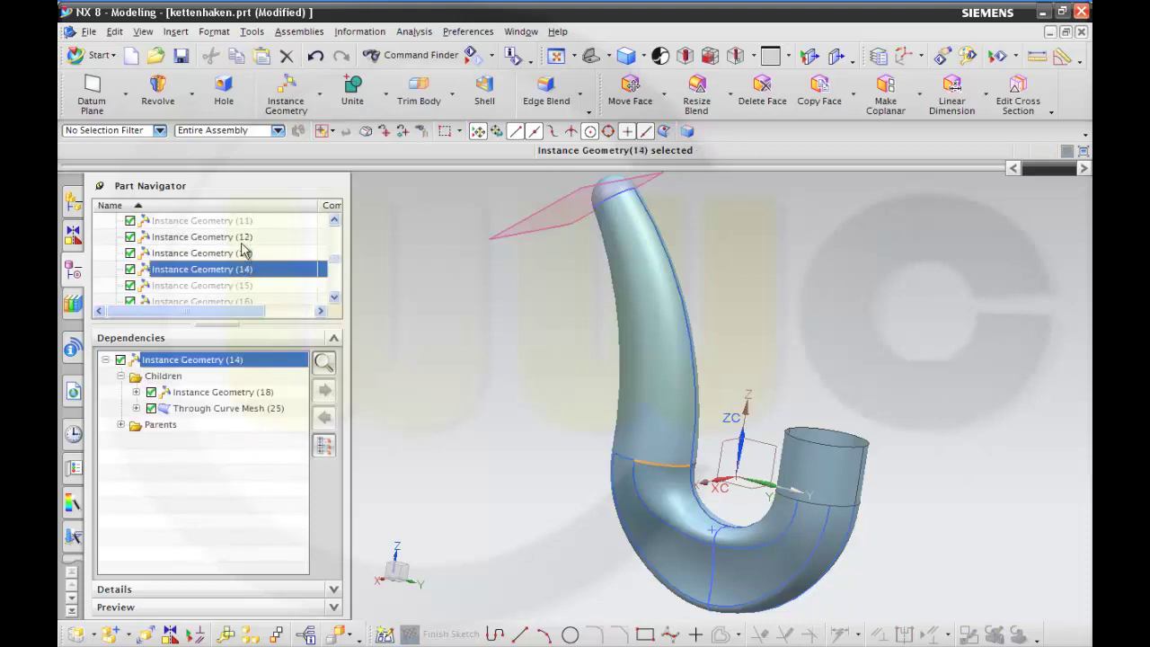
pyautogui.keyDown('shift'); pyautogui.click(225, 237); pyautogui.keyUp('shift')
pyautogui.rightClick(242, 241)
pyautogui.click(265, 249)
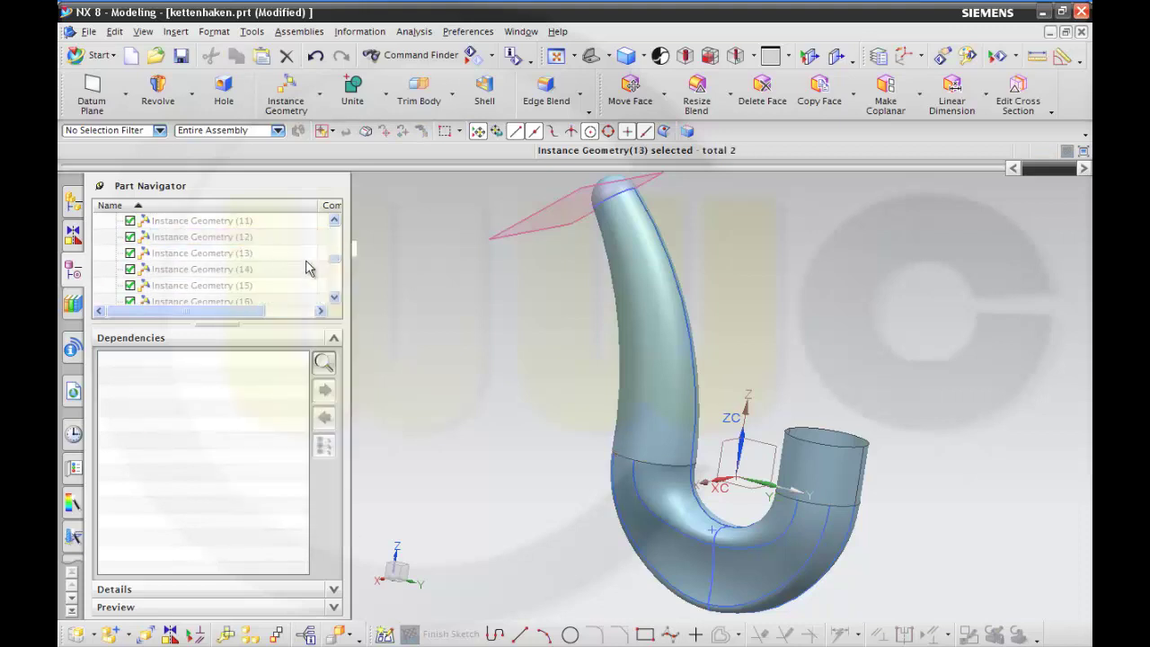
# - Hide SKETCH_001 and the Instance Geometry (5) feature in the model history
pyautogui.moveTo(332, 263); pyautogui.dragTo(332, 254)
pyautogui.click(240, 284)
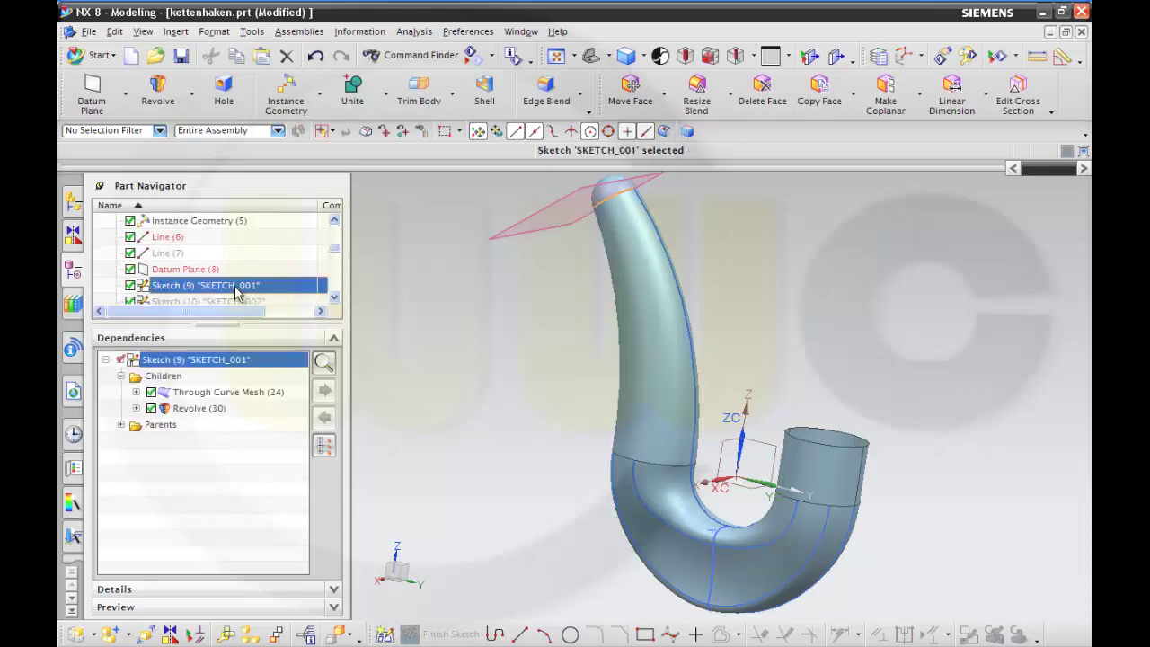
pyautogui.rightClick(238, 286)
pyautogui.click(265, 213)
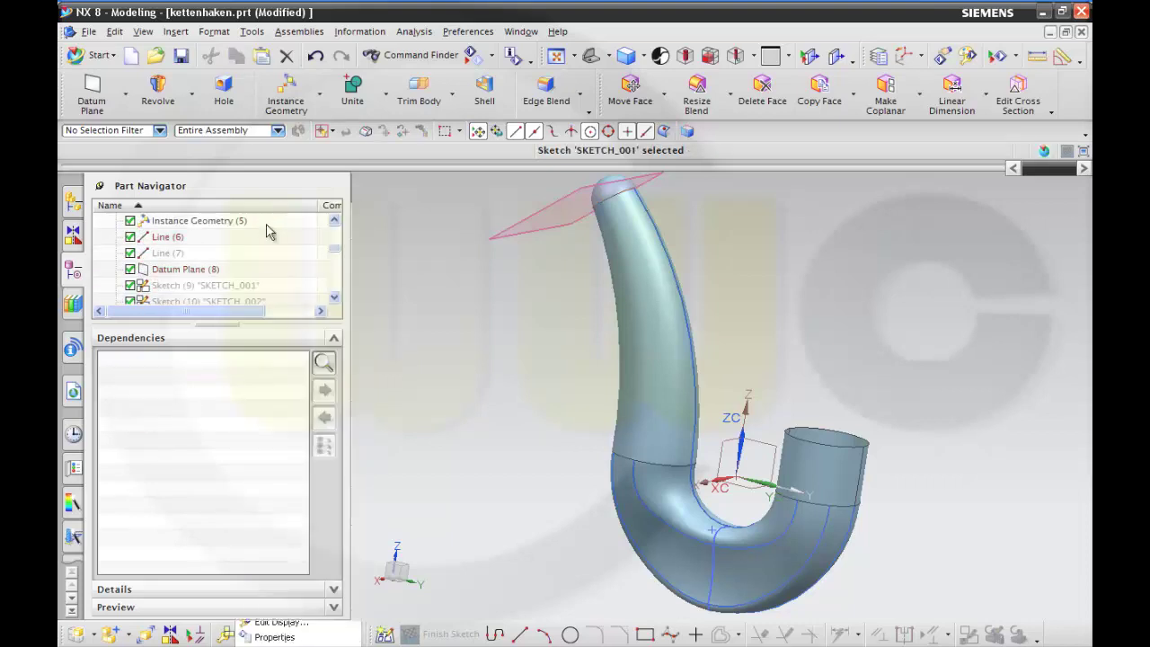
pyautogui.click(234, 221)
pyautogui.rightClick(236, 224)
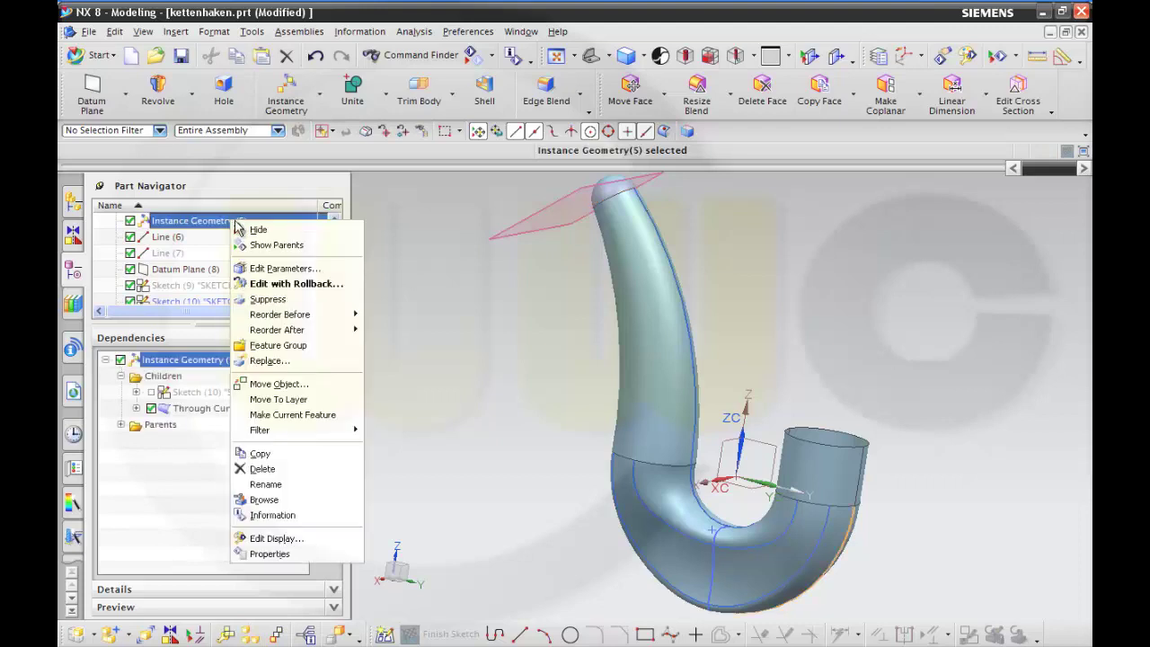
pyautogui.click(254, 229)
# - Hide the Instance Geometry (2) to (4) features in the model history
pyautogui.scroll(-1, 363, 274)
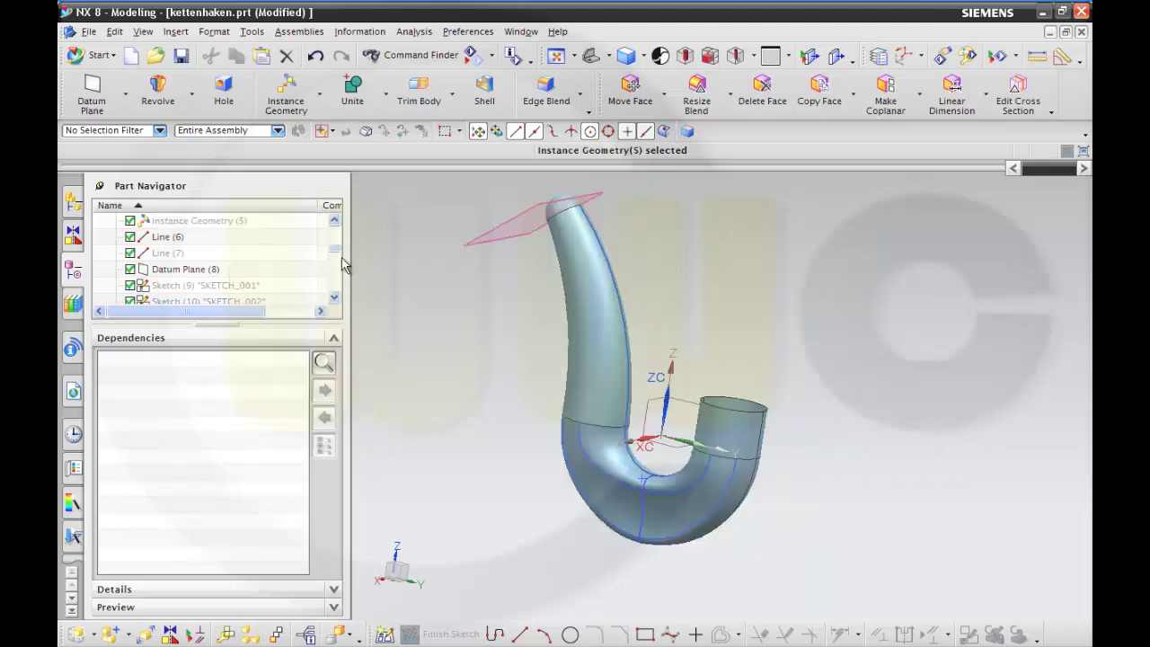
pyautogui.moveTo(333, 254); pyautogui.dragTo(335, 248)
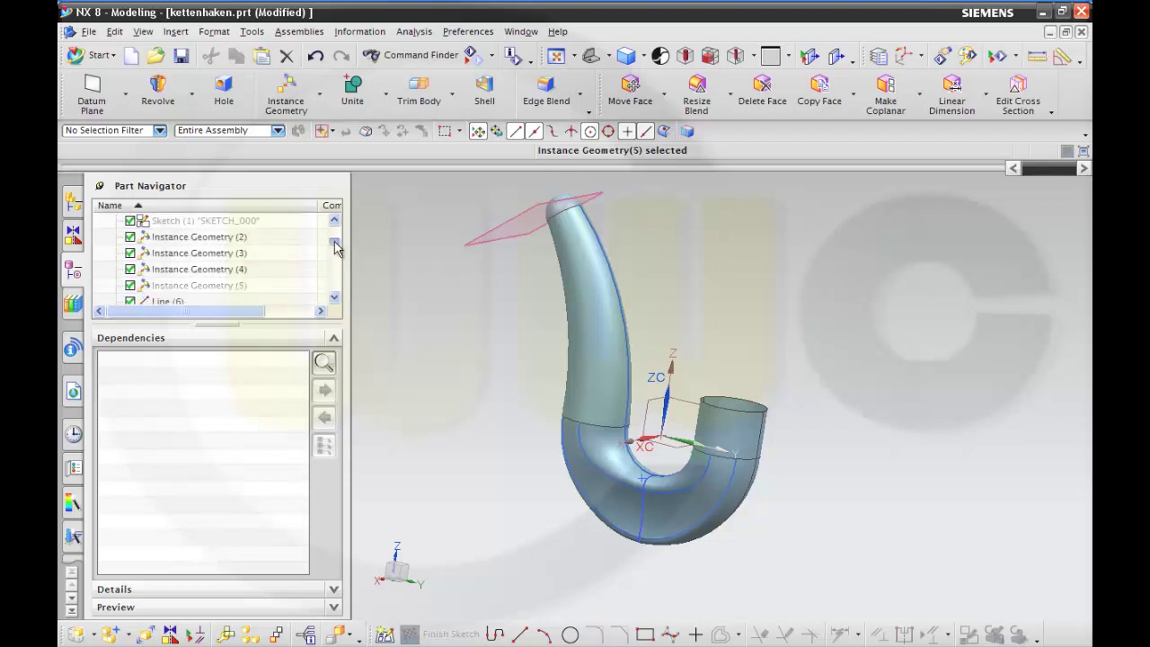
pyautogui.click(241, 237)
pyautogui.keyDown('shift'); pyautogui.click(231, 271); pyautogui.keyUp('shift')
pyautogui.rightClick(231, 274)
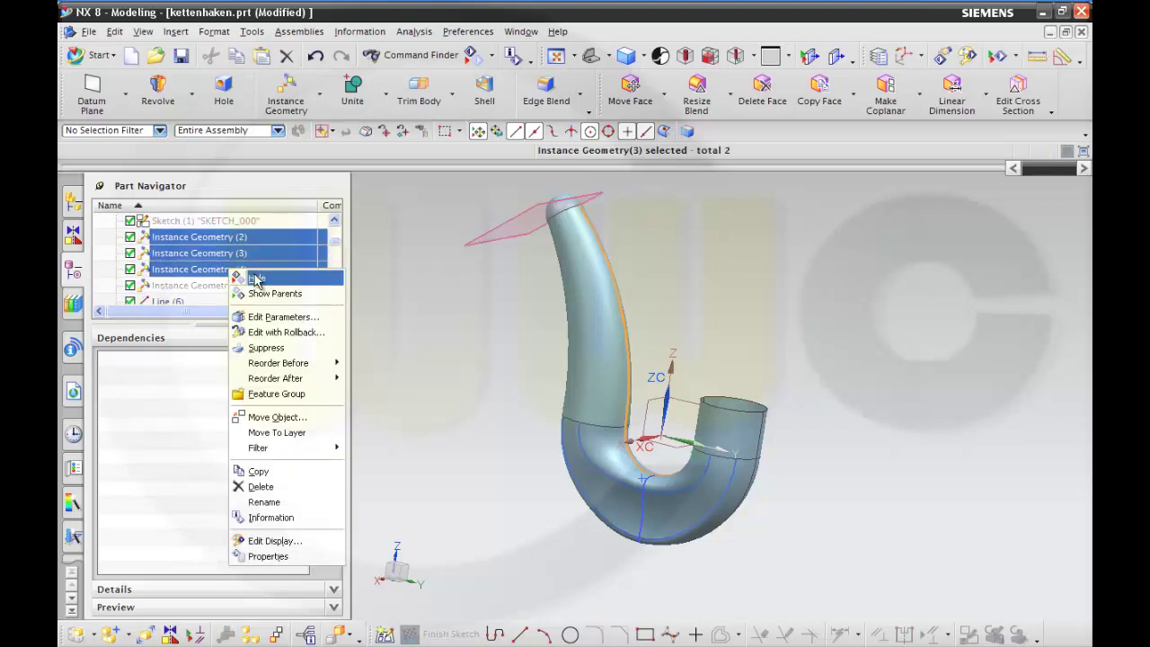
pyautogui.click(256, 276)
# - Hide the inner and outer splines along the hook's bend and the cross-section sketch SKETCH_003
pyautogui.moveTo(413, 360); pyautogui.dragTo(450, 365, button='middle')
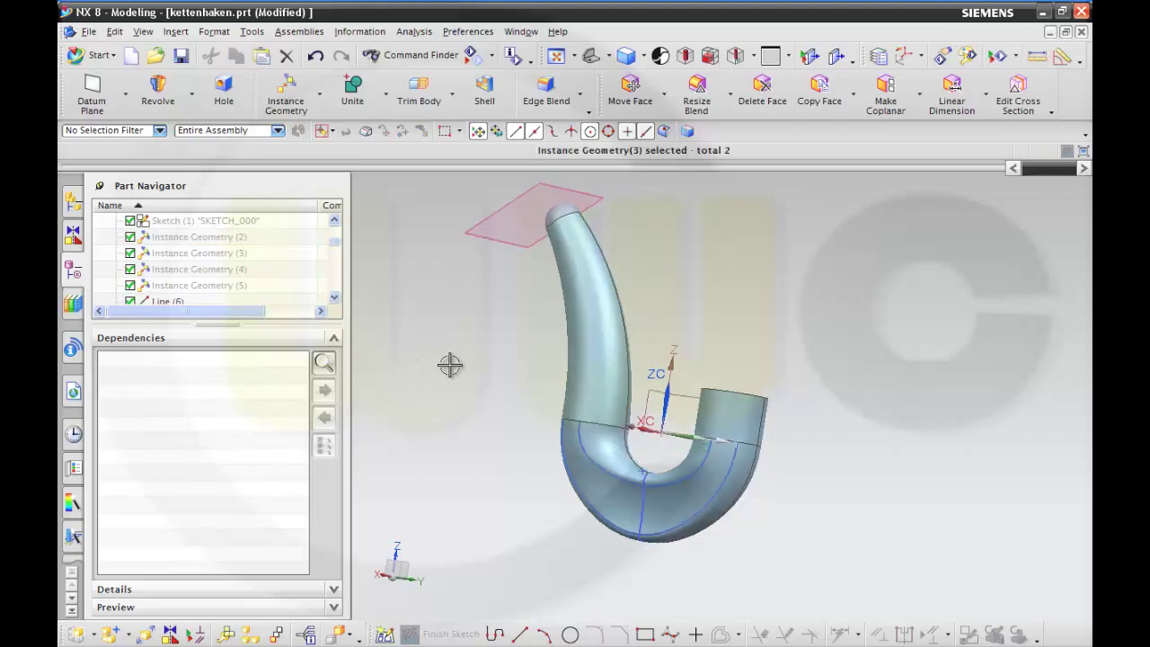
pyautogui.rightClick(583, 443)
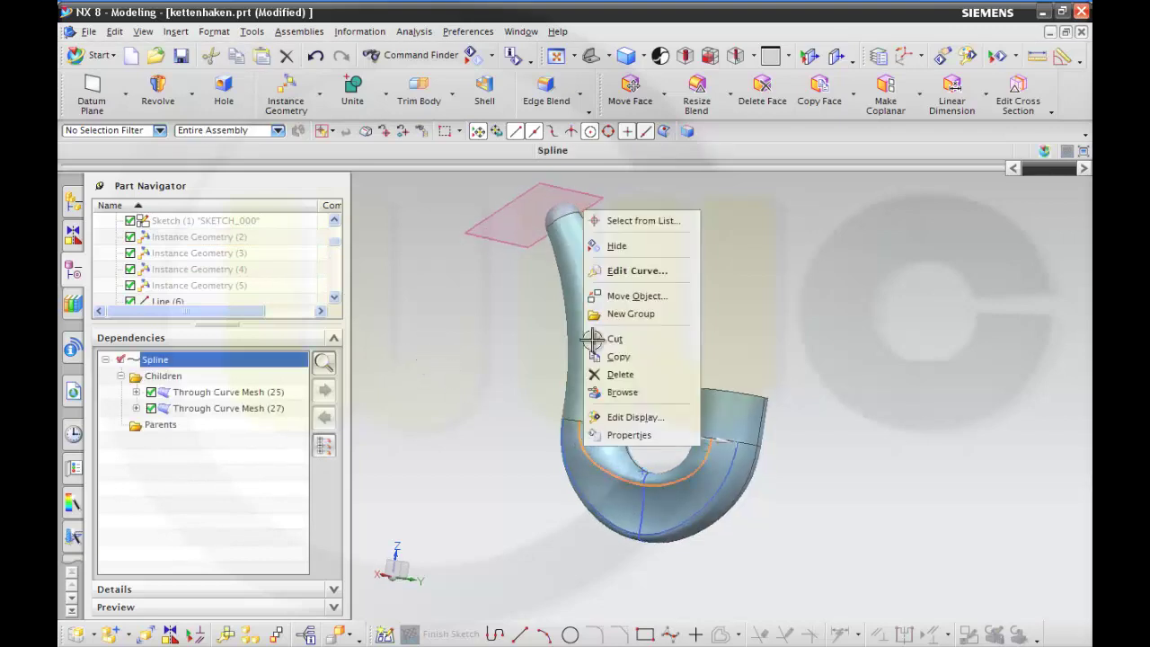
pyautogui.click(614, 247)
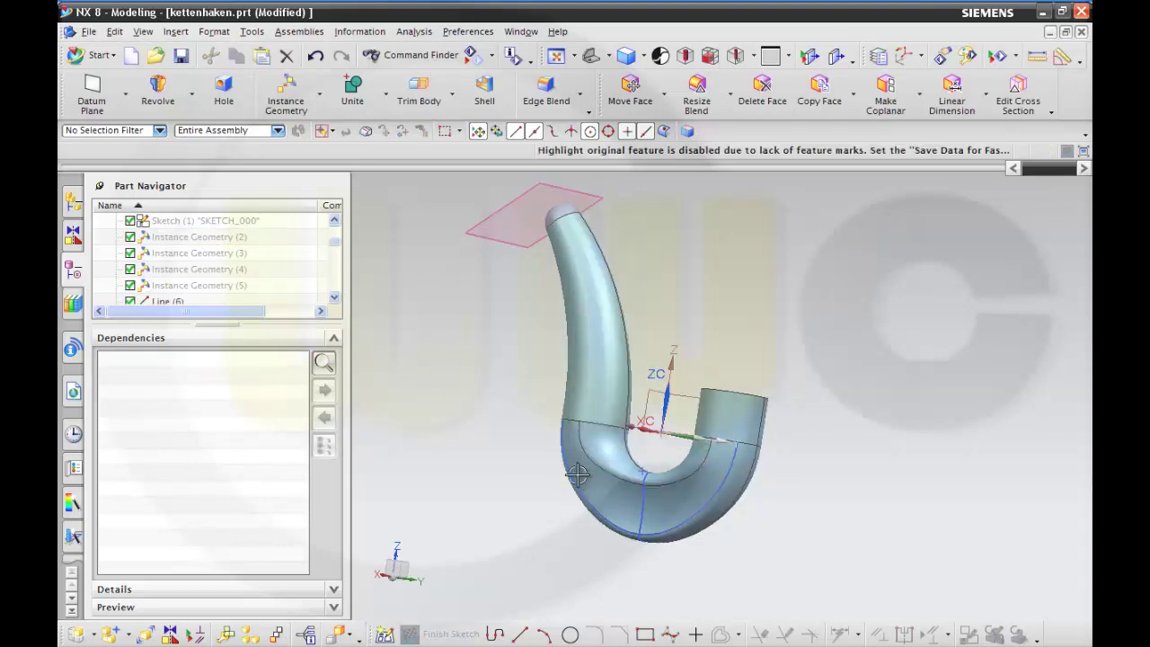
pyautogui.rightClick(583, 492)
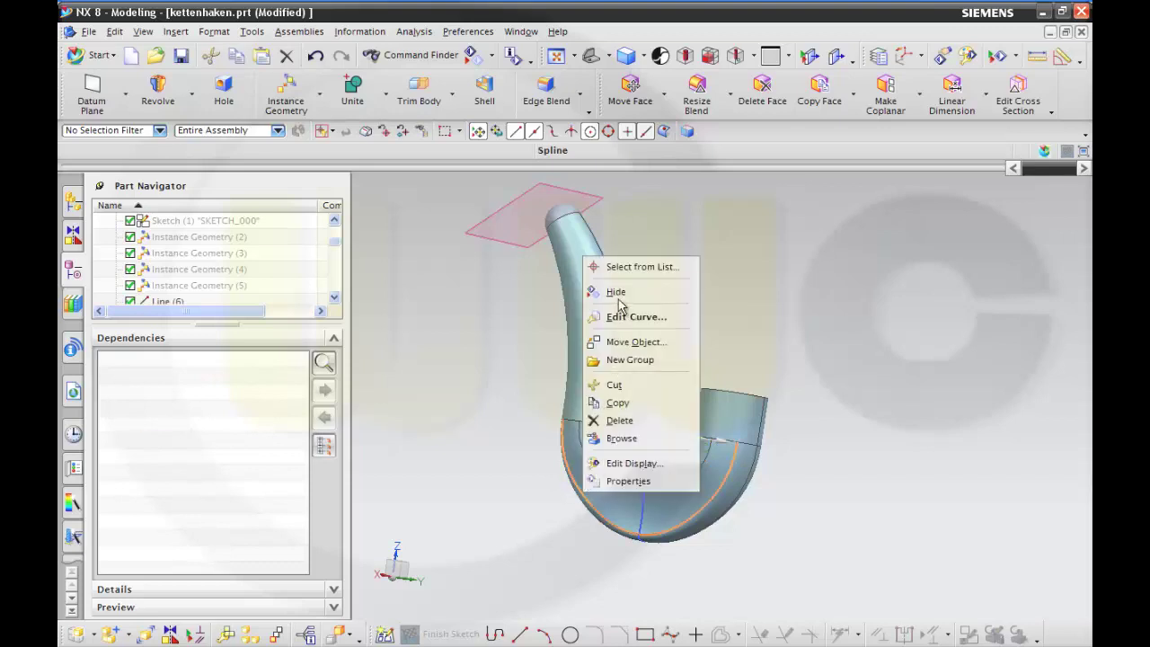
pyautogui.press('Return')
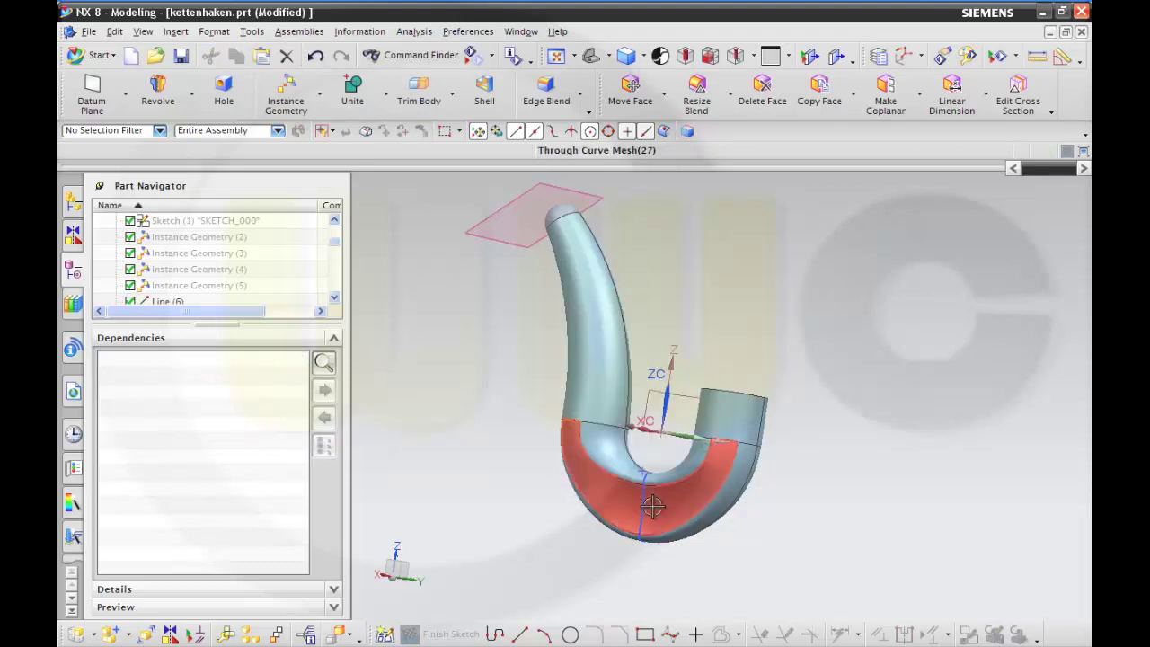
pyautogui.rightClick(644, 506)
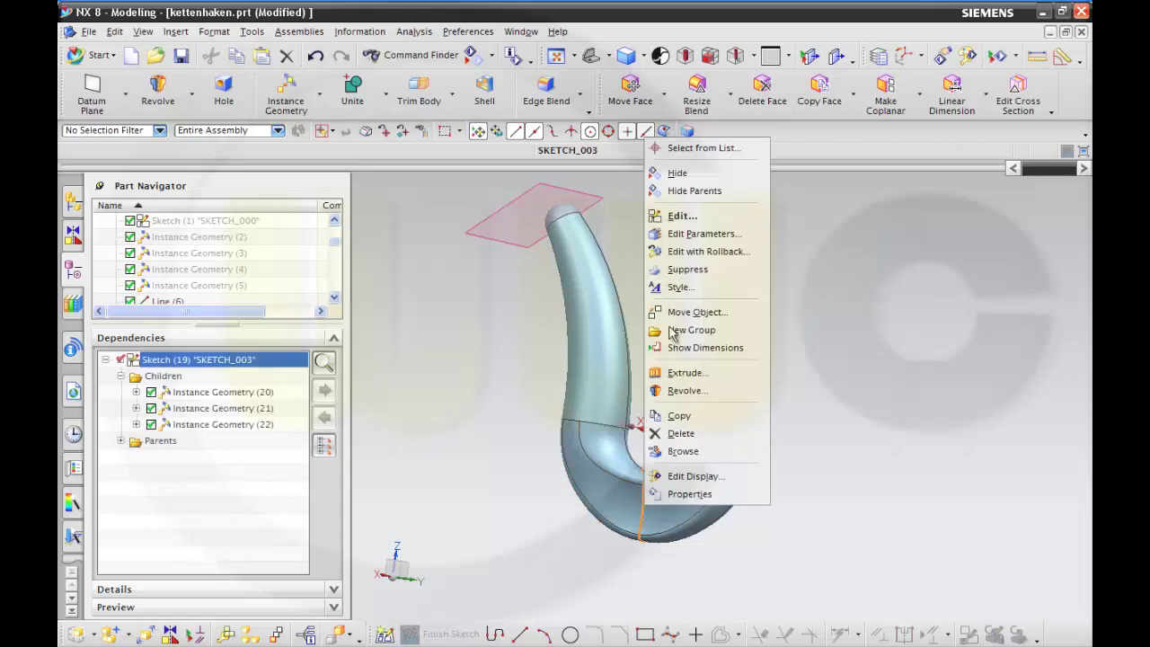
pyautogui.press('Return')
# - Create a new sketch on the YC-ZC datum plane with the inferred plane method and horizontal reference
pyautogui.moveTo(646, 559)
pyautogui.mouseDown(button='middle')
pyautogui.moveTo(660, 588)
pyautogui.moveTo(638, 564)
pyautogui.moveTo(542, 519)
pyautogui.moveTo(656, 573)
pyautogui.moveTo(654, 548)
pyautogui.mouseUp(button='middle')
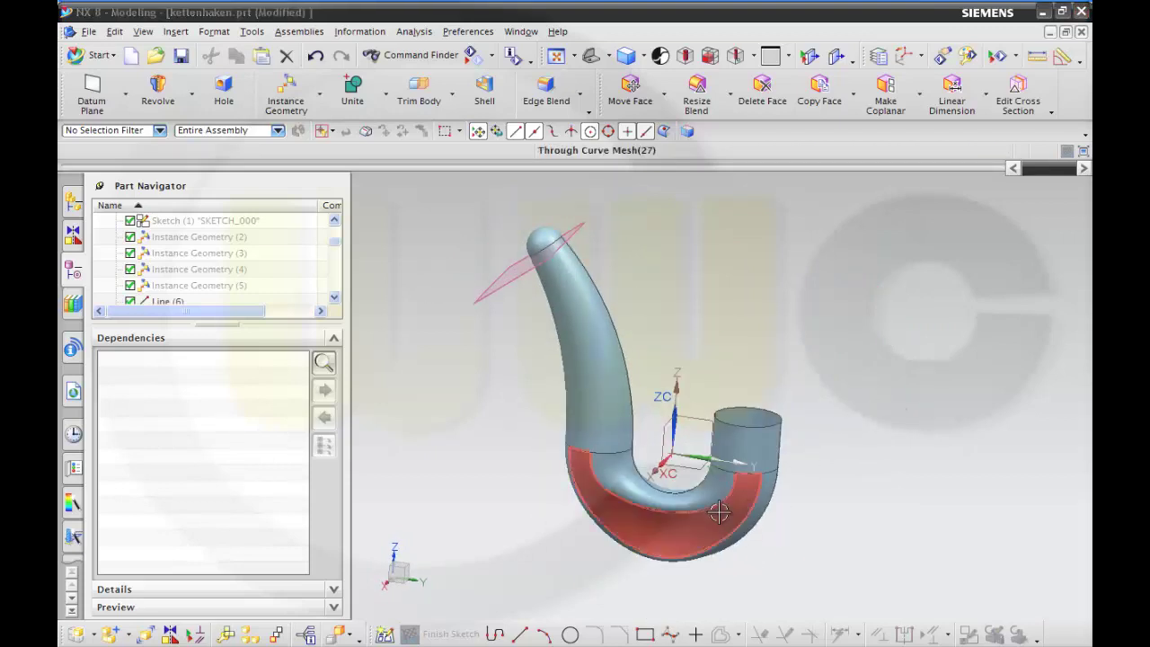
pyautogui.click(385, 635)
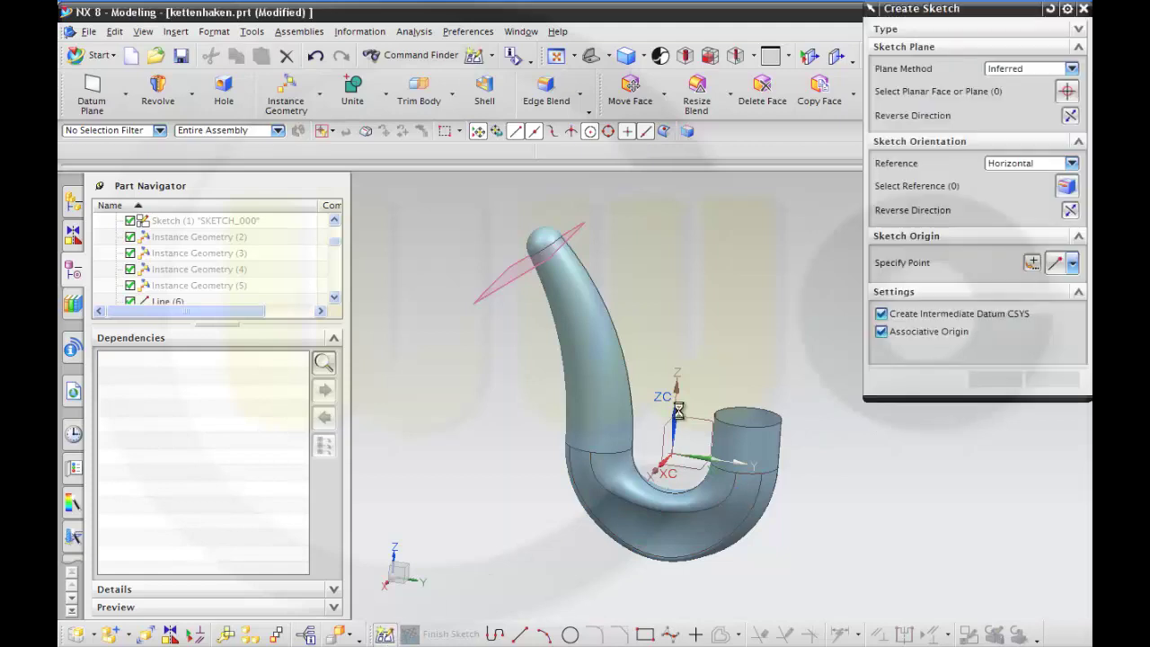
pyautogui.click(692, 413)
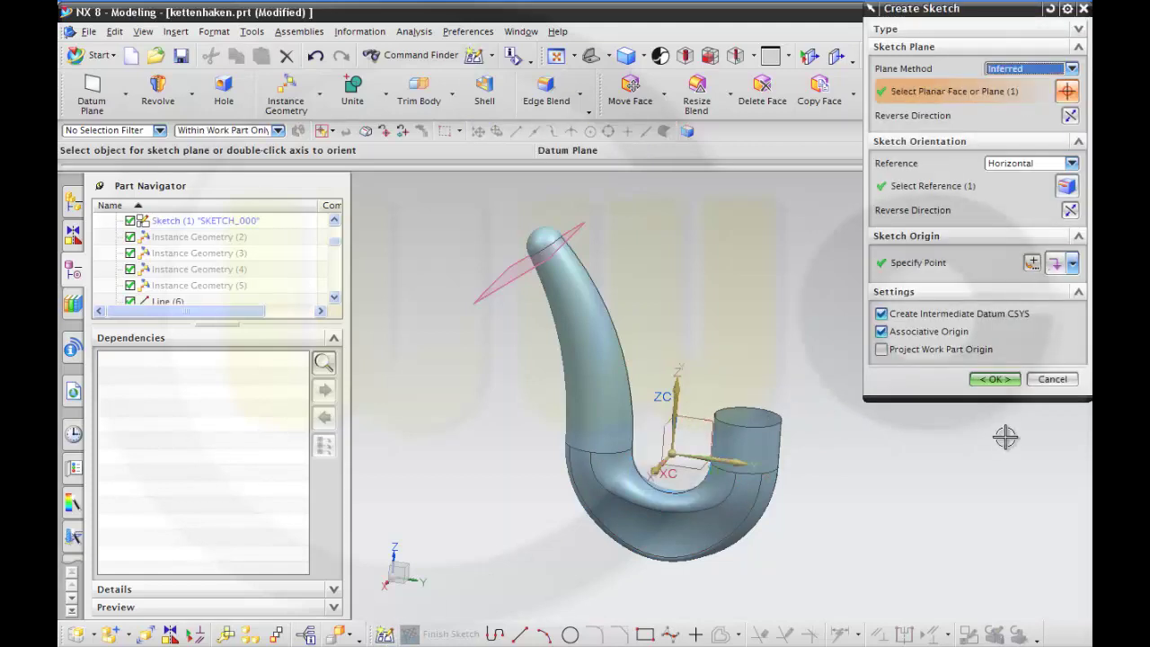
pyautogui.click(1001, 383)
pyautogui.rightClick(835, 327)
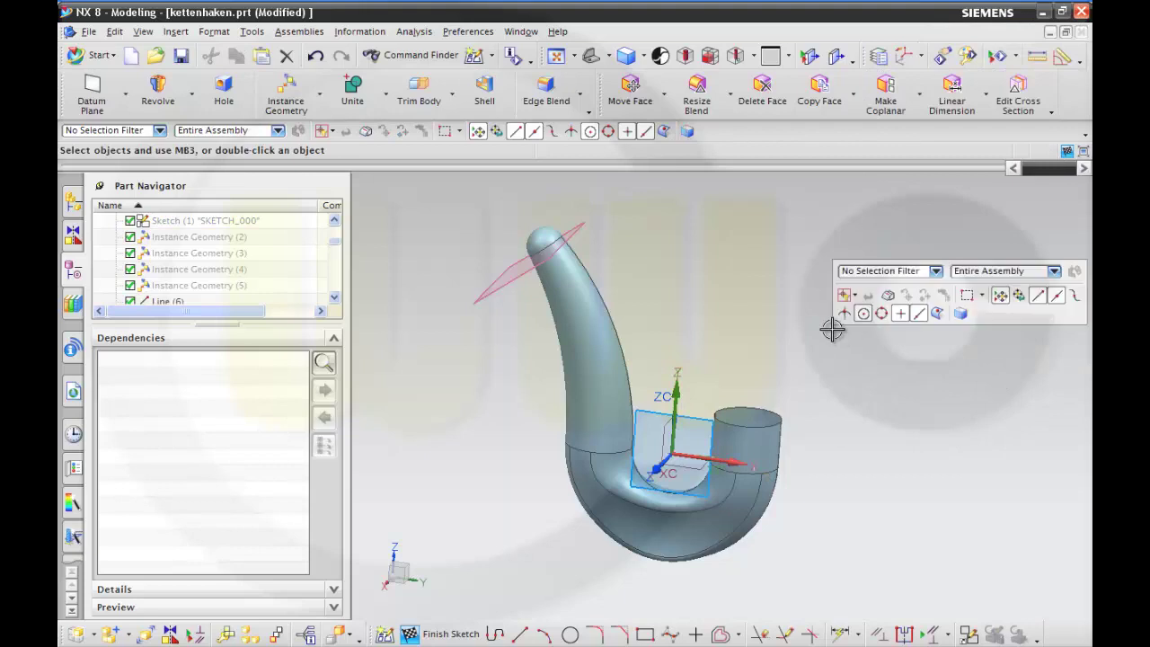
# - Sketch a rectangle about 23 mm wide and 31 mm high above the hook's short straight end
pyautogui.click(876, 365)
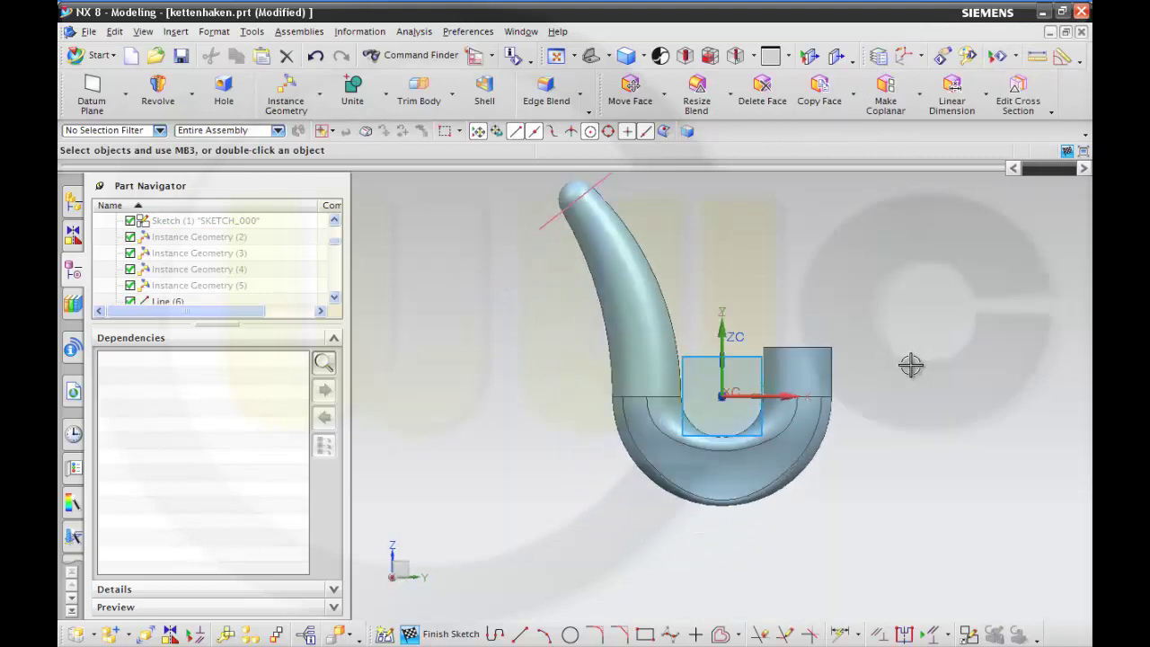
pyautogui.keyDown('shift'); pyautogui.moveTo(910, 364); pyautogui.dragTo(851, 482, button='middle'); pyautogui.keyUp('shift')
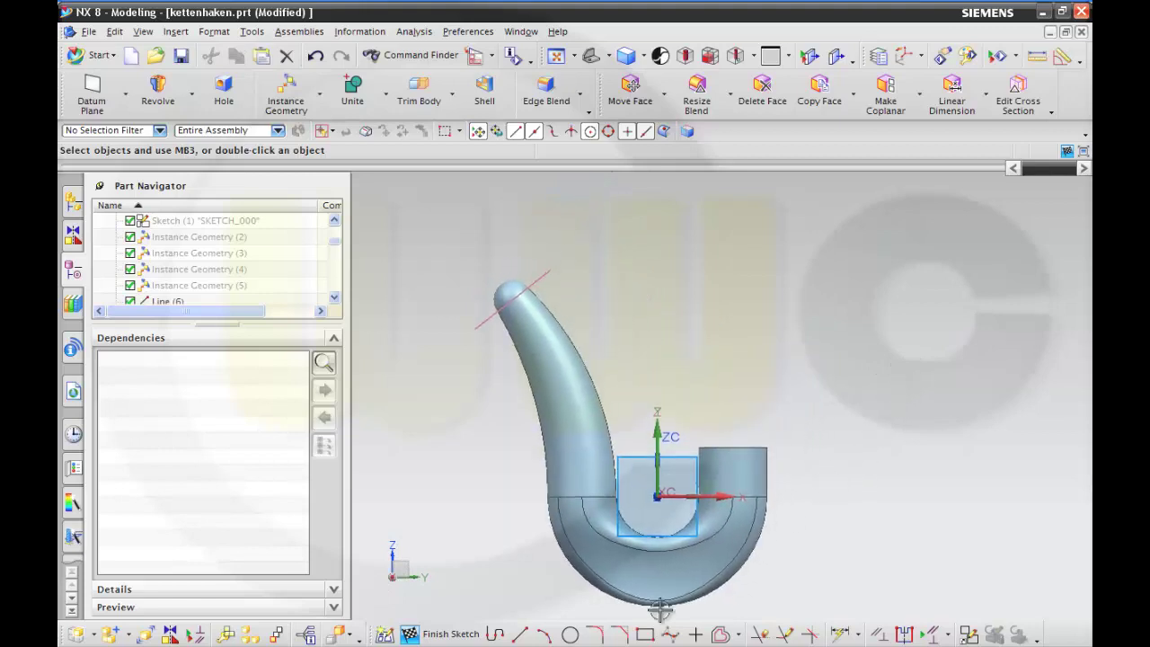
pyautogui.click(645, 635)
pyautogui.click(683, 264)
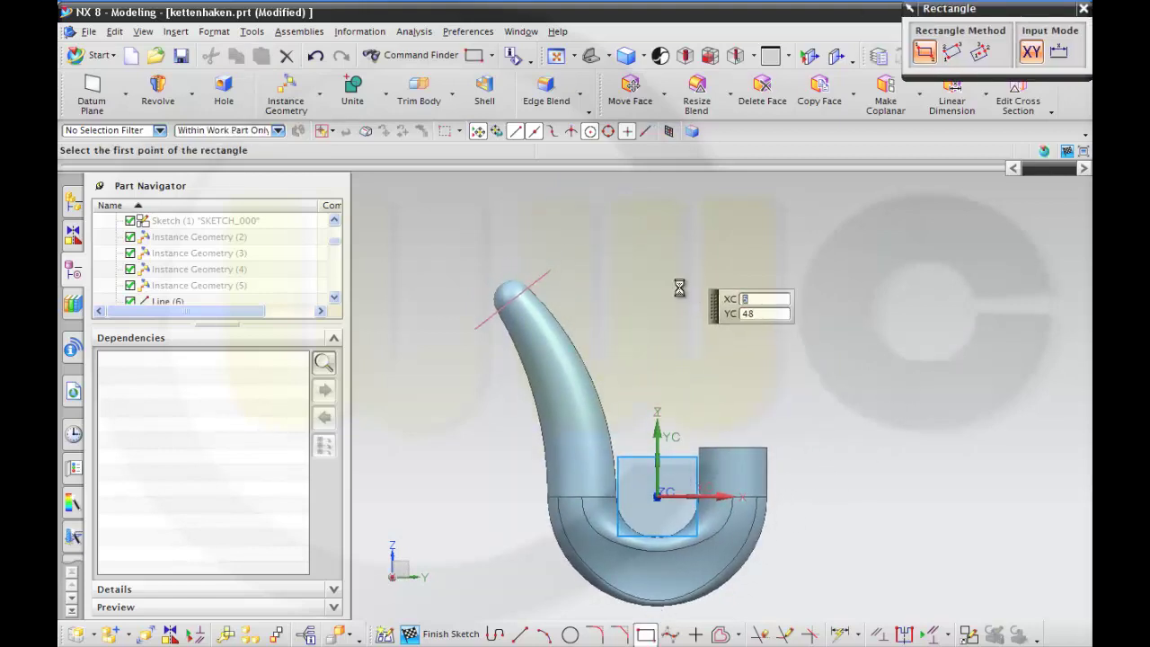
pyautogui.click(794, 414)
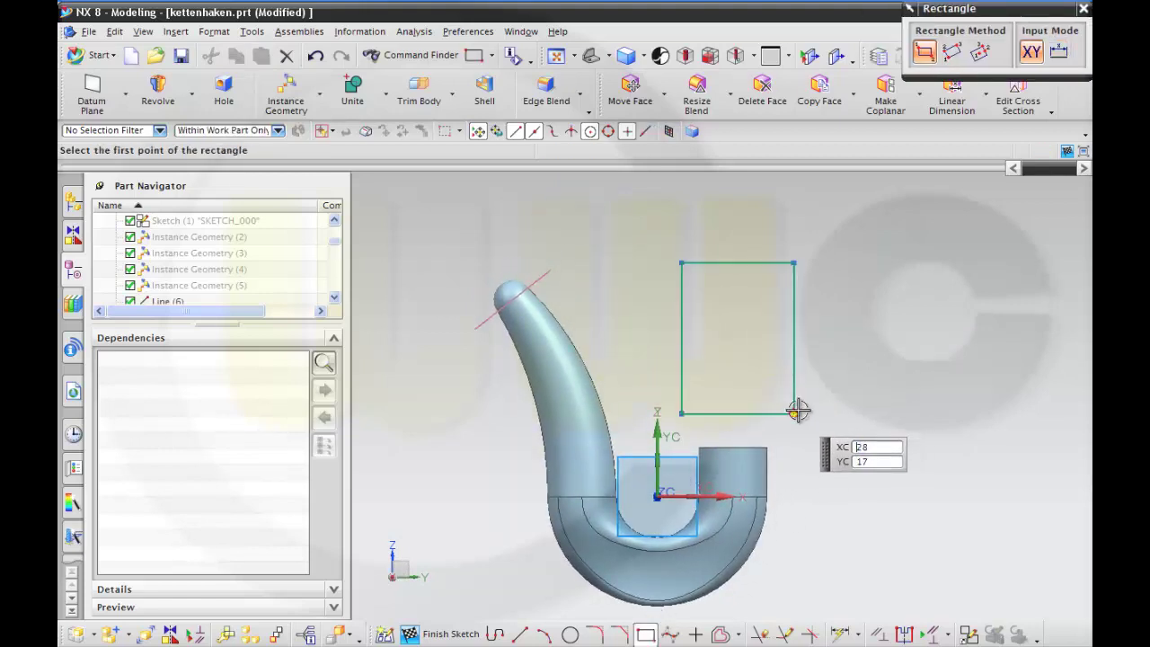
# - Round the rectangle's four corners with freehand fillets of about 8 to 10 mm radius
pyautogui.click(599, 636)
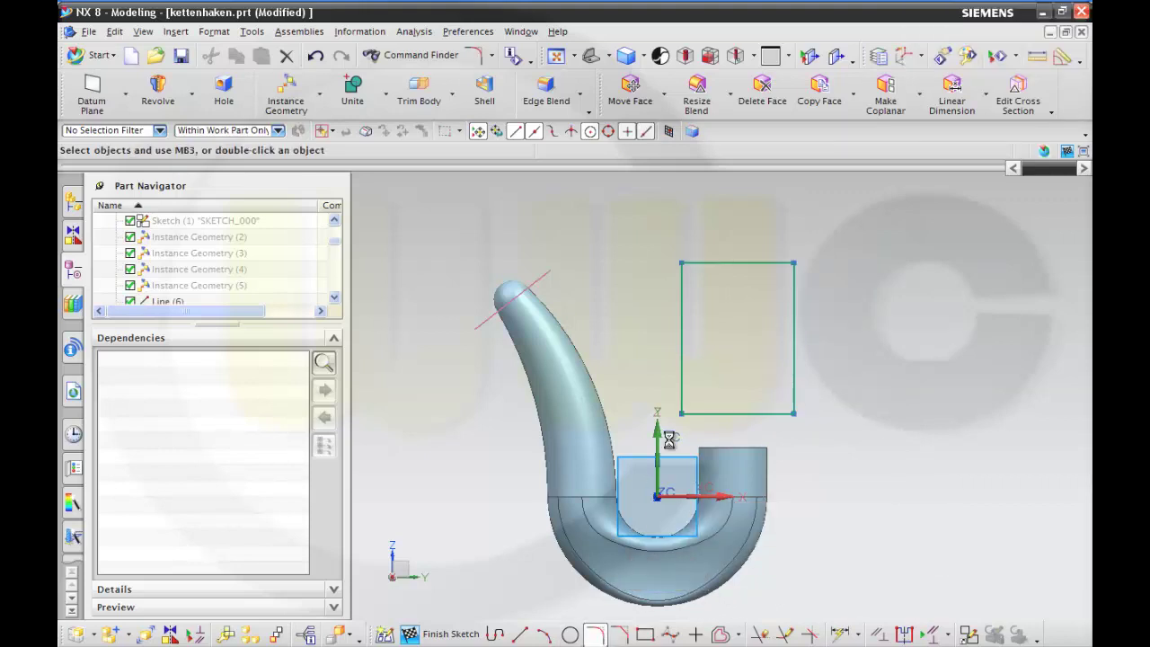
pyautogui.click(693, 272)
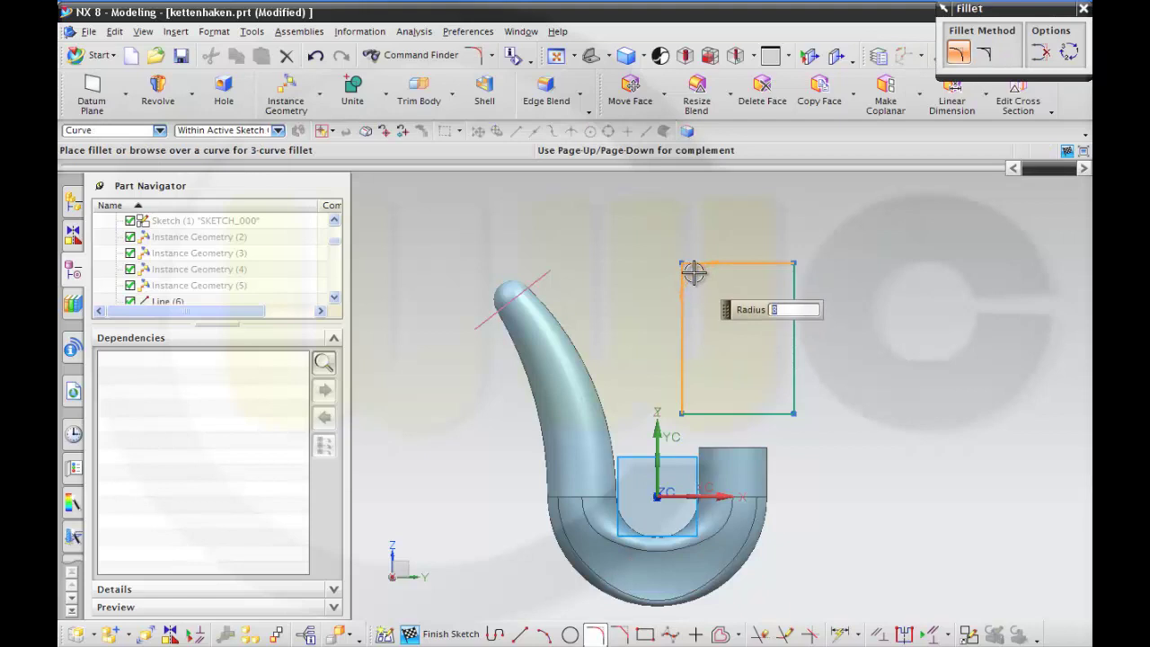
pyautogui.click(695, 274)
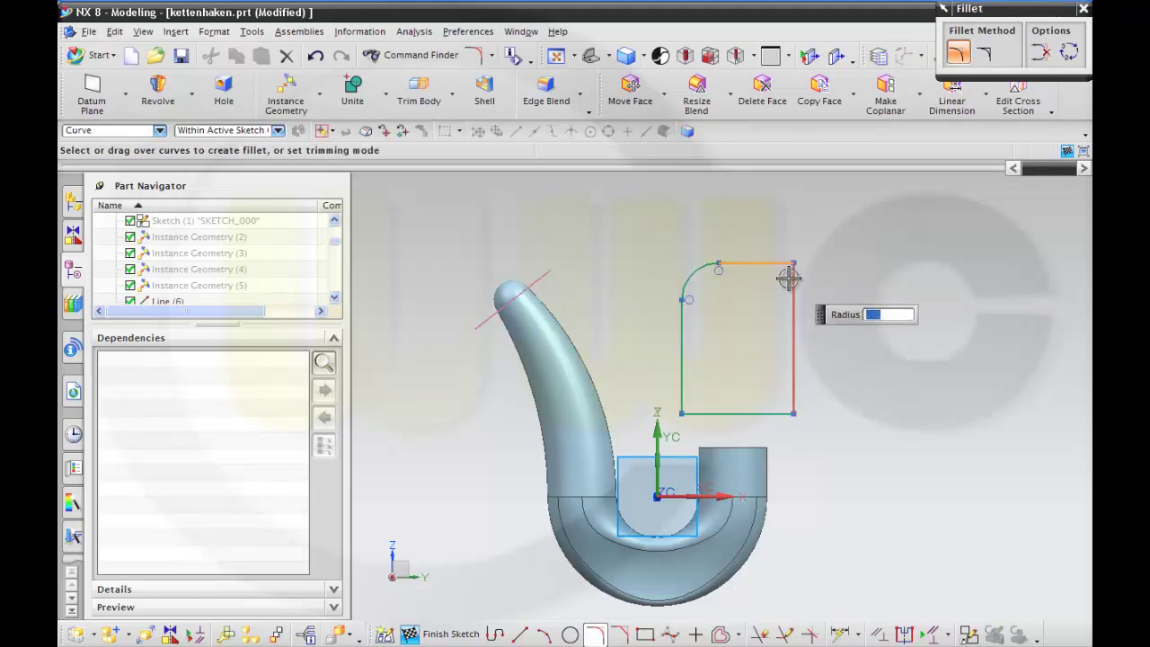
pyautogui.click(788, 279)
pyautogui.click(784, 277)
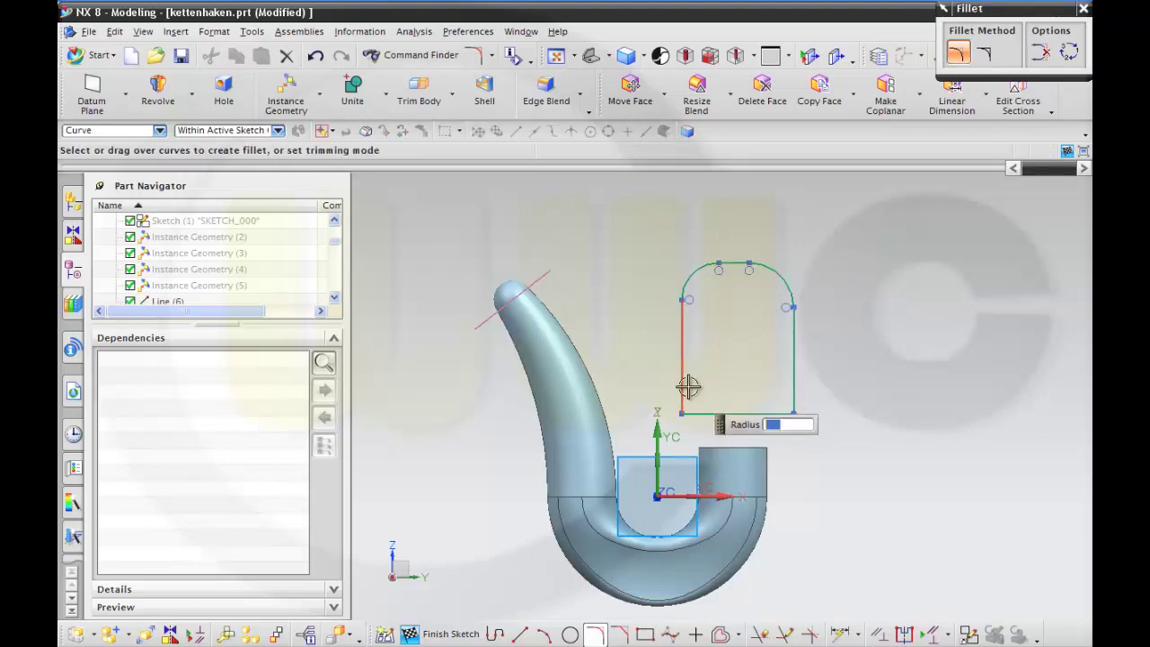
pyautogui.click(694, 403)
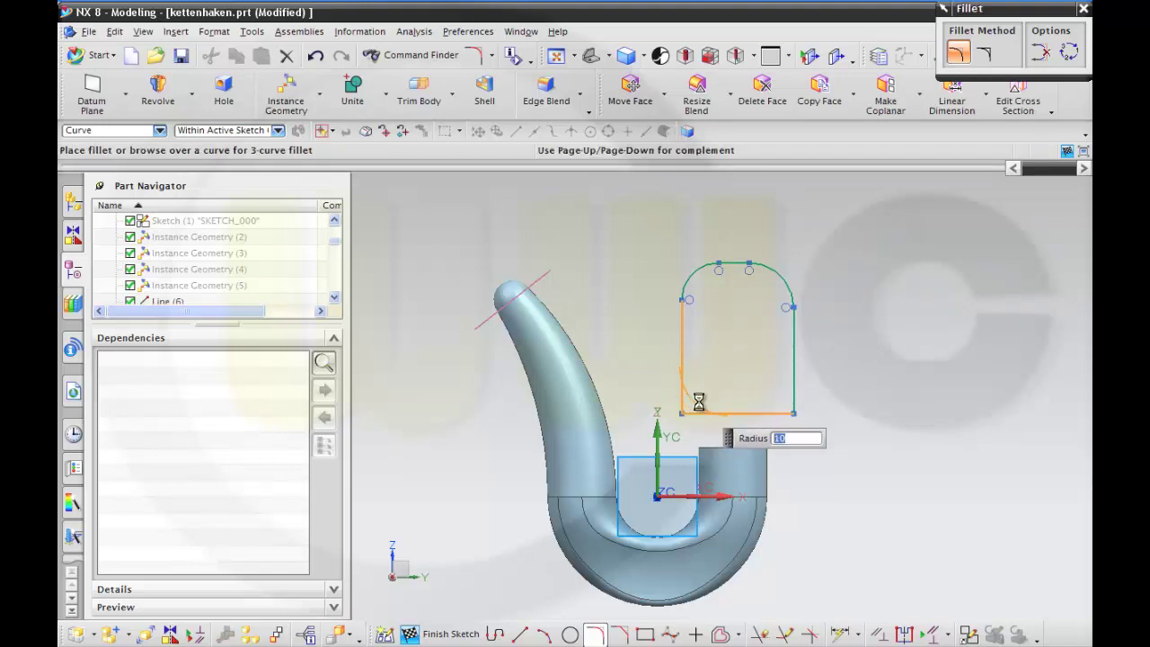
pyautogui.click(699, 402)
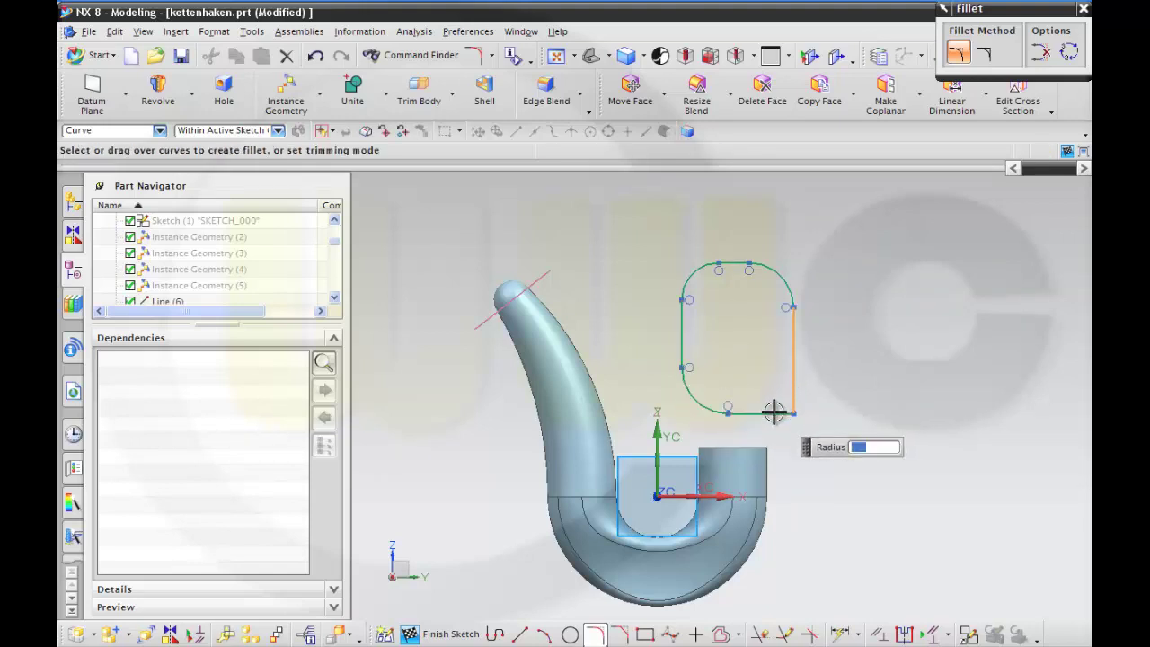
pyautogui.click(773, 412)
pyautogui.click(780, 416)
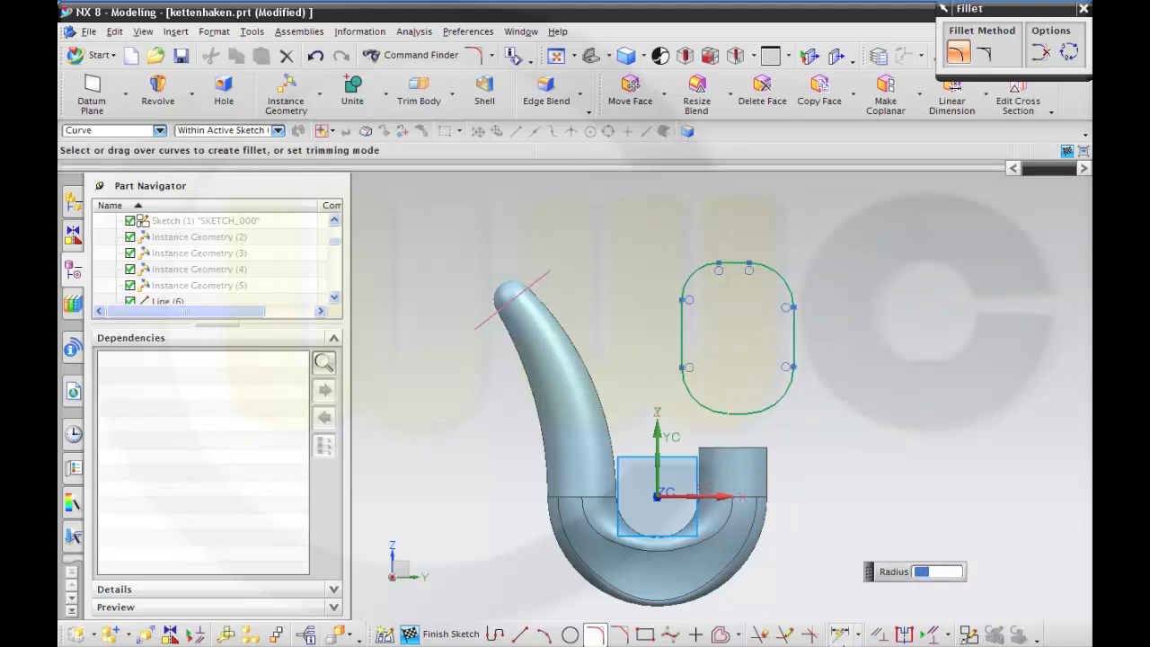
# - Add radius dimensions to all four corner fillets of the rounded rectangle
pyautogui.click(840, 635)
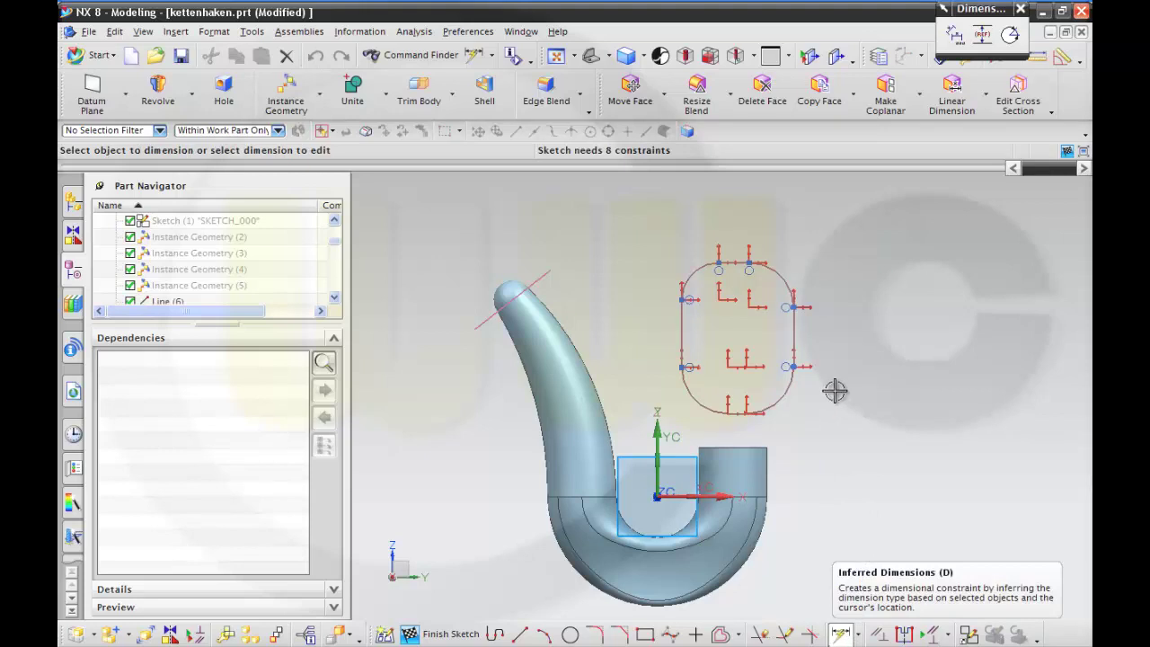
pyautogui.click(787, 400)
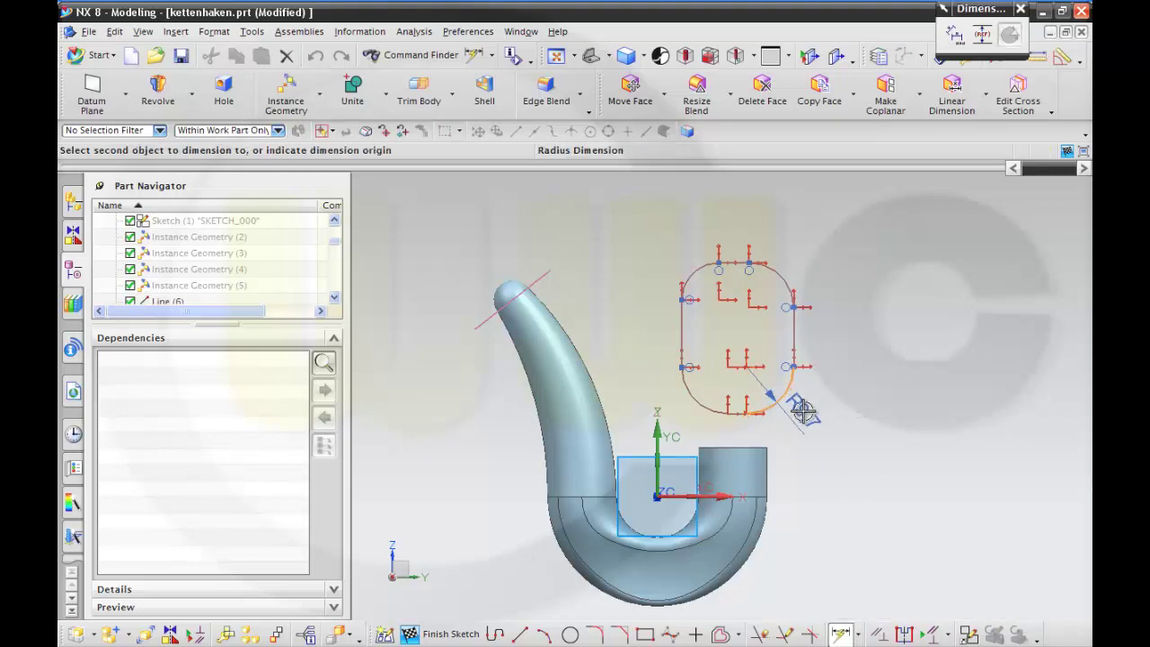
pyautogui.click(800, 409)
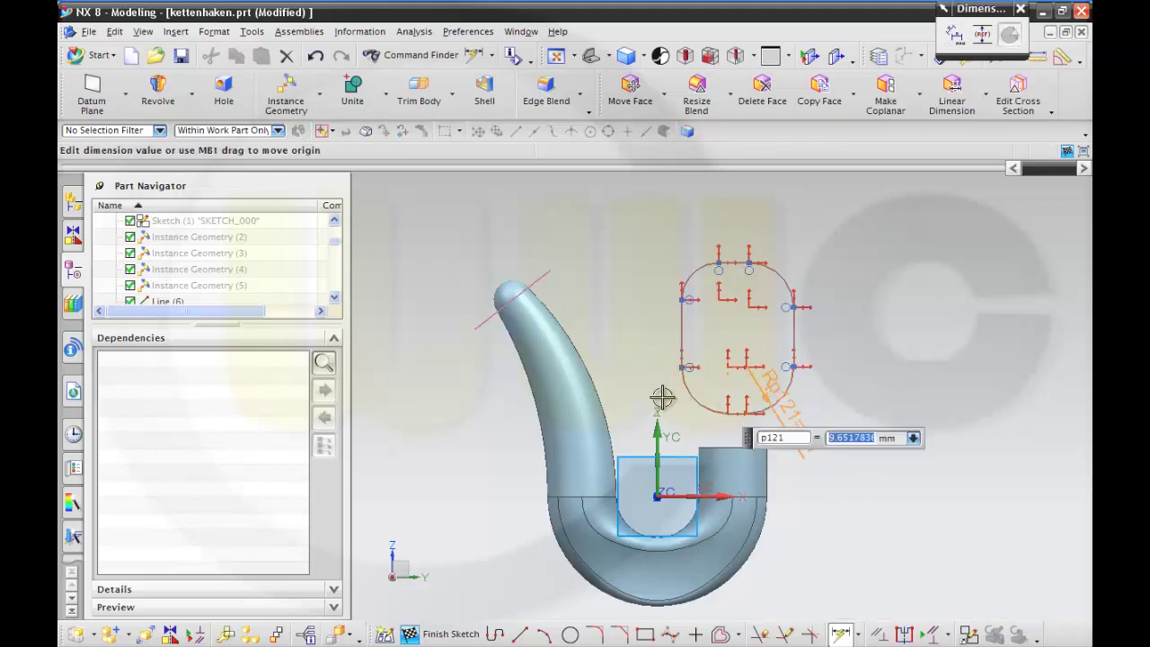
pyautogui.click(688, 388)
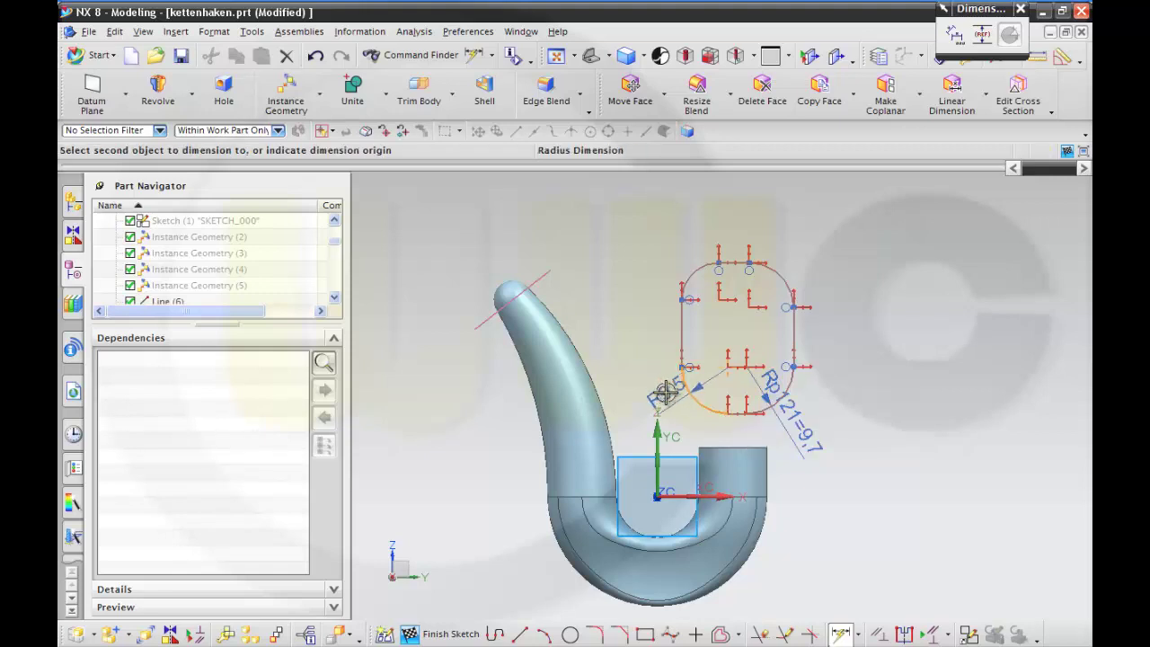
pyautogui.click(665, 393)
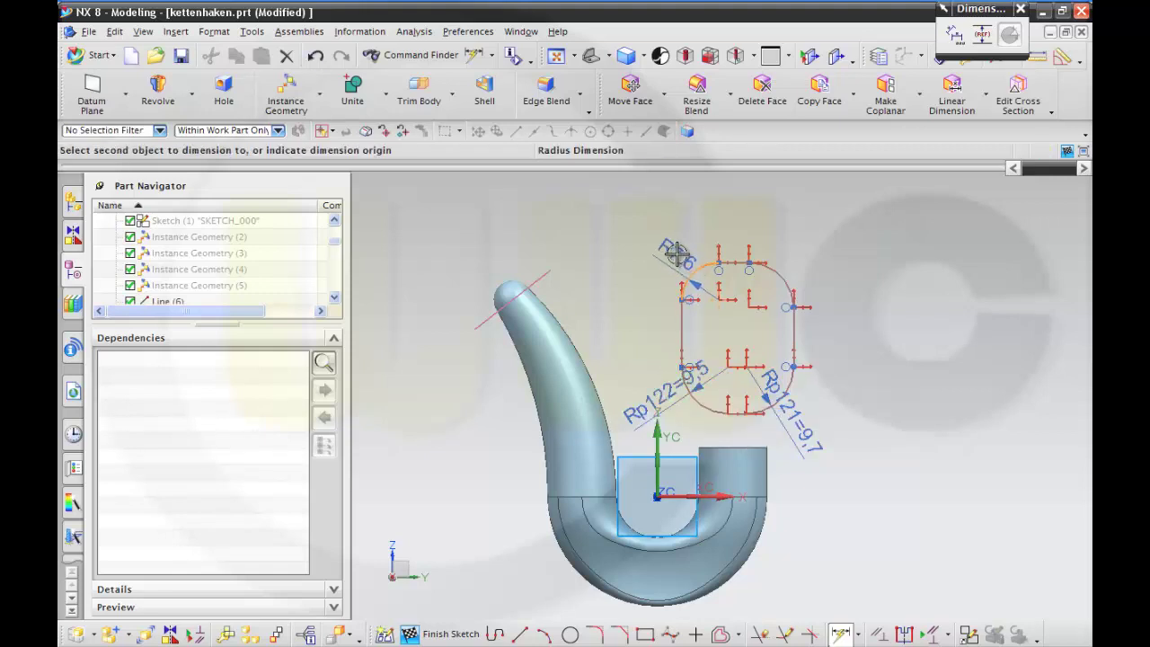
pyautogui.click(669, 247)
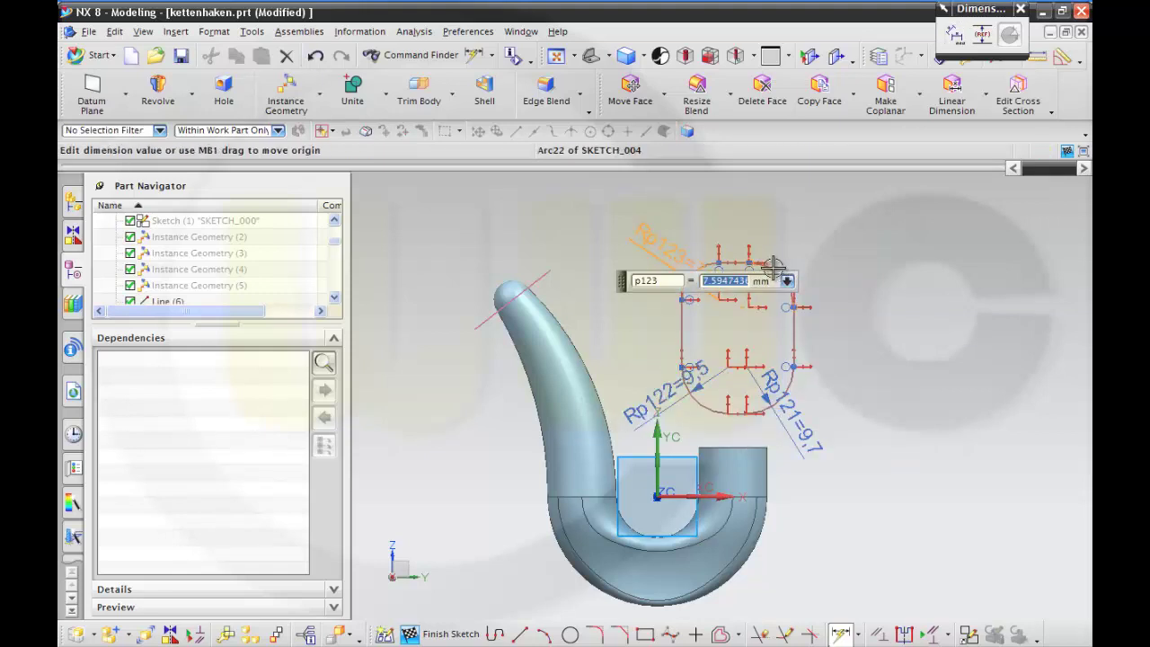
pyautogui.click(772, 267)
pyautogui.click(813, 240)
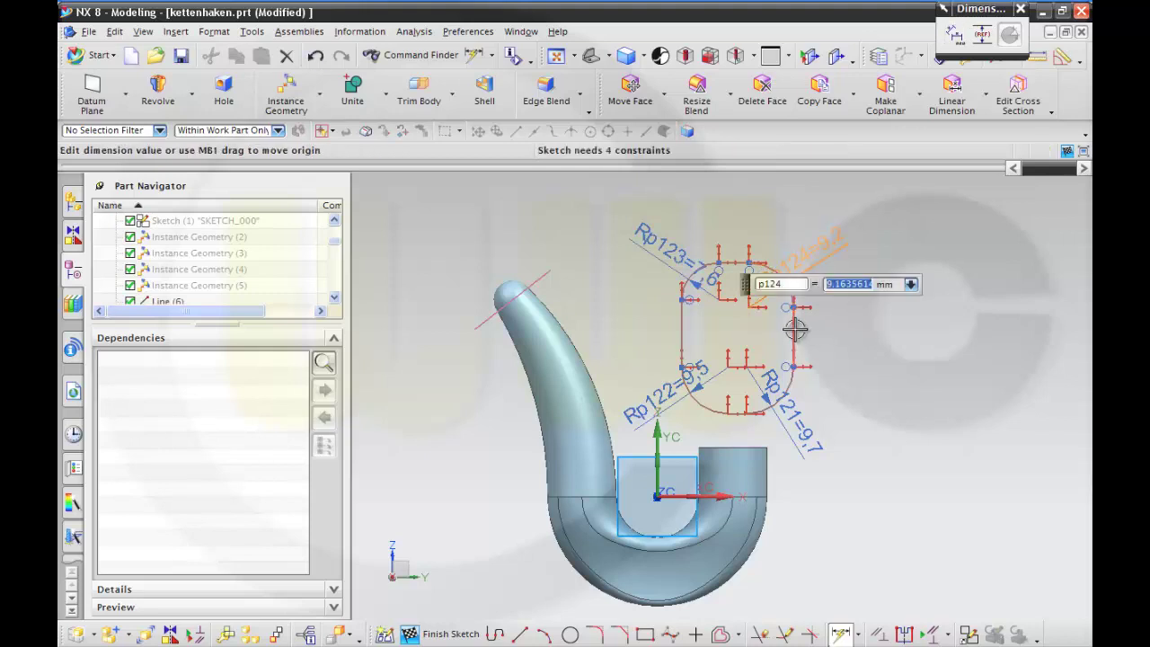
# - Dimension the rounded rectangle's overall width between its vertical sides and its overall height between its horizontal sides
pyautogui.click(794, 330)
pyautogui.click(683, 335)
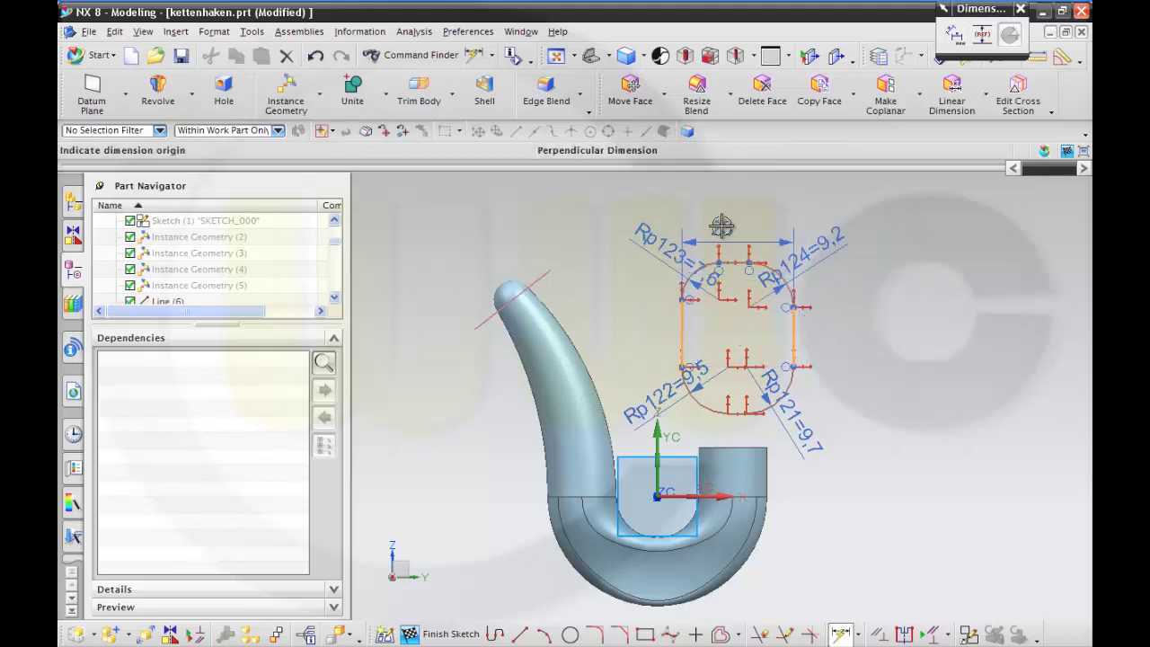
pyautogui.click(724, 191)
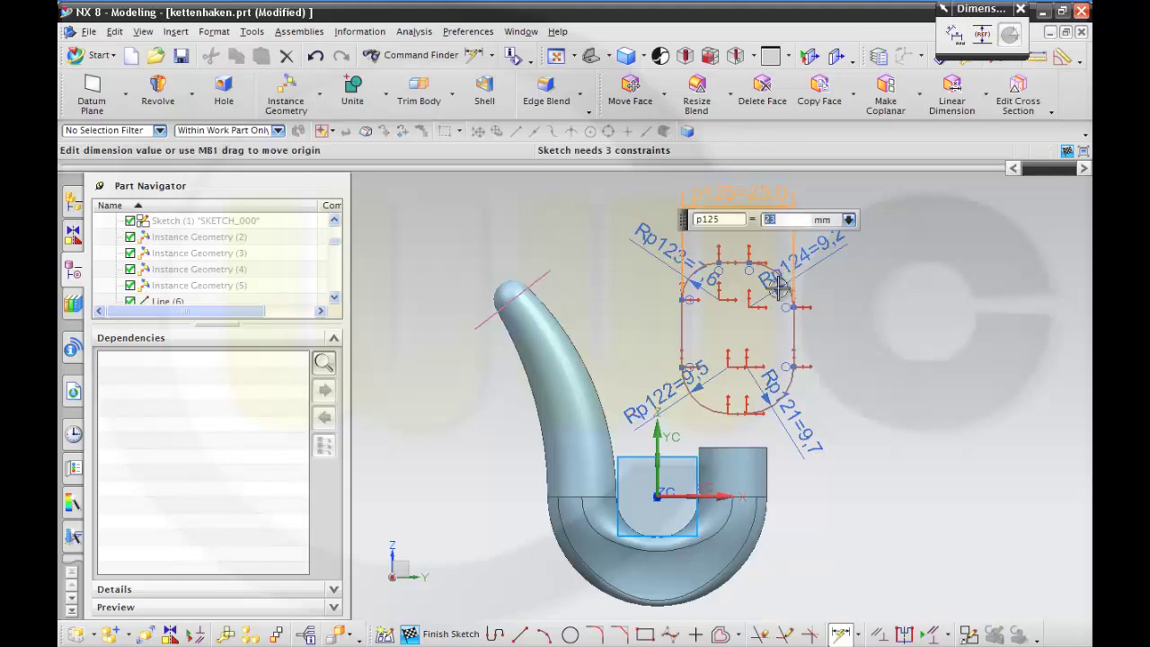
pyautogui.click(736, 261)
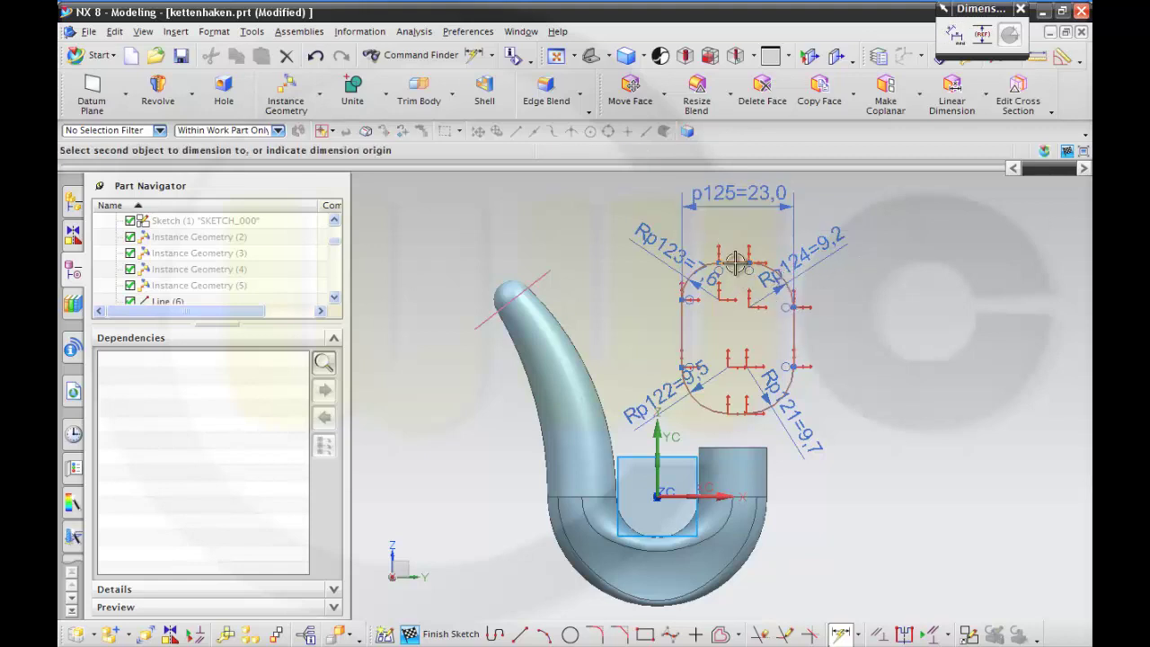
pyautogui.click(734, 411)
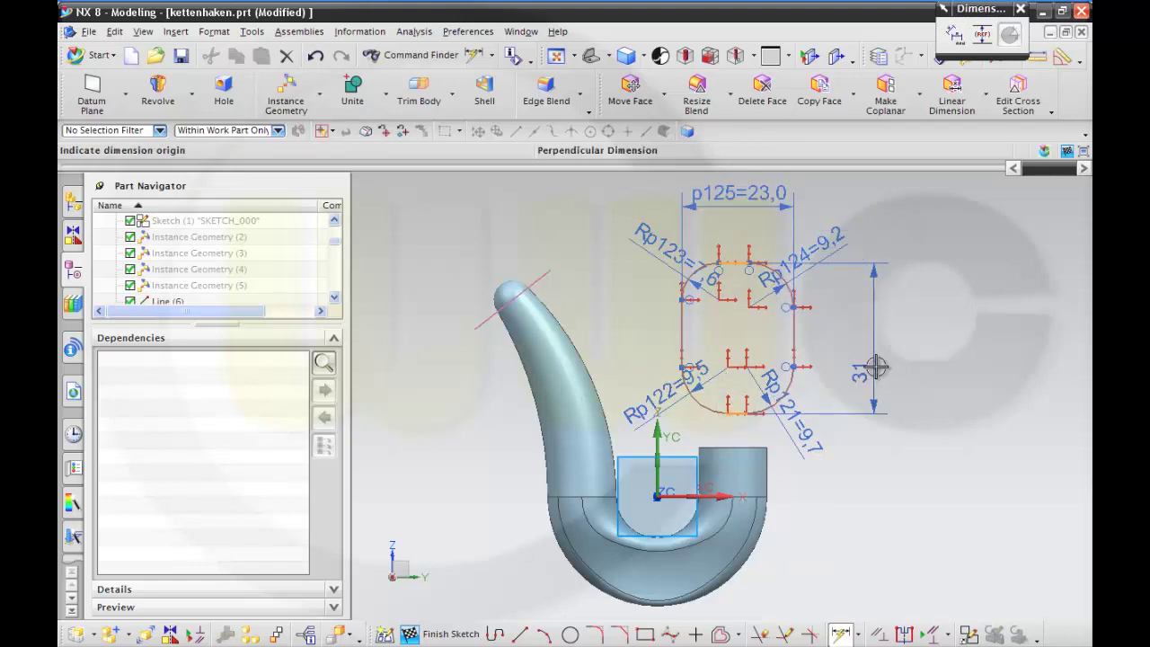
pyautogui.click(885, 360)
# - Dimension the lower-right fillet centre from the horizontal datum axis and the lower-left fillet centre from the vertical datum axis
pyautogui.scroll(2, 874, 466)
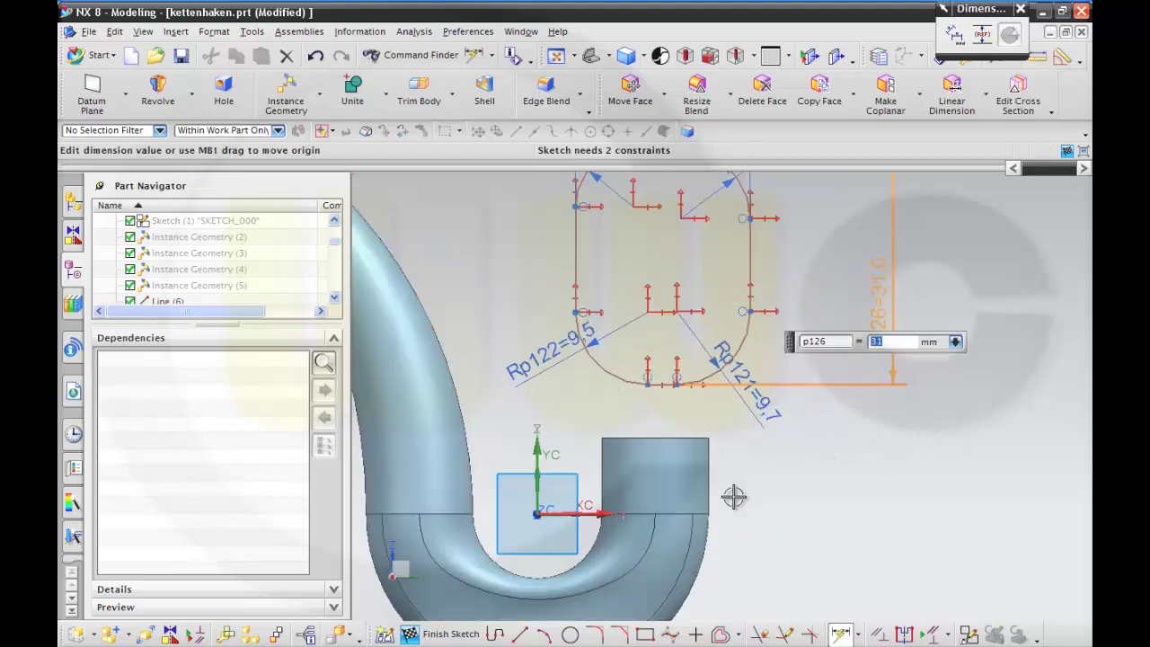
pyautogui.click(604, 514)
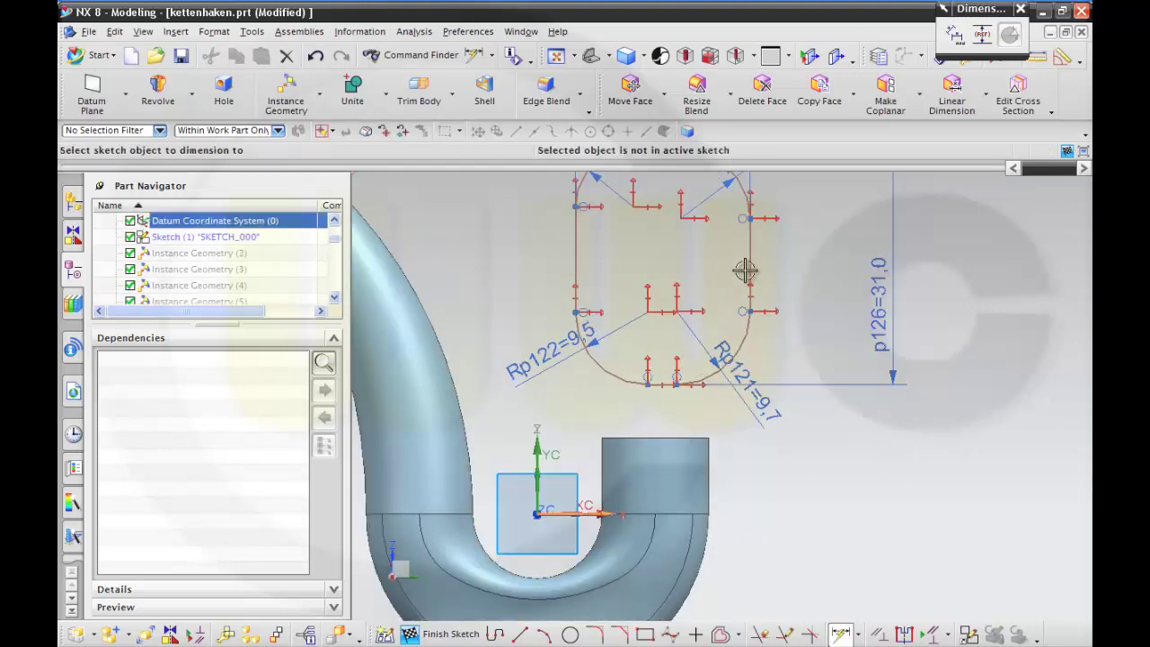
pyautogui.click(678, 311)
pyautogui.click(939, 377)
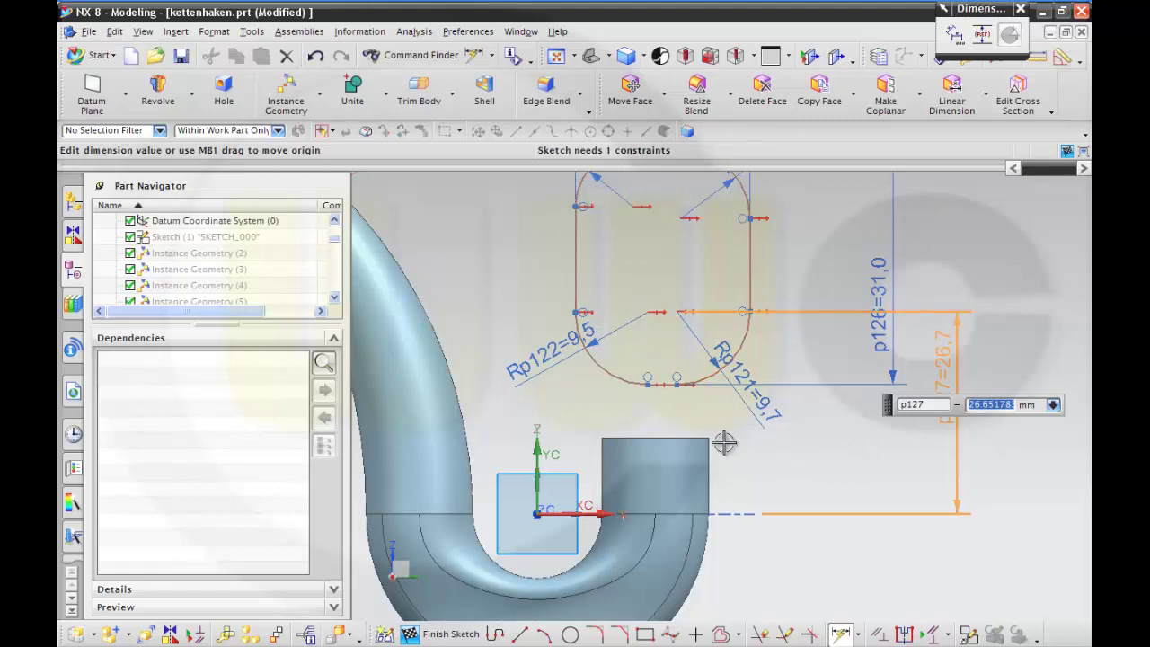
pyautogui.click(537, 433)
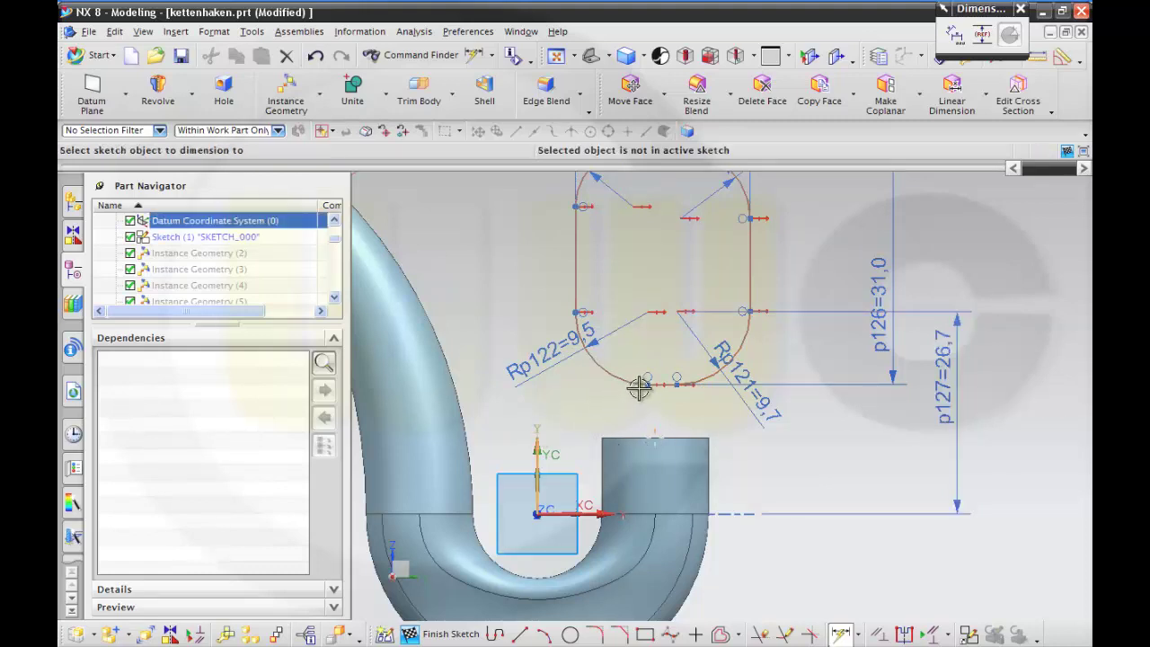
pyautogui.click(651, 311)
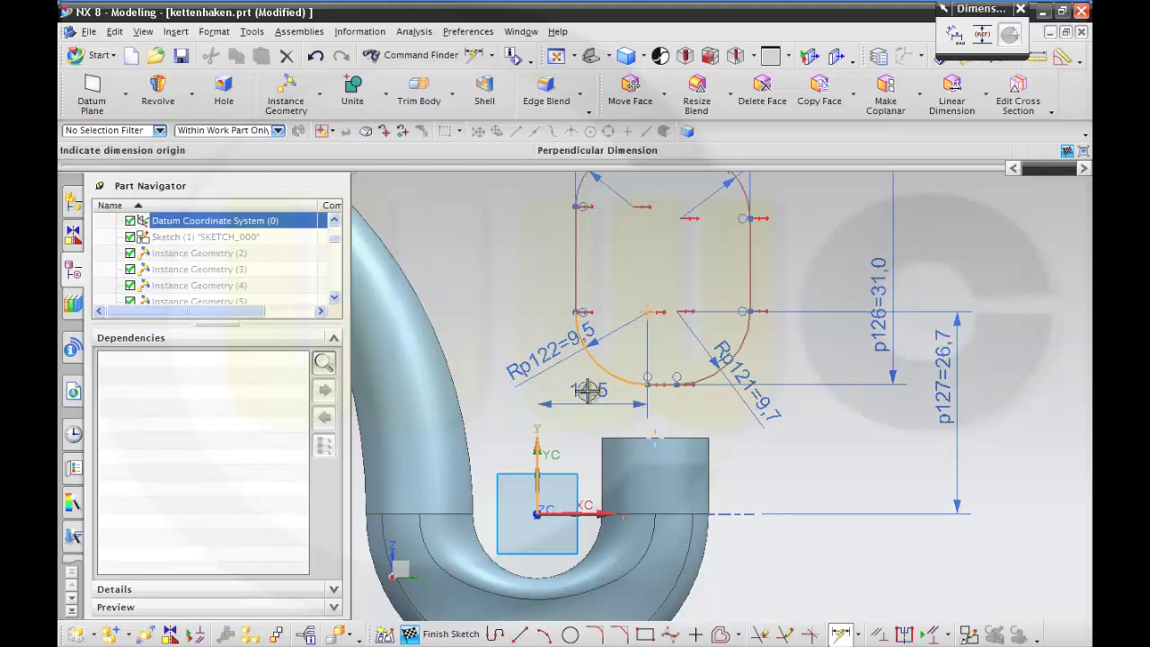
pyautogui.click(592, 392)
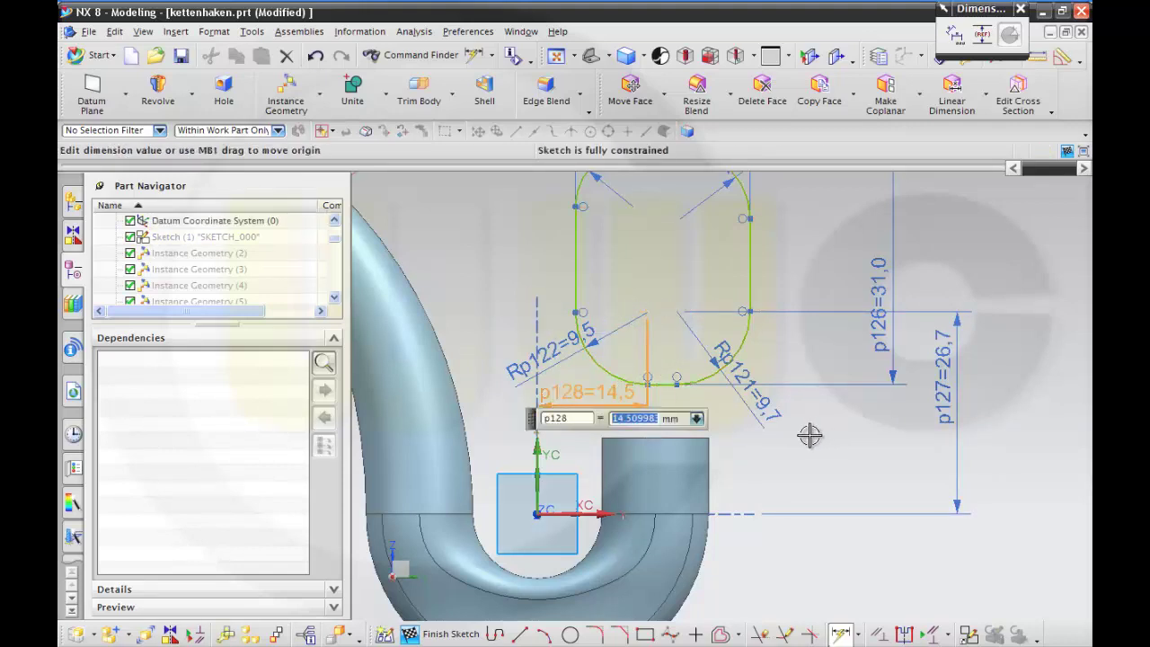
pyautogui.press('Return')
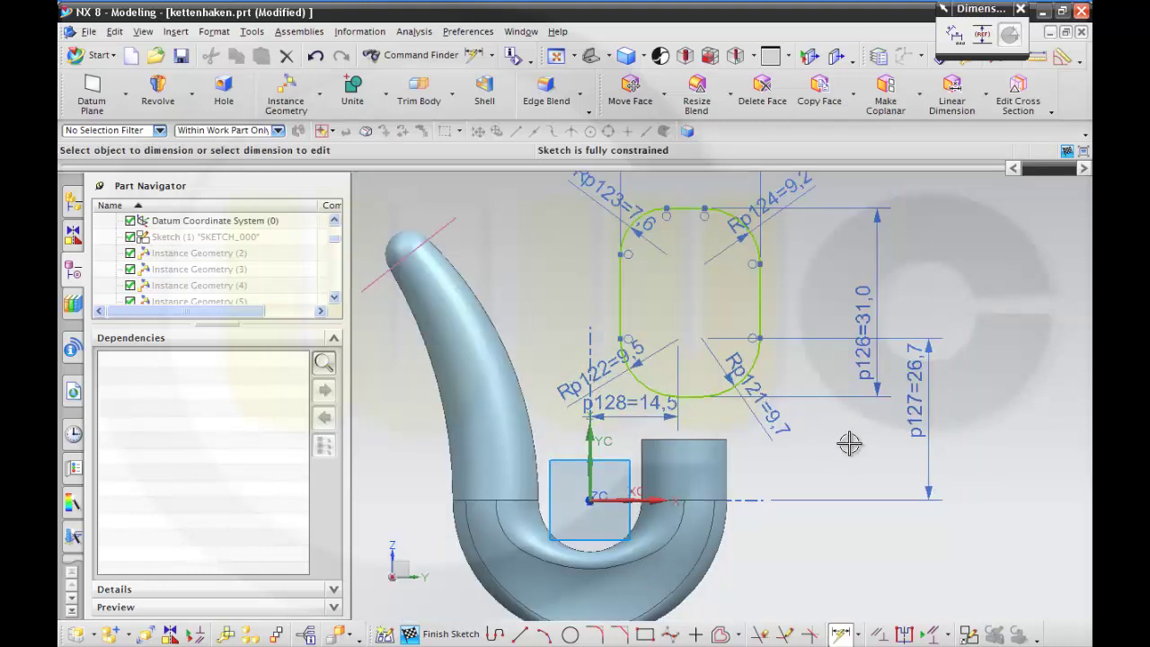
# - Set the lower-right fillet centre's distance from the horizontal axis to 45 mm and the rounded rectangle's width to 35 mm
pyautogui.click(914, 416)
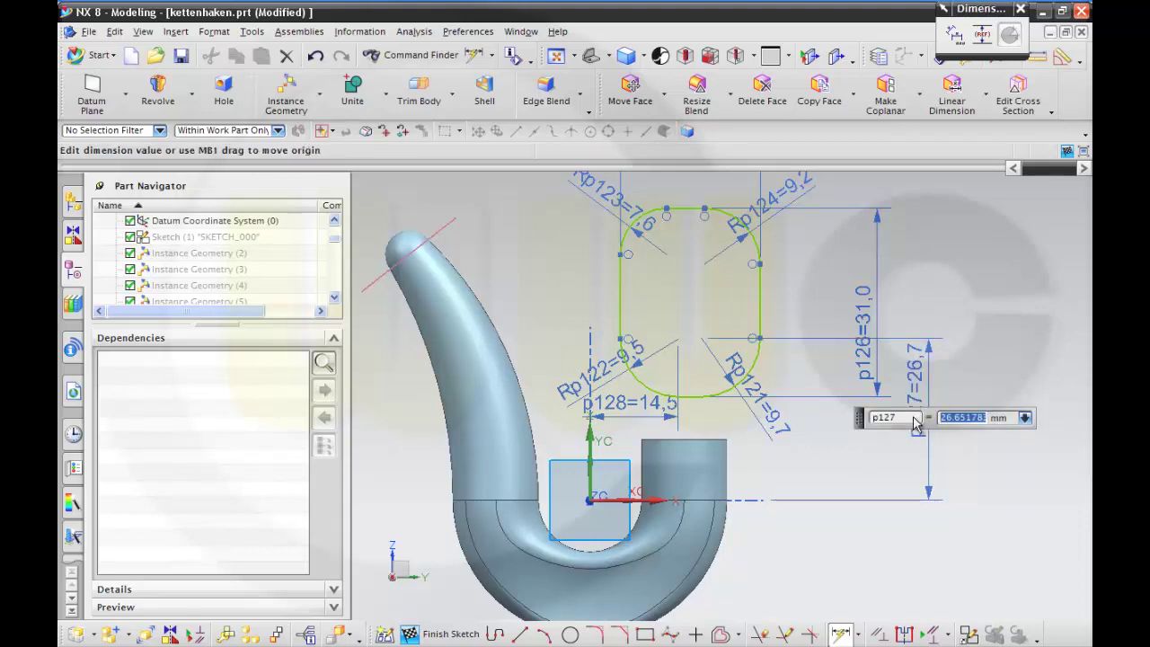
pyautogui.press('Return')
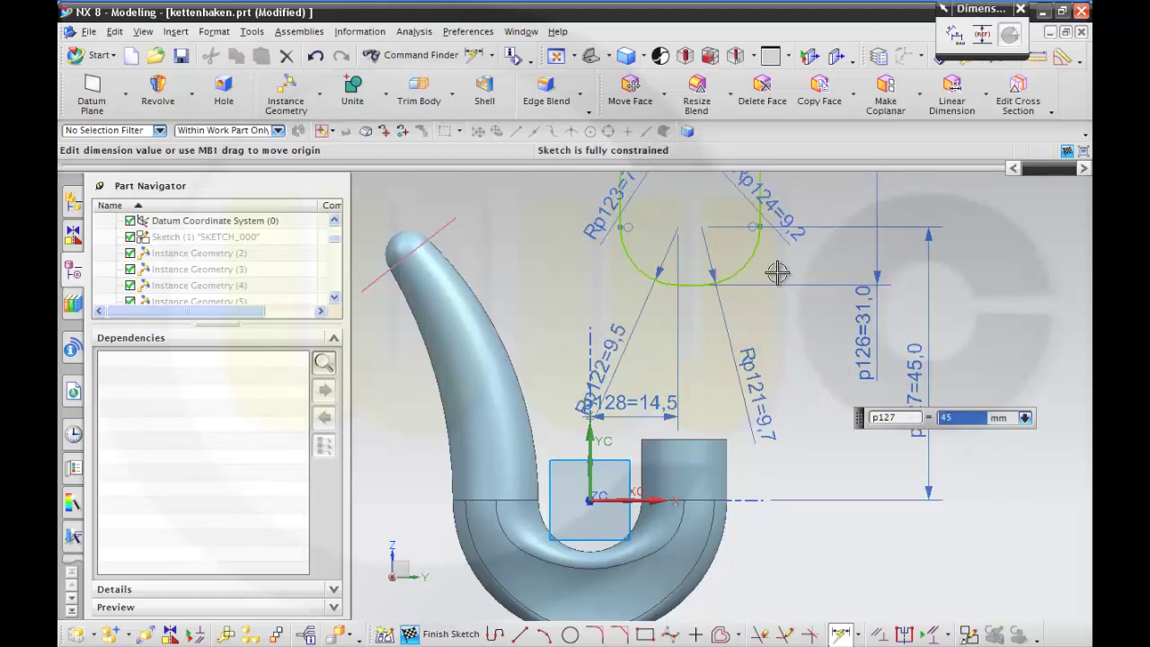
pyautogui.keyDown('shift'); pyautogui.moveTo(778, 279); pyautogui.dragTo(788, 442, button='middle'); pyautogui.keyUp('shift')
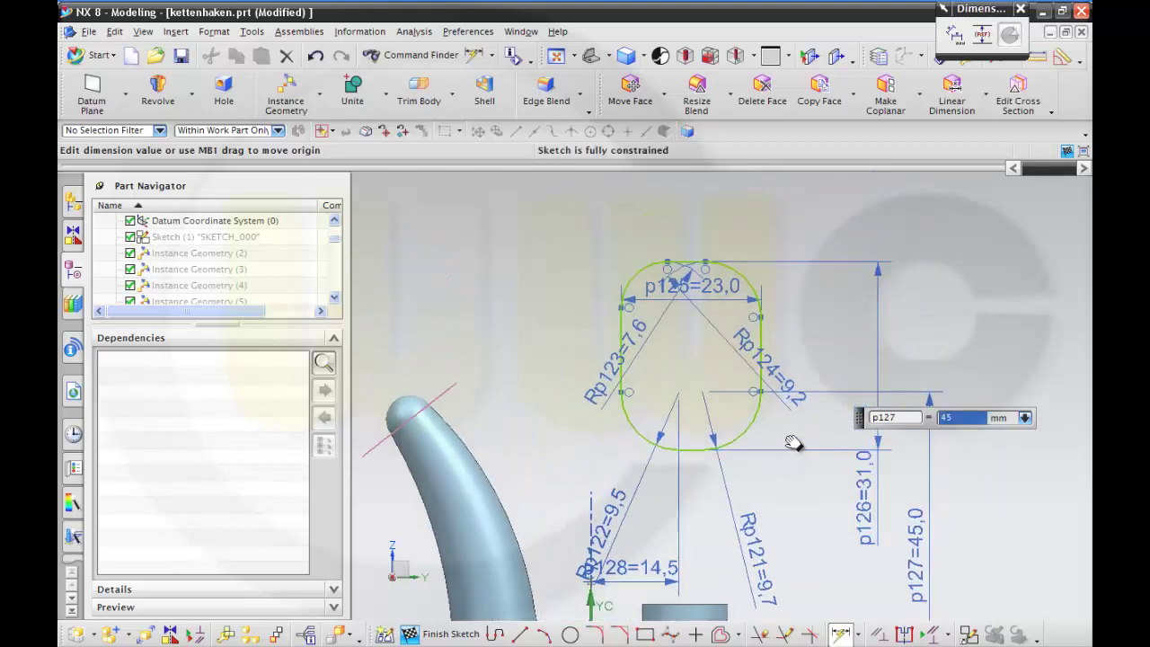
pyautogui.click(719, 287)
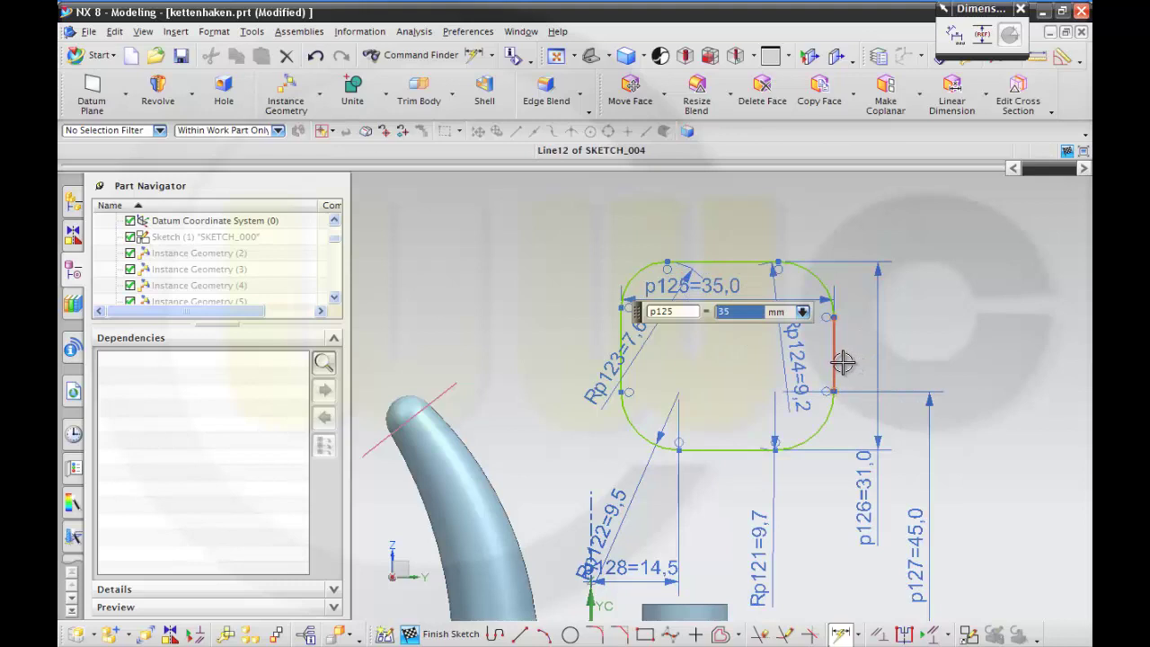
# - Set the rounded rectangle's overall height to 65 mm
pyautogui.doubleClick(867, 475)
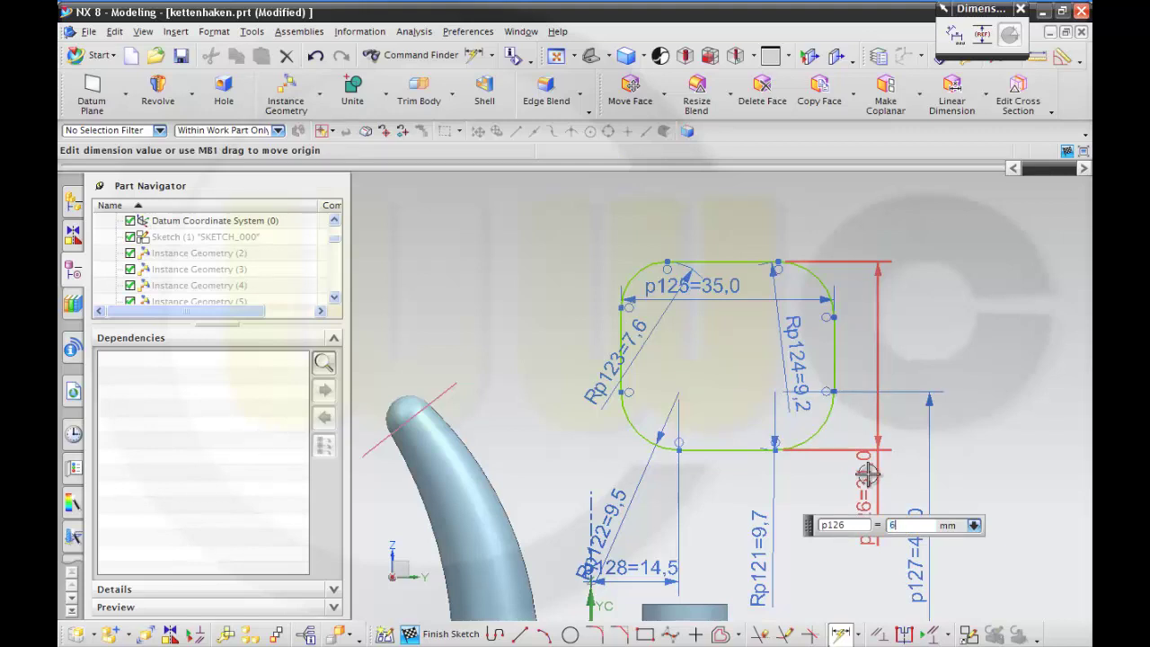
pyautogui.write('65')
pyautogui.press('Return')
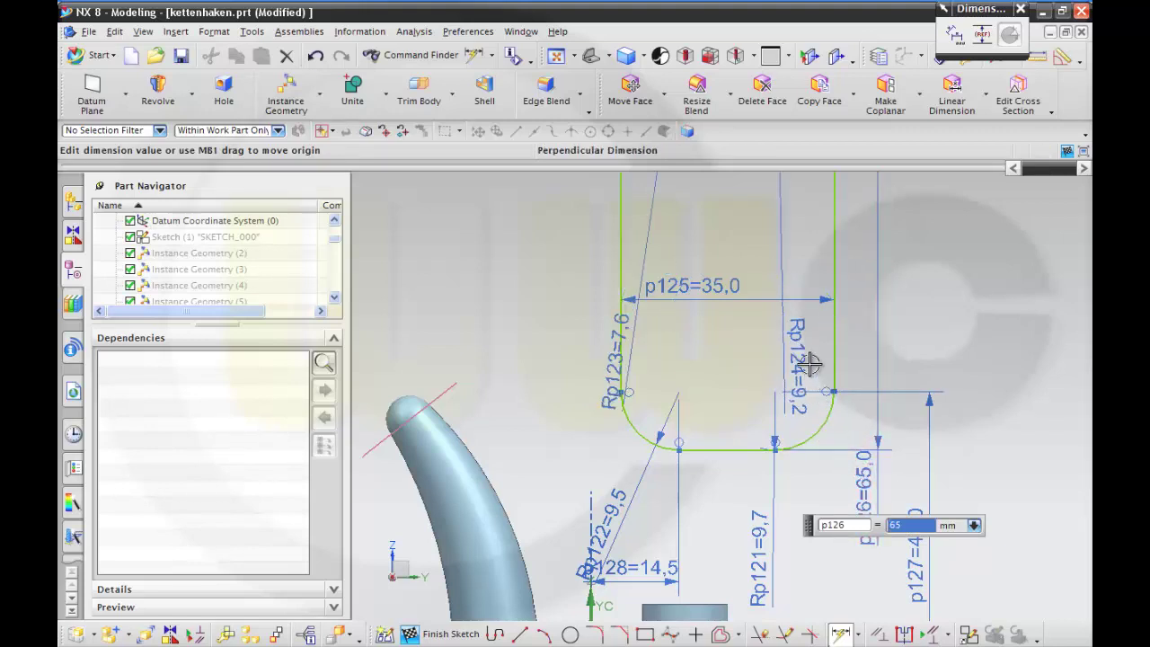
# - Set the radii of the rounded rectangle's lower-left and lower-right fillets to 15 mm
pyautogui.doubleClick(619, 501)
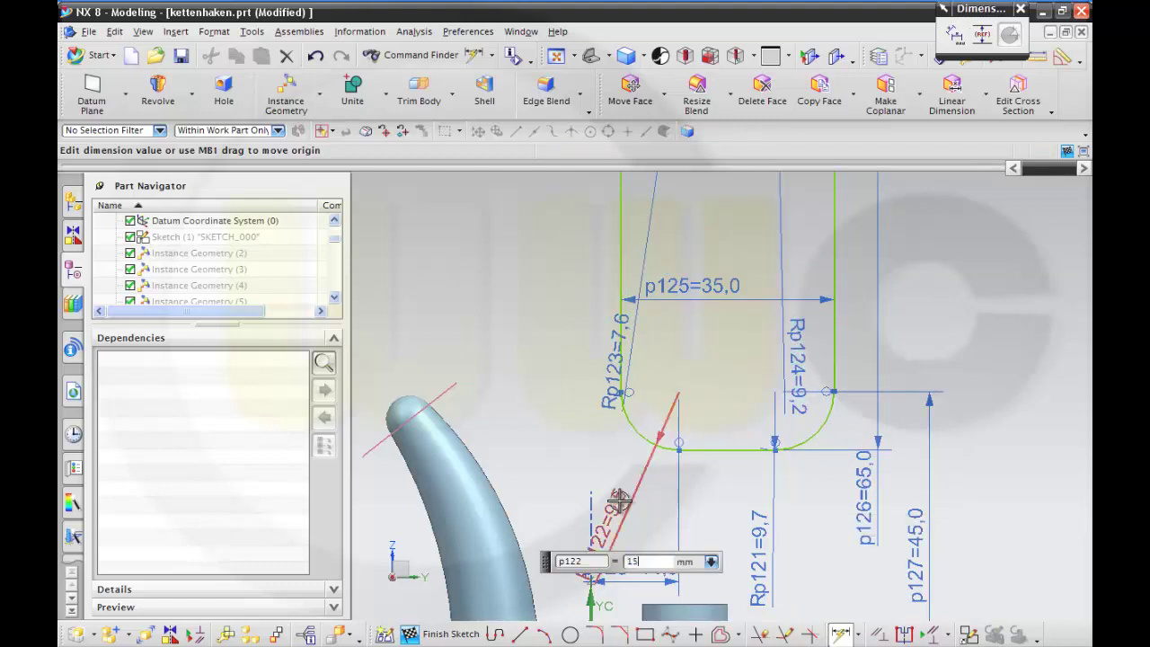
pyautogui.press('Return')
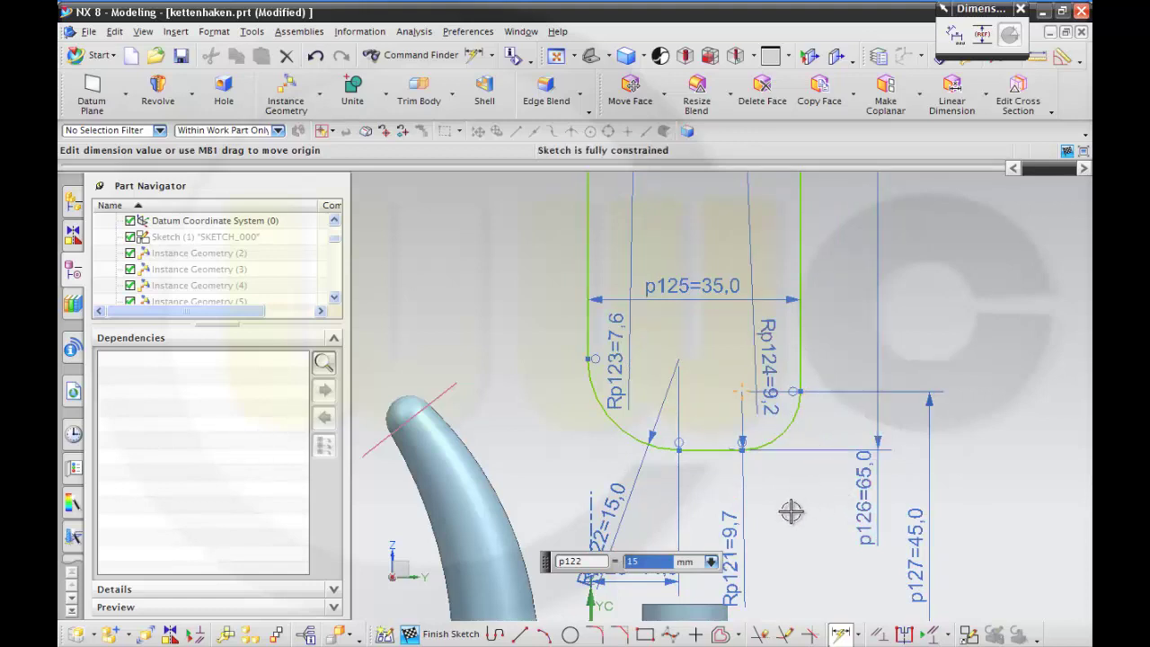
pyautogui.click(730, 534)
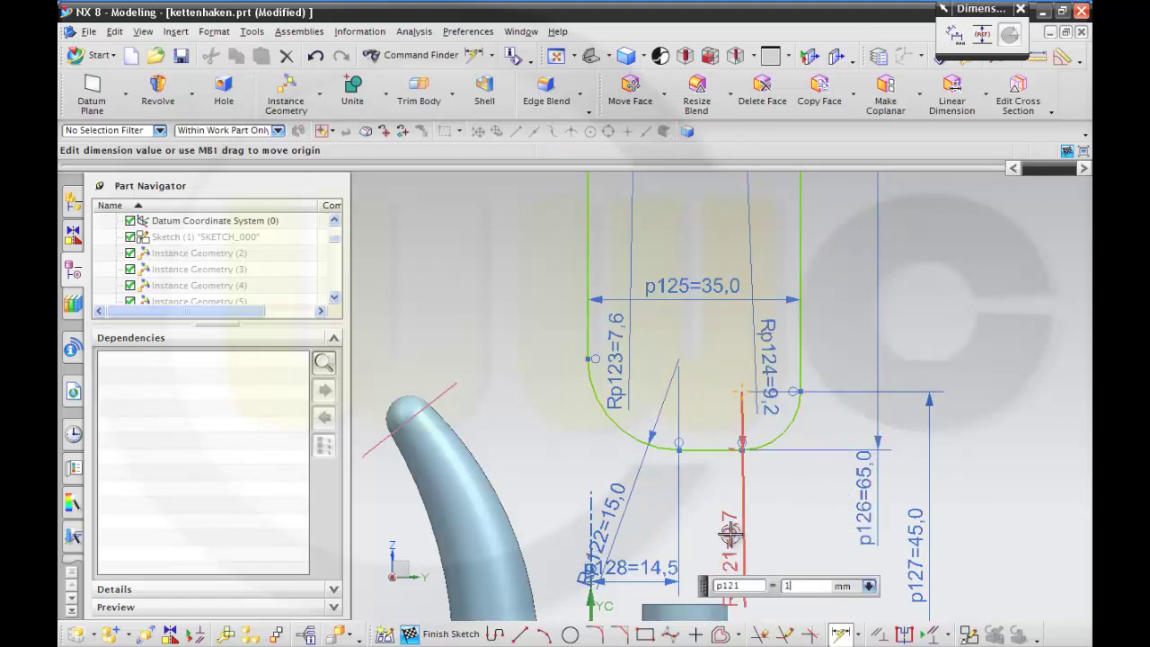
pyautogui.press('Return')
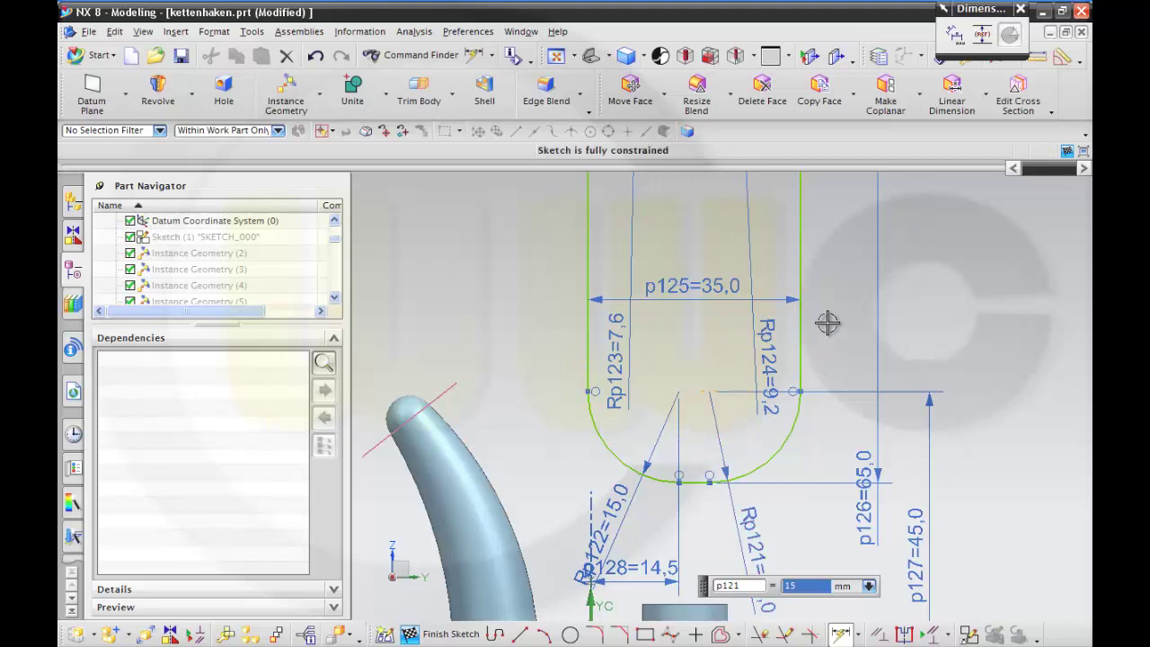
# - Set the radii of the rounded rectangle's upper-left and upper-right fillets to 15 mm
pyautogui.moveTo(827, 322)
pyautogui.keyDown('shift'); pyautogui.mouseDown(button='middle')
pyautogui.moveTo(835, 359)
pyautogui.moveTo(804, 545)
pyautogui.mouseUp(button='middle'); pyautogui.keyUp('shift')
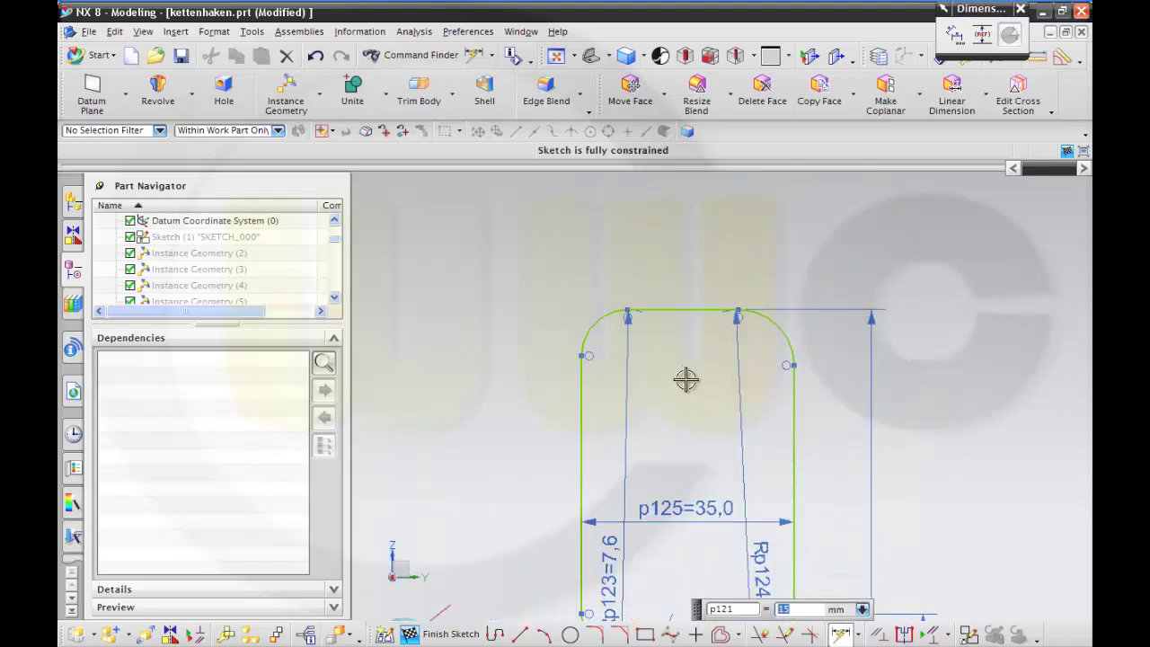
pyautogui.click(623, 424)
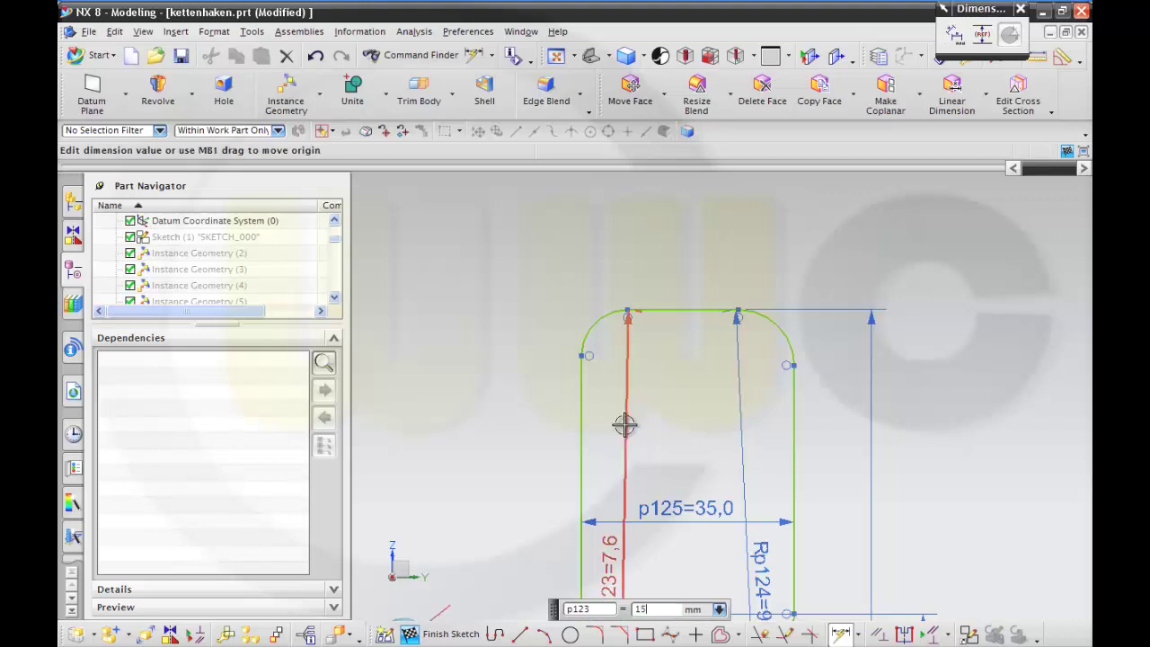
pyautogui.write('15')
pyautogui.press('Return')
pyautogui.click(742, 414)
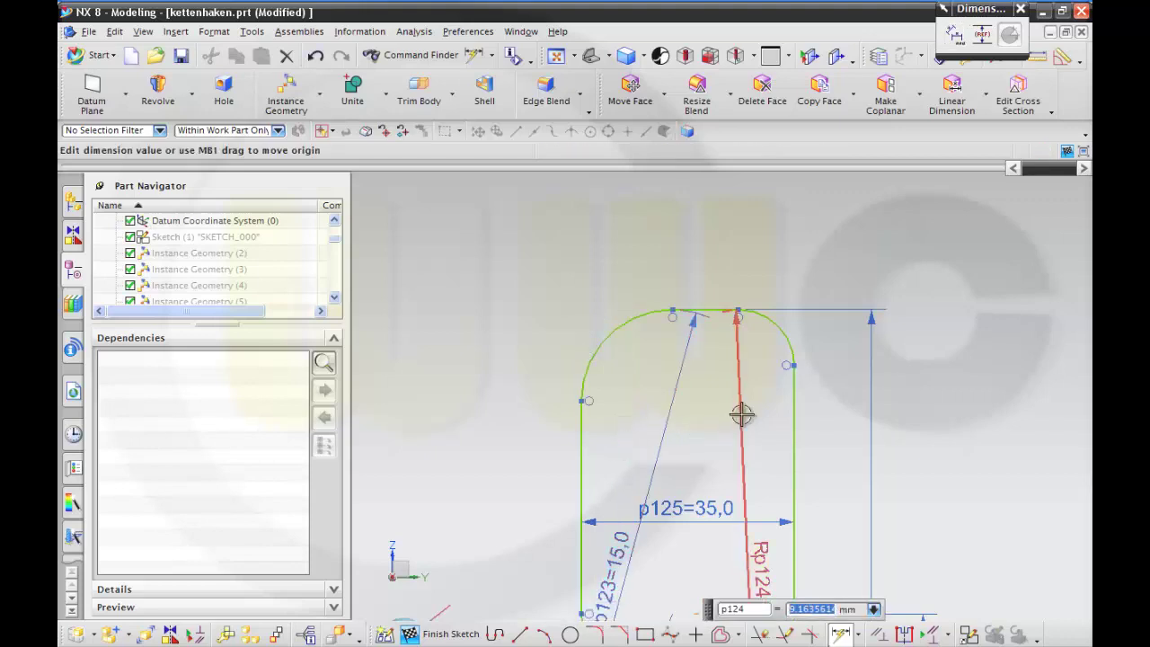
pyautogui.write('15')
pyautogui.press('Return')
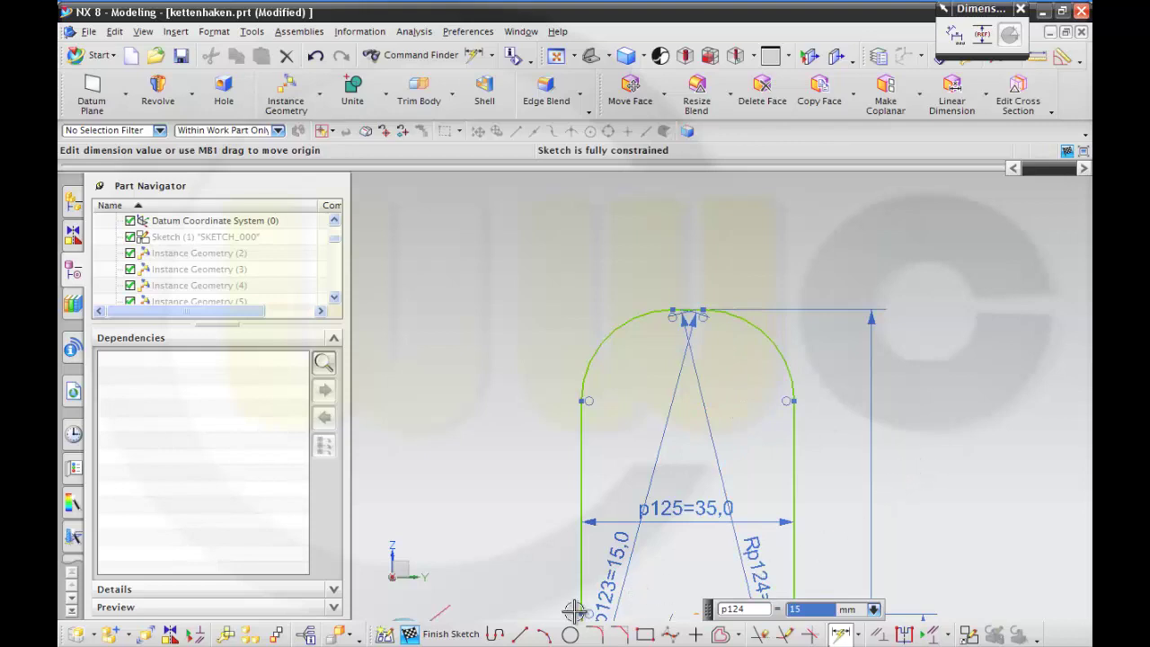
# - Finish the rounded rectangle sketch and undo the last operation
pyautogui.click(454, 634)
pyautogui.scroll(-3, 844, 510)
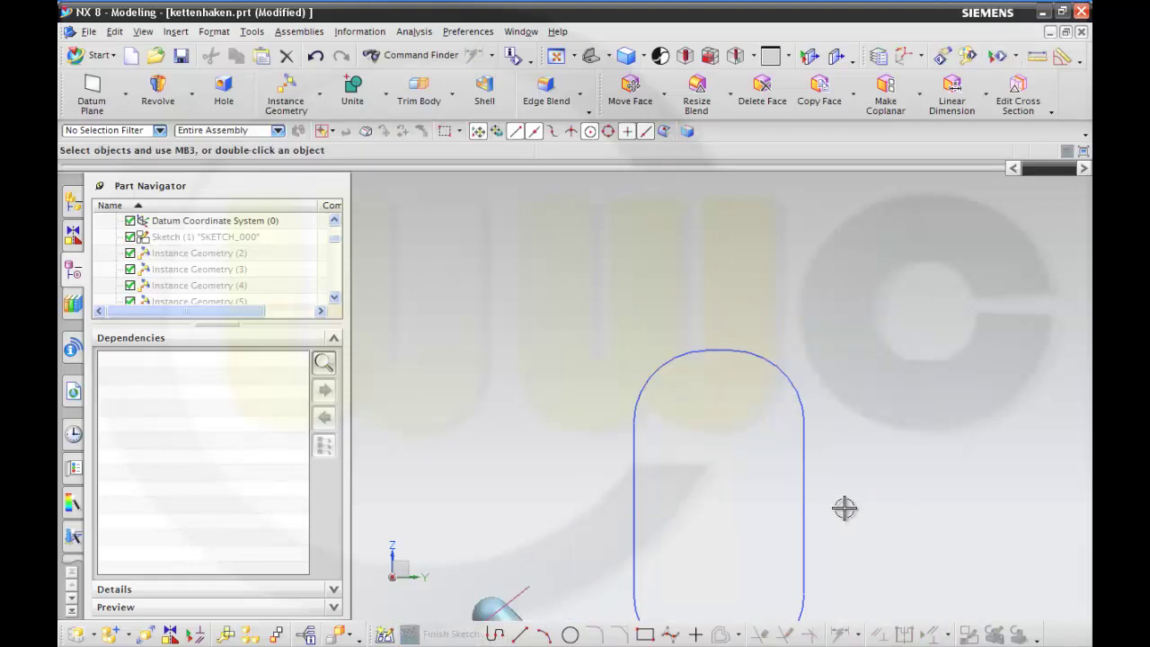
pyautogui.moveTo(871, 537)
pyautogui.mouseDown(button='middle')
pyautogui.moveTo(880, 446)
pyautogui.moveTo(842, 525)
pyautogui.moveTo(827, 531)
pyautogui.moveTo(858, 534)
pyautogui.moveTo(852, 472)
pyautogui.mouseUp(button='middle')
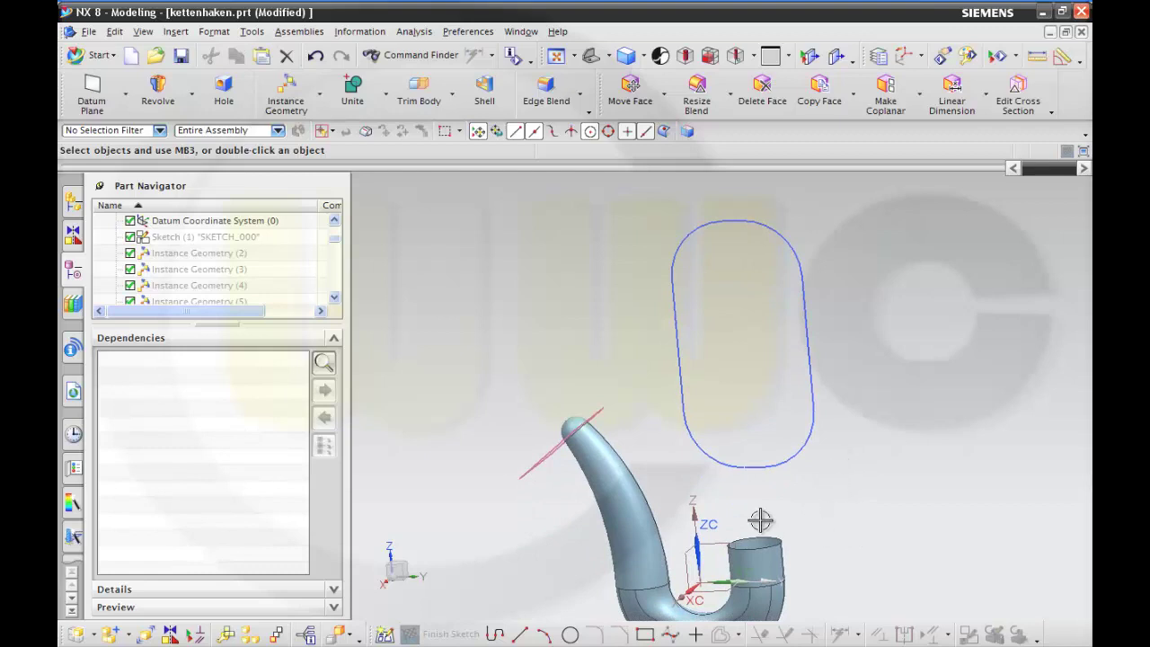
pyautogui.hotkey('ctrl', 'alt', 'f')
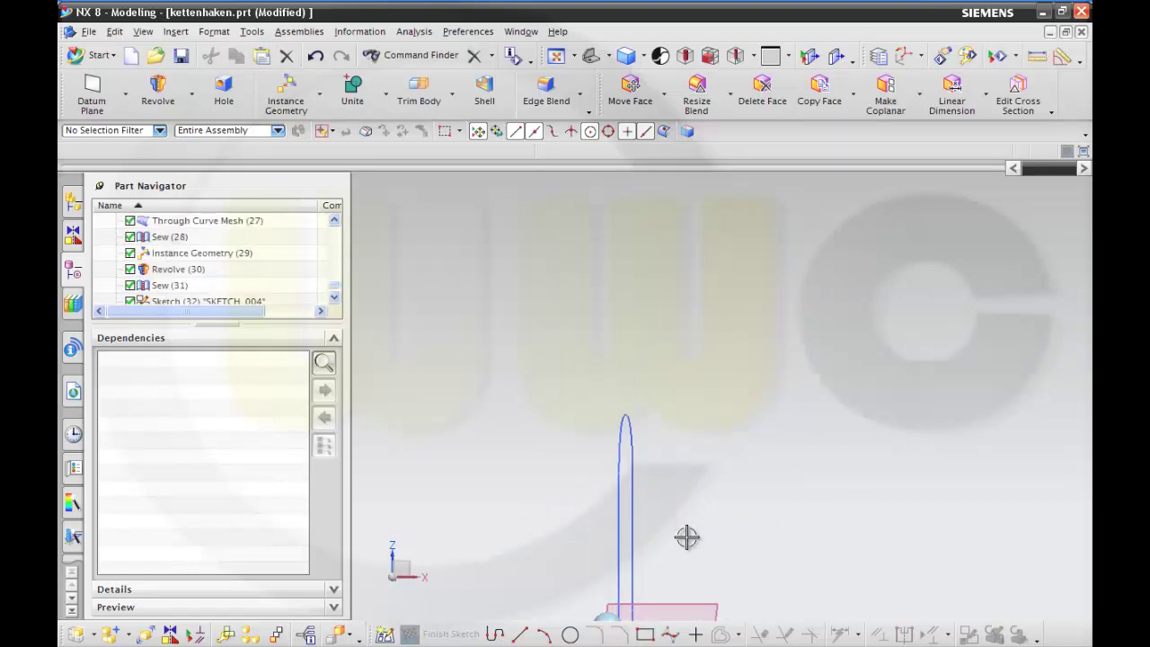
pyautogui.moveTo(687, 538)
pyautogui.mouseDown(button='middle')
pyautogui.moveTo(834, 398)
pyautogui.moveTo(880, 490)
pyautogui.moveTo(832, 537)
pyautogui.moveTo(795, 535)
pyautogui.moveTo(836, 552)
pyautogui.moveTo(844, 510)
pyautogui.moveTo(827, 461)
pyautogui.moveTo(841, 272)
pyautogui.mouseUp(button='middle')
pyautogui.moveTo(827, 9)
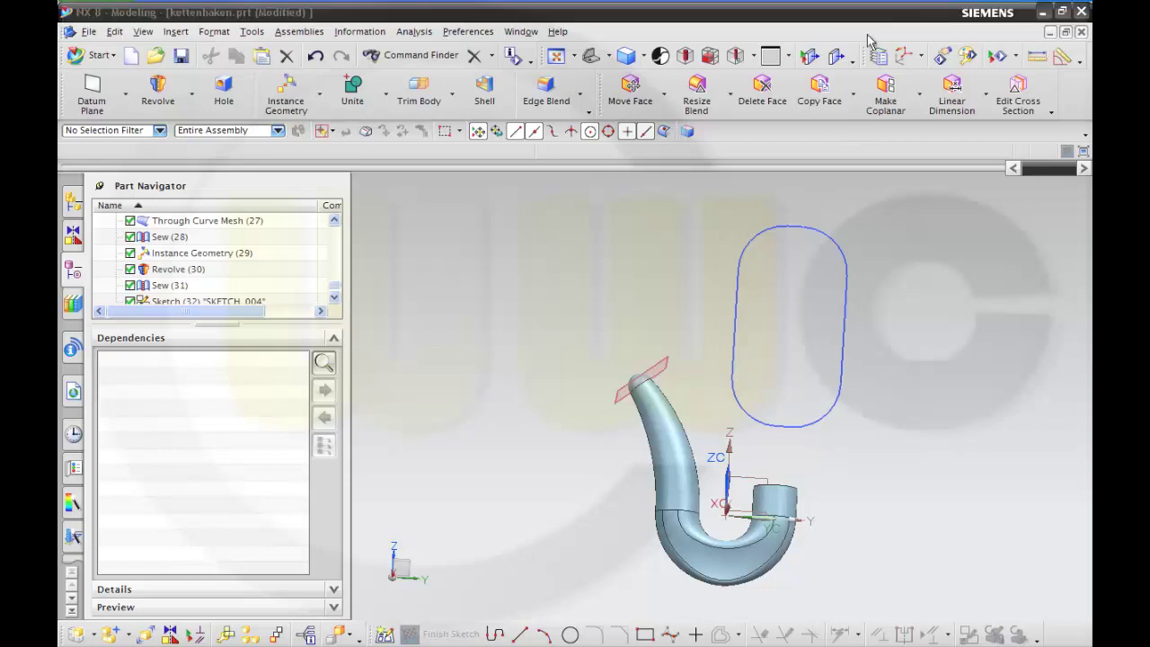
pyautogui.hotkey('ctrl', 'z')
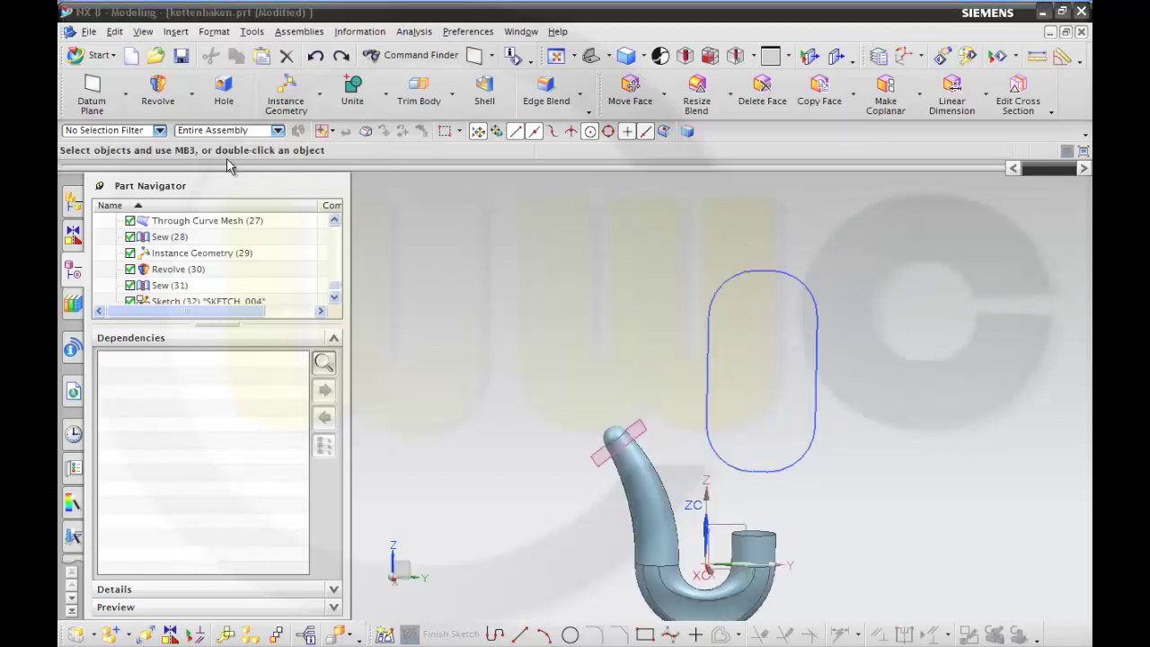
# - Create an associative point at the midpoint of the rounded rectangle's upper horizontal line
pyautogui.click(125, 94)
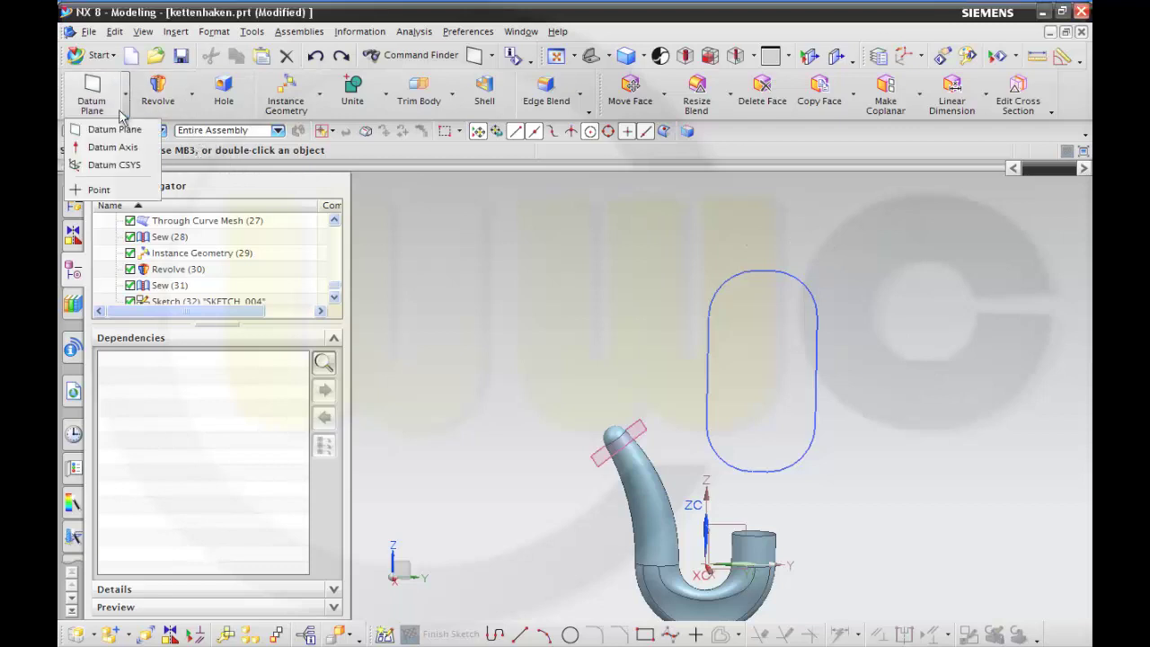
pyautogui.click(101, 189)
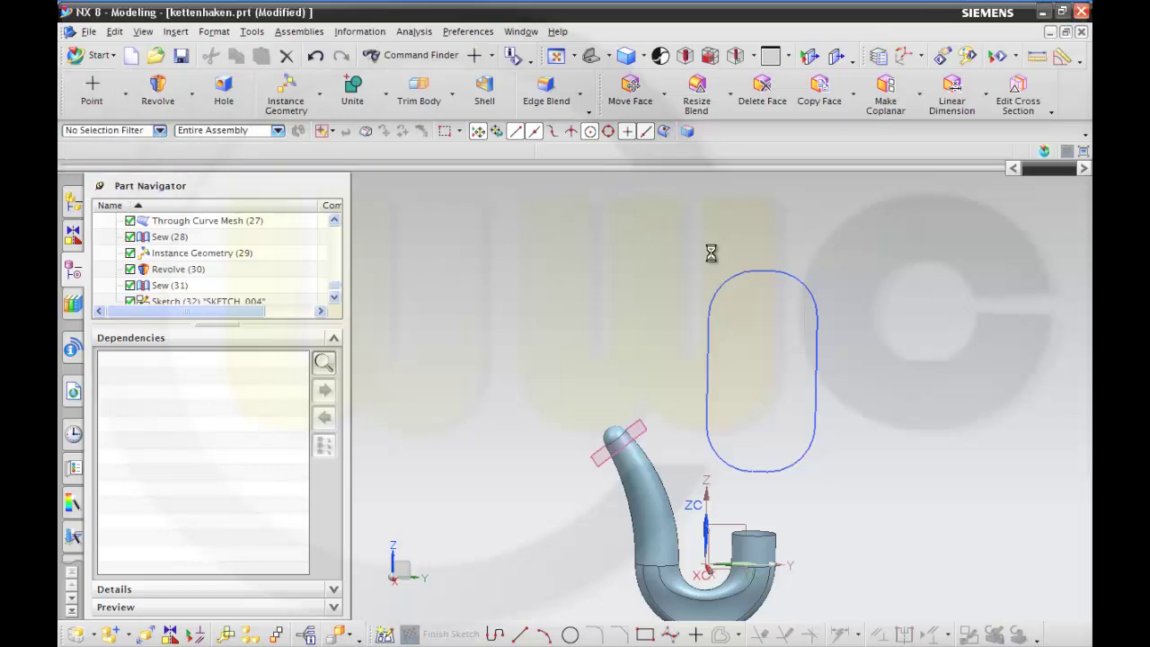
pyautogui.scroll(2, 765, 271)
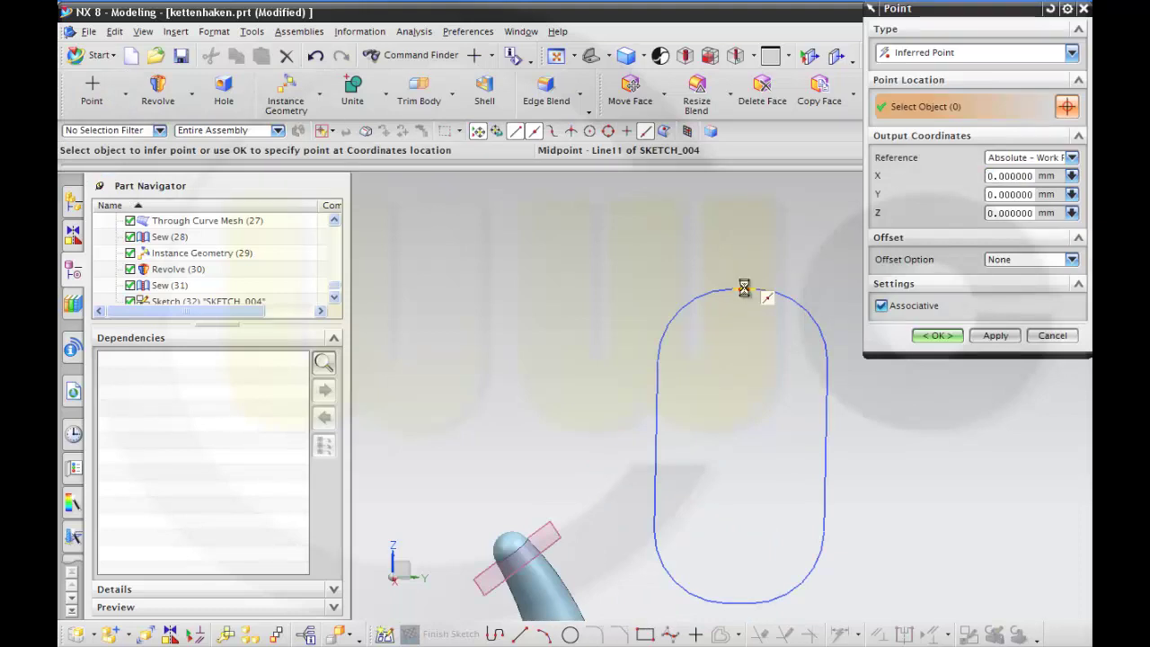
pyautogui.click(743, 288)
pyautogui.click(831, 304)
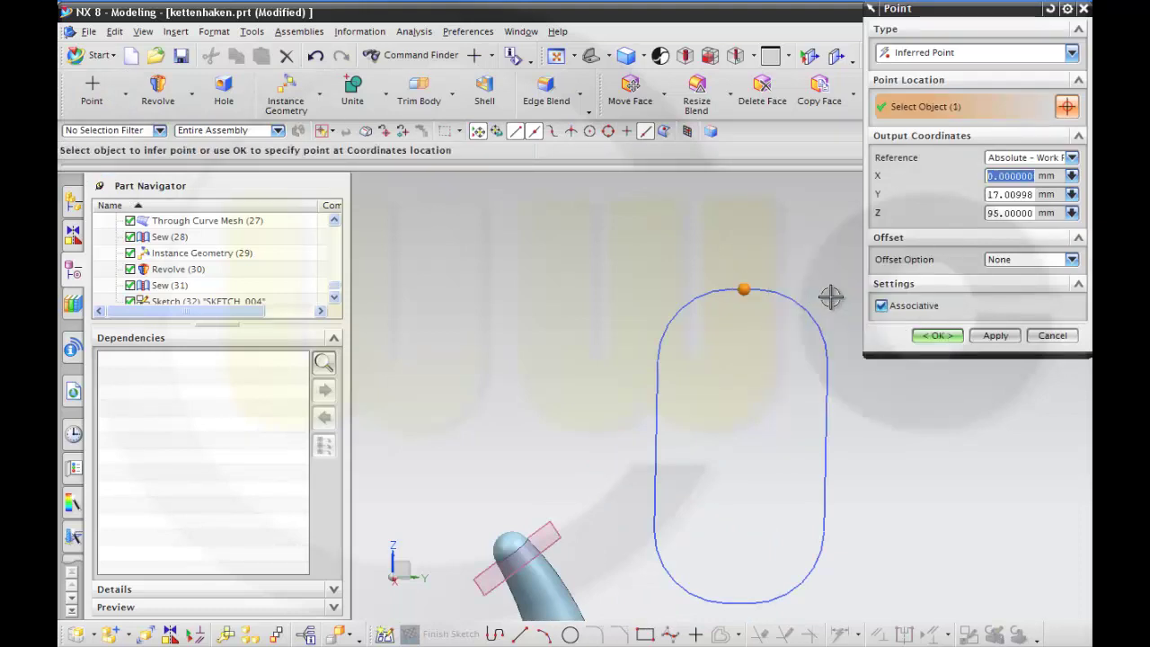
pyautogui.click(937, 335)
pyautogui.moveTo(908, 333); pyautogui.dragTo(660, 322, button='middle')
pyautogui.scroll(-3, 656, 342)
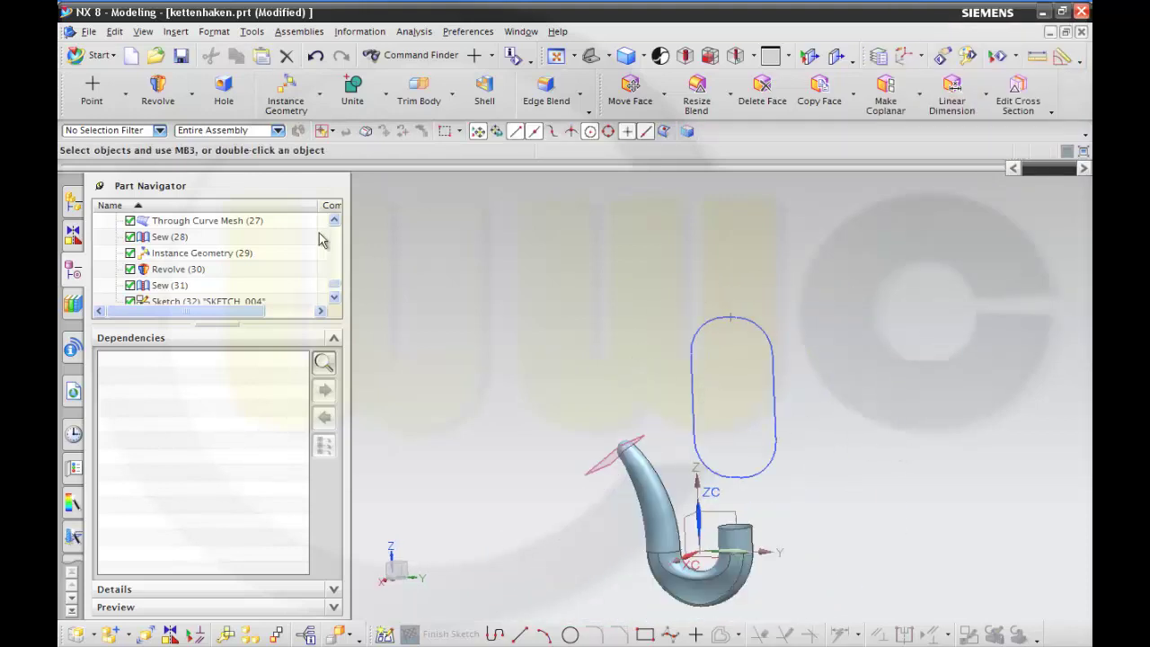
# - Create a Point and Direction datum plane through the existing point on the rounded rectangle's upper line, with YC as its normal direction
pyautogui.click(126, 93)
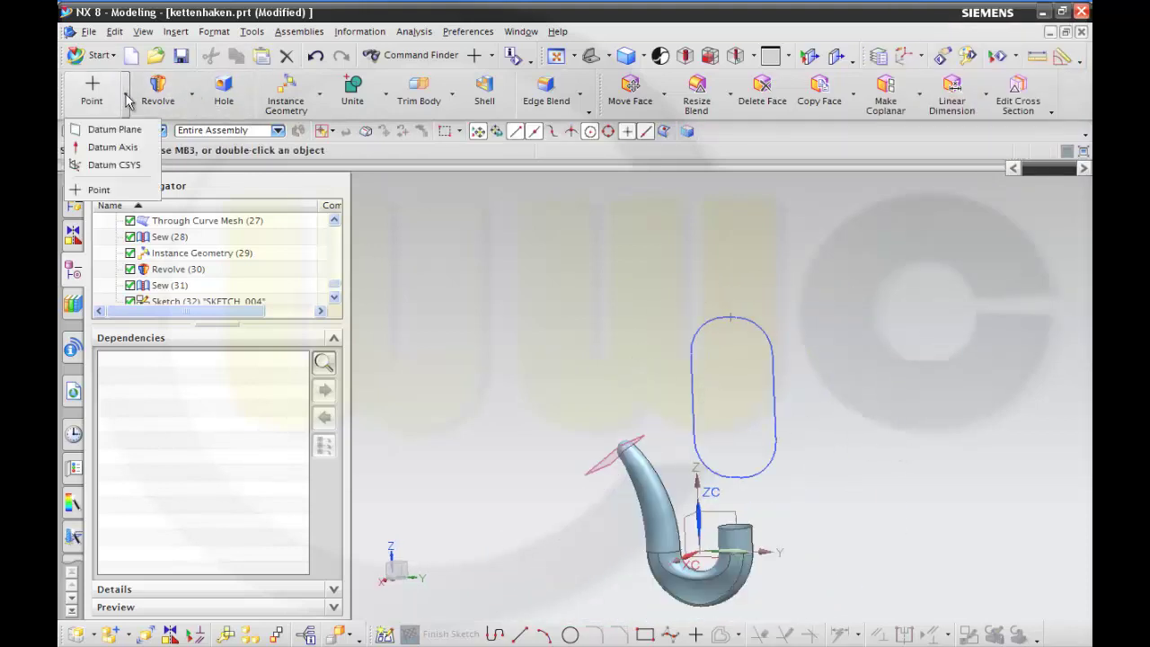
pyautogui.click(126, 135)
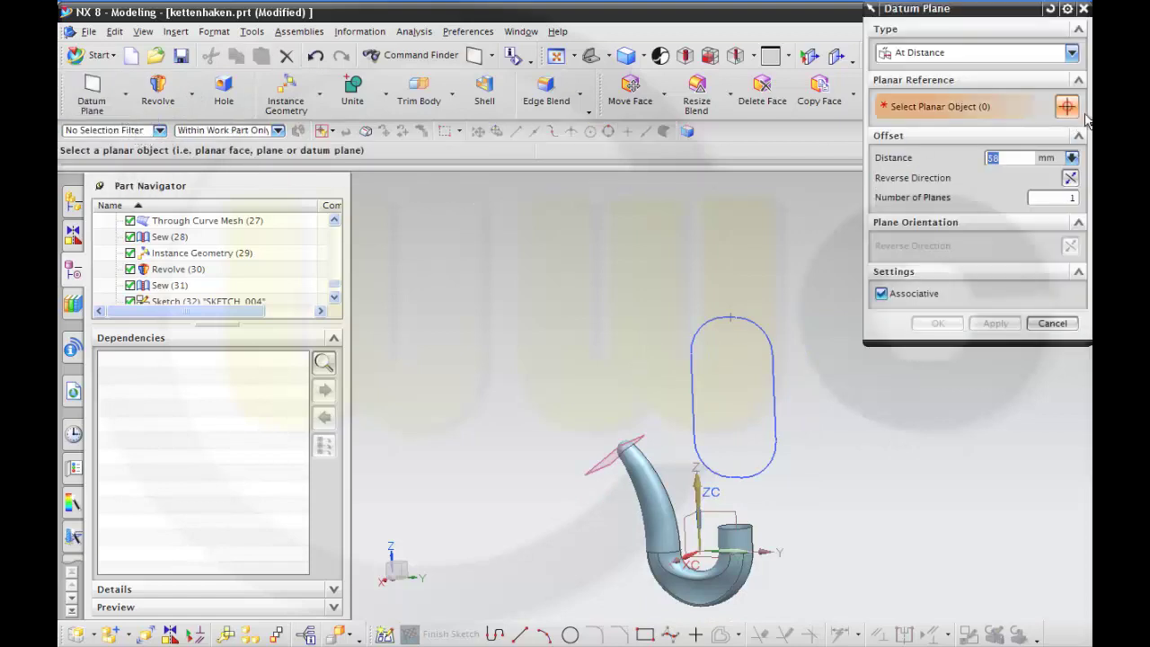
pyautogui.click(1073, 52)
pyautogui.click(971, 207)
pyautogui.click(1036, 111)
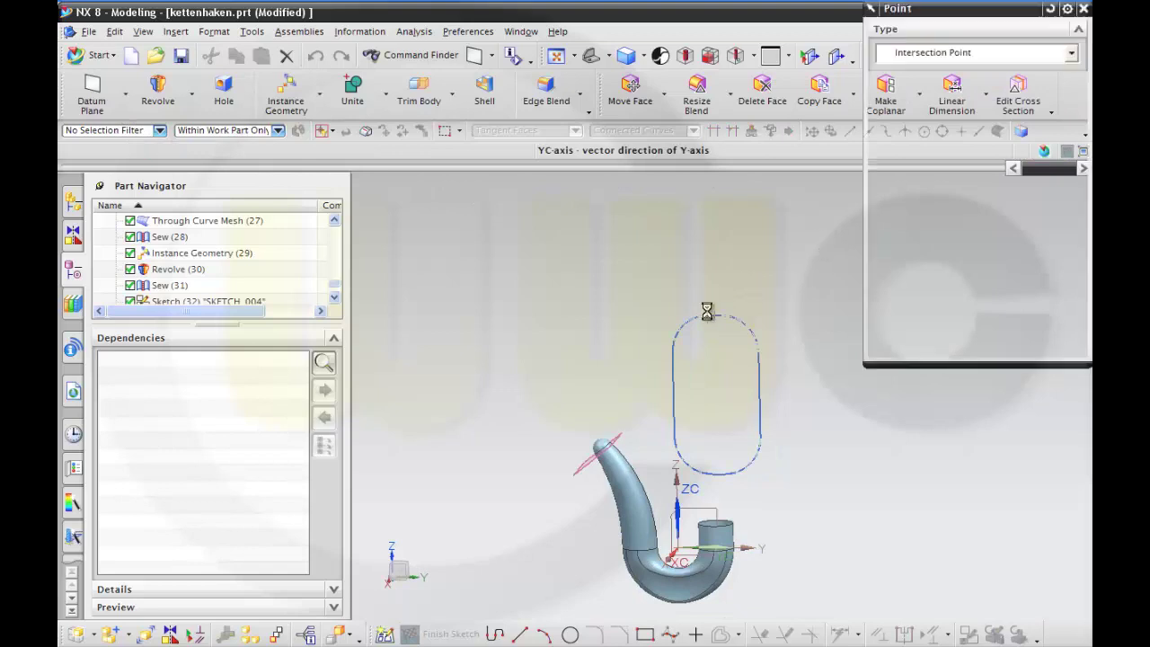
pyautogui.click(717, 311)
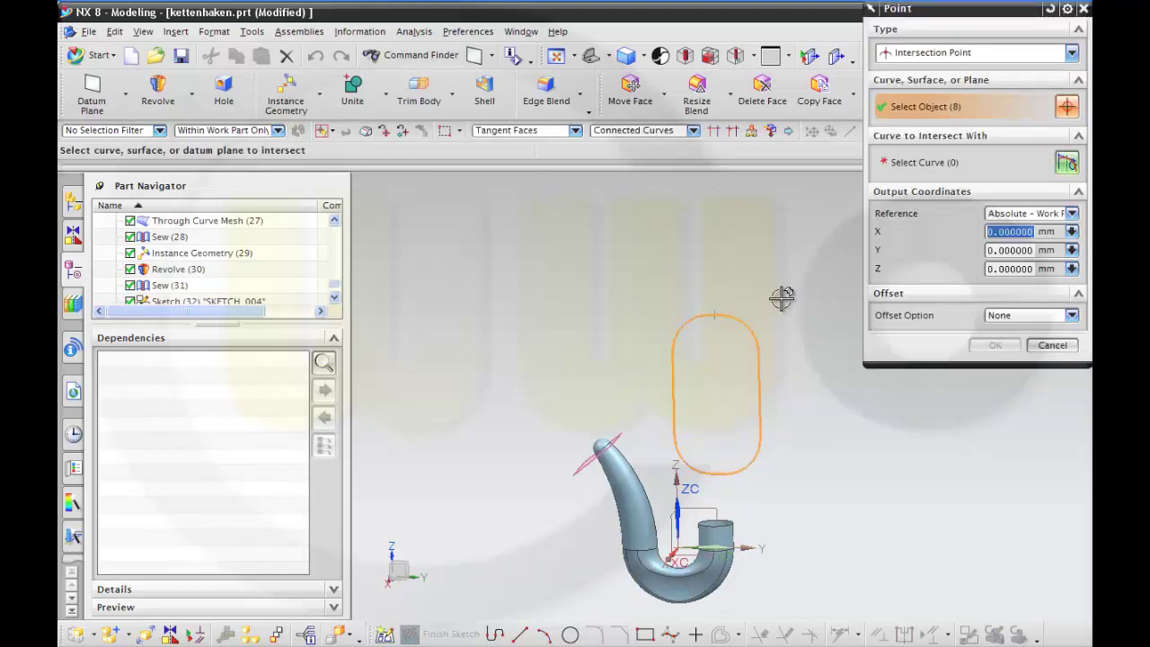
pyautogui.click(995, 347)
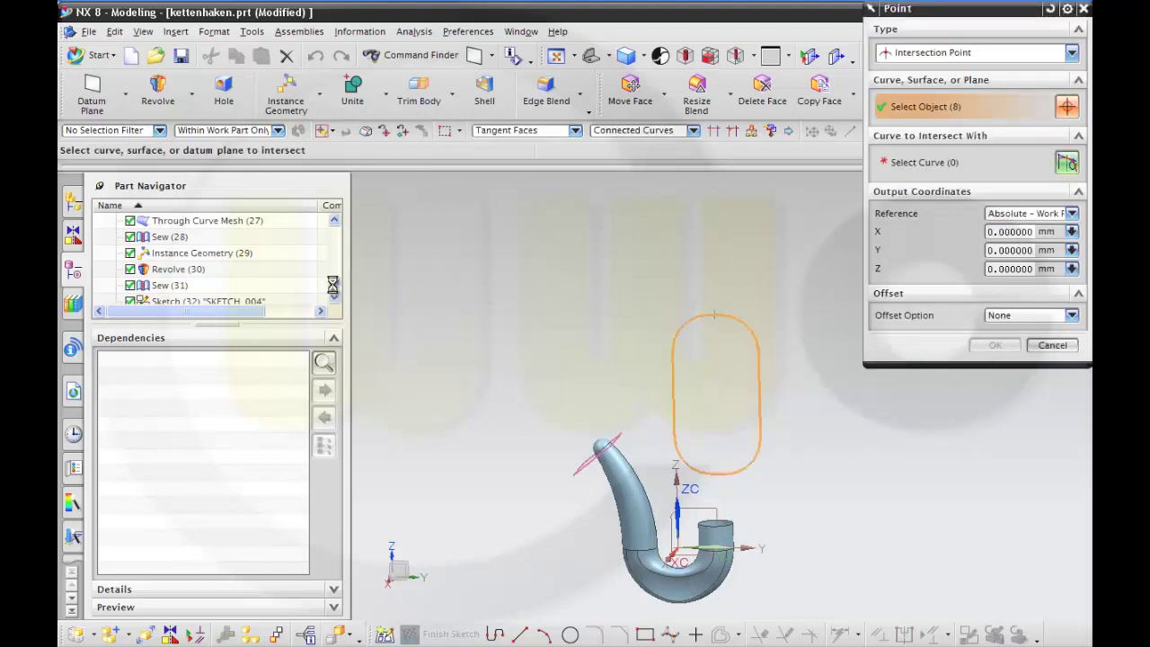
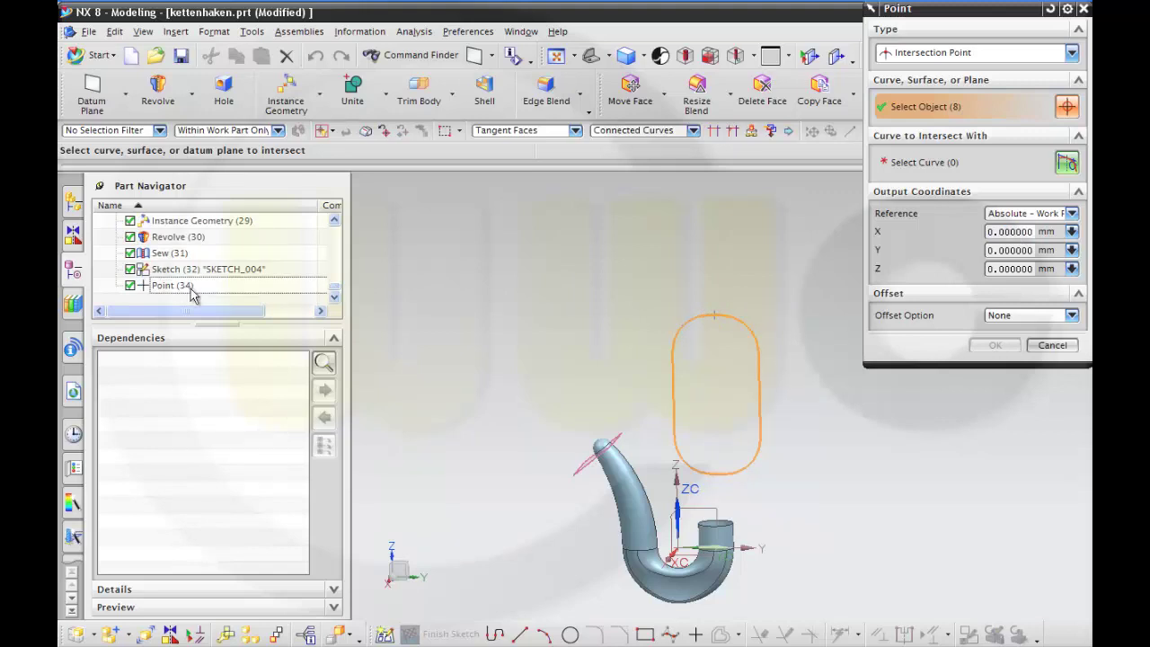
pyautogui.click(1073, 52)
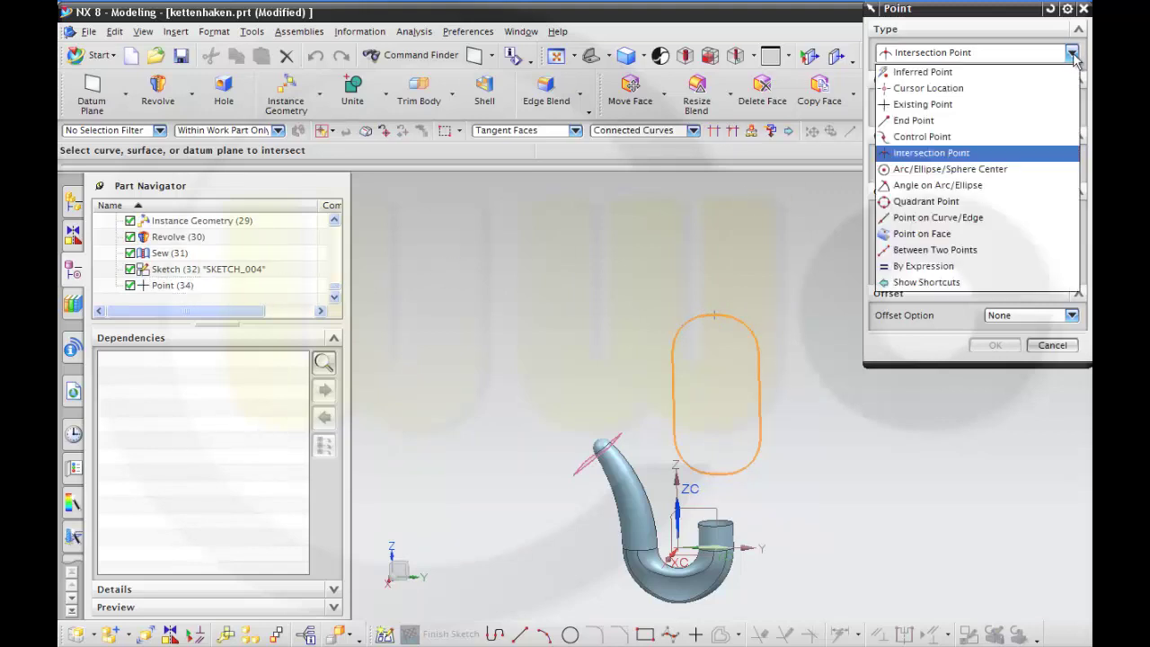
pyautogui.click(944, 104)
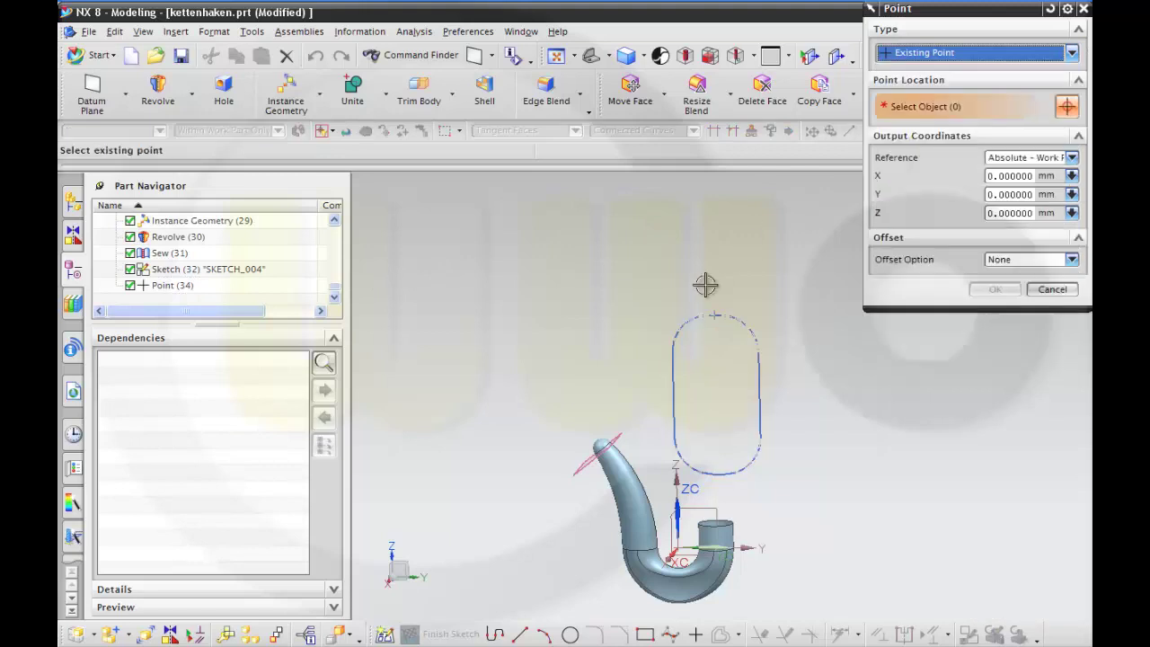
pyautogui.click(173, 288)
pyautogui.click(995, 289)
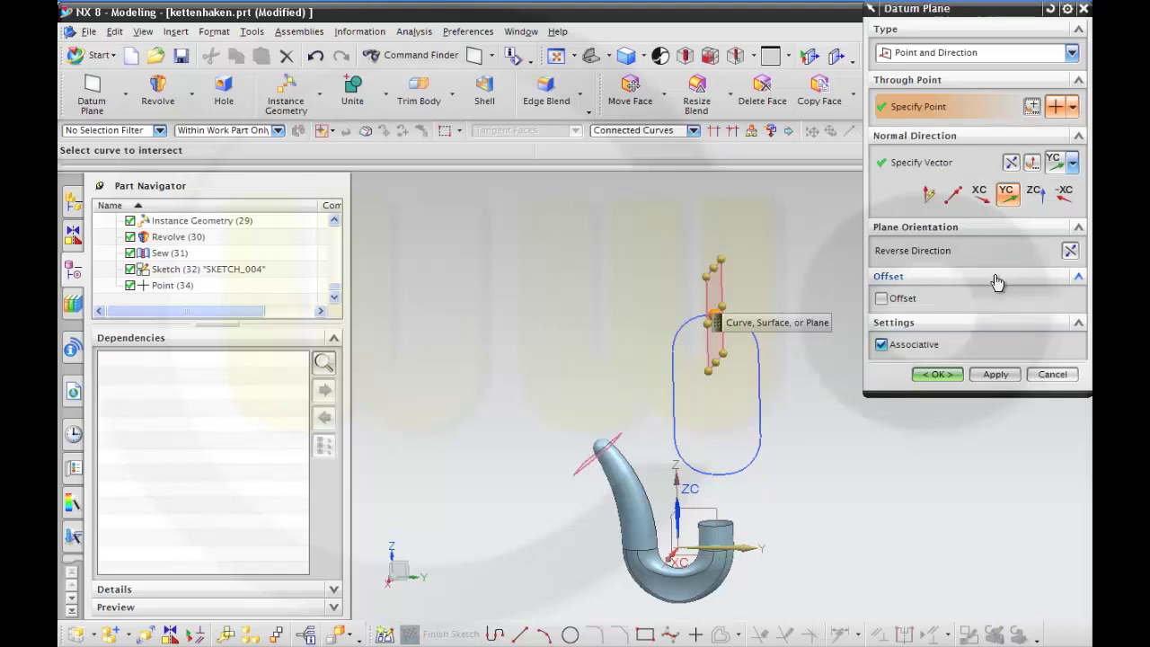
pyautogui.click(952, 378)
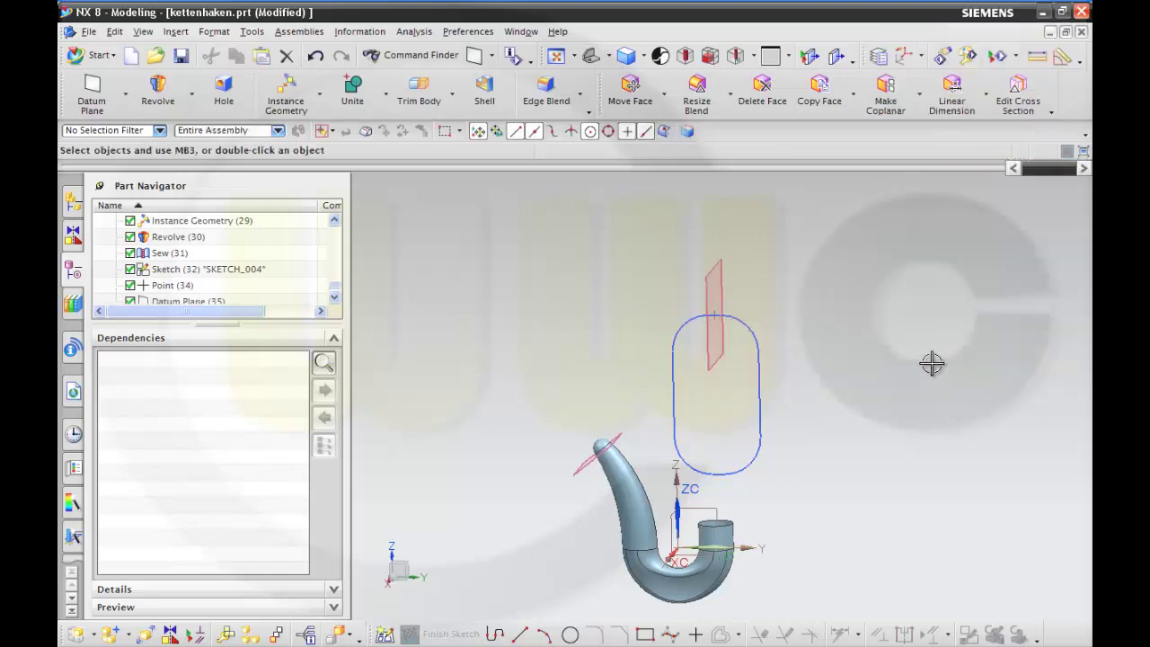
# - Create a sketch on the new datum plane through the profile's upper midpoint and orient the view to the sketch
pyautogui.moveTo(931, 362); pyautogui.dragTo(853, 346, button='middle')
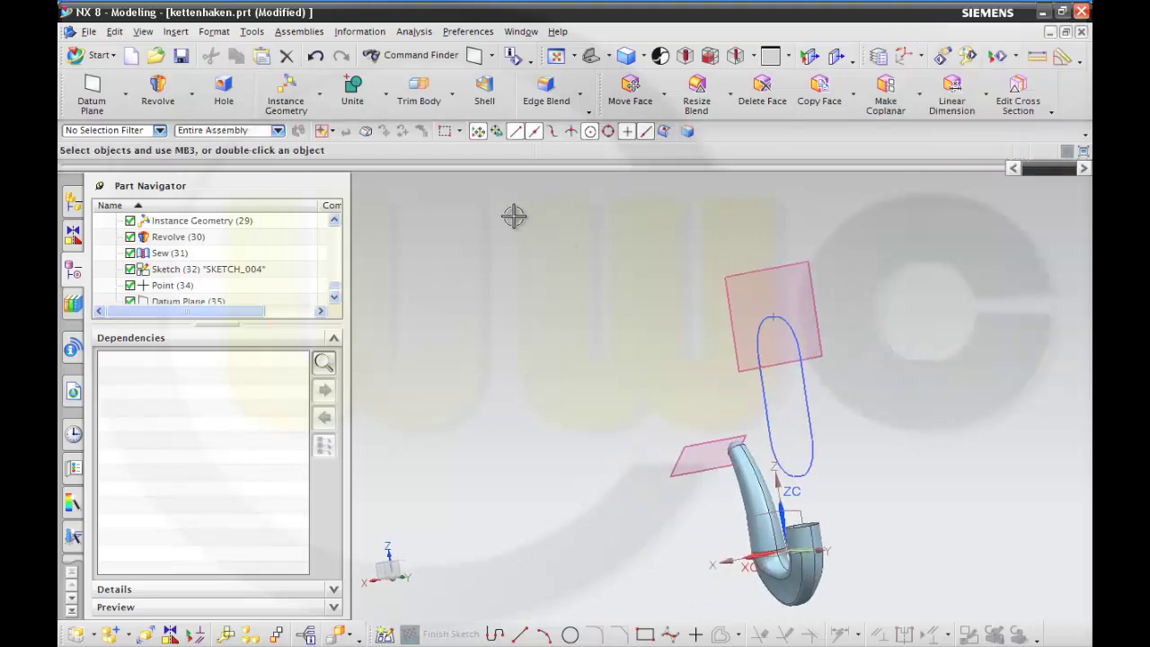
pyautogui.click(384, 635)
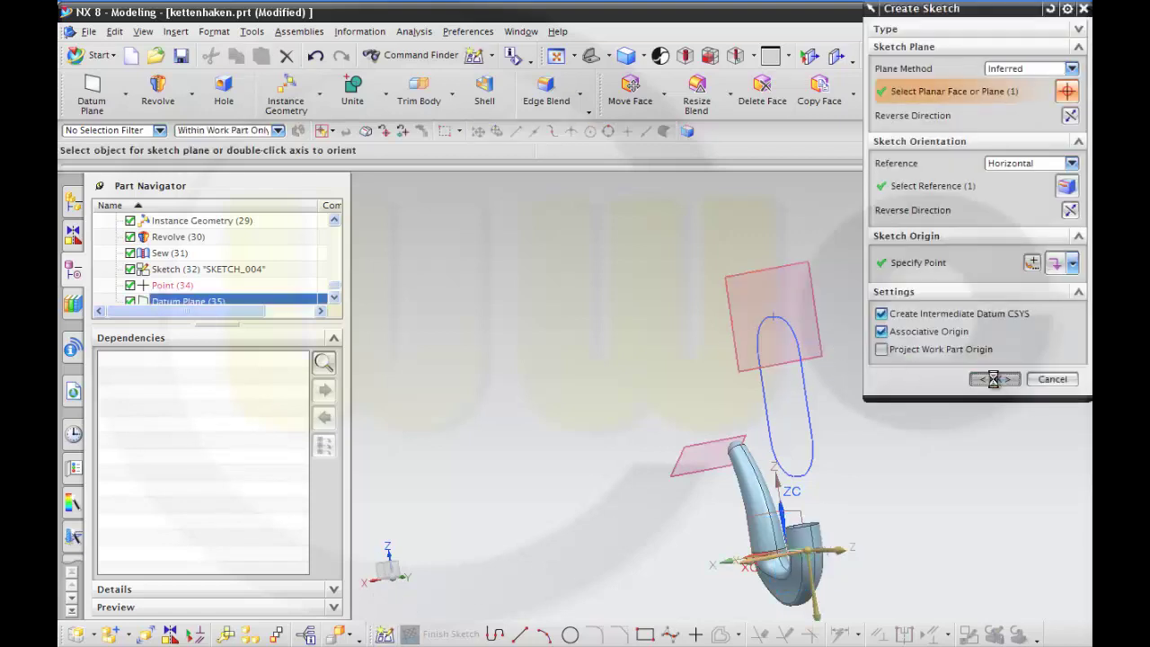
pyautogui.click(988, 379)
pyautogui.rightClick(951, 367)
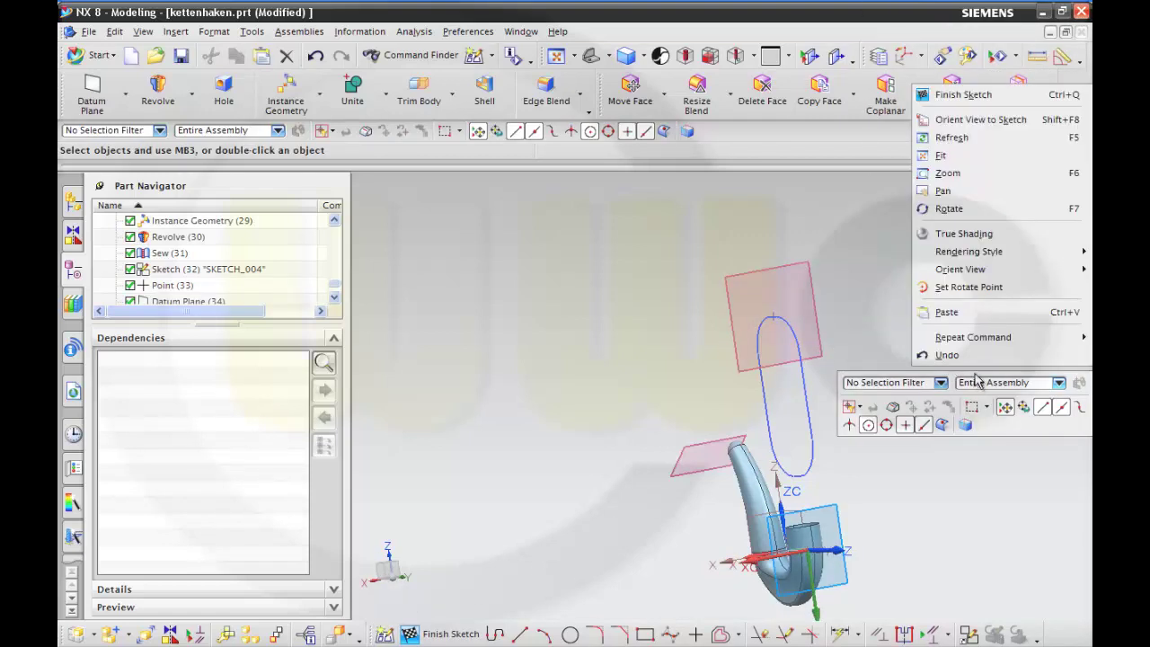
pyautogui.click(948, 126)
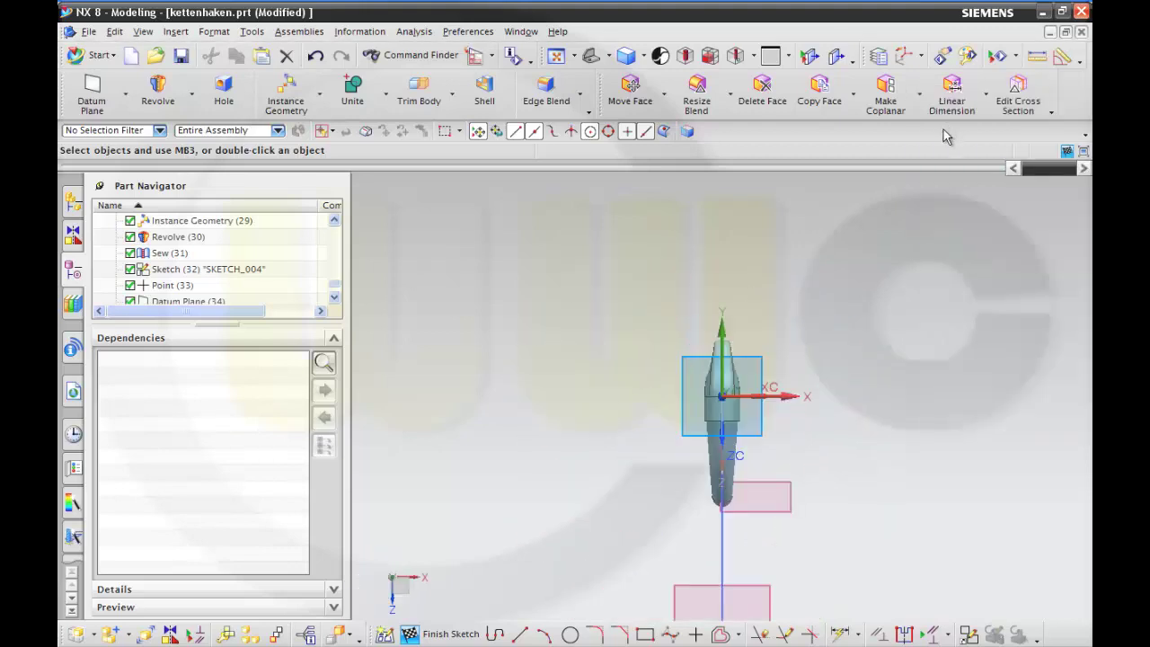
# - Sketch a rectangle about 34 mm wide and 12 mm high around the existing point on the datum plane
pyautogui.moveTo(827, 544)
pyautogui.keyDown('shift'); pyautogui.mouseDown(button='middle')
pyautogui.moveTo(835, 426)
pyautogui.moveTo(824, 392)
pyautogui.mouseUp(button='middle'); pyautogui.keyUp('shift')
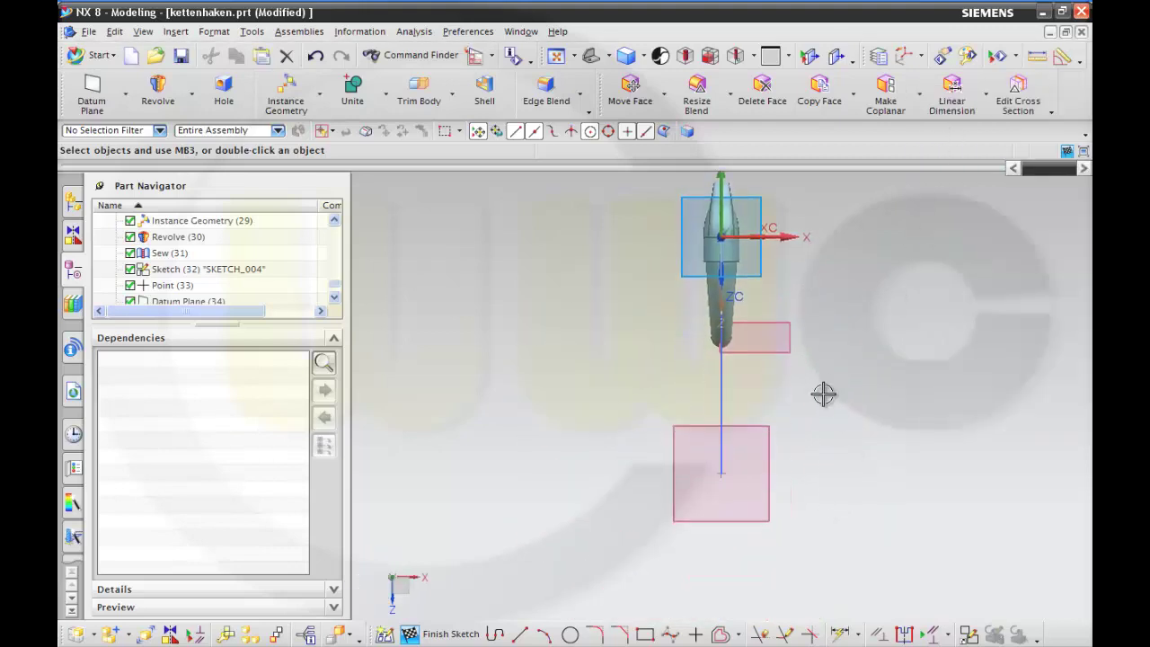
pyautogui.scroll(1, 801, 456)
pyautogui.scroll(1, 802, 457)
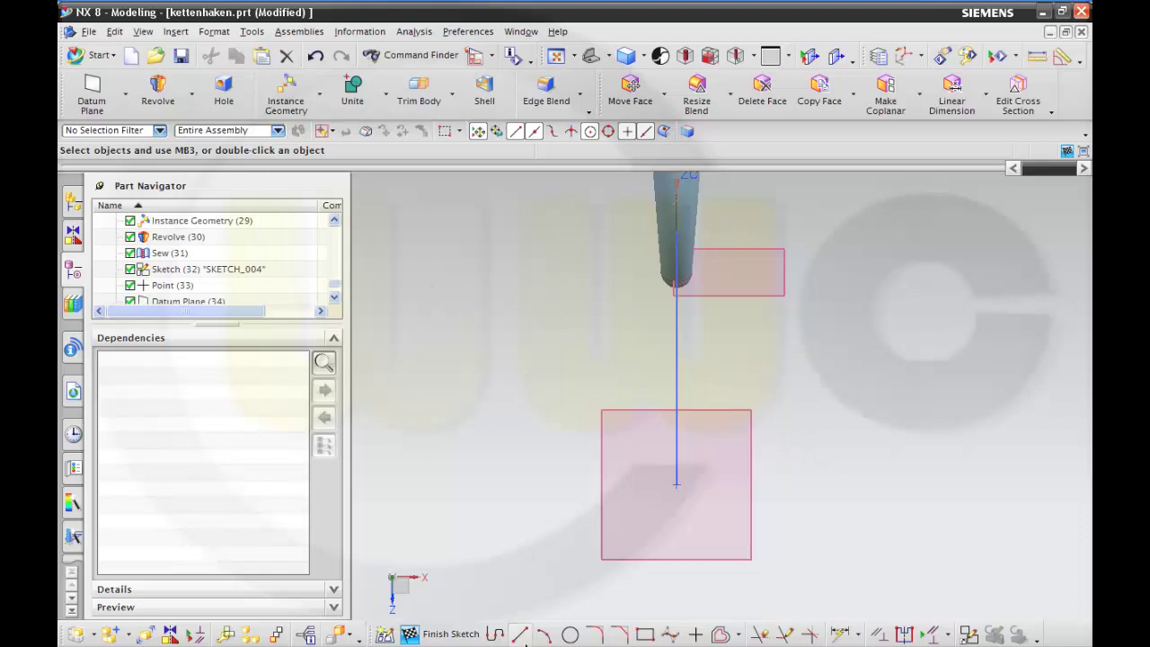
pyautogui.click(643, 635)
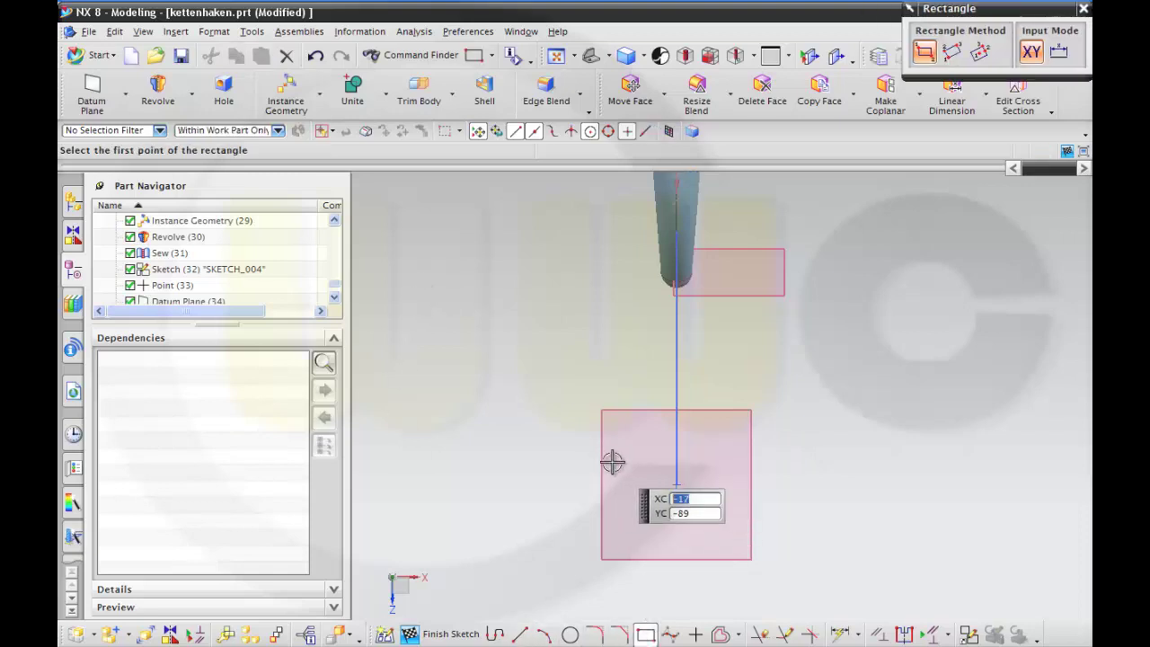
pyautogui.click(610, 462)
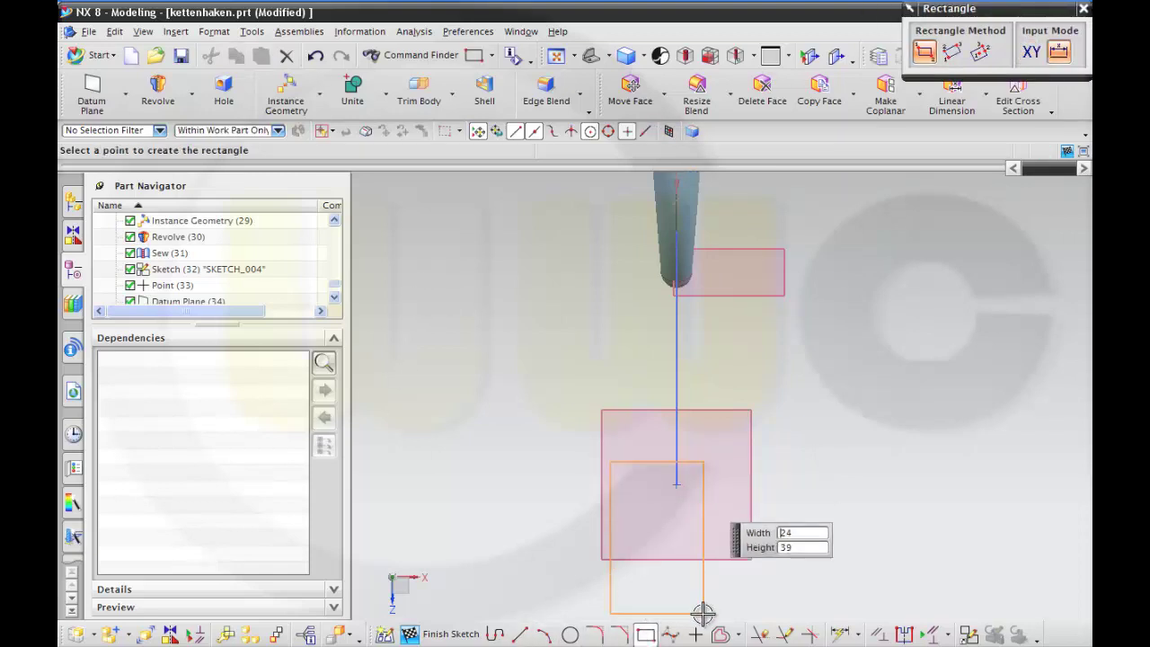
pyautogui.click(739, 508)
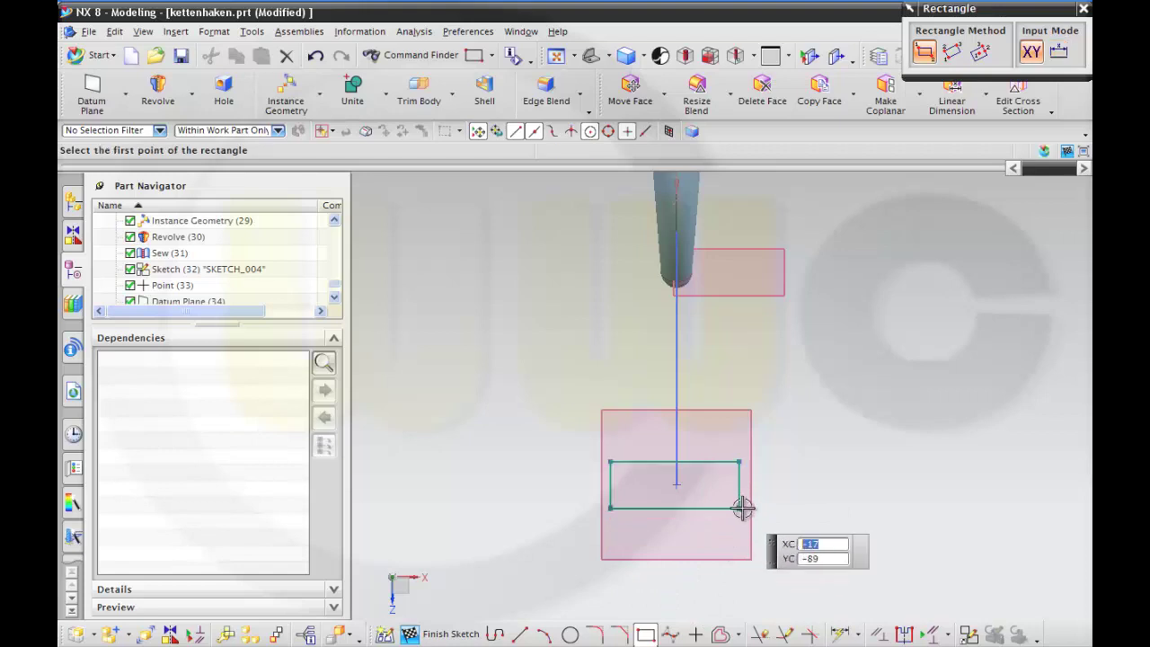
pyautogui.middleClick(773, 516)
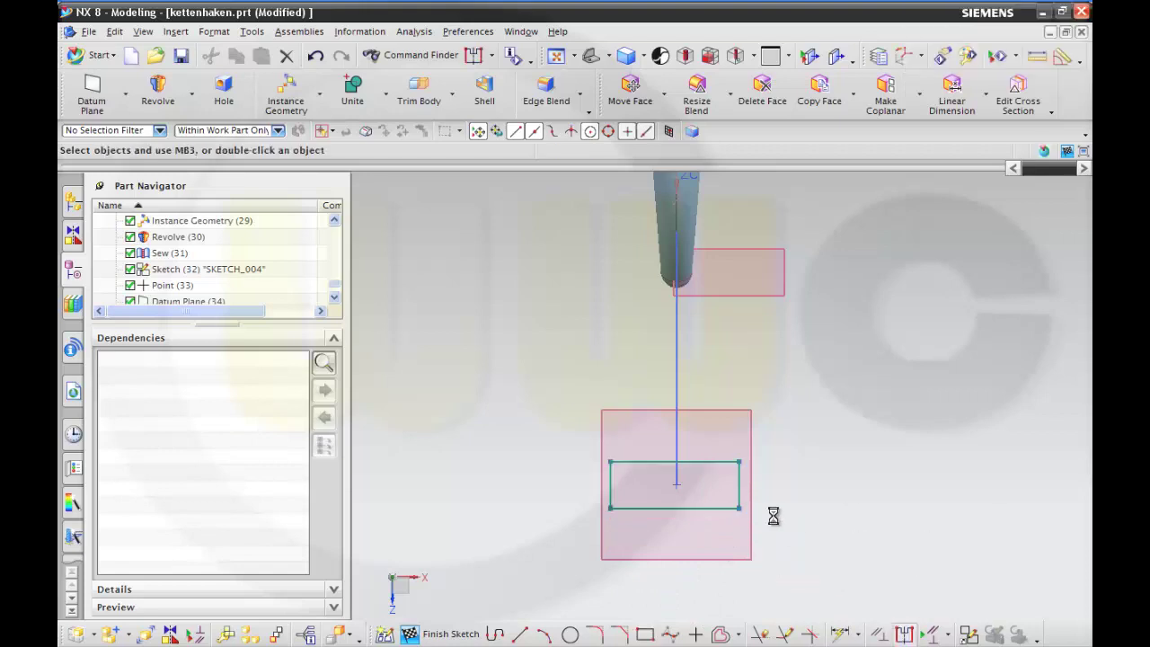
# - Make the rectangle's two upper corner points symmetric about the vertical centre axis of the hook
pyautogui.click(739, 486)
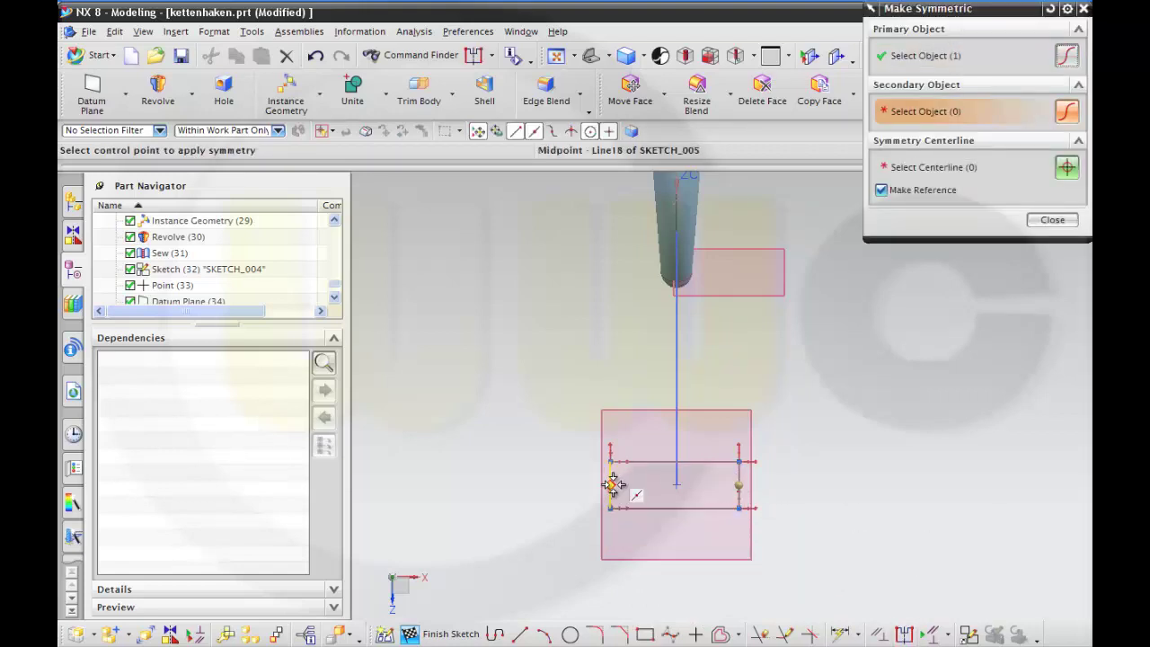
pyautogui.middleClick(783, 544)
pyautogui.click(902, 636)
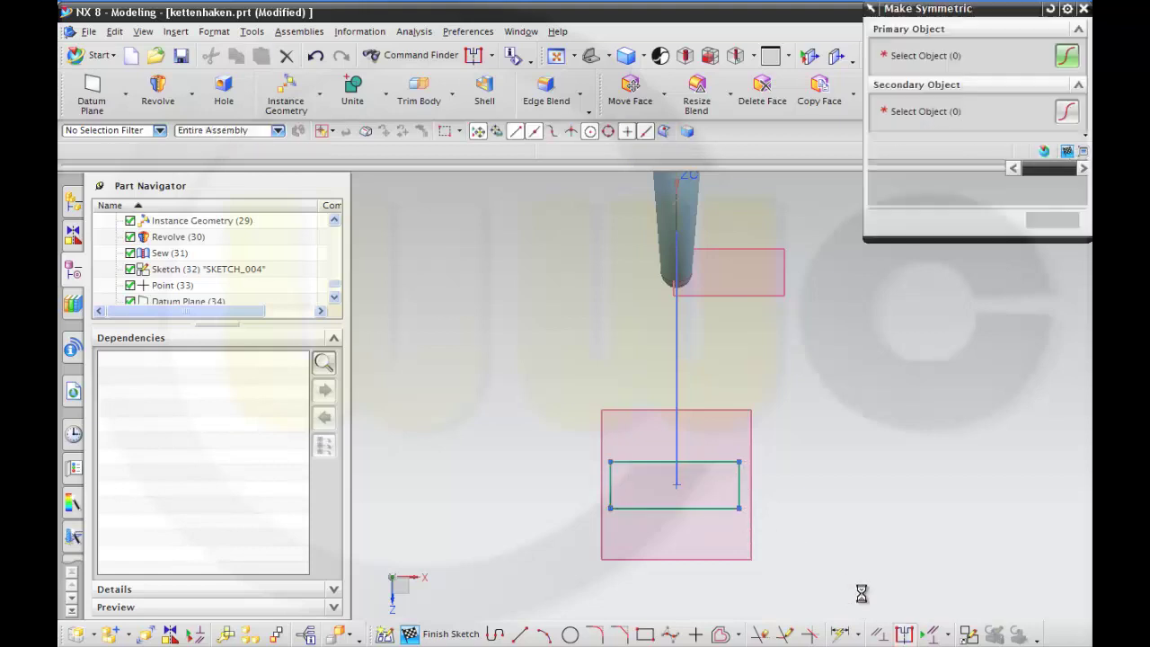
pyautogui.click(739, 474)
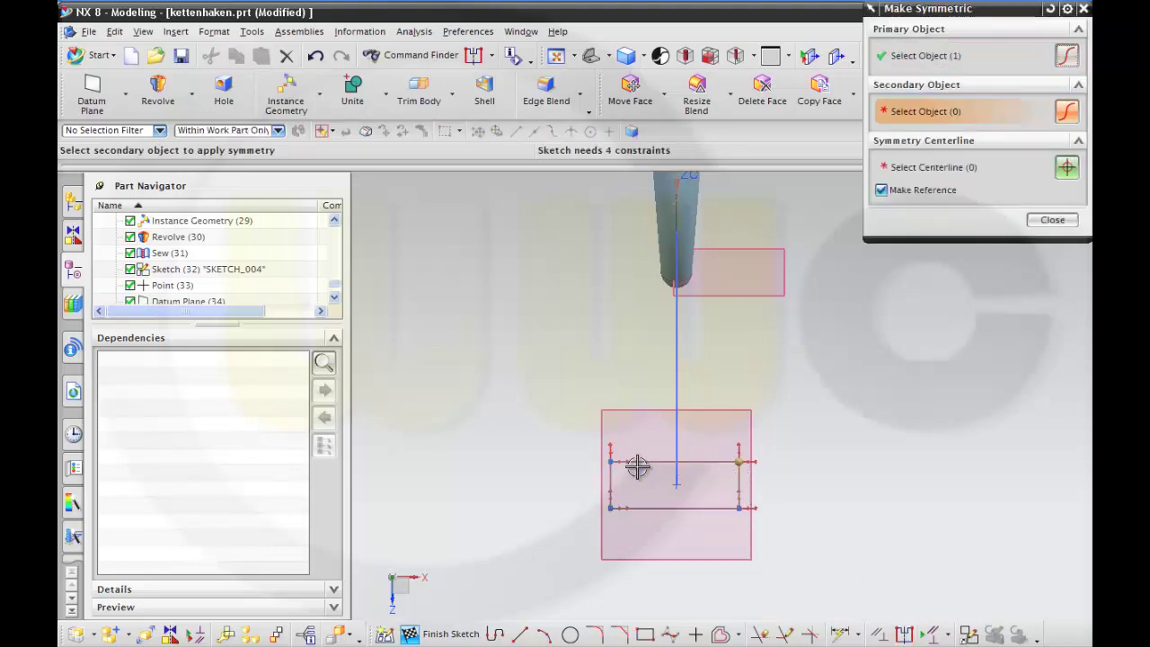
pyautogui.click(611, 472)
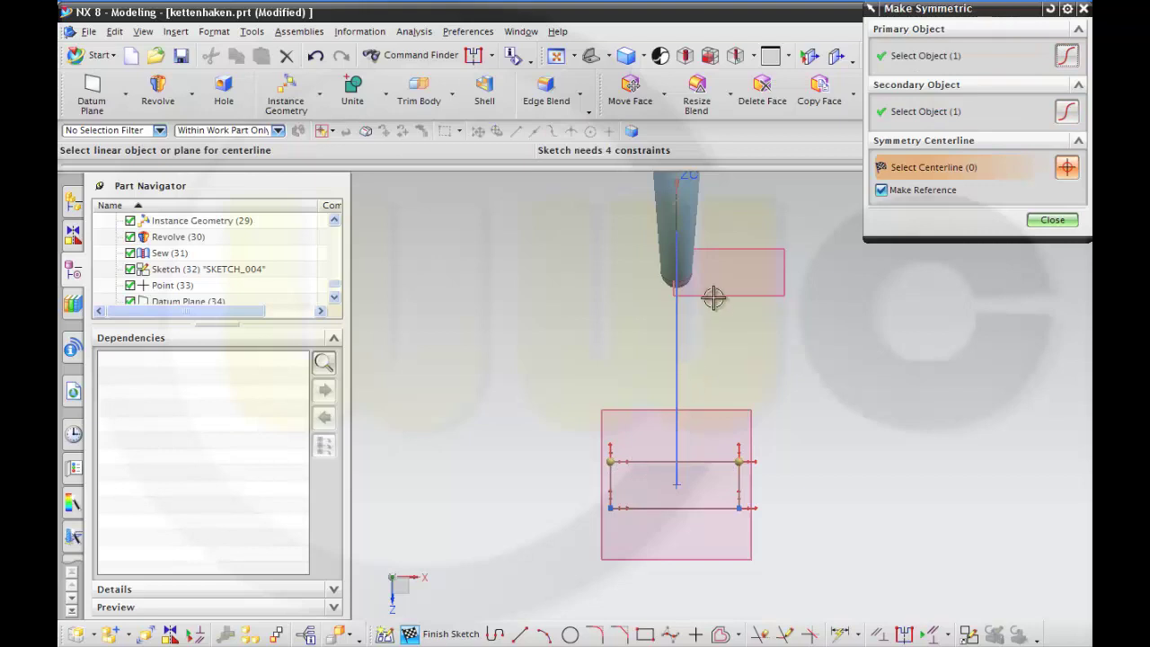
pyautogui.keyDown('shift'); pyautogui.moveTo(708, 308); pyautogui.dragTo(689, 410, button='middle'); pyautogui.keyUp('shift')
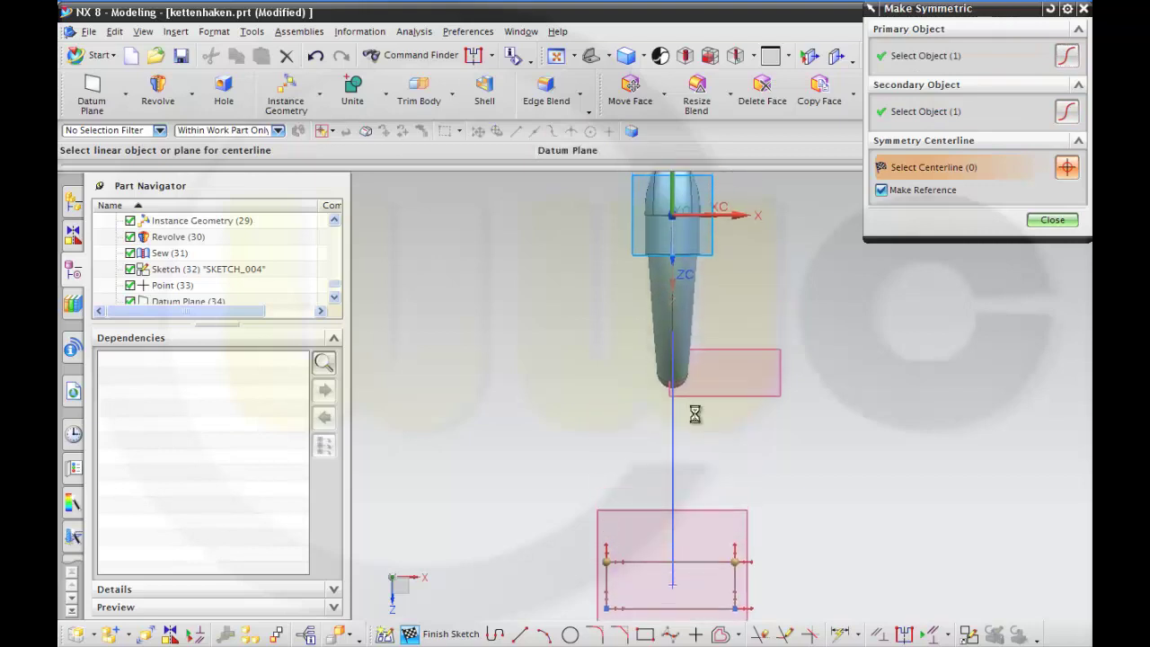
pyautogui.click(672, 188)
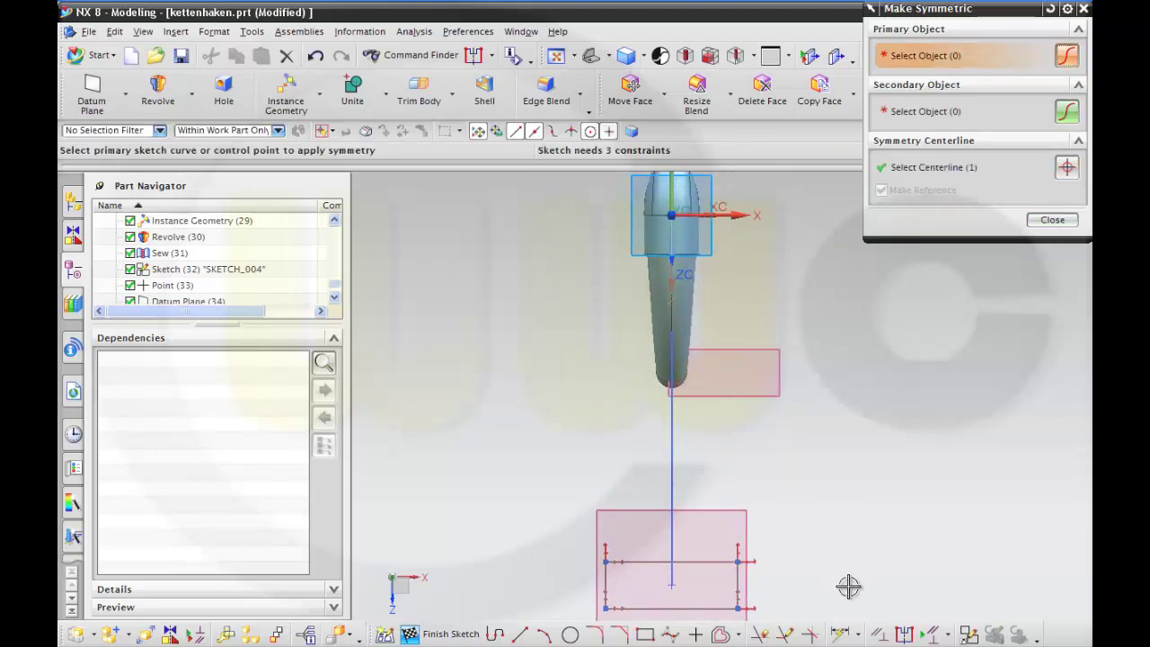
# - Dimension the rectangle to a width of 20 mm and a height of 10 mm
pyautogui.click(843, 635)
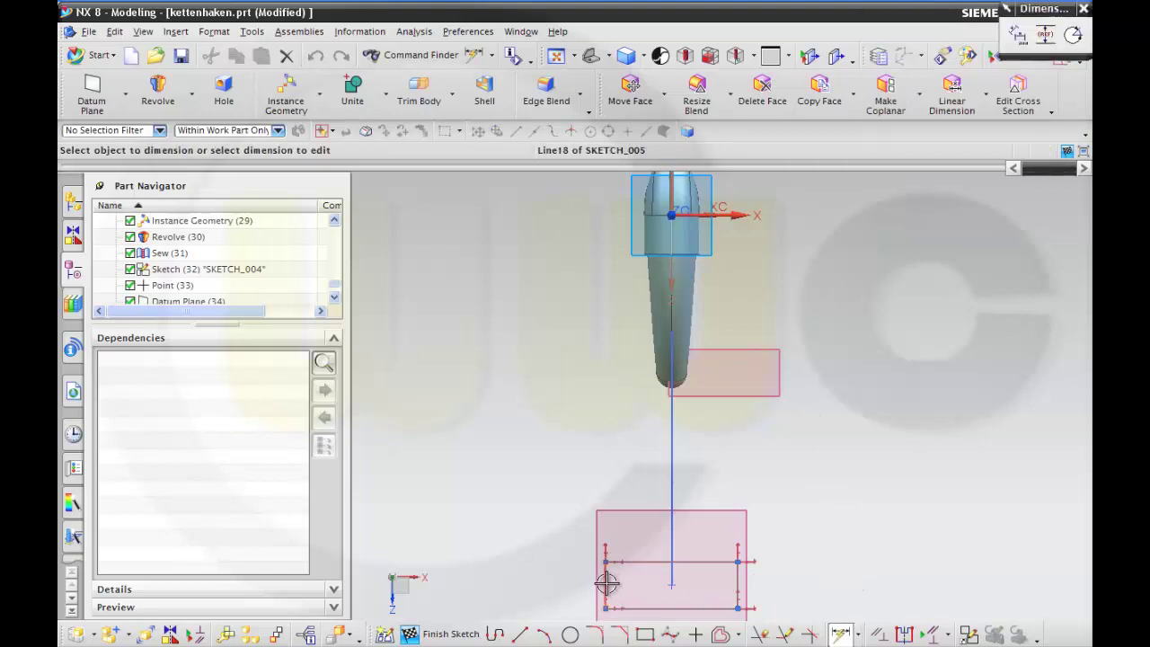
pyautogui.click(606, 584)
pyautogui.click(738, 584)
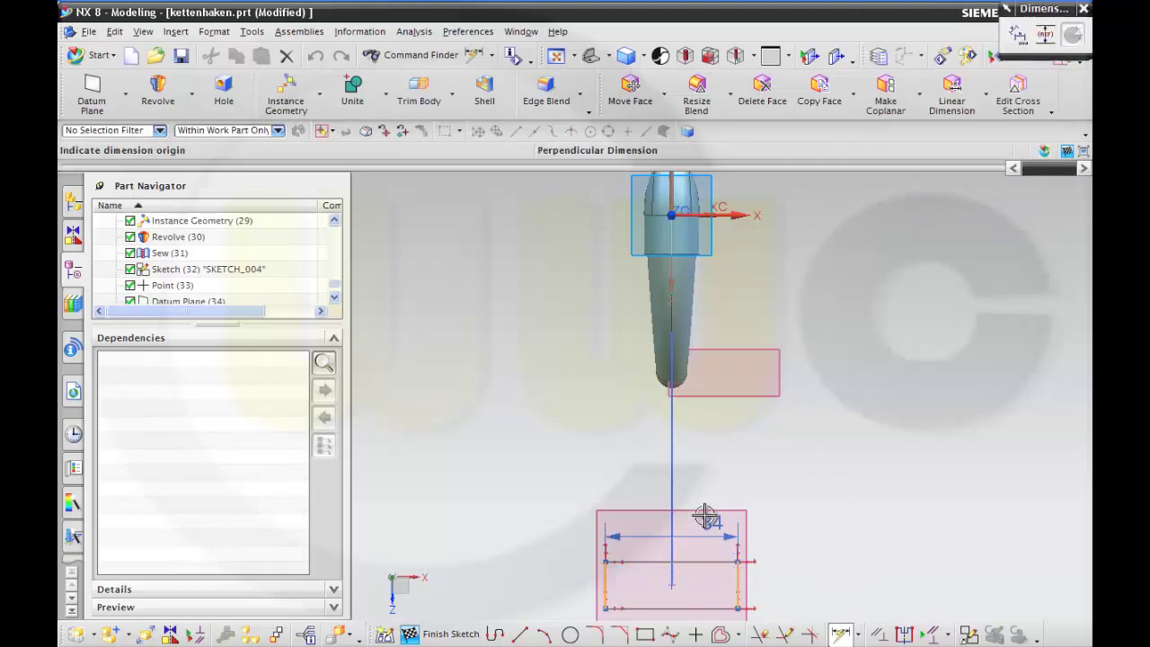
pyautogui.click(694, 480)
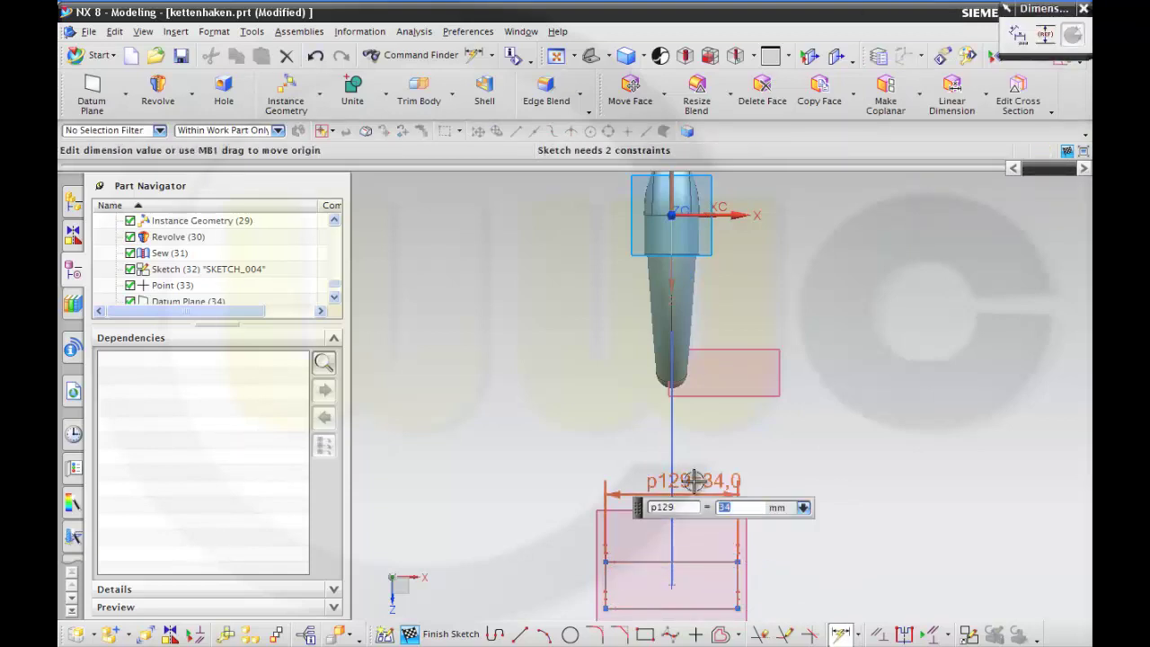
pyautogui.press('Return')
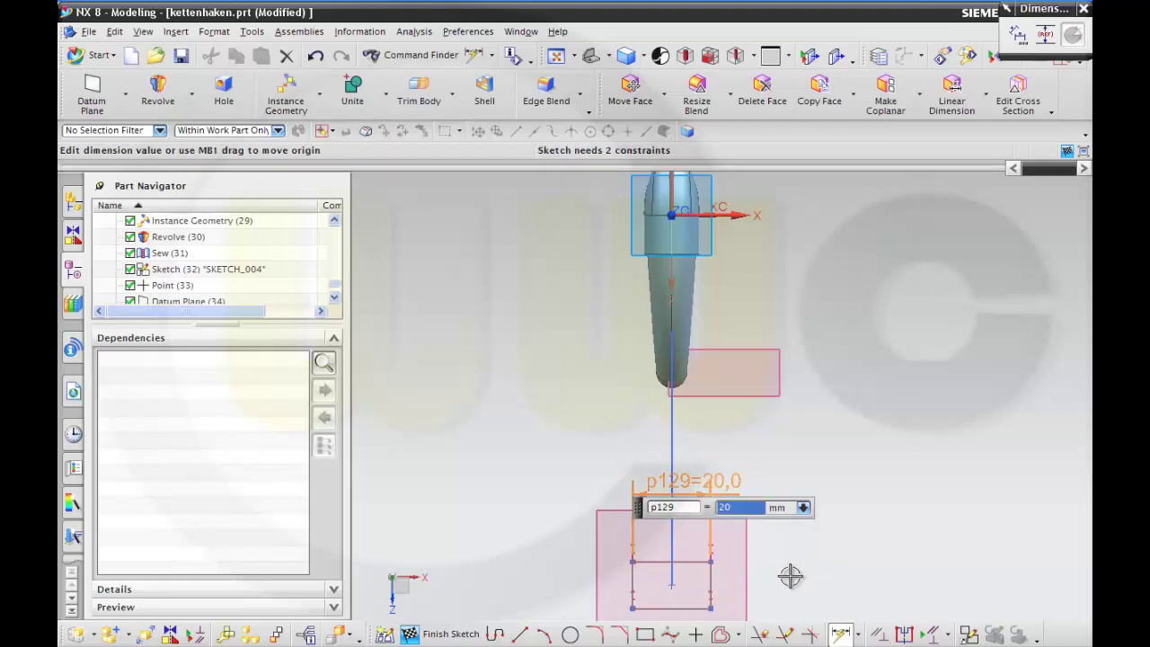
pyautogui.click(691, 563)
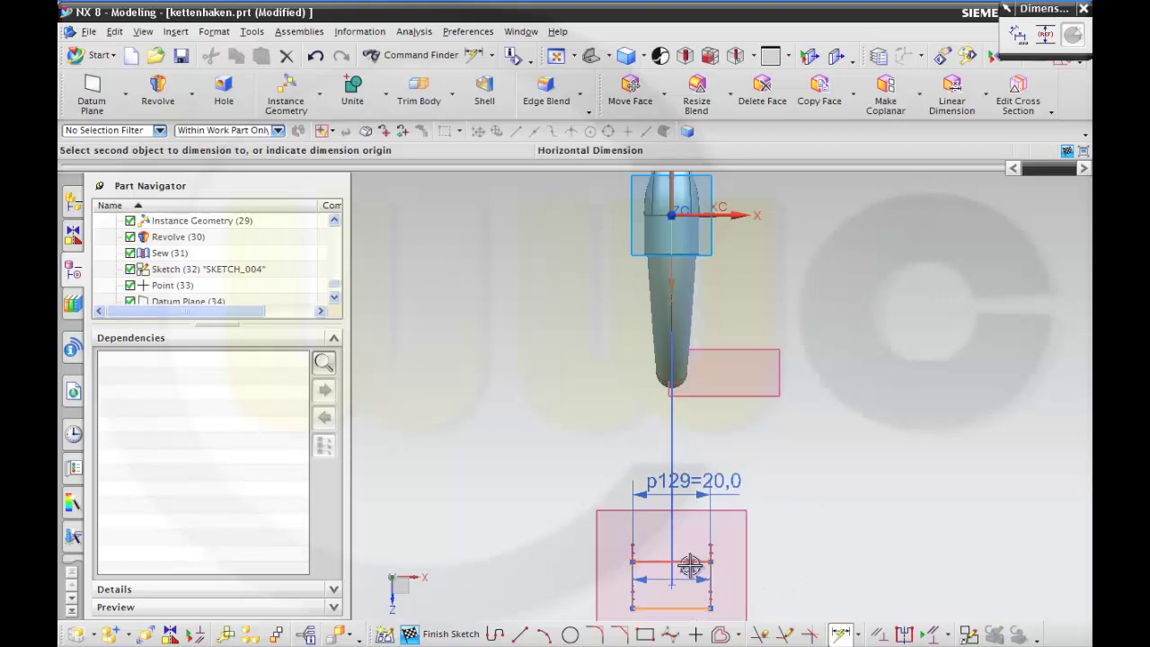
pyautogui.click(686, 562)
pyautogui.click(800, 571)
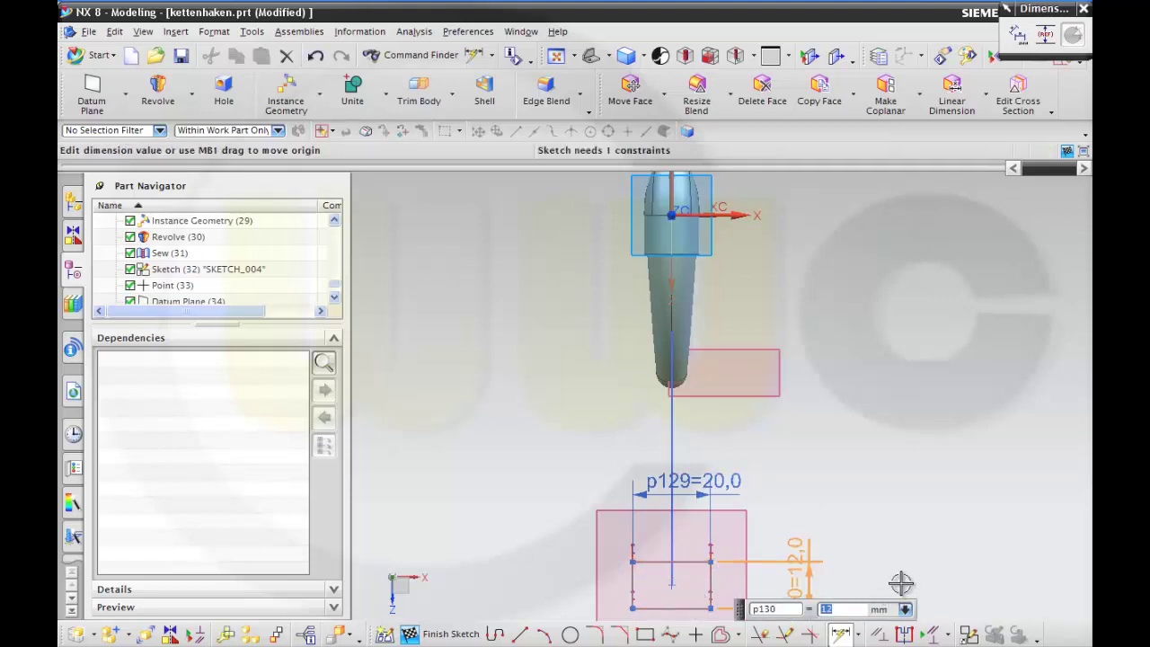
pyautogui.press('Return')
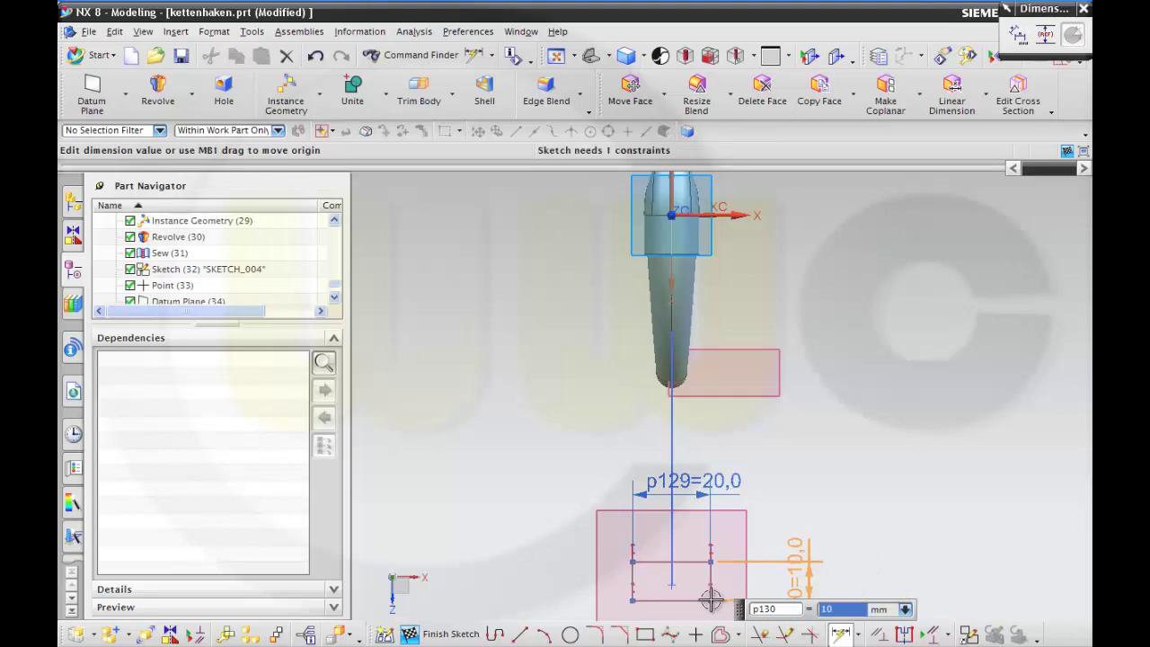
# - Dimension the distance from the existing point to the rectangle's upper line and set it to 5 mm
pyautogui.click(682, 577)
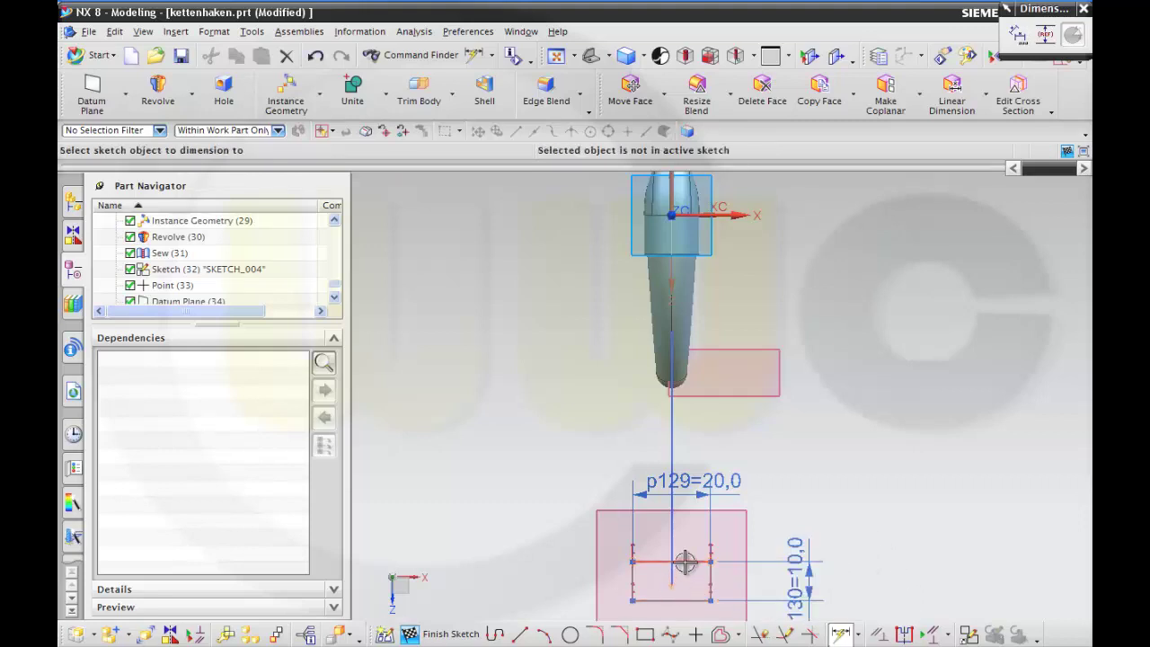
pyautogui.click(684, 562)
pyautogui.click(552, 564)
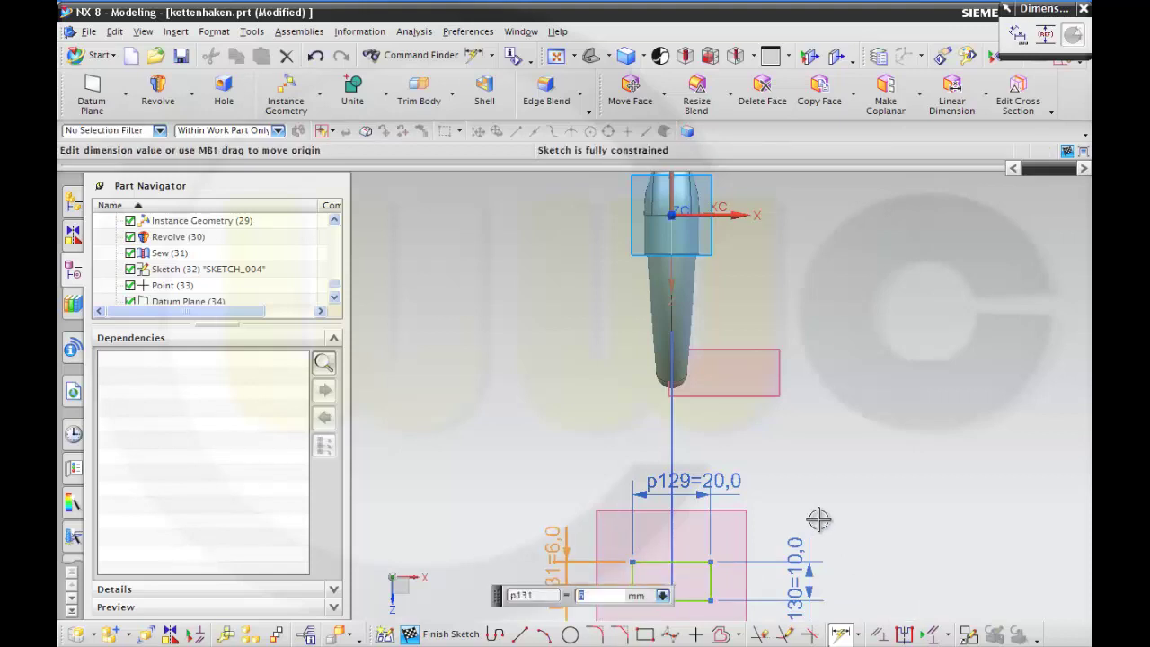
pyautogui.press('Return')
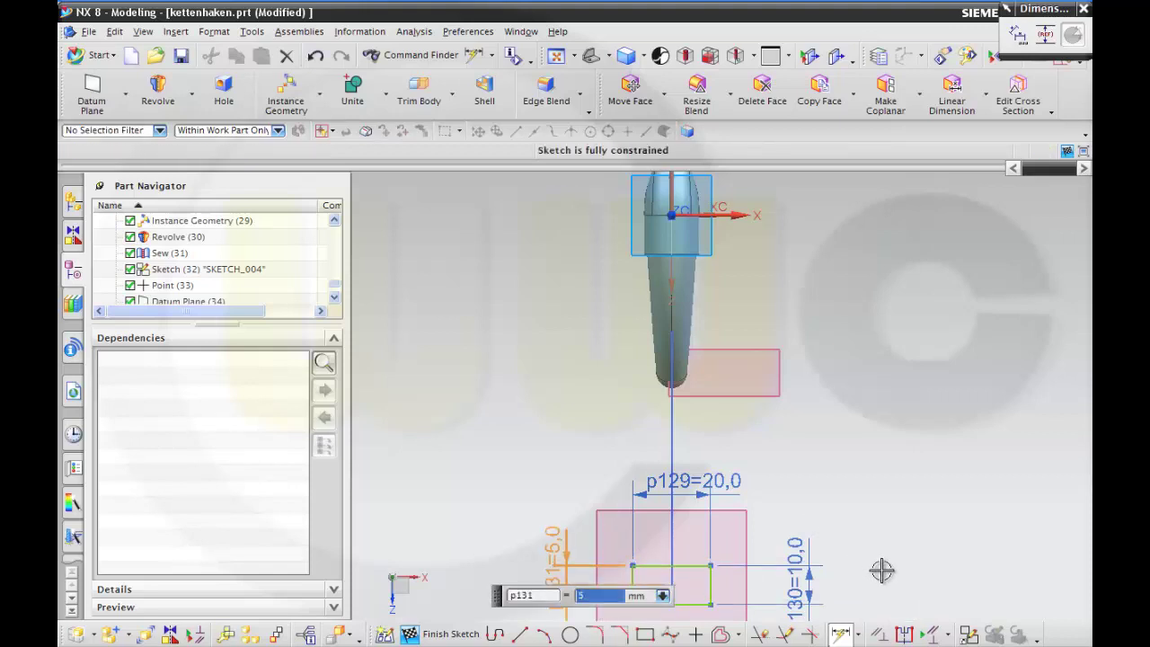
# - Fillet the rectangle's two lower corners with a 5 mm radius
pyautogui.moveTo(875, 571)
pyautogui.keyDown('shift'); pyautogui.mouseDown(button='middle')
pyautogui.moveTo(886, 540)
pyautogui.moveTo(878, 426)
pyautogui.mouseUp(button='middle'); pyautogui.keyUp('shift')
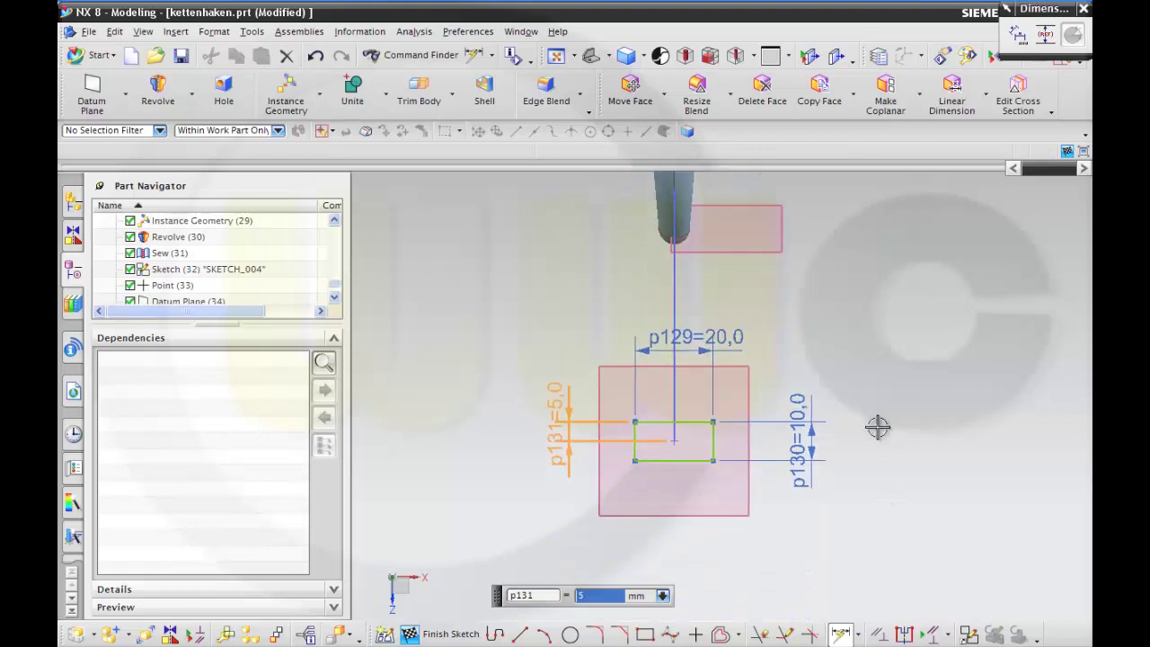
pyautogui.click(595, 634)
pyautogui.scroll(4, 662, 531)
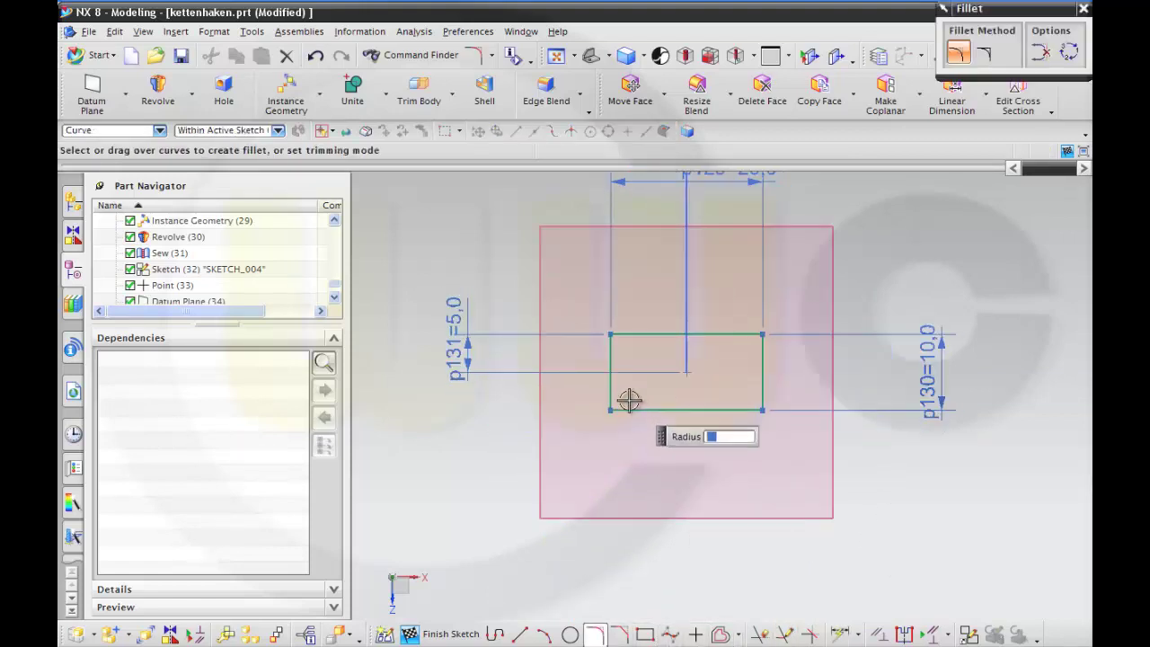
pyautogui.click(626, 405)
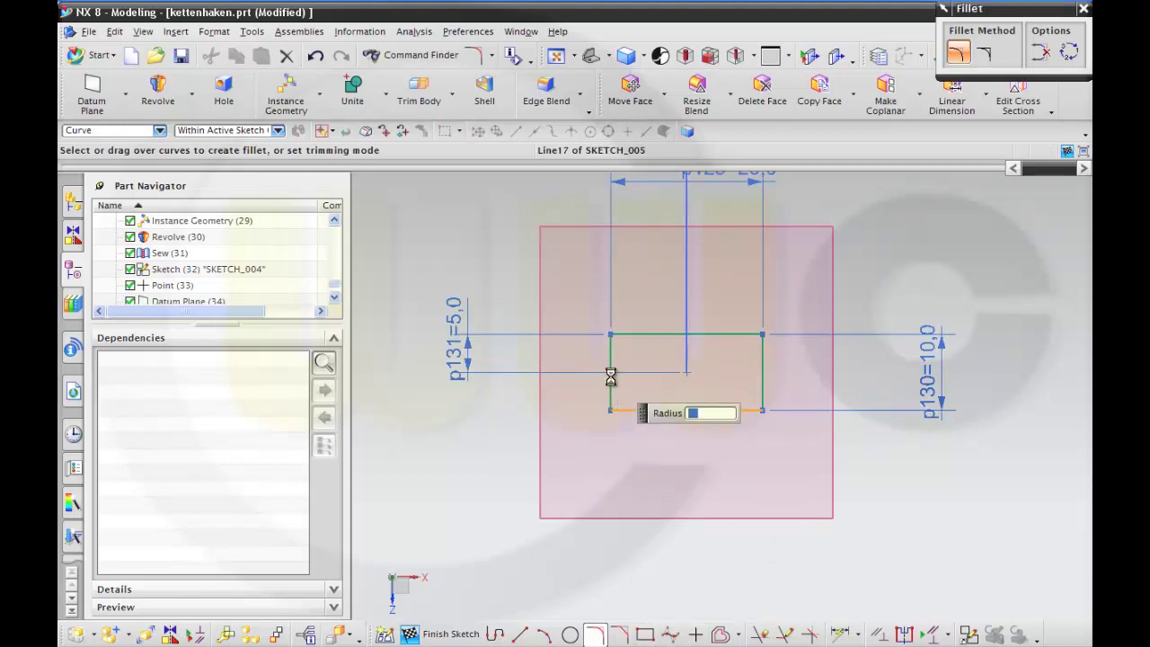
pyautogui.click(611, 376)
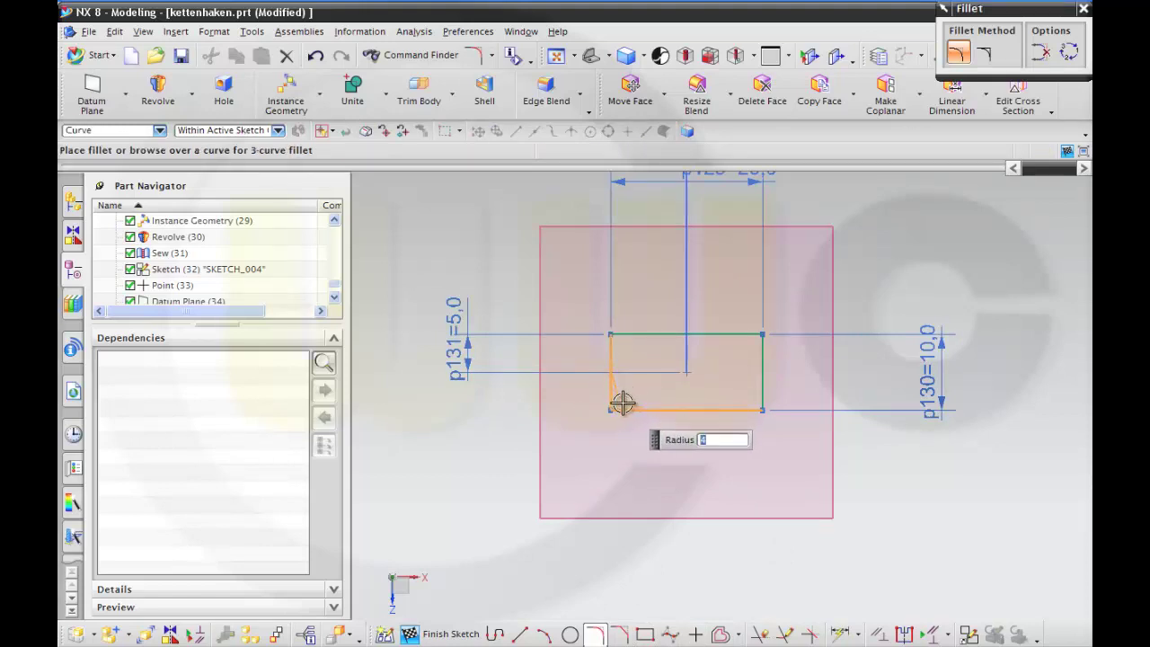
pyautogui.write('5')
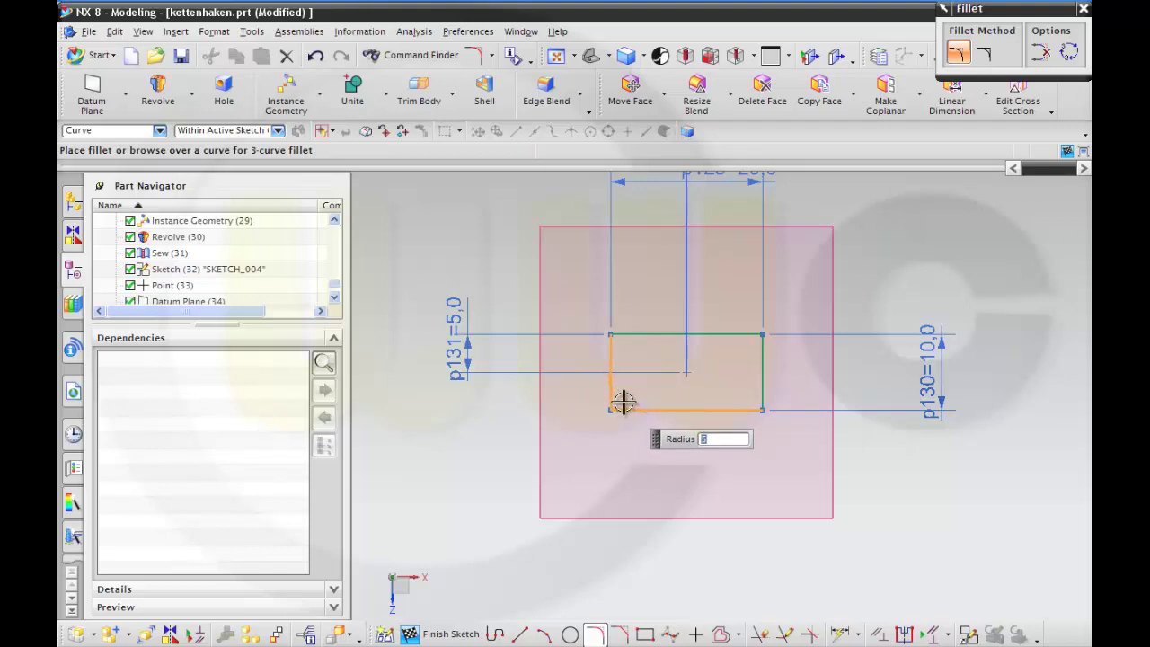
pyautogui.click(623, 402)
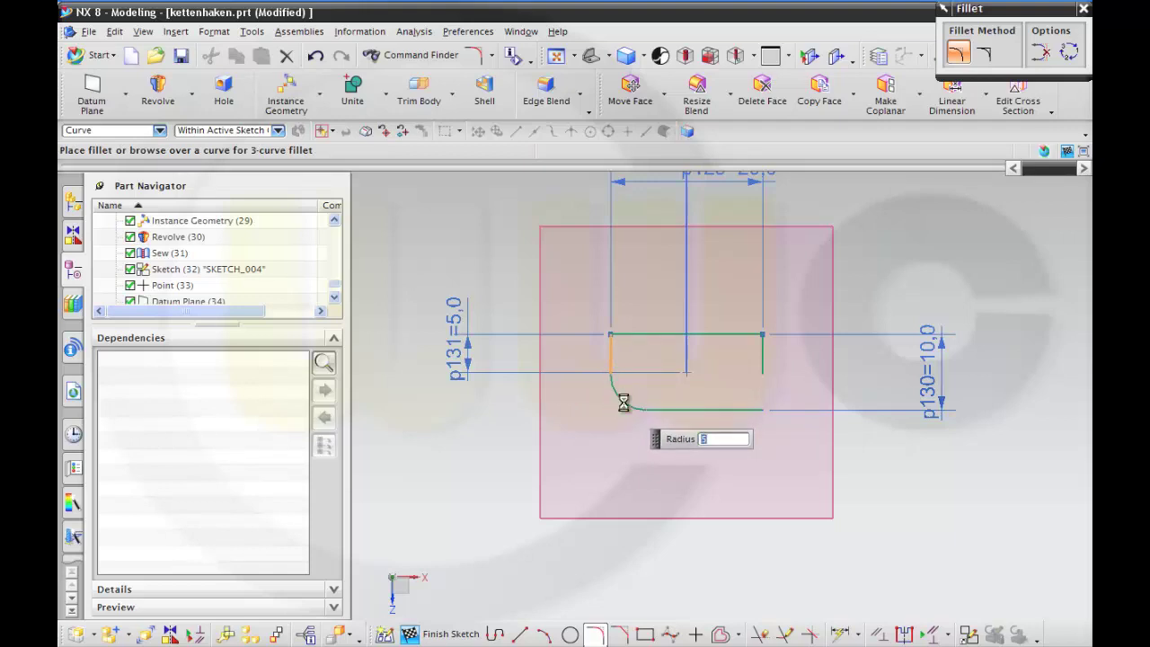
pyautogui.click(742, 410)
pyautogui.click(760, 378)
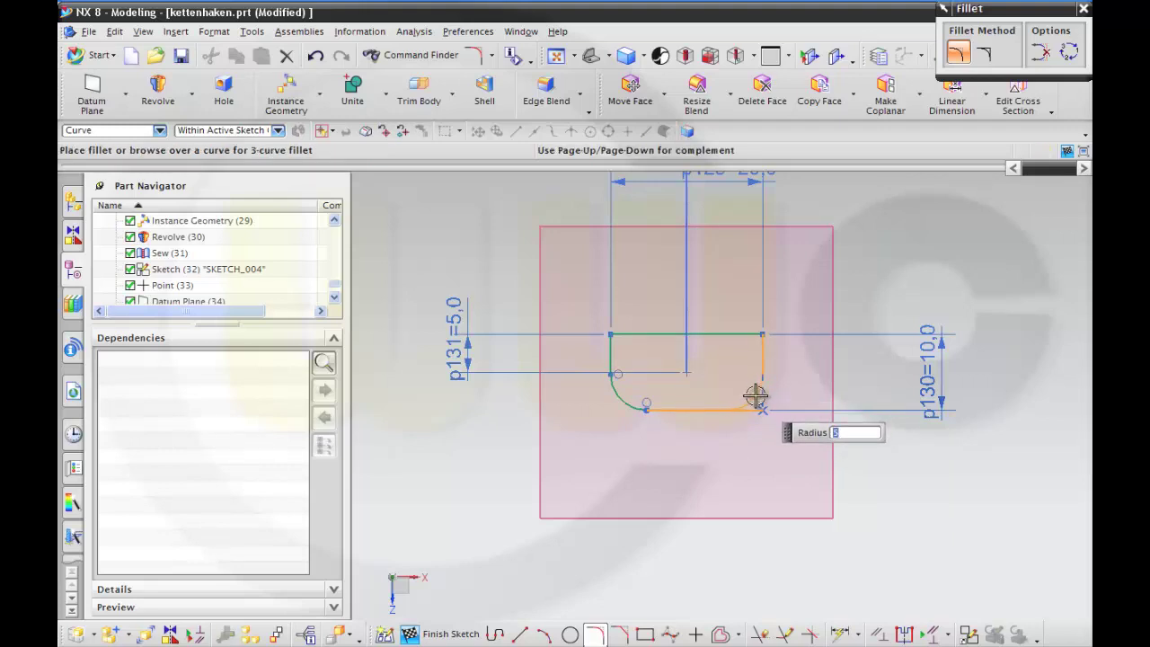
pyautogui.click(755, 396)
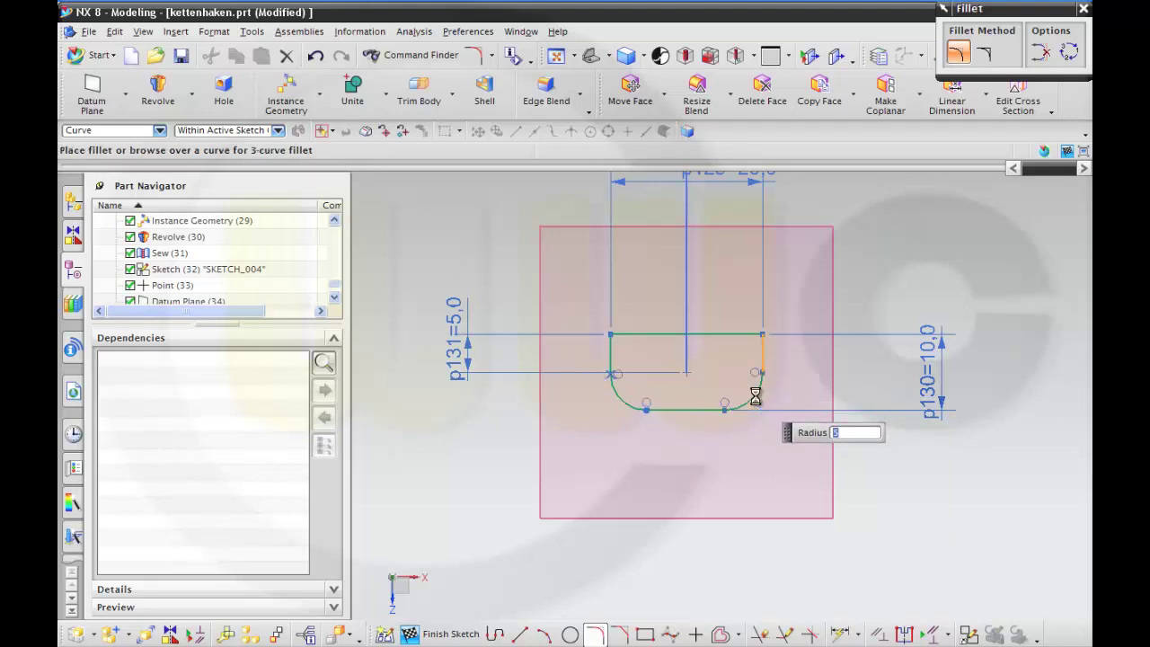
# - Fillet the rectangle's two upper corners with a 5 mm radius to round both ends of the profile
pyautogui.click(614, 353)
pyautogui.click(629, 335)
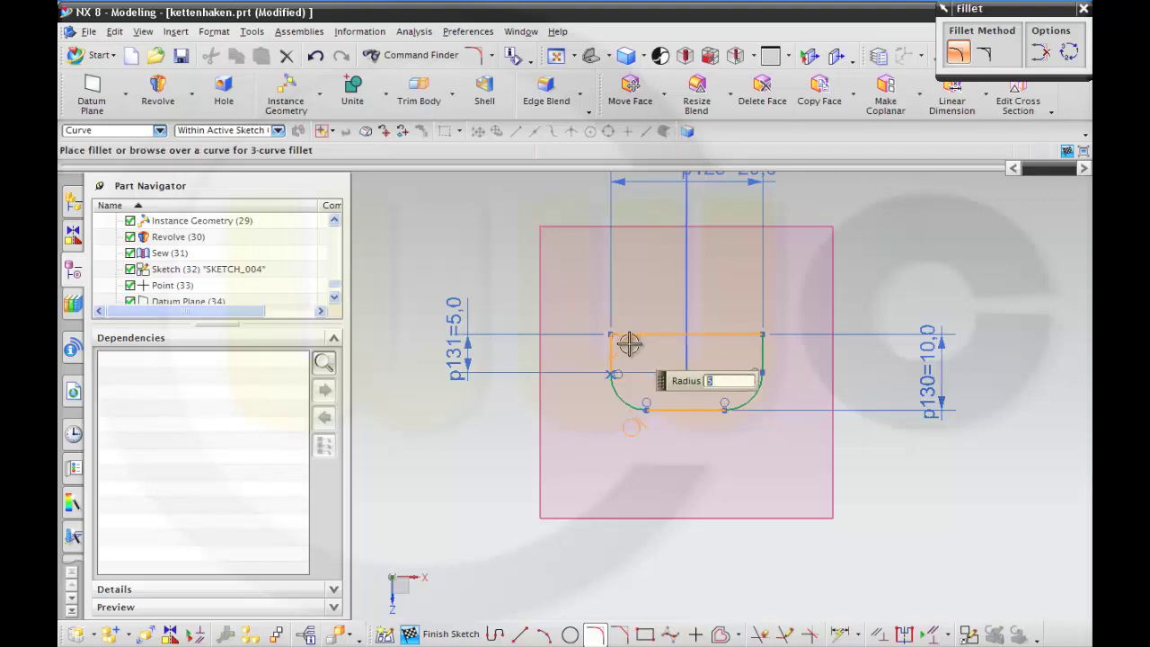
pyautogui.click(633, 343)
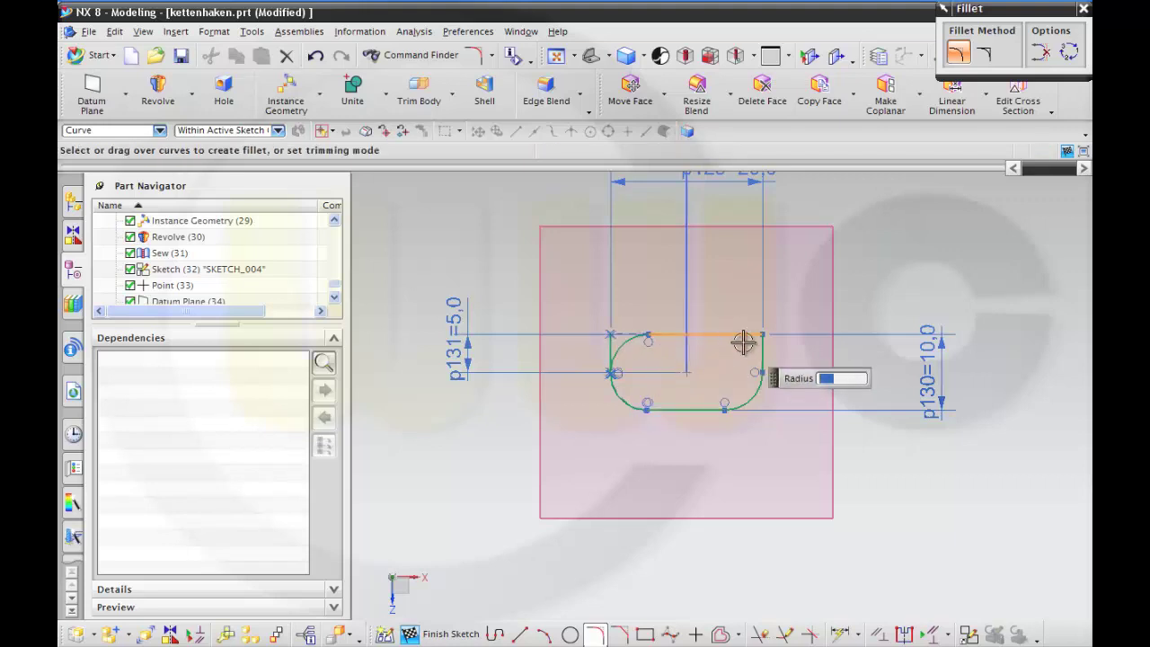
pyautogui.click(755, 347)
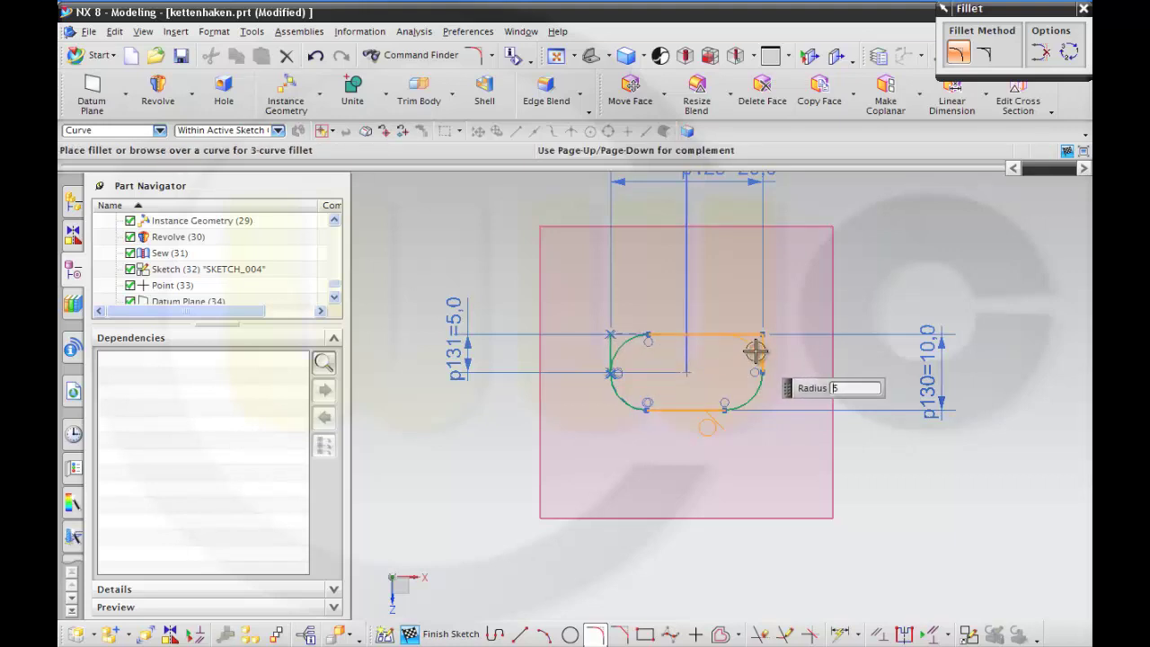
pyautogui.click(755, 351)
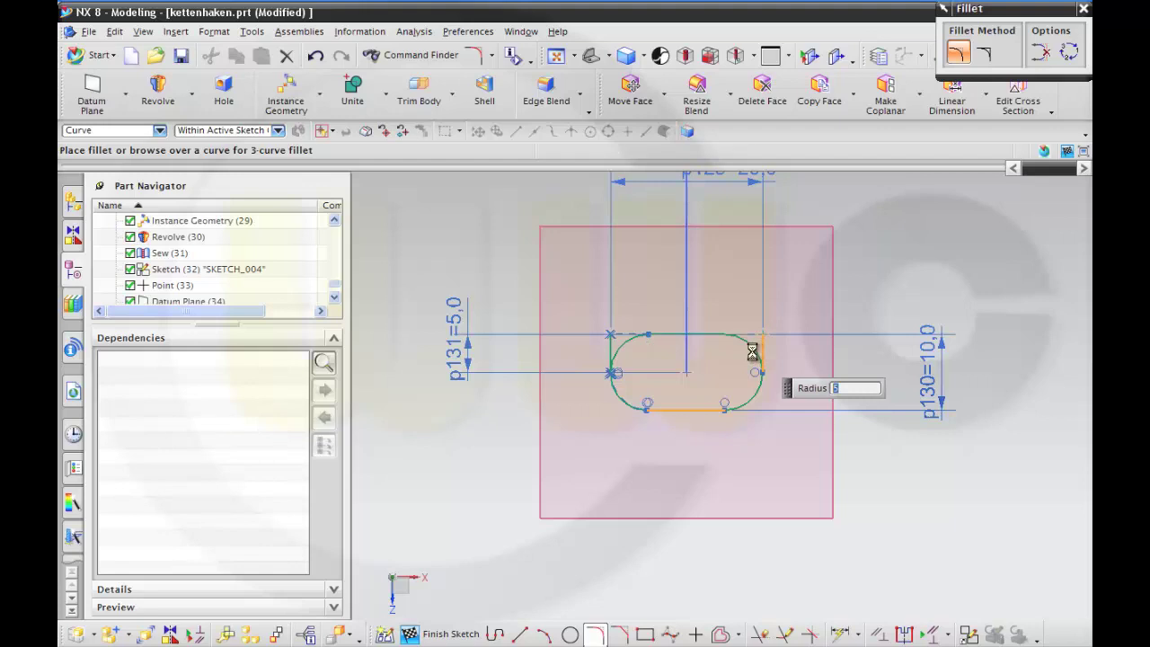
# - Trim away the leftover vertical line segments beside the profile's rounded ends using Quick Trim
pyautogui.click(766, 636)
pyautogui.click(762, 346)
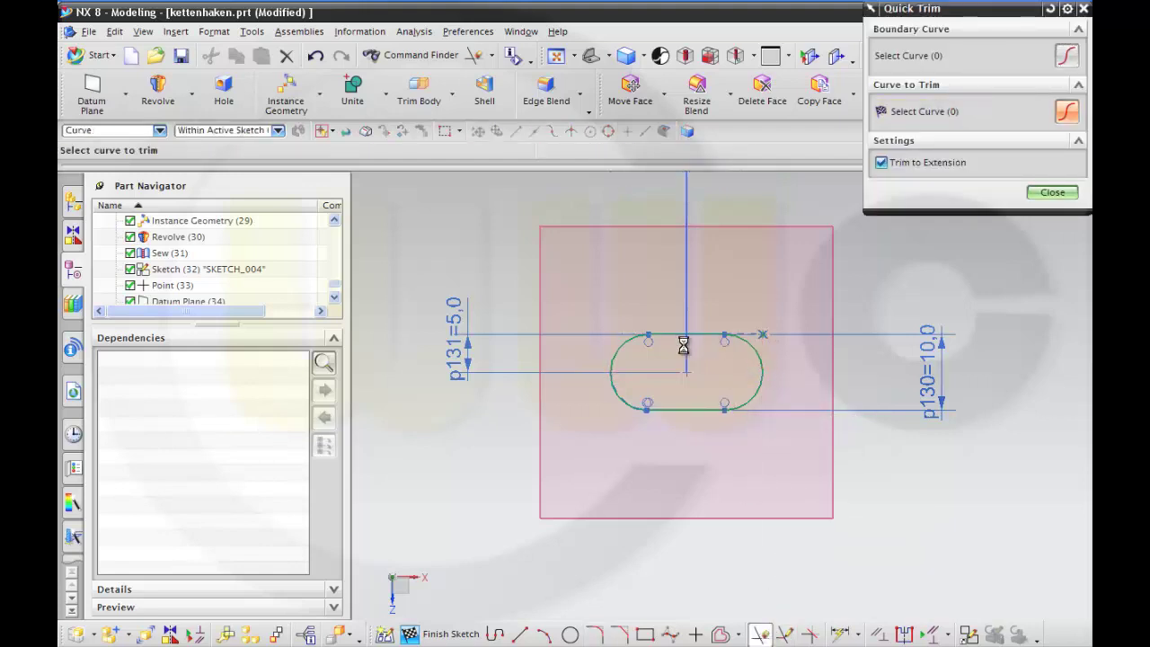
# - Complete the trimming of the slot-shaped profile and finish the sketch
pyautogui.click(611, 349)
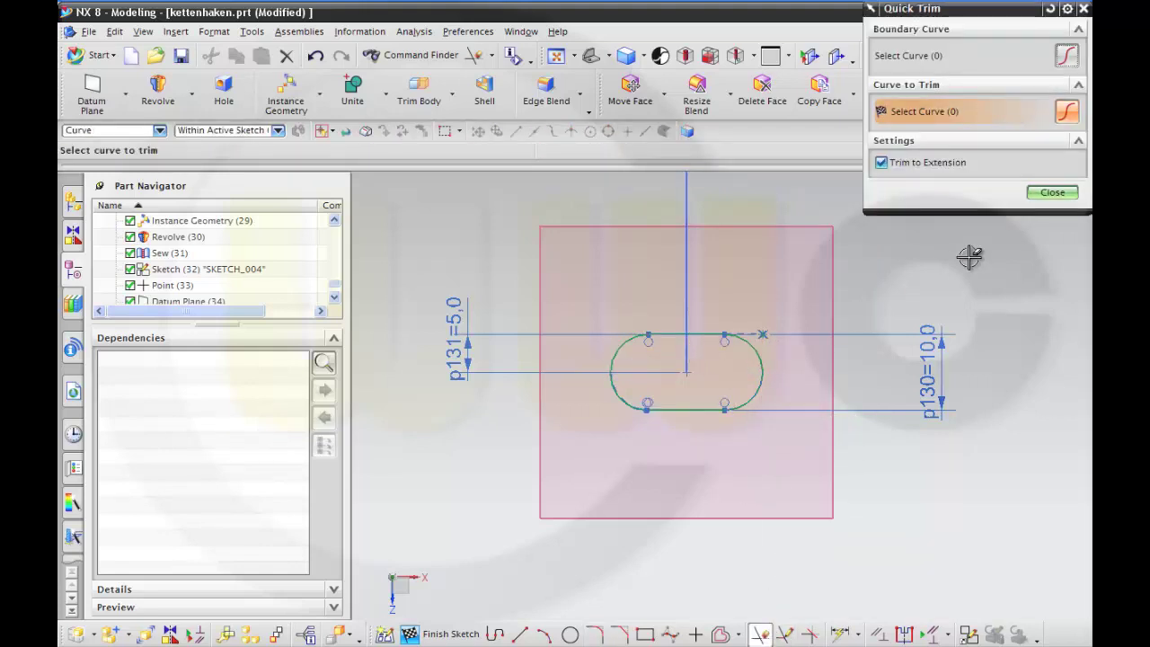
pyautogui.click(1051, 193)
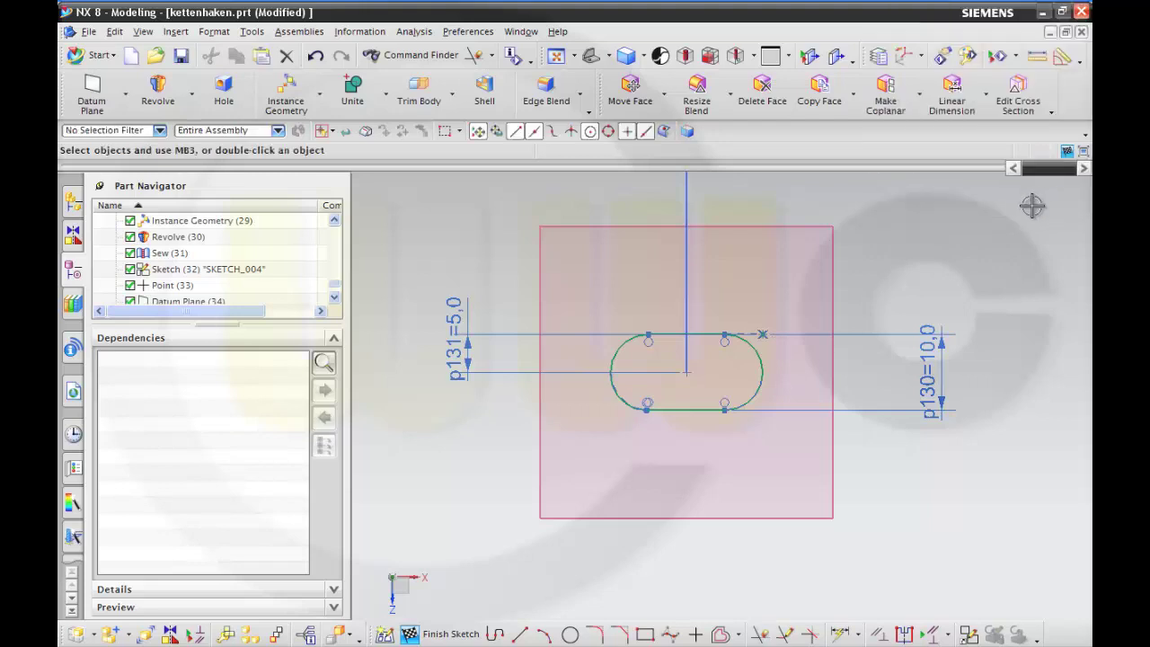
pyautogui.click(475, 634)
# - Start a Swept feature with the slot-shaped profile SKETCH_005 as its section
pyautogui.moveTo(635, 579); pyautogui.dragTo(629, 548, button='middle')
pyautogui.rightClick(505, 528)
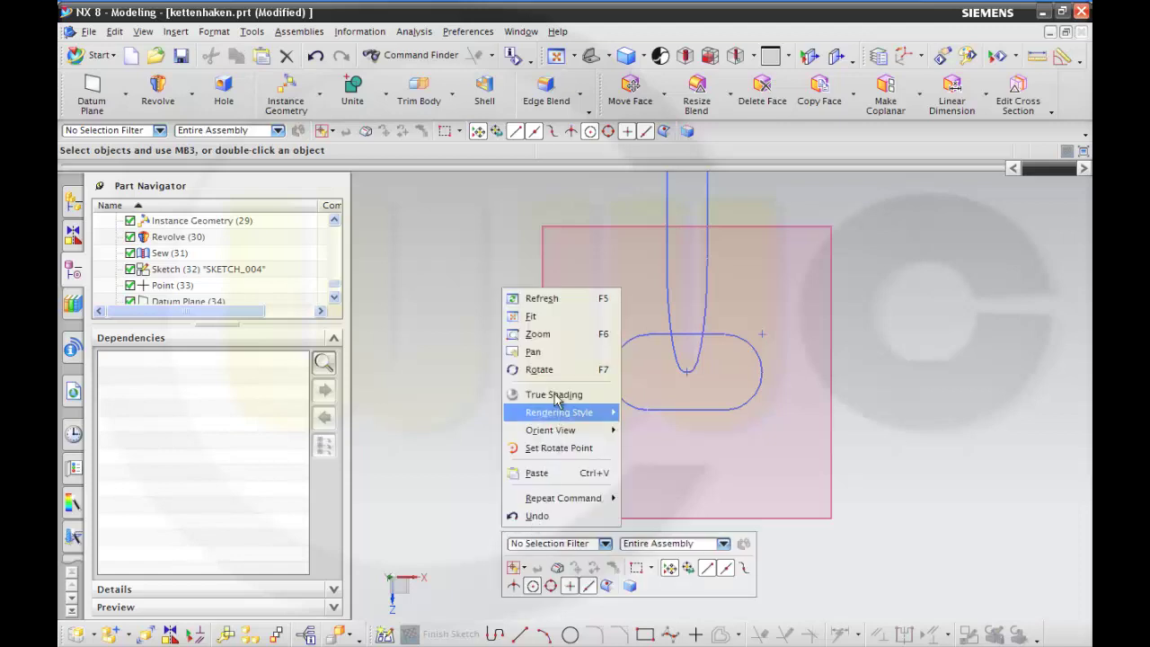
pyautogui.click(536, 317)
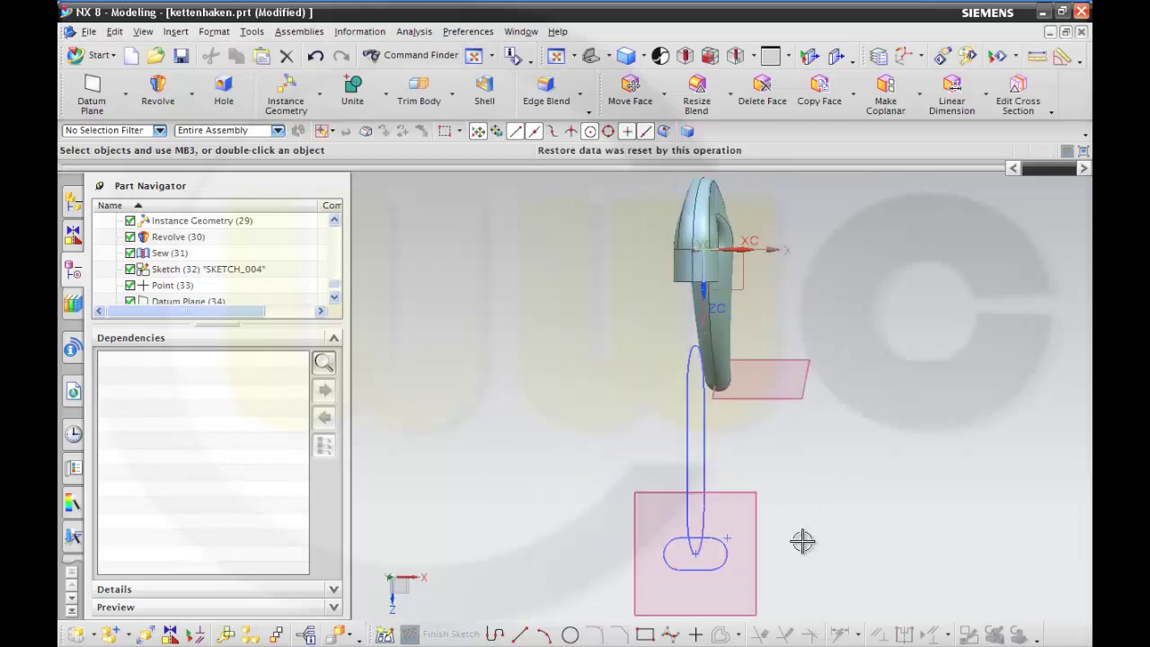
pyautogui.moveTo(803, 539); pyautogui.dragTo(596, 452, button='middle')
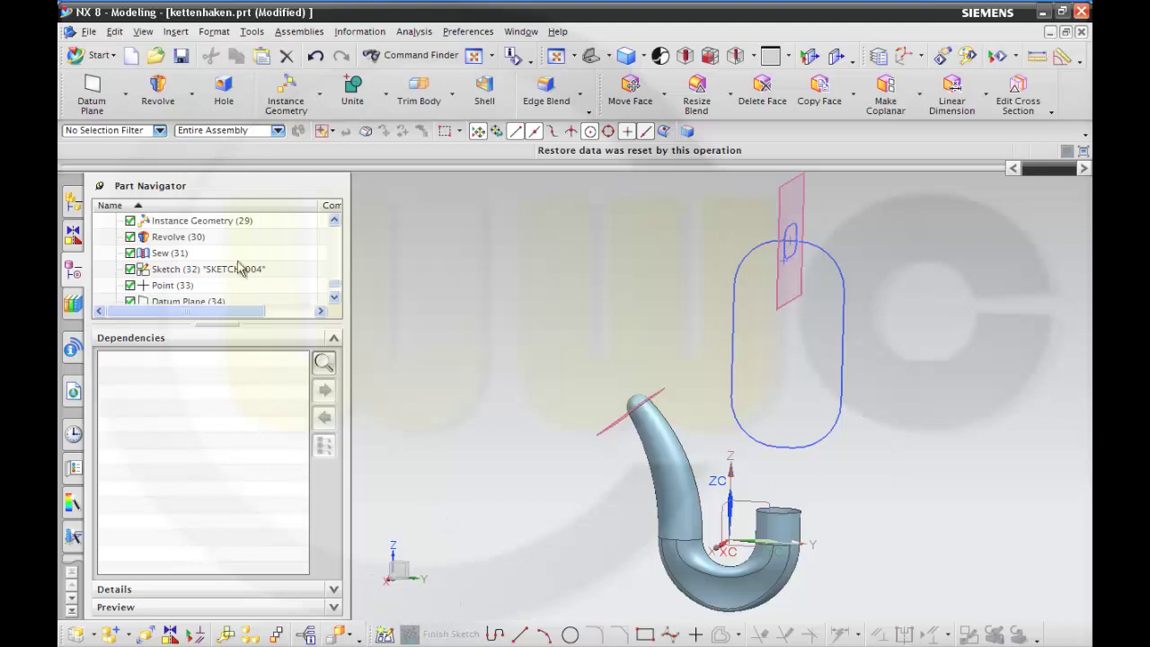
pyautogui.click(175, 32)
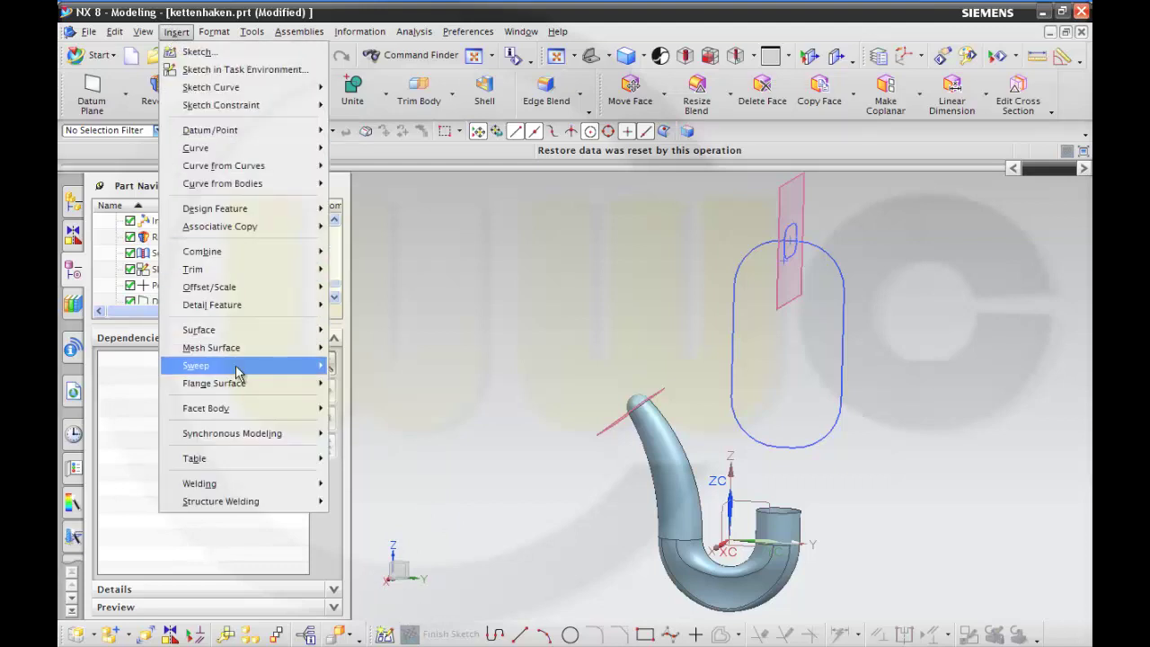
pyautogui.click(356, 387)
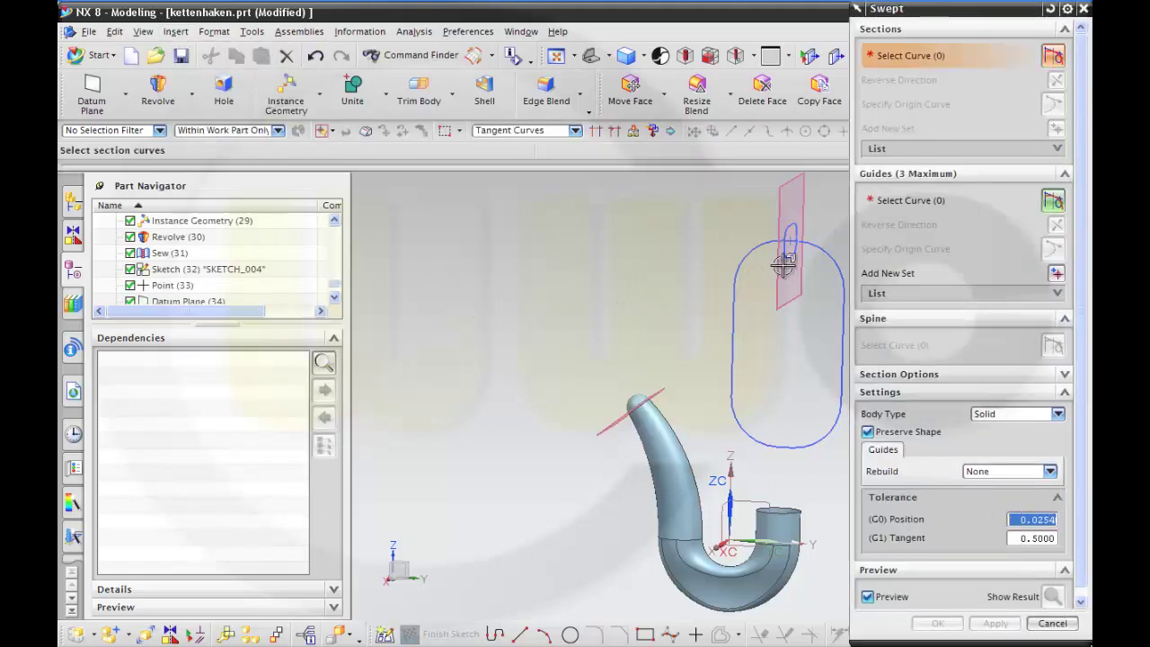
pyautogui.click(333, 293)
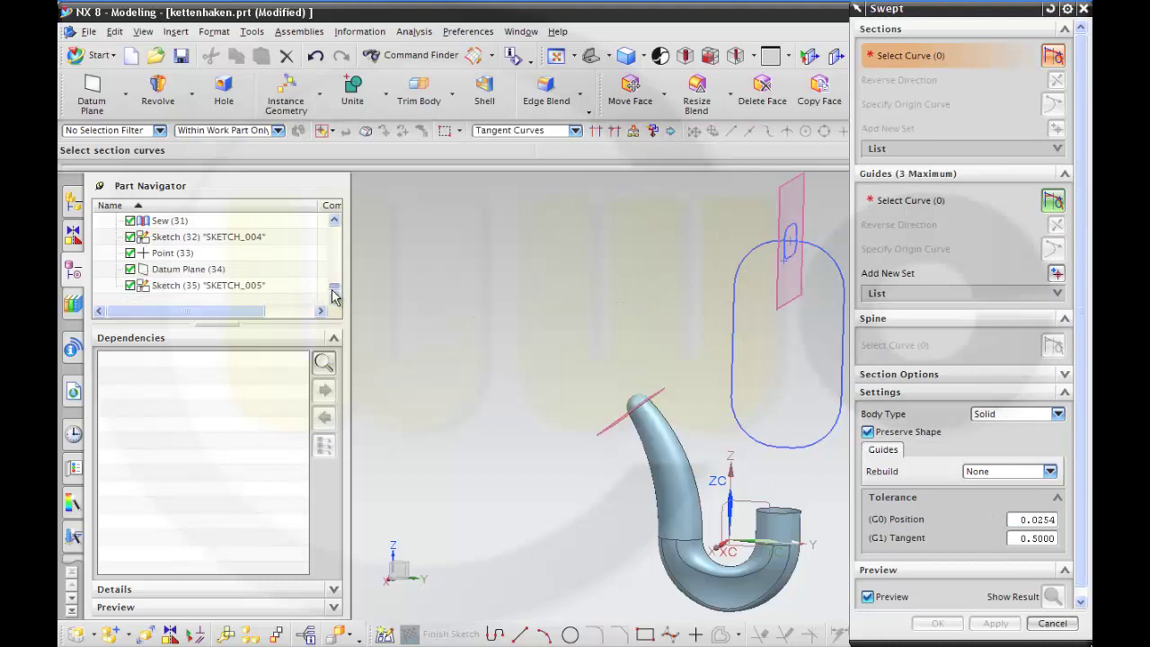
pyautogui.click(248, 287)
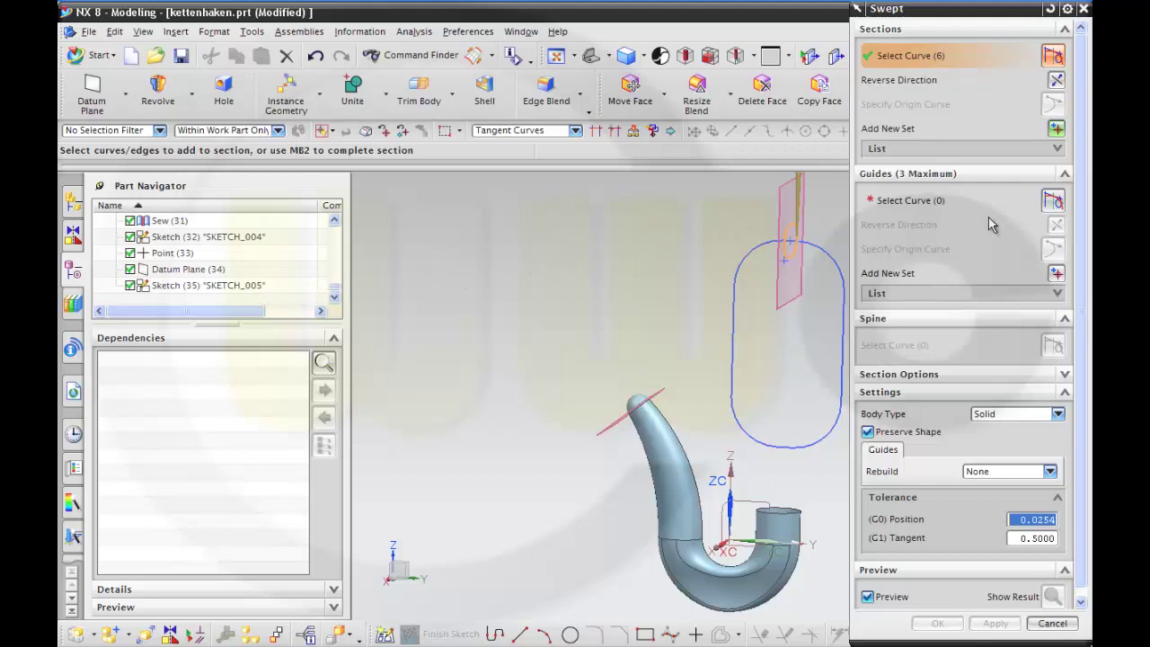
# - Use the oblong loop SKETCH_004 as the sweep guide and create the link as a Sheet body
pyautogui.click(939, 199)
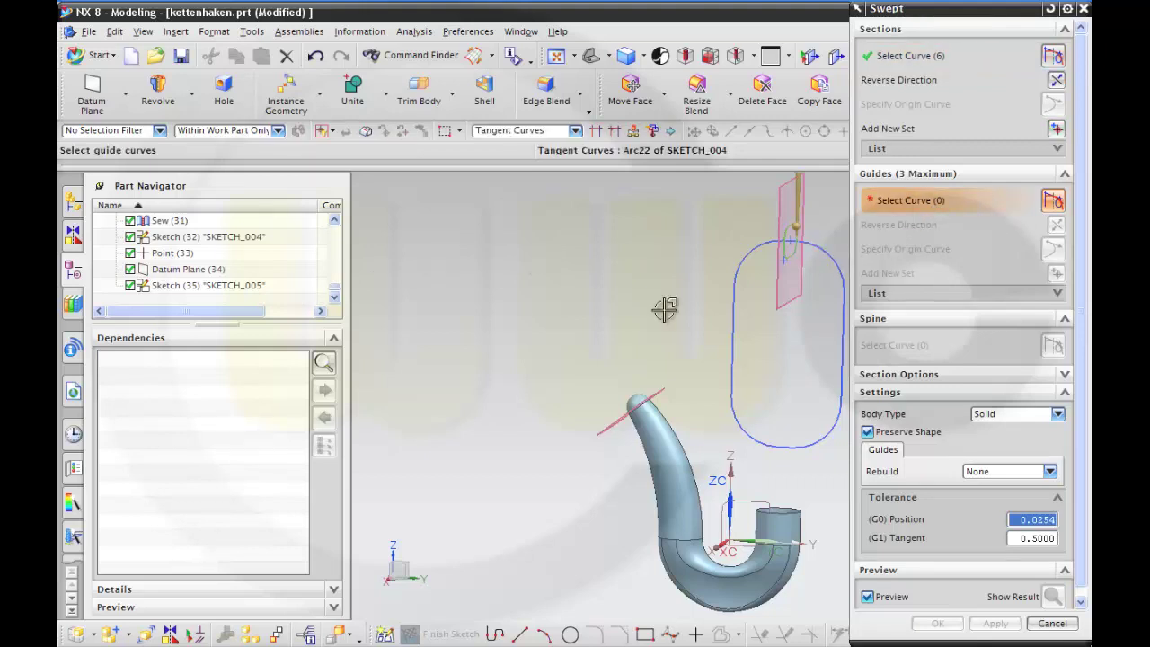
pyautogui.click(201, 239)
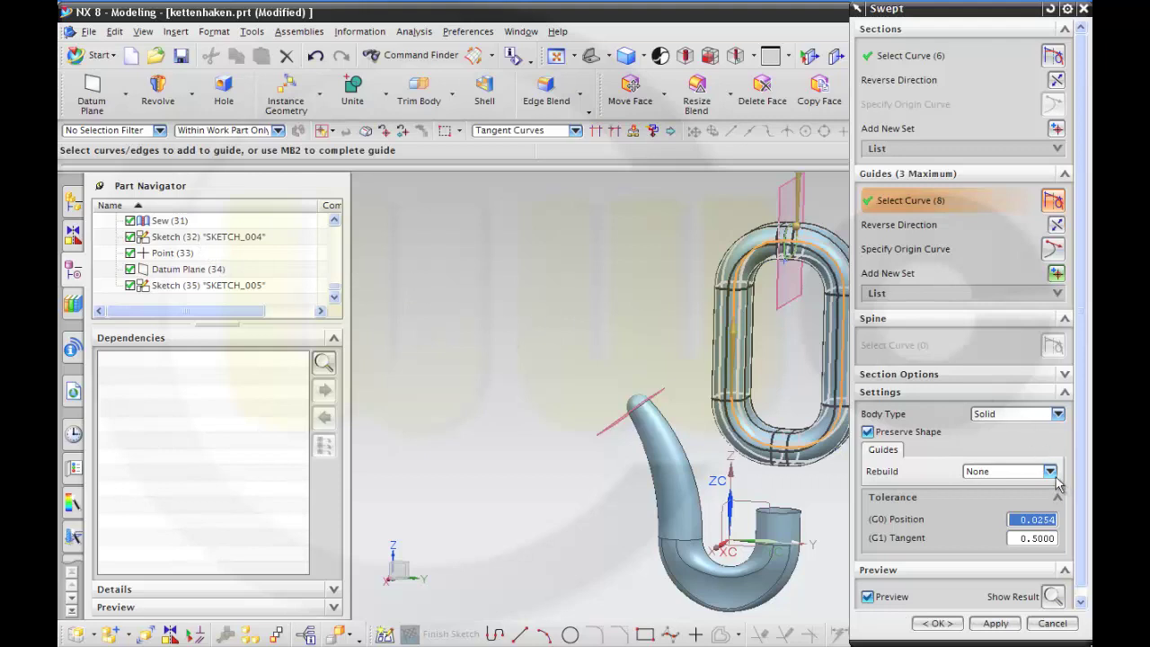
pyautogui.click(1059, 413)
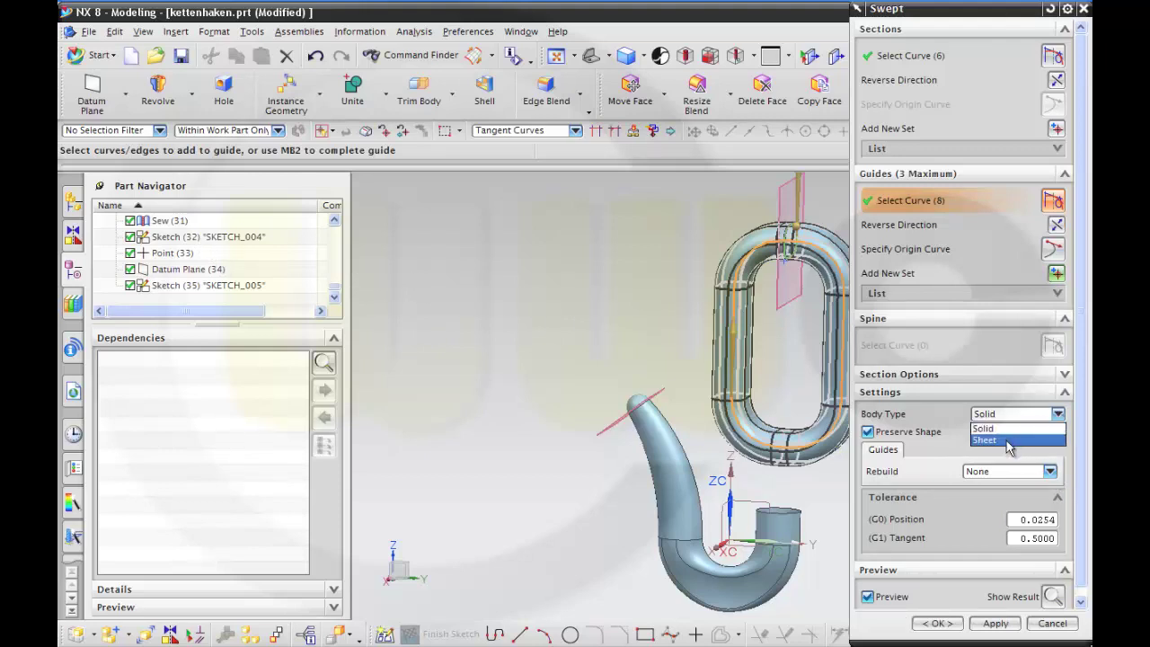
pyautogui.click(1008, 440)
pyautogui.click(940, 624)
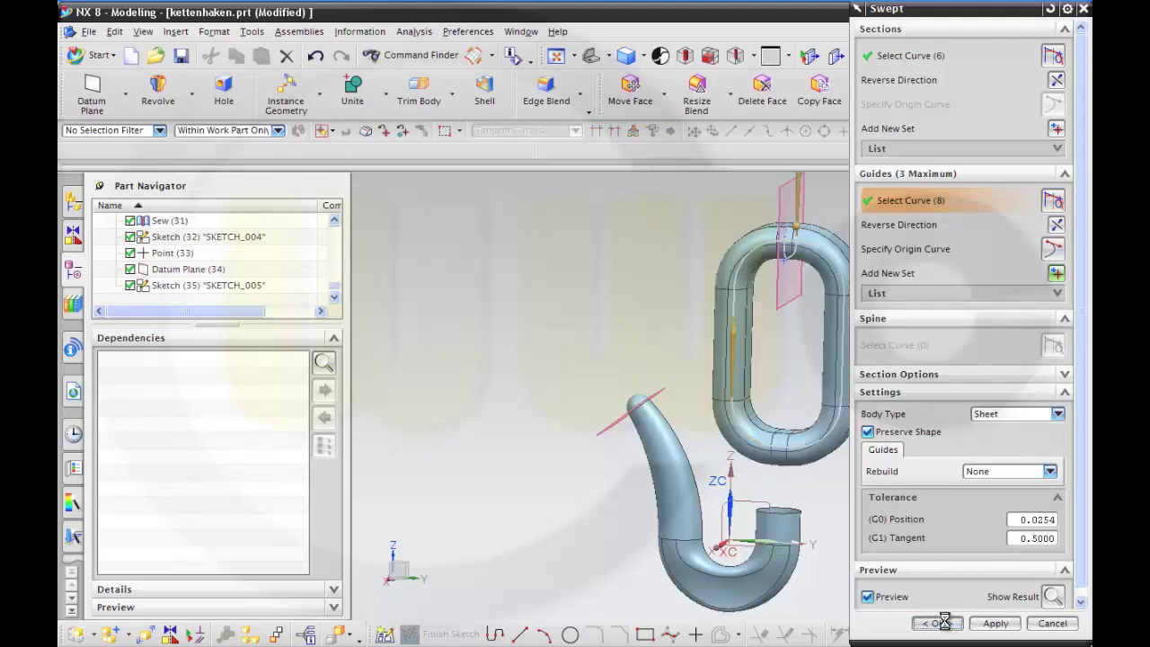
# - Hide the section sketch SKETCH_005 and the guide sketch SKETCH_004
pyautogui.moveTo(896, 532); pyautogui.dragTo(755, 490, button='middle')
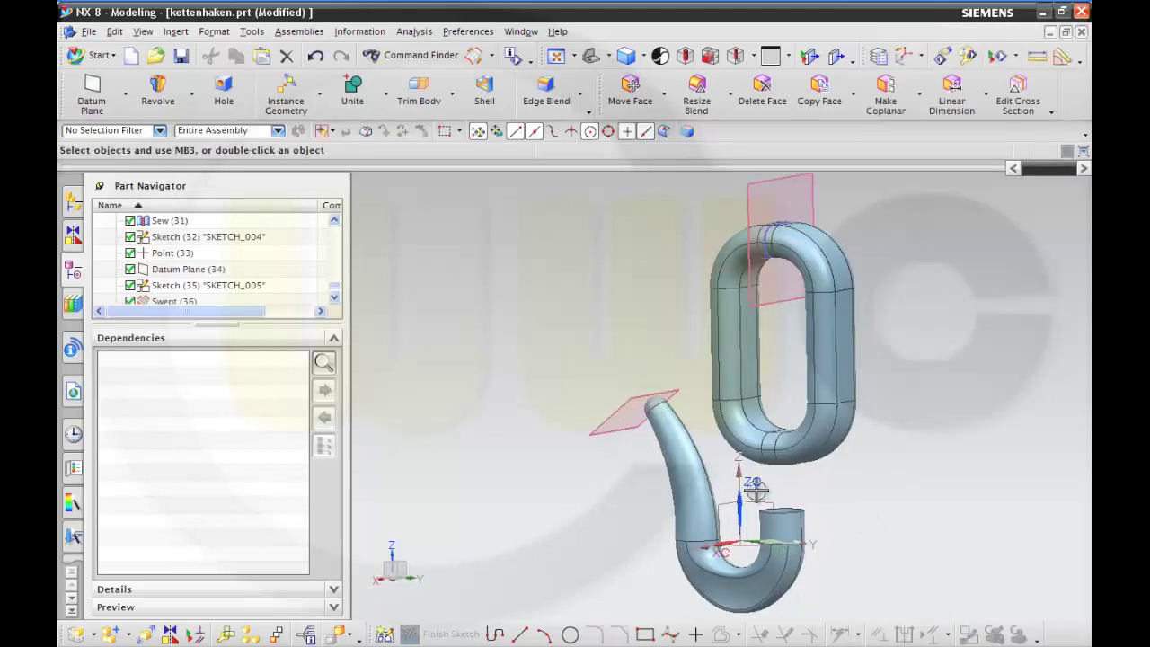
pyautogui.scroll(-1, 229, 303)
pyautogui.rightClick(223, 271)
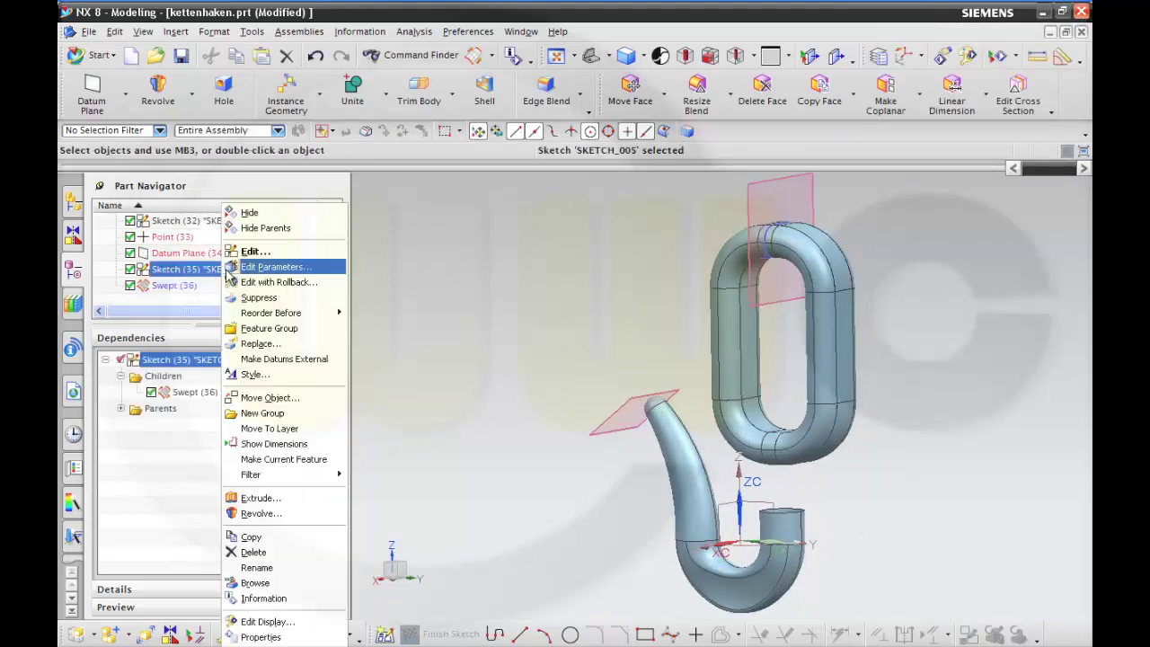
pyautogui.click(253, 216)
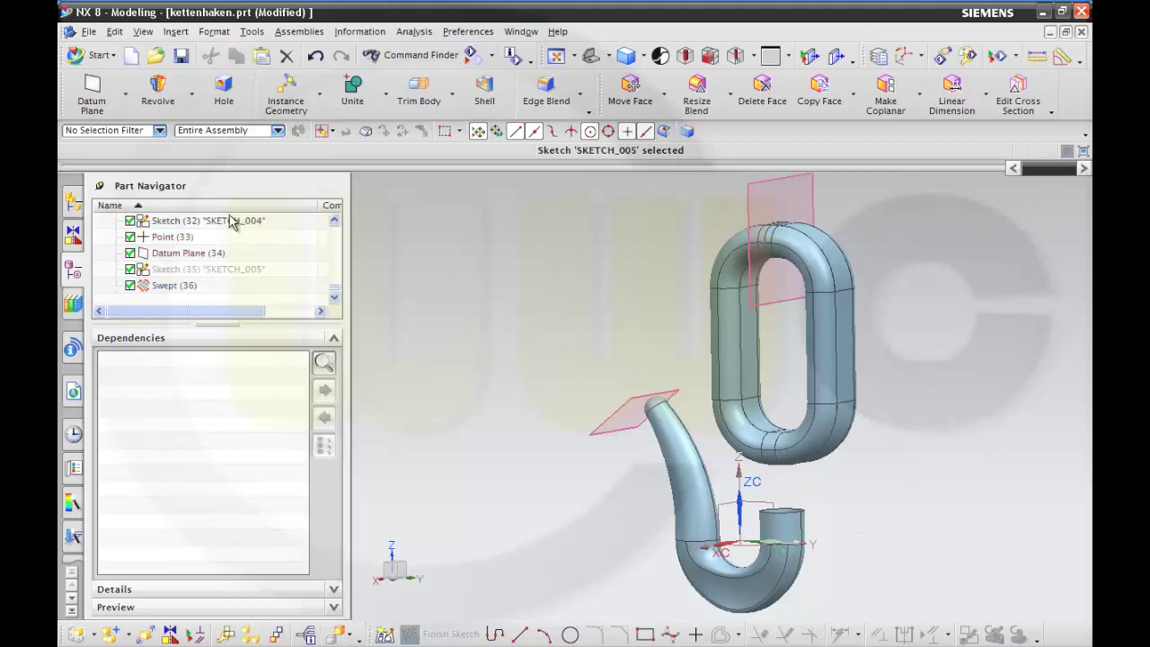
pyautogui.rightClick(230, 225)
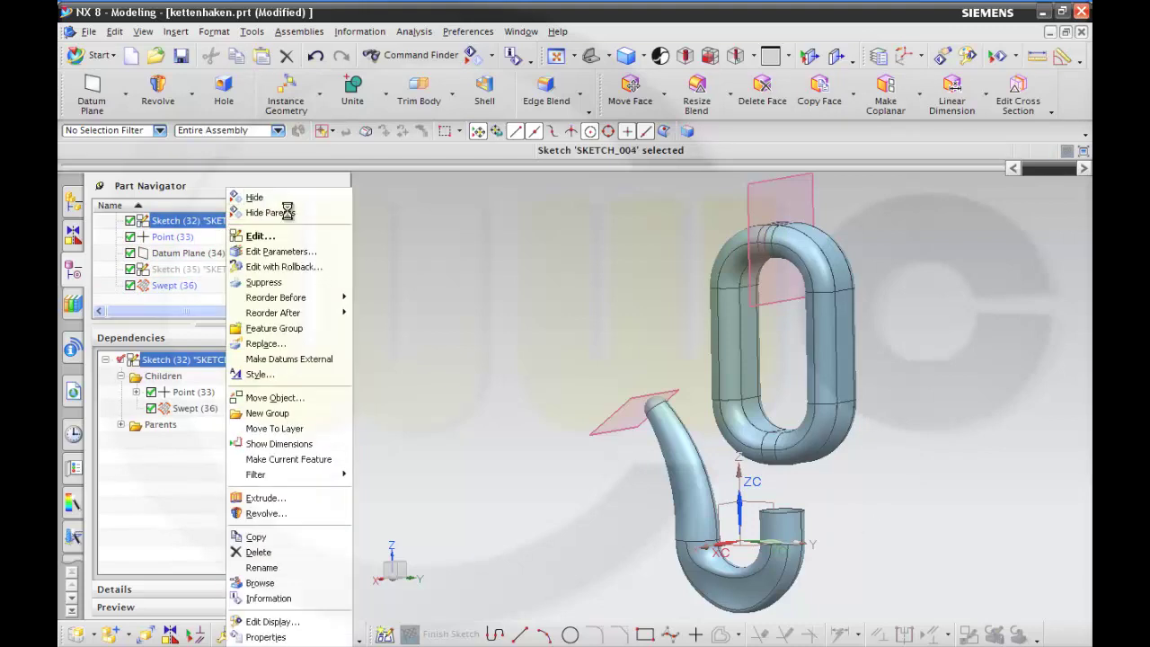
pyautogui.click(256, 212)
# - Extrude the open circular edge of the hook's short shank from 0 to 20 mm along ZC as a Sheet body
pyautogui.moveTo(585, 301); pyautogui.dragTo(717, 471, button='middle')
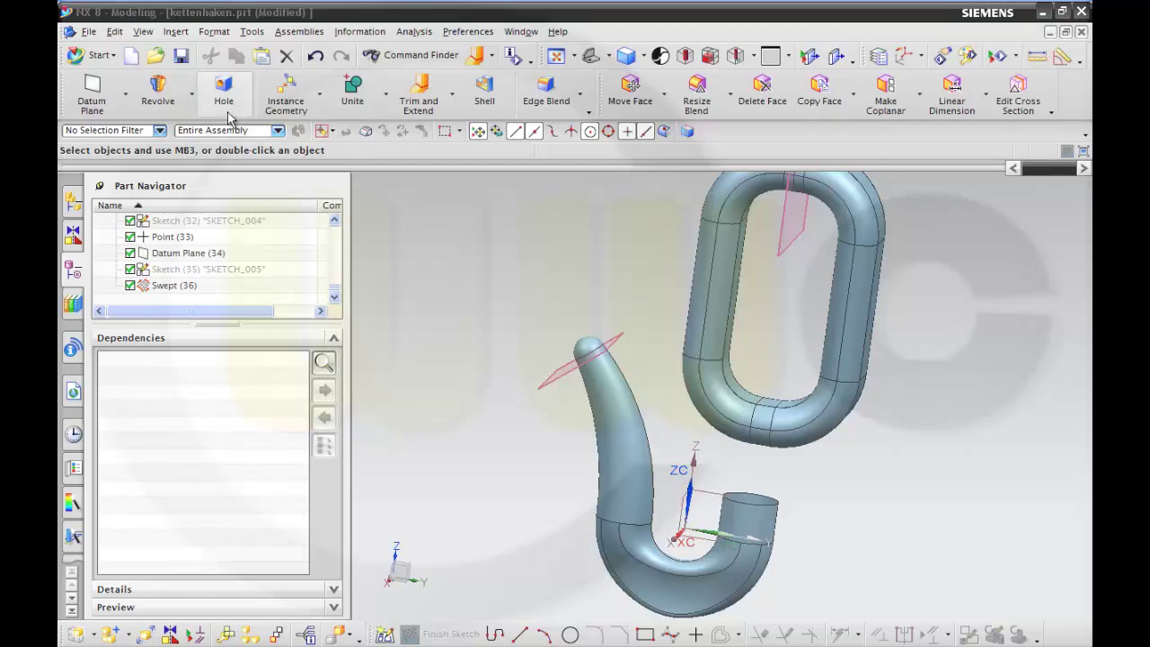
pyautogui.click(191, 93)
pyautogui.click(176, 130)
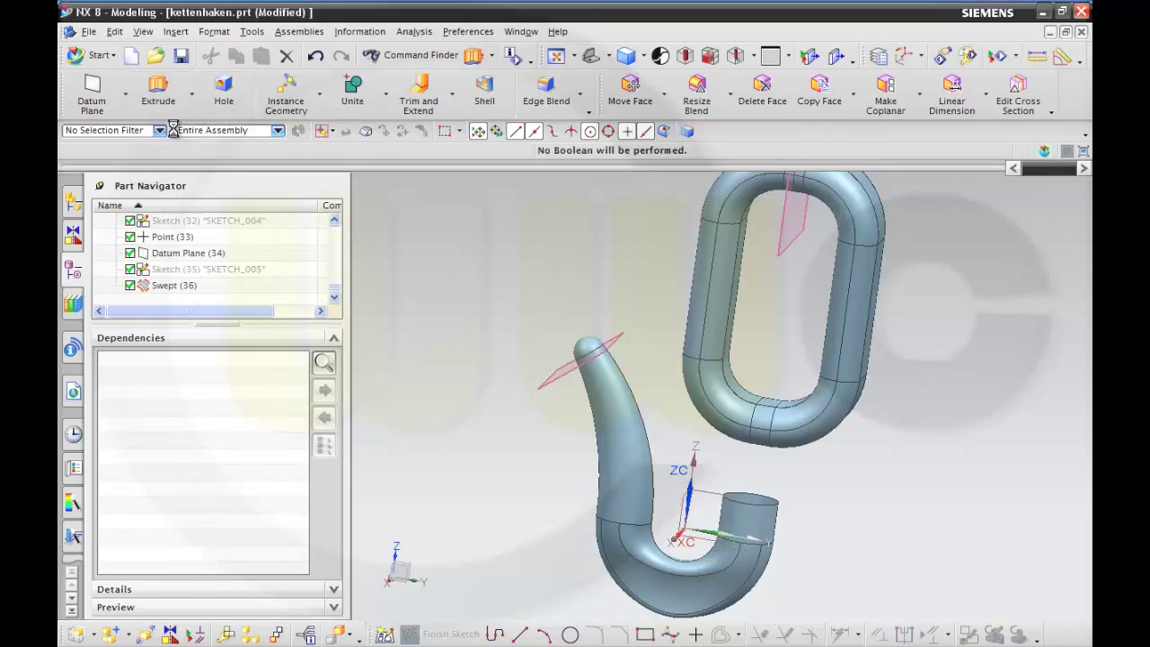
pyautogui.click(771, 493)
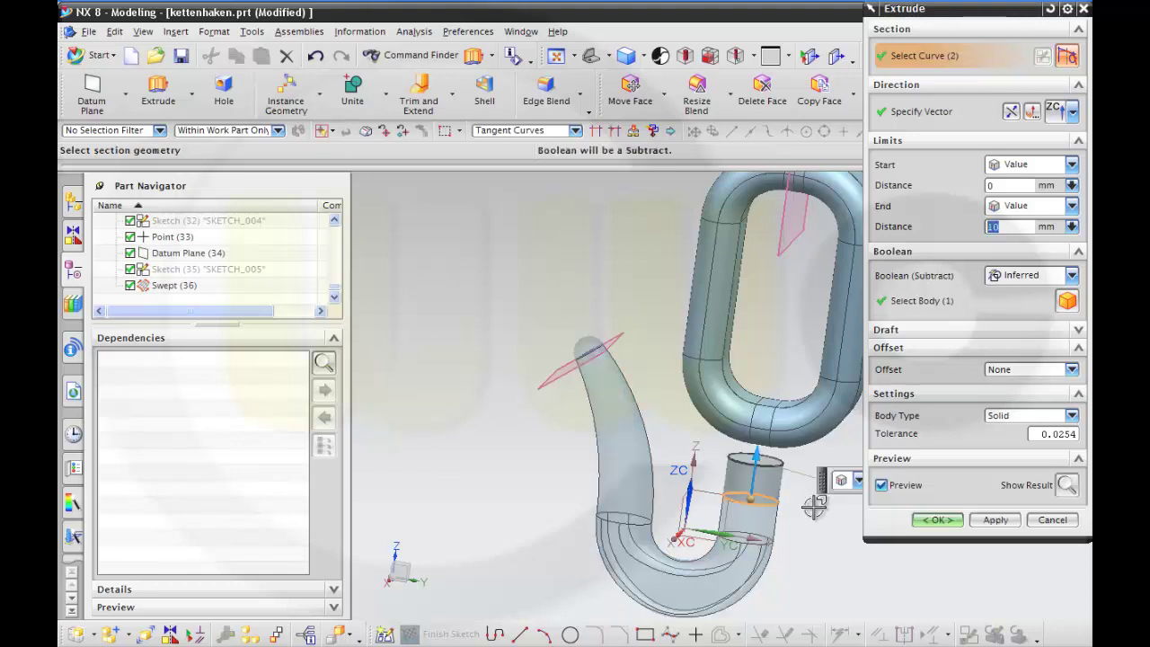
pyautogui.click(1072, 416)
pyautogui.click(1037, 438)
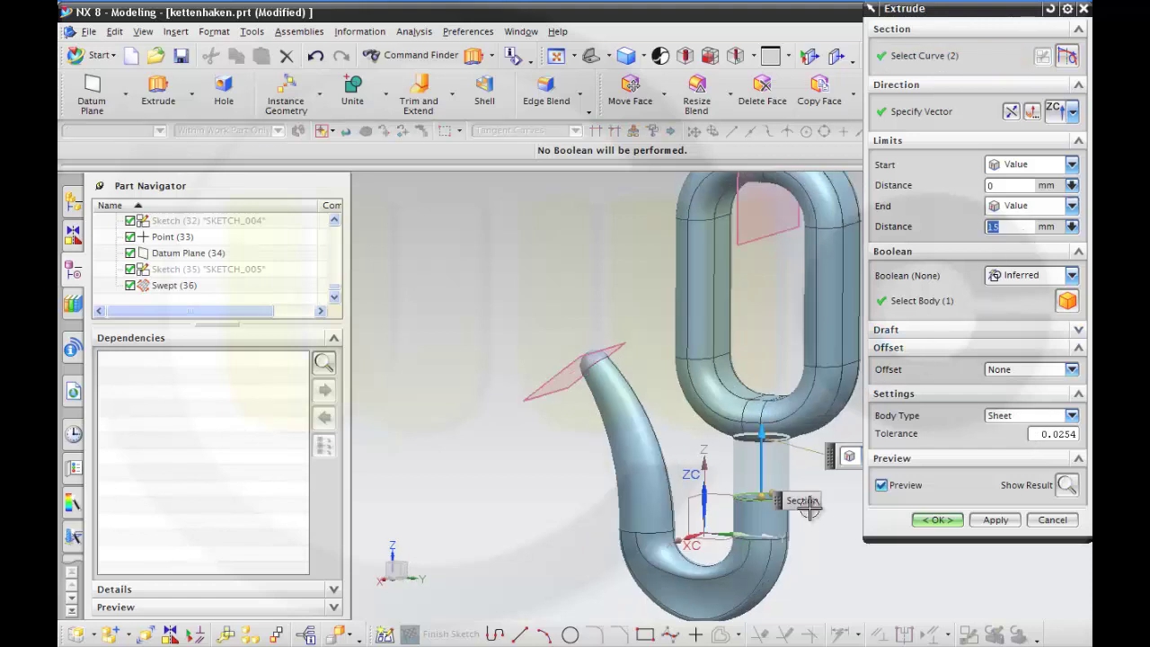
pyautogui.moveTo(852, 527); pyautogui.dragTo(871, 520, button='middle')
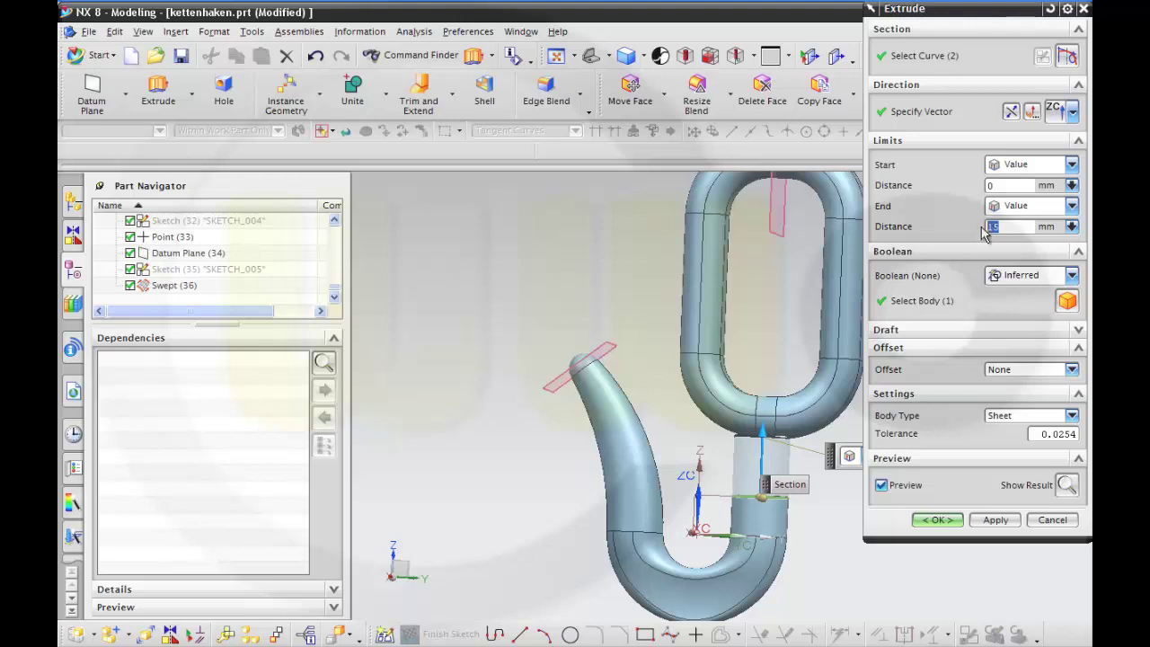
pyautogui.press('Tab')
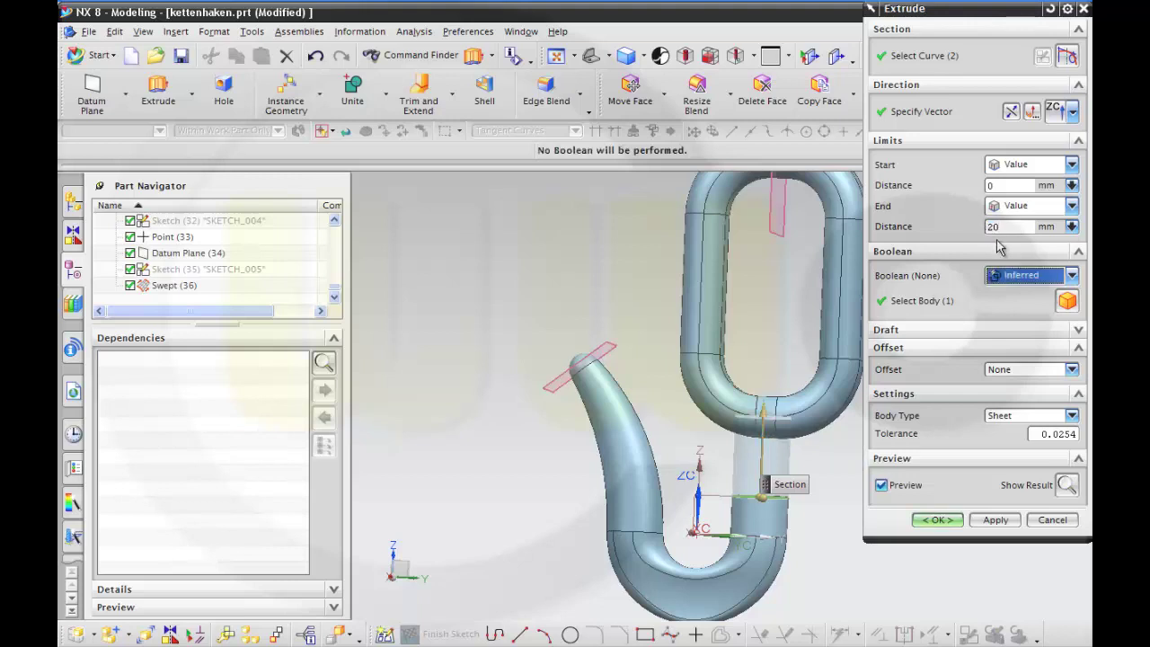
pyautogui.click(929, 524)
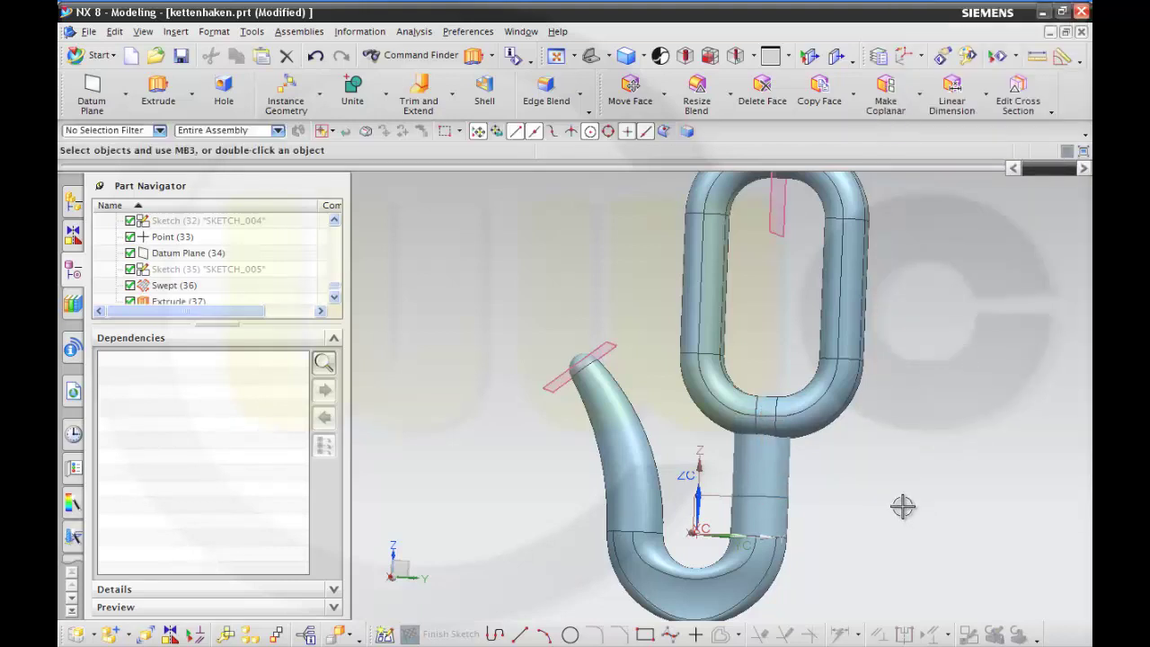
# - Trim the extruded shank sheet against the swept link using Trimmed Sheet, keeping the selected region
pyautogui.moveTo(904, 506); pyautogui.dragTo(909, 471, button='middle')
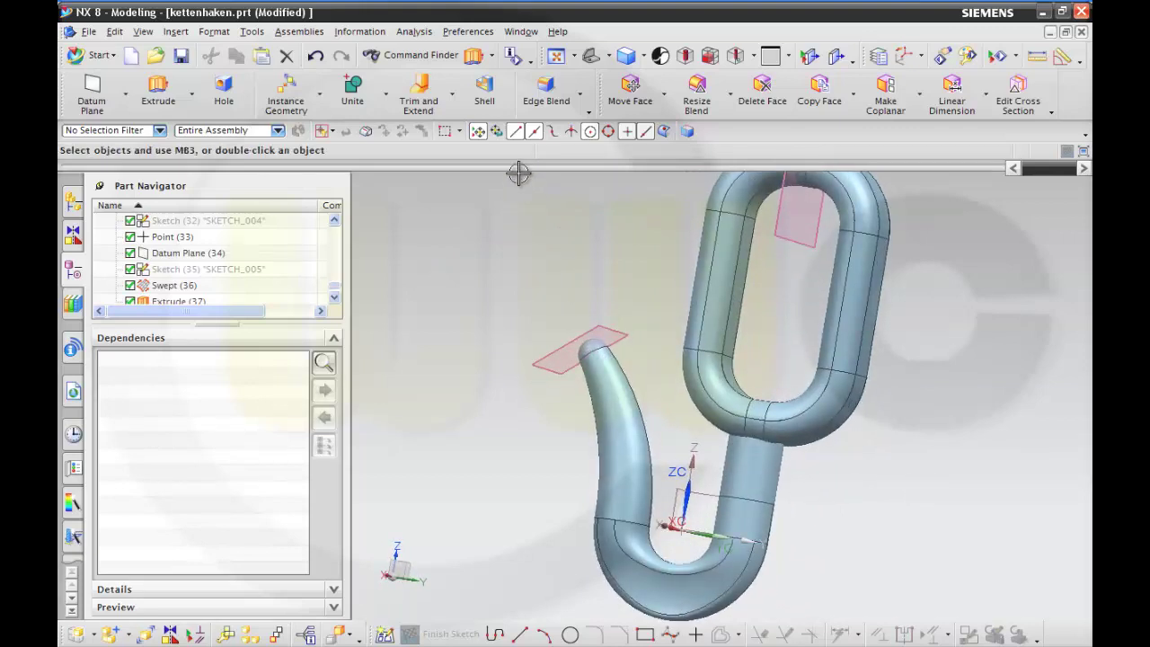
pyautogui.click(454, 101)
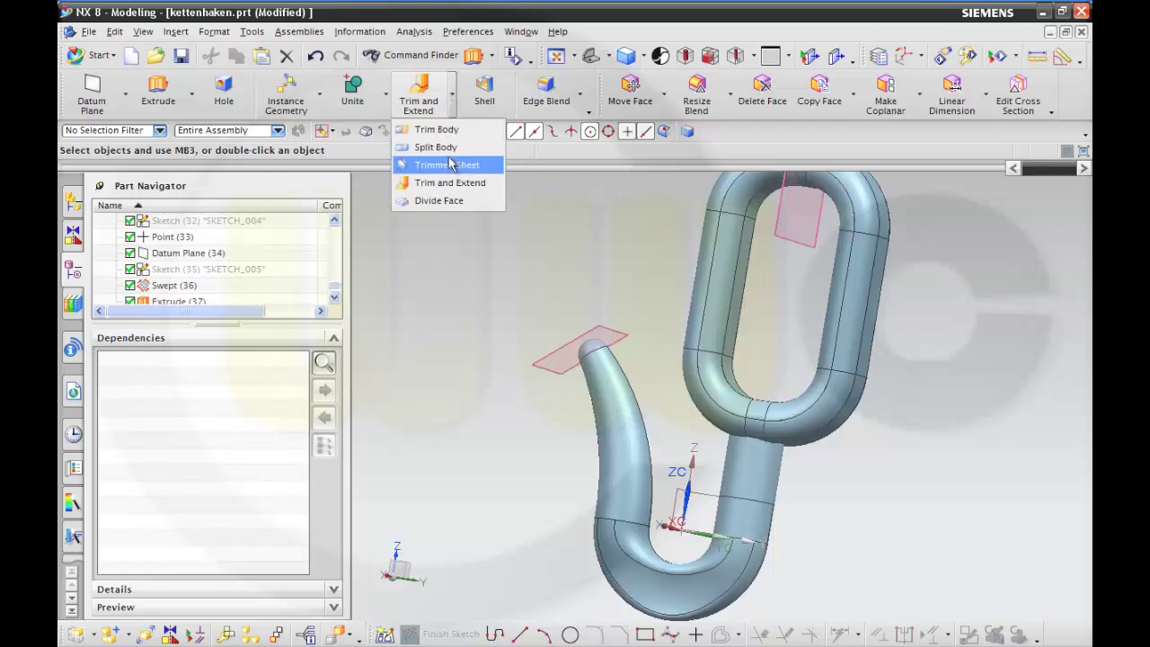
pyautogui.click(449, 165)
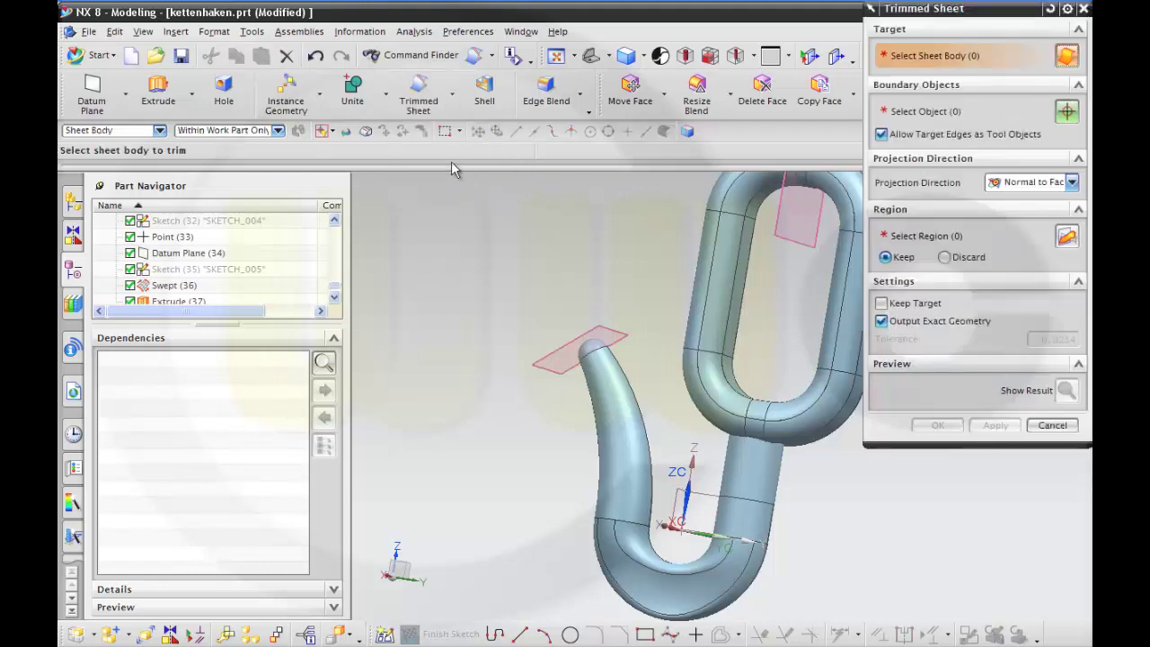
pyautogui.click(767, 478)
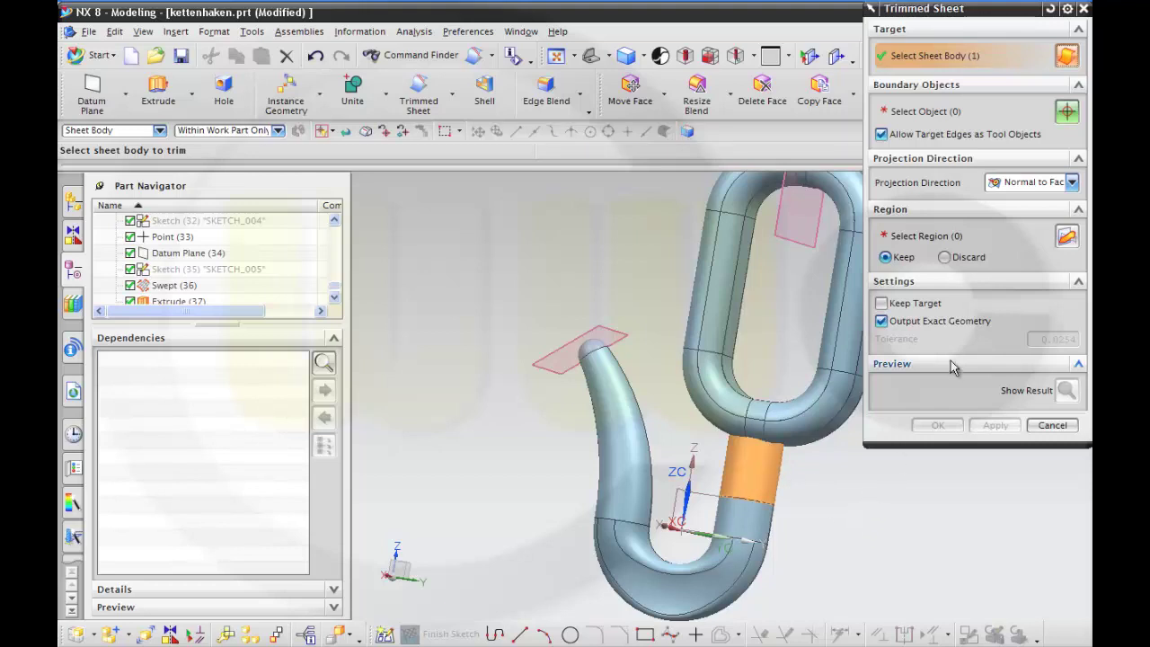
pyautogui.click(921, 111)
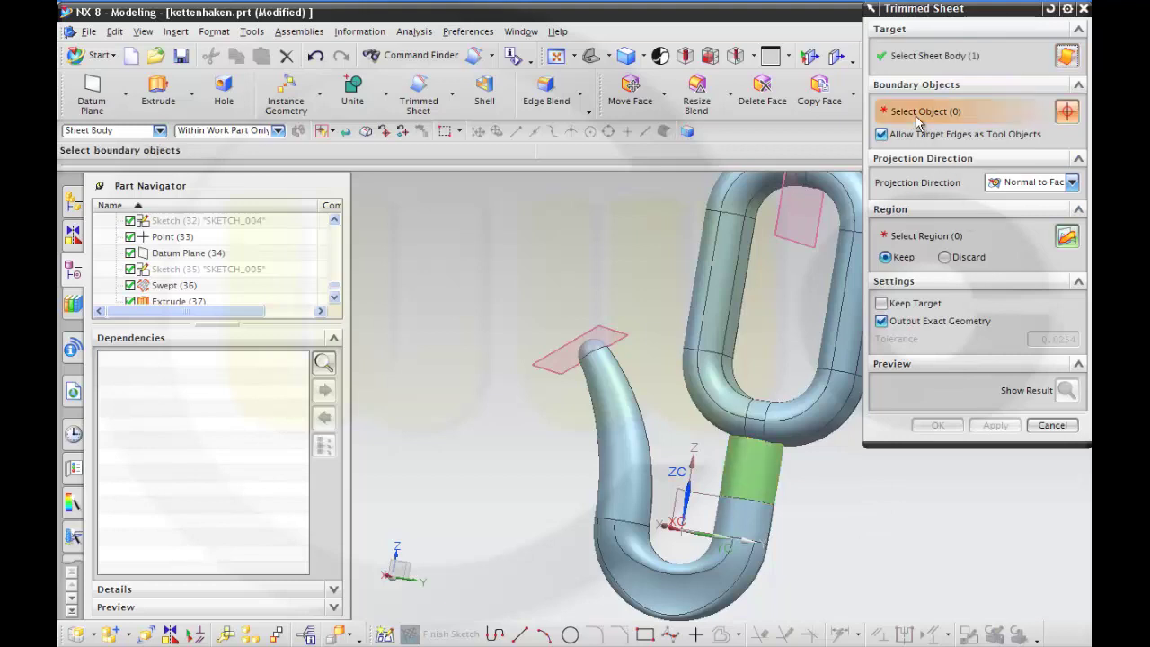
pyautogui.click(174, 285)
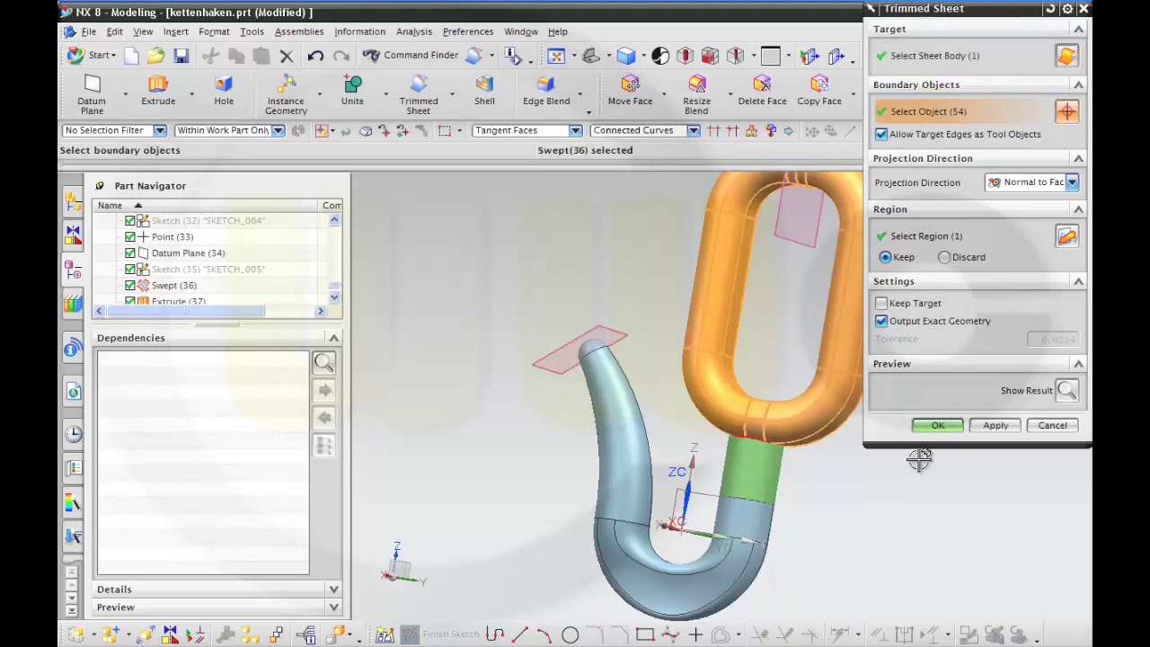
pyautogui.click(1066, 392)
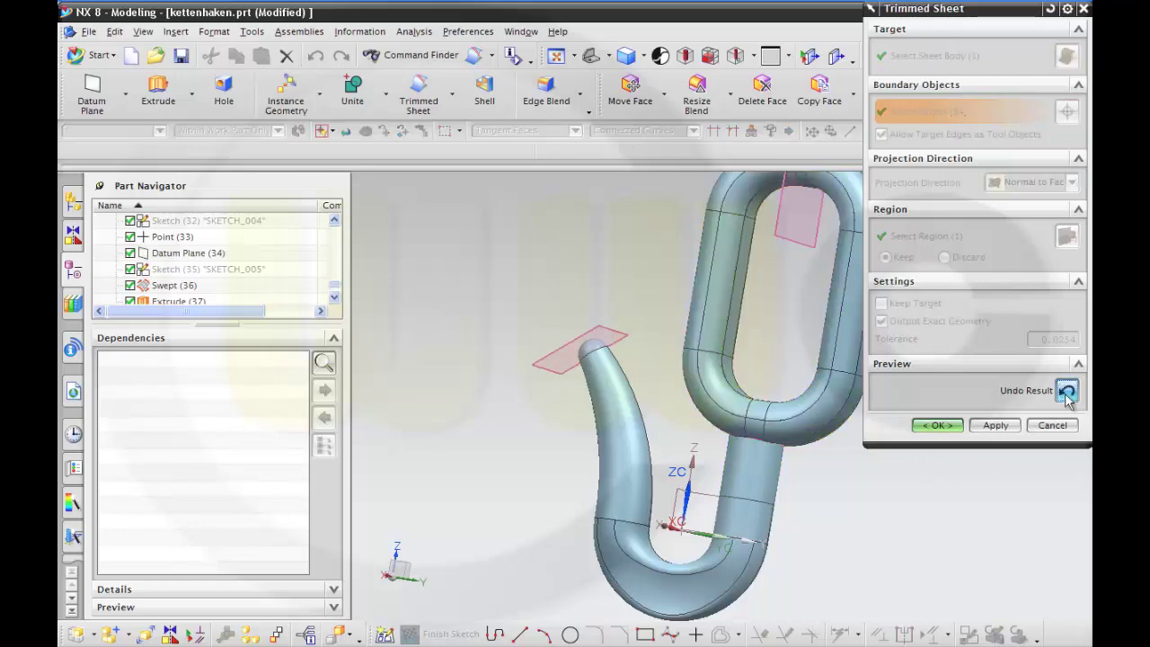
pyautogui.click(940, 425)
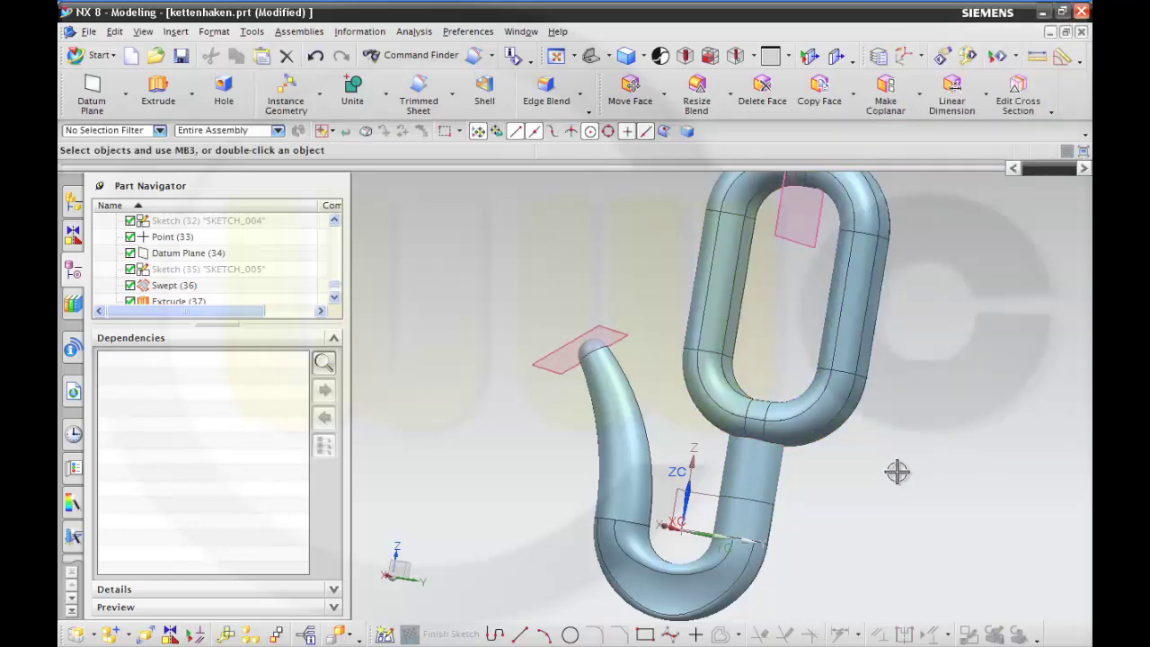
pyautogui.moveTo(896, 470); pyautogui.dragTo(923, 403, button='middle')
pyautogui.scroll(-2, 953, 341)
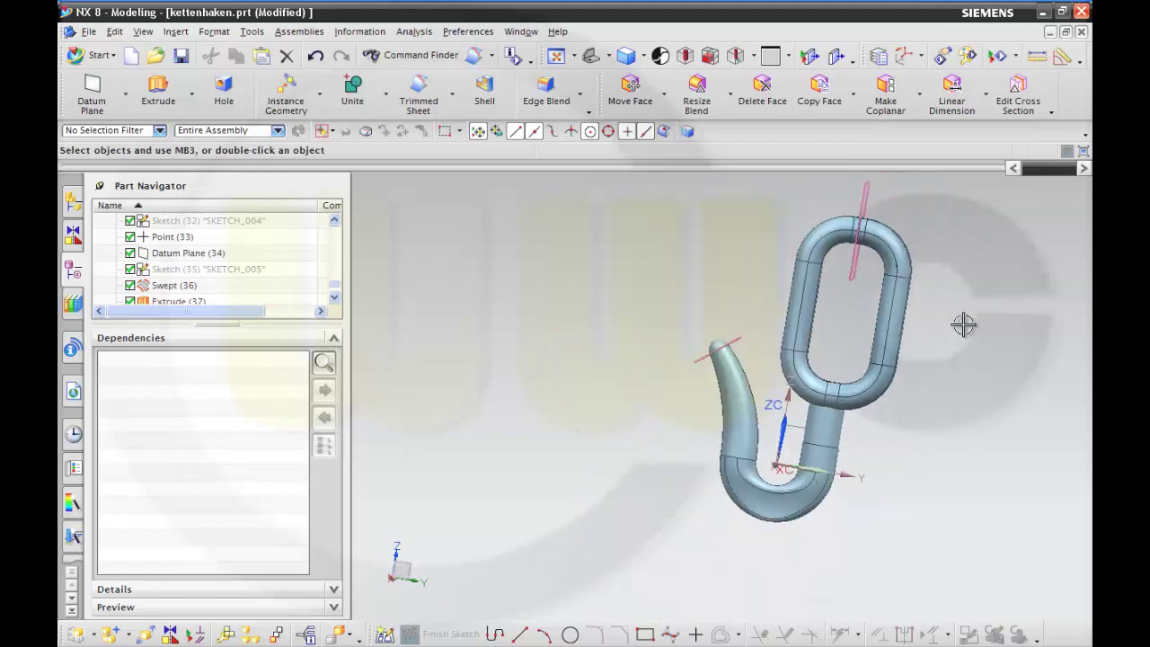
pyautogui.keyDown('shift'); pyautogui.moveTo(963, 321); pyautogui.dragTo(878, 400, button='middle'); pyautogui.keyUp('shift')
pyautogui.scroll(1, 877, 445)
pyautogui.scroll(1, 859, 449)
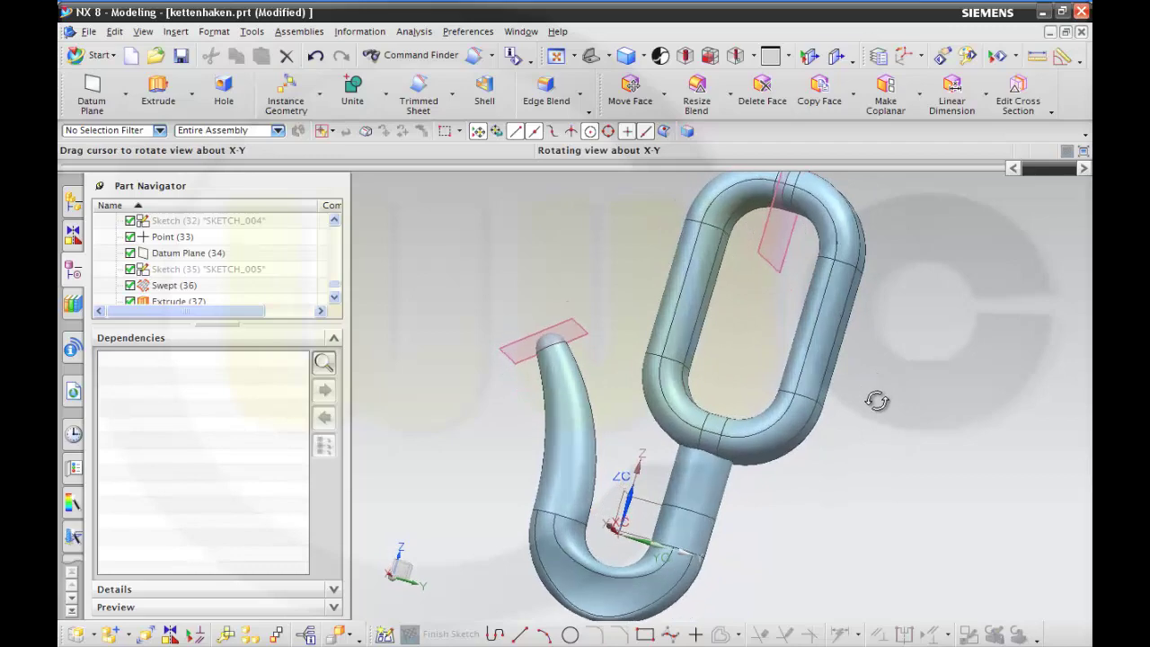